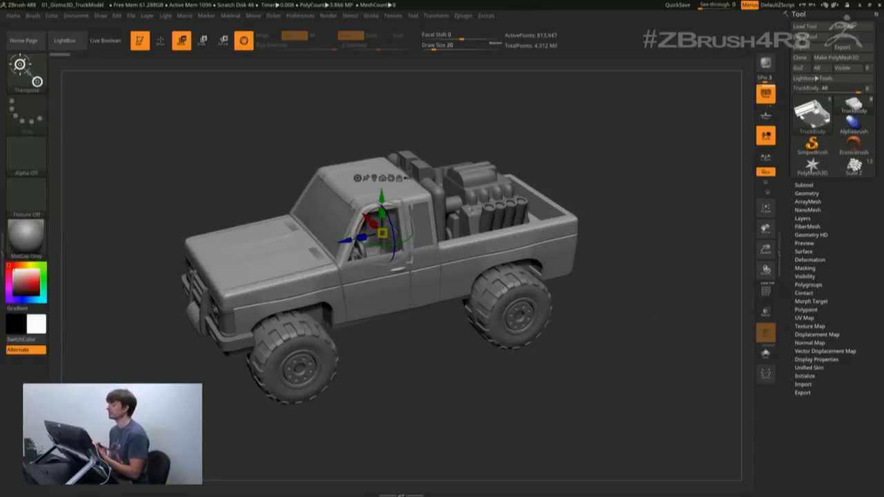
Step: Toggle the Gizmo 3D off and back on
click(244, 41)
click(244, 42)
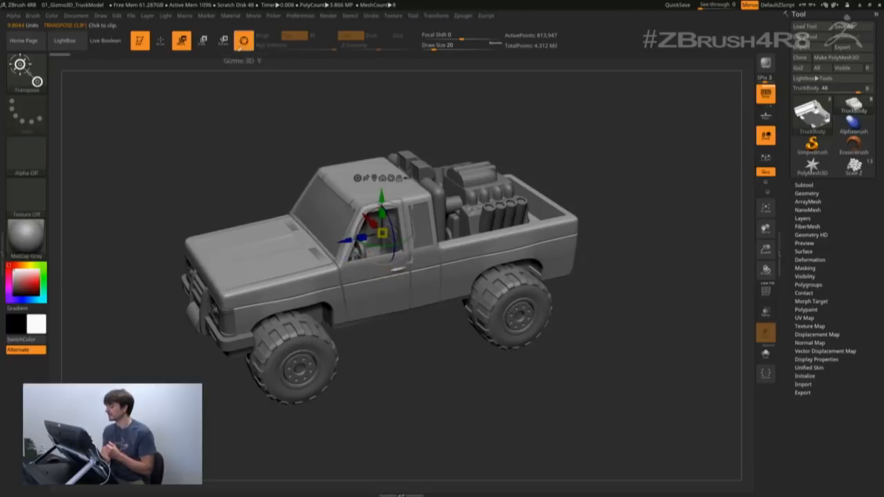
click(244, 41)
click(244, 42)
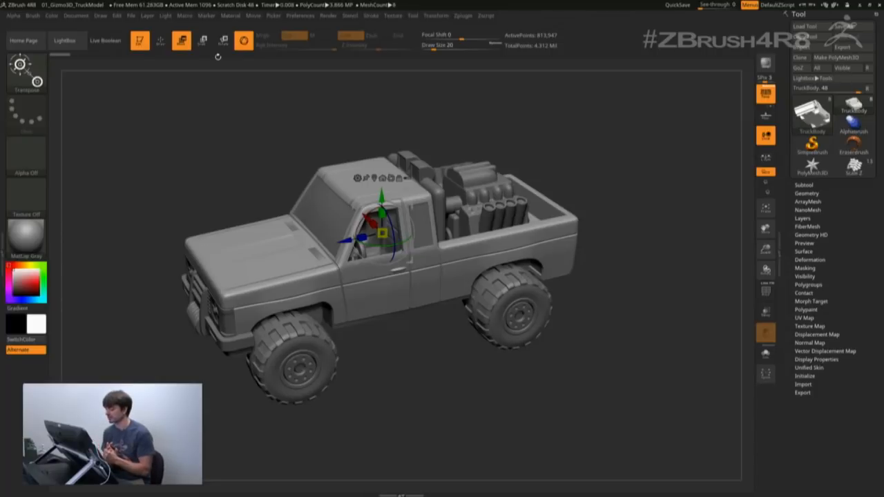
Step: Move the truck body toward the front along Z and place the unlocked gizmo over the hood
alt+drag(235, 104, 239, 155)
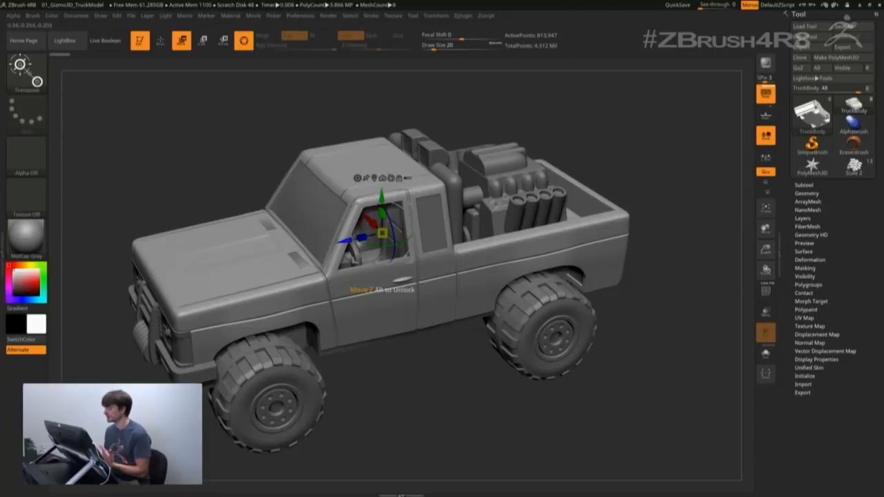
drag(347, 240, 367, 222)
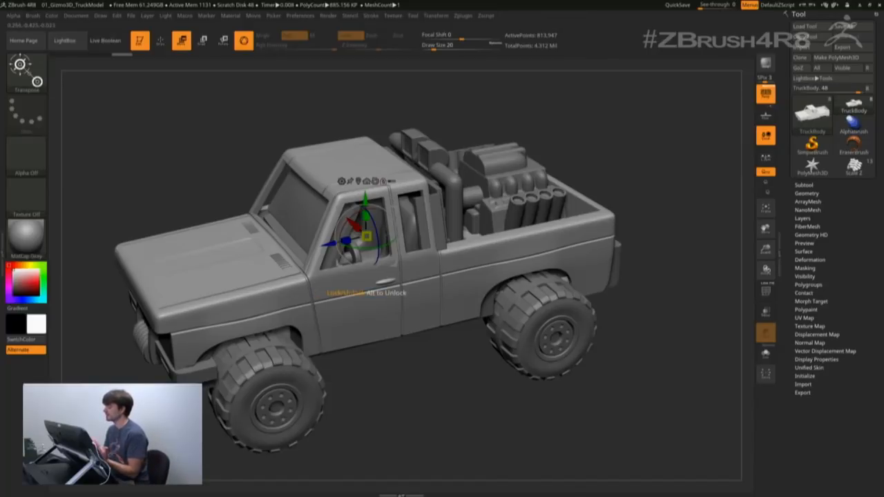
click(384, 181)
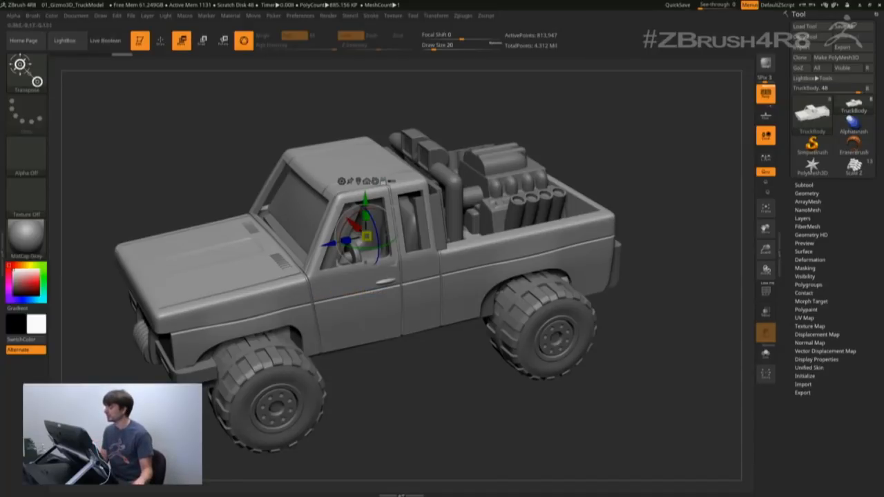
drag(330, 244, 192, 273)
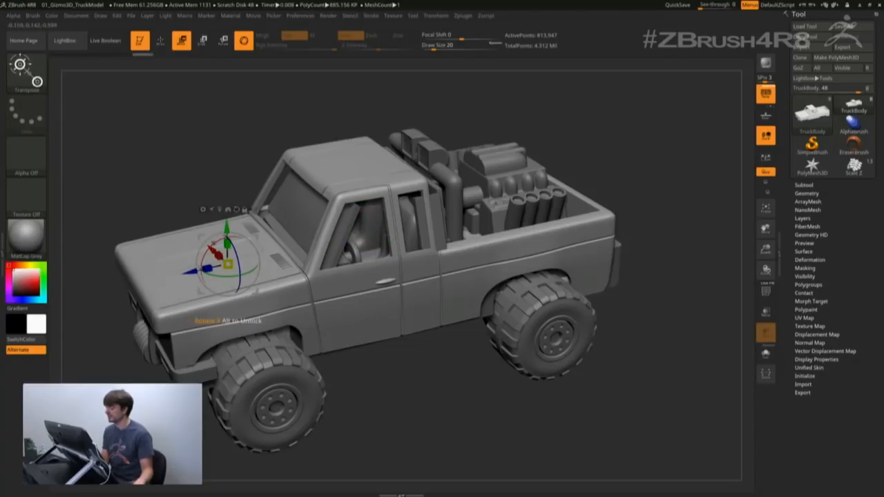
Step: Rotate the truck body about the pivot on the hood, and undo the body's gizmo transformations
drag(197, 271, 208, 284)
drag(231, 244, 238, 266)
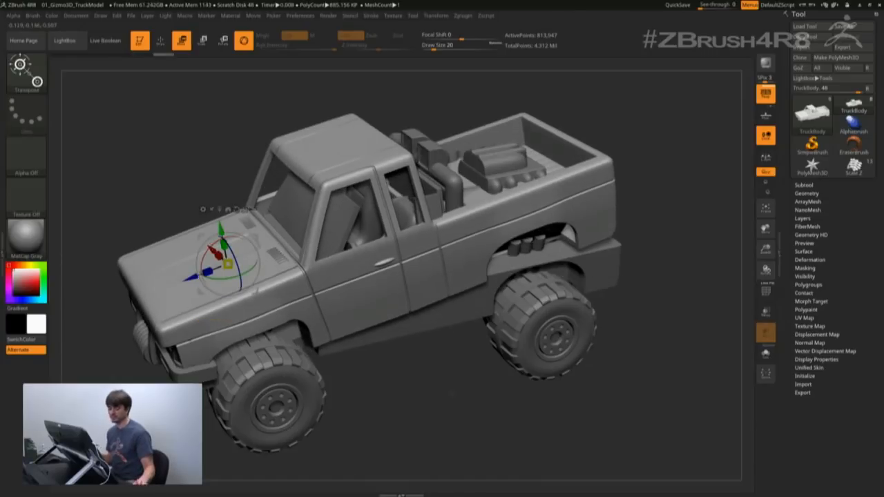
key(ctrl+z)
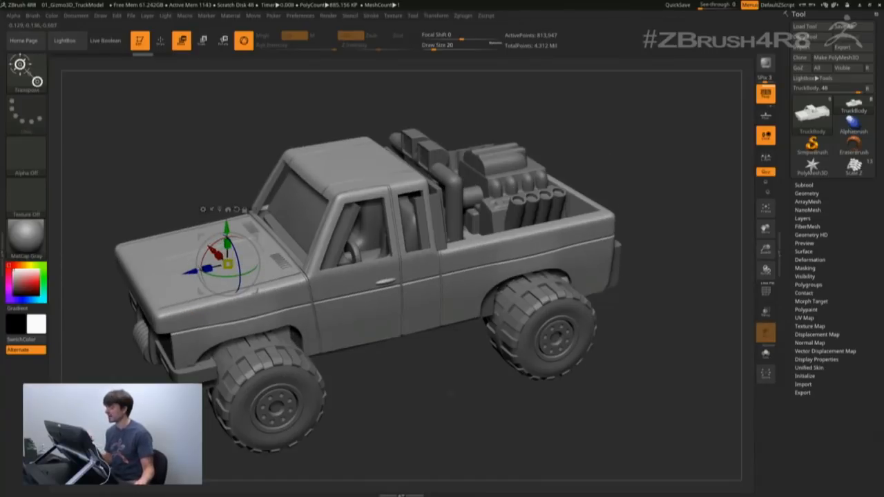
key(ctrl+z)
key(ctrl+z)
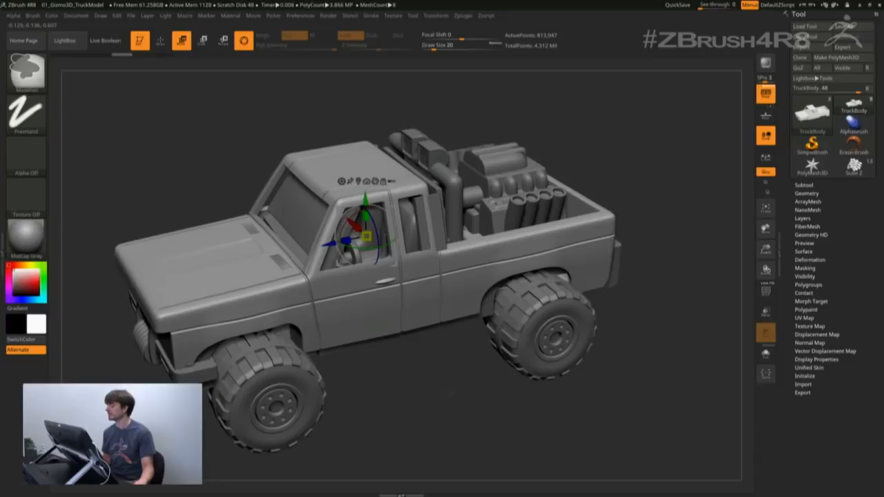
key(ctrl+z)
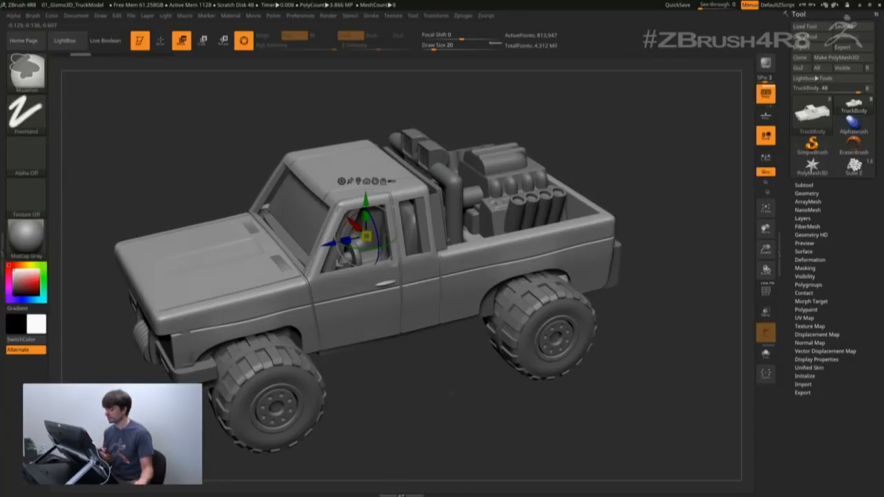
key(ctrl+z)
Step: Turn off perspective and show the list of the truck's subtools
mouse_move(621, 395)
mouse_down()
mouse_move(645, 330)
mouse_move(649, 340)
mouse_up()
key(p)
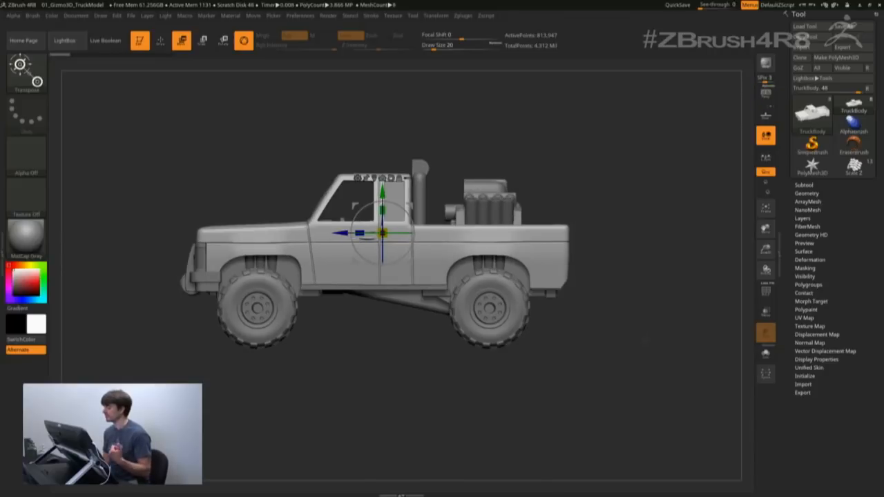
drag(632, 335, 687, 366)
ctrl+drag(404, 290, 370, 289)
drag(329, 239, 342, 239)
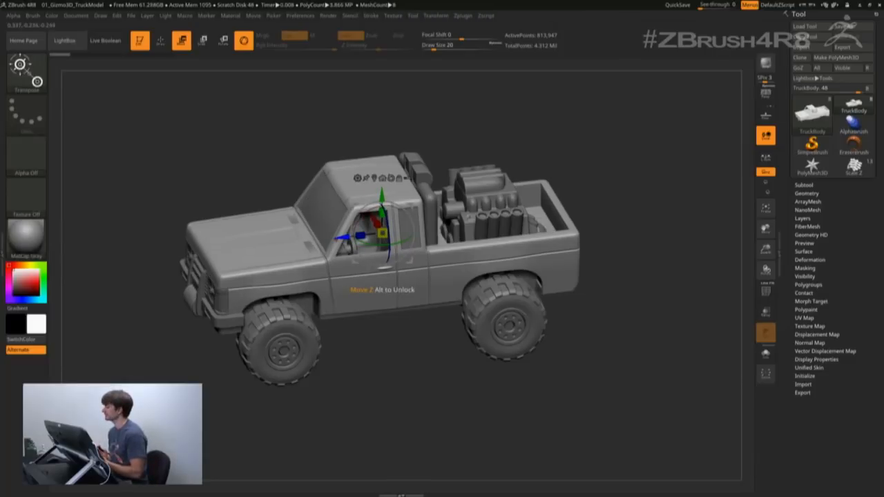
click(829, 186)
mouse_move(817, 197)
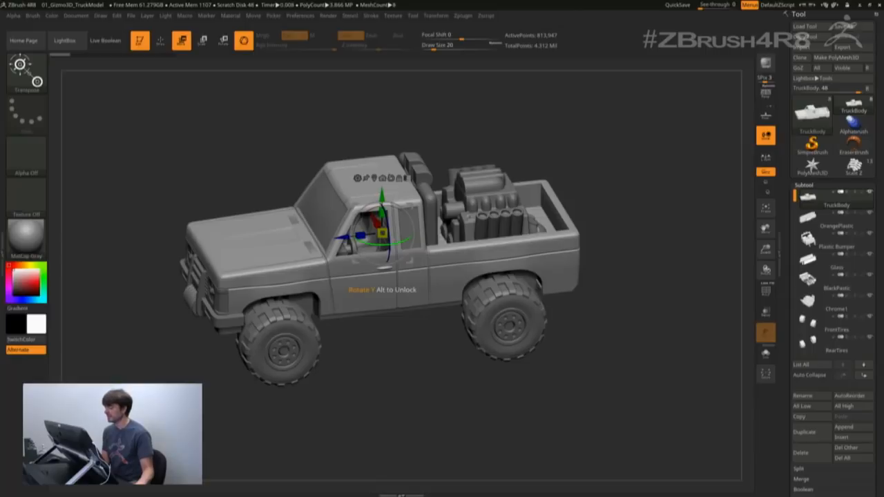
Step: Try to scale all of the truck's subtools together along the Z and Y axes, and undo the scaling
drag(368, 243, 344, 238)
mouse_move(382, 212)
mouse_down()
mouse_move(382, 187)
mouse_move(382, 210)
mouse_move(382, 202)
mouse_up()
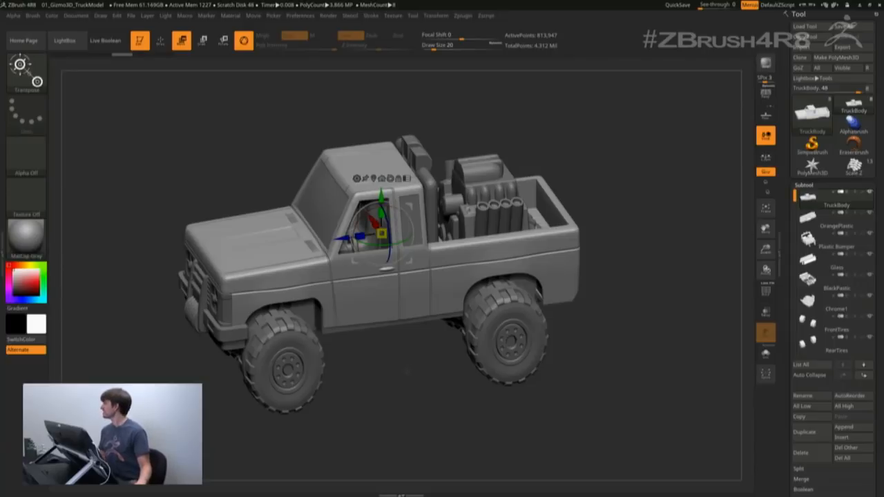
drag(606, 282, 606, 289)
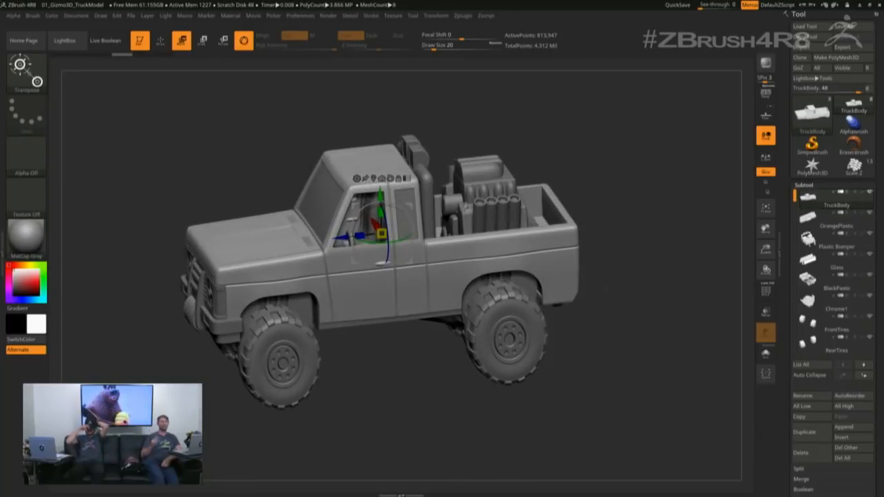
key(ctrl)
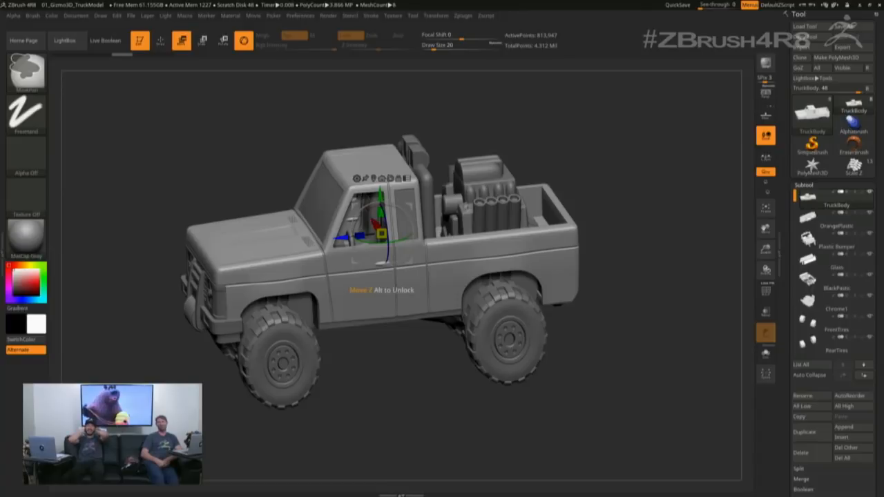
key(ctrl+z)
key(ctrl+z)
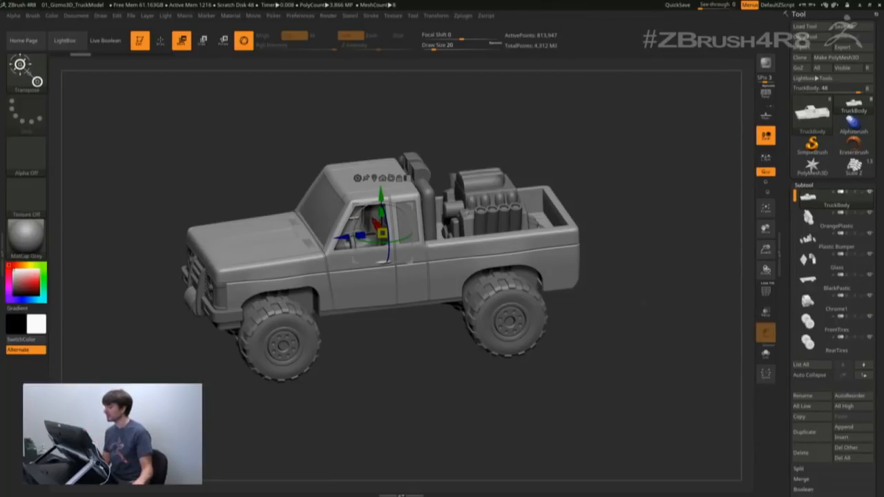
Step: In a straight side view, select all truck parts above the wheels for the gizmo, leaving out the front and rear tires
shift+drag(644, 304, 642, 277)
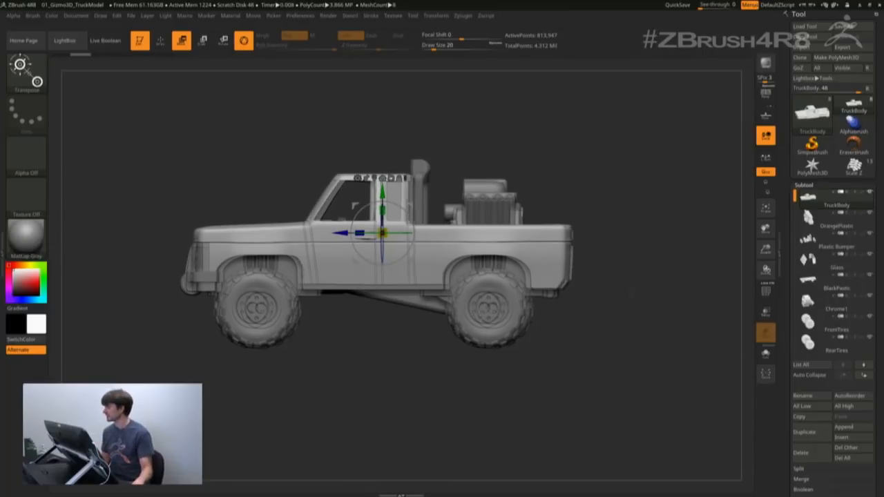
shift+drag(609, 312, 612, 310)
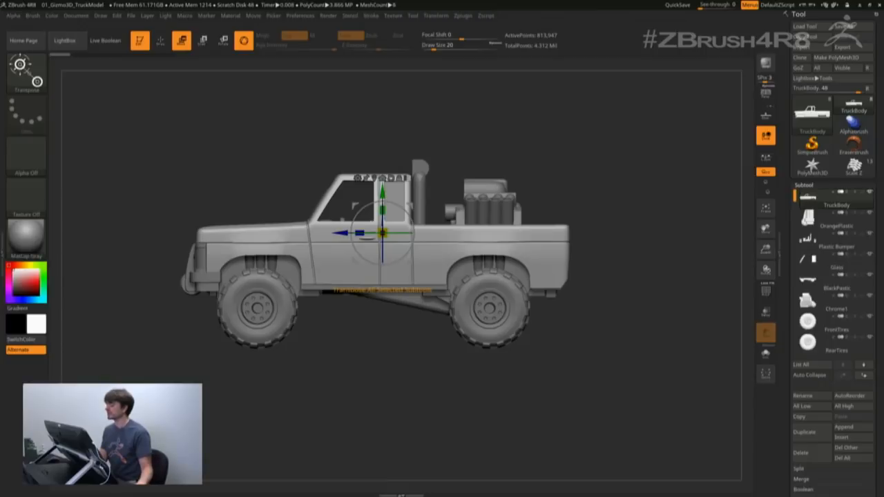
key(ctrl)
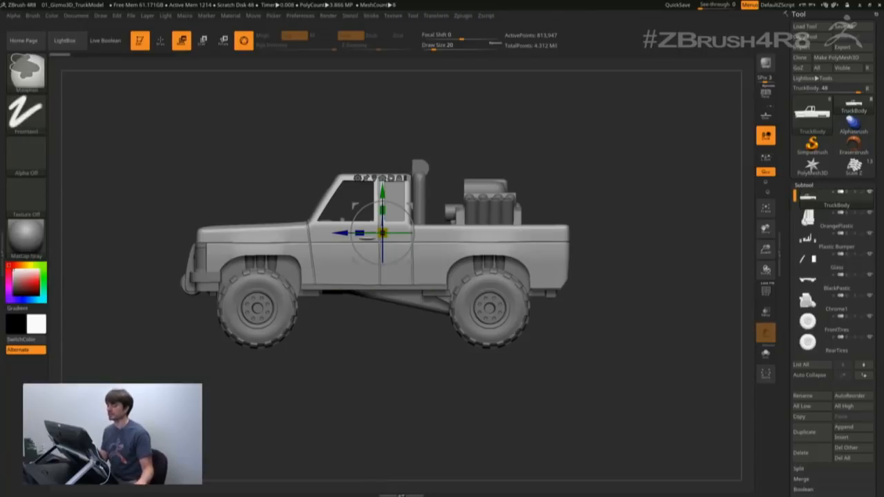
key(ctrl+shift)
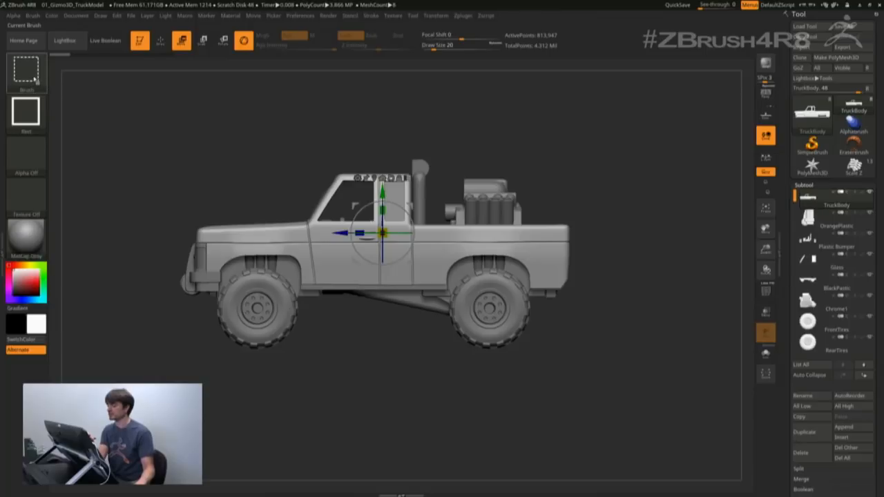
mouse_move(135, 112)
ctrl+shift+mouse_down()
mouse_move(135, 127)
mouse_move(425, 213)
mouse_move(622, 241)
mouse_move(619, 263)
ctrl+shift+mouse_up()
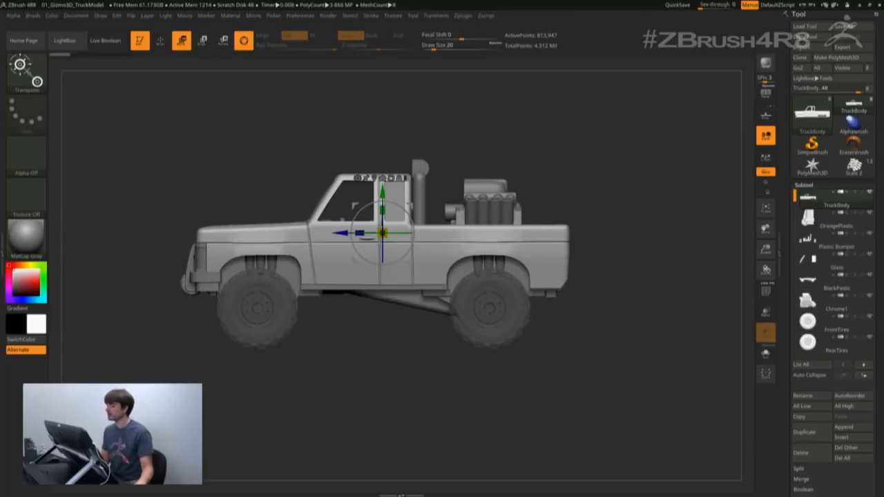
Step: Raise and rotate the selected body parts together relative to the tires, working from the side and front views
mouse_move(609, 246)
mouse_down()
mouse_move(623, 249)
mouse_move(625, 265)
mouse_move(611, 248)
mouse_up()
drag(407, 212, 387, 181)
drag(410, 212, 409, 207)
drag(584, 170, 617, 168)
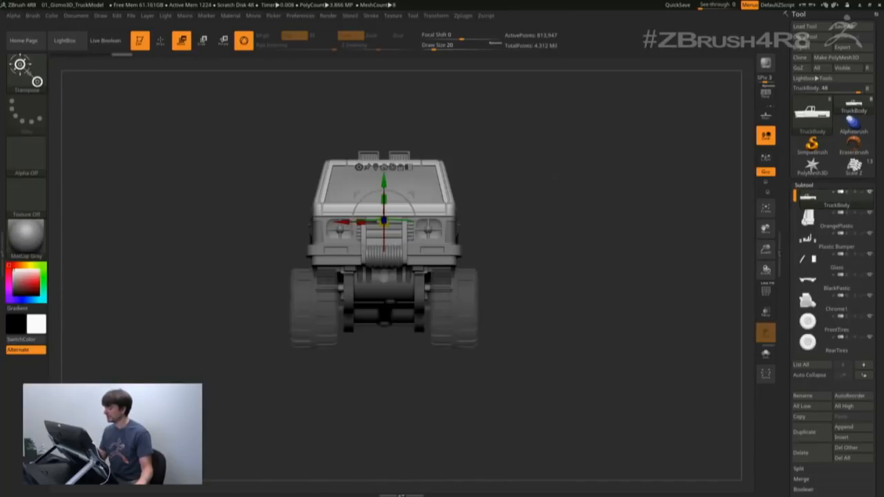
drag(411, 238, 414, 234)
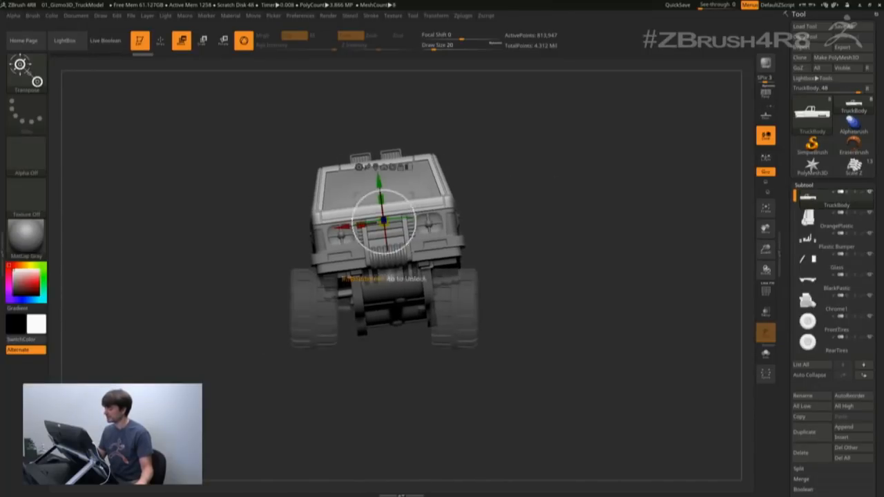
drag(344, 226, 337, 226)
Step: Reselect all of the truck's subtools, including the tires
mouse_move(600, 237)
mouse_down()
mouse_move(561, 238)
mouse_move(563, 255)
mouse_move(603, 239)
mouse_move(584, 240)
mouse_move(593, 266)
mouse_move(612, 248)
mouse_move(593, 224)
mouse_up()
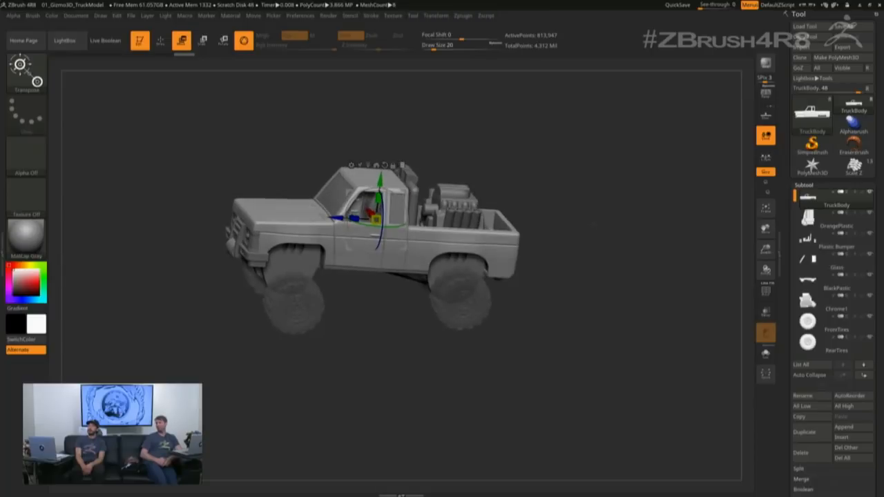
drag(572, 174, 548, 144)
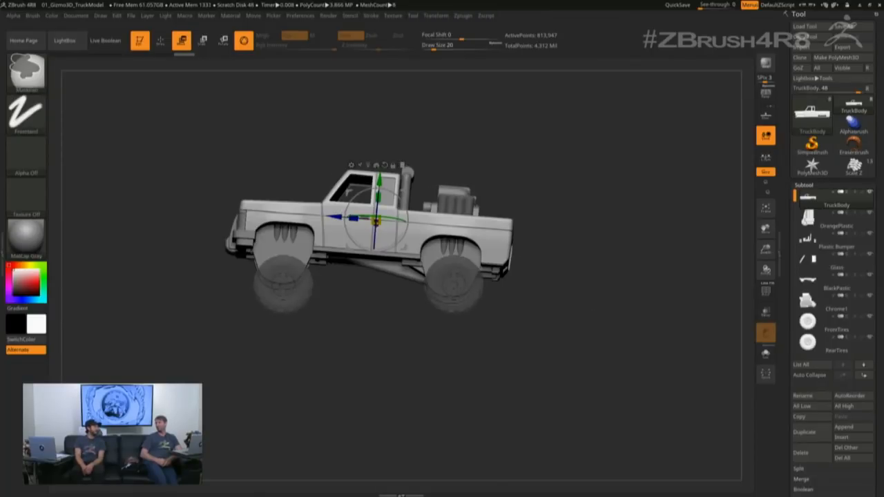
ctrl+shift+click(575, 152)
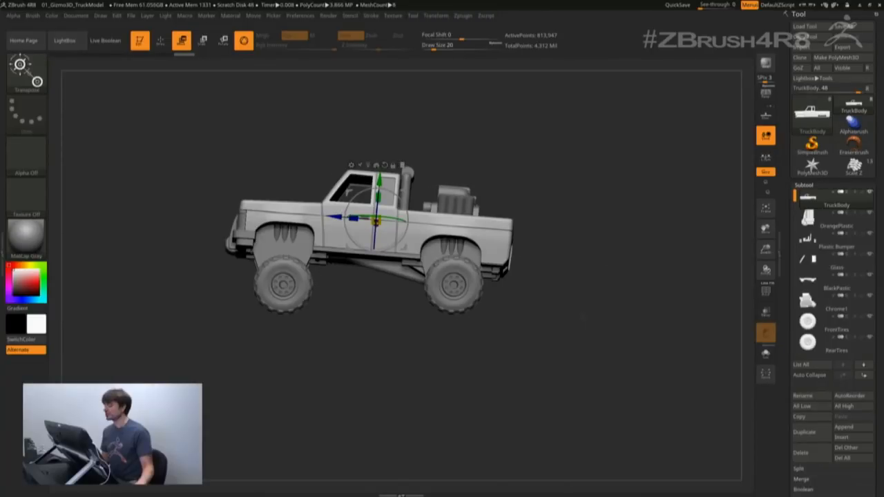
Step: Select only the front bumper, engine and exhaust parts for the gizmo in the side view
ctrl+shift+drag(203, 191, 241, 295)
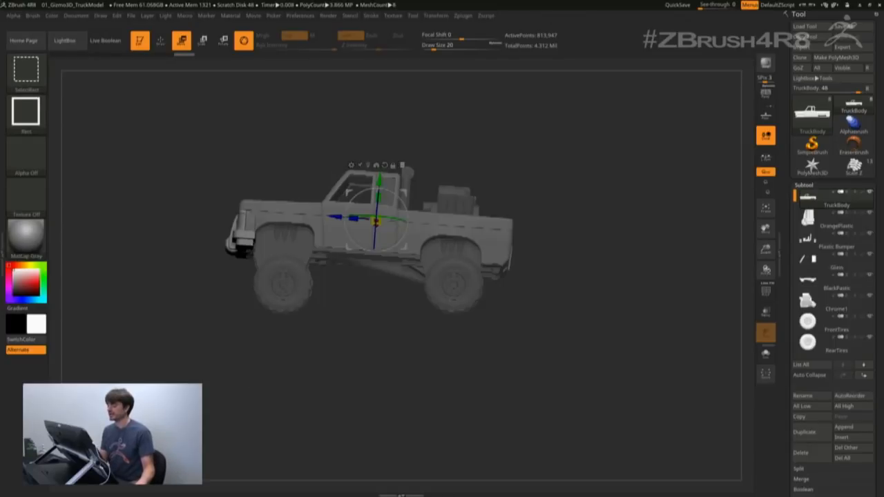
ctrl+shift+drag(436, 157, 490, 209)
ctrl+shift+drag(425, 146, 398, 213)
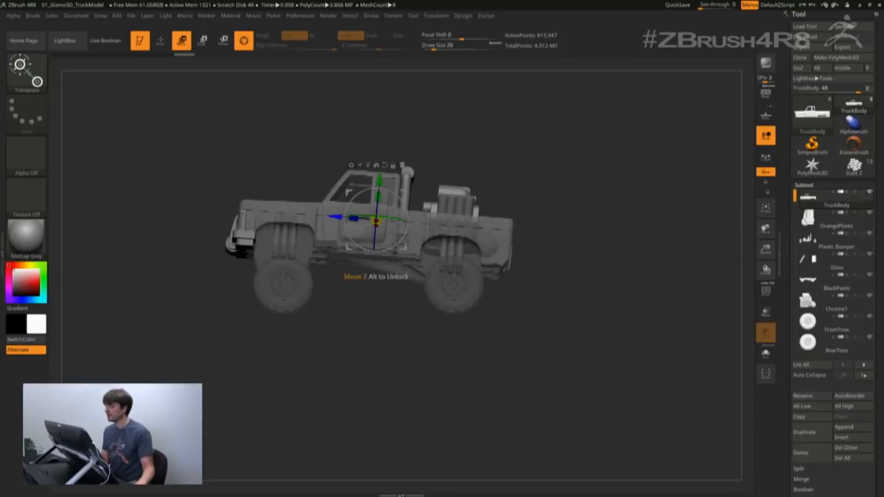
Step: Try to move the selected bumper and engine parts along Z, undo the move and reselect all subtools
mouse_move(335, 217)
mouse_down()
mouse_move(316, 215)
mouse_move(326, 216)
mouse_up()
key(ctrl+z)
drag(543, 198, 585, 223)
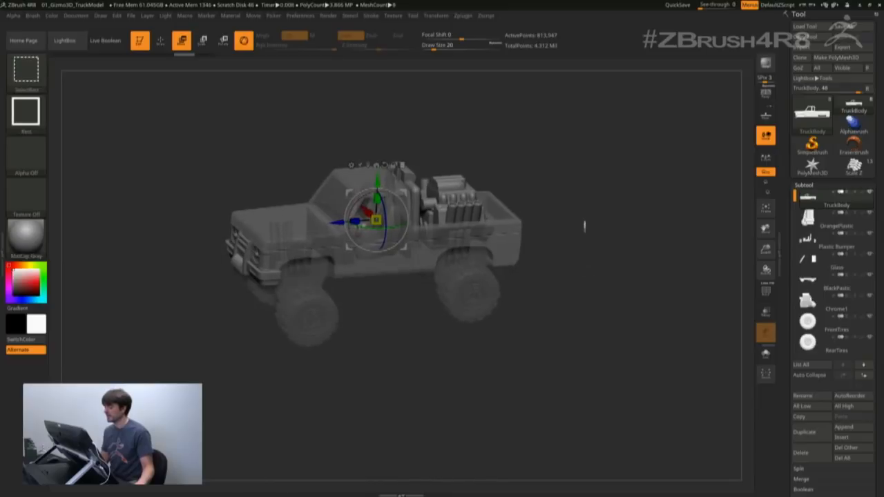
ctrl+shift+click(584, 224)
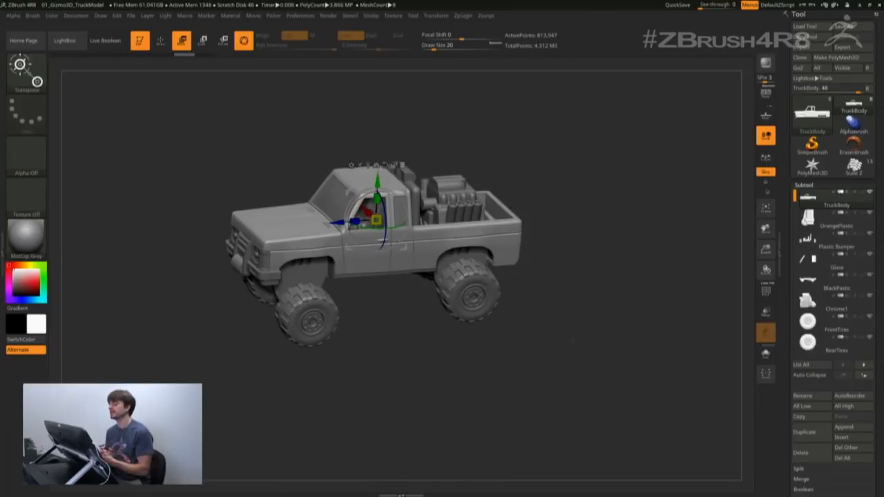
Step: Turn perspective back on and view the truck from its front corner
key(p)
mouse_move(584, 293)
mouse_down()
mouse_move(572, 279)
mouse_move(565, 304)
mouse_move(573, 307)
mouse_up()
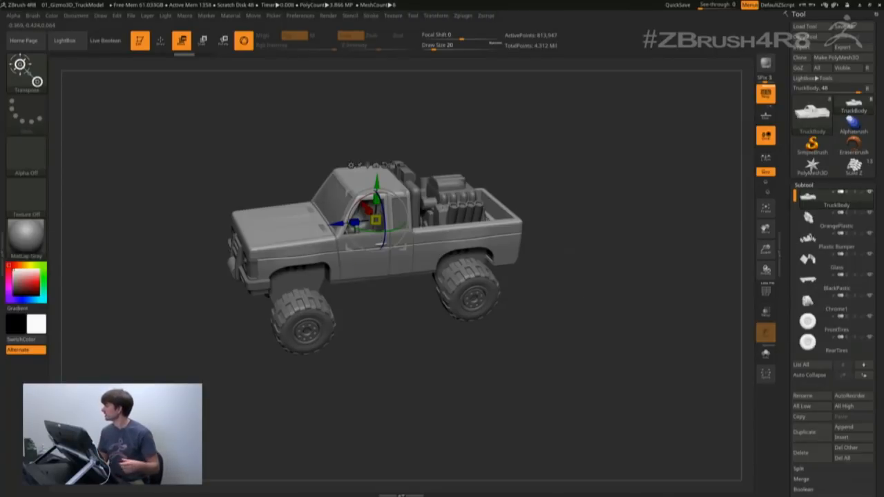
mouse_move(569, 264)
mouse_down()
mouse_move(592, 259)
mouse_move(581, 255)
mouse_up()
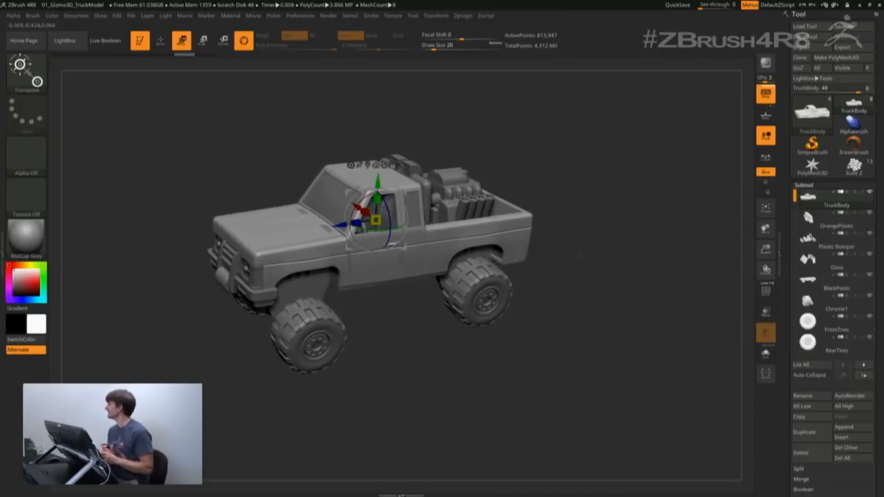
drag(580, 255, 593, 276)
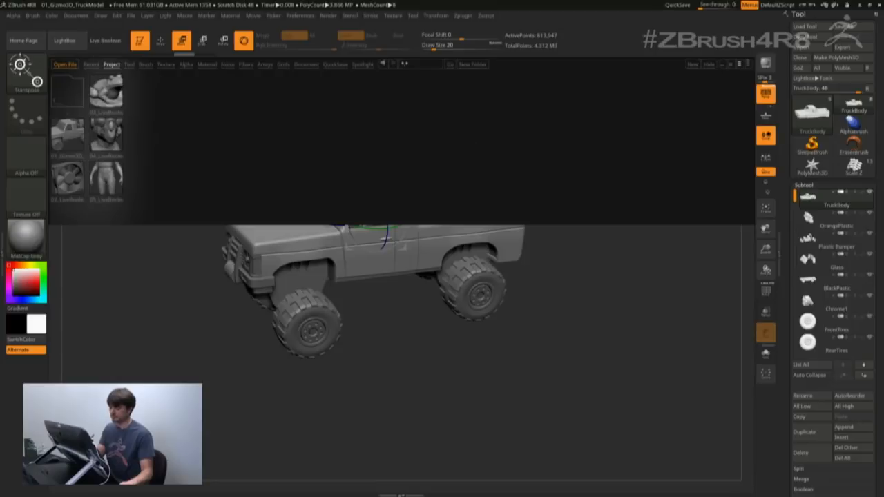
Step: Open the 02_LiveBooleans_CPUFanStarter project without saving the changes to the truck project
double_click(73, 180)
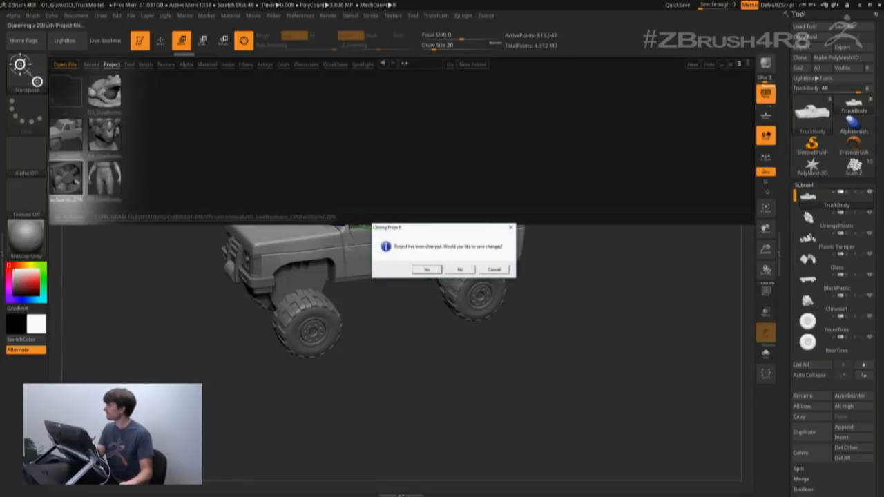
click(460, 270)
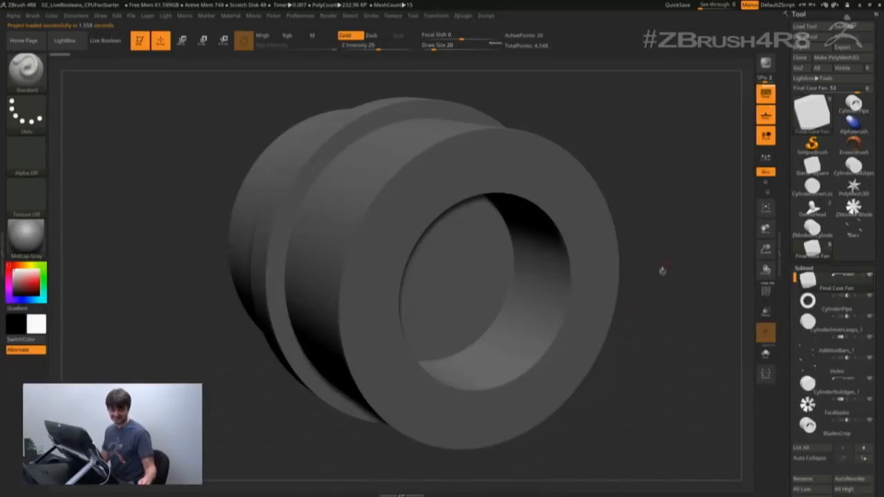
drag(663, 268, 652, 268)
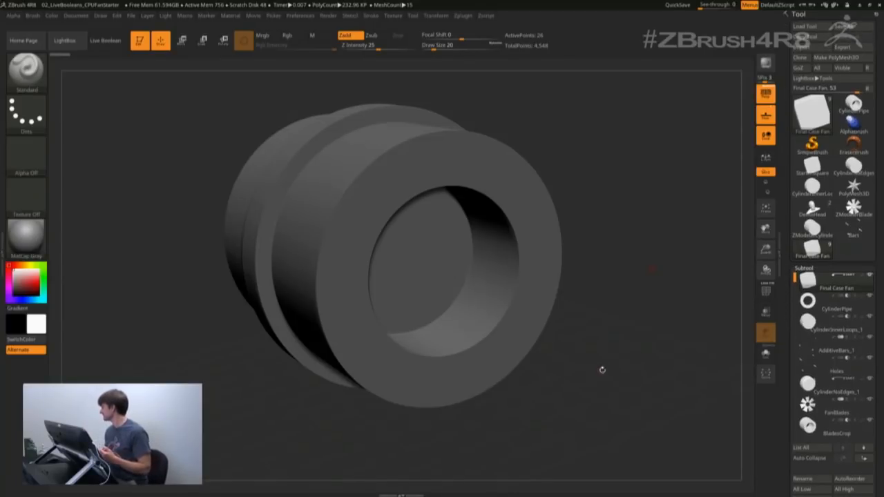
drag(639, 338, 644, 337)
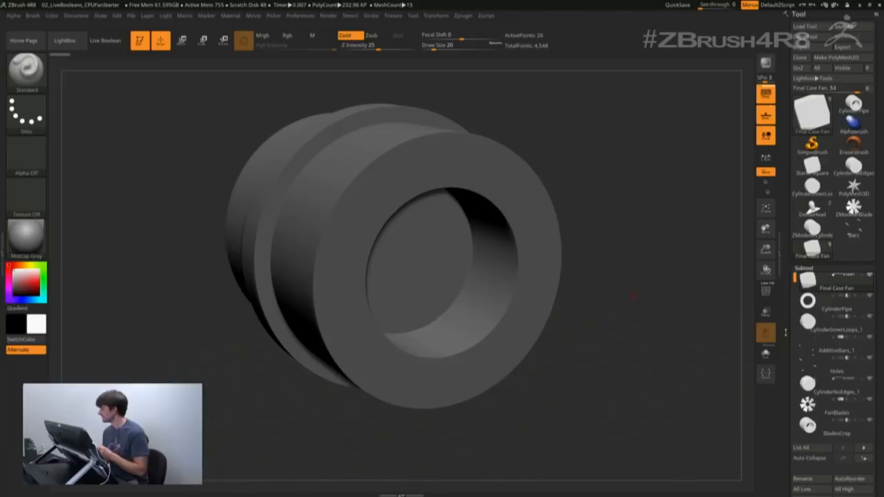
Step: Isolate the Final Case Fan subtool in Solo mode, show all subtools again and view the stacked cylinders
drag(786, 330, 787, 299)
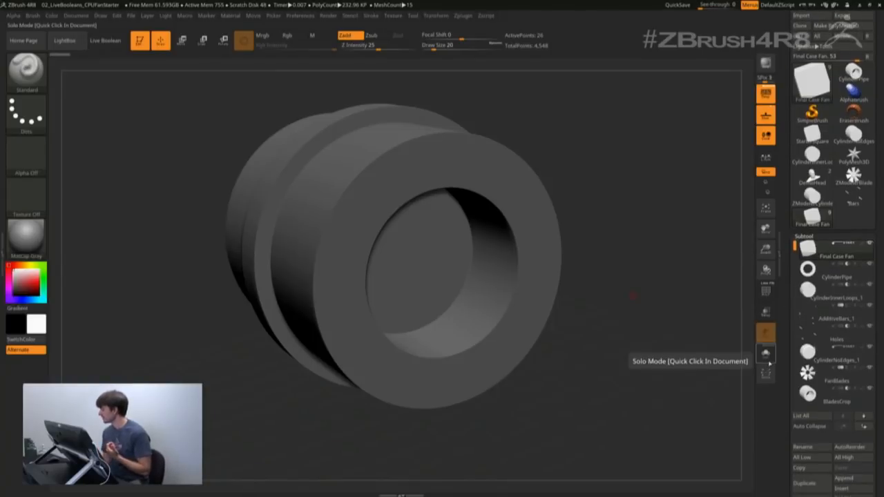
click(765, 353)
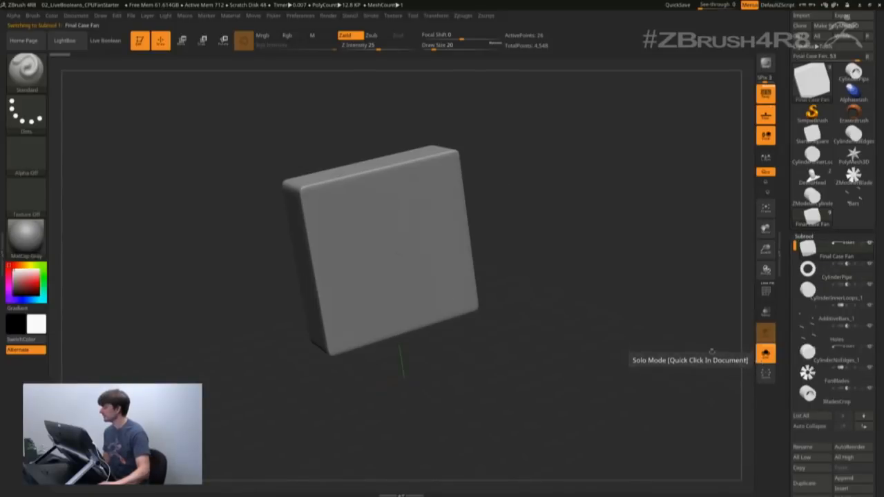
click(765, 354)
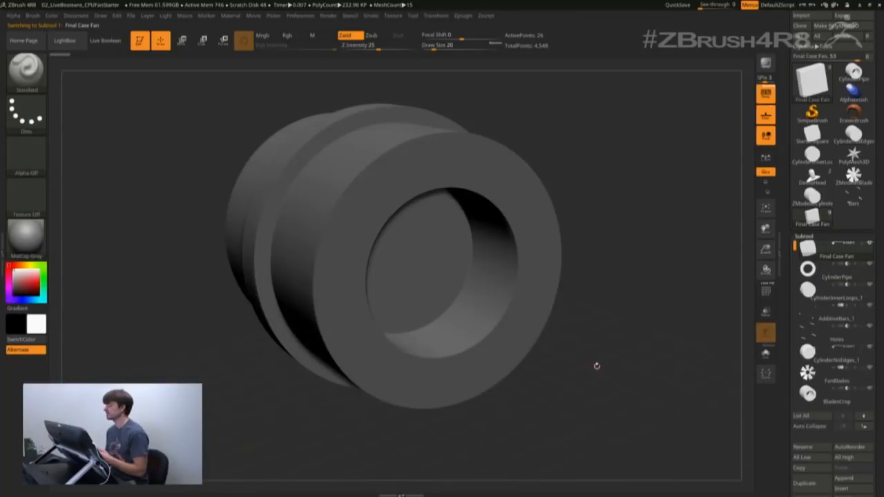
mouse_move(631, 308)
mouse_down()
mouse_move(696, 312)
mouse_move(629, 320)
mouse_up()
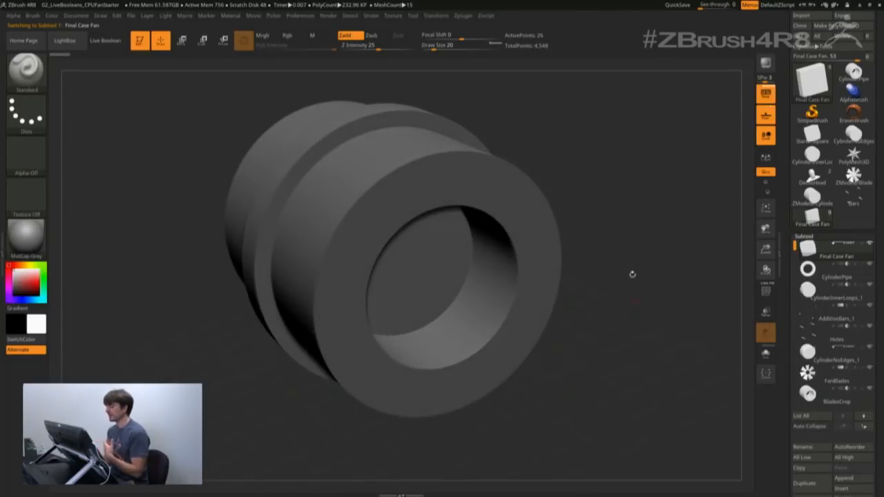
Step: Turn on Live Boolean and inspect the previewed fan from the front and side
click(103, 48)
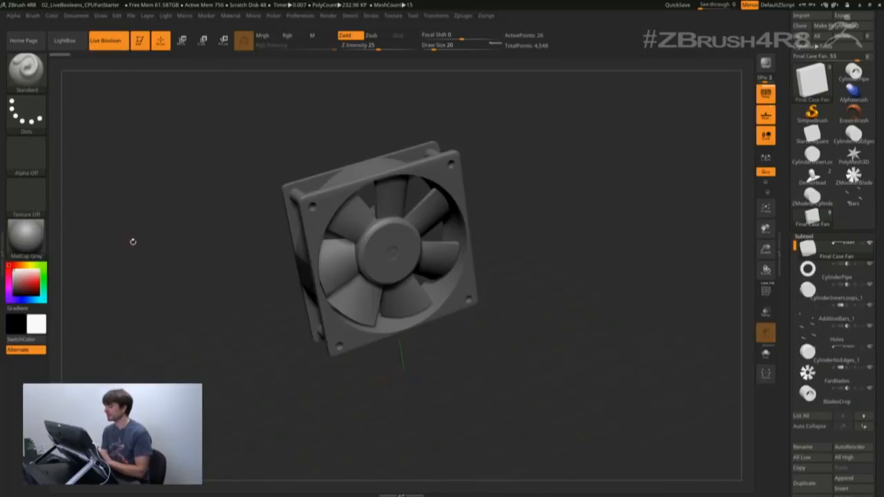
drag(636, 296, 650, 314)
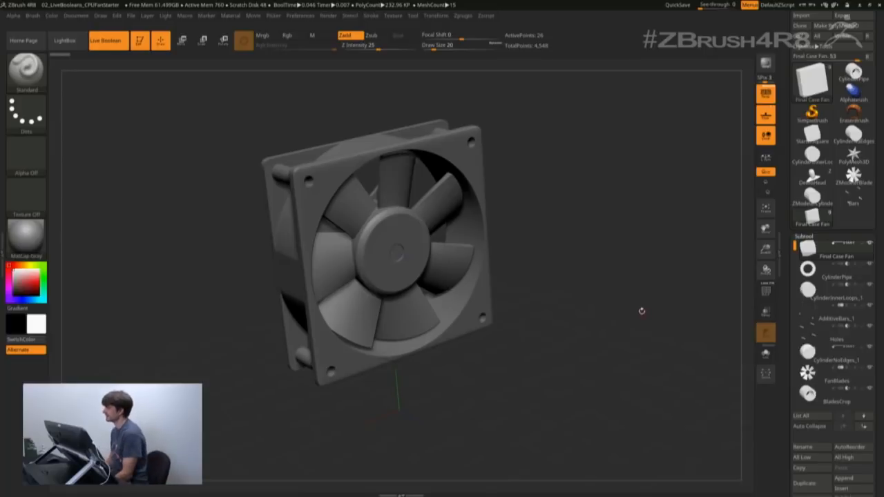
drag(585, 280, 595, 292)
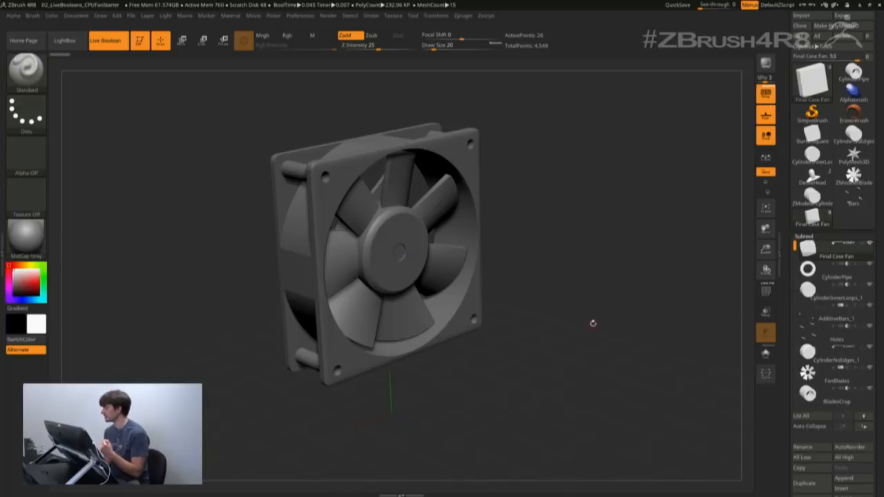
drag(592, 299, 611, 313)
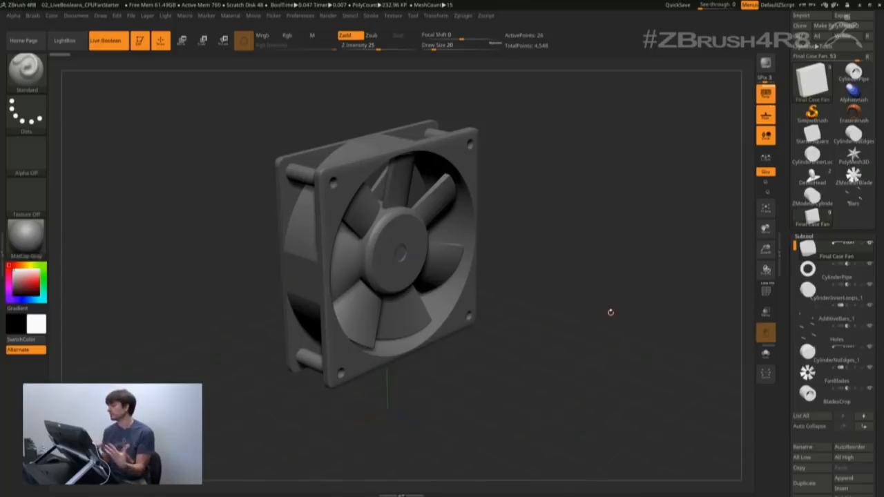
Step: Switch to the StarterSquare tool and show its polyframe
drag(790, 137, 789, 168)
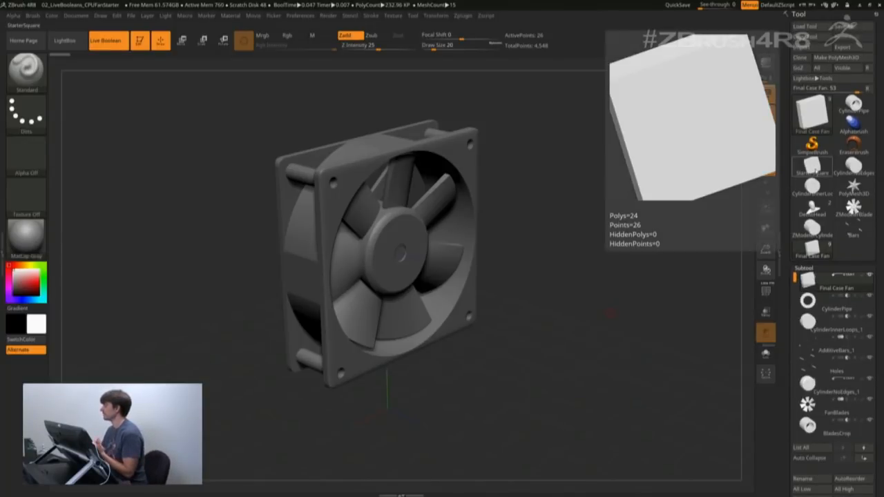
click(813, 169)
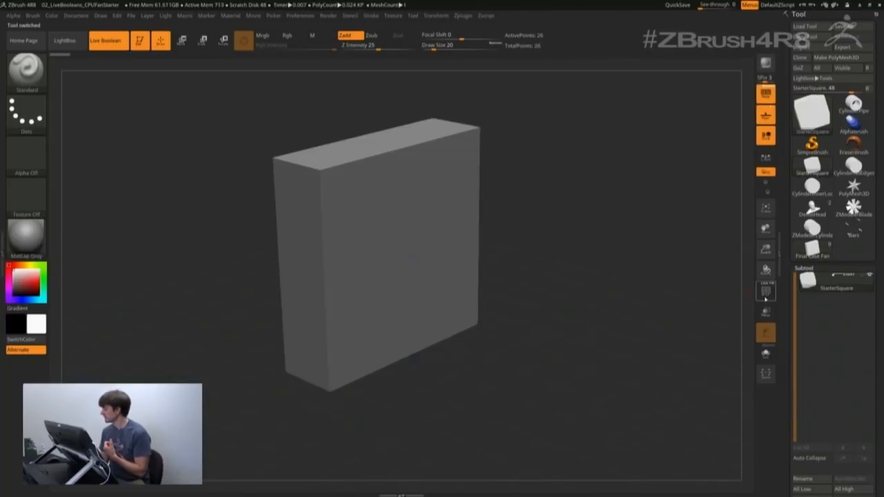
click(766, 291)
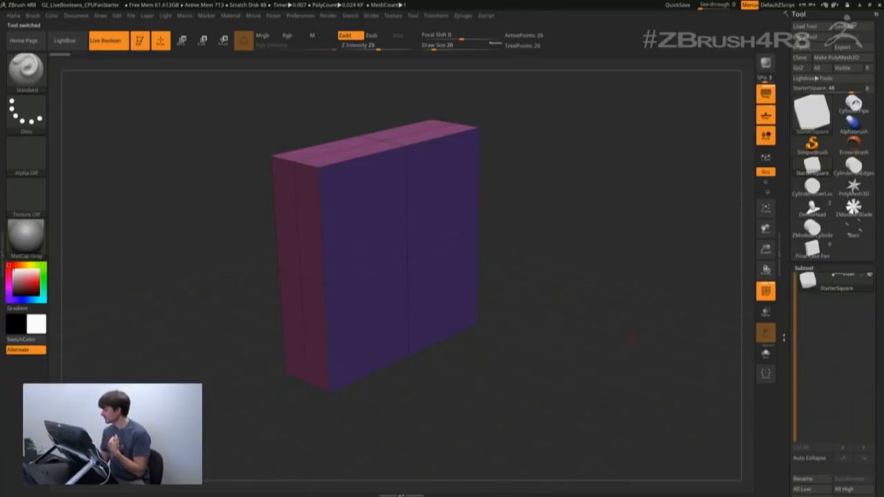
Step: Turn on Dynamic Subdivision for the starter square in its geometry settings
drag(785, 339, 812, 214)
click(804, 278)
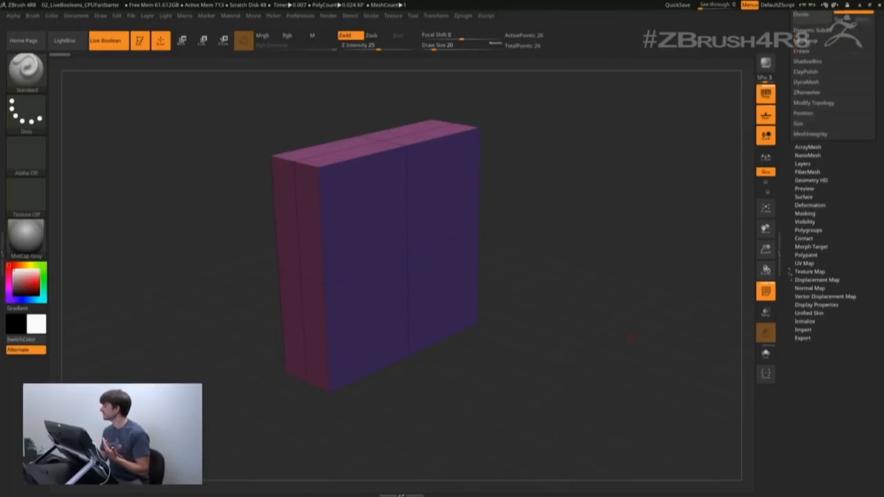
drag(789, 270, 789, 332)
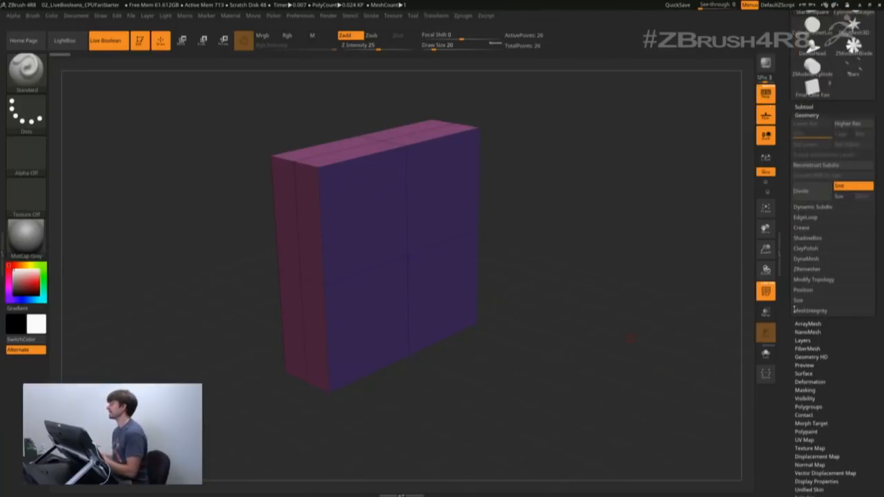
click(814, 207)
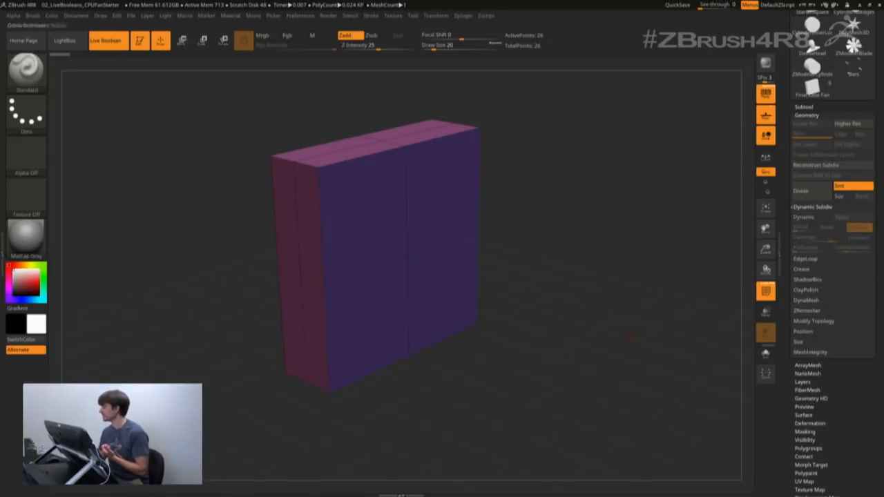
click(804, 217)
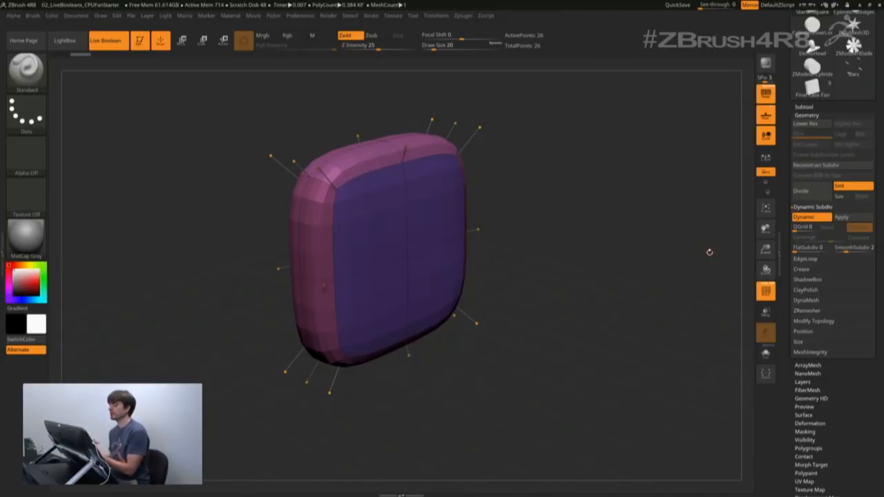
mouse_move(581, 291)
mouse_down()
mouse_move(646, 291)
mouse_move(581, 290)
mouse_up()
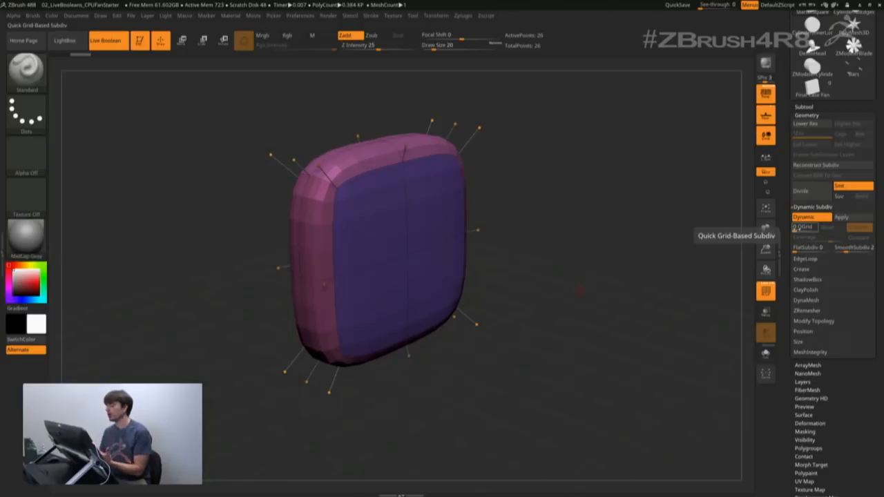
Step: Set the starter square's QGrid to 4 and its chamfer coverage to about 0.274, with the polyframe hidden
click(802, 227)
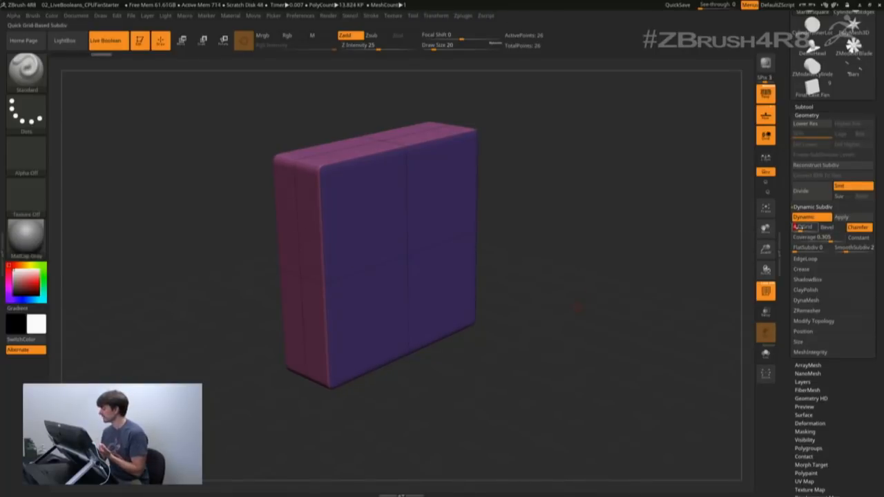
click(767, 295)
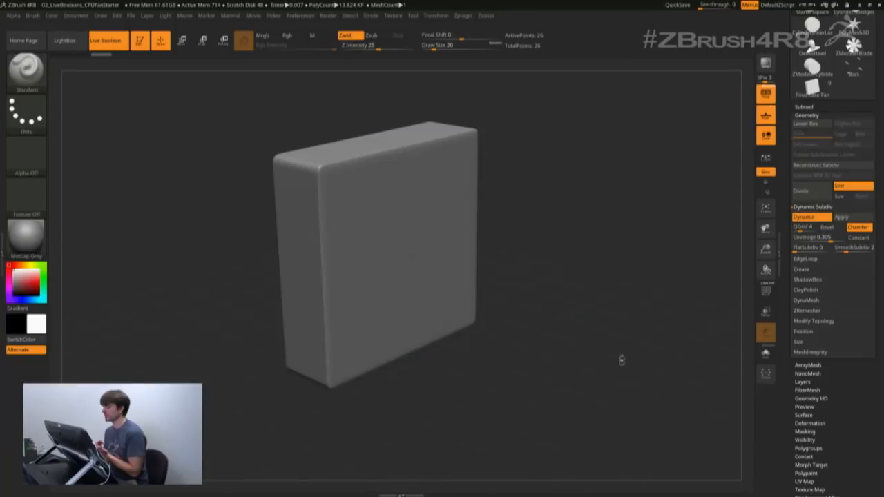
mouse_move(832, 238)
mouse_down()
mouse_move(805, 238)
mouse_move(843, 238)
mouse_move(803, 239)
mouse_move(844, 238)
mouse_move(829, 239)
mouse_up()
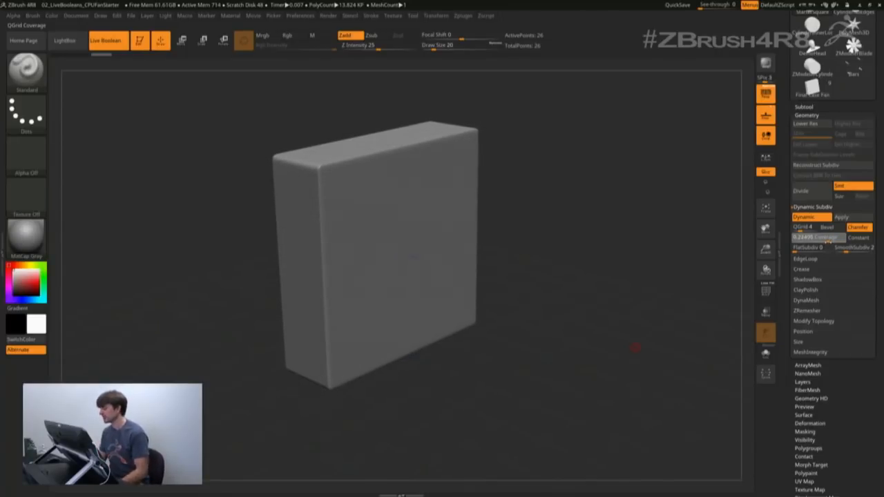
drag(828, 240, 831, 239)
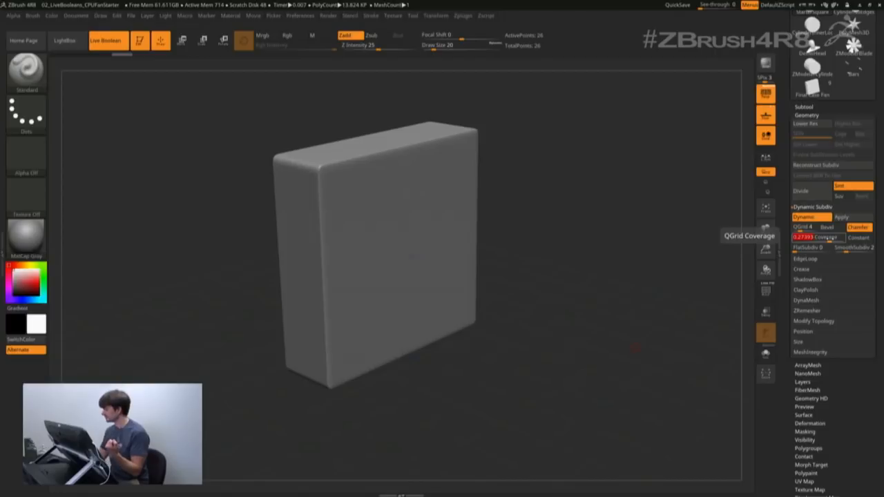
Step: Append the CylinderPipe mesh as a subtool of the starter square
scroll(796, 230, up, 3)
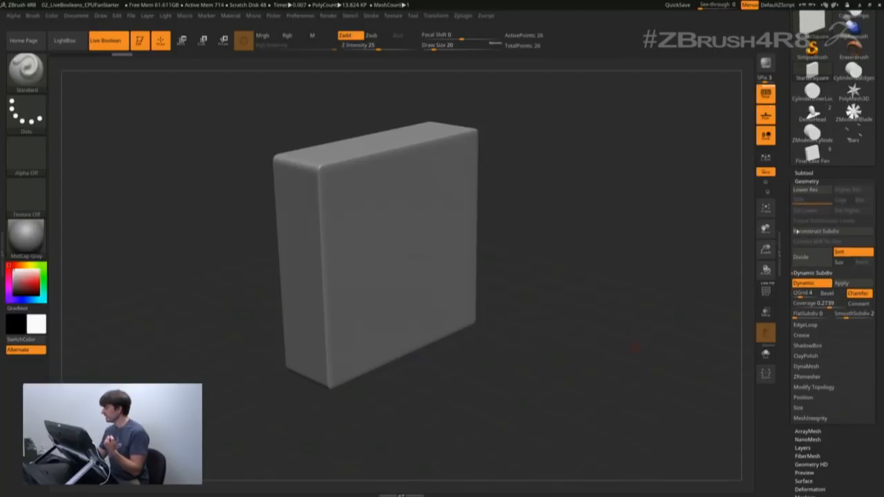
click(817, 180)
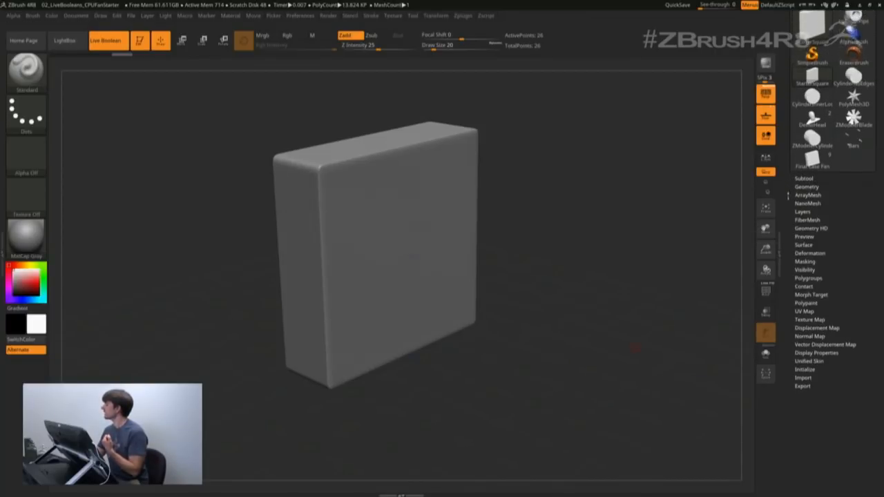
click(805, 215)
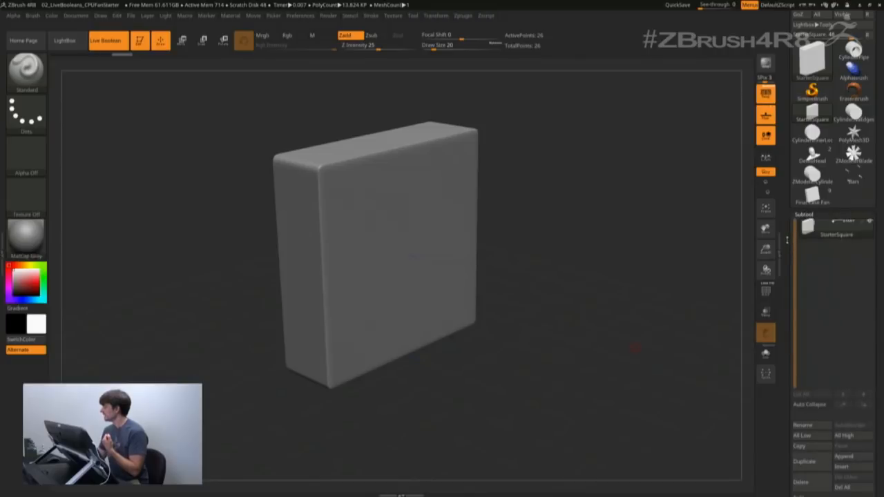
drag(787, 249, 786, 282)
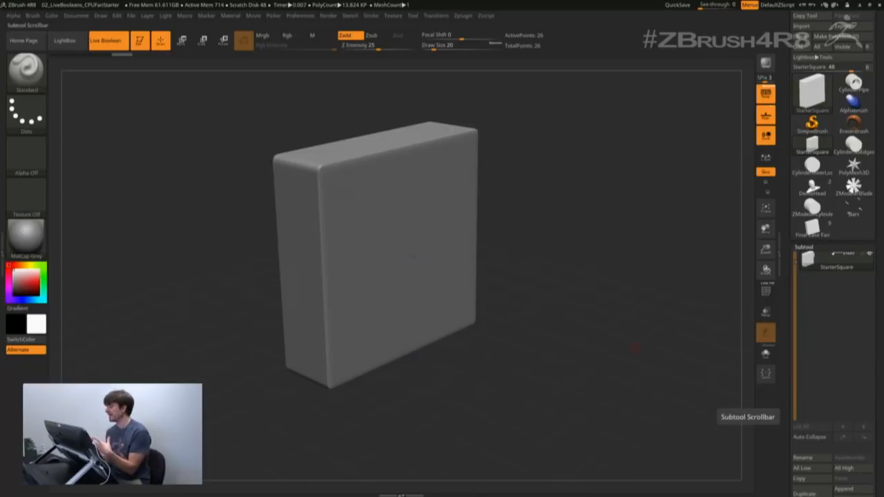
drag(793, 264, 793, 205)
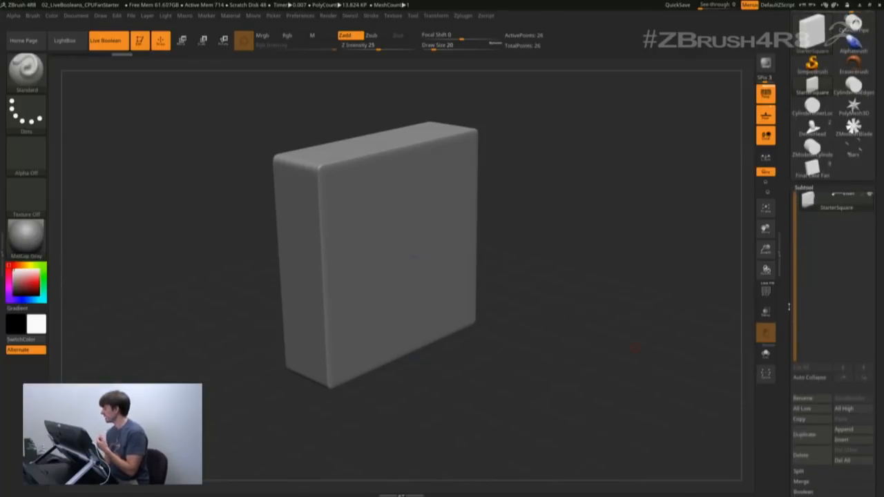
click(845, 430)
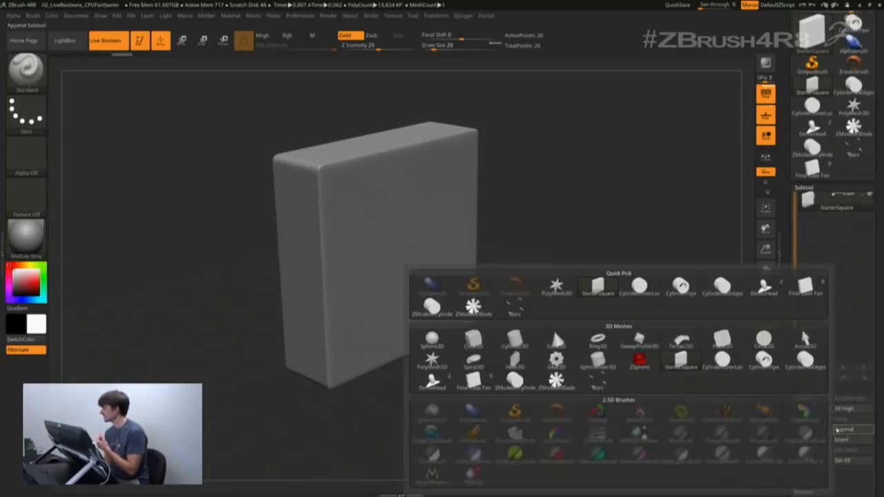
click(684, 289)
drag(626, 327, 638, 307)
Step: Show the polyframe on the appended pipe, reselect the starter square and examine how the two meshes intersect
click(836, 222)
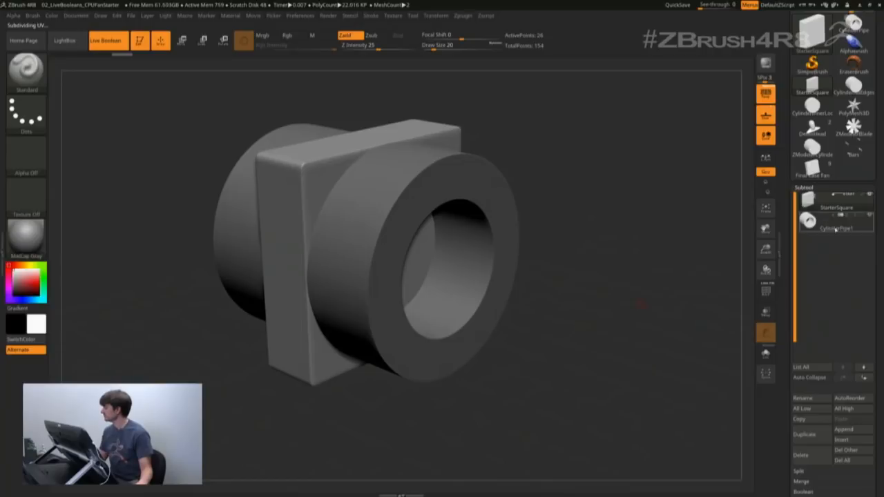
click(765, 293)
drag(615, 357, 617, 355)
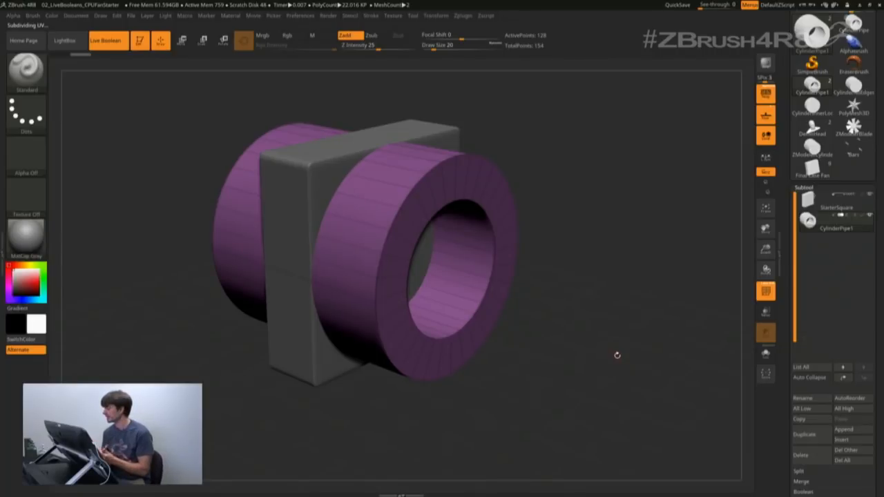
key(Up)
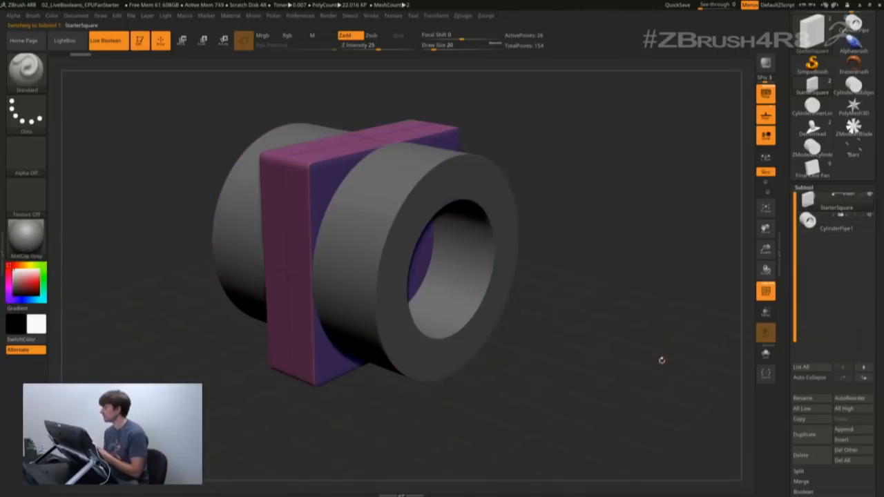
drag(617, 355, 631, 353)
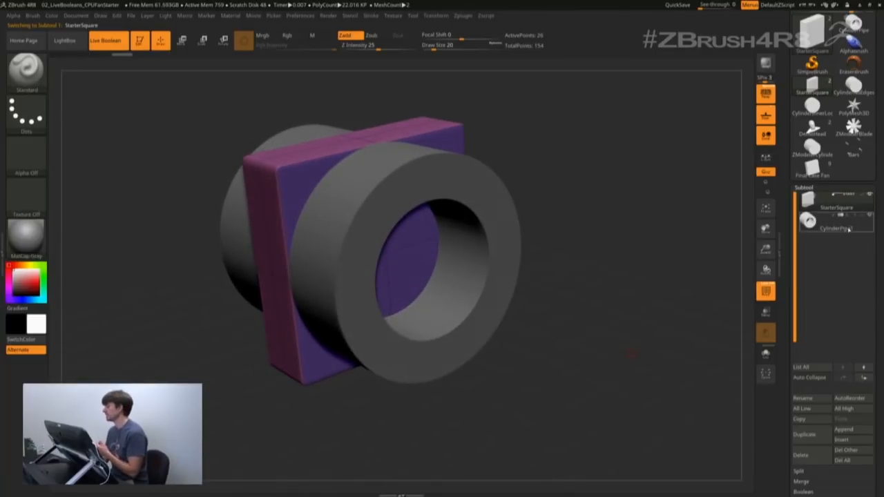
drag(647, 385, 647, 379)
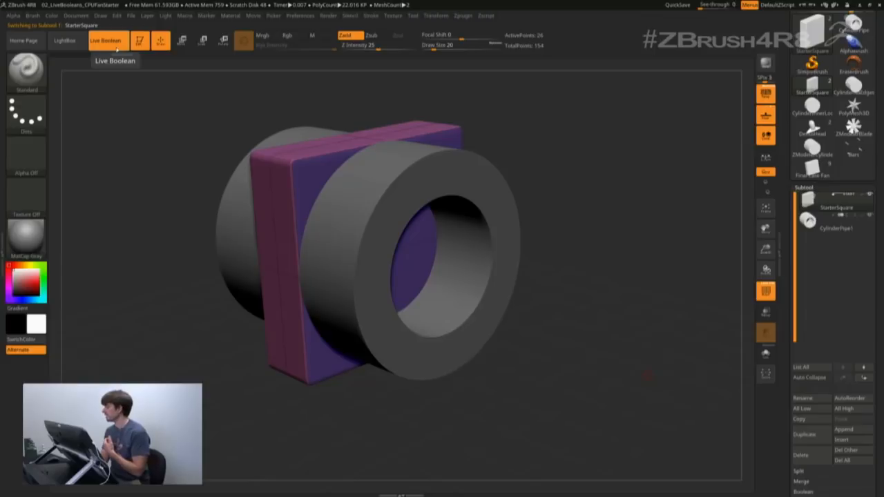
Step: Set the CylinderPipe subtool to Boolean subtraction so it cuts the starter square, and examine the cut with the polyframe hidden
mouse_move(827, 224)
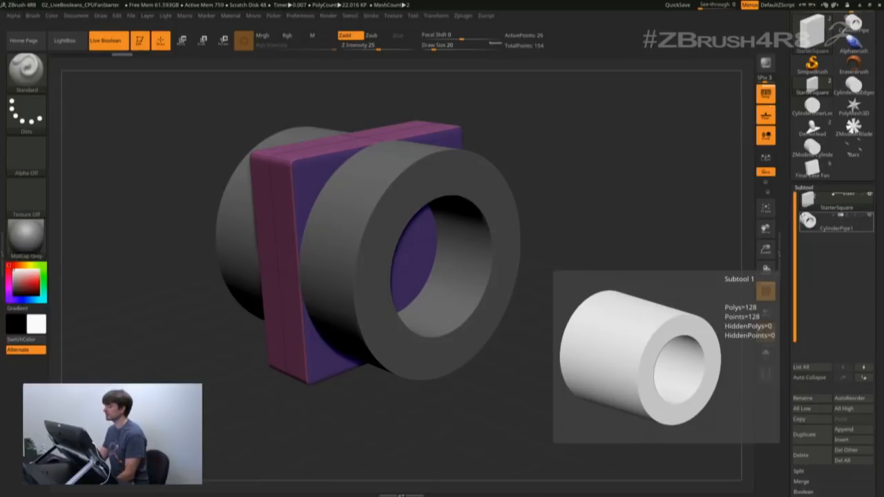
drag(602, 200, 608, 206)
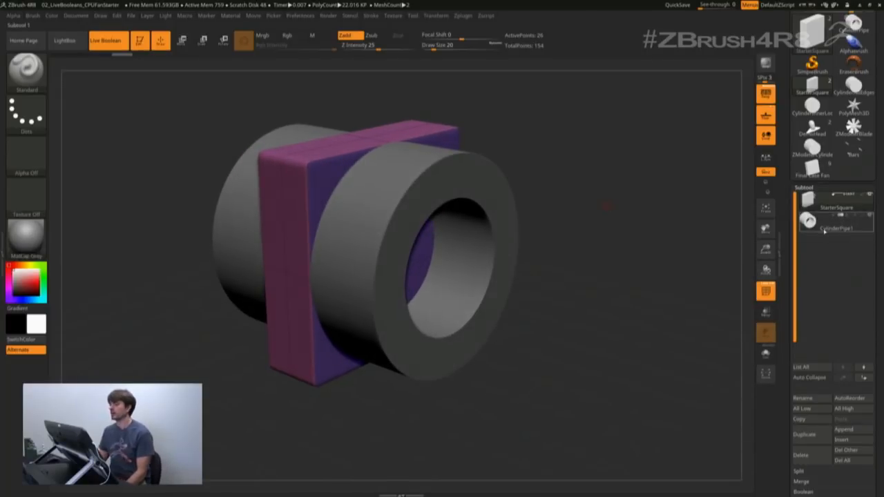
mouse_move(609, 222)
mouse_down()
mouse_move(633, 234)
mouse_move(618, 233)
mouse_up()
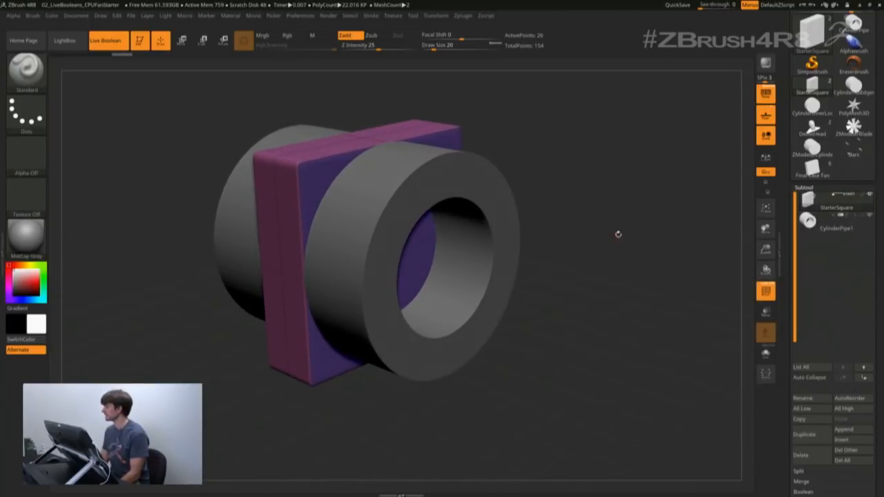
click(848, 216)
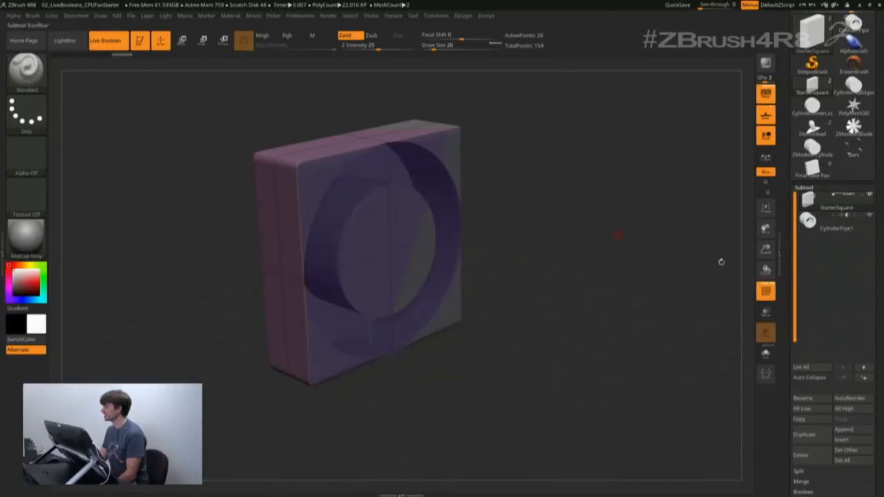
drag(629, 351, 665, 293)
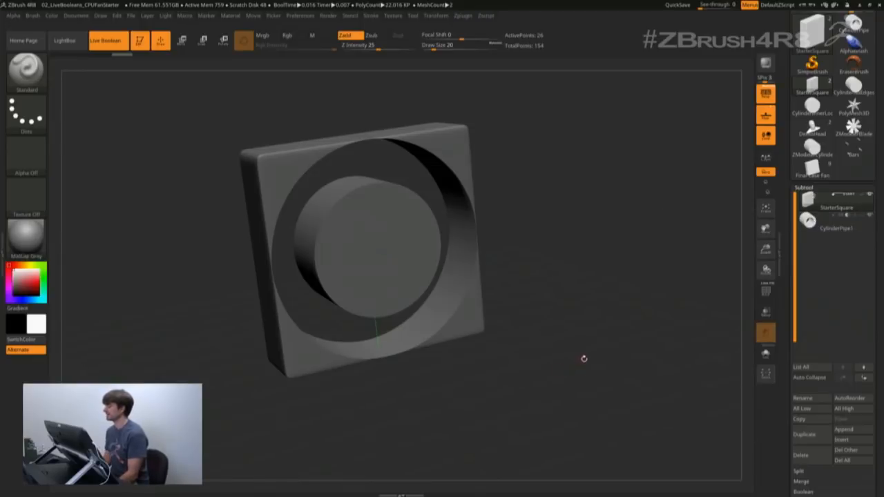
mouse_move(592, 345)
mouse_down()
mouse_move(604, 360)
mouse_move(648, 358)
mouse_move(613, 361)
mouse_move(592, 349)
mouse_up()
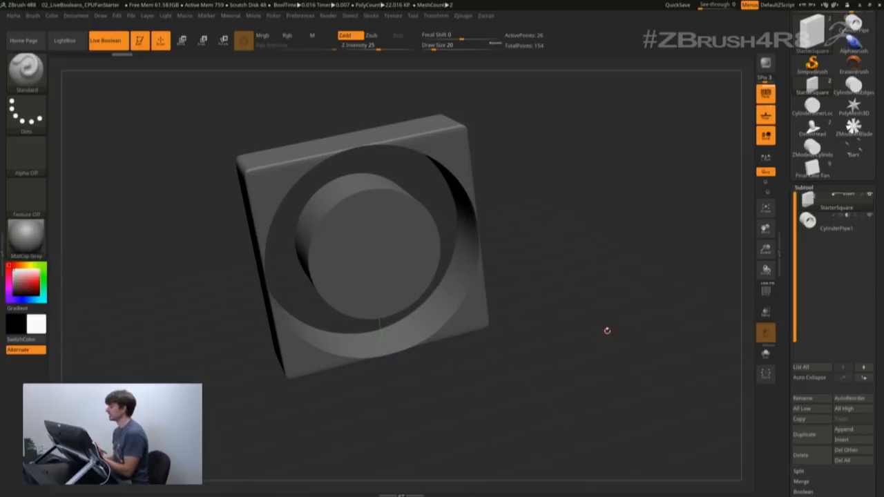
Step: Select the pipe subtool and scale it up uniformly with the Gizmo until its cut breaks through the square's sides
click(841, 229)
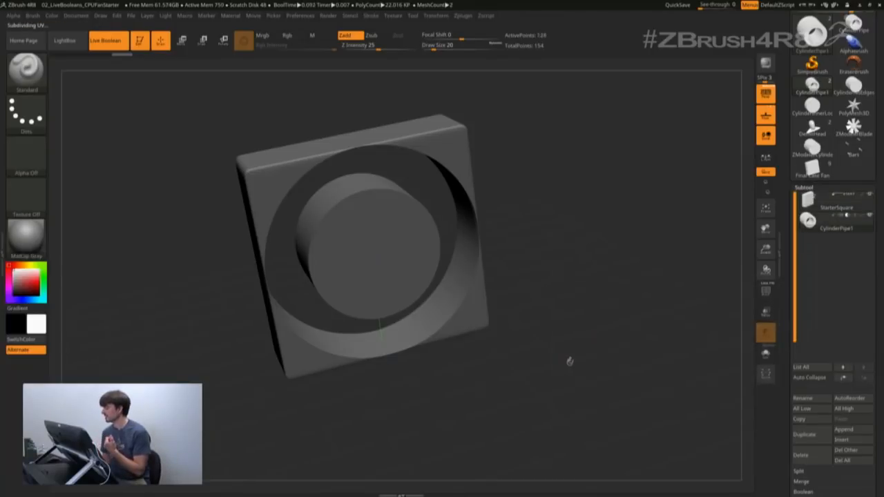
click(182, 40)
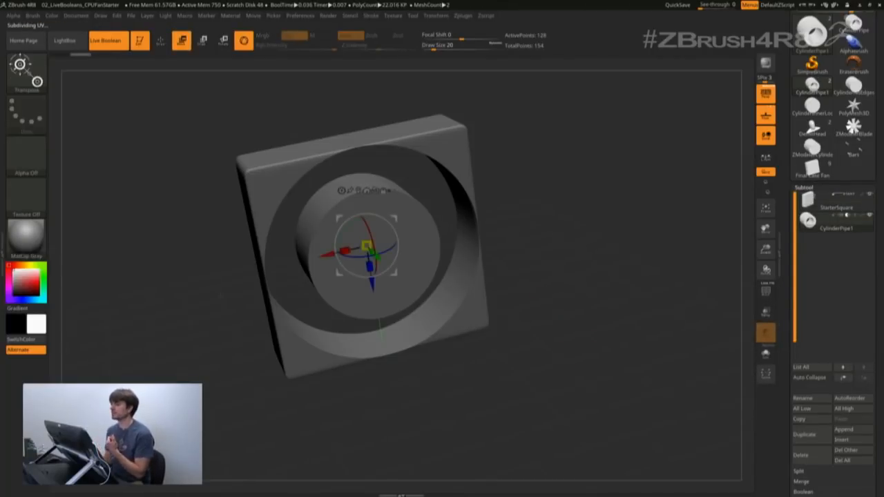
mouse_move(367, 246)
mouse_down()
mouse_move(386, 237)
mouse_move(351, 254)
mouse_move(395, 233)
mouse_move(379, 240)
mouse_up()
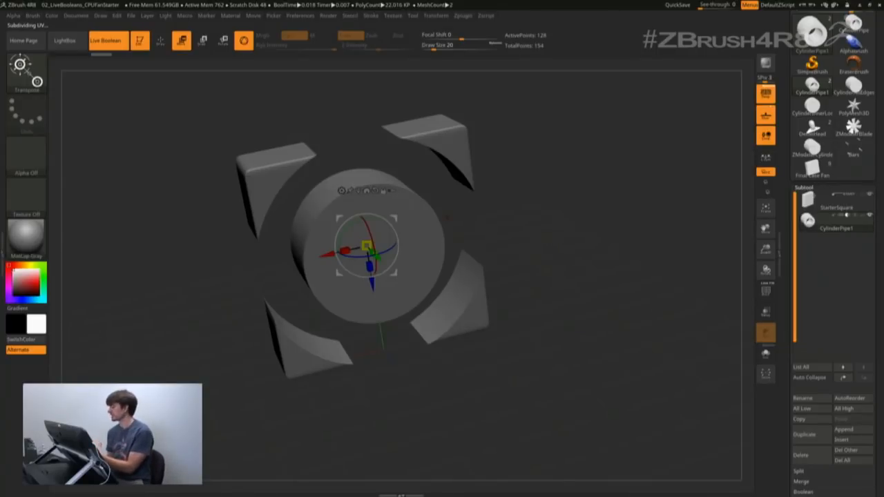
Step: Switch the pipe to Boolean intersection and scale it up slightly more to reshape the square's rounded-off corners
mouse_move(857, 218)
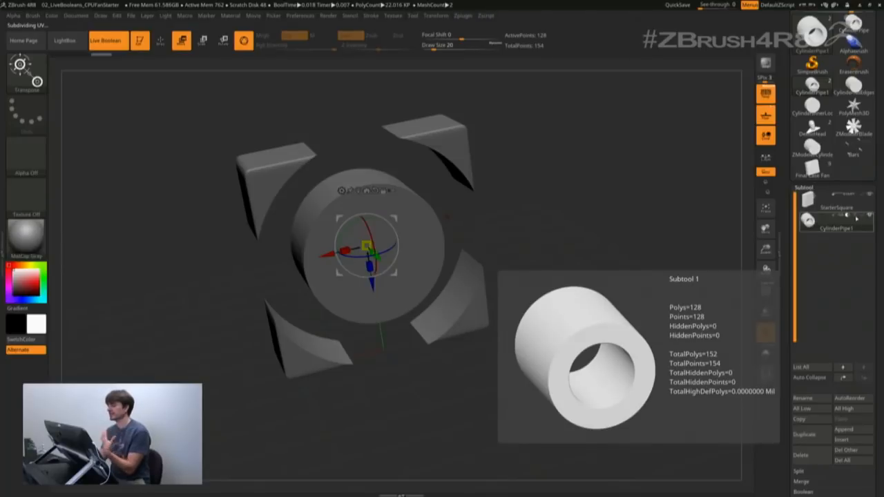
click(857, 218)
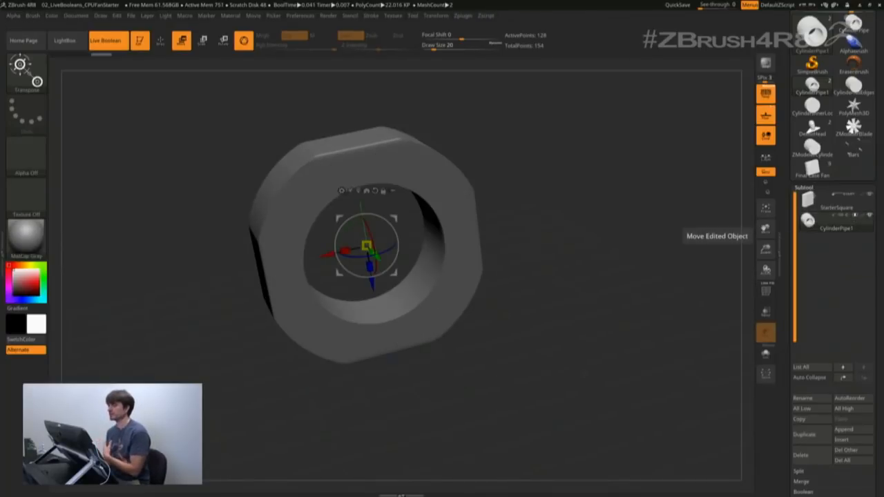
drag(582, 286, 603, 287)
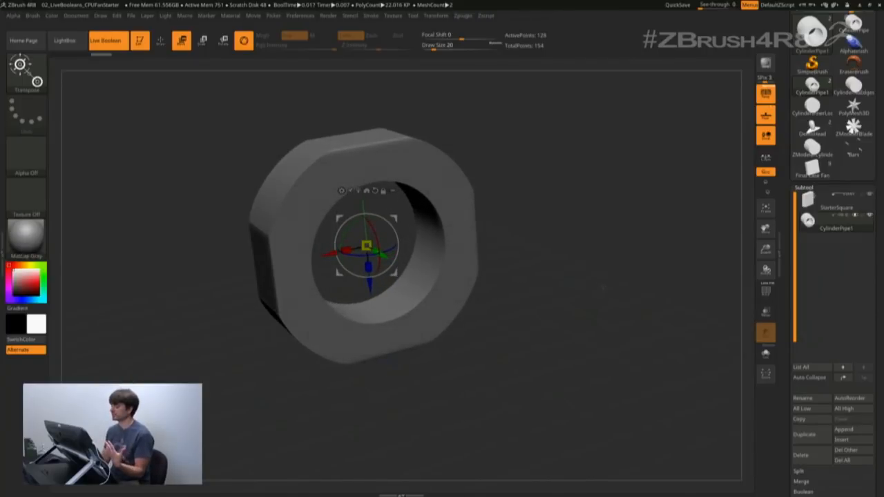
mouse_move(367, 246)
mouse_down()
mouse_move(395, 246)
mouse_move(367, 247)
mouse_move(379, 248)
mouse_up()
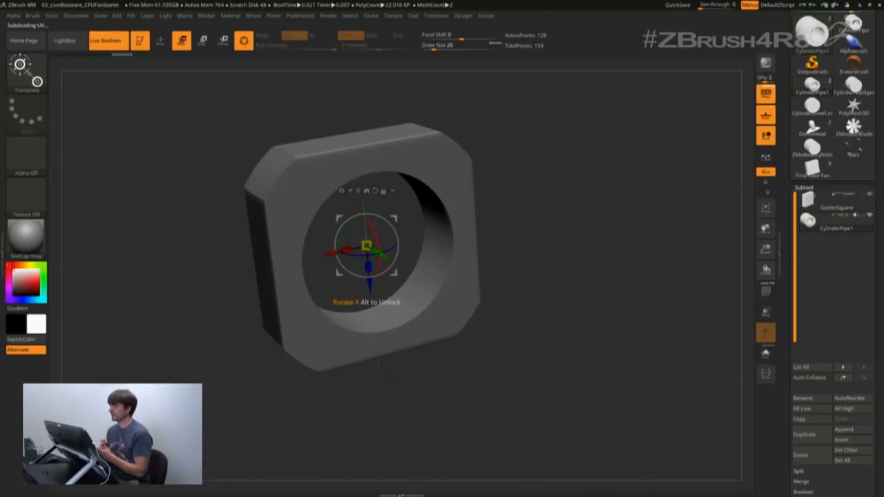
drag(515, 276, 570, 285)
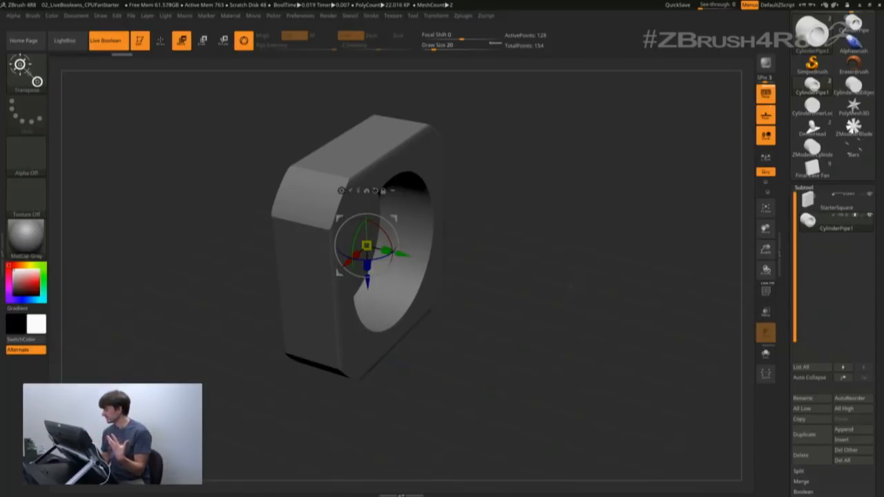
Step: Show the polyframe, turn perspective off and flatten the pipe along its Y axis into a ring thinner than the square
click(765, 291)
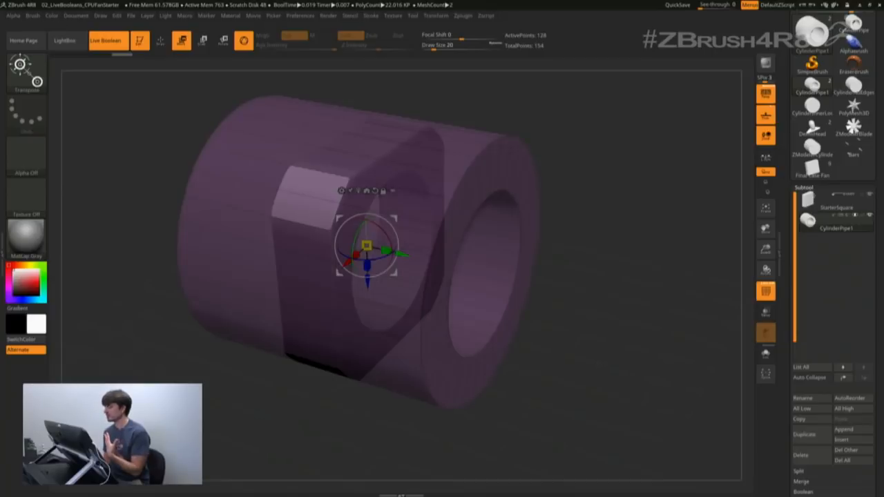
mouse_move(612, 356)
mouse_down()
mouse_move(665, 345)
mouse_move(605, 343)
mouse_up()
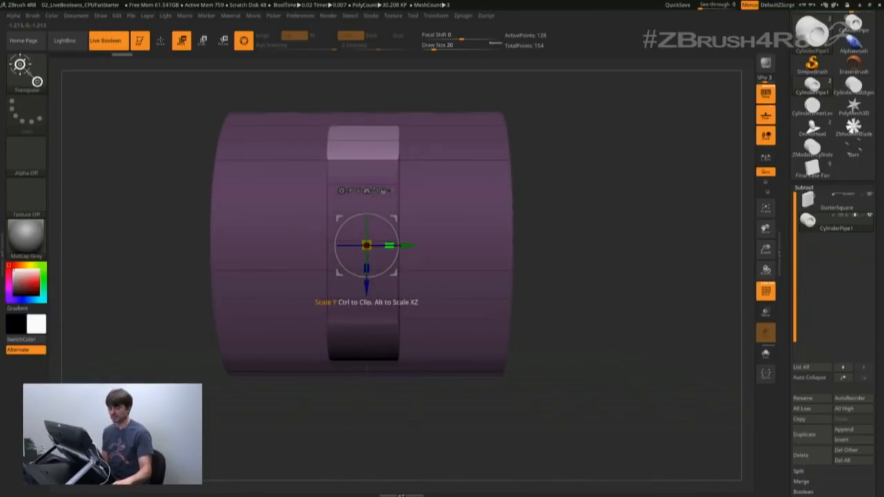
key(p)
drag(389, 246, 335, 246)
drag(592, 271, 502, 282)
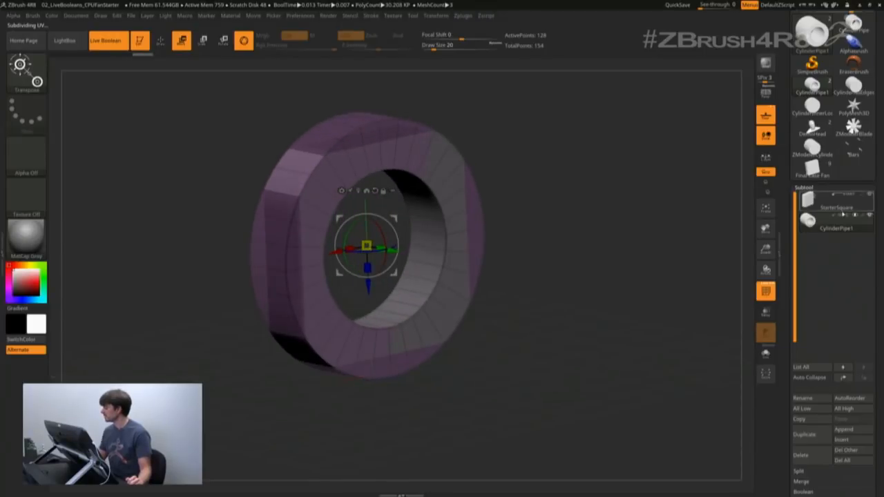
Step: Switch the flattened ring back to Boolean subtraction and hide the polyframe to see the slot in the square
mouse_move(853, 217)
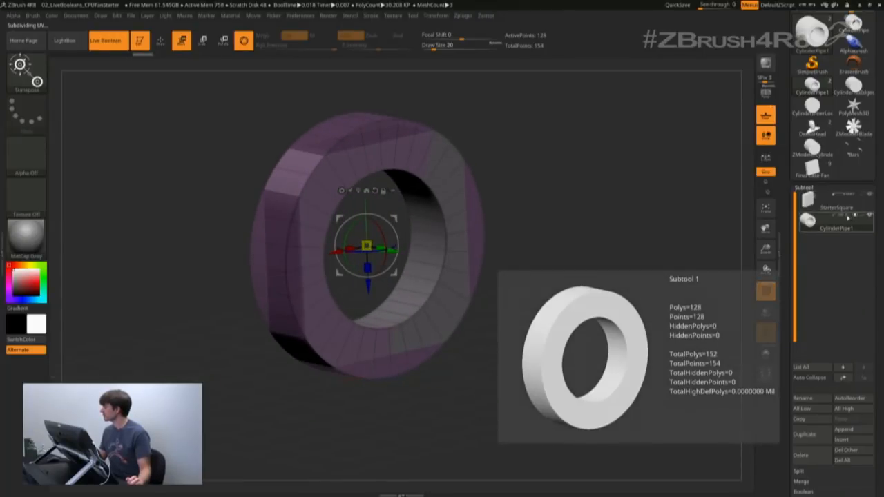
click(849, 217)
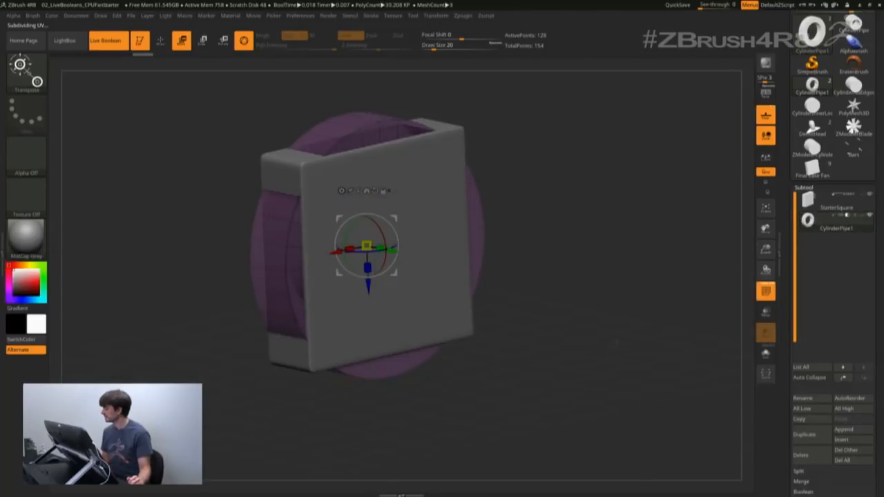
click(764, 298)
drag(552, 276, 562, 282)
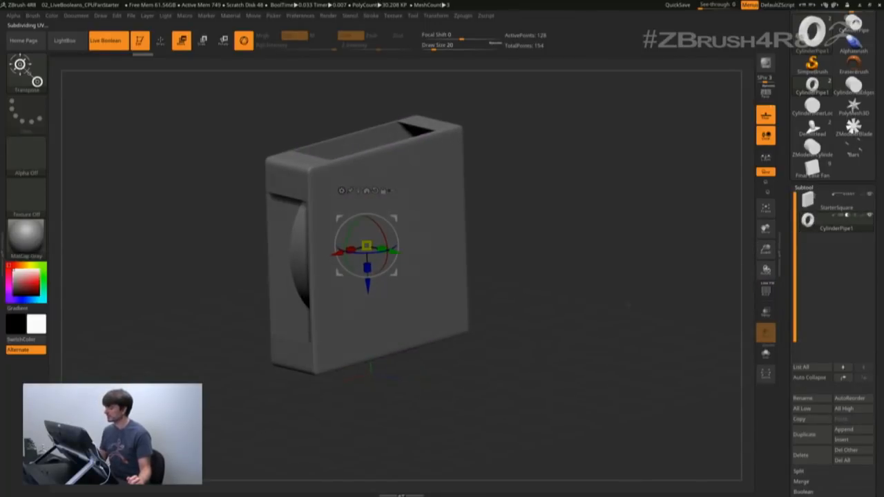
Step: Enlarge the ring uniformly and adjust its thickness along Y so it cuts out the square's edges between two thin plates
drag(367, 246, 383, 242)
drag(539, 276, 573, 277)
mouse_move(386, 248)
mouse_down()
mouse_move(366, 247)
mouse_move(386, 248)
mouse_move(377, 246)
mouse_up()
drag(609, 231, 586, 243)
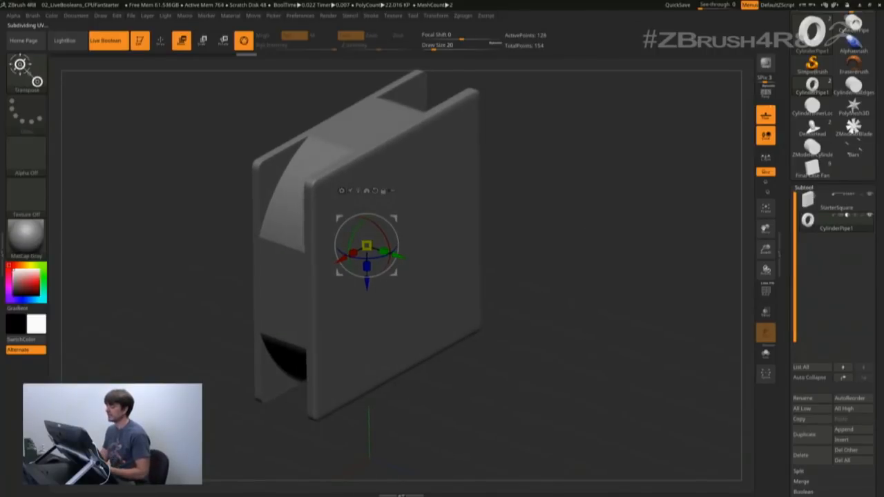
drag(537, 215, 556, 214)
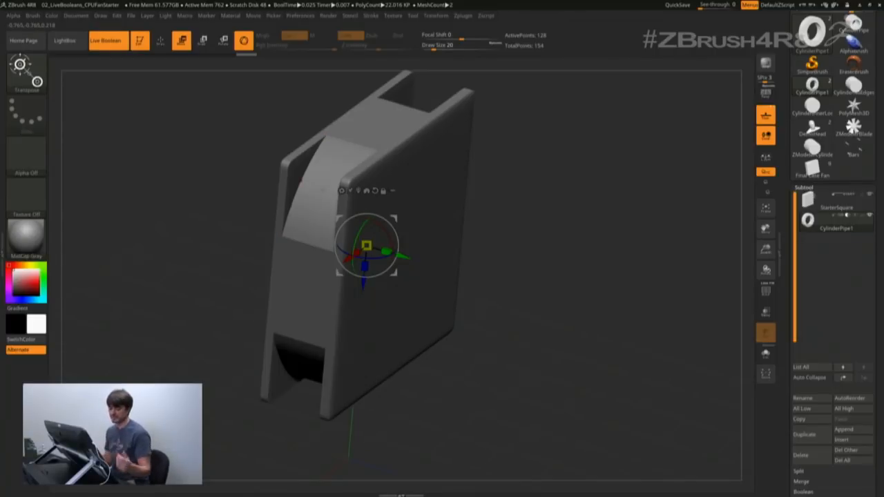
drag(594, 276, 542, 275)
drag(608, 259, 598, 271)
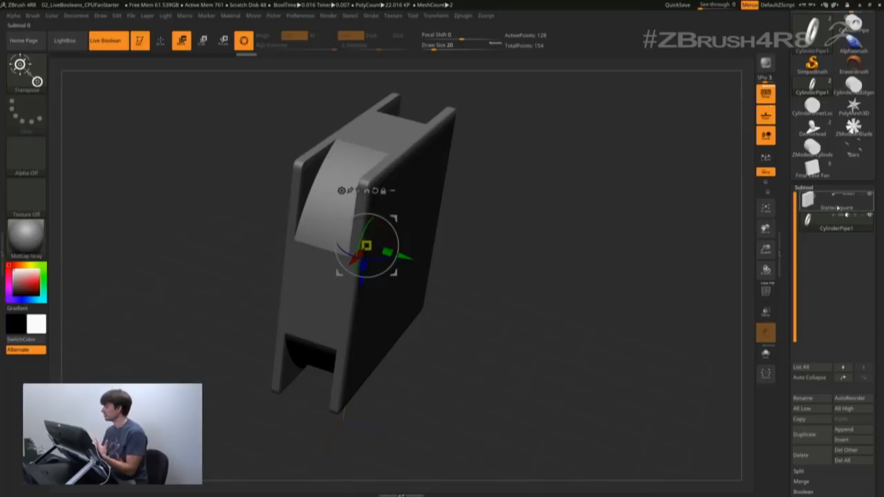
Step: Set the starter square's QGrid coverage to about 0.224 and compare its edges with Dynamic Subdivision off and on
click(834, 204)
scroll(787, 325, down, 5)
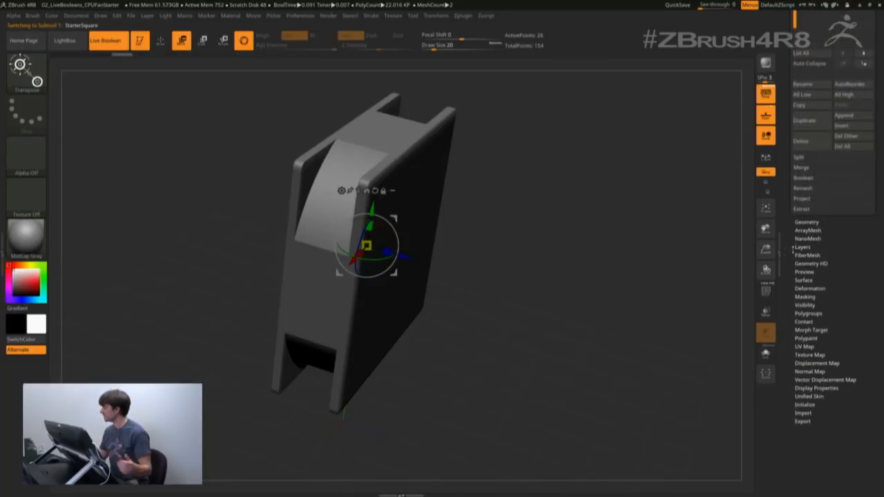
click(806, 222)
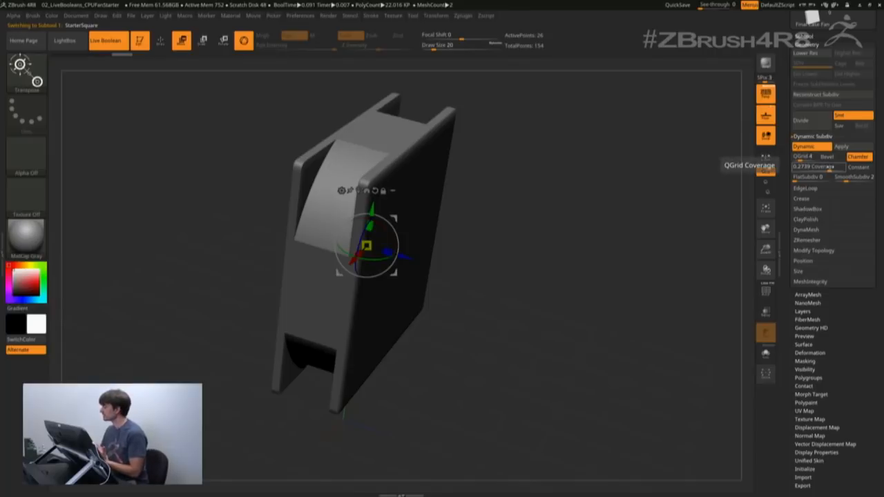
drag(829, 168, 828, 168)
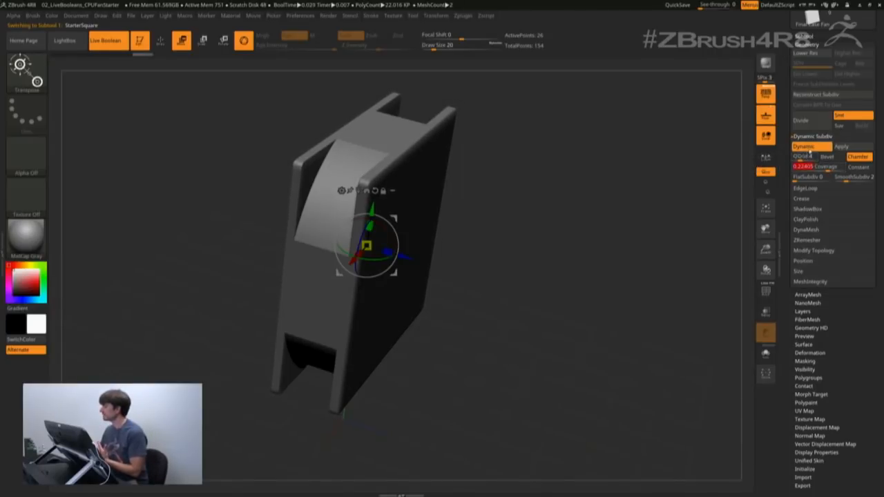
click(805, 147)
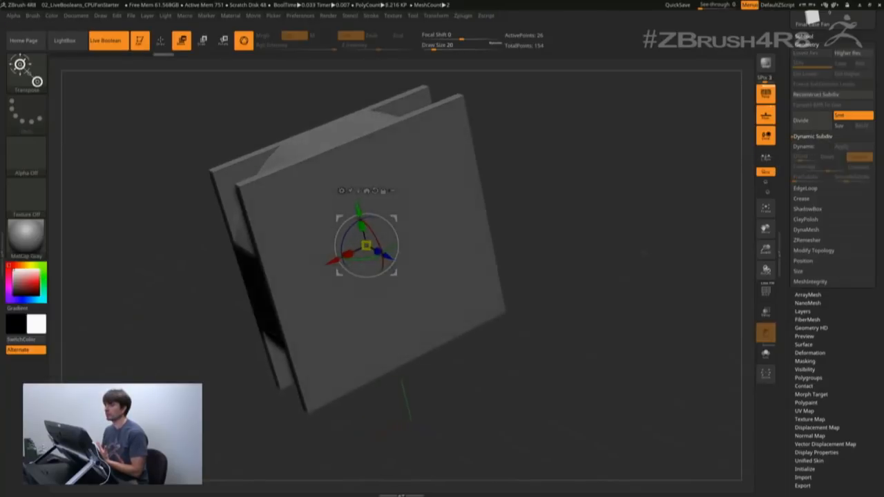
click(805, 147)
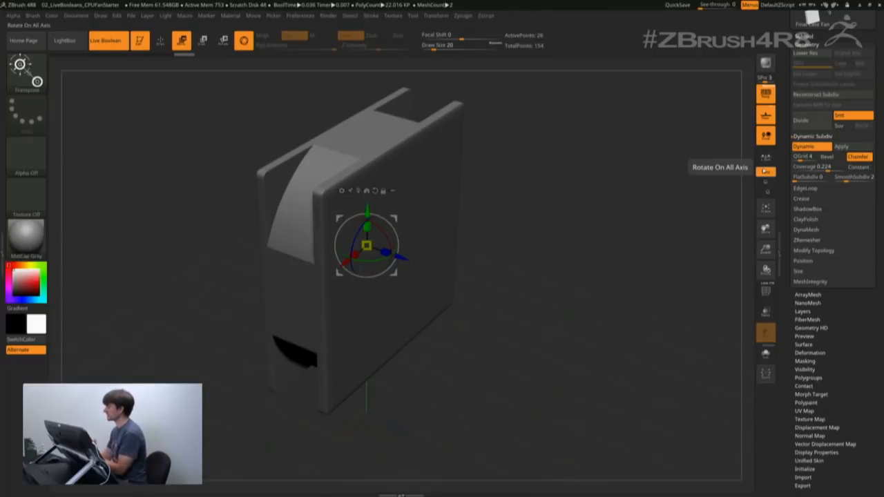
Step: Append the ZModelerCylinder mesh as a new subtool of the starter square
drag(786, 237, 779, 344)
click(805, 194)
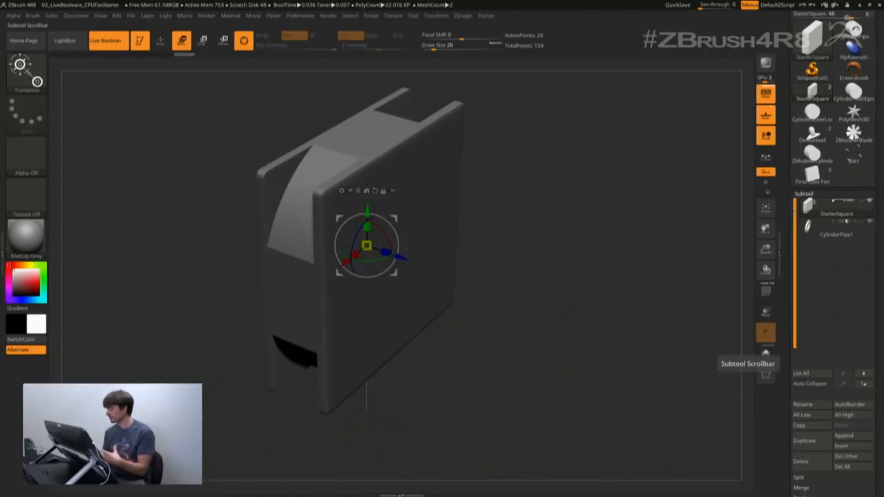
drag(586, 333, 579, 296)
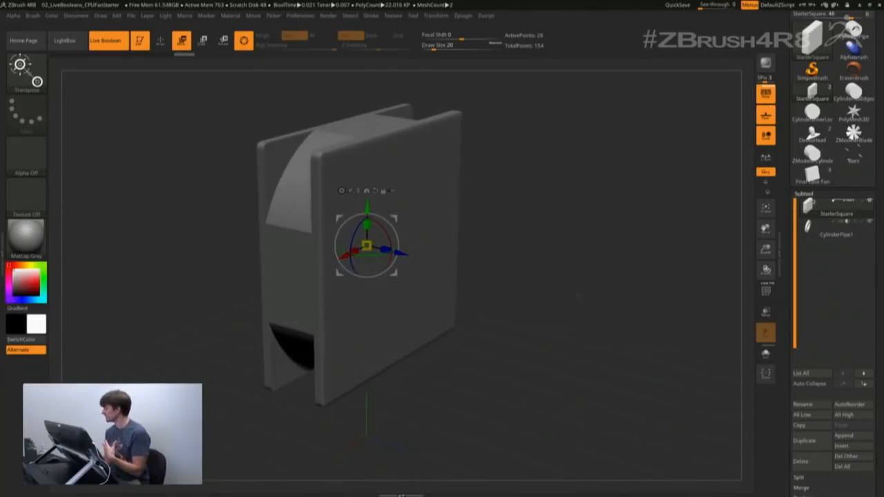
drag(786, 371, 787, 347)
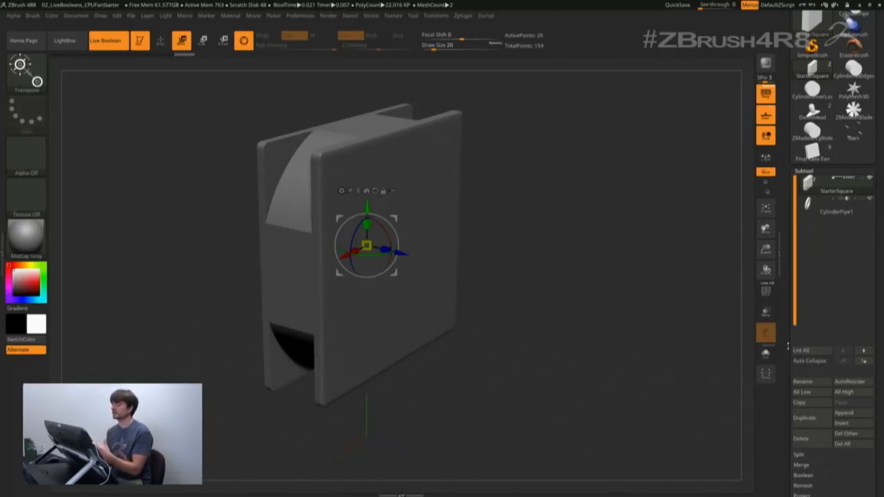
click(846, 413)
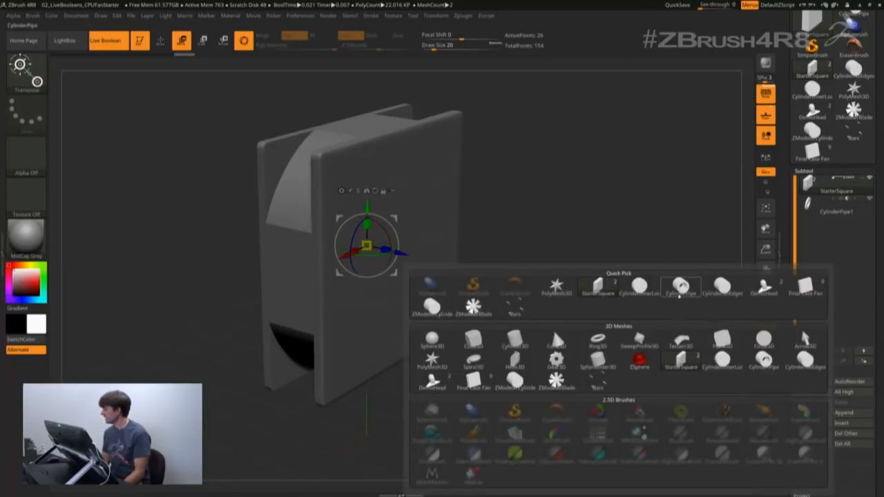
mouse_move(682, 289)
mouse_move(440, 312)
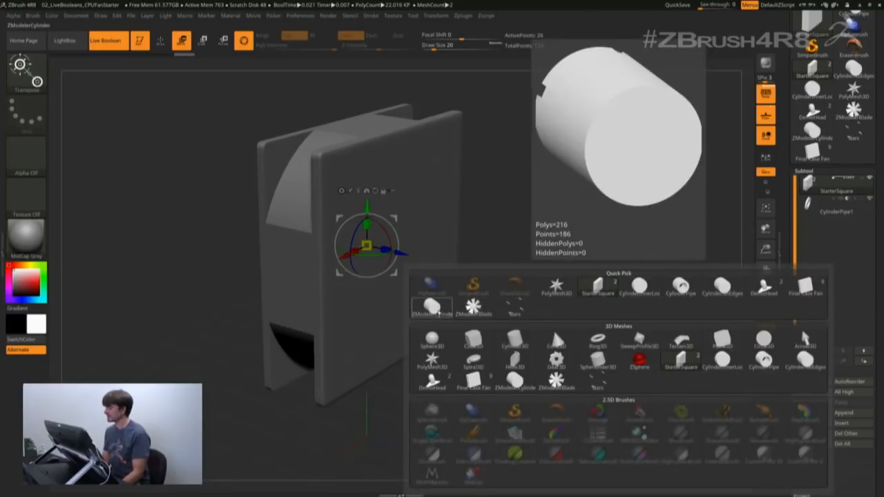
click(436, 310)
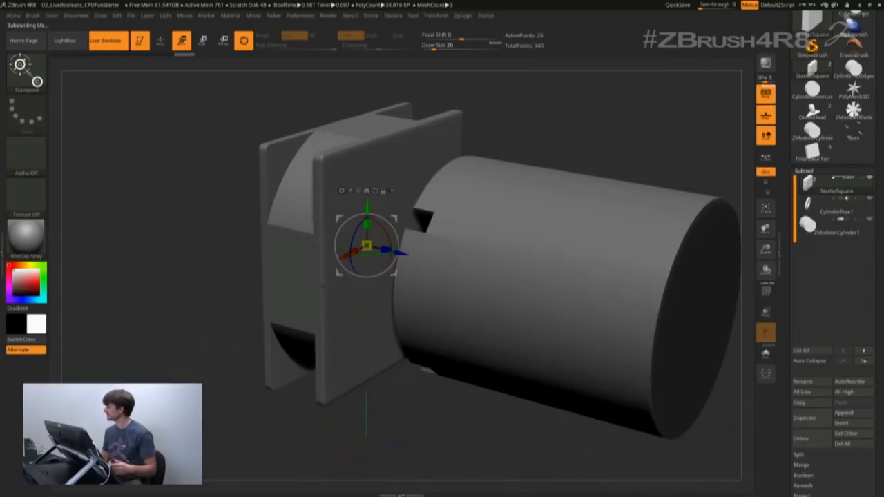
Step: Select the appended ZModelerCylinder, isolate it with Solo, show its polyframe and examine the slotted end
click(841, 234)
click(767, 360)
alt+right_drag(584, 233, 539, 208)
click(765, 294)
right_drag(586, 285, 664, 284)
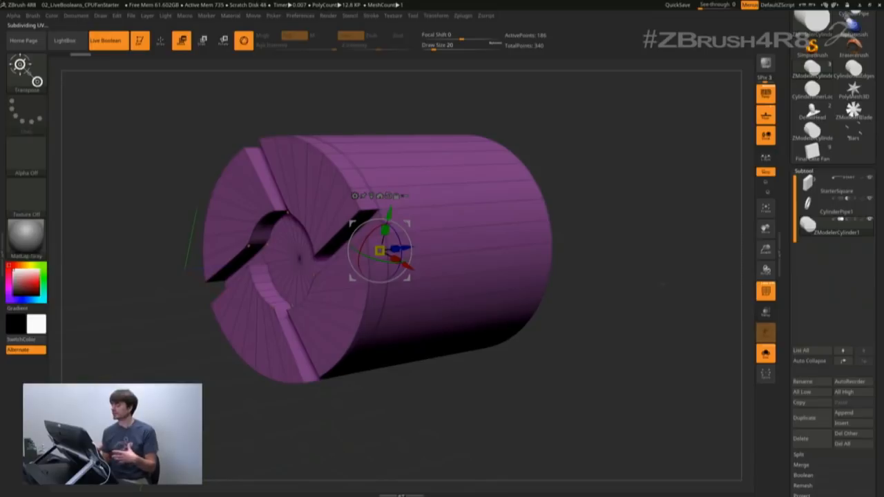
Step: Inspect the isolated slotted cylinder from several angles, and turn off Solo to show it beside the fan frame
right_drag(662, 284, 671, 283)
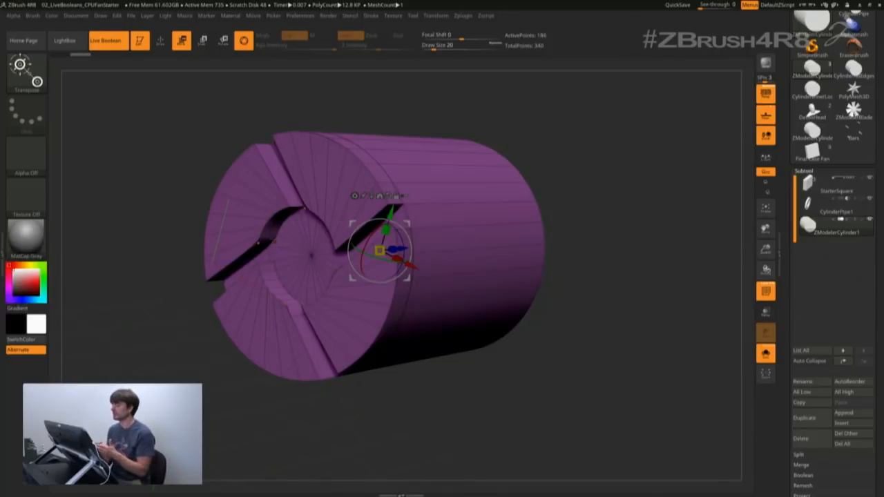
drag(608, 225, 642, 225)
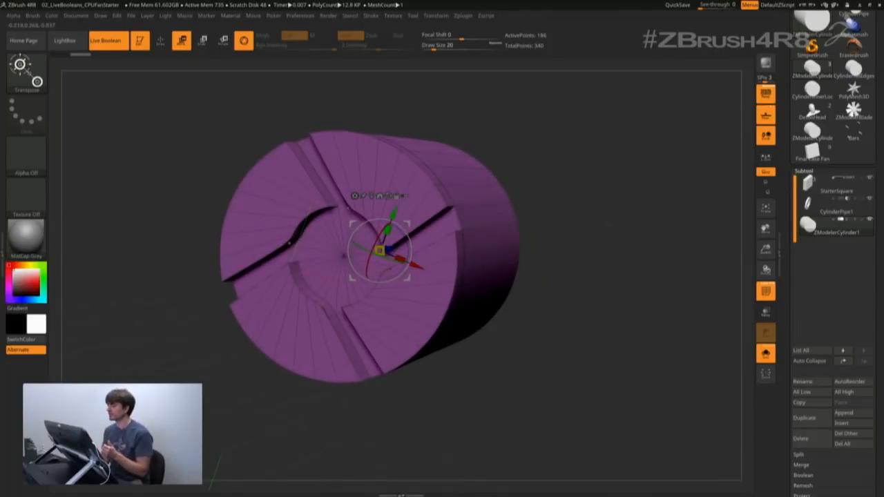
drag(642, 250, 600, 260)
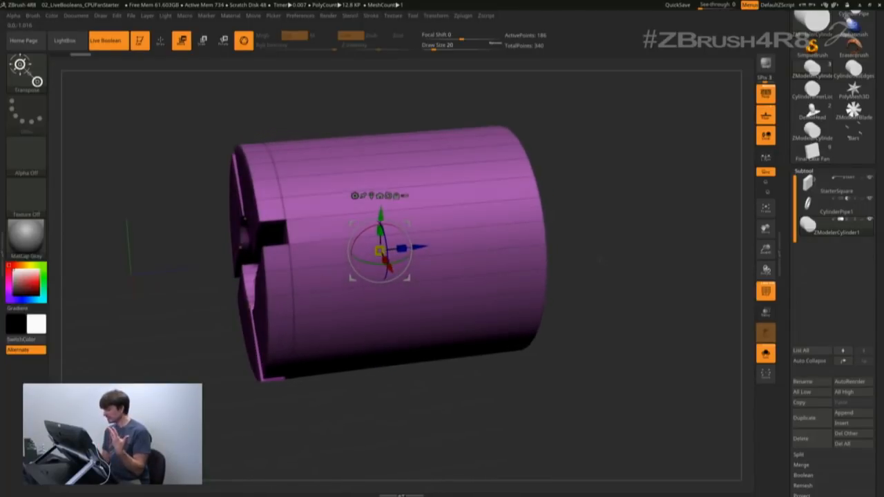
click(766, 354)
mouse_move(682, 313)
mouse_down()
mouse_move(637, 312)
mouse_move(700, 312)
mouse_up()
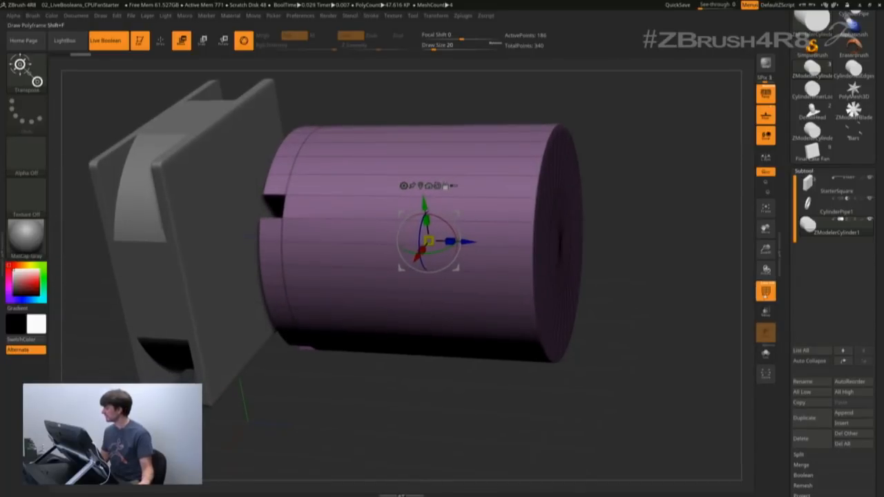
Step: Set the slotted cylinder to subtraction, move it along Z toward the fan frame, and hide the polyframe
click(850, 220)
drag(468, 241, 396, 240)
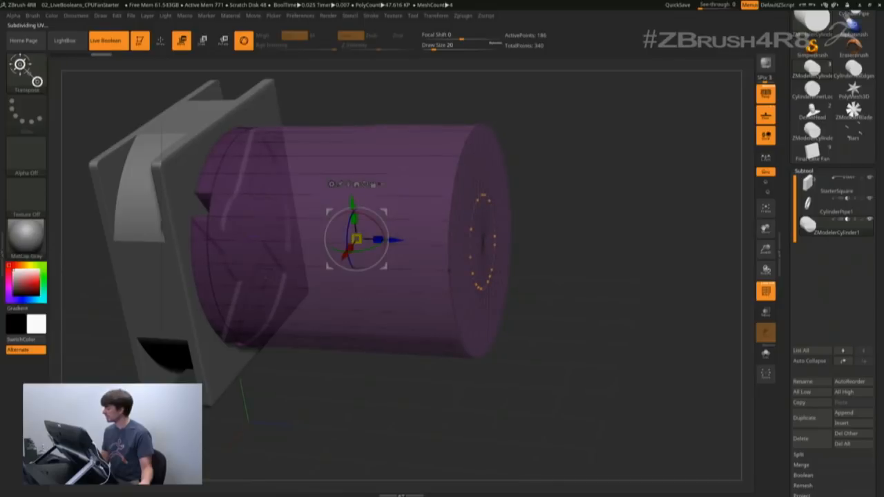
click(761, 297)
drag(722, 297, 714, 317)
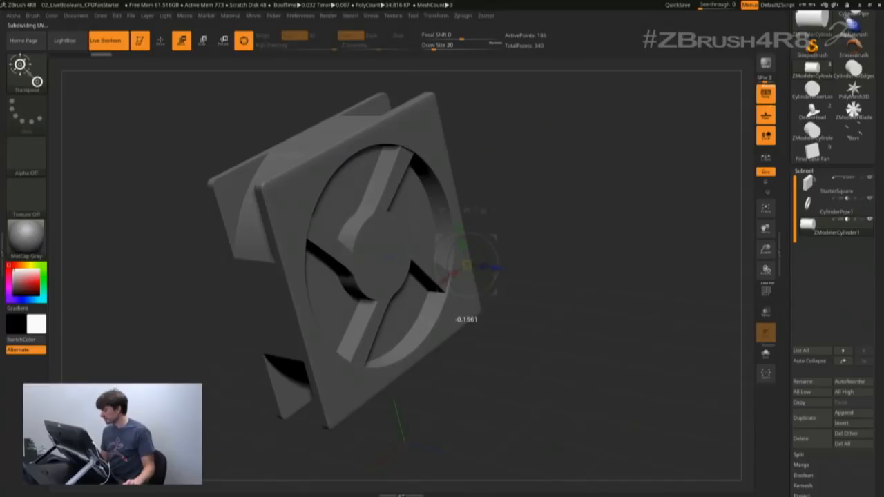
Step: Move the subtracting cylinder along Z through the frame so only a thin central hub and spokes remain on the far face
drag(469, 320, 467, 319)
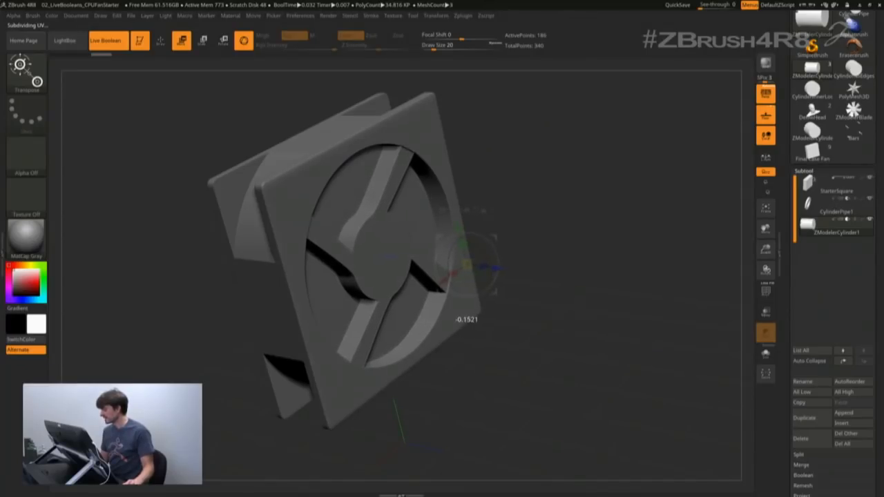
drag(453, 318, 420, 315)
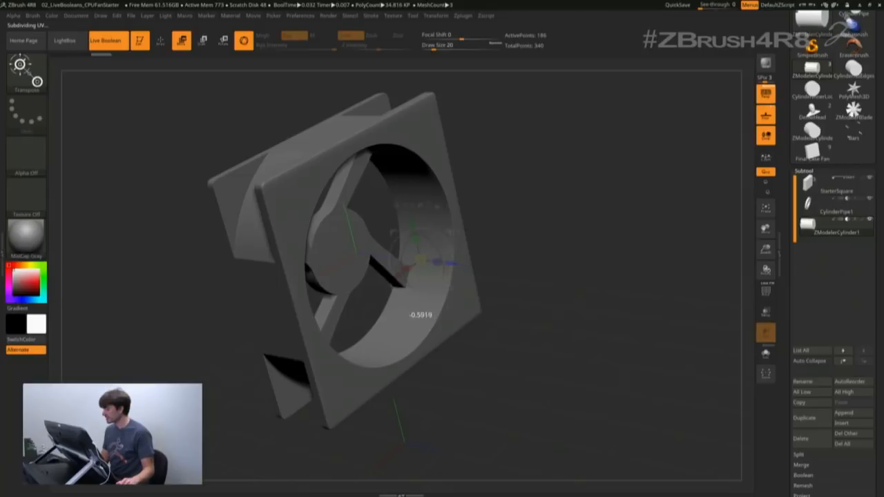
drag(553, 346, 622, 349)
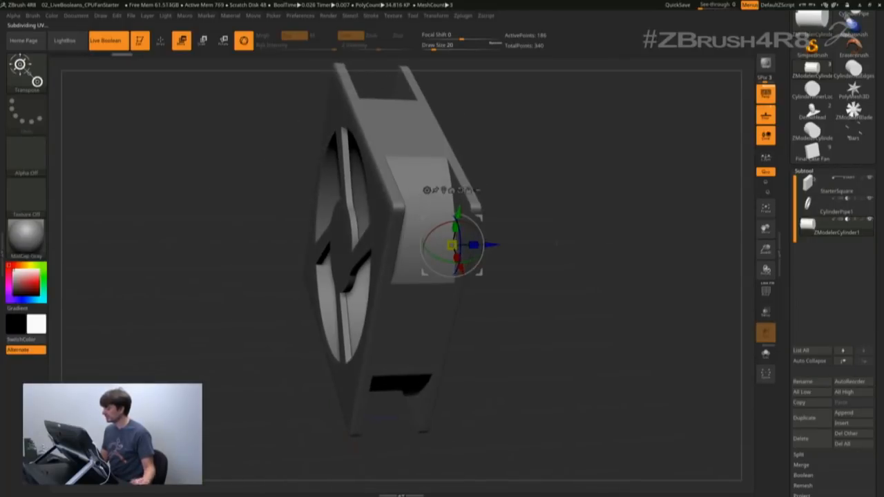
drag(489, 246, 486, 245)
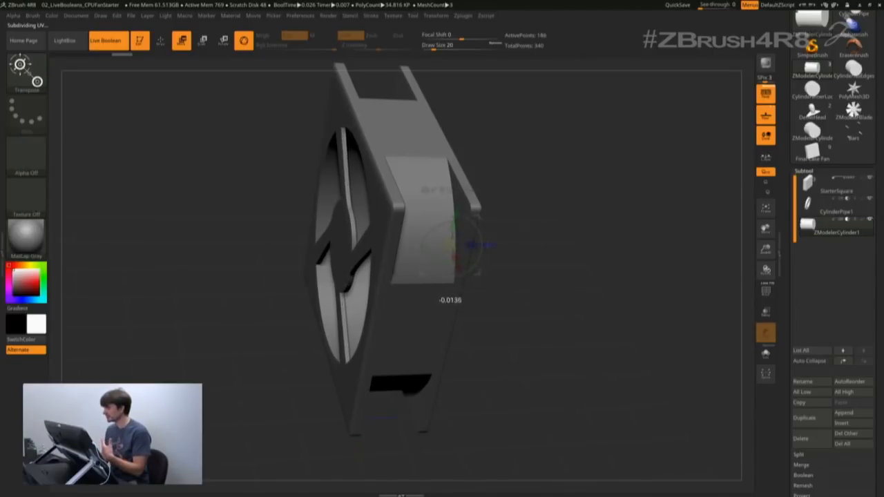
drag(489, 245, 491, 245)
drag(553, 345, 604, 352)
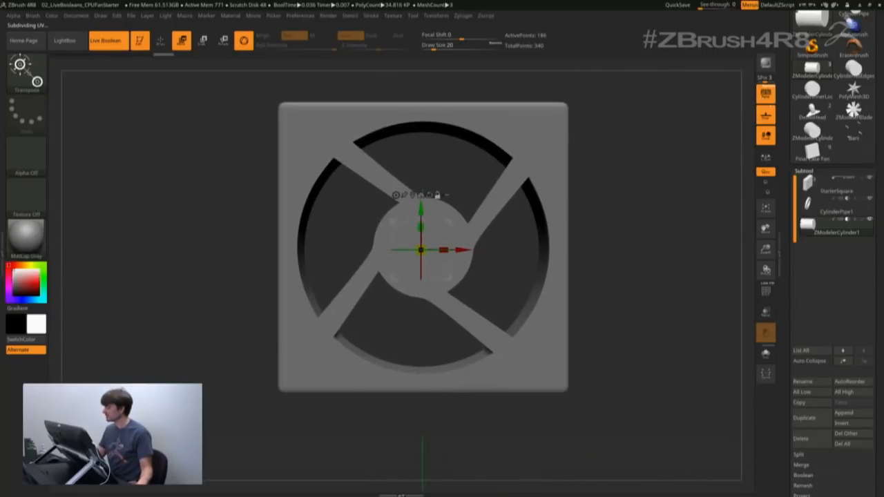
Step: Rotate the subtracting cylinder about Z in a front view without perspective to reorient the spokes, and restore perspective
click(765, 94)
drag(445, 226, 423, 326)
mouse_move(644, 302)
alt+mouse_down()
mouse_move(644, 269)
mouse_move(484, 311)
mouse_move(479, 327)
mouse_move(494, 304)
mouse_move(483, 302)
mouse_move(468, 320)
mouse_move(479, 319)
alt+mouse_up()
key(p)
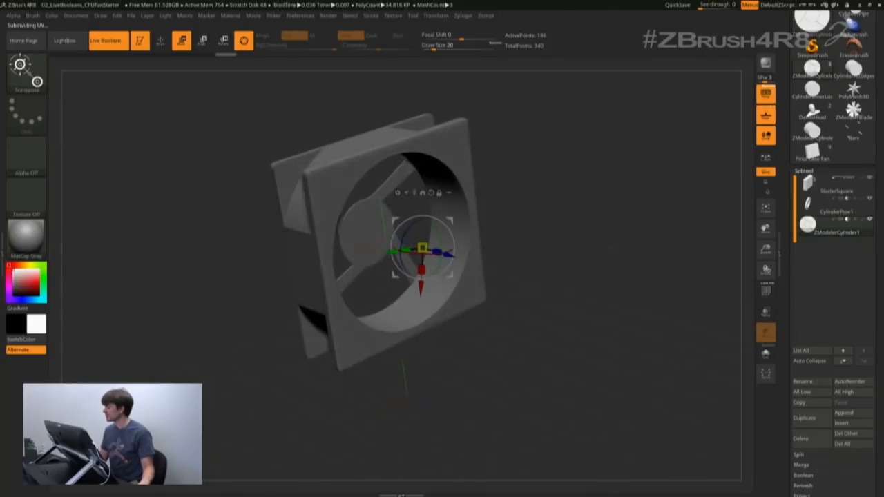
drag(611, 248, 622, 282)
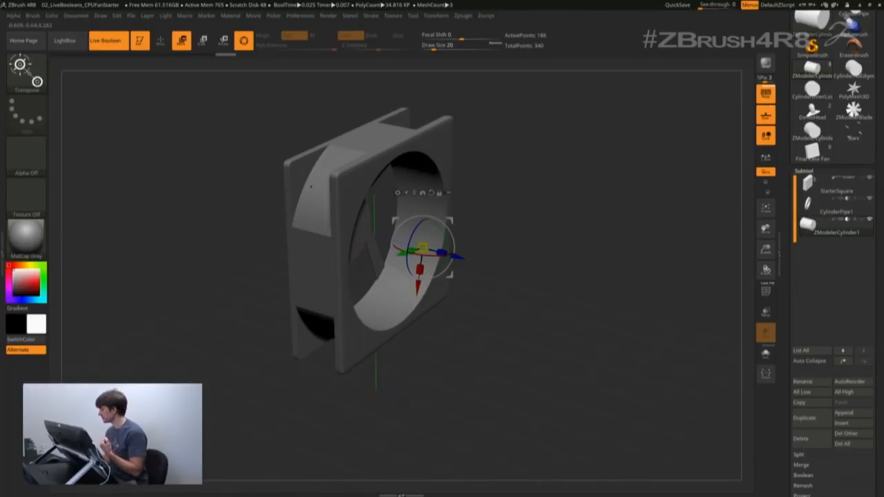
Step: Append the Bars mesh as a new subtool, select it, and check it briefly with the polyframe on
click(846, 414)
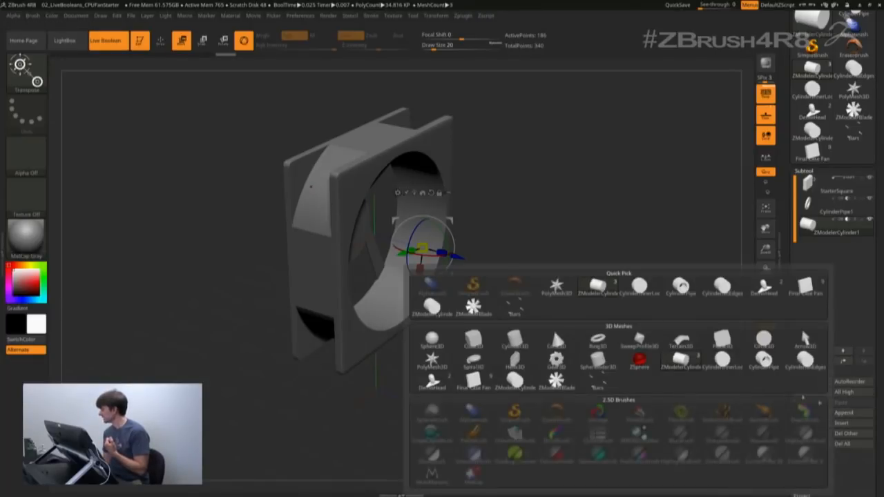
click(597, 384)
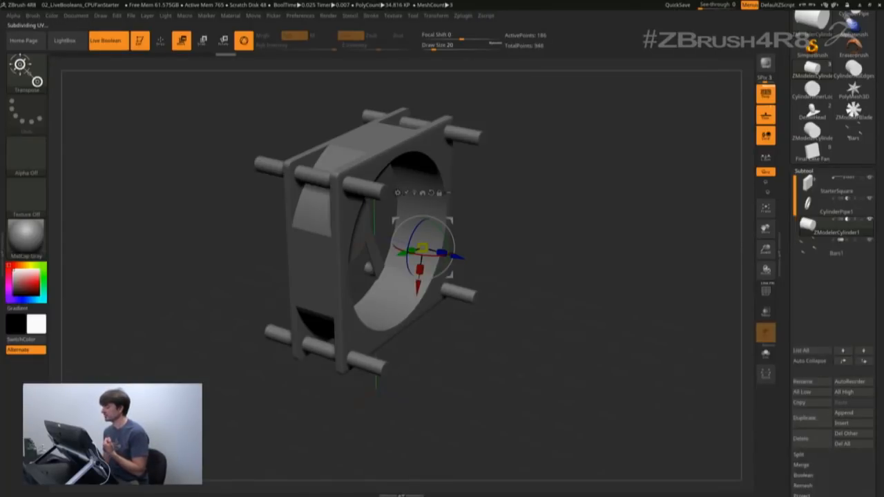
click(838, 258)
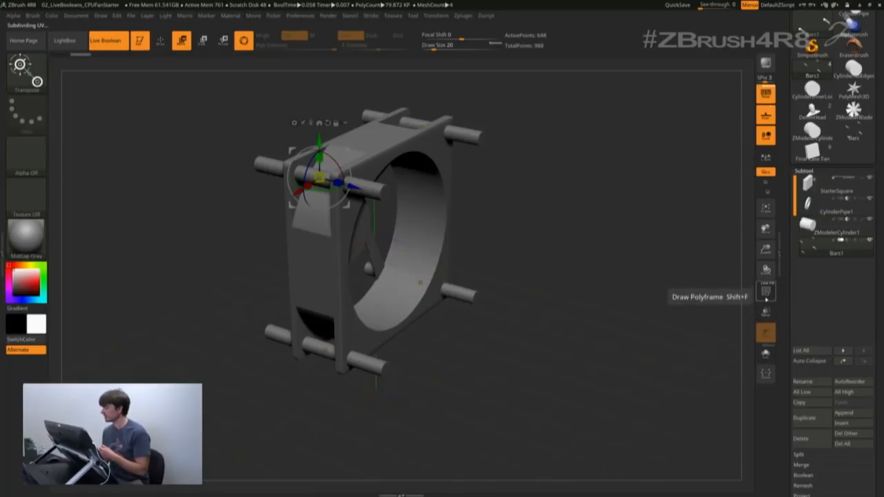
click(766, 291)
mouse_move(659, 338)
mouse_down()
mouse_move(714, 340)
mouse_move(668, 336)
mouse_up()
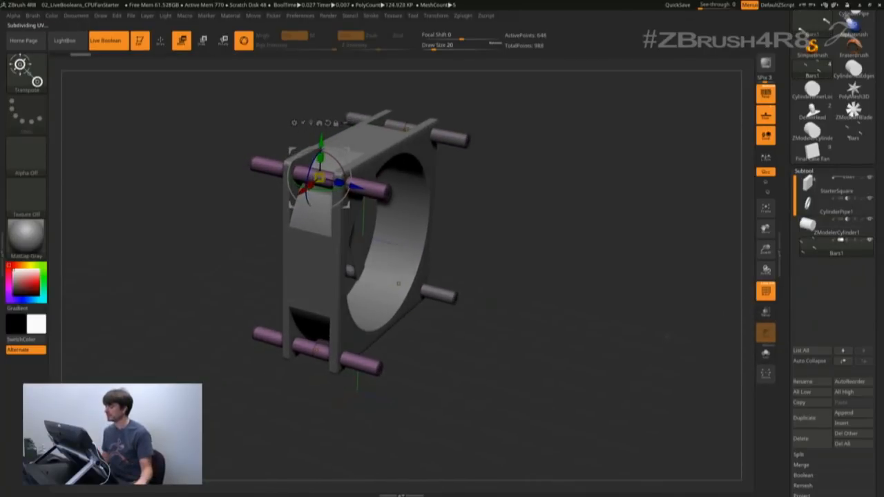
click(766, 291)
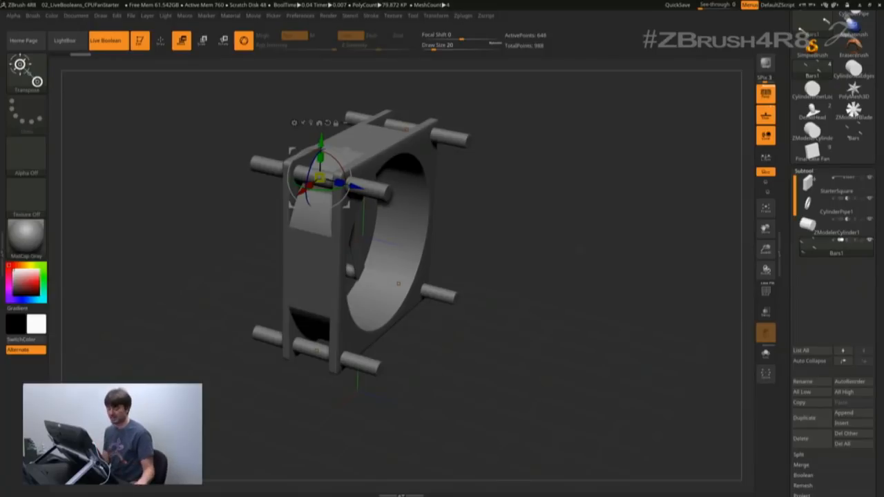
Step: Turn on L.Sym and, in a side view without perspective, shorten the bars along Z to fit between the frame's two plates
shift+drag(529, 269, 584, 246)
click(768, 163)
click(766, 95)
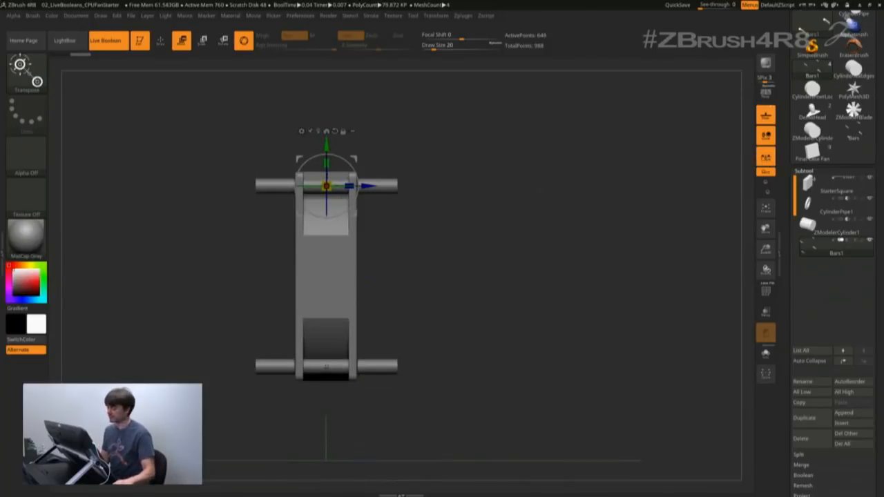
drag(349, 186, 190, 239)
drag(580, 243, 584, 240)
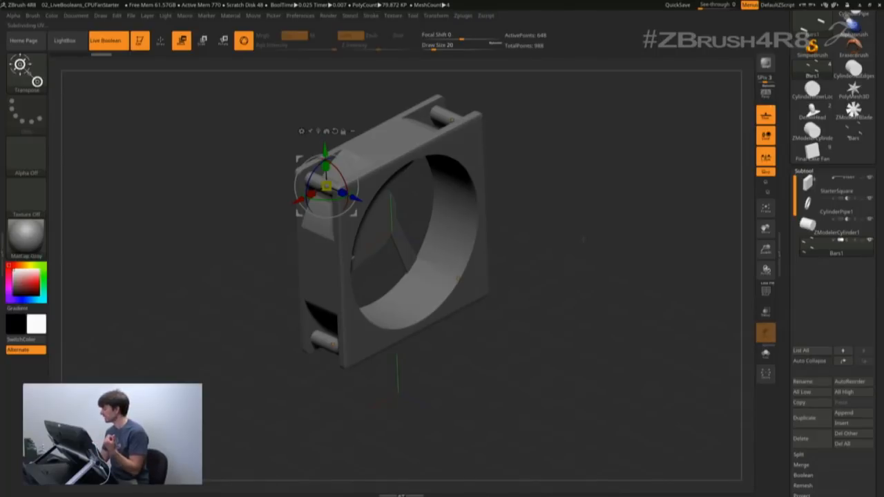
Step: Duplicate the bars subtool, lengthen the copy along Z past both plates, and scale it down slightly
click(805, 418)
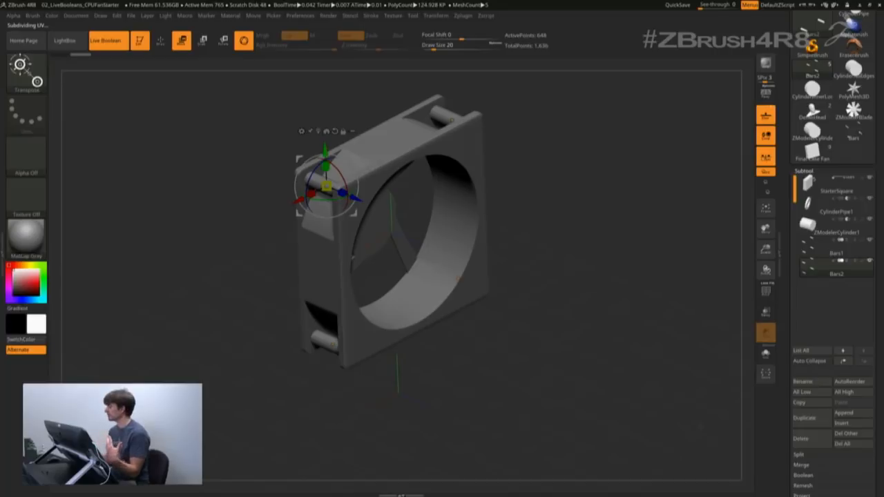
drag(553, 297, 595, 311)
drag(346, 194, 375, 203)
drag(594, 311, 542, 306)
drag(325, 185, 318, 185)
mouse_move(594, 247)
mouse_down()
mouse_move(614, 242)
mouse_move(607, 253)
mouse_up()
Step: Set the duplicated bars to subtraction to cut the corner screw holes, and view the result with perspective on
mouse_move(849, 240)
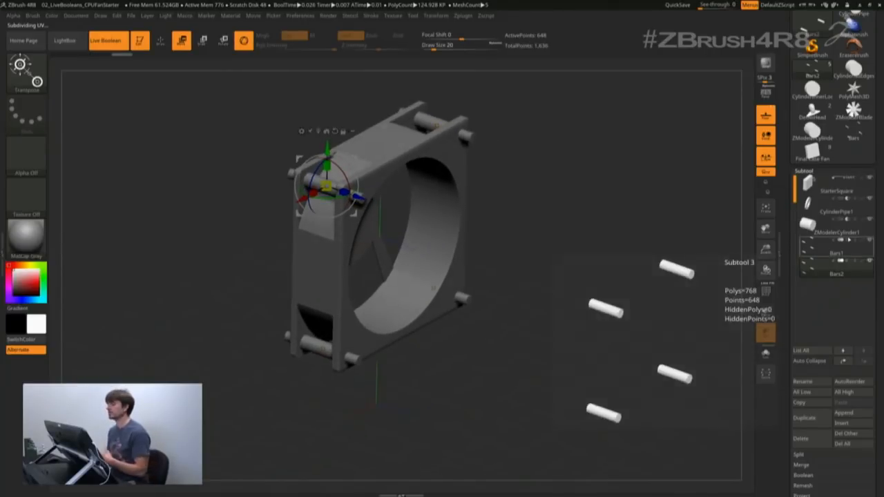
drag(644, 186, 613, 181)
click(847, 262)
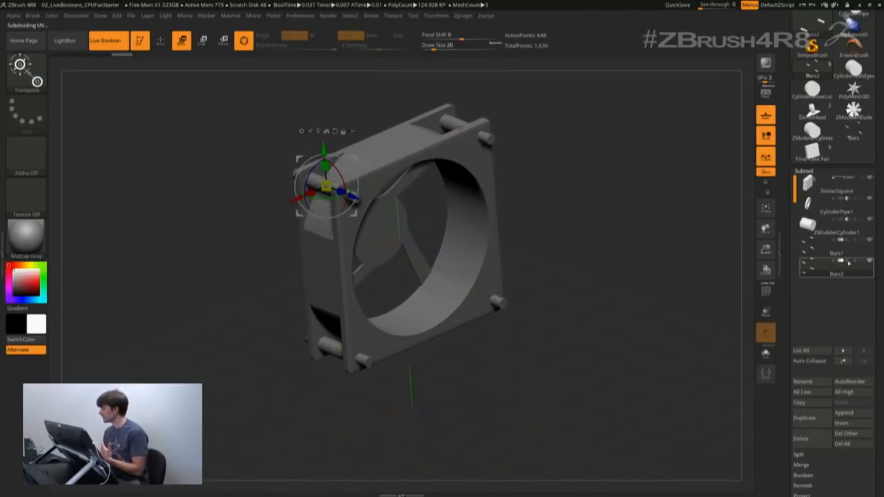
mouse_move(681, 277)
mouse_down()
mouse_move(619, 293)
mouse_move(622, 304)
mouse_move(667, 269)
mouse_up()
drag(603, 270, 646, 294)
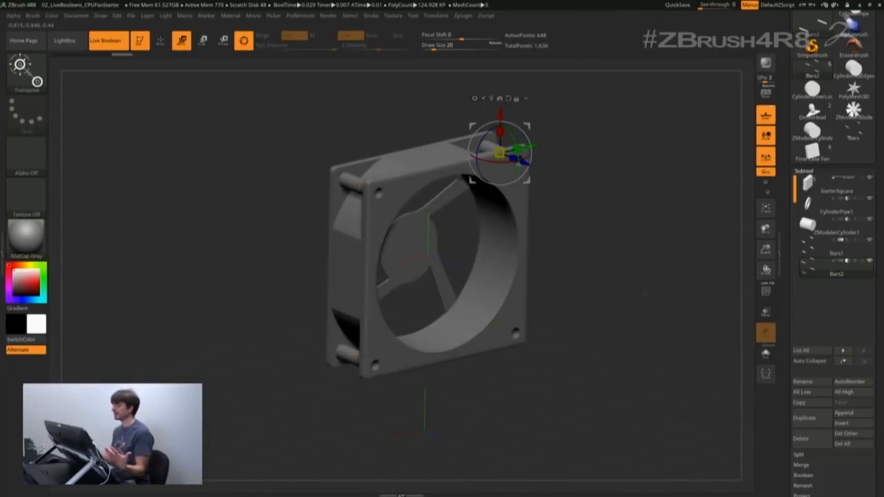
key(p)
drag(664, 291, 628, 287)
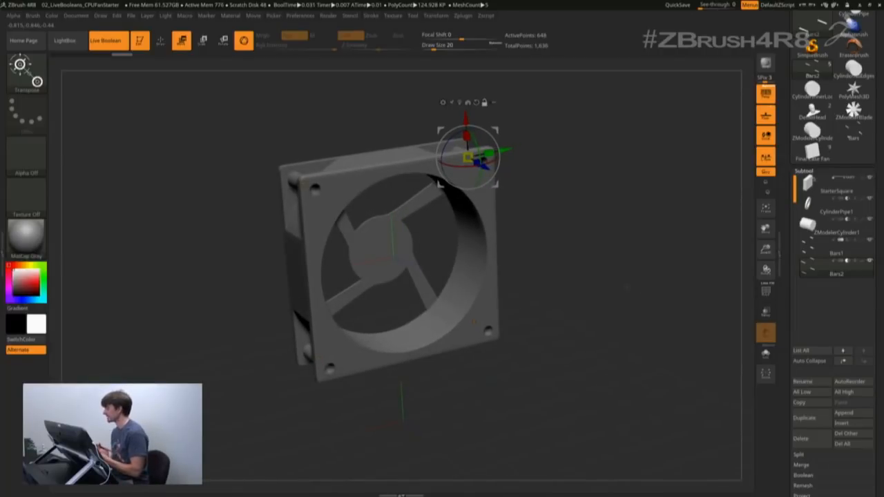
Step: Append the ZModelerBlade mesh as a new subtool, select it, and inspect its polygroups in Solo with the polyframe on
click(849, 413)
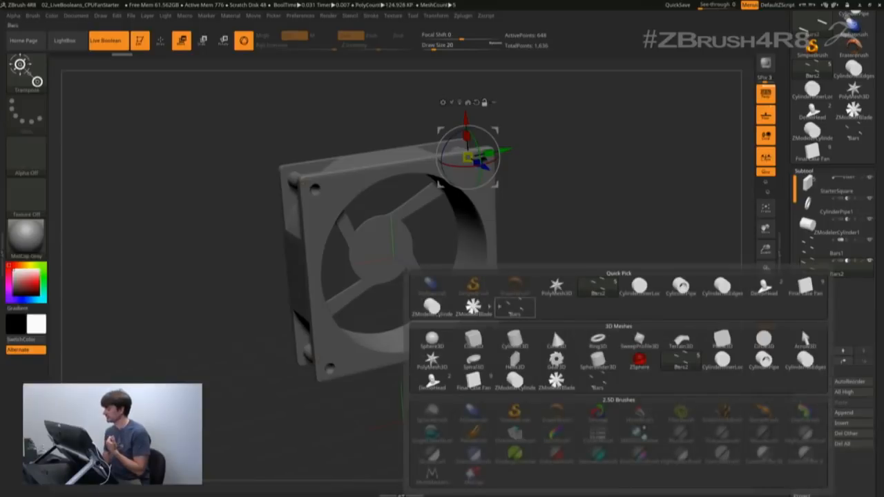
click(473, 306)
click(832, 291)
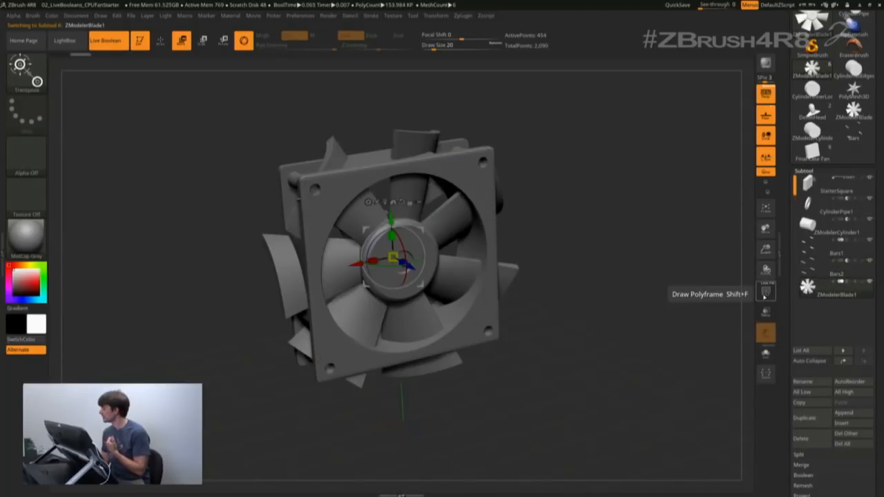
click(766, 292)
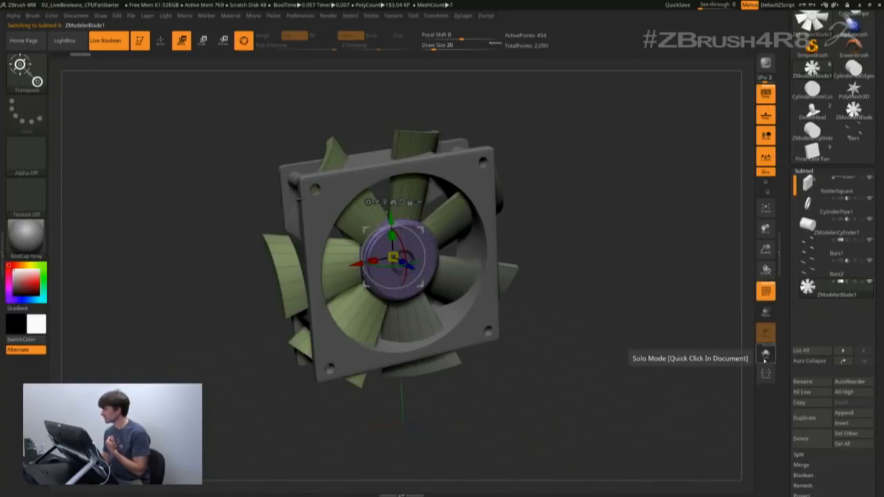
click(766, 354)
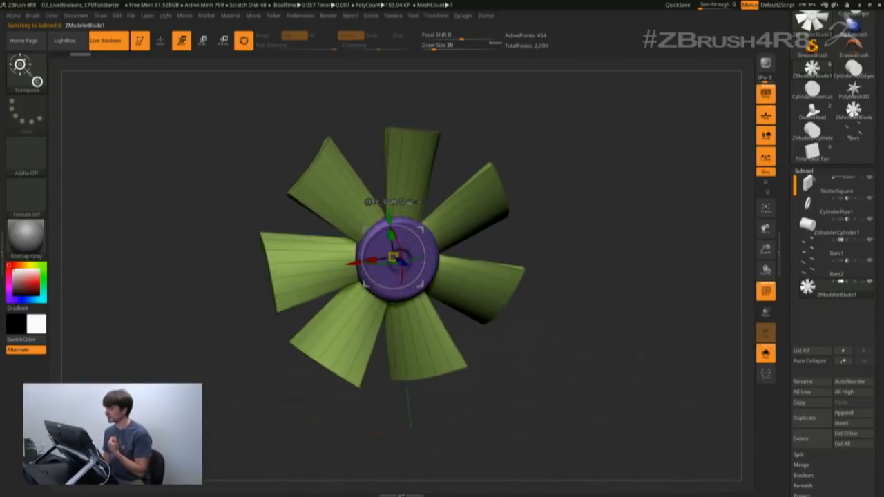
click(765, 353)
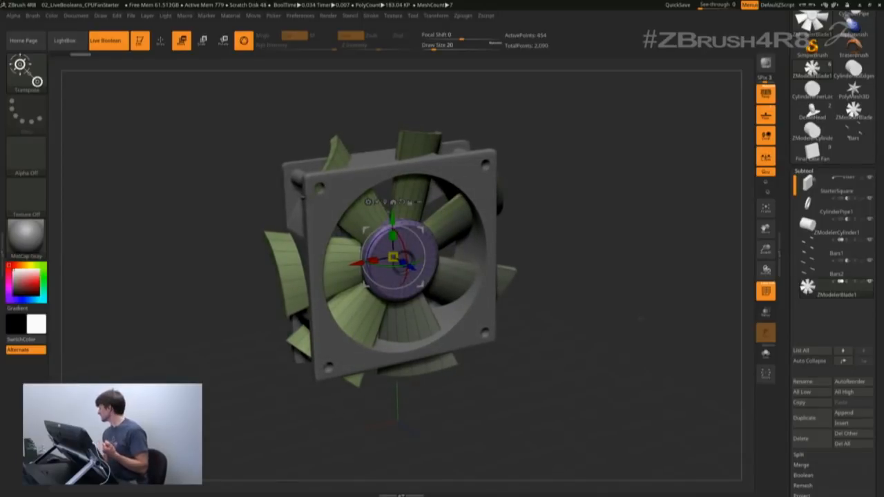
Step: Append the CylinderPipe mesh as a new subtool below the fan blades
mouse_move(786, 394)
mouse_down()
mouse_move(787, 382)
mouse_move(788, 392)
mouse_up()
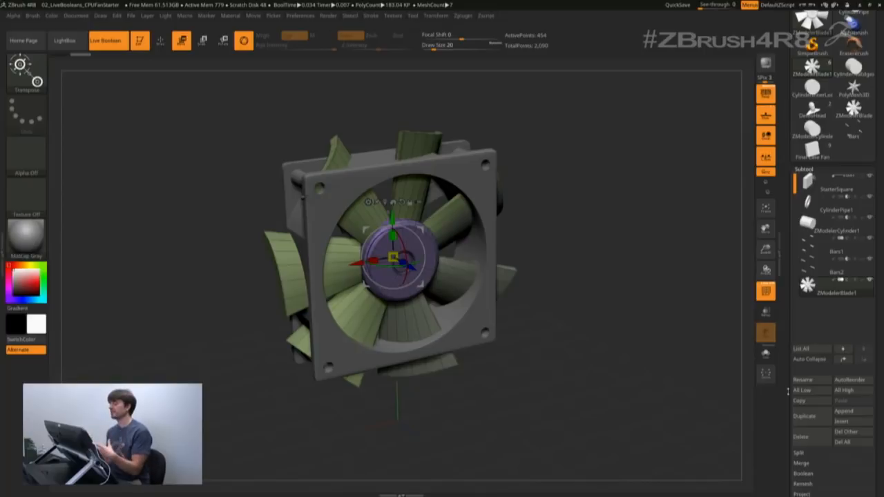
click(844, 411)
mouse_move(684, 289)
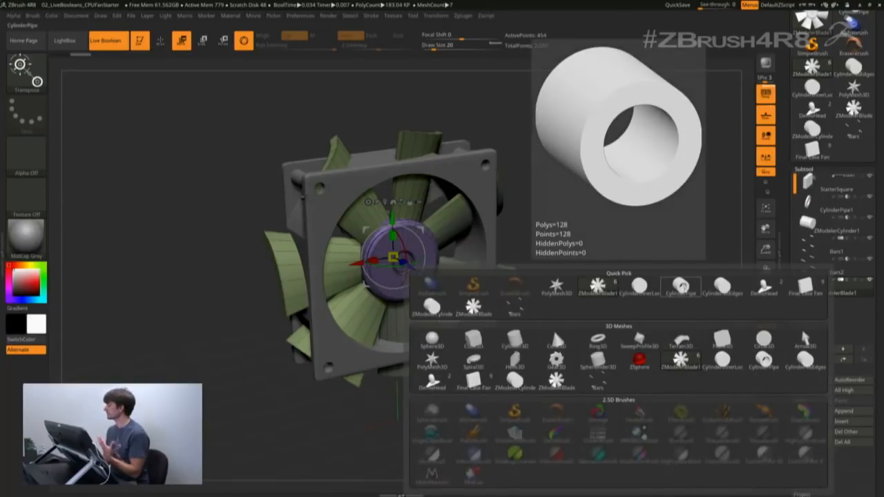
click(682, 287)
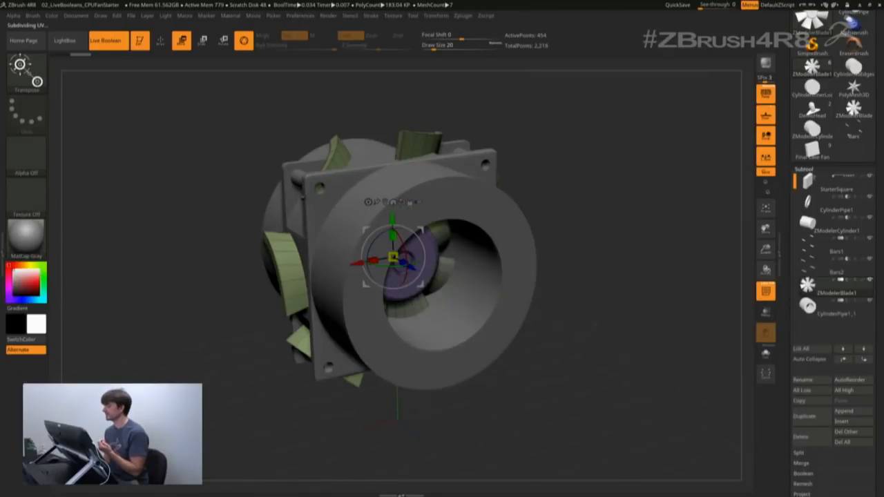
Step: Set the newly appended pipe to subtraction so it cuts the blades, and hide the polyframe
mouse_move(599, 324)
mouse_down()
mouse_move(522, 329)
mouse_move(598, 327)
mouse_up()
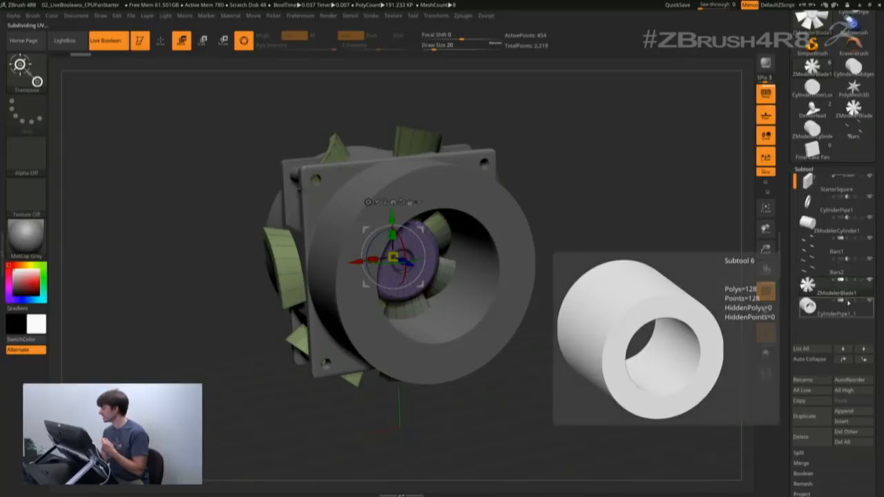
click(849, 302)
drag(642, 337, 641, 334)
click(765, 292)
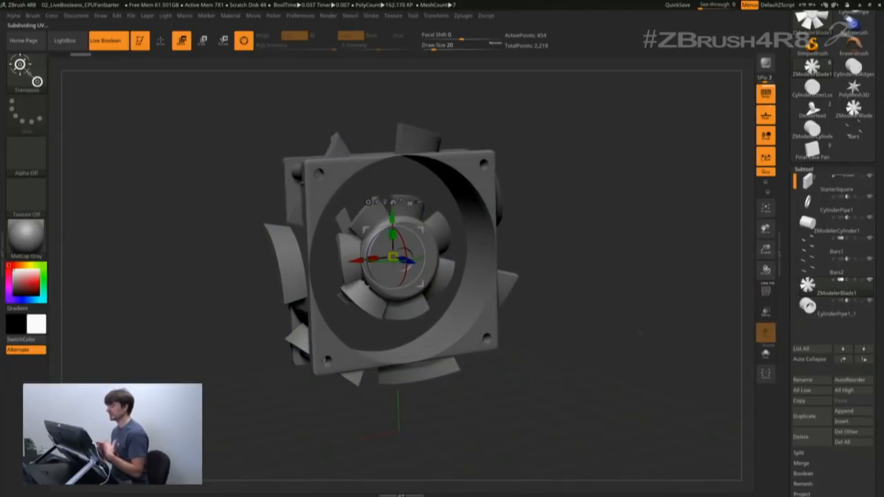
Step: Select the CylinderPipe1_1 subtool below the fan blades and examine how its subtraction affects the subtools above it
mouse_move(393, 257)
mouse_down()
mouse_move(418, 246)
mouse_move(407, 252)
mouse_up()
click(833, 315)
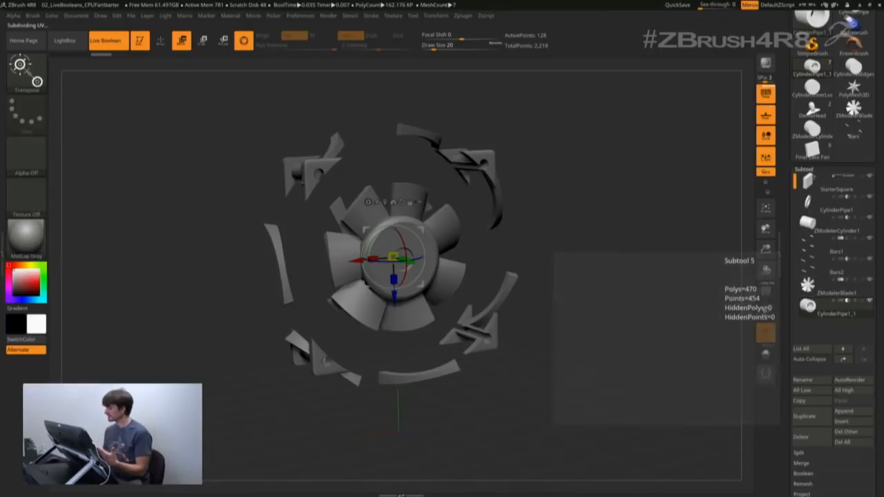
drag(565, 217, 590, 218)
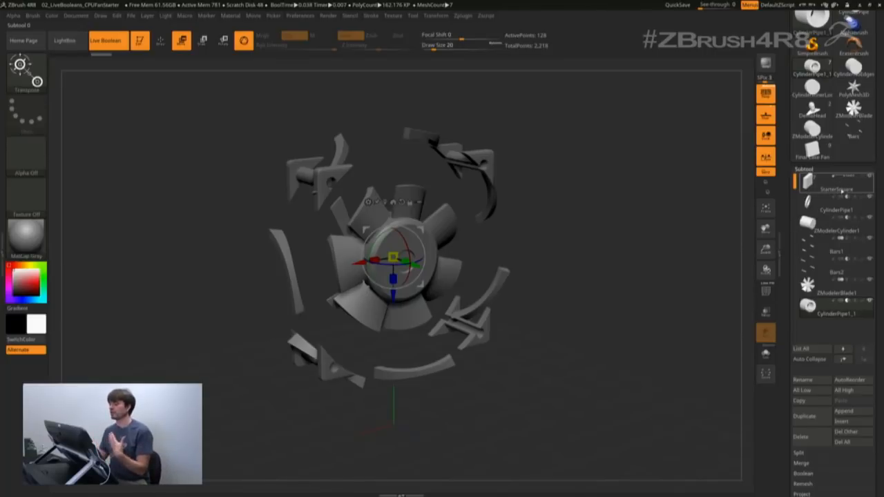
click(832, 312)
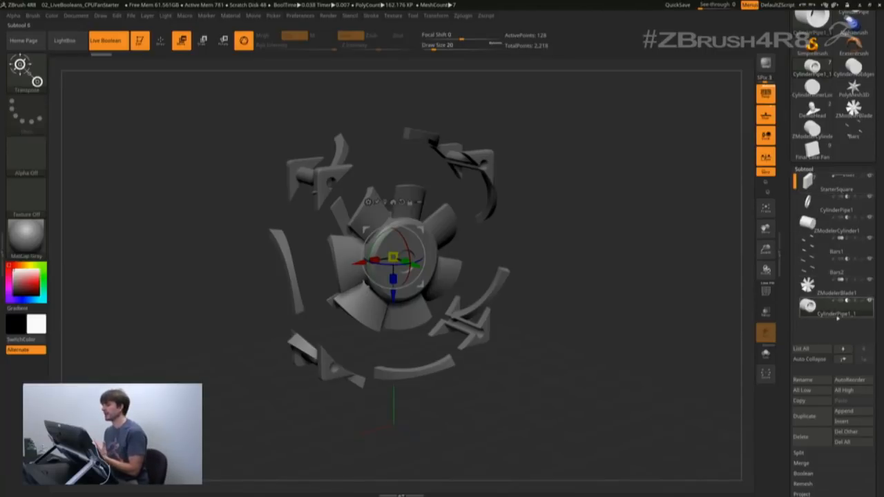
click(820, 250)
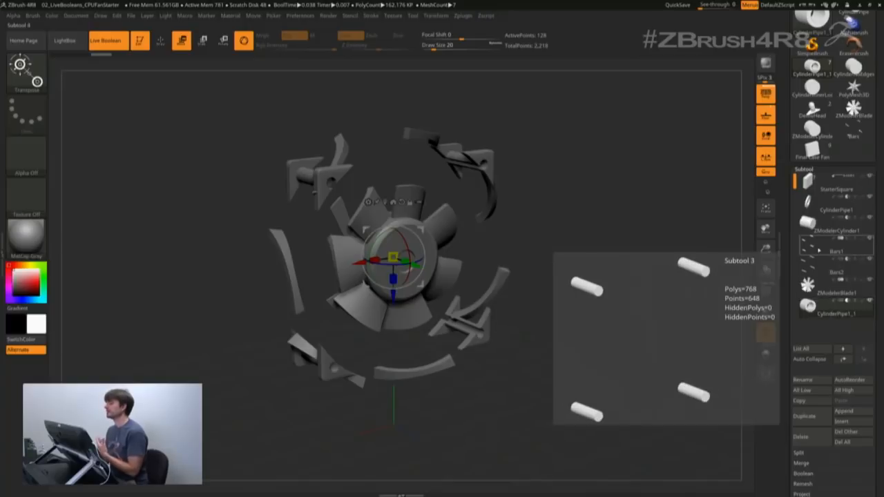
Step: Mark the ZModelerBlade1 subtool as the start of a new boolean group so the pipe cuts only the blades
click(835, 286)
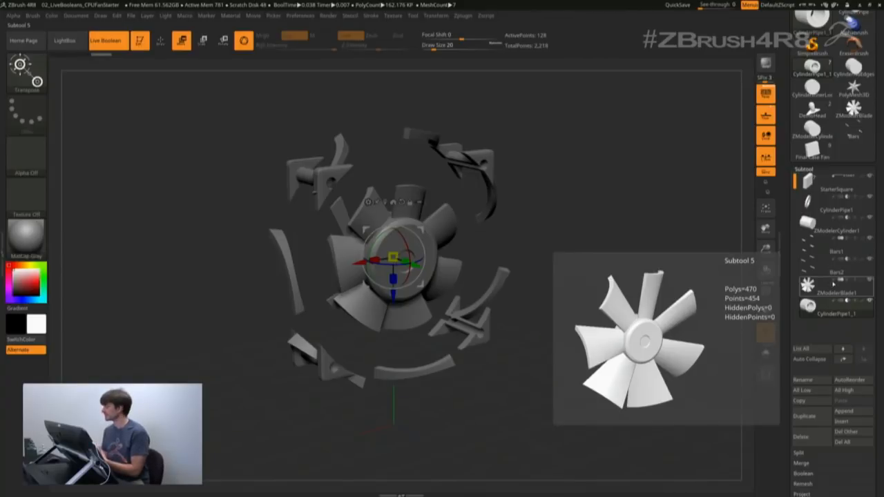
click(836, 273)
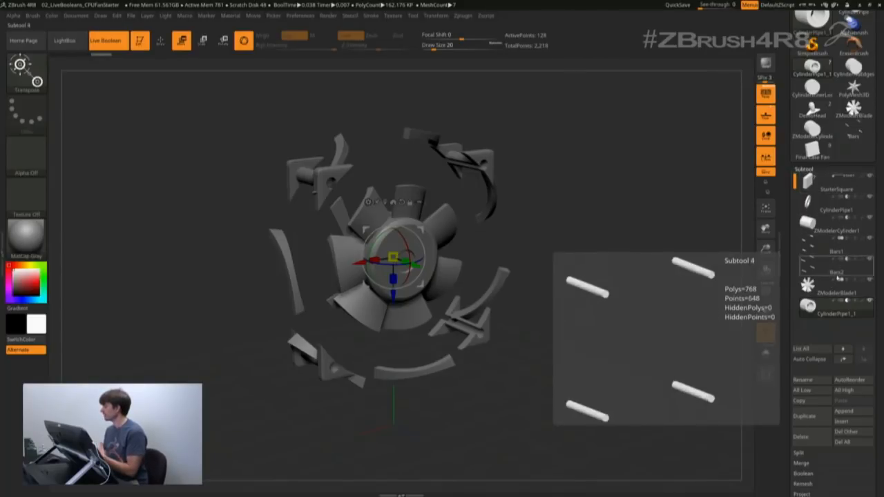
click(833, 286)
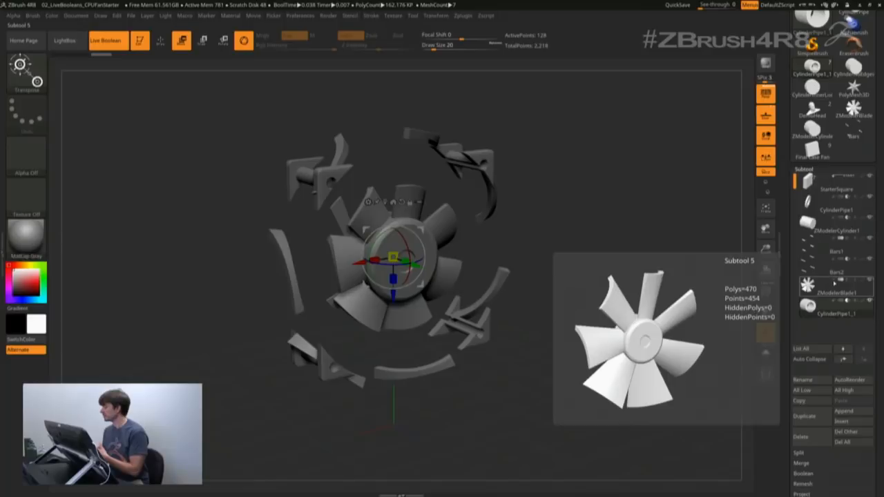
click(841, 281)
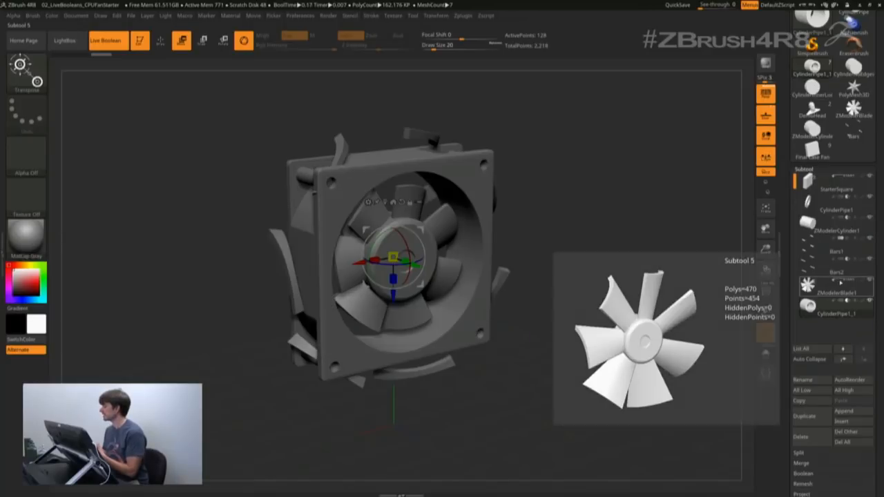
click(839, 183)
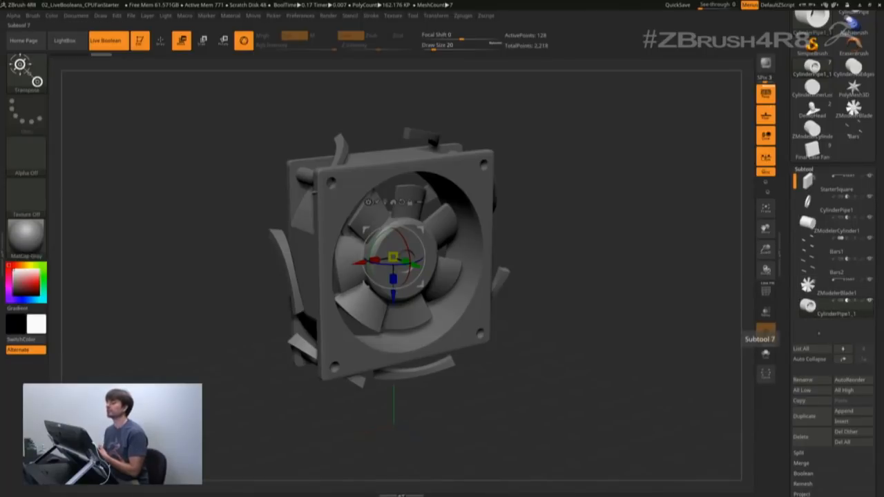
Step: Uniformly scale the subtracting pipe so it trims away the blade ends that stick out of the fan housing
drag(661, 336, 608, 333)
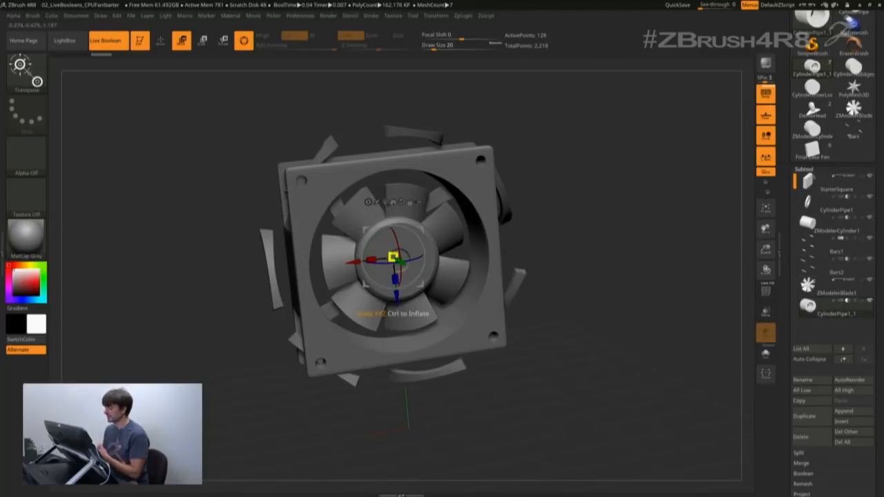
mouse_move(393, 258)
mouse_down()
mouse_move(403, 261)
mouse_move(394, 258)
mouse_up()
drag(588, 324, 622, 325)
drag(570, 257, 613, 279)
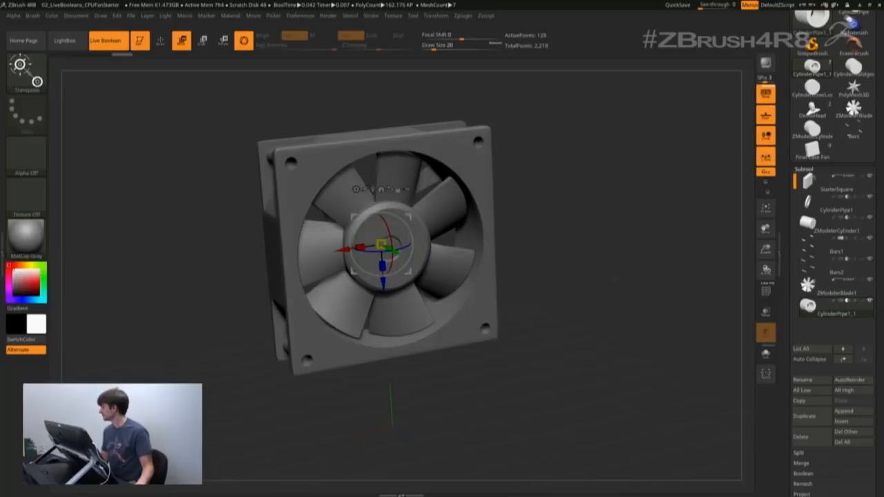
Step: Hide the ZModelerBlade1 subtool, show it again, and view the complete fan from an angle
click(870, 280)
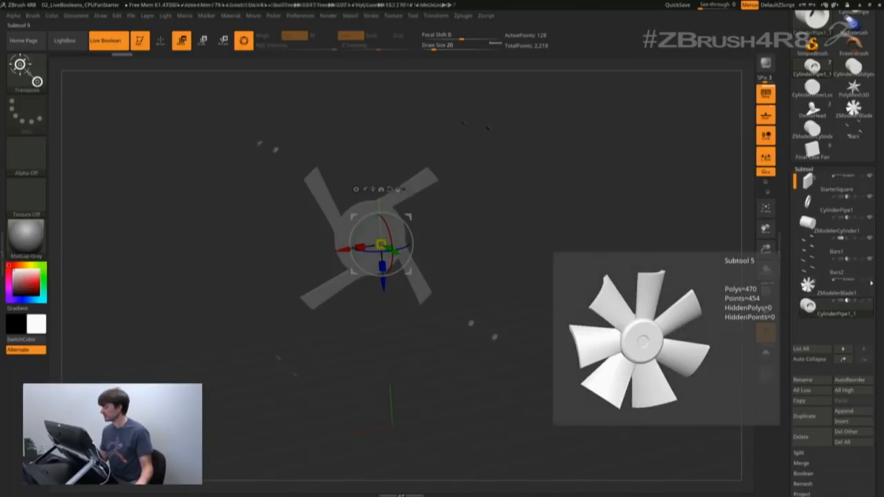
click(870, 282)
drag(582, 351, 622, 324)
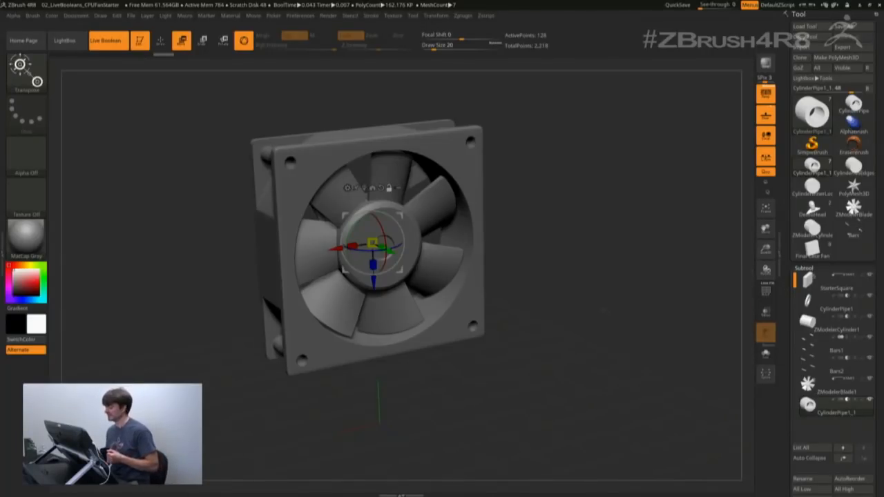
Step: Inspect the assembled fan, and turn Live Boolean off and back on to compare the source meshes with the preview
drag(587, 284, 608, 303)
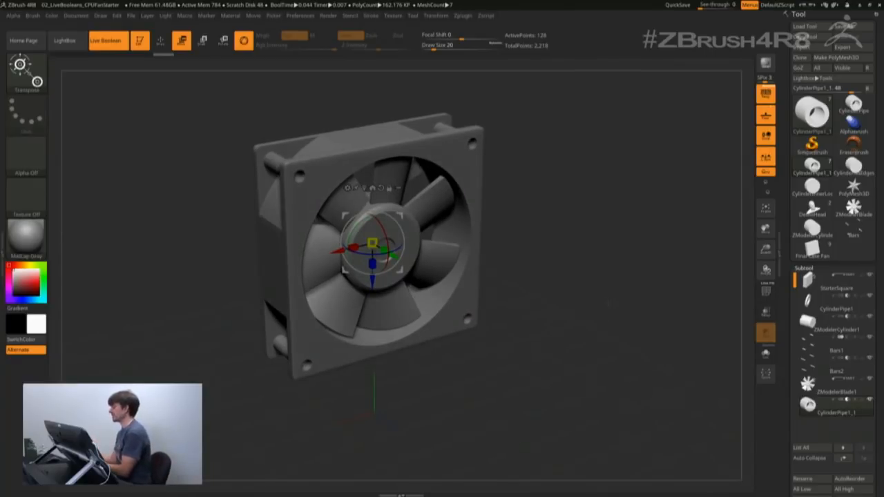
mouse_move(821, 354)
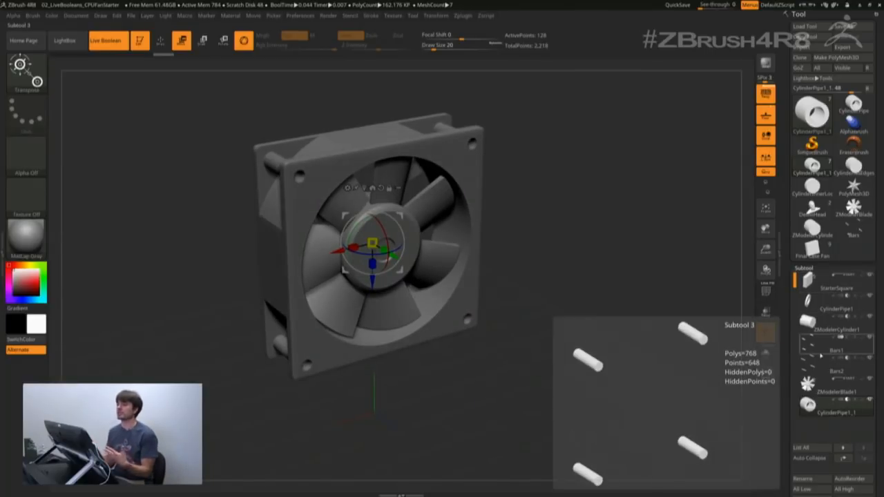
drag(613, 236, 605, 229)
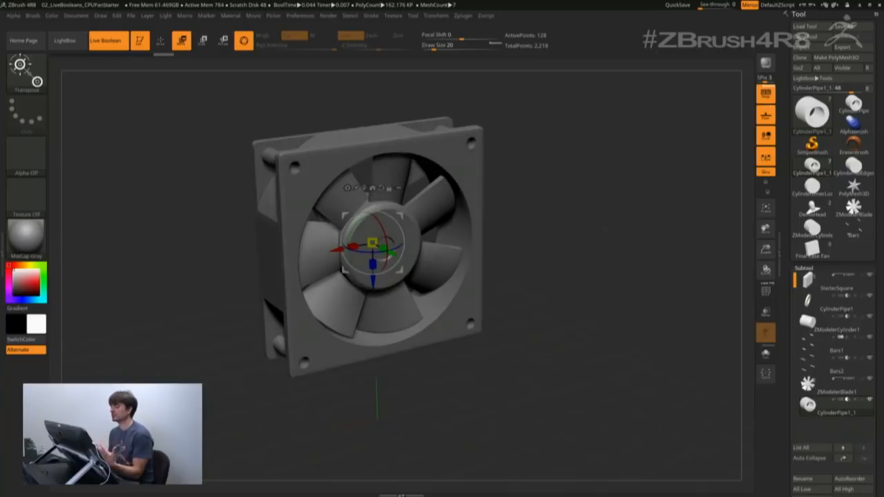
click(106, 41)
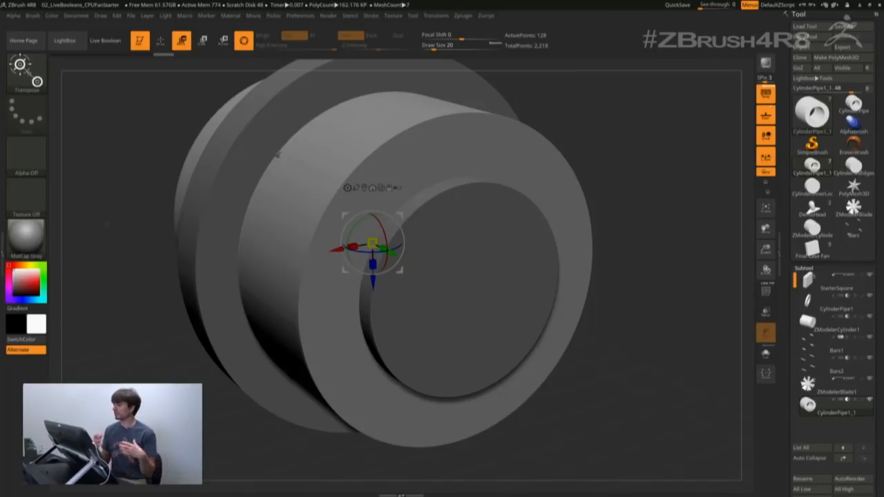
click(105, 40)
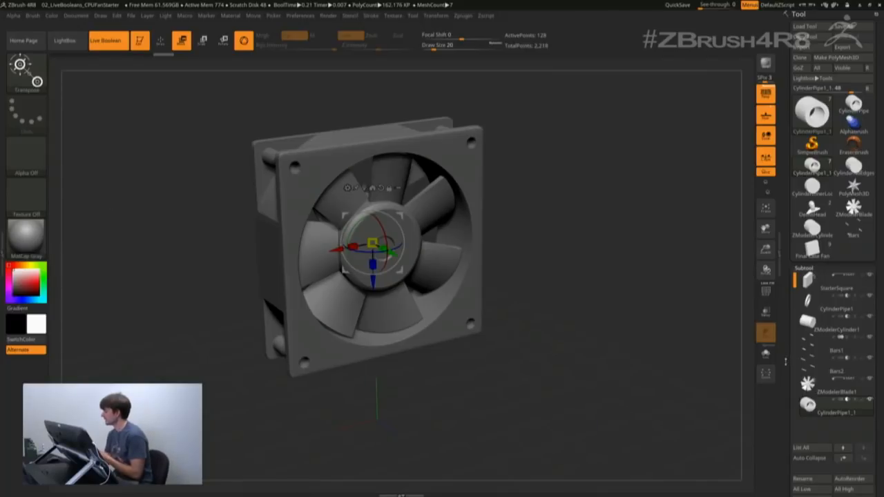
Step: Make a Boolean mesh from the fan subtools with DSDiv enabled, and switch to the resulting UMesh_StarterSquare tool
scroll(789, 290, down, 5)
scroll(788, 290, down, 1)
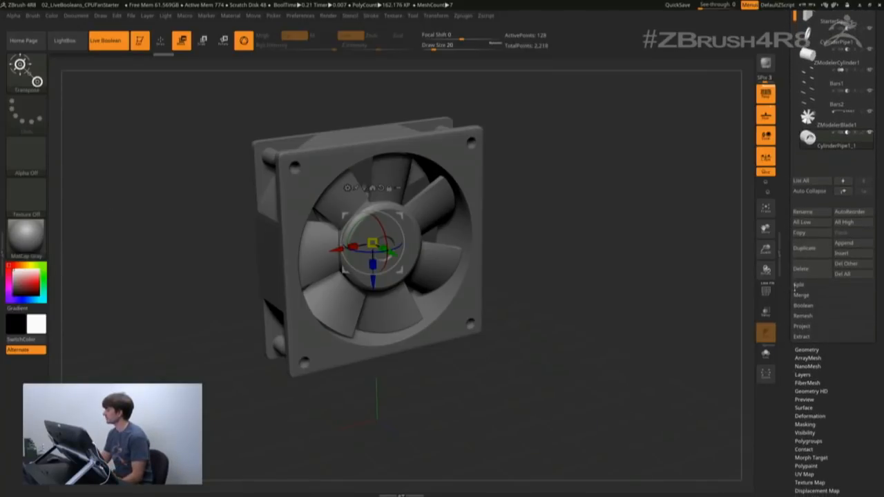
click(803, 305)
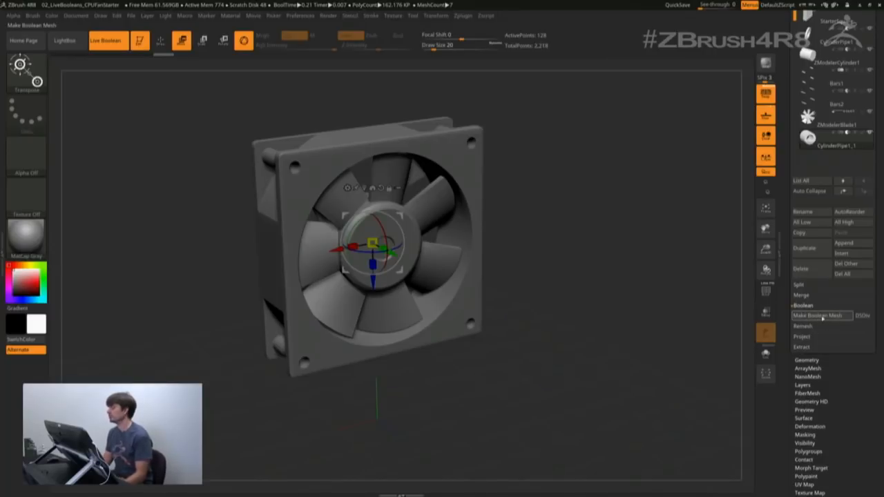
click(862, 316)
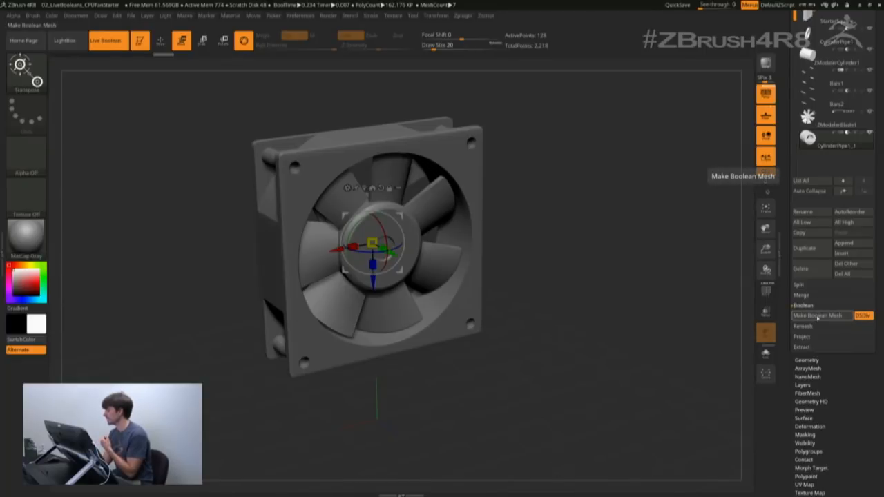
click(818, 317)
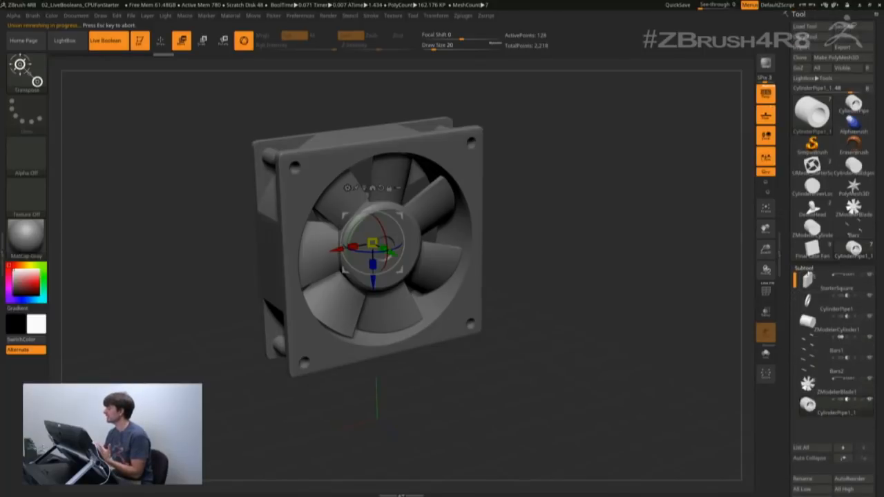
click(813, 165)
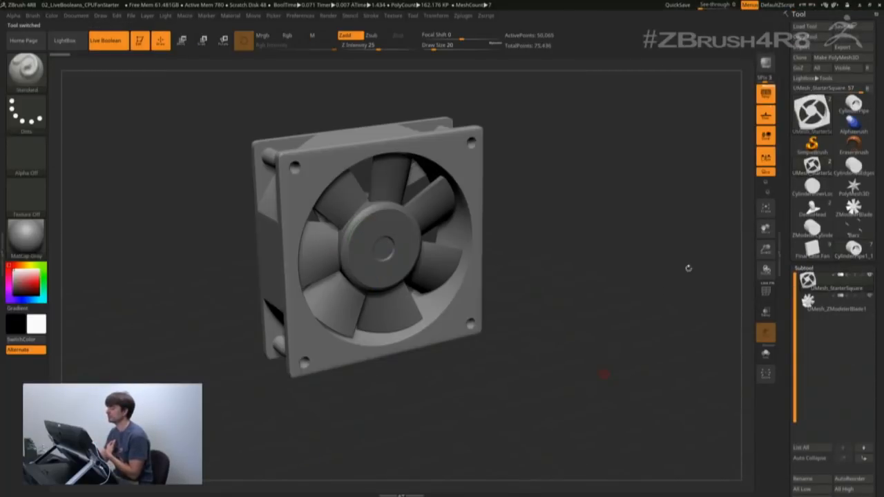
Step: Inspect the merged housing and fan blade subtools of the new mesh one at a time in Solo mode
drag(629, 360, 651, 365)
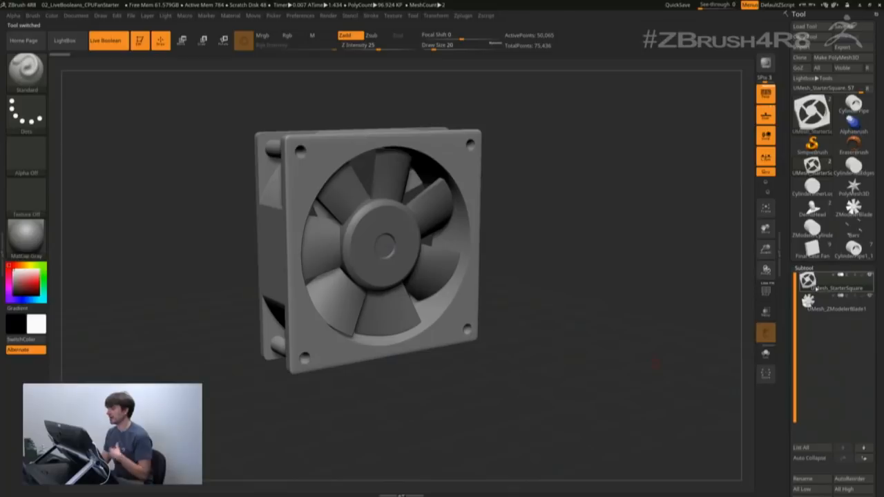
mouse_move(831, 290)
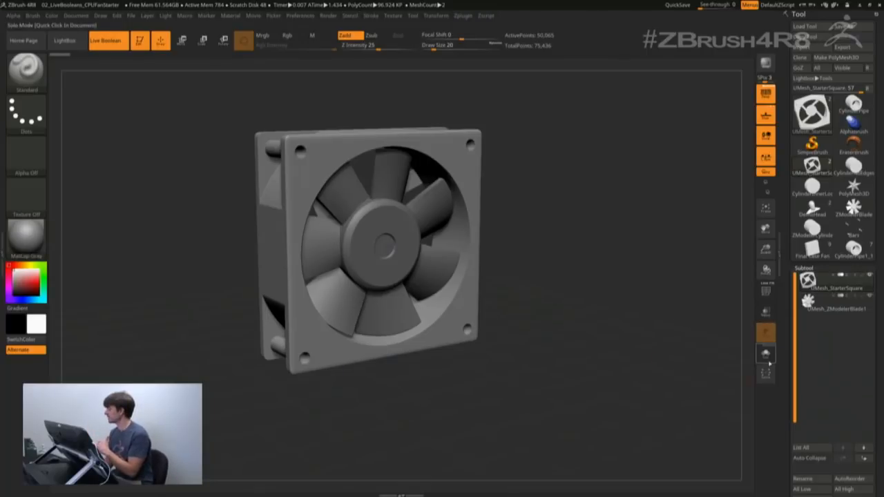
click(766, 354)
drag(652, 368, 687, 346)
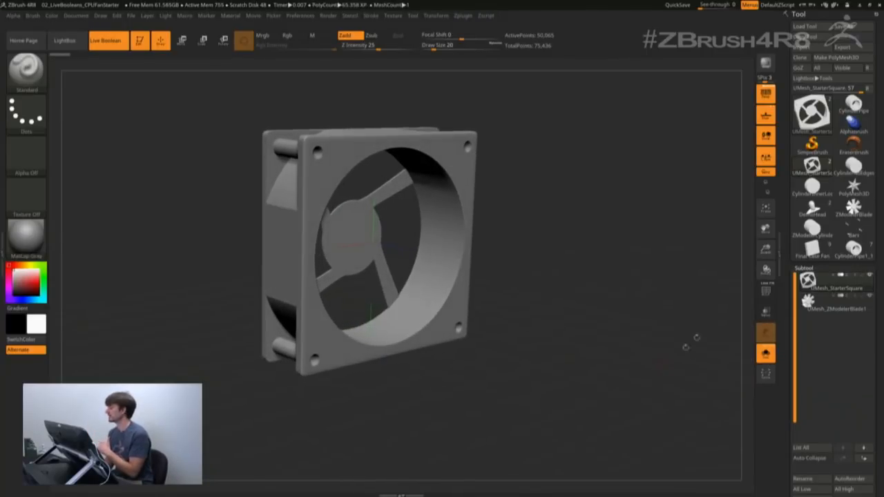
click(832, 311)
drag(640, 370, 657, 358)
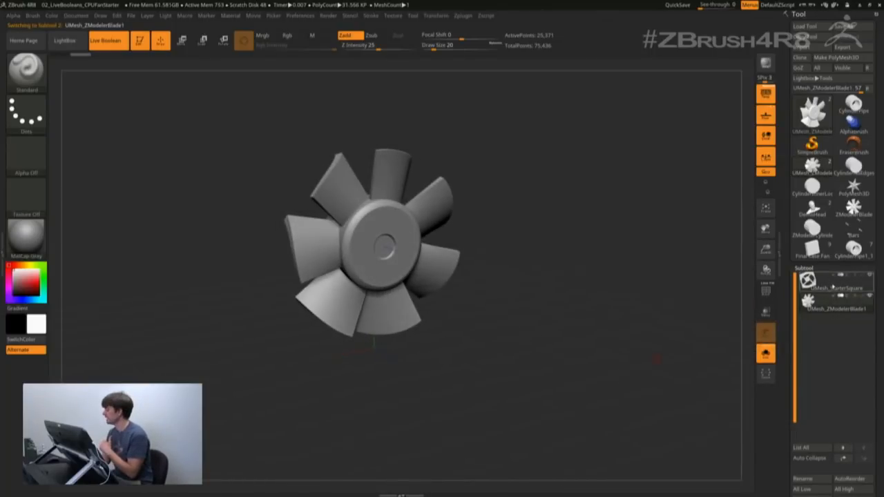
Step: Examine the housing mesh's topology and polygroups with the polyframe on, and return to the plain view of the whole fan
click(833, 288)
key(f)
key(shift+f)
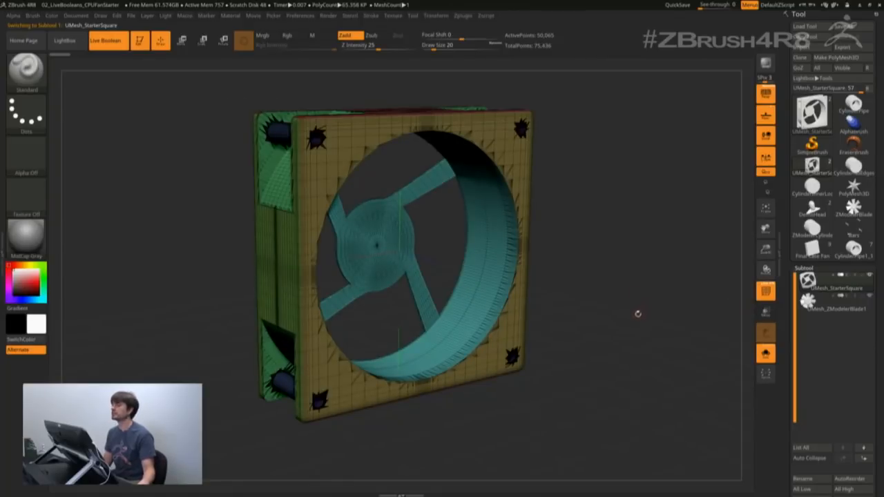
drag(637, 312, 640, 316)
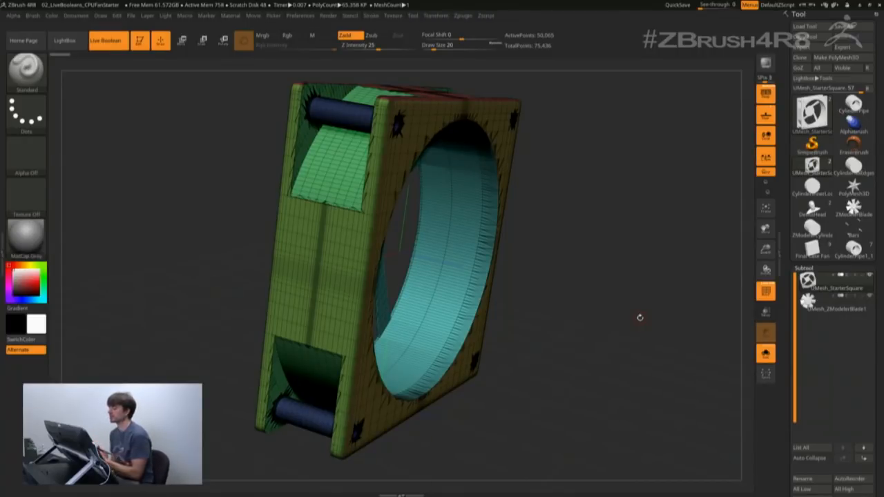
drag(553, 205, 575, 237)
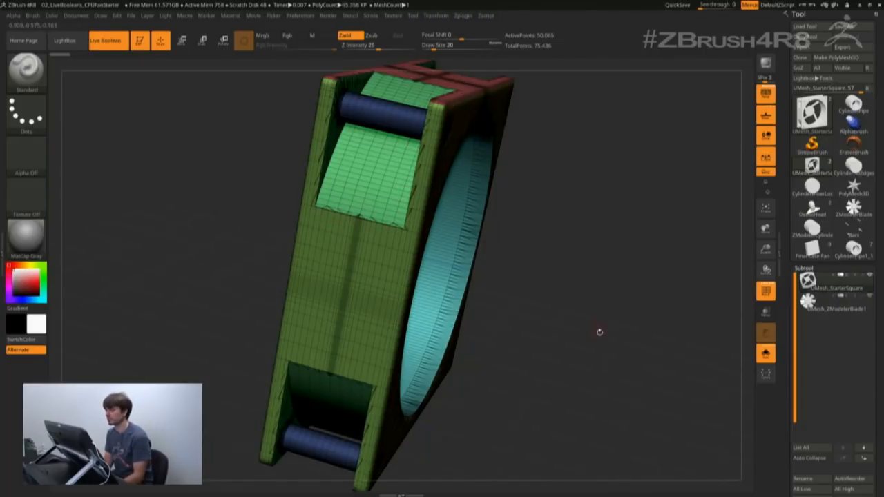
drag(598, 330, 532, 329)
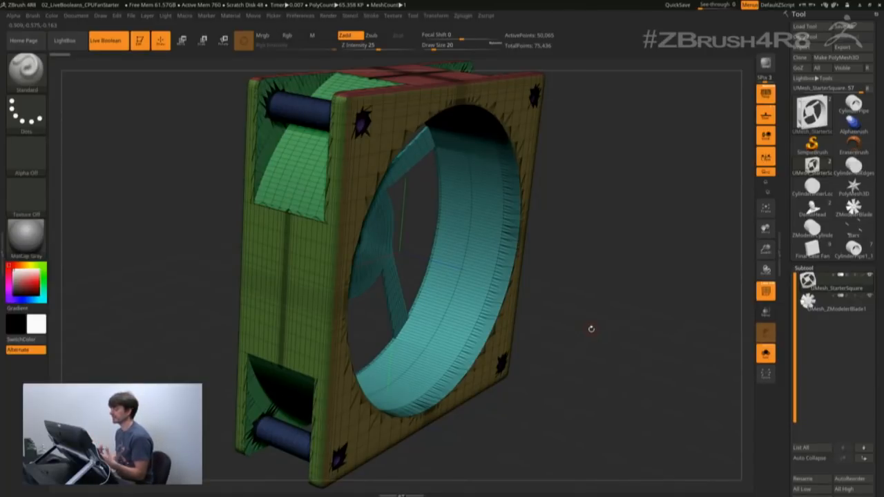
mouse_move(591, 329)
mouse_down()
mouse_move(630, 349)
mouse_move(637, 341)
mouse_move(626, 342)
mouse_move(632, 352)
mouse_up()
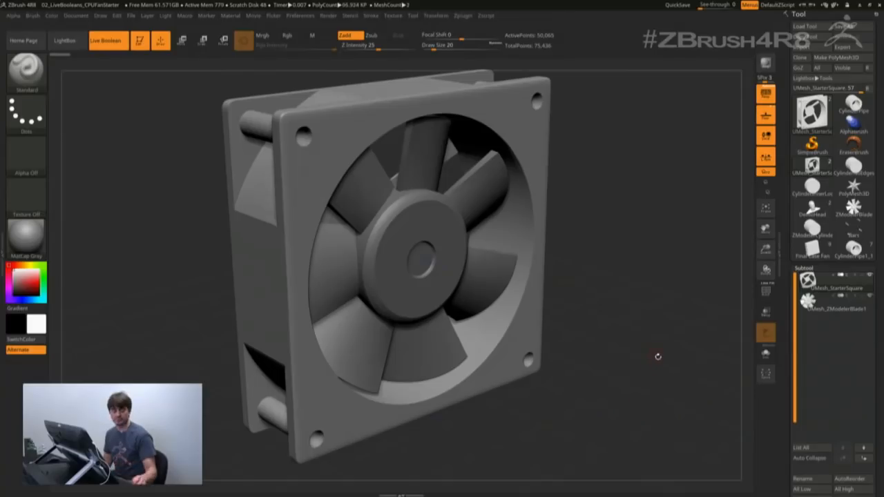
Step: Open the 03_LiveBooleans_DynaMeshModels project from LightBox without saving changes to the fan project
drag(657, 357, 653, 336)
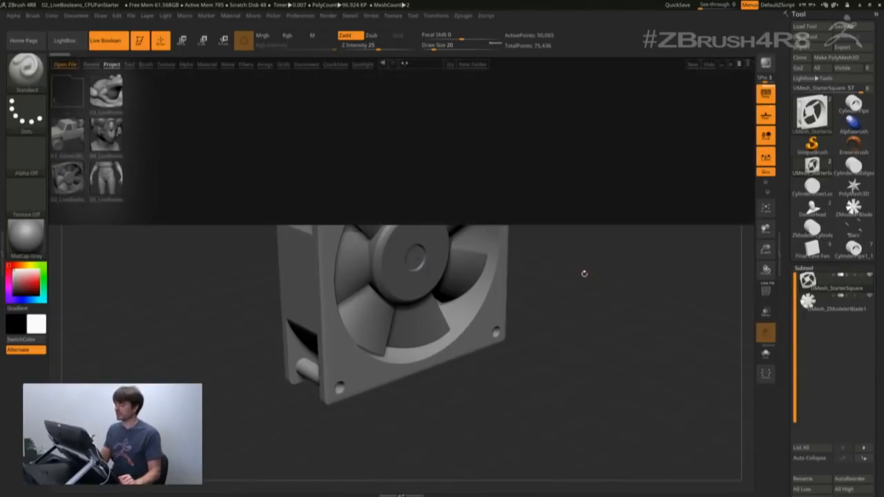
double_click(107, 95)
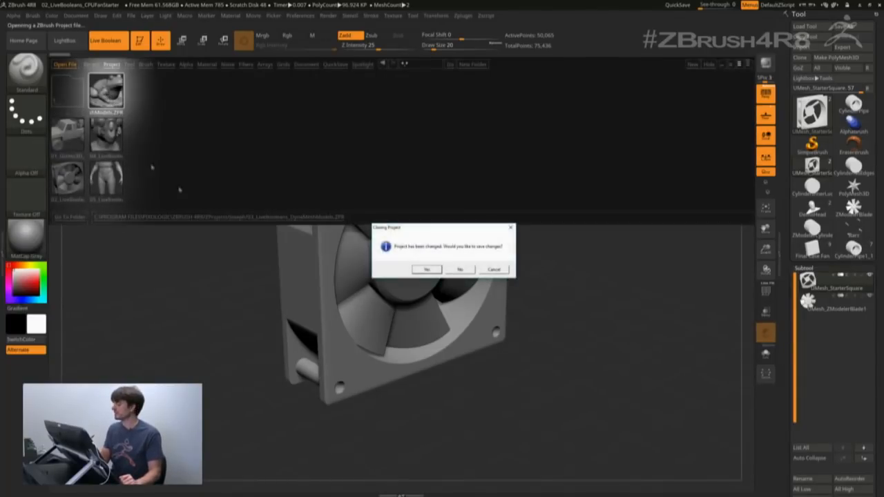
click(460, 269)
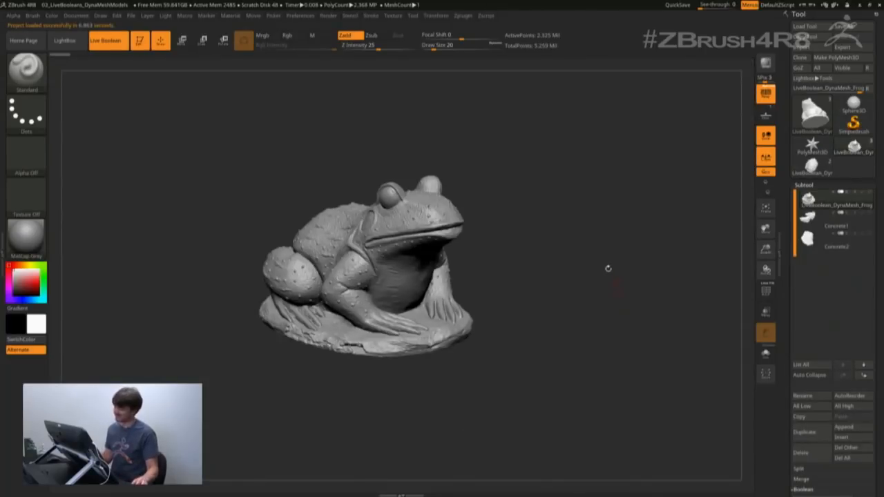
Step: Examine the frog model from several angles, including a close-up of its surface with the polyframe on
drag(606, 266, 594, 276)
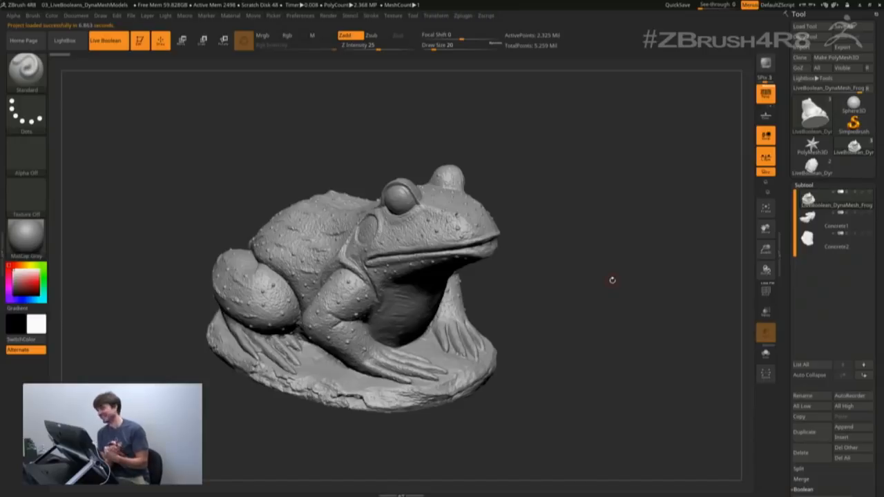
mouse_move(617, 307)
mouse_down()
mouse_move(512, 311)
mouse_move(639, 316)
mouse_move(603, 347)
mouse_move(592, 302)
mouse_move(608, 325)
mouse_move(619, 291)
mouse_up()
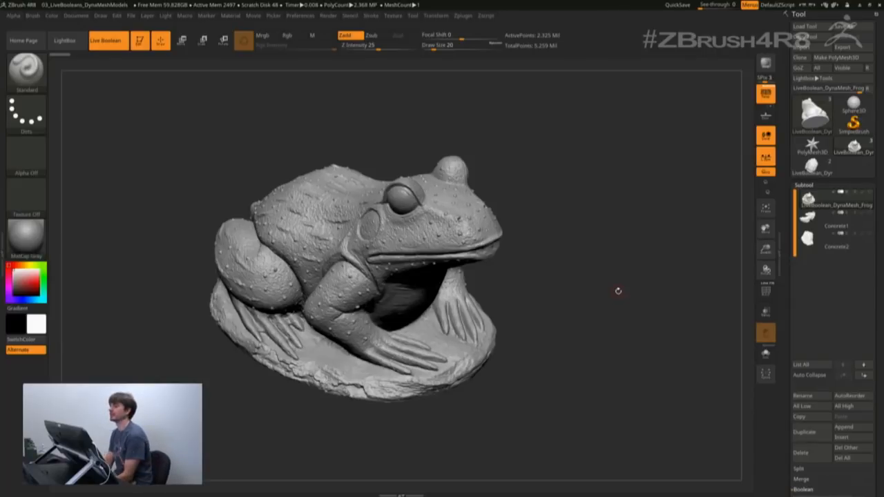
drag(612, 282, 618, 301)
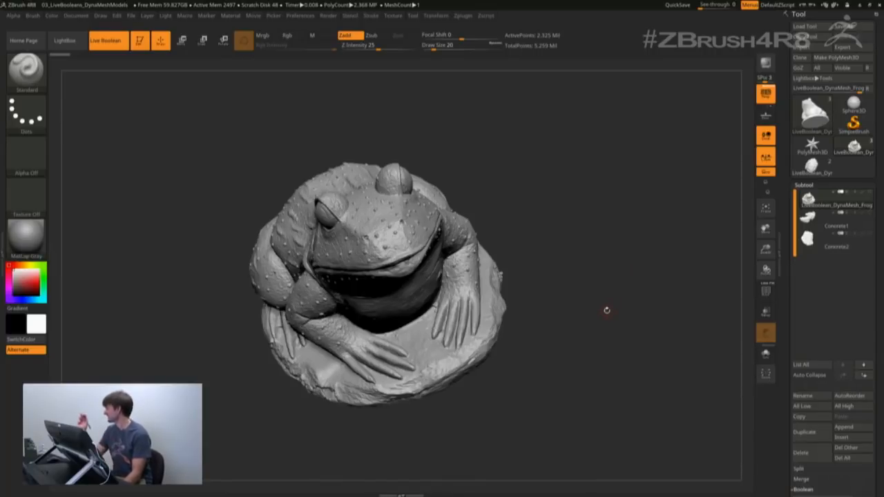
drag(606, 310, 605, 328)
click(766, 294)
drag(674, 322, 632, 348)
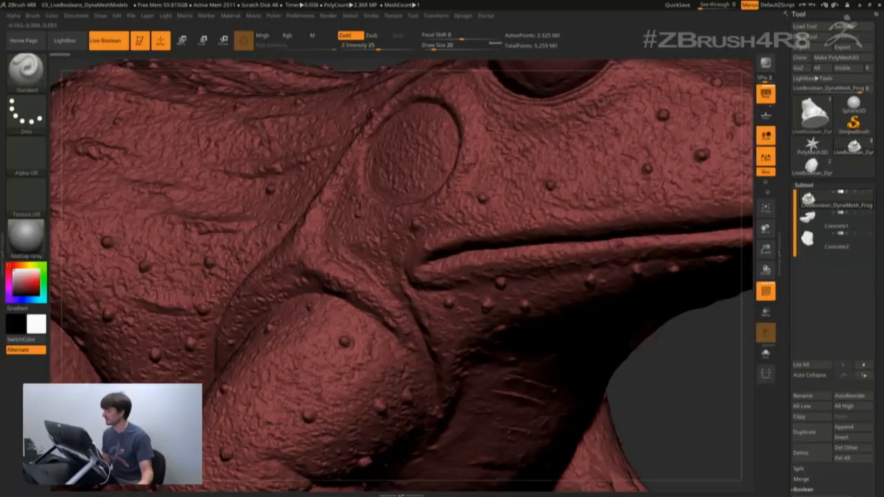
alt+drag(682, 385, 656, 347)
click(766, 292)
drag(682, 350, 655, 336)
mouse_move(659, 345)
mouse_down()
mouse_move(650, 350)
mouse_move(656, 346)
mouse_up()
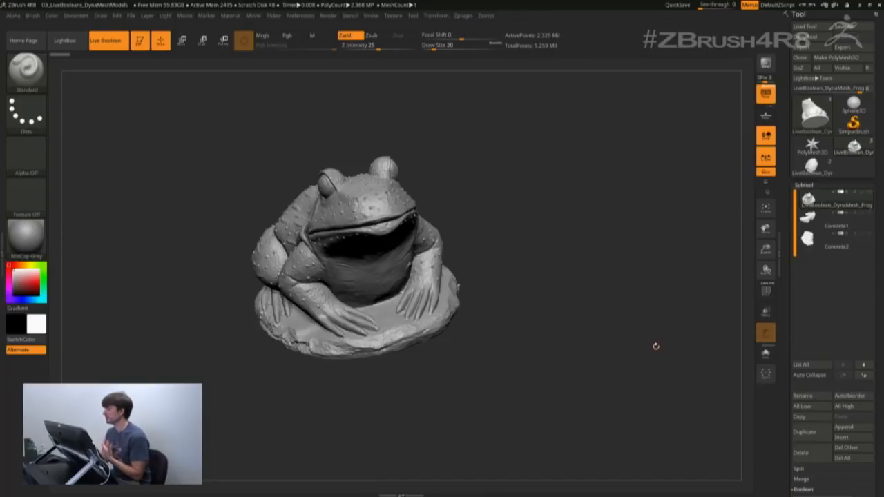
drag(656, 346, 656, 302)
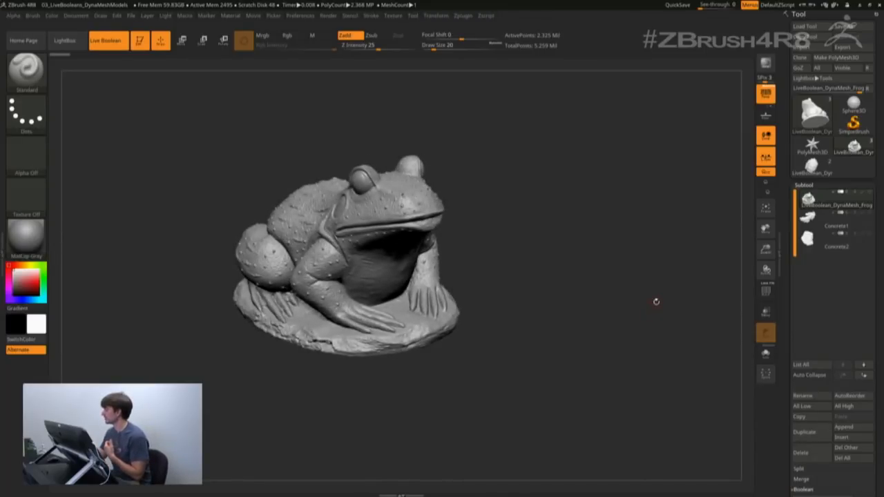
Step: Make the Concrete1 and Concrete2 subtools visible alongside the frog
mouse_move(869, 216)
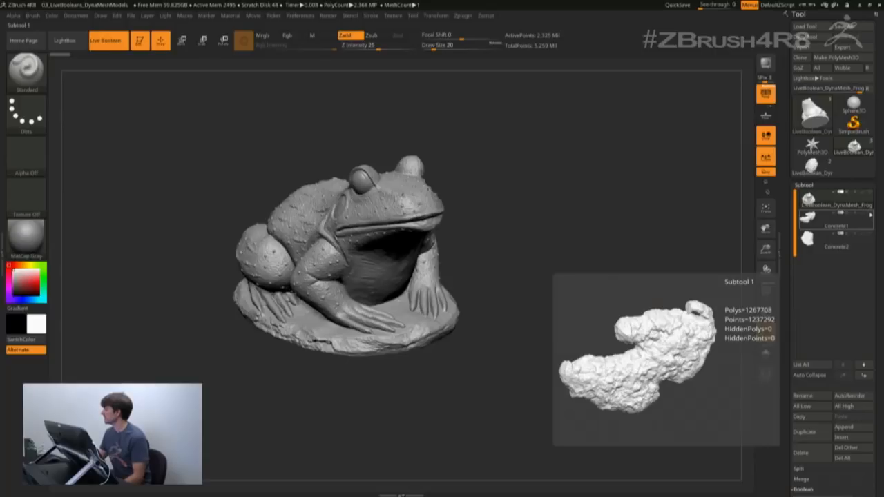
click(871, 216)
click(870, 237)
mouse_move(652, 319)
mouse_down()
mouse_move(662, 297)
mouse_move(643, 329)
mouse_move(648, 312)
mouse_up()
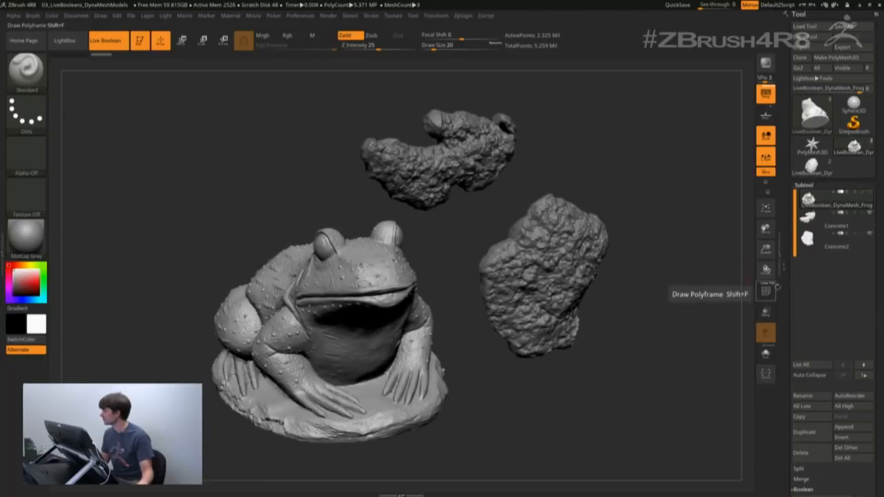
Step: Inspect the Concrete1 mesh beside the frog with the polyframe on, and return to the plain view with the frog subtool selected
click(834, 225)
alt+drag(652, 261, 731, 273)
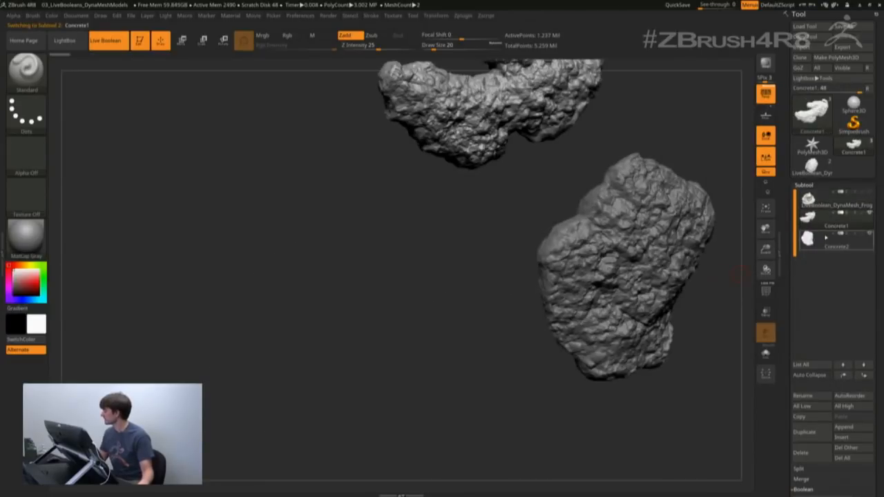
click(870, 193)
click(766, 291)
drag(527, 193, 576, 264)
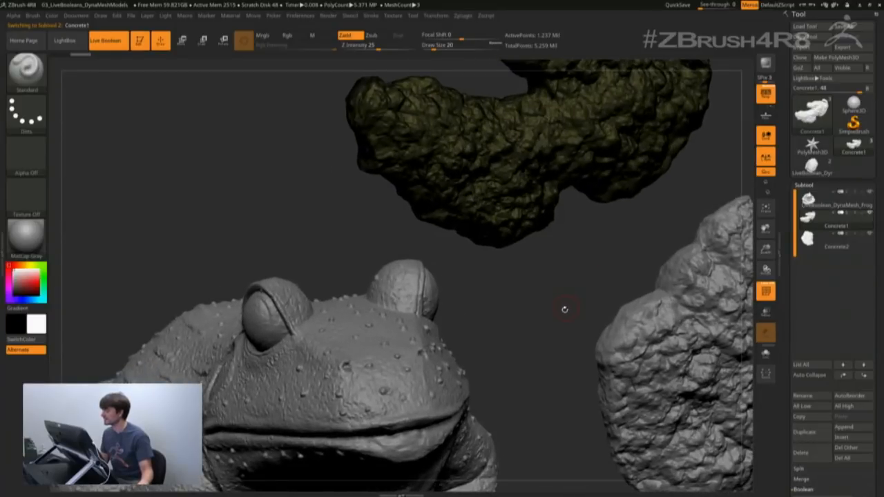
alt+drag(565, 310, 550, 194)
alt+drag(508, 319, 503, 299)
key(shift+f)
drag(656, 329, 642, 343)
alt+drag(696, 327, 699, 299)
key(Up)
key(Up)
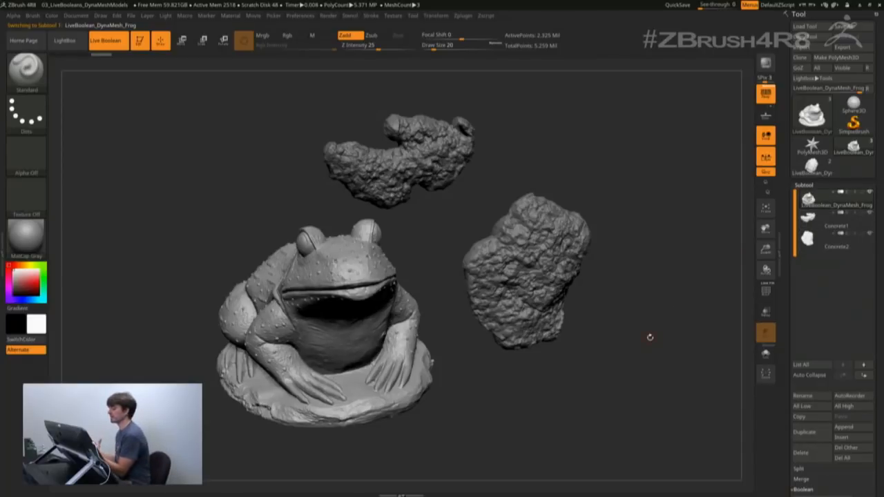
Step: Select the Concrete1 subtool and position it with the gizmo so that it overlaps the side of the frog's face
key(Down)
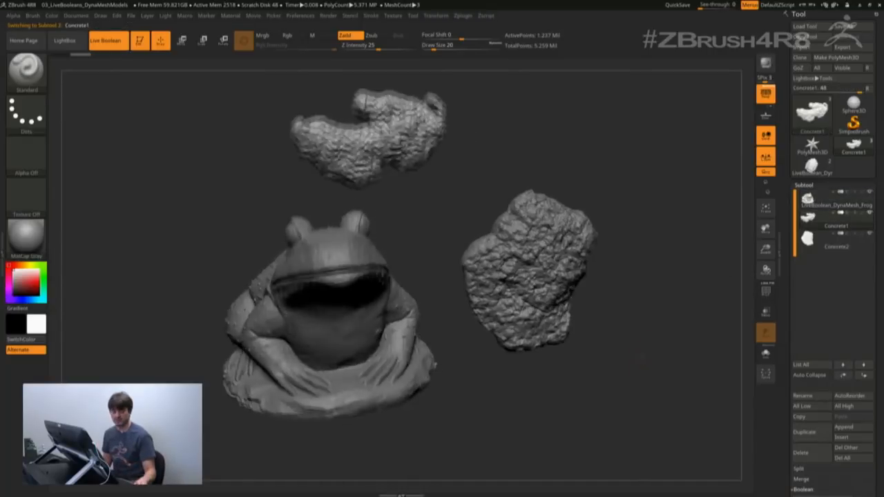
key(w)
alt+drag(480, 152, 497, 199)
drag(336, 134, 342, 194)
mouse_move(359, 222)
mouse_down()
mouse_move(399, 222)
mouse_move(400, 209)
mouse_move(373, 191)
mouse_move(372, 215)
mouse_up()
drag(484, 169, 422, 250)
drag(337, 278, 394, 211)
drag(383, 163, 391, 170)
drag(325, 214, 373, 146)
drag(424, 189, 434, 179)
drag(608, 415, 535, 412)
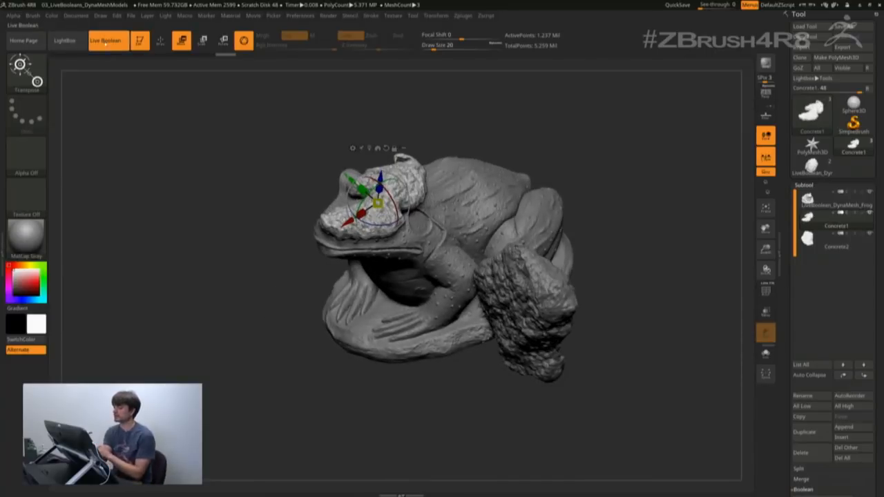
Step: Set Concrete1 to subtract from the frog and view the cut on its face up close
mouse_move(848, 215)
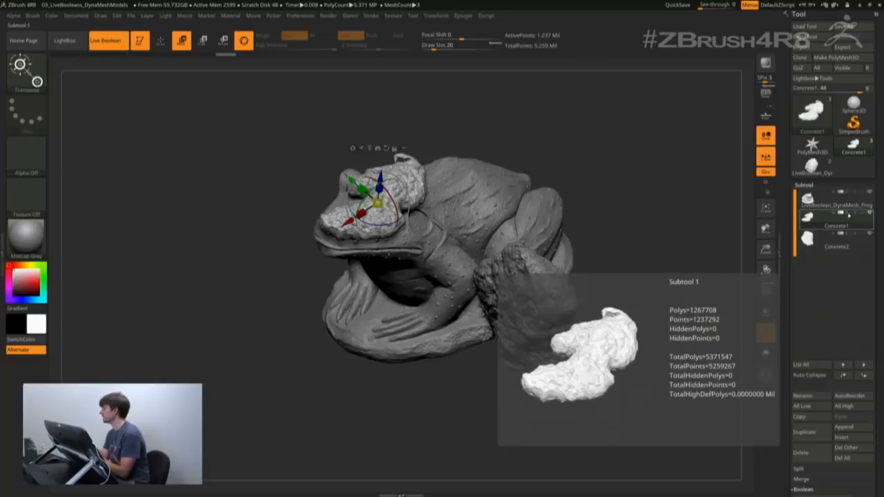
click(867, 213)
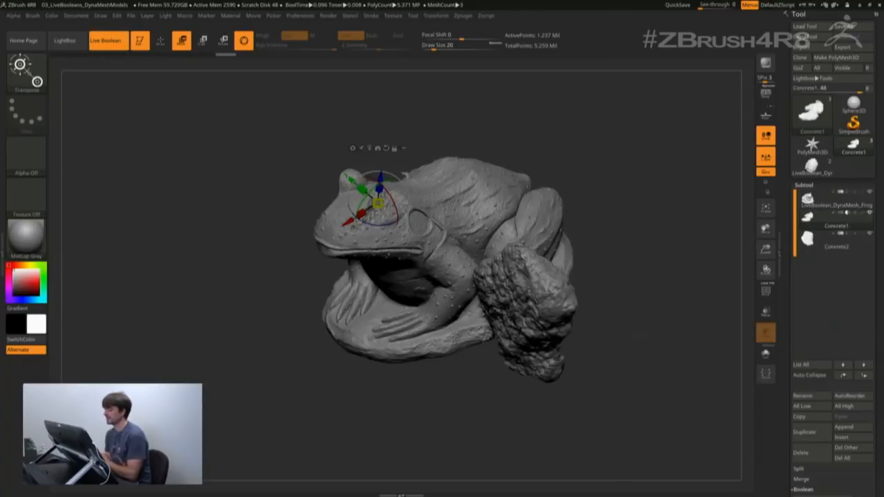
ctrl+right_drag(656, 259, 656, 328)
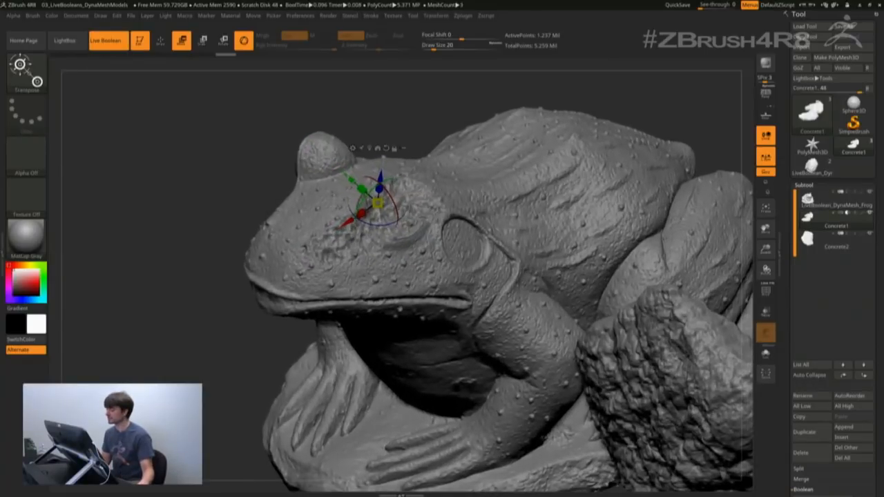
alt+right_drag(484, 276, 461, 296)
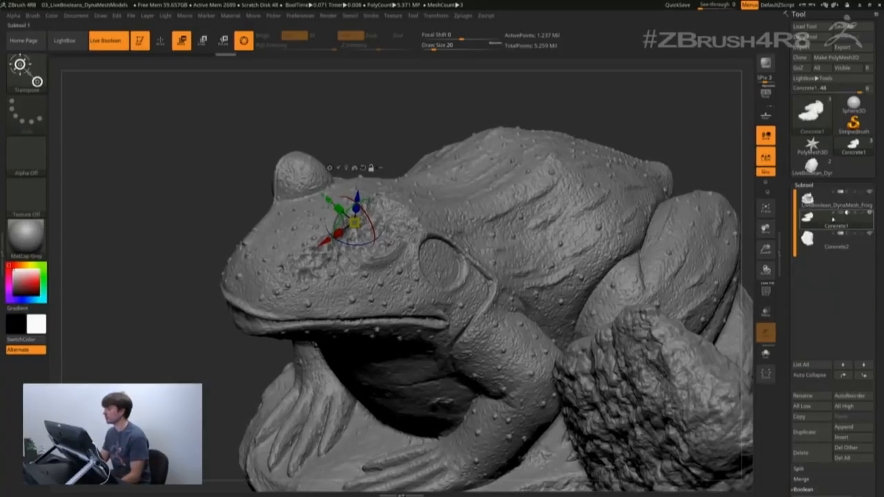
Step: Move Concrete1 deeper into the frog's head to enlarge the broken area, and go back to Draw mode
drag(655, 106, 699, 116)
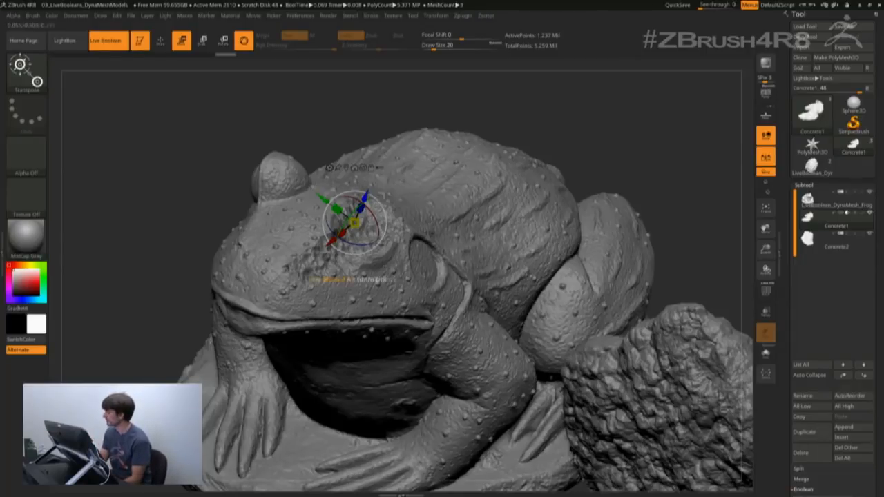
drag(365, 198, 354, 227)
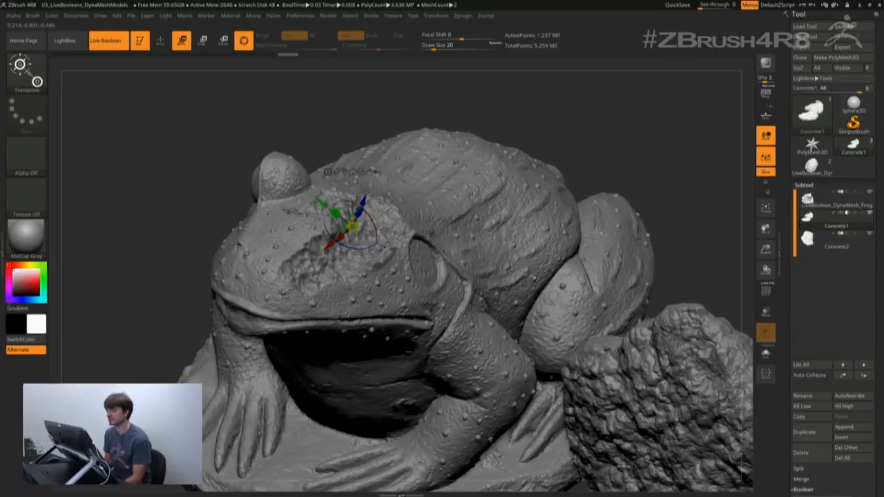
click(160, 40)
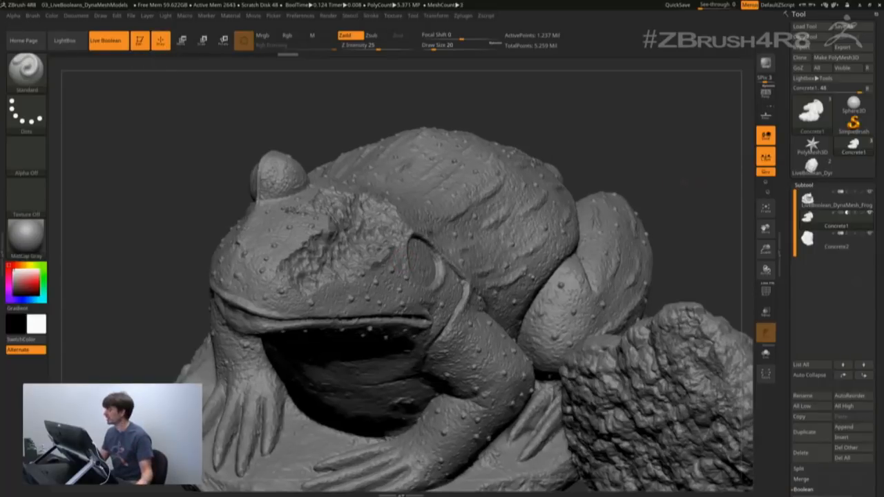
alt+drag(684, 183, 685, 200)
alt+drag(668, 259, 670, 225)
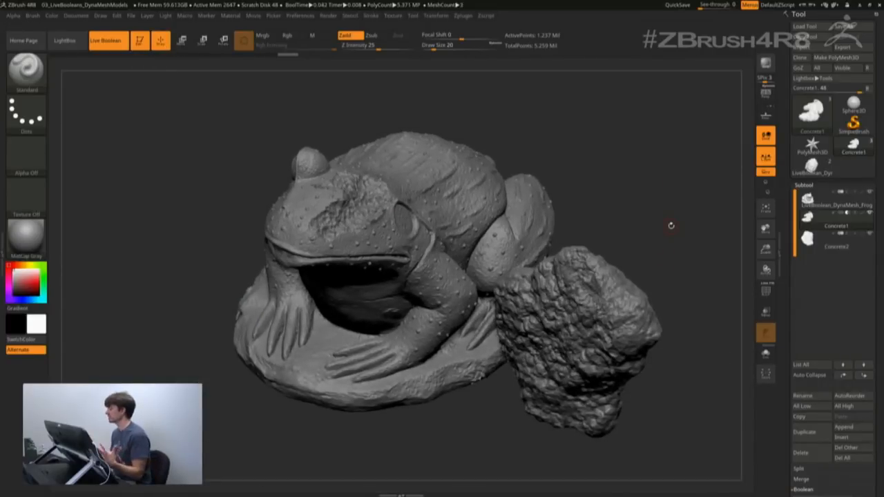
Step: Select the Concrete2 subtool and move it with the gizmo into the frog's side, over the front leg and base
click(844, 248)
drag(661, 247, 646, 190)
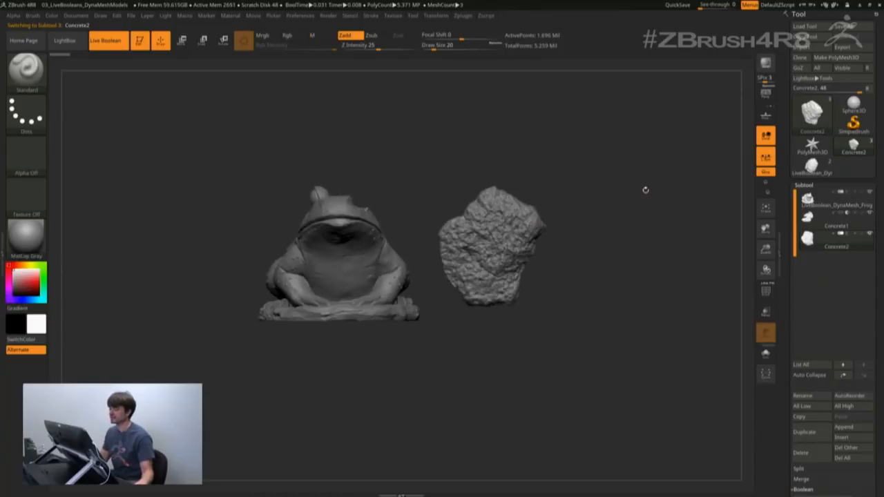
key(w)
drag(502, 248, 398, 265)
mouse_move(391, 271)
mouse_down()
mouse_move(382, 296)
mouse_move(380, 276)
mouse_up()
drag(663, 238, 561, 257)
drag(397, 273, 407, 262)
alt+drag(612, 214, 648, 238)
Step: Set Concrete2 to subtract from the frog and fine-tune its position to break away the front leg and base edge
click(848, 234)
alt+drag(592, 324, 596, 377)
drag(596, 377, 646, 380)
drag(420, 267, 409, 262)
drag(608, 366, 570, 363)
mouse_move(413, 267)
mouse_down()
mouse_move(419, 320)
mouse_move(430, 265)
mouse_move(425, 274)
mouse_up()
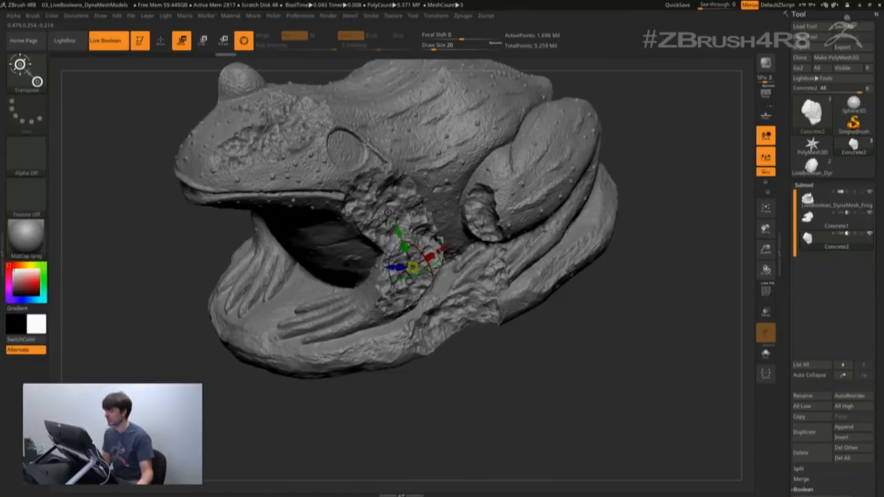
alt+drag(587, 363, 596, 400)
key(q)
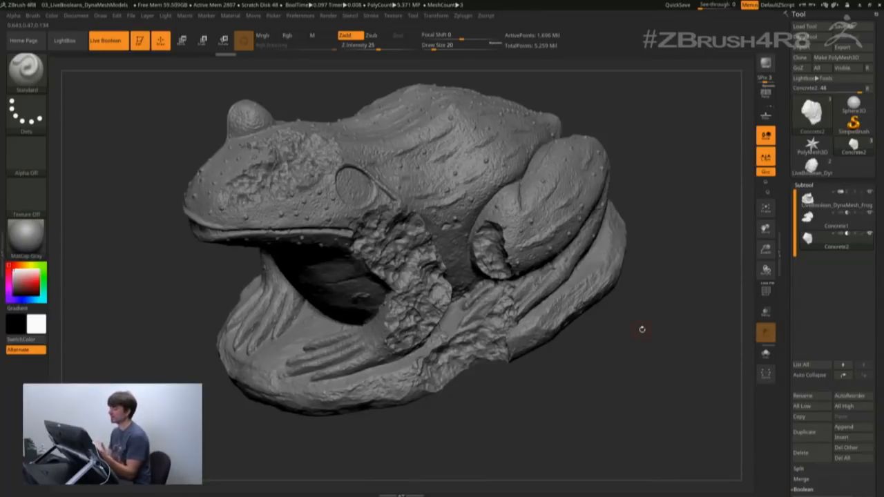
Step: Sculpt curved strokes on the frog subtool around the broken part of its face with the ClayBuildup brush at Draw Size 23
drag(645, 197, 645, 217)
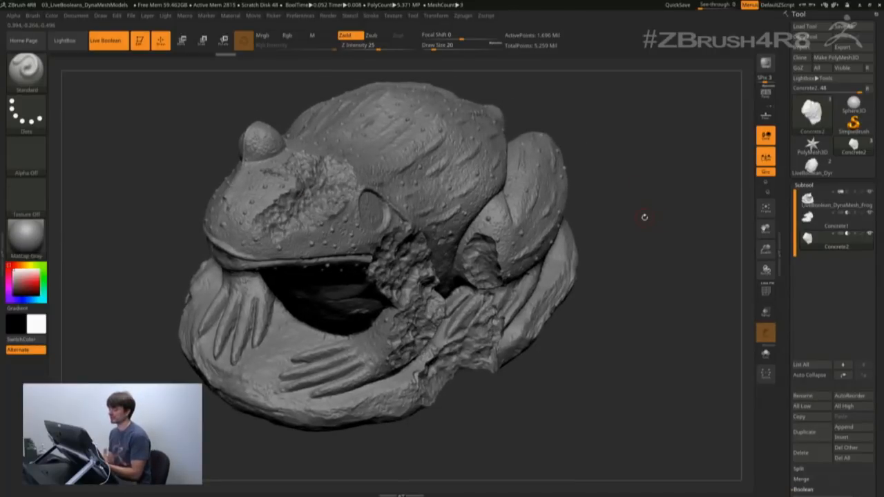
key(b)
key(c)
key(b)
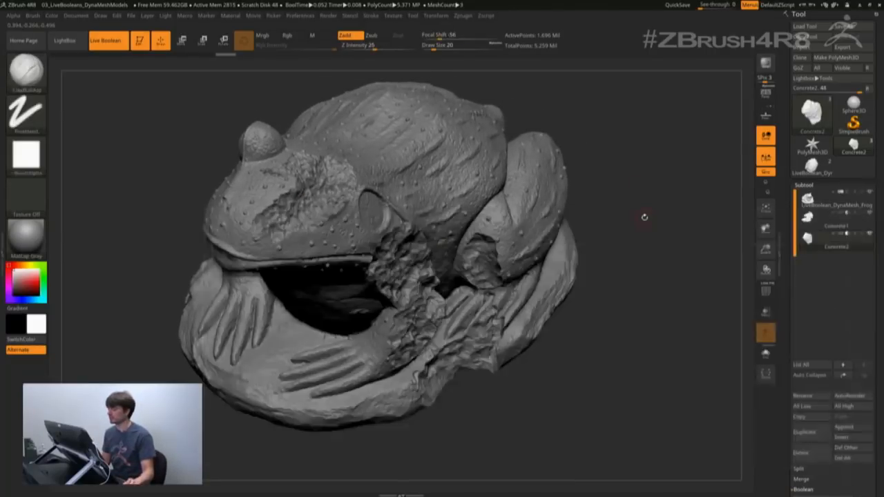
key(space)
drag(322, 241, 325, 241)
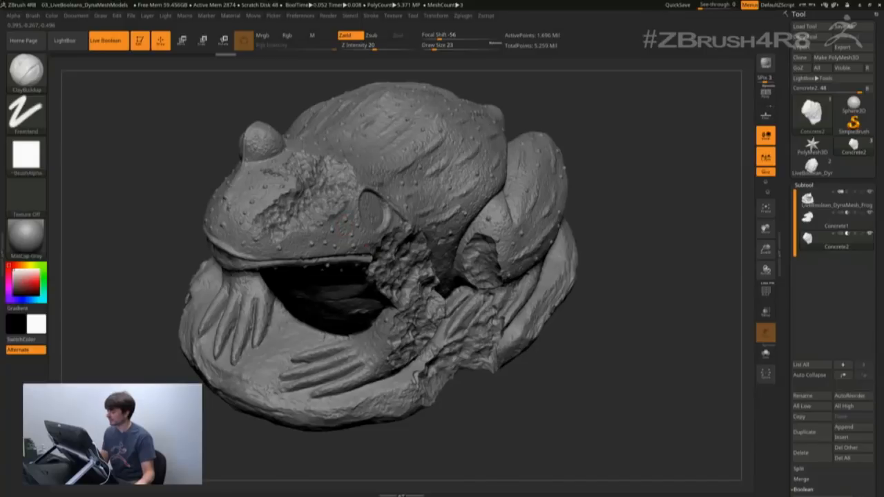
alt+click(348, 226)
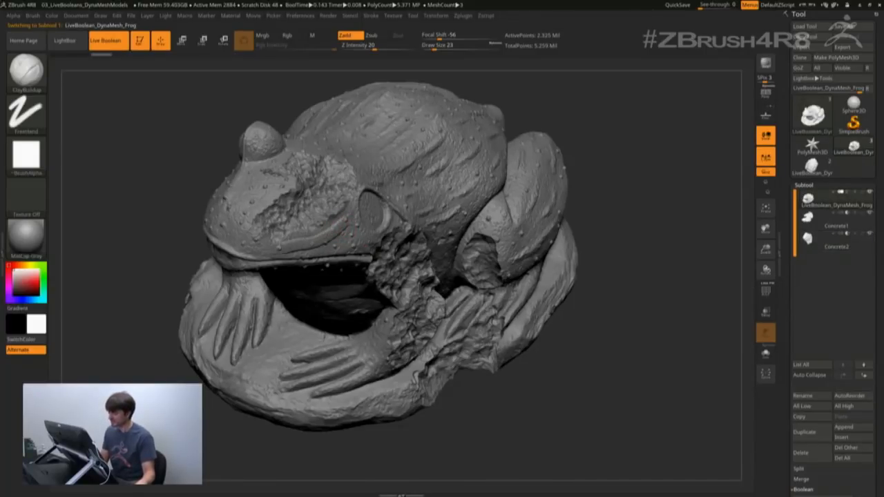
mouse_move(256, 222)
mouse_down()
mouse_move(244, 202)
mouse_move(257, 191)
mouse_up()
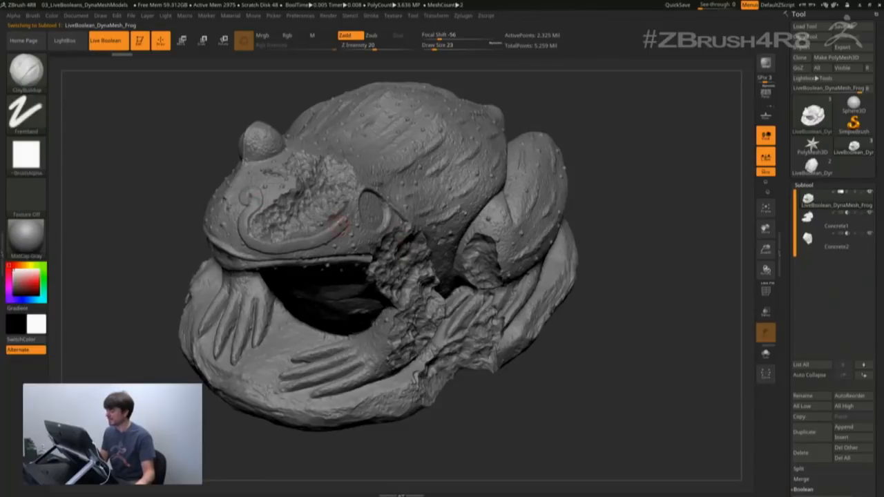
drag(702, 289, 642, 295)
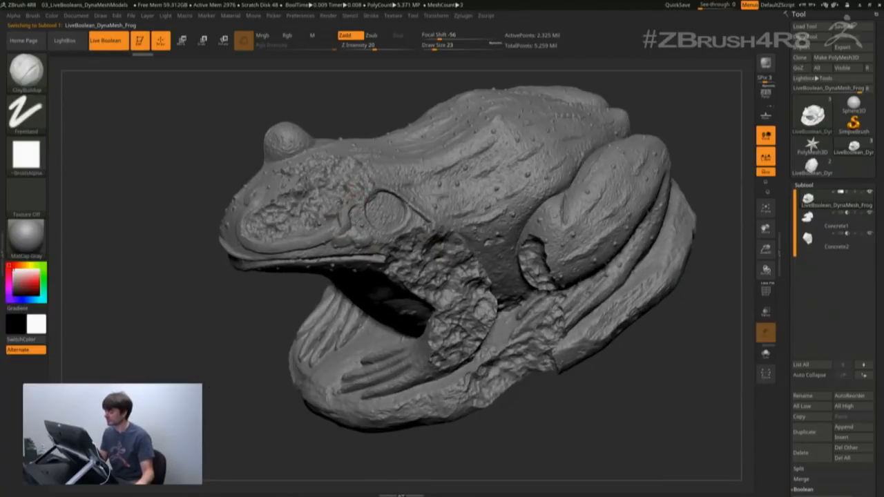
drag(215, 351, 228, 344)
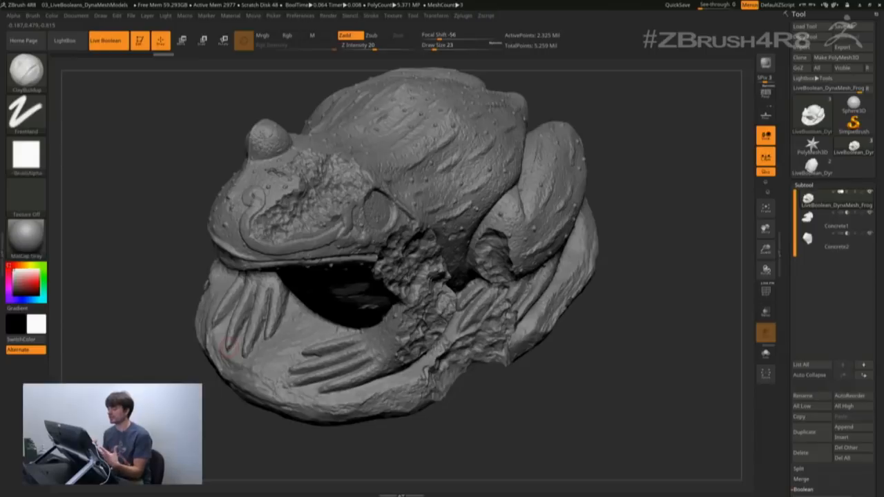
Step: Select the Concrete1 subtool and sculpt inside the face cutout with ClayBuildup at Draw Size 42
click(836, 221)
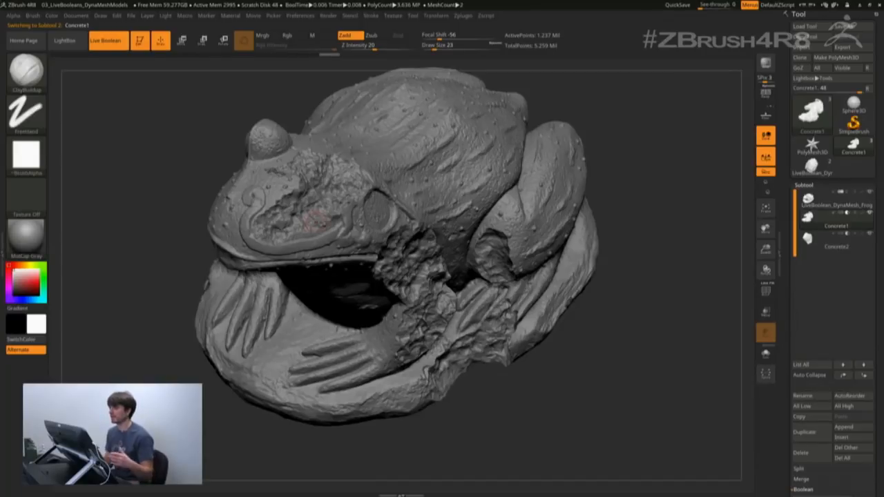
alt+right_drag(315, 223, 338, 291)
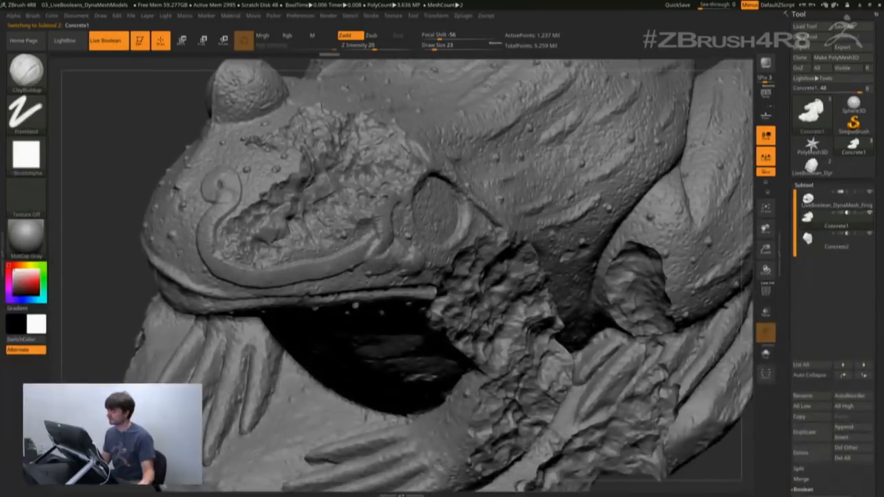
key(space)
drag(332, 212, 335, 213)
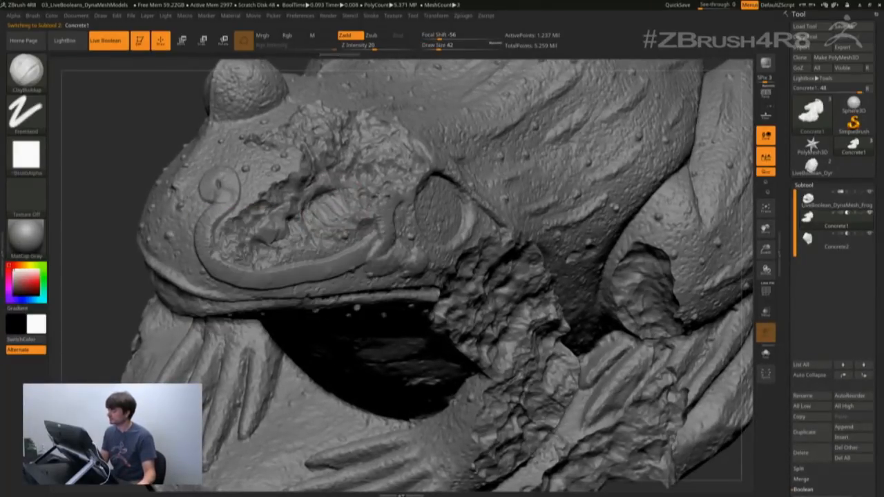
alt+drag(109, 274, 124, 225)
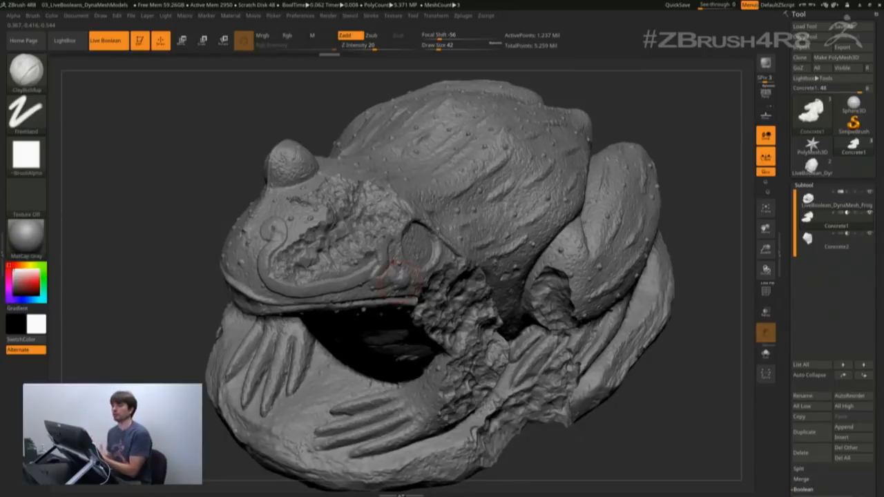
Step: Reshape the Concrete1 subtool around the face cutout with the Move brush at Draw Size 92
key(b)
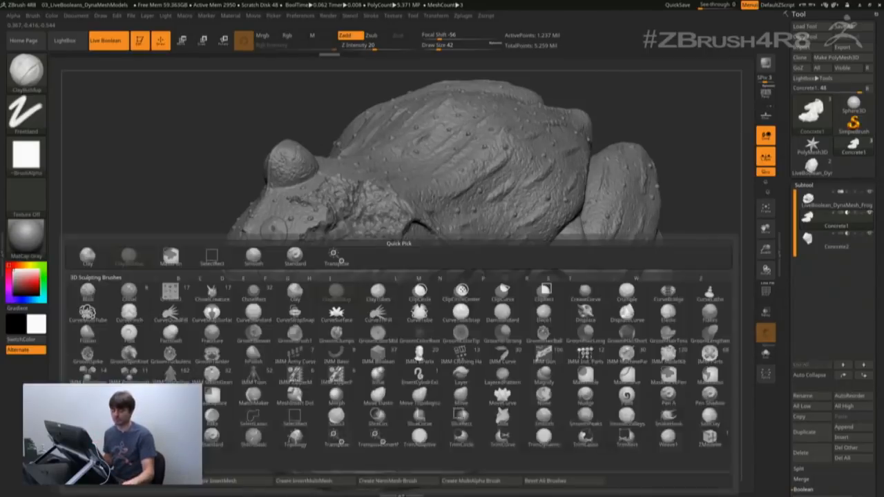
key(m)
key(v)
key(space)
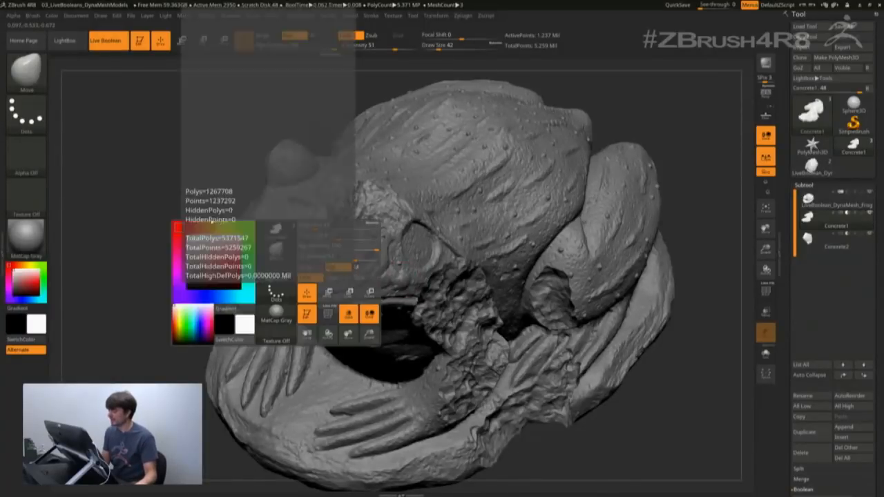
mouse_move(311, 224)
mouse_down()
mouse_move(341, 219)
mouse_move(347, 239)
mouse_up()
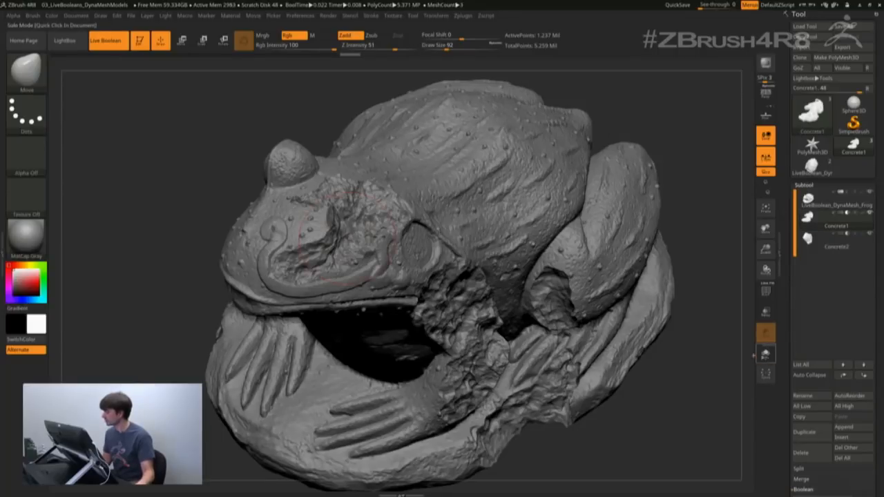
Step: Isolate the Concrete1 subtool to examine its shape, and bring the full frog boolean preview back
click(765, 357)
mouse_move(447, 239)
mouse_down()
mouse_move(494, 243)
mouse_move(455, 247)
mouse_up()
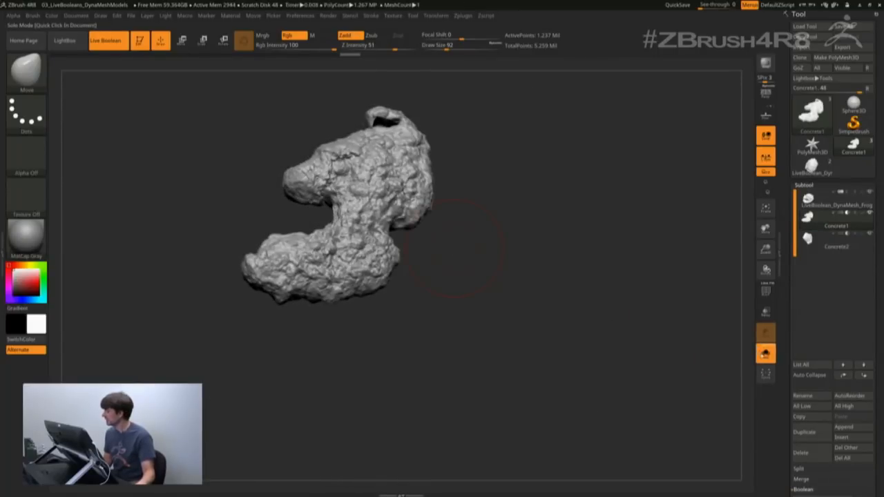
click(766, 354)
drag(308, 250, 315, 255)
mouse_move(673, 344)
mouse_down()
mouse_move(689, 382)
mouse_move(687, 362)
mouse_up()
Step: Undo the recent sculpting on Concrete1 and the curved strokes on the frog subtool's face
key(ctrl)
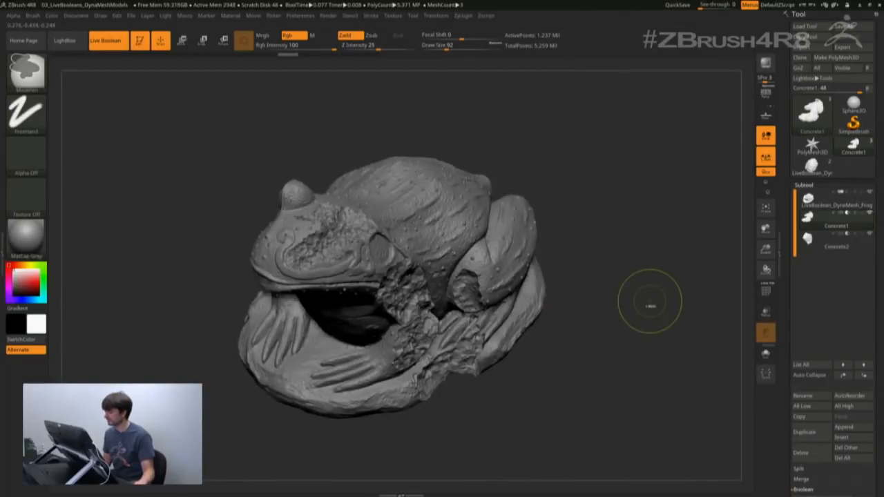
click(837, 207)
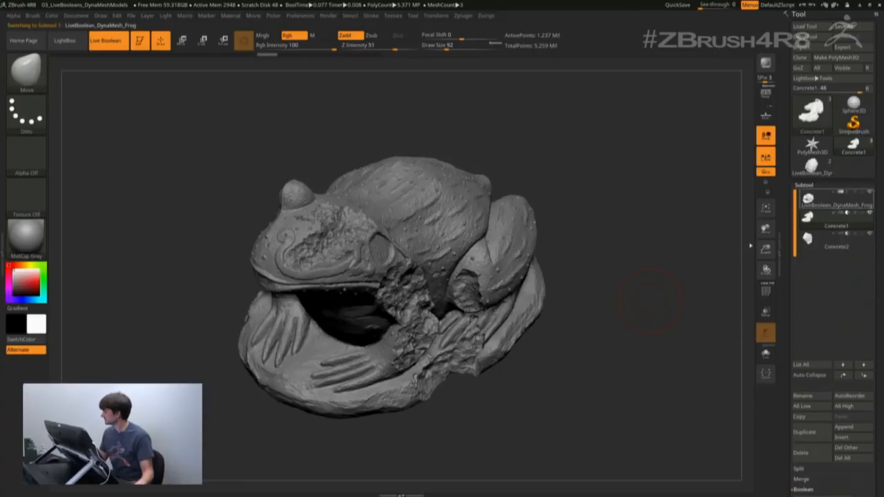
key(ctrl)
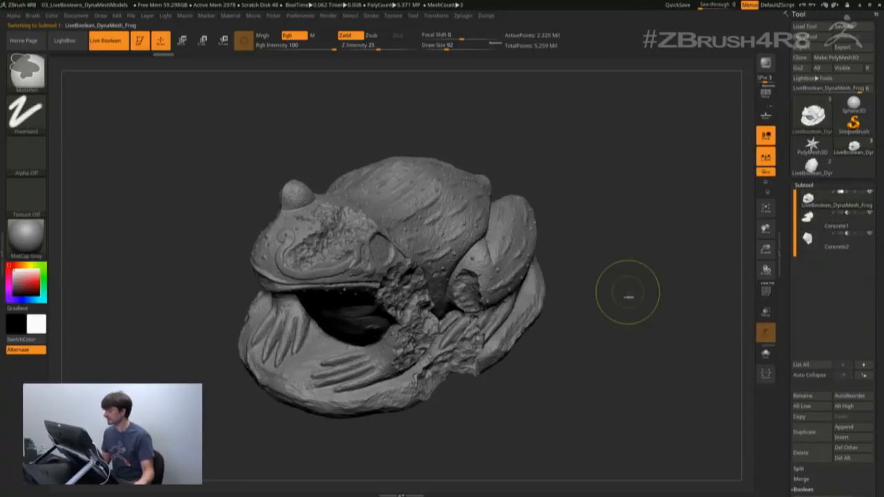
mouse_move(627, 302)
ctrl+mouse_down()
mouse_move(644, 302)
mouse_move(629, 302)
ctrl+mouse_up()
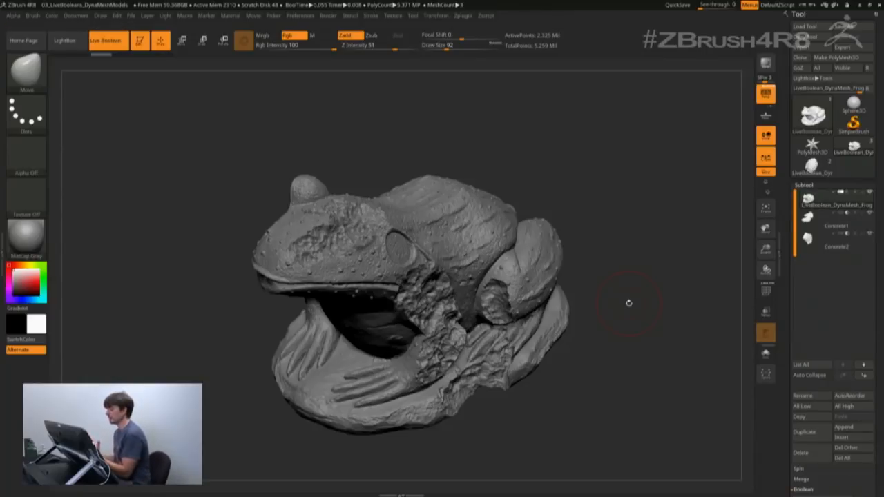
mouse_move(659, 331)
mouse_down()
mouse_move(663, 312)
mouse_move(658, 318)
mouse_up()
Step: Set the Draw Size to 50 and switch the Concrete2 subtool from subtraction to intersection
key(space)
click(838, 244)
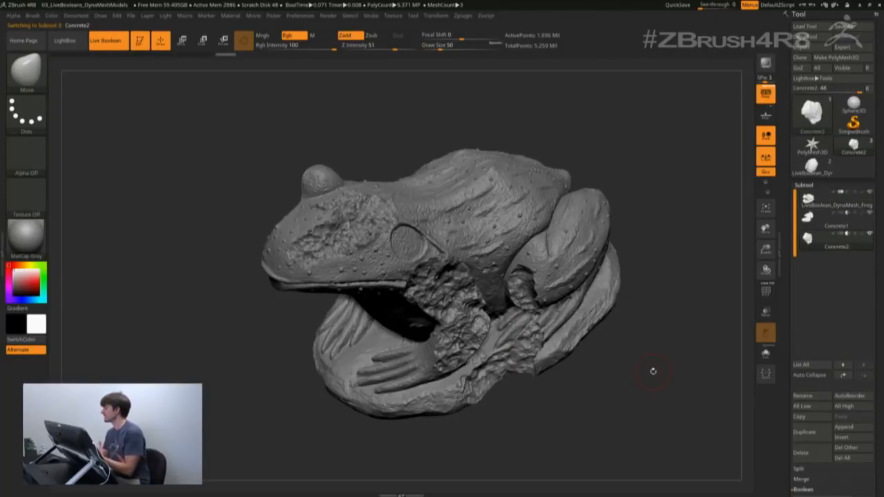
click(856, 235)
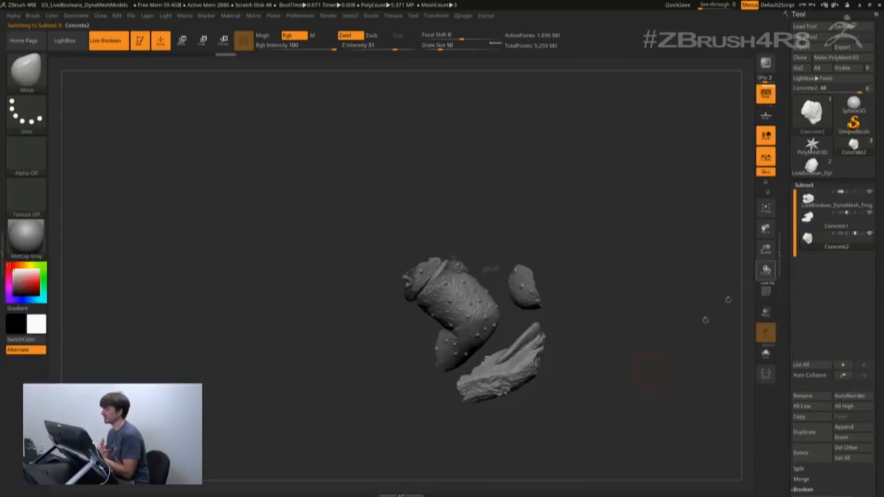
drag(632, 343, 484, 340)
drag(655, 333, 654, 366)
alt+drag(686, 432, 625, 334)
Step: Reposition and scale Concrete2 with the gizmo until the intersection keeps the frog's front half and breaks away its rear
key(w)
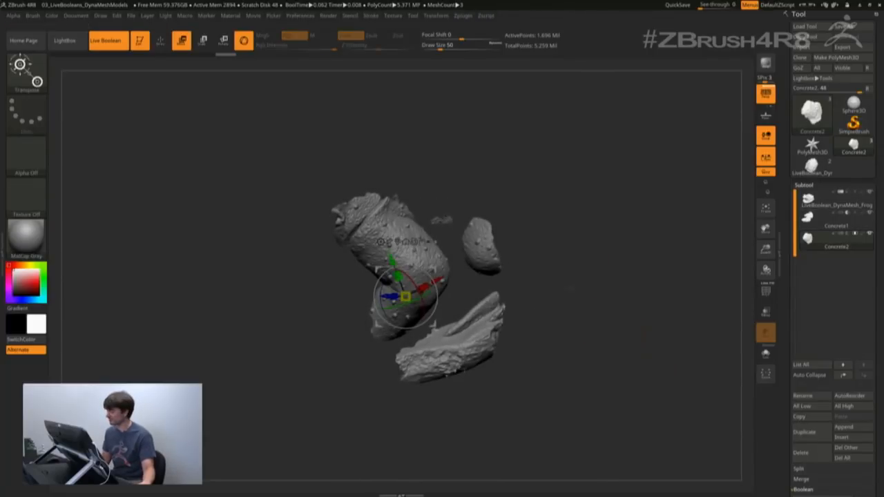
drag(406, 297, 297, 306)
drag(339, 270, 339, 221)
drag(525, 276, 449, 263)
mouse_move(561, 258)
mouse_down()
mouse_move(558, 294)
mouse_move(536, 298)
mouse_up()
click(769, 299)
drag(658, 308, 615, 302)
drag(338, 257, 392, 258)
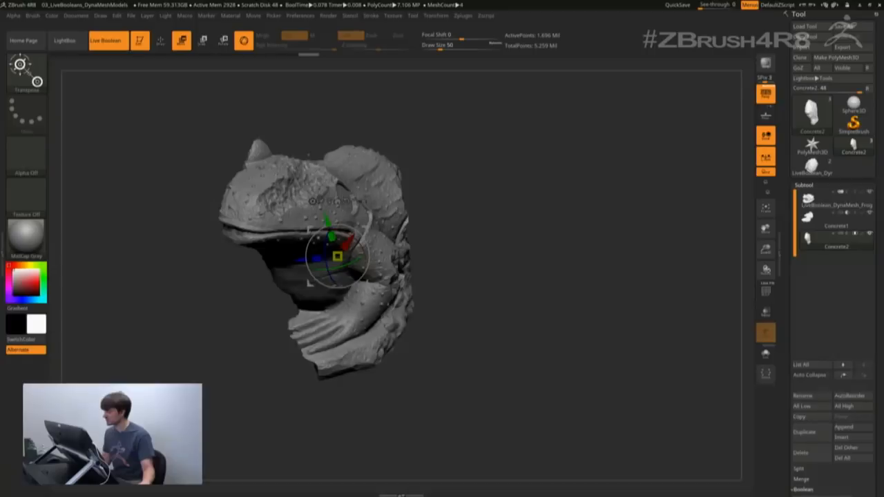
drag(553, 311, 497, 311)
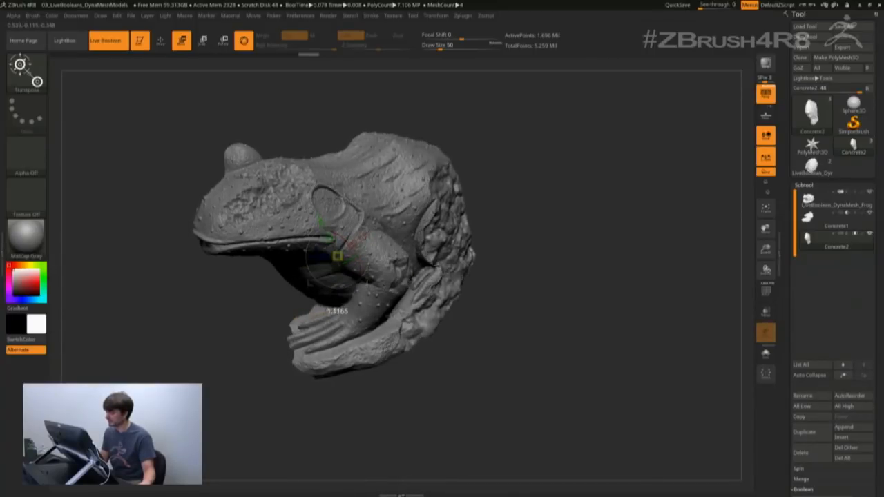
drag(677, 276, 539, 293)
drag(601, 294, 483, 312)
drag(584, 314, 619, 288)
Step: Select Concrete1, adjust it slightly with the gizmo in the face cutout, and return to Draw mode
click(838, 222)
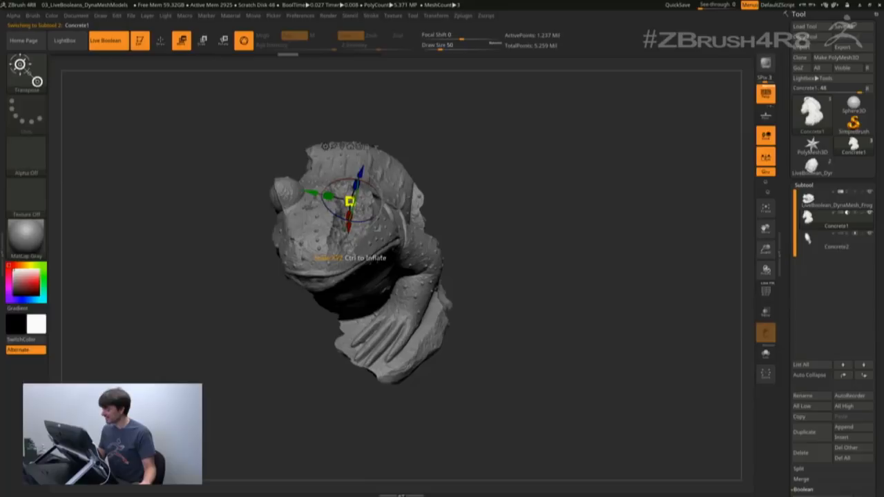
drag(359, 196, 363, 192)
drag(608, 283, 521, 274)
click(161, 41)
drag(660, 238, 622, 277)
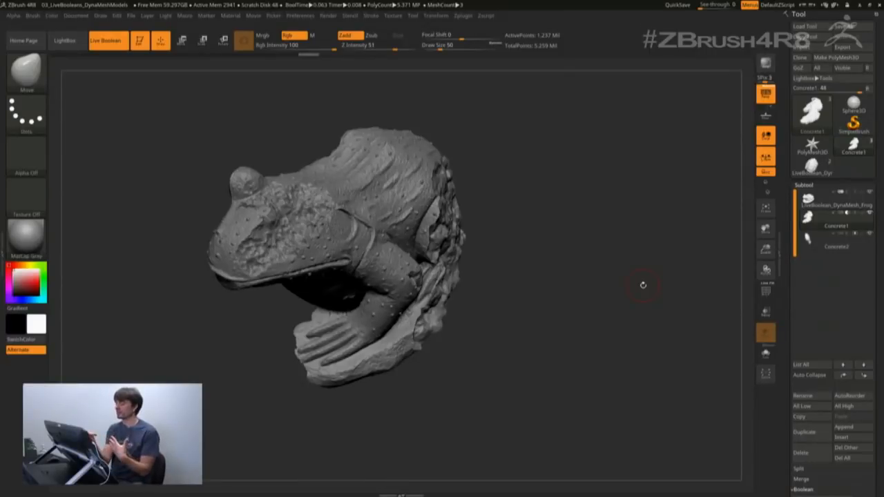
Step: Switch Live Boolean off and on again to compare the frog with and without the boolean preview
click(105, 40)
click(105, 41)
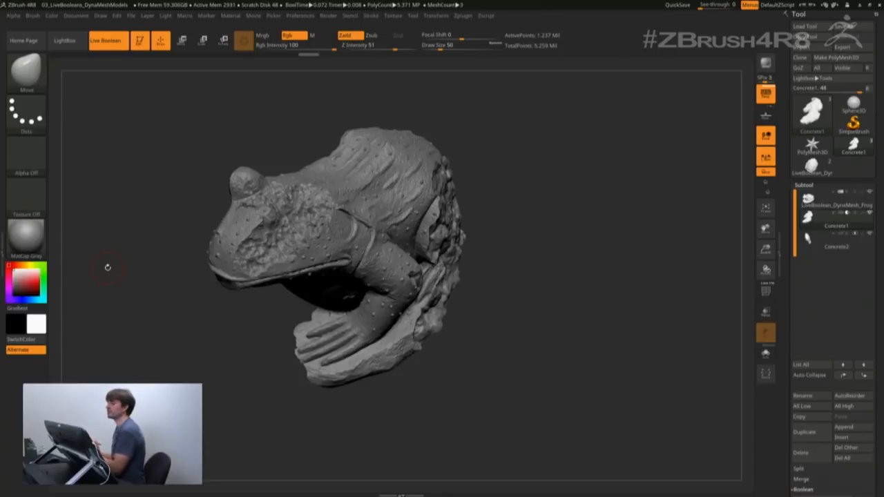
drag(587, 307, 576, 319)
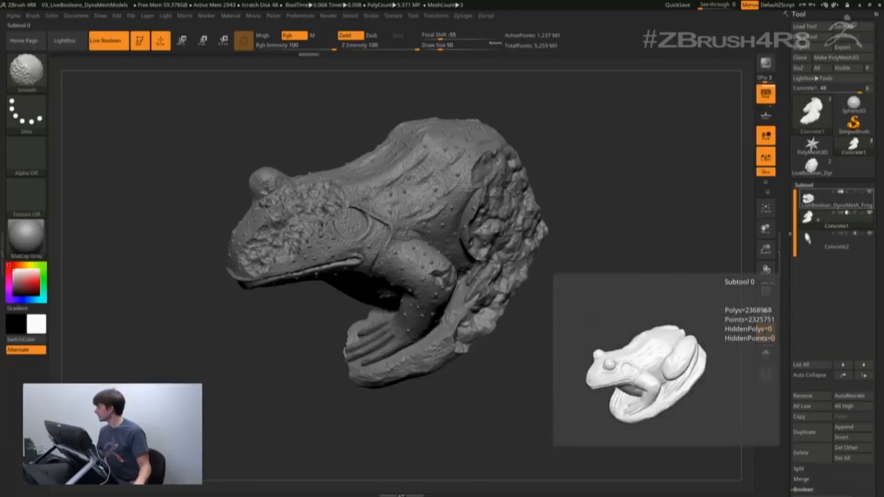
Step: Display the polypaint colours on all subtools of the broken frog
shift+click(863, 192)
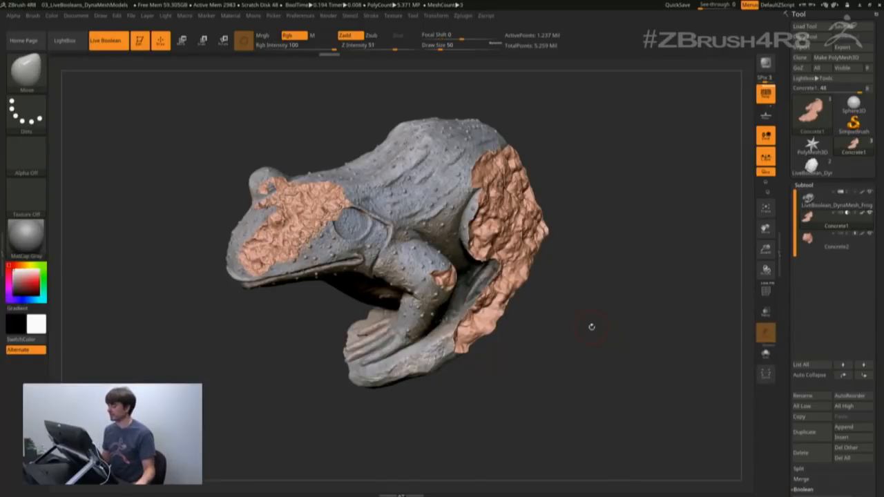
mouse_move(619, 321)
mouse_down()
mouse_move(590, 300)
mouse_move(635, 324)
mouse_up()
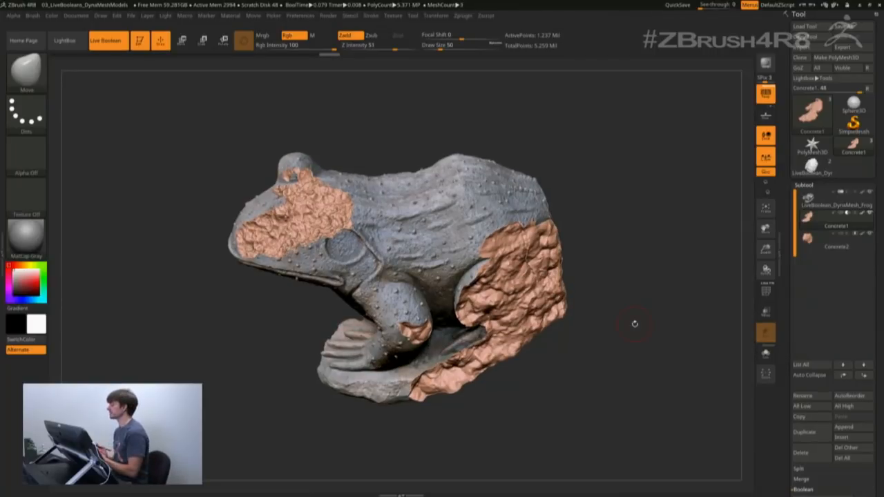
mouse_move(573, 187)
mouse_down()
mouse_move(577, 221)
mouse_move(584, 189)
mouse_up()
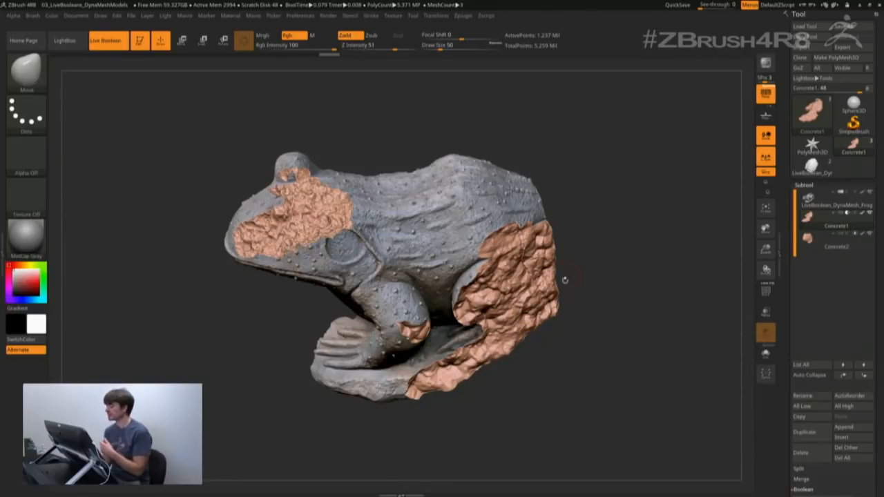
click(32, 236)
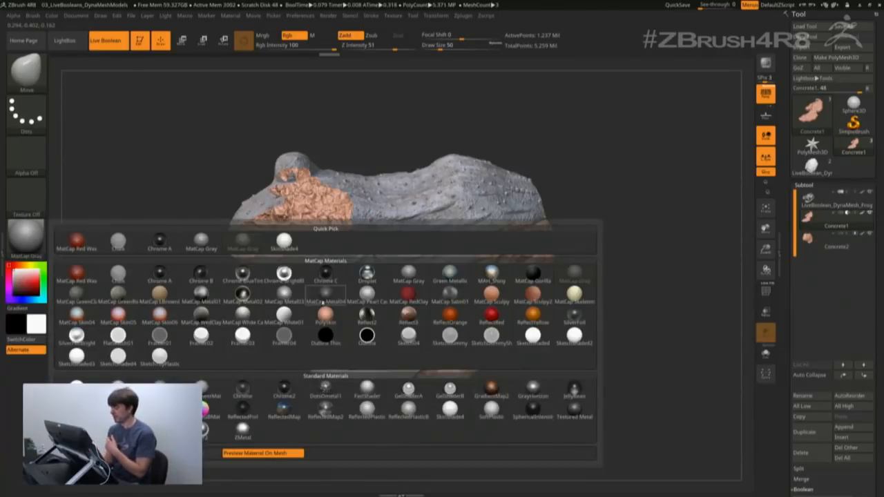
drag(664, 303, 662, 296)
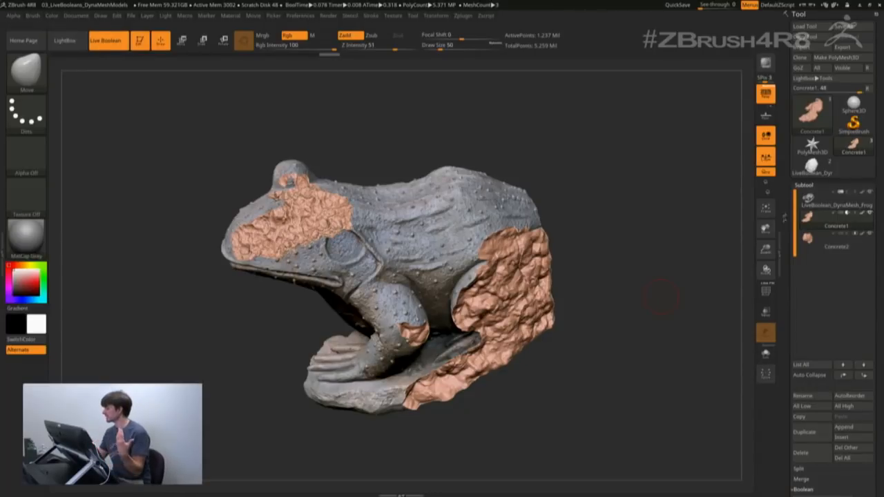
Step: Make the Boolean mesh from the frog and concrete subtools, and load the resulting UMesh tool
drag(786, 241, 781, 170)
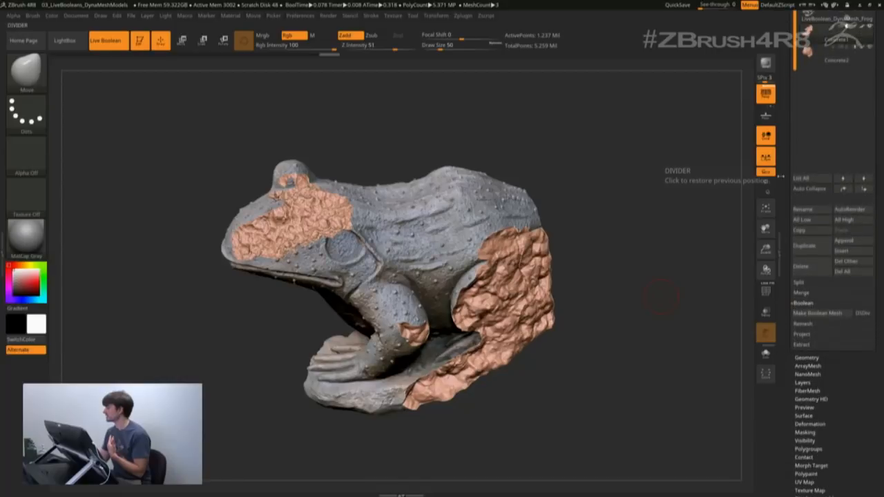
click(820, 314)
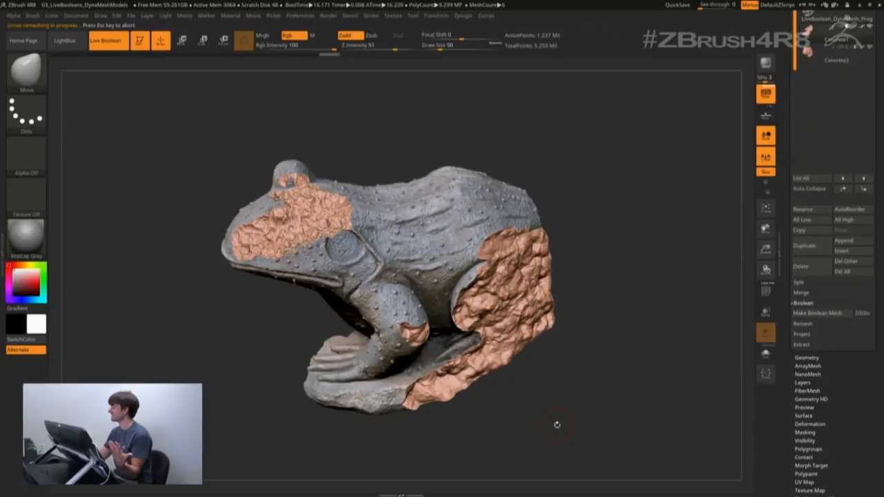
drag(782, 187, 783, 374)
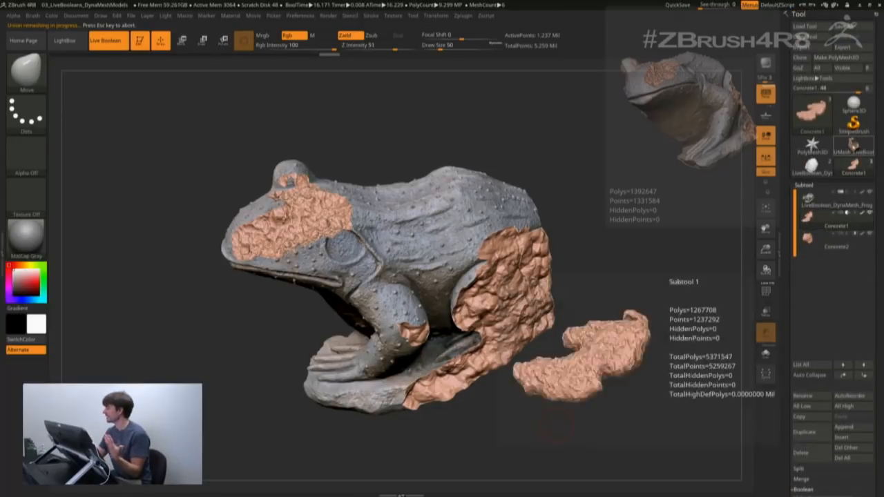
click(854, 145)
drag(633, 365, 644, 334)
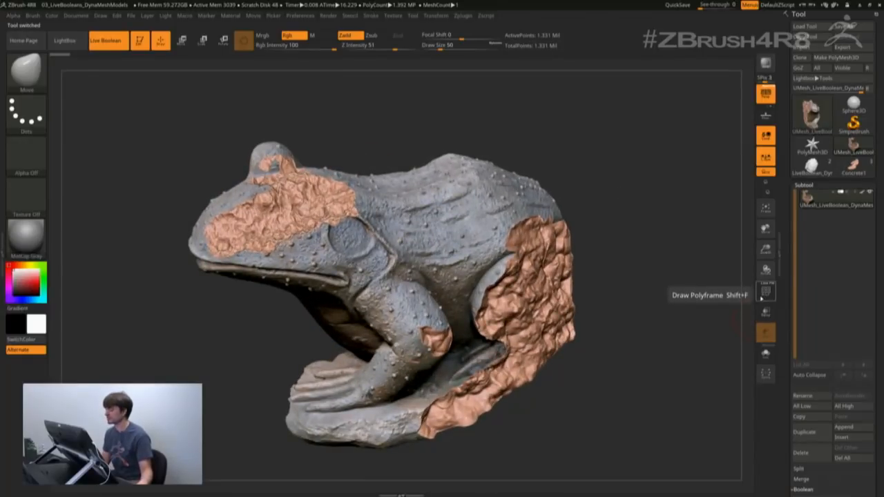
Step: Examine the polygroups of the boolean frog mesh with Polyframe, and return to the painted view
click(764, 293)
alt+drag(677, 306, 677, 328)
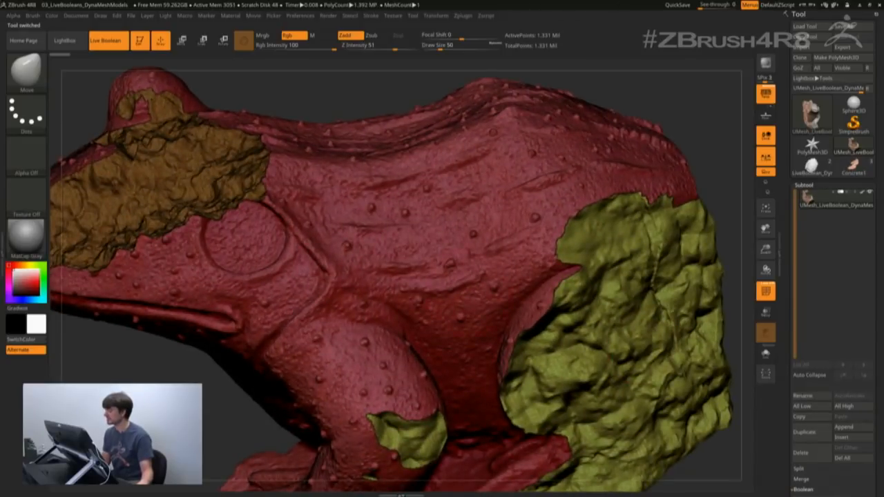
drag(695, 123, 660, 123)
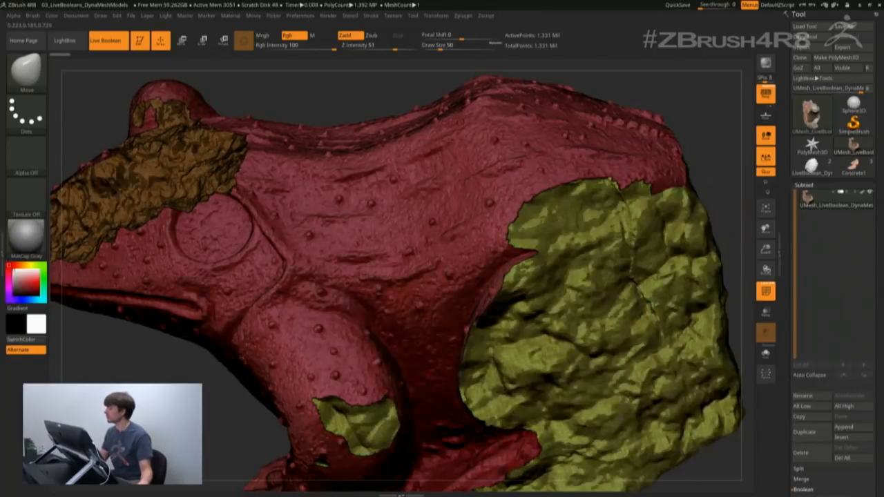
key(f)
key(shift+f)
mouse_move(660, 349)
mouse_down()
mouse_move(675, 361)
mouse_move(678, 345)
mouse_move(693, 351)
mouse_move(681, 349)
mouse_move(690, 329)
mouse_move(680, 362)
mouse_up()
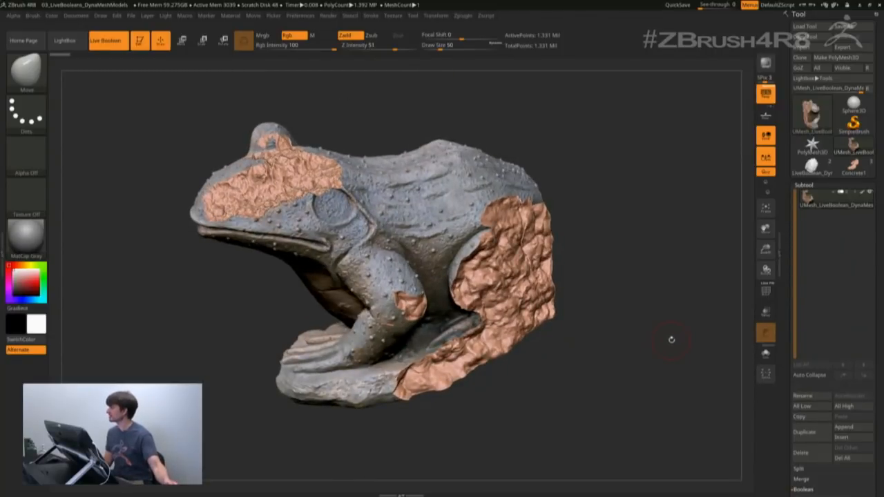
drag(679, 347, 682, 345)
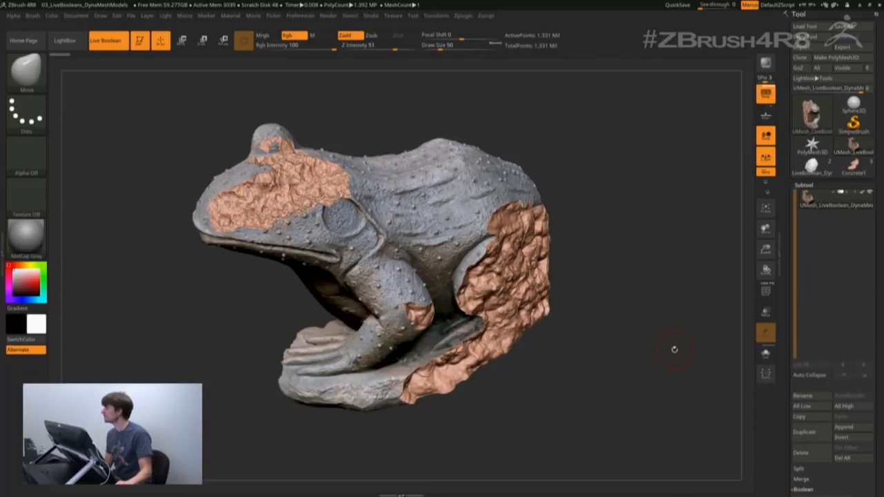
drag(669, 350, 678, 348)
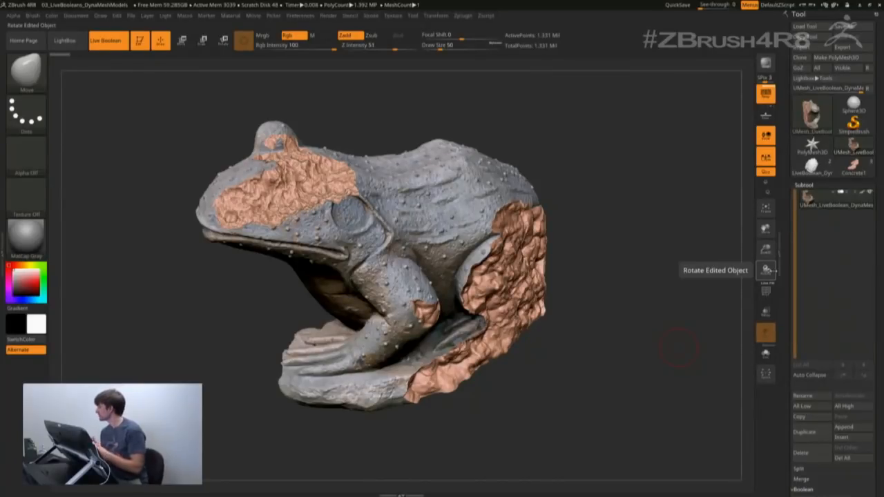
Step: Load the Buddha head tool with its Array subtool, turn its face into view, and set the Draw Size to 42
mouse_move(812, 168)
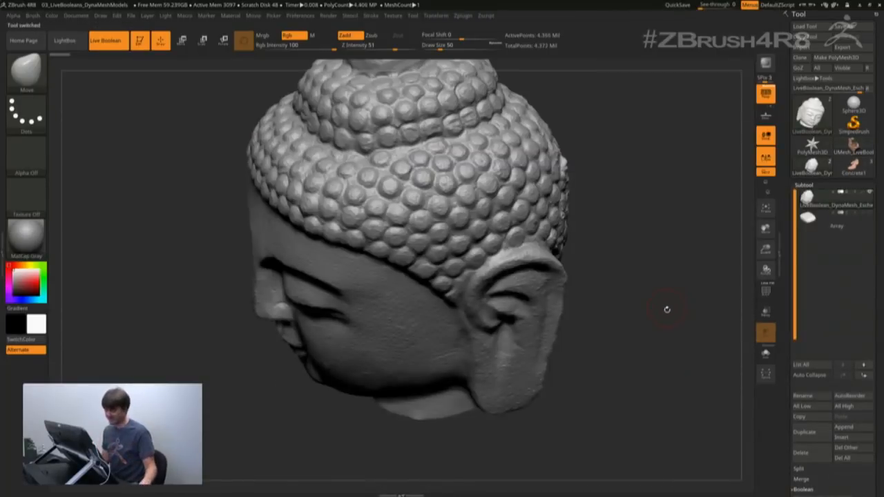
mouse_move(667, 309)
alt+mouse_down()
mouse_move(658, 277)
mouse_move(648, 290)
mouse_move(649, 281)
mouse_move(630, 284)
mouse_move(627, 294)
mouse_move(652, 283)
alt+mouse_up()
key(space)
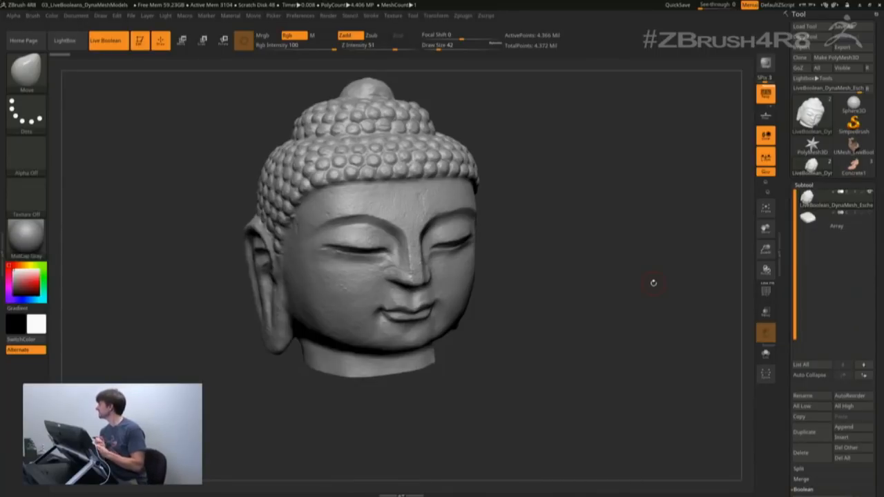
drag(626, 209, 619, 227)
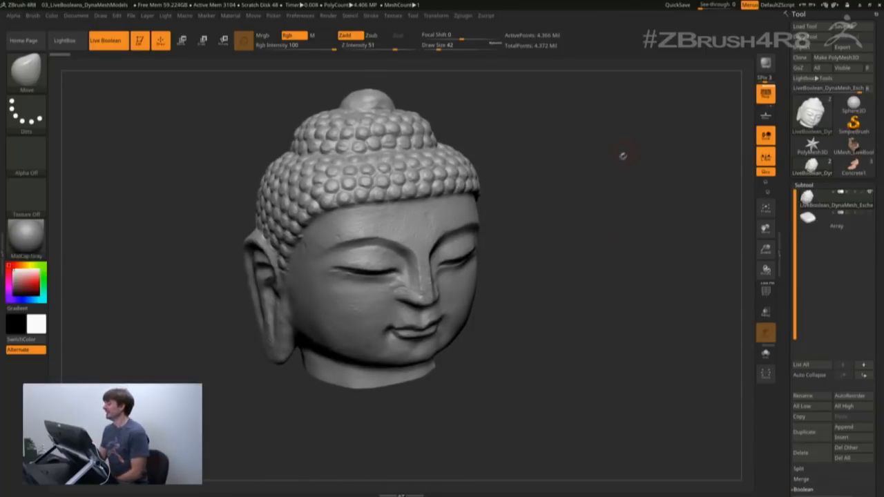
drag(623, 156, 591, 163)
drag(589, 300, 599, 281)
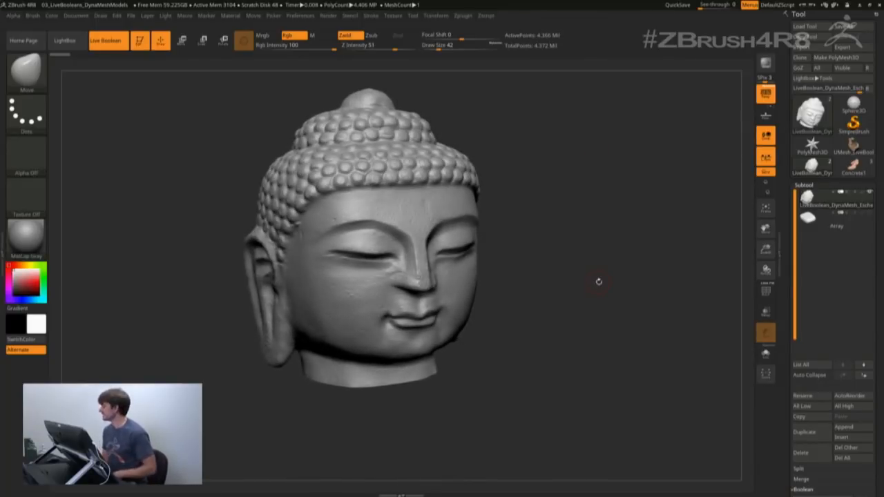
Step: Turn on visibility for the Array subtool below the Buddha head and make it the active subtool
drag(653, 292, 654, 321)
click(763, 293)
click(765, 291)
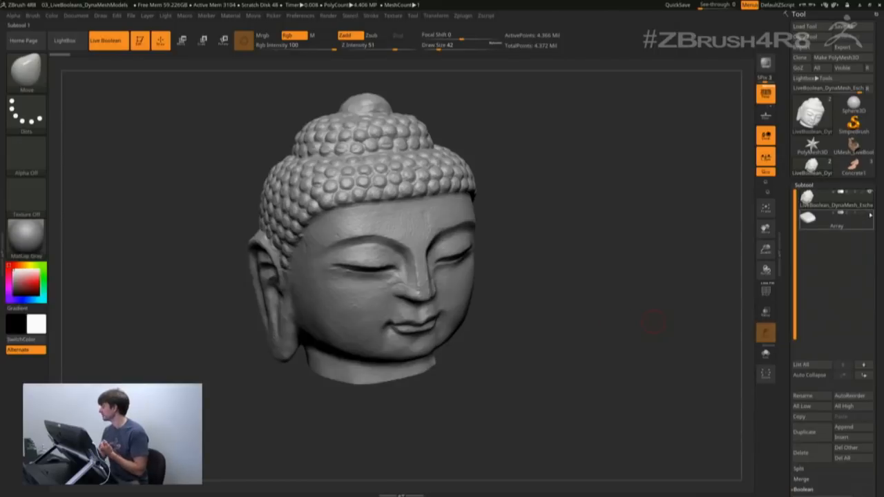
click(870, 213)
alt+drag(622, 324, 629, 297)
click(844, 227)
drag(600, 319, 637, 327)
click(762, 296)
drag(684, 308, 647, 330)
key(shift+f)
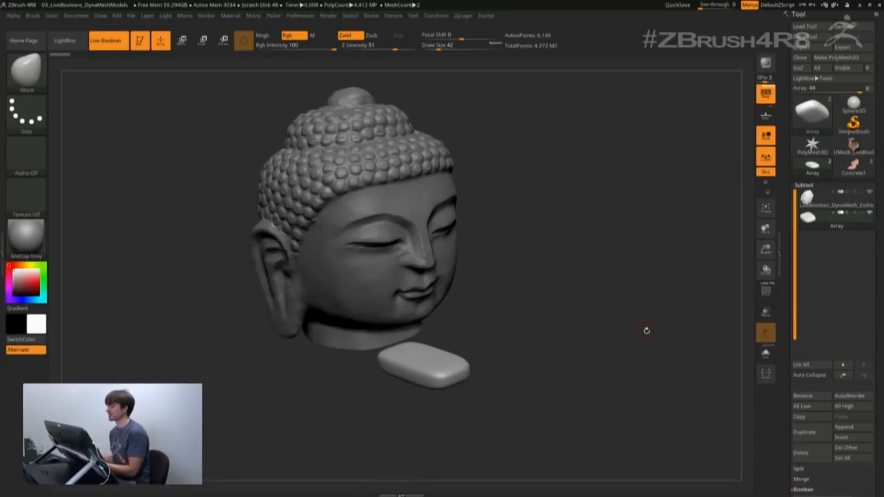
Step: Enable Array Mesh on the Array subtool and set its Repeat count to 94
drag(786, 350, 787, 250)
drag(567, 341, 560, 348)
drag(790, 432, 790, 271)
click(811, 288)
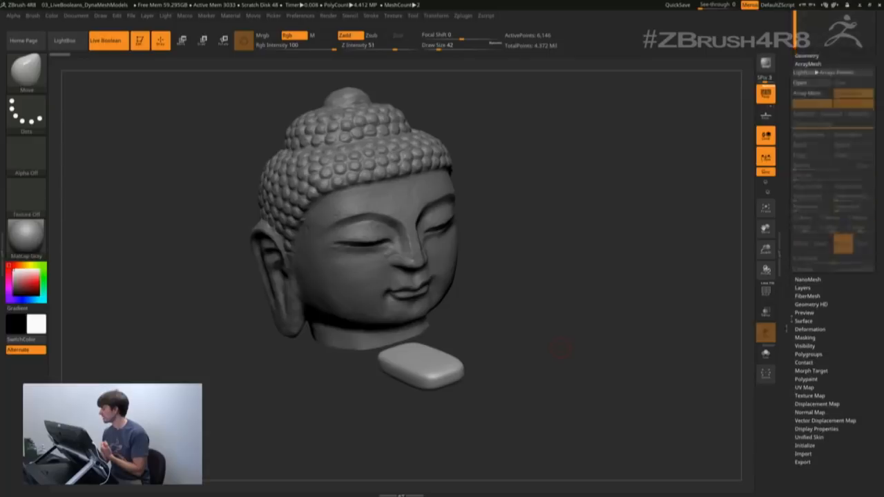
drag(790, 223, 790, 446)
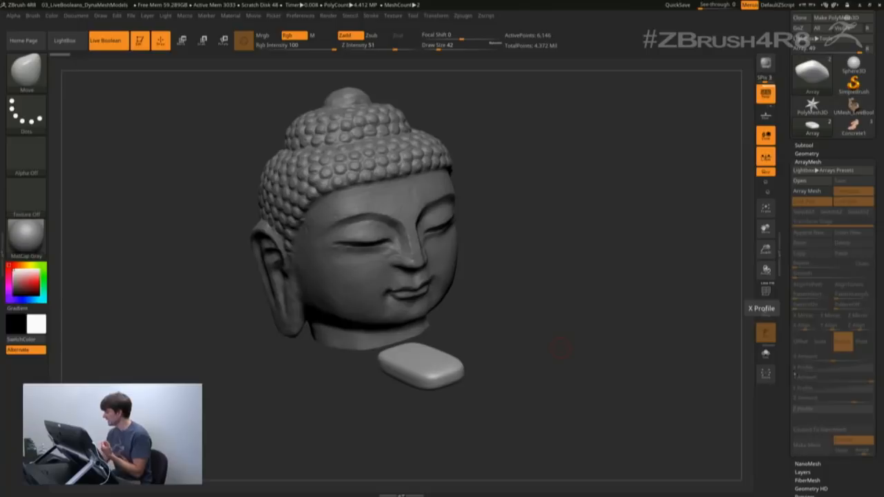
click(807, 191)
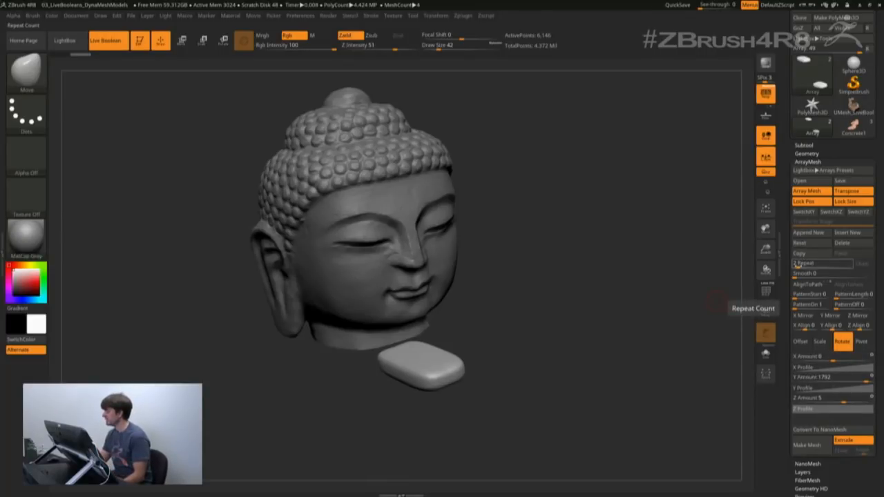
mouse_move(572, 346)
mouse_down()
mouse_move(622, 346)
mouse_move(574, 348)
mouse_up()
drag(800, 265, 829, 267)
mouse_move(615, 397)
mouse_down()
mouse_move(606, 386)
mouse_move(615, 392)
mouse_up()
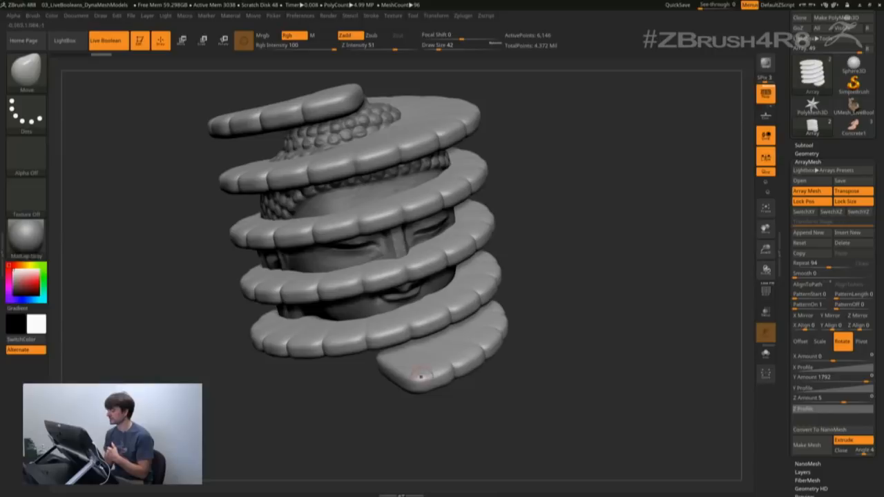
Step: Check the spiral array on its own in Solo mode, show the head again, and activate the Move gizmo on the array
click(766, 358)
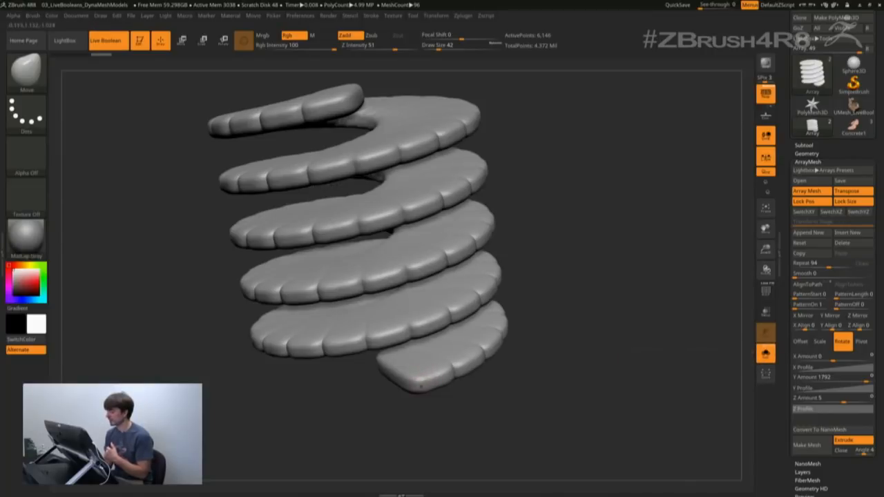
click(766, 354)
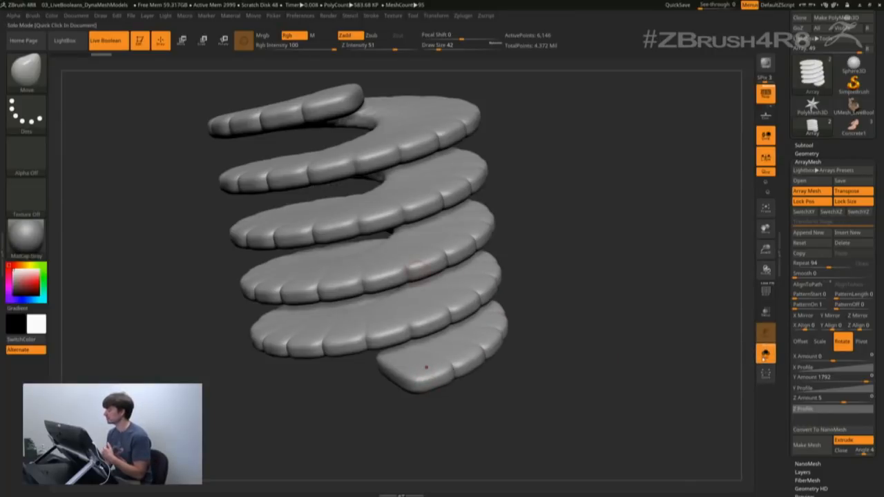
click(181, 40)
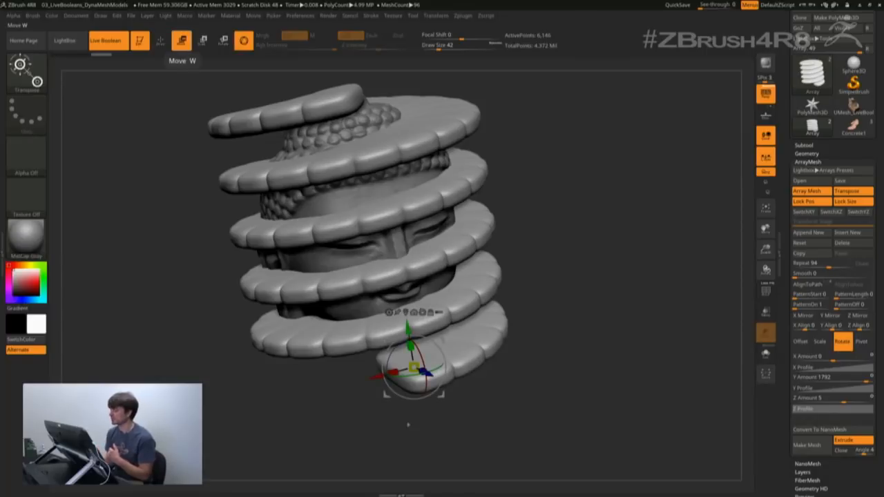
drag(412, 367, 410, 346)
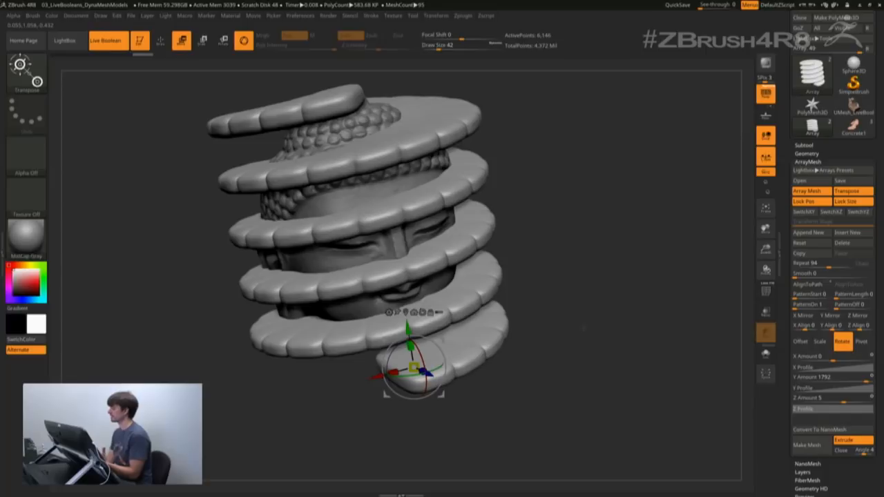
Step: Set the Array subtool to Boolean subtraction so the spiral cuts through the Buddha head
click(811, 145)
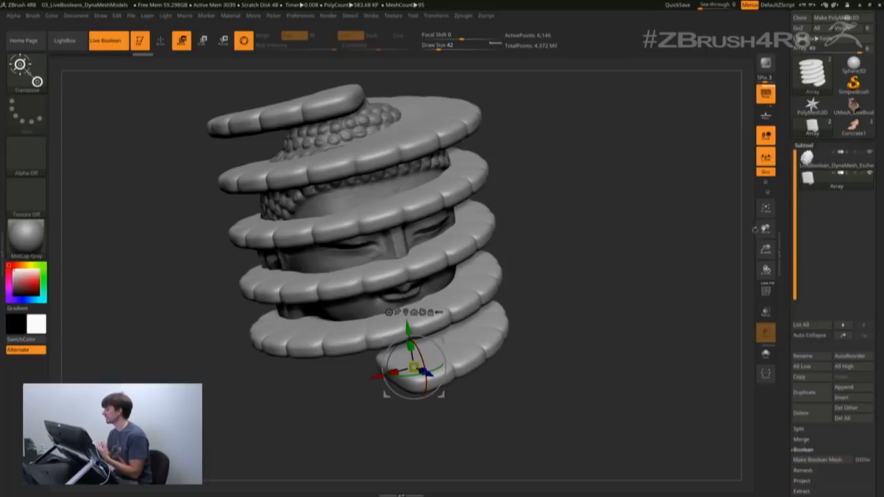
mouse_move(848, 178)
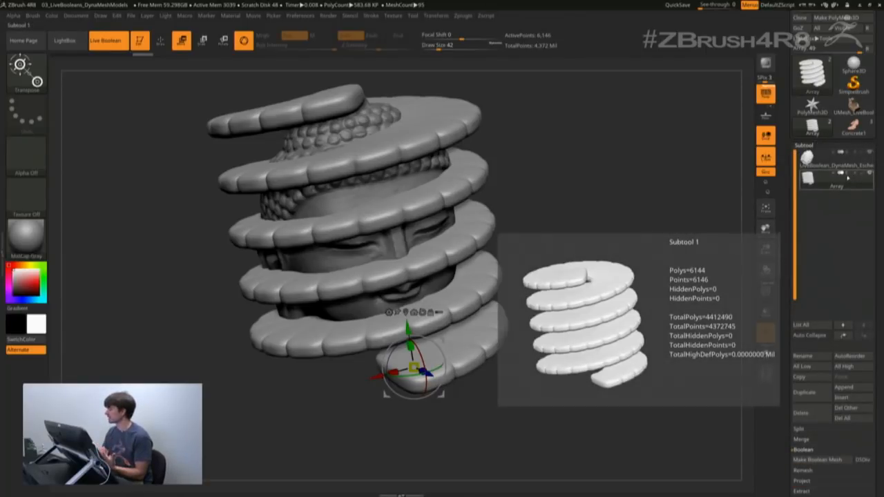
click(848, 175)
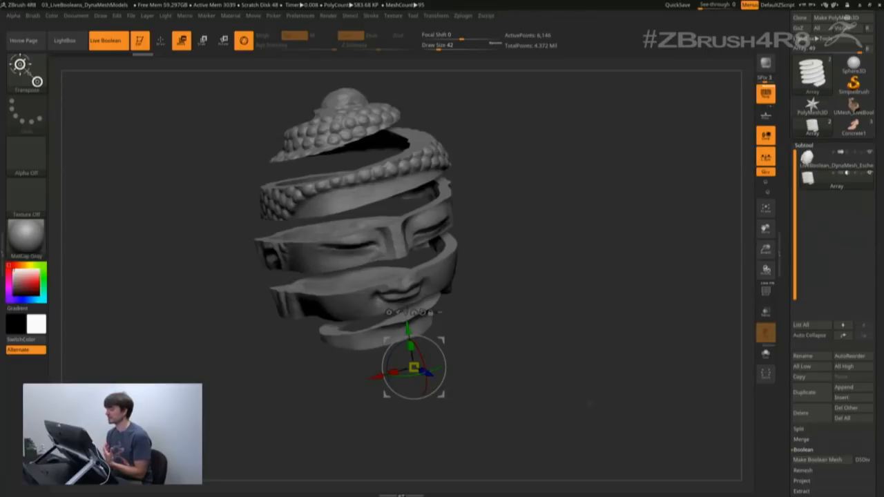
mouse_move(591, 402)
mouse_down()
mouse_move(597, 387)
mouse_move(582, 381)
mouse_move(599, 387)
mouse_up()
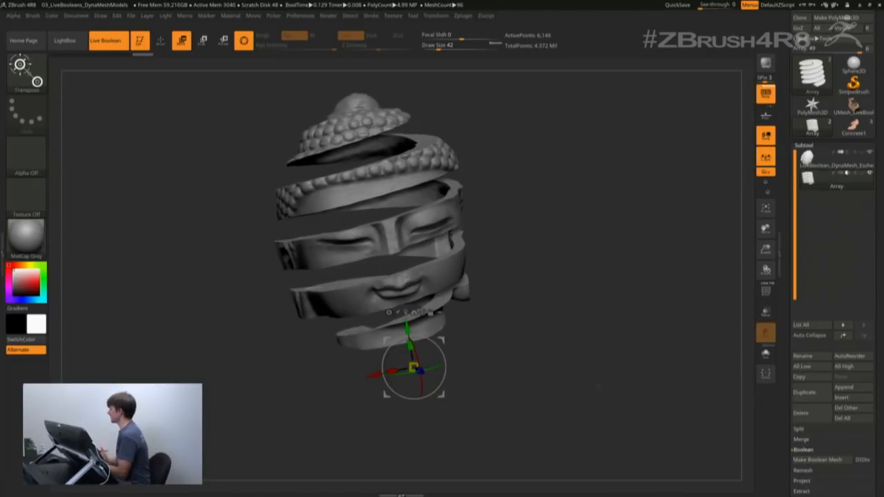
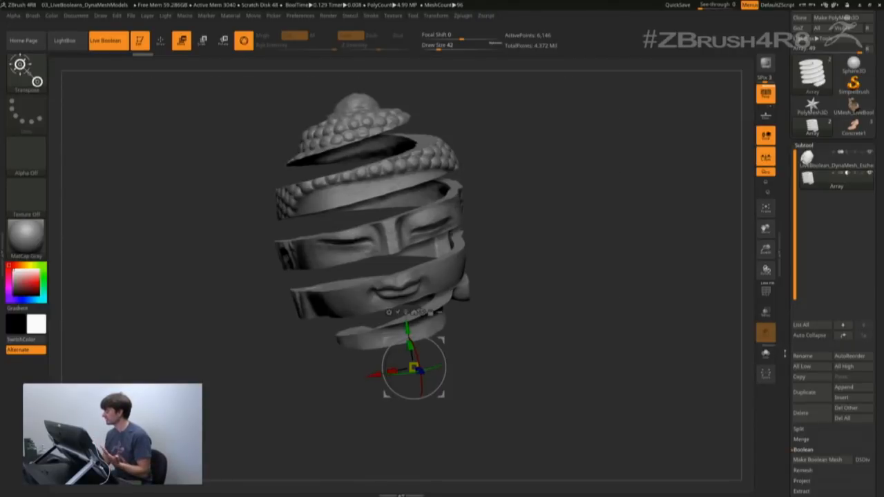
Step: Set the Repeat count of the subtracting array to 88 in its ArrayMesh settings
scroll(786, 366, down, 5)
drag(789, 388, 787, 461)
click(808, 365)
drag(630, 351, 637, 346)
mouse_move(829, 203)
mouse_down()
mouse_move(818, 203)
mouse_move(828, 203)
mouse_up()
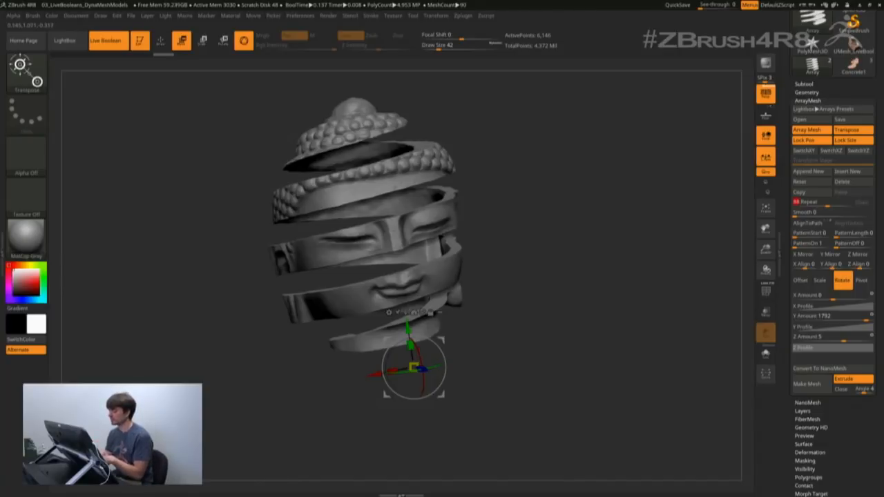
Step: Try moving the array upward along the gizmo's green axis, and undo the move
drag(408, 328, 406, 307)
key(ctrl+z)
mouse_move(411, 348)
mouse_down()
mouse_move(408, 329)
mouse_move(413, 364)
mouse_move(410, 325)
mouse_move(412, 345)
mouse_up()
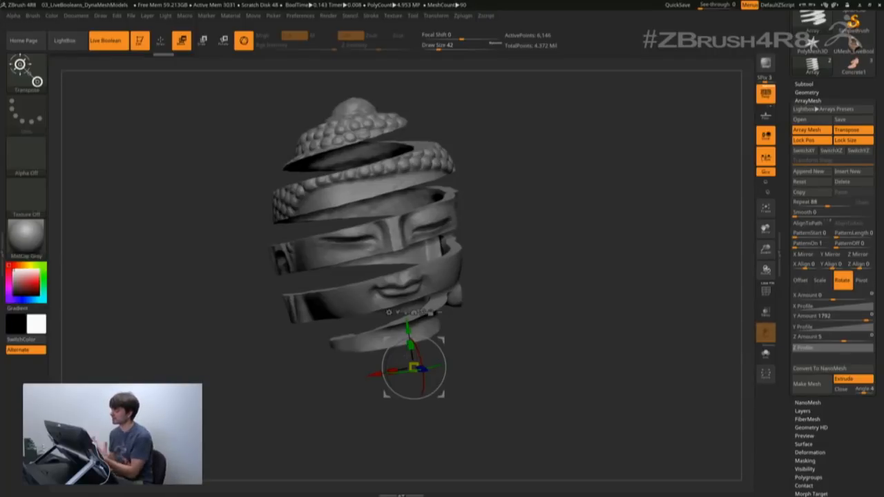
drag(536, 297, 608, 323)
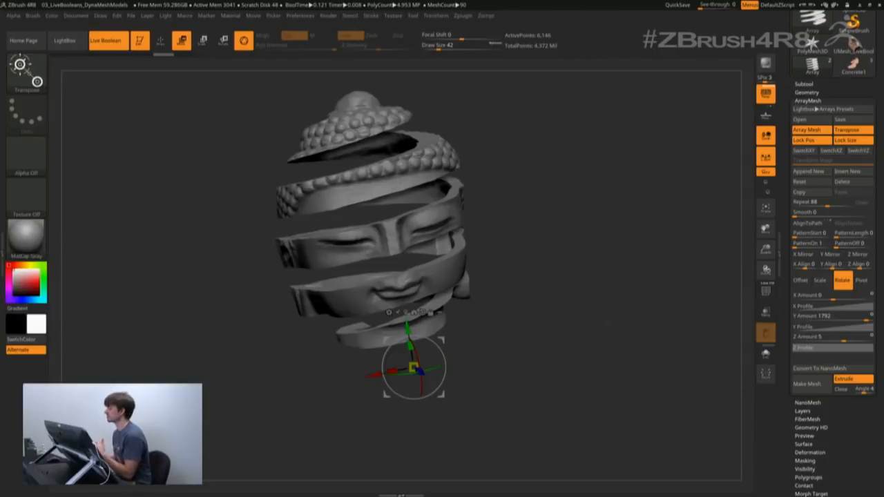
Step: Display the polypaint colours on both subtools, and make the Boolean mesh from the Buddha head and the array
click(819, 83)
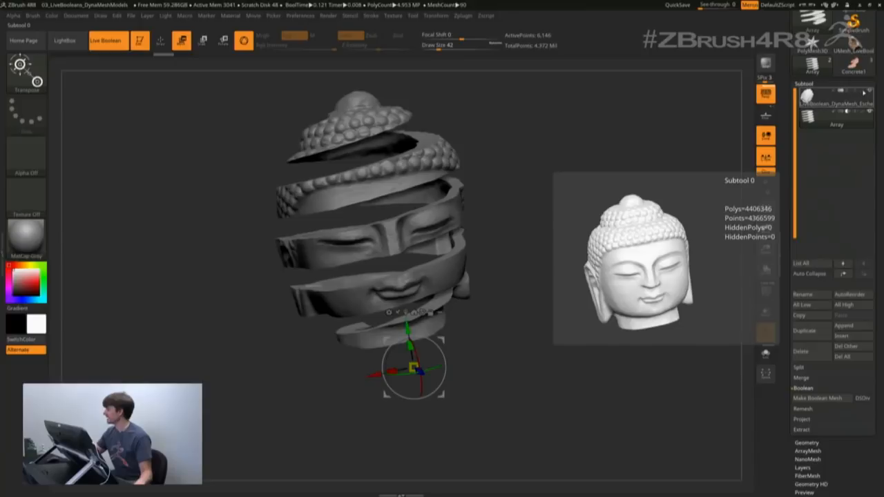
shift+click(863, 91)
mouse_move(601, 356)
mouse_down()
mouse_move(619, 366)
mouse_move(604, 362)
mouse_up()
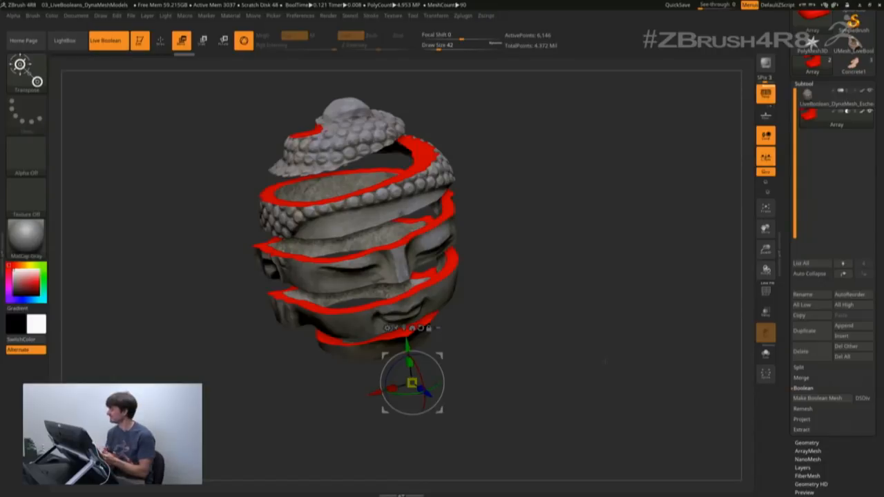
drag(573, 315, 576, 309)
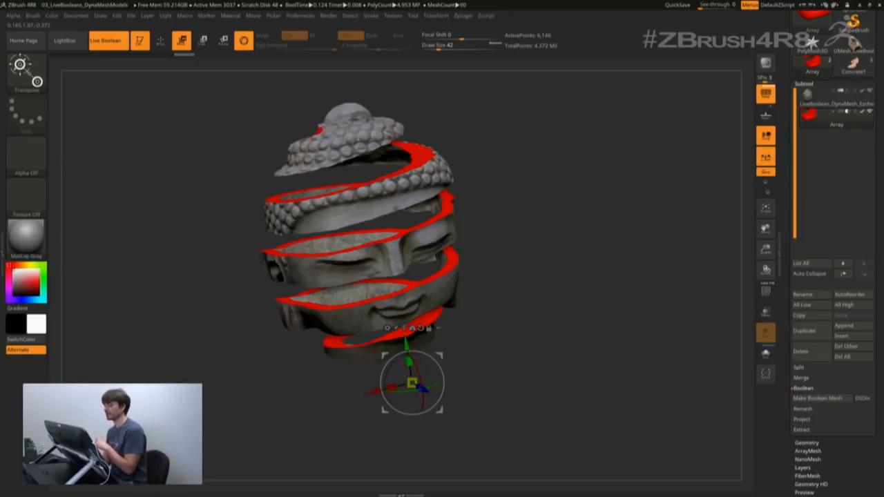
mouse_move(577, 302)
mouse_down()
mouse_move(596, 349)
mouse_move(579, 297)
mouse_up()
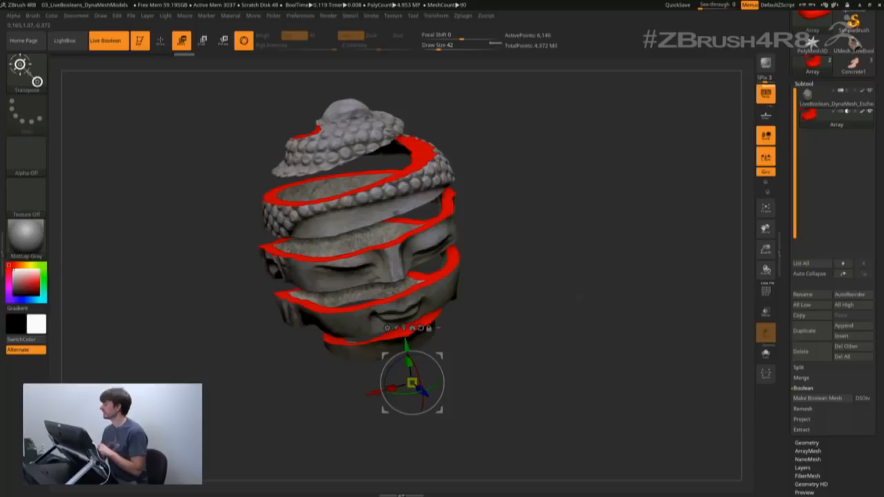
drag(788, 167, 788, 34)
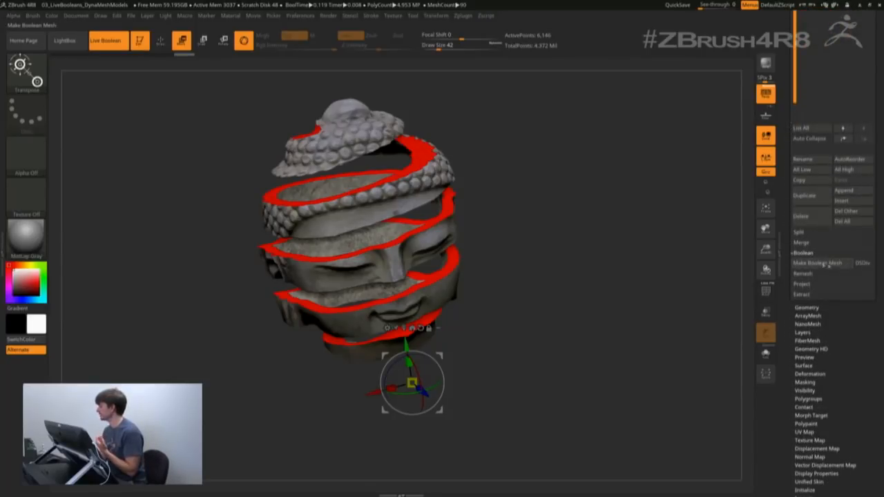
click(822, 263)
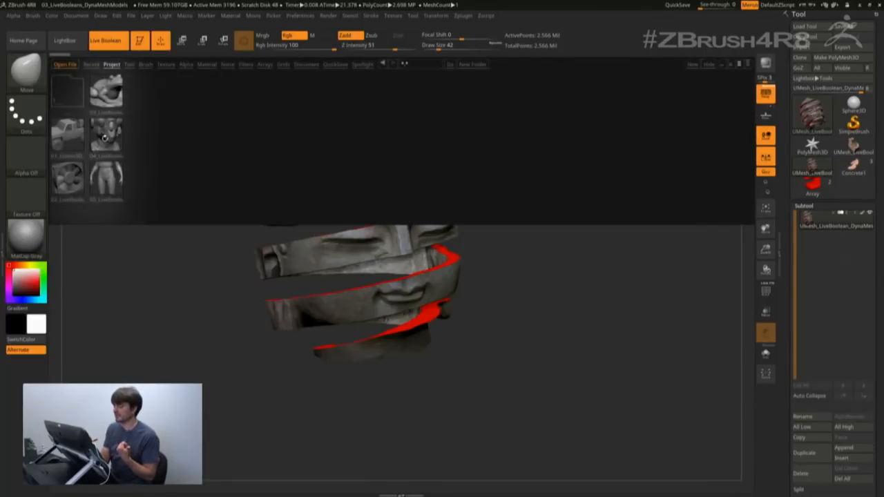
Step: Open the 04_LiveBooleans_IMMParts project from LightBox and turn the helmeted bust to view its other side
double_click(105, 134)
click(460, 270)
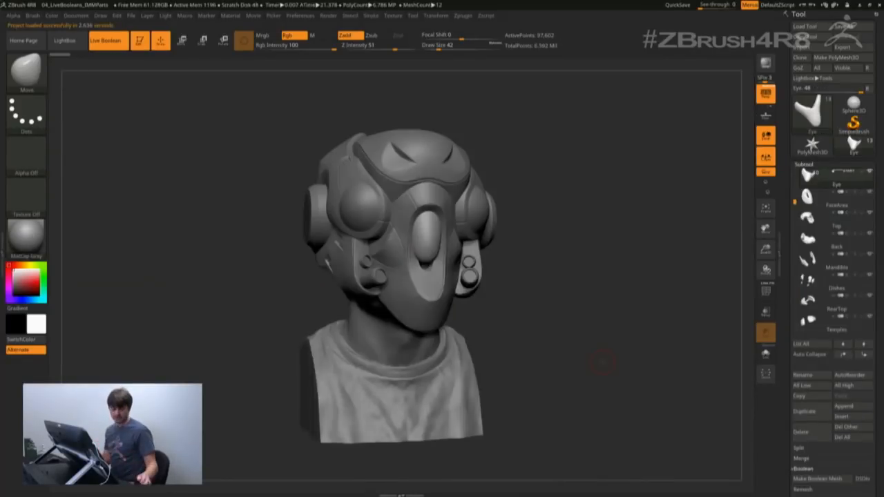
mouse_move(652, 318)
mouse_down()
mouse_move(642, 323)
mouse_move(645, 314)
mouse_up()
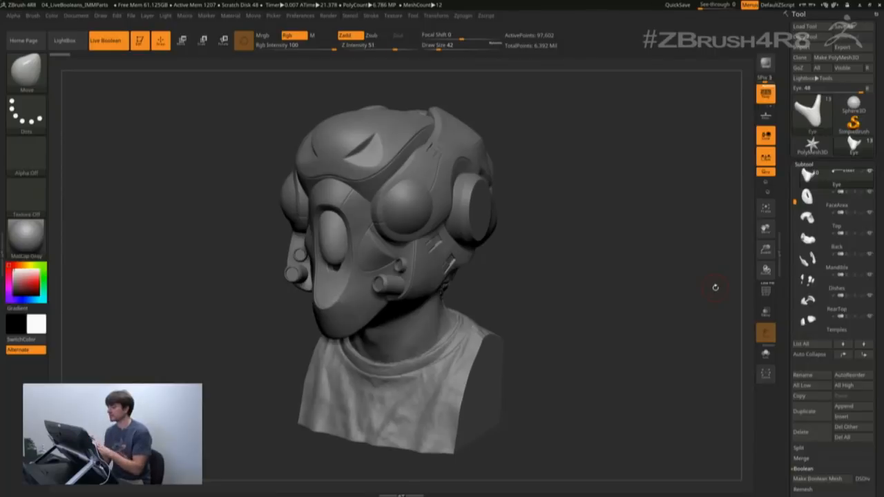
Step: Examine the helmet's separate parts with Polyframe on, stepping through the subtools from Eye down to SubCube
click(766, 291)
drag(641, 313, 624, 277)
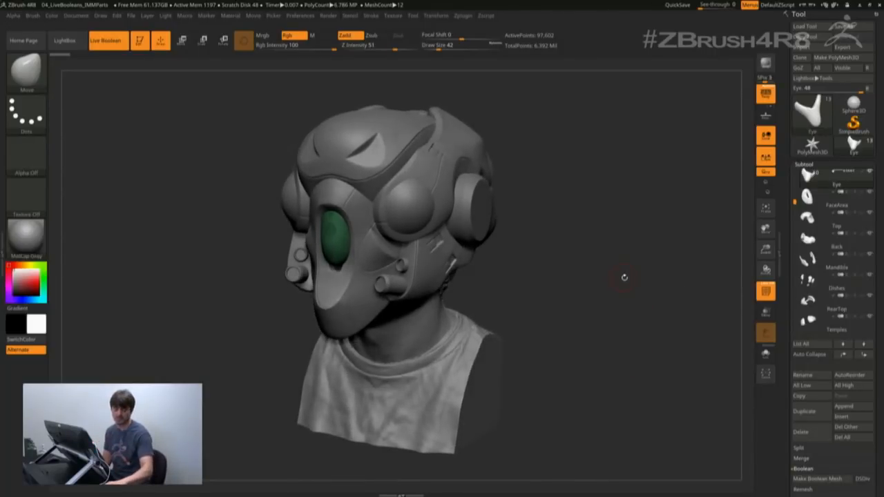
key(Down)
key(Down)
key(Down)
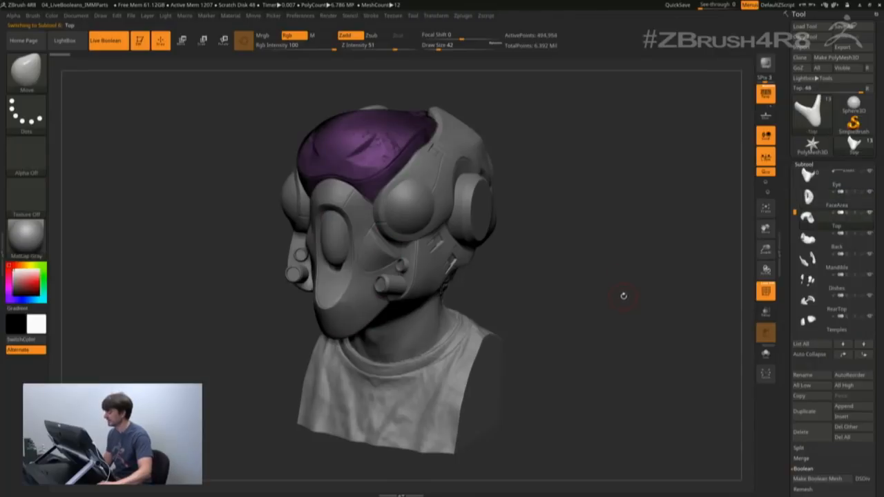
key(Down)
key(Down)
key(Down)
key(Down)
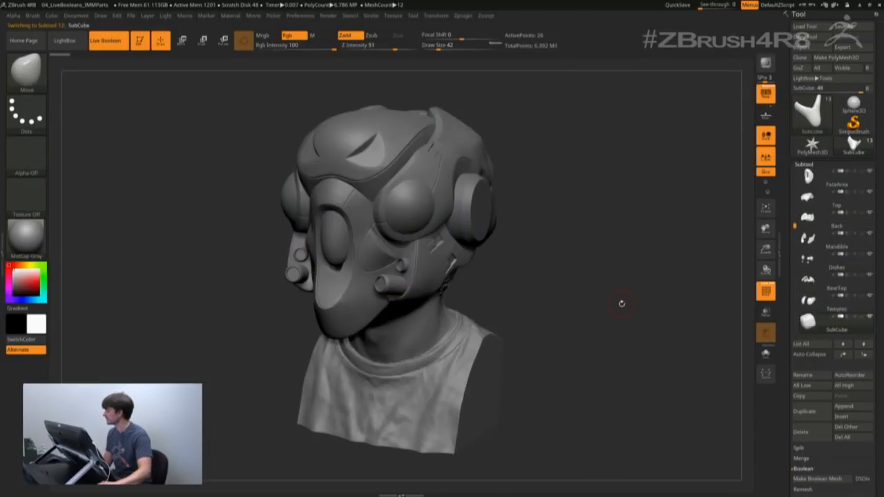
drag(620, 304, 661, 291)
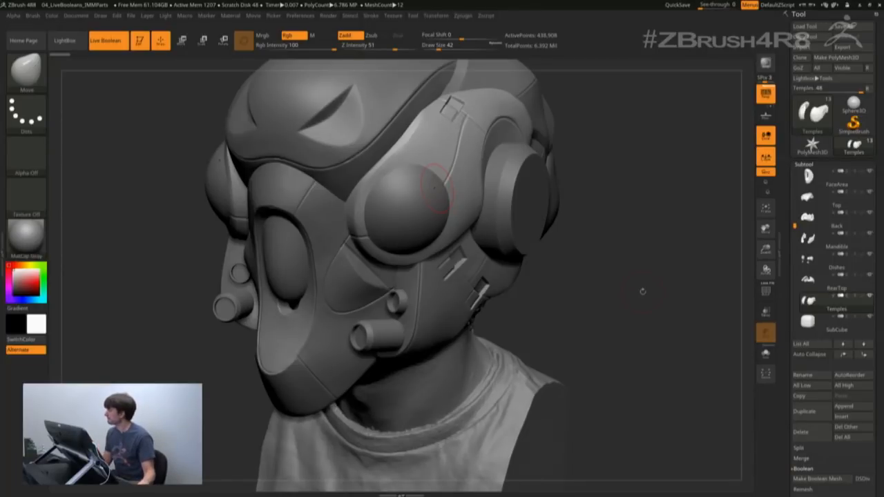
Step: Set the Draw Size to 29 and select the IMM ModelKit brush for adding kit parts to the helmet
alt+drag(639, 301, 630, 291)
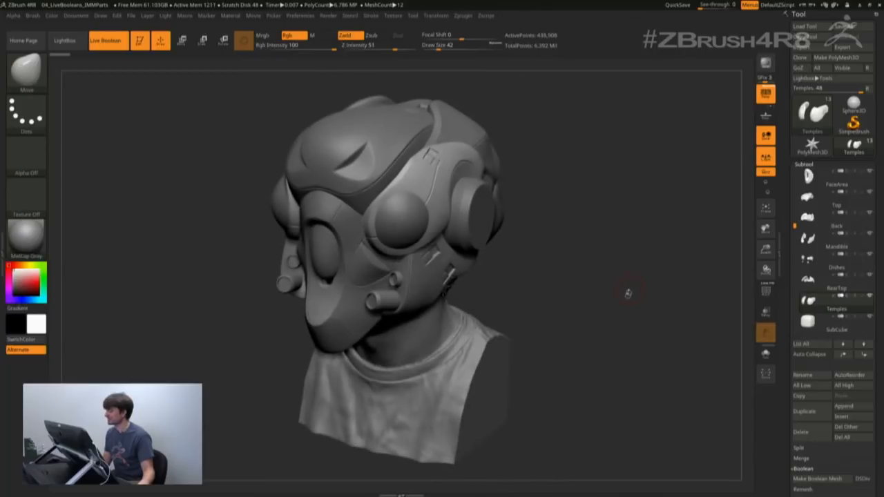
drag(582, 324, 603, 283)
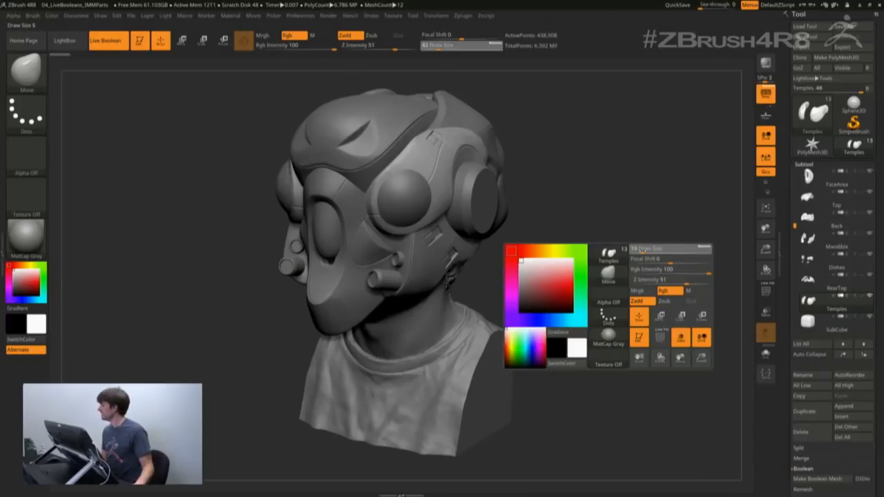
drag(643, 250, 644, 252)
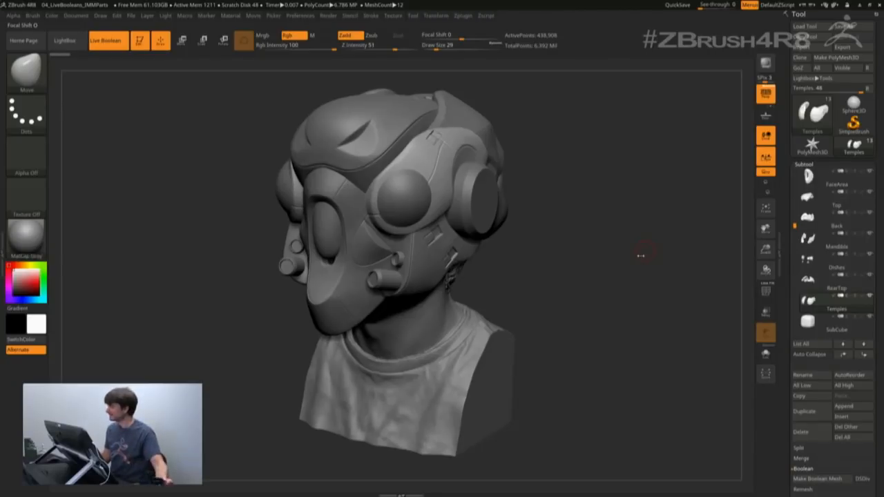
drag(622, 256, 610, 274)
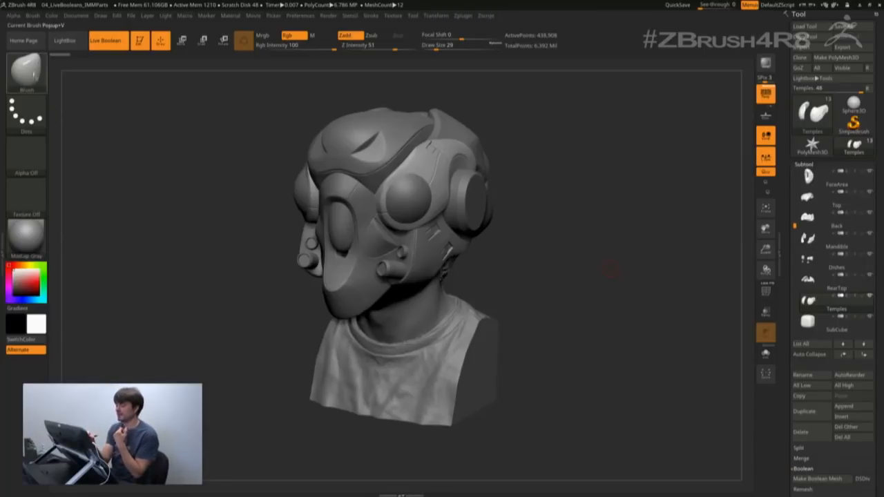
click(26, 69)
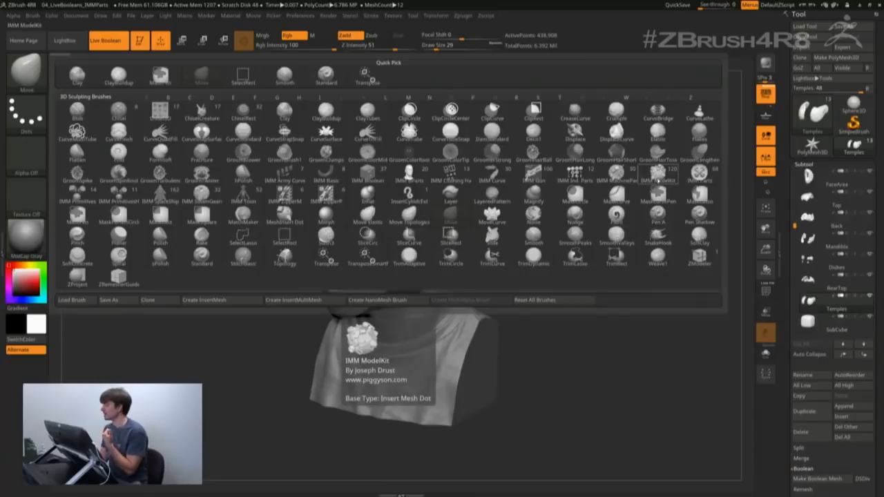
click(658, 178)
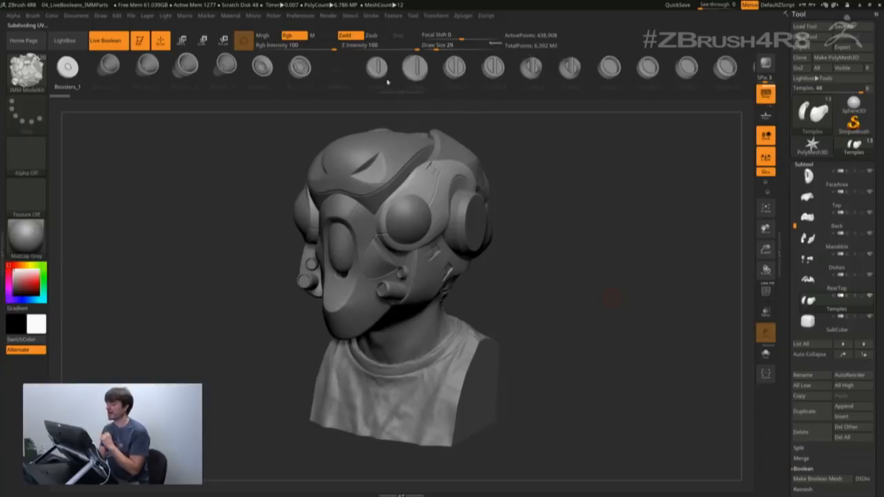
drag(585, 228, 578, 246)
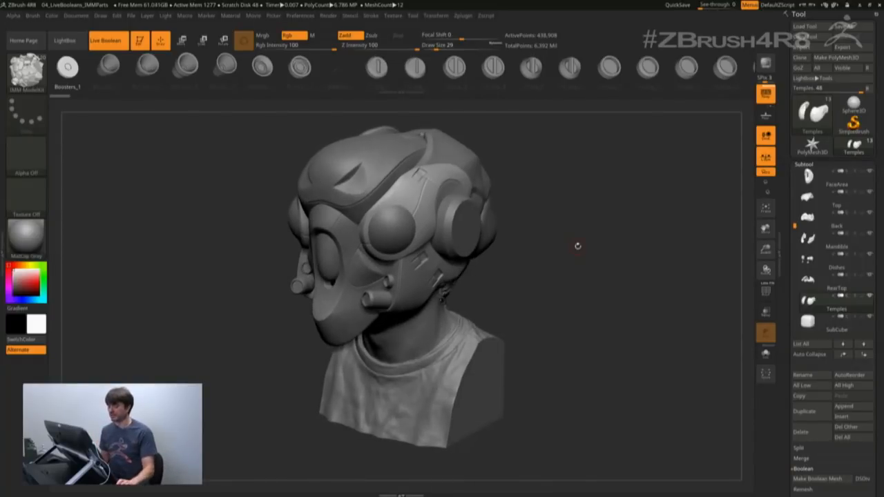
Step: Make SubCube the active subtool, insert the Circular_20 part on the helmet's round ear disc, and turn Live Boolean off
key(ctrl+d)
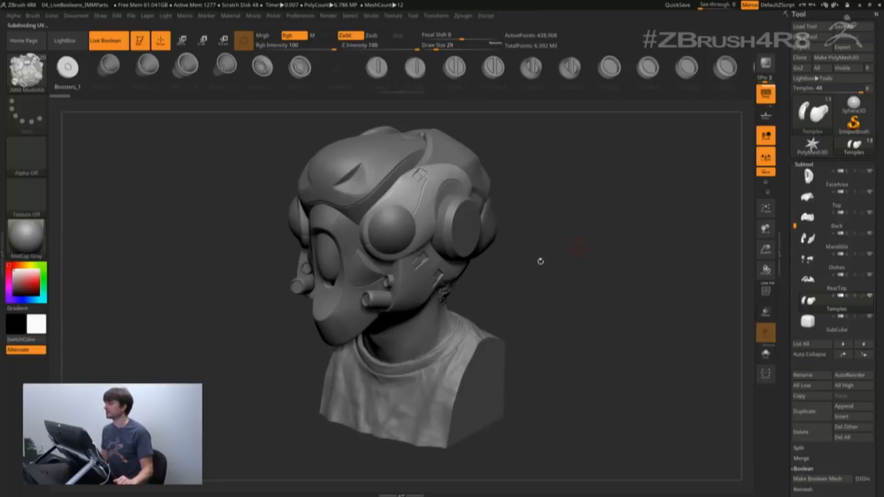
key(m)
key(Escape)
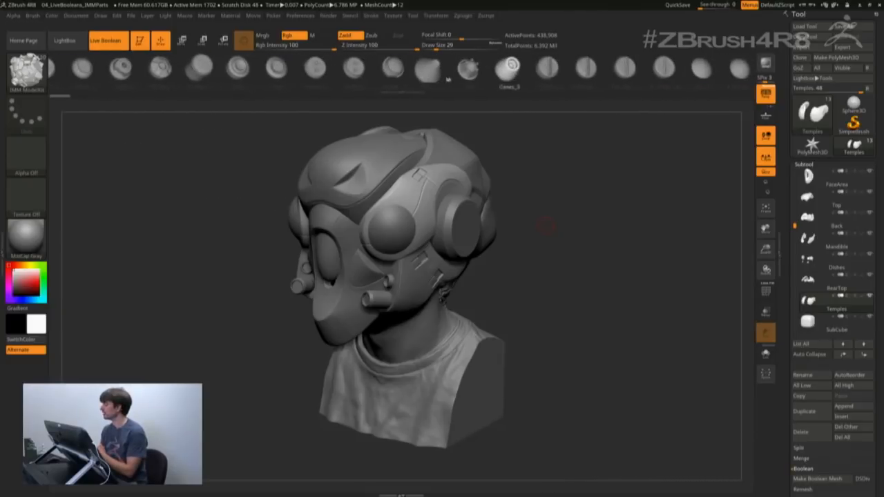
drag(562, 230, 517, 228)
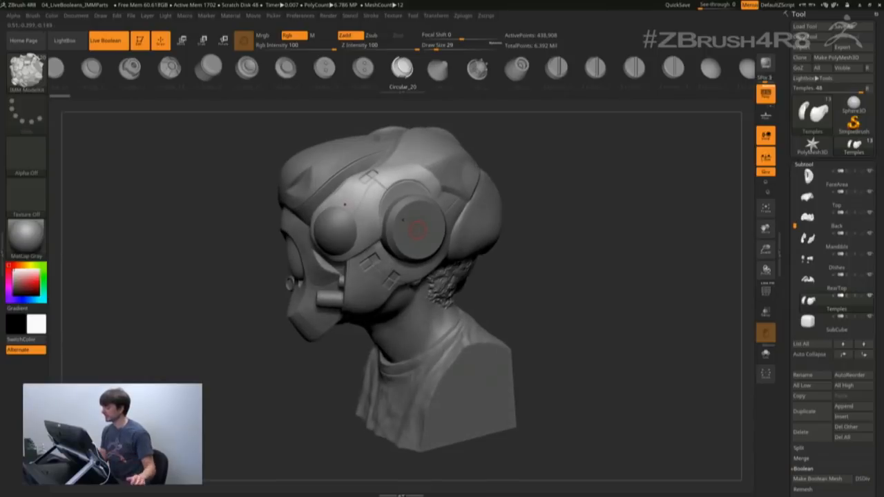
click(418, 231)
alt+click(427, 230)
drag(417, 229, 446, 260)
drag(624, 261, 590, 261)
click(119, 36)
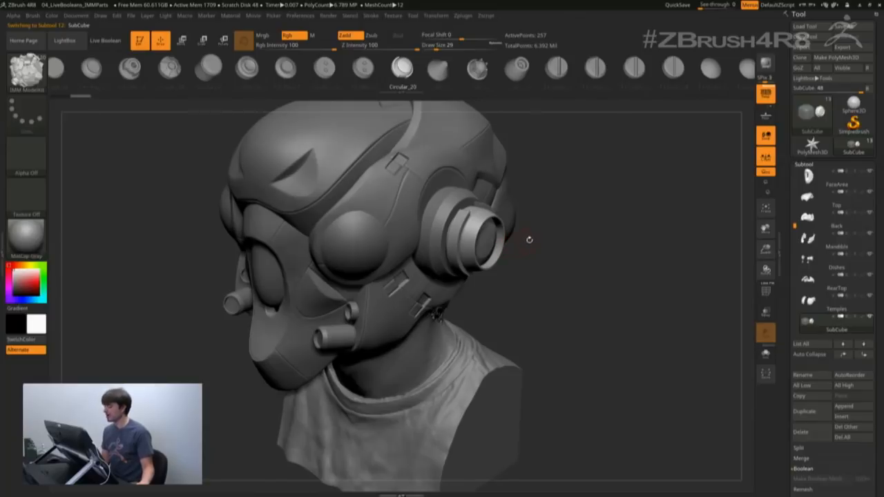
Step: Push the inserted Circular_20 part inward along its axis so it sits in the ear disc
key(w)
drag(495, 246, 485, 243)
drag(608, 282, 586, 284)
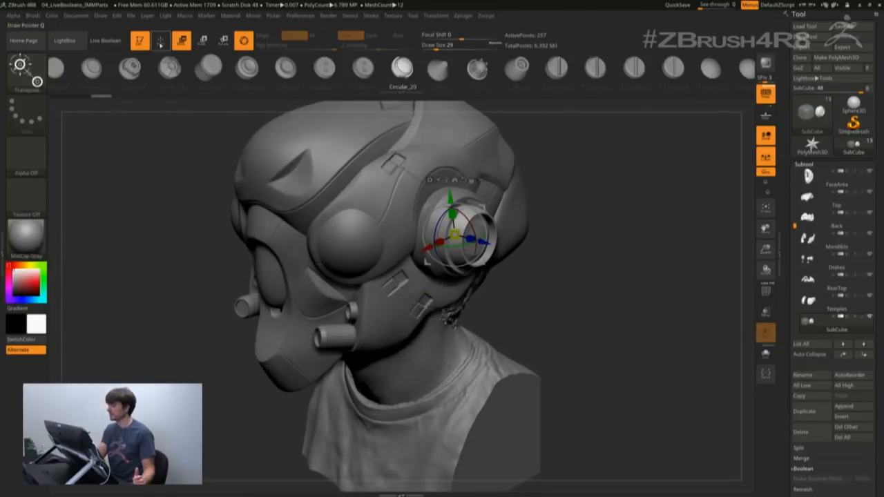
Step: Insert the Fasteners_1 part on the helmet panel above and behind the ear piece
click(161, 41)
click(561, 67)
drag(606, 200, 583, 201)
click(505, 153)
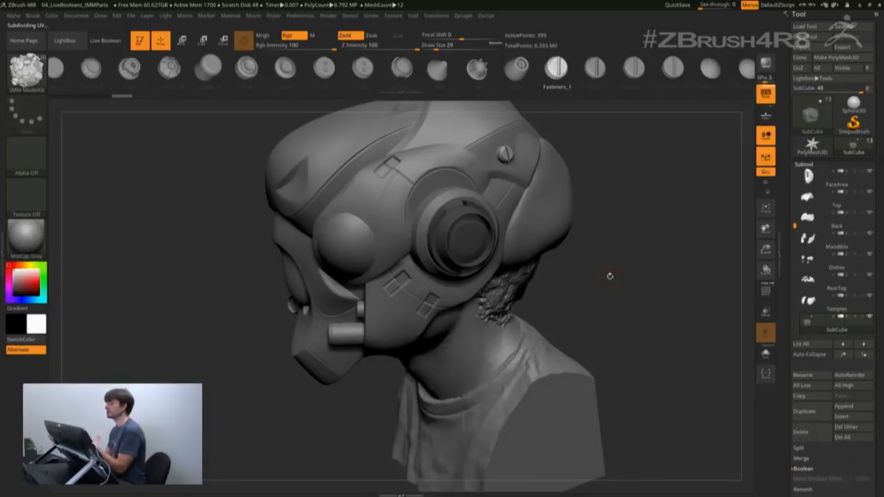
Step: Rescale the inserted fastener uniformly with the gizmo and push it inward along its axis
key(w)
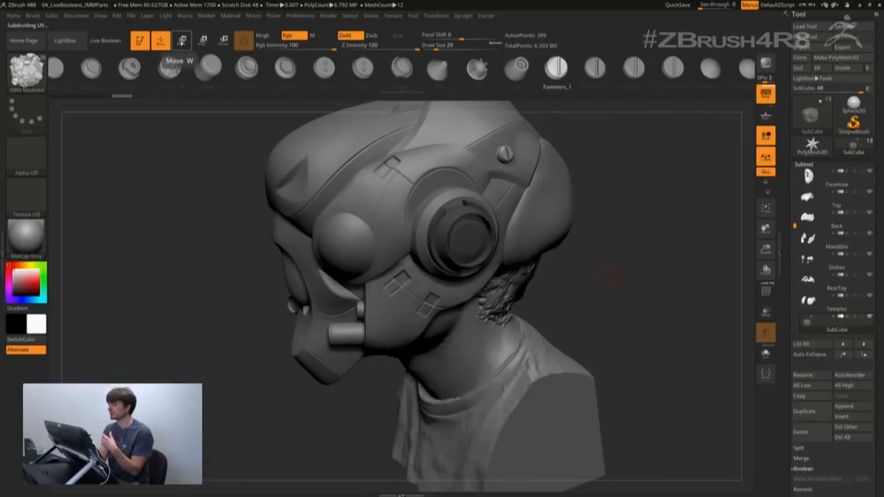
drag(639, 214, 623, 247)
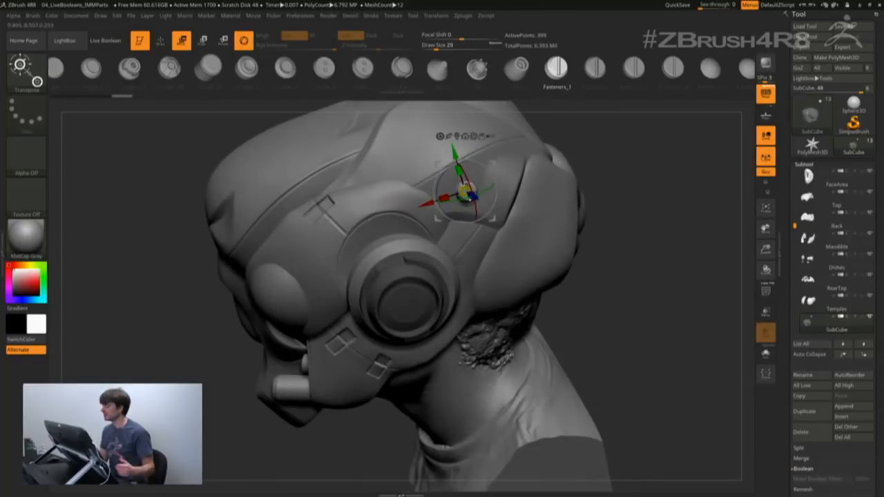
drag(466, 192, 474, 206)
drag(621, 225, 653, 221)
drag(481, 200, 476, 199)
drag(624, 270, 652, 280)
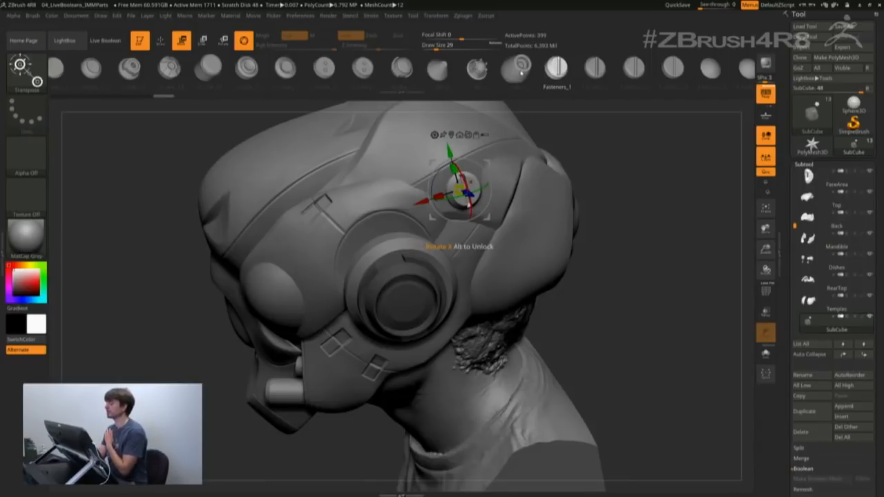
Step: Swap the fastener for Fasteners_21 and shift it slightly outward along its axis
mouse_move(517, 74)
mouse_down()
mouse_move(644, 71)
mouse_move(135, 81)
mouse_up()
drag(527, 78, 222, 86)
mouse_move(502, 70)
mouse_down()
mouse_move(487, 72)
mouse_move(505, 68)
mouse_move(498, 74)
mouse_up()
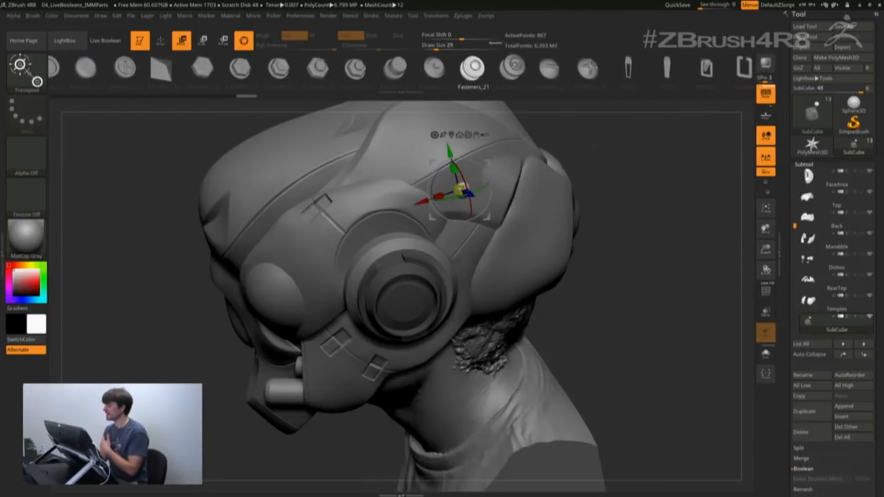
drag(615, 235, 666, 231)
drag(484, 199, 490, 200)
drag(640, 233, 635, 237)
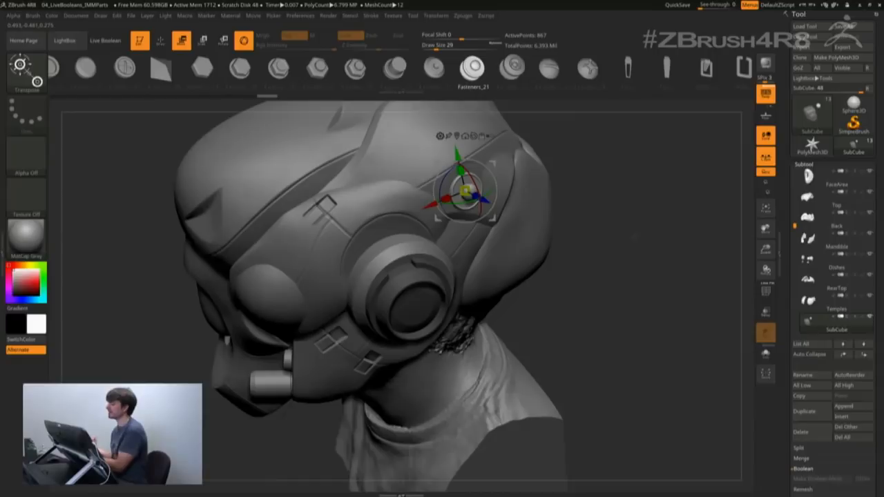
Step: Duplicate the fastener outward along its axis, swap the copy for Fasteners_20, and move and rescale it into the first one
drag(624, 194, 636, 195)
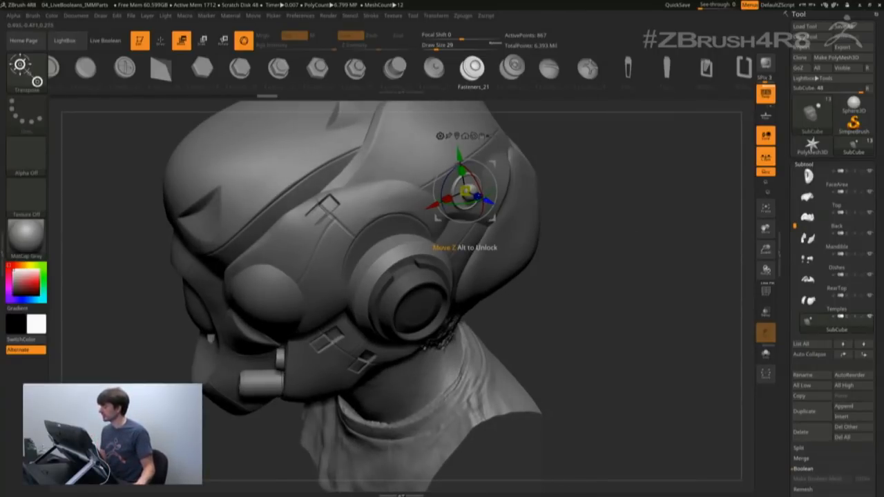
ctrl+drag(488, 201, 502, 205)
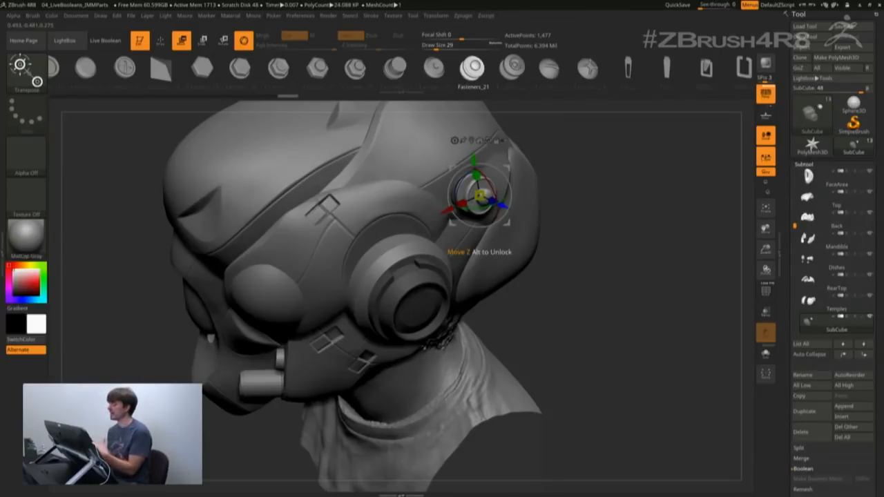
click(441, 74)
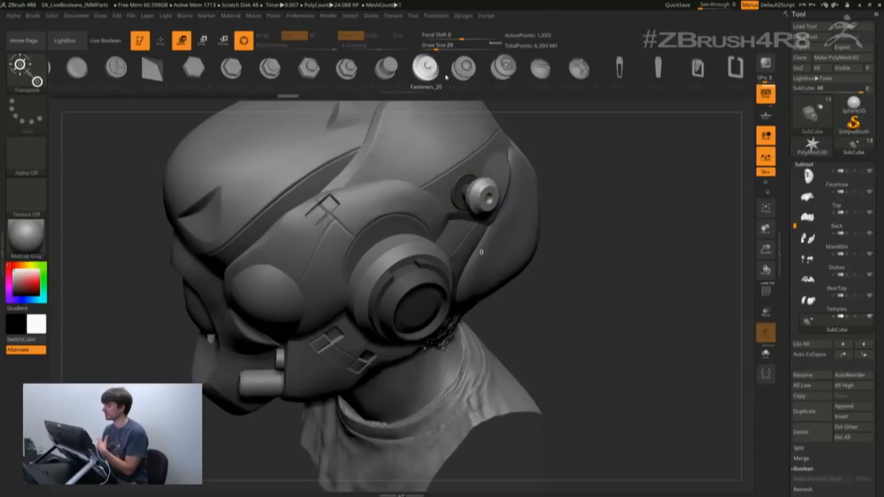
mouse_move(573, 266)
mouse_down()
mouse_move(612, 254)
mouse_move(612, 267)
mouse_up()
drag(516, 204, 500, 201)
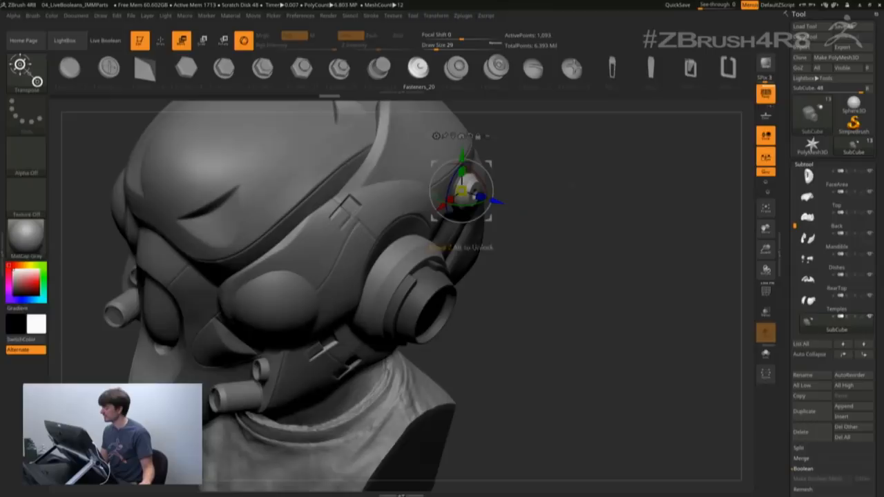
drag(553, 228, 534, 227)
drag(465, 192, 486, 201)
drag(594, 266, 552, 263)
drag(602, 221, 598, 217)
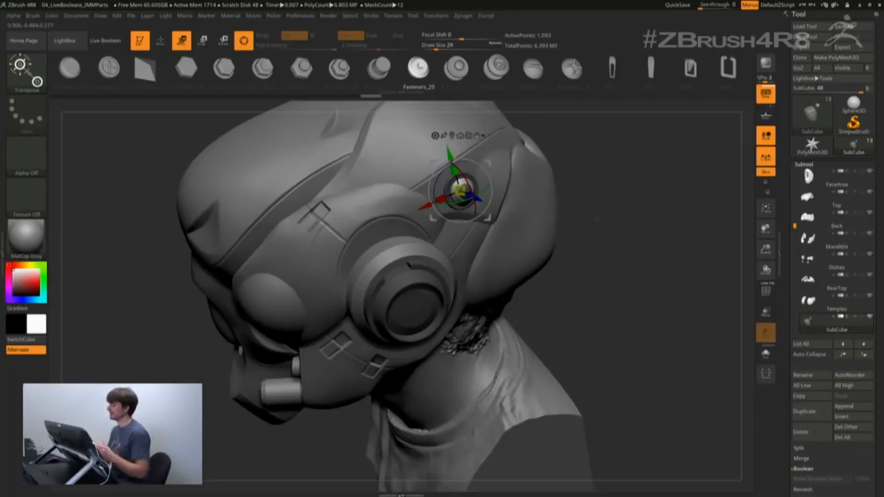
Step: Duplicate the inner fastener outward, swap the copy for Fasteners_23, rescale and push it into the stack, and return to drawing
drag(597, 219, 642, 215)
ctrl+drag(494, 203, 506, 205)
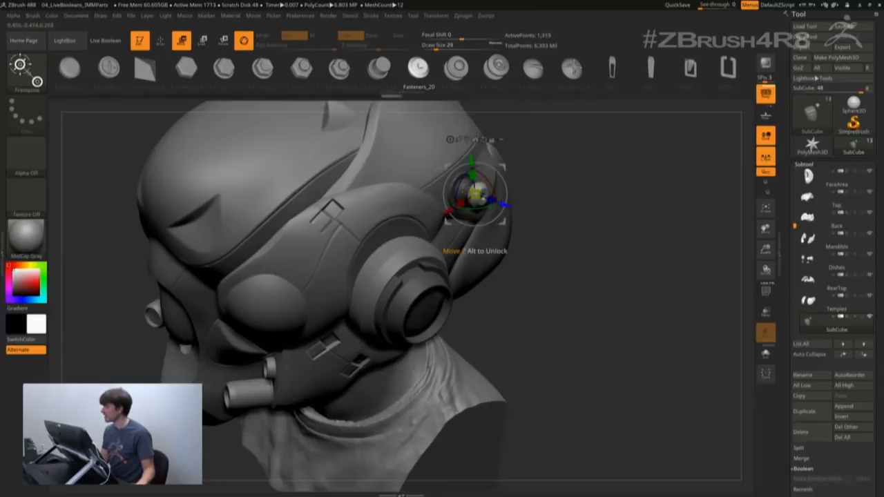
click(533, 69)
drag(608, 181, 552, 184)
drag(476, 194, 474, 204)
drag(608, 201, 601, 255)
drag(496, 198, 463, 195)
mouse_move(626, 276)
alt+mouse_down()
mouse_move(636, 231)
mouse_move(612, 256)
mouse_move(632, 262)
mouse_move(617, 262)
alt+mouse_up()
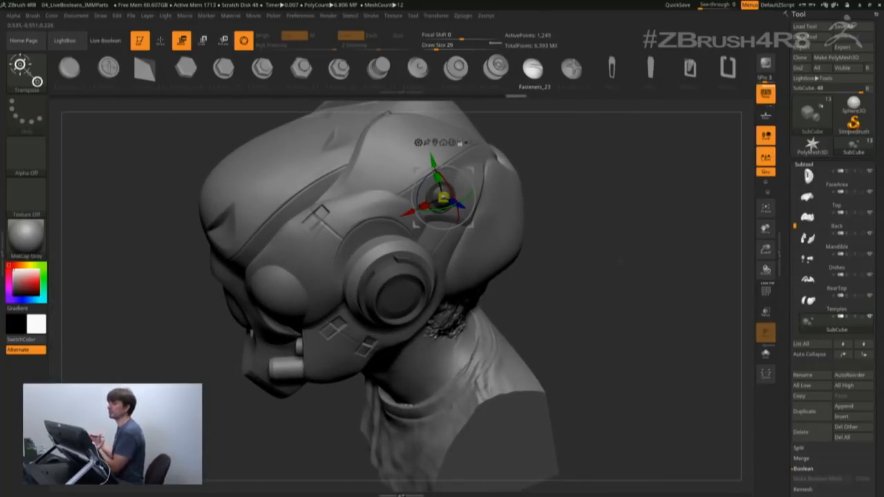
mouse_move(621, 259)
mouse_down()
mouse_move(599, 255)
mouse_move(600, 247)
mouse_move(623, 248)
mouse_move(620, 279)
mouse_up()
click(163, 42)
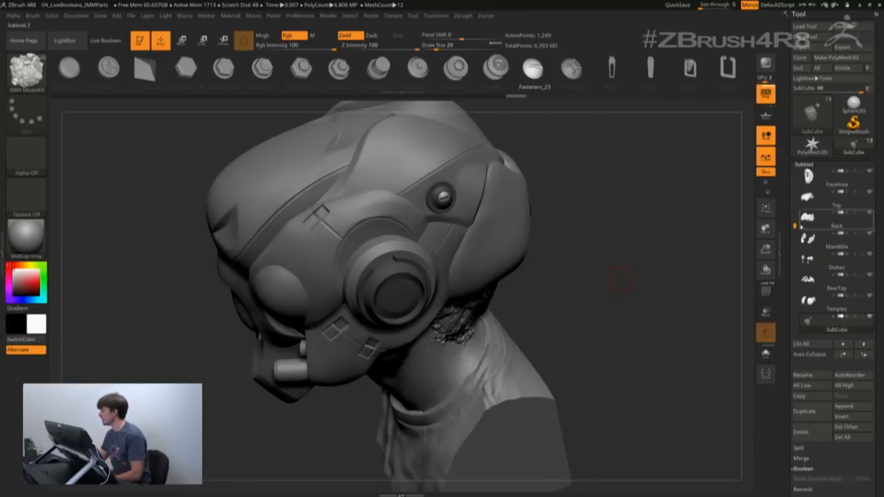
Step: Append a Cube3D as a new subtool, make it active and frame it
drag(795, 227, 795, 258)
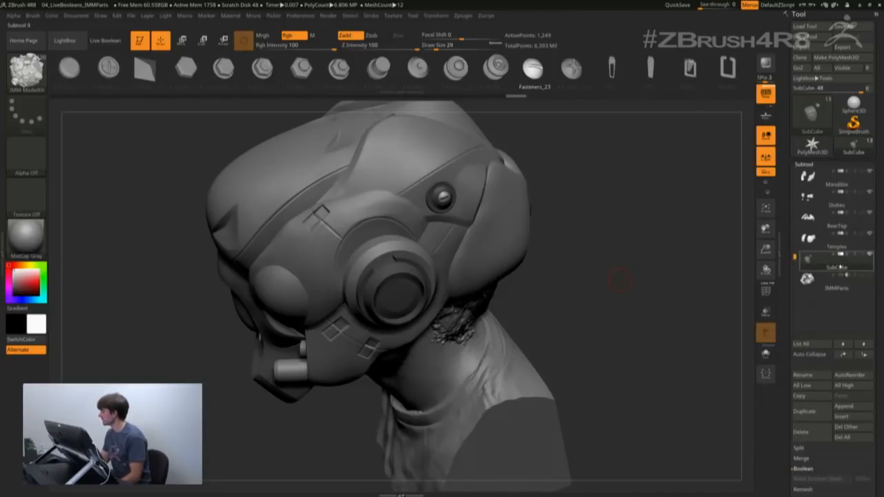
click(843, 407)
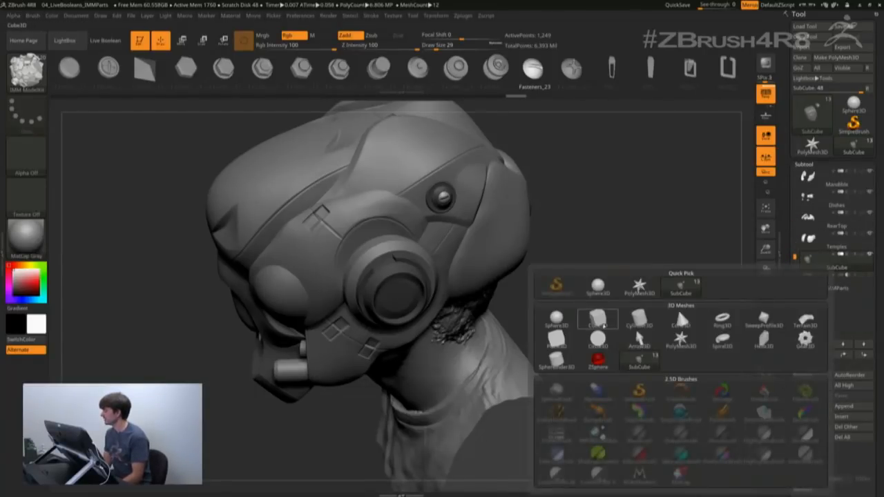
click(599, 319)
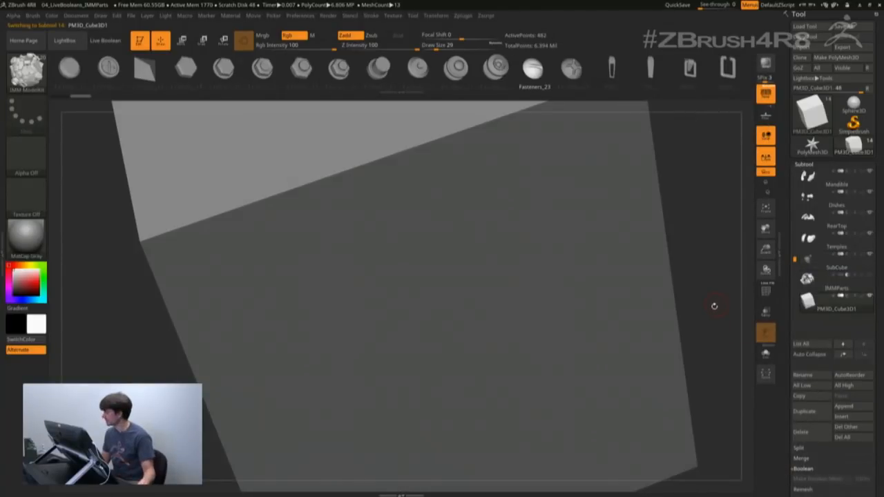
key(f)
Step: Scale the appended cube down until it fits inside the helmeted head, using transparency temporarily to check it
click(202, 40)
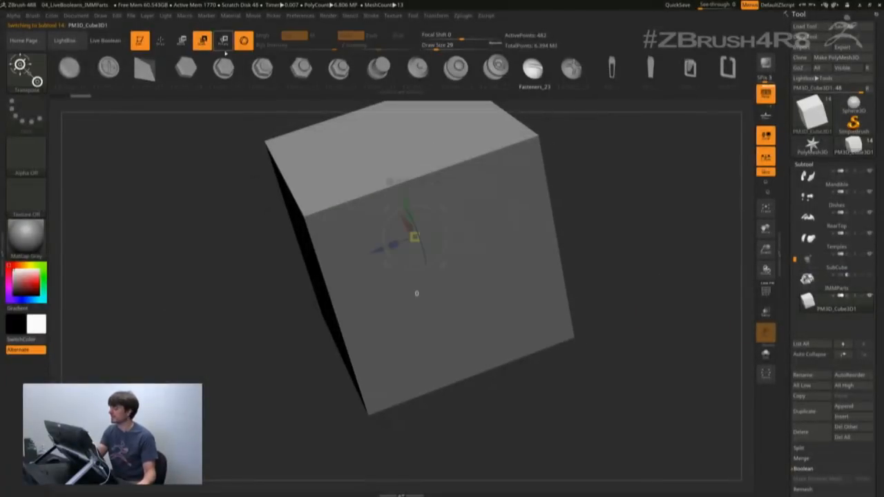
mouse_move(415, 237)
mouse_down()
mouse_move(368, 323)
mouse_move(484, 321)
mouse_up()
alt+drag(587, 297, 594, 352)
drag(698, 311, 642, 304)
click(766, 313)
drag(415, 236, 396, 273)
drag(608, 314, 633, 320)
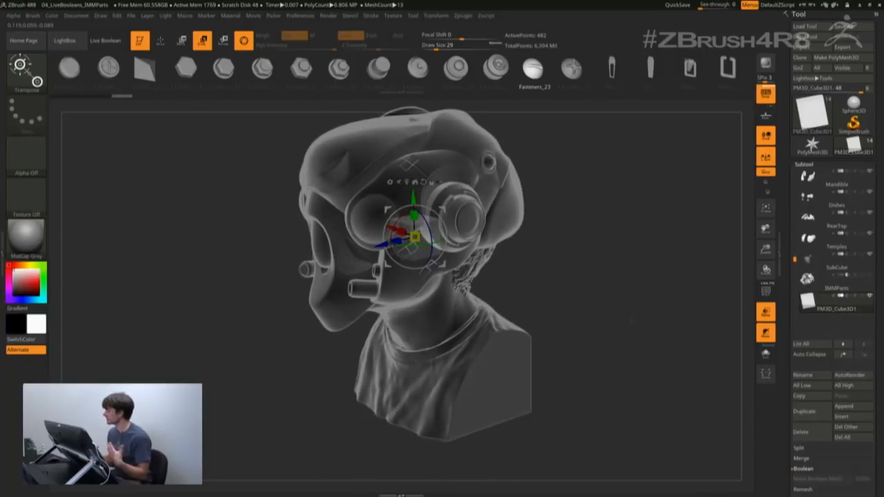
click(767, 314)
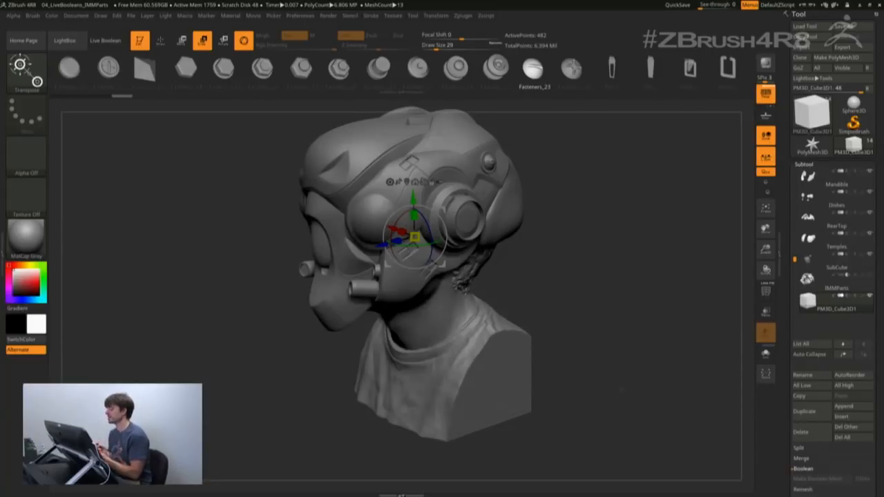
Step: Return to drawing and select the IMM Boolean brush for the cube subtool
click(160, 40)
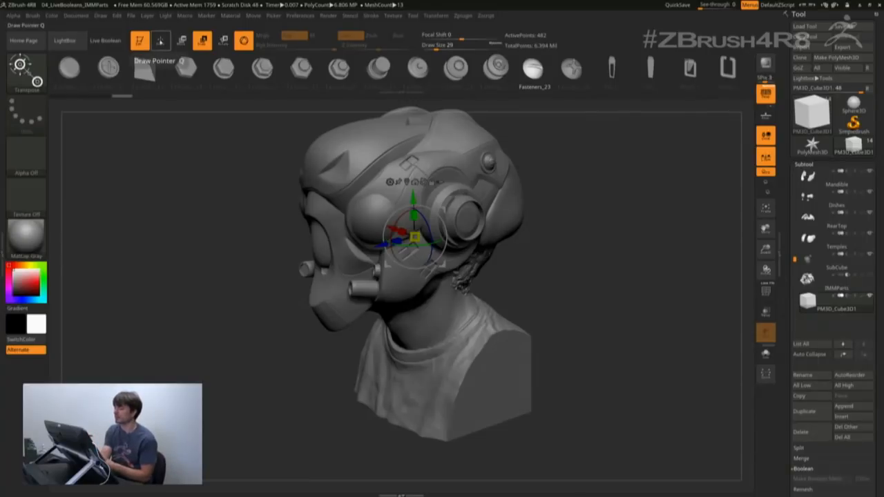
click(28, 74)
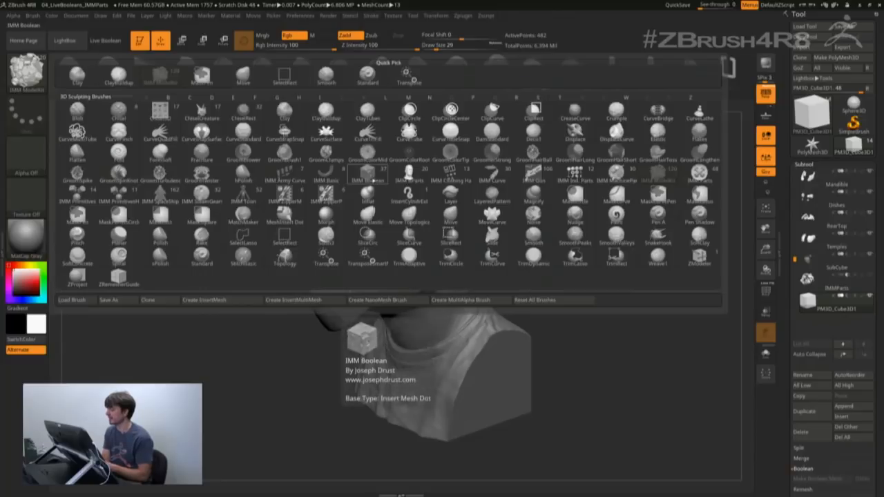
click(375, 178)
drag(649, 320, 630, 272)
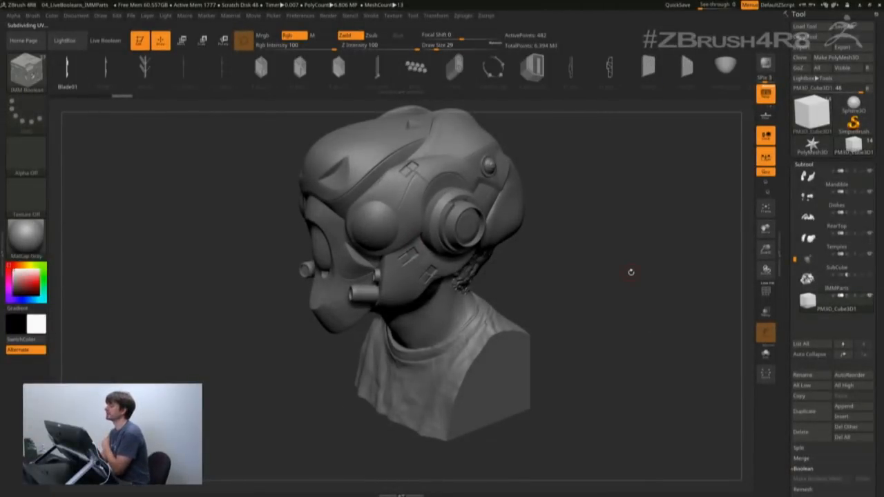
Step: Insert an IndentShallow part on the helmet's temple, then set the cube subtool to subtract with Live Boolean turned on
drag(533, 77, 166, 101)
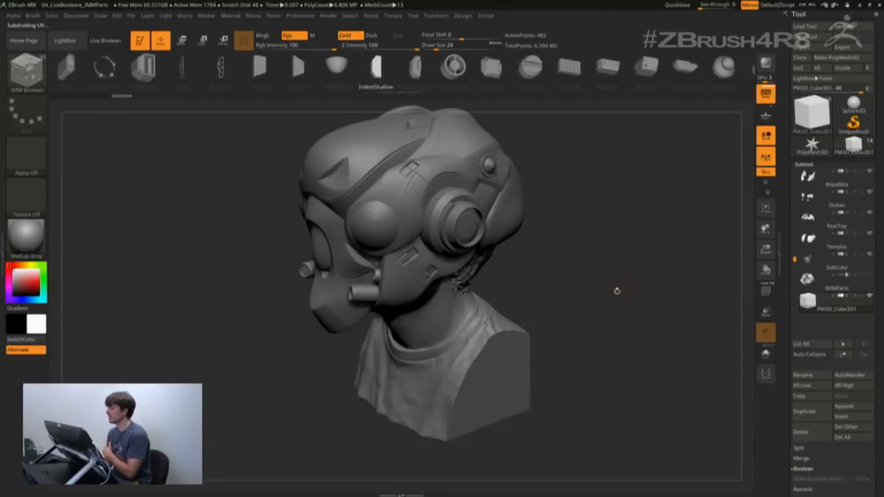
mouse_move(844, 306)
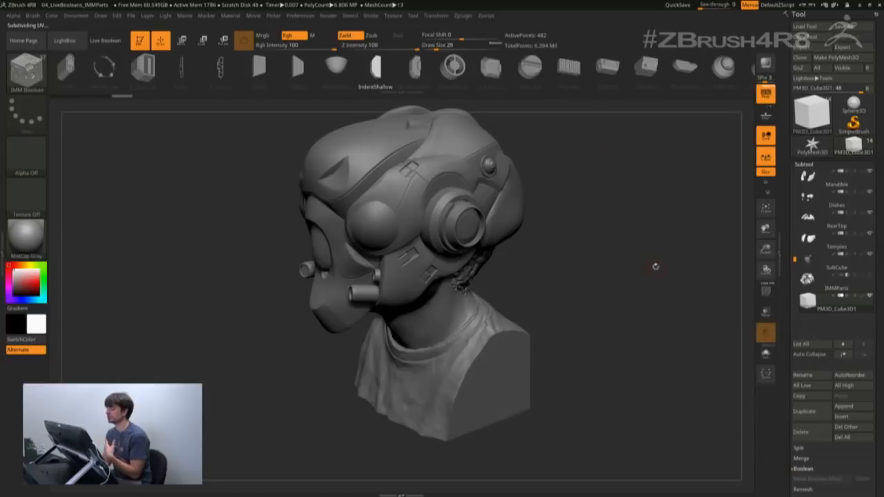
drag(414, 195, 415, 203)
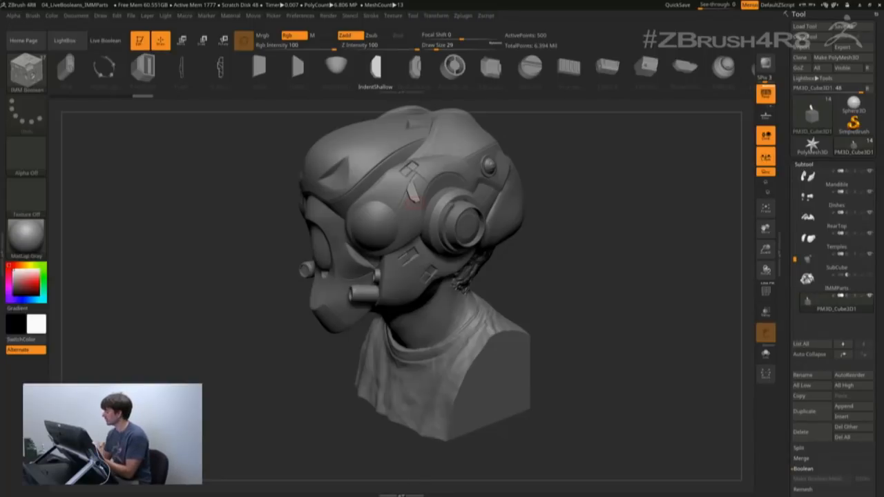
drag(586, 253, 633, 285)
click(107, 40)
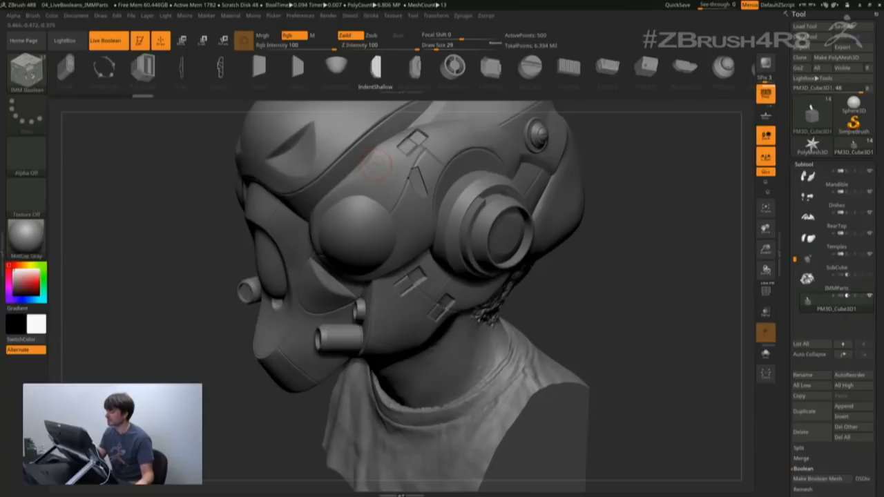
Step: Insert a second IndentShallow cut beside the first on the temple and undo both inserts
drag(375, 163, 387, 150)
drag(636, 316, 641, 304)
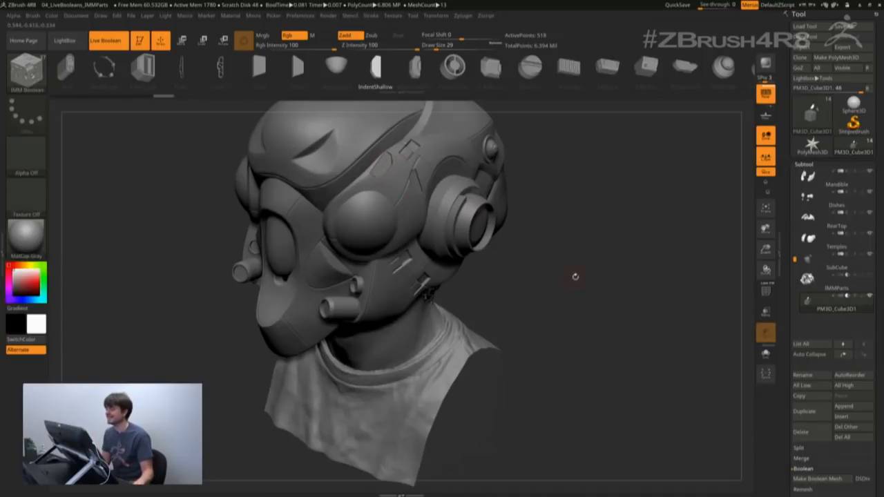
key(ctrl)
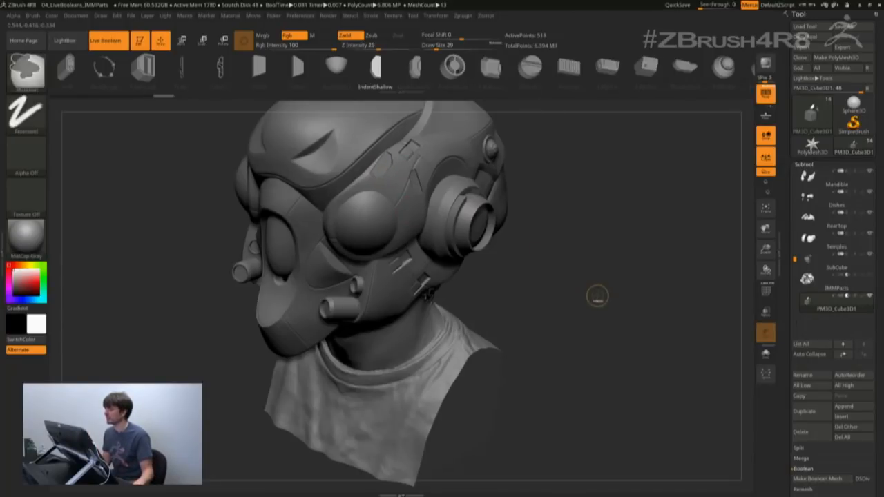
drag(587, 293, 618, 219)
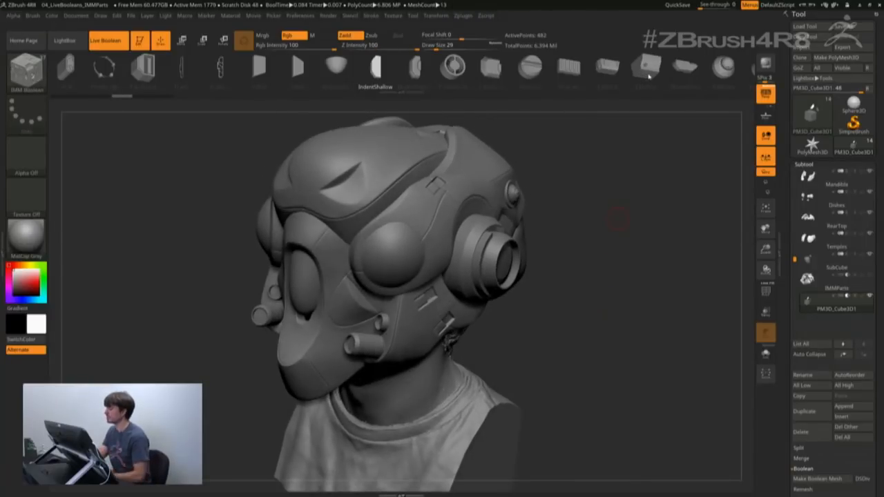
Step: Choose the BallRadar part and insert it at the centre of the helmet's large eye dome
drag(645, 67, 510, 84)
click(597, 68)
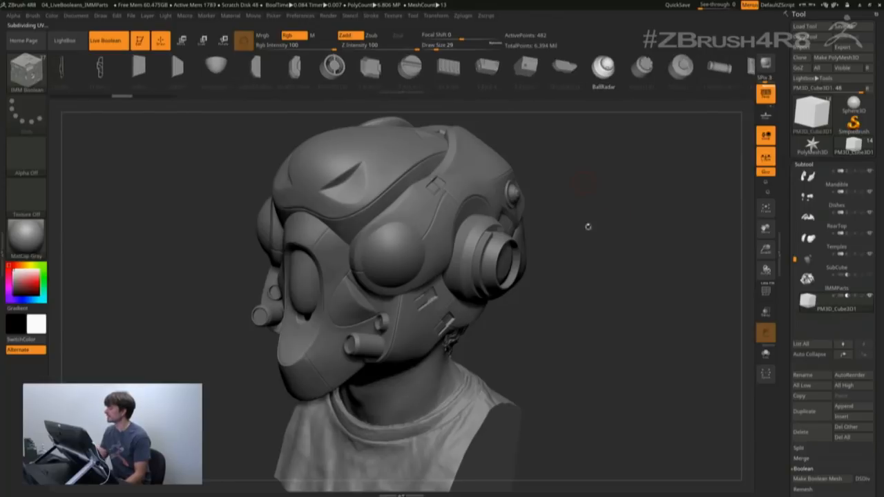
drag(613, 322, 610, 313)
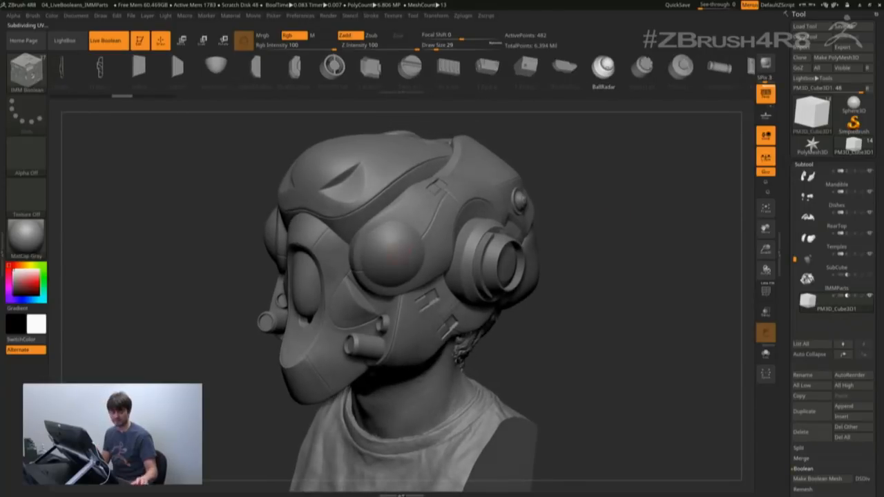
drag(583, 222, 636, 232)
drag(394, 255, 413, 273)
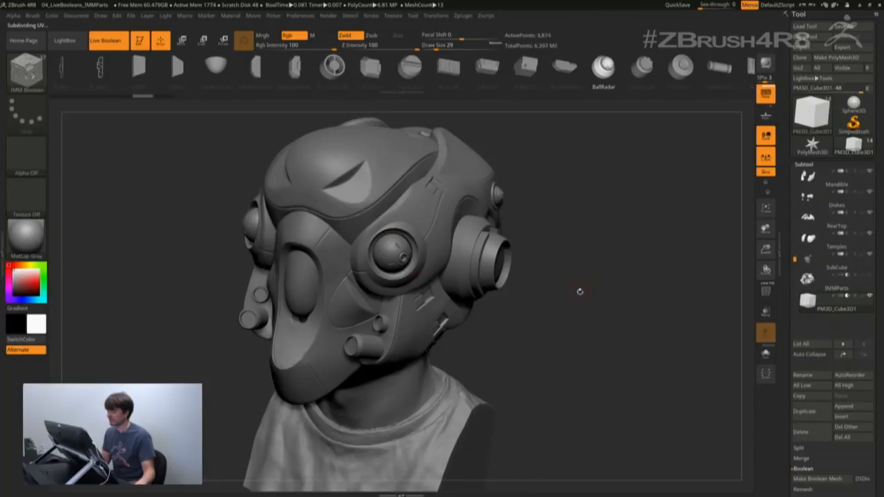
Step: Adjust the inserted BallRadar's placement in the eye dome with the gizmo and return to drawing
key(d)
click(480, 163)
drag(616, 276, 603, 265)
key(w)
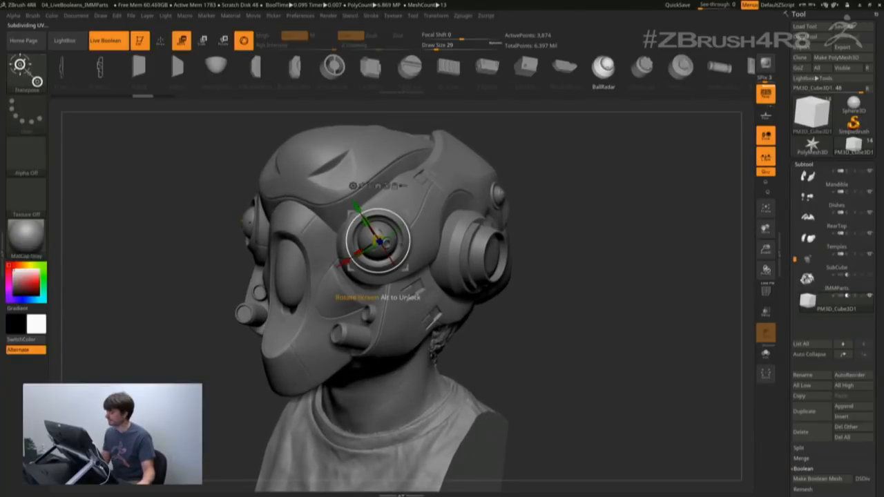
drag(386, 243, 390, 245)
drag(606, 253, 621, 268)
drag(382, 243, 385, 245)
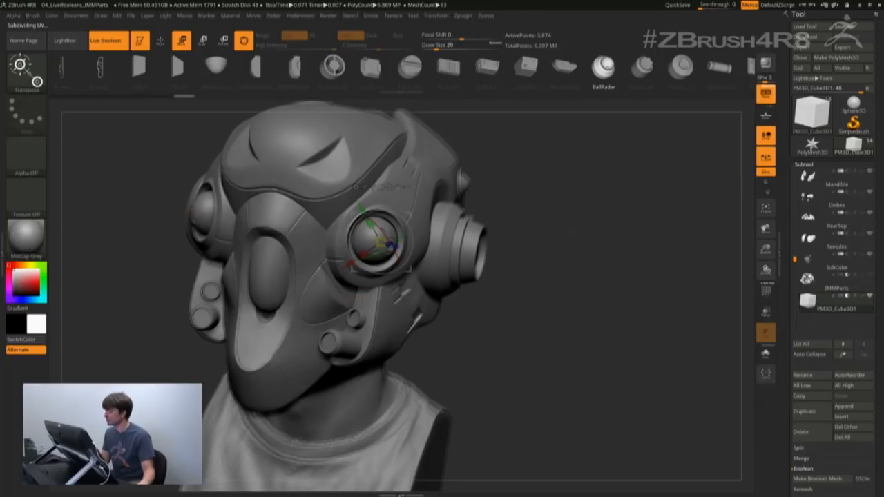
drag(600, 253, 631, 254)
drag(391, 247, 389, 244)
drag(615, 253, 546, 248)
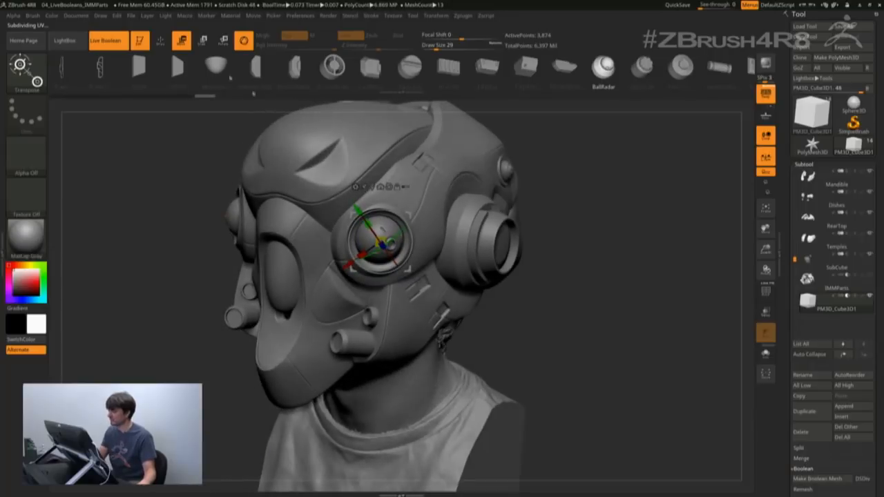
click(159, 40)
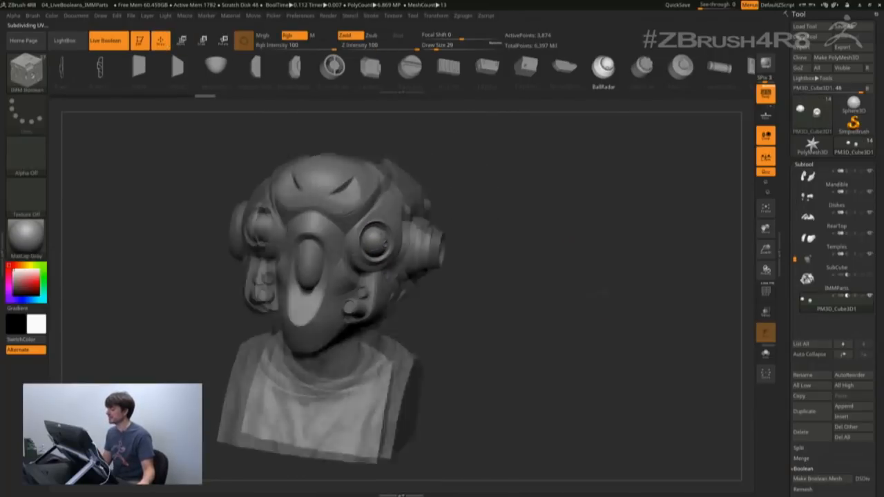
Step: Insert a Hemisphere part on the mask above the nose and a Switch part on its lower cheek
drag(600, 306, 534, 295)
mouse_move(606, 347)
mouse_down()
mouse_move(522, 337)
mouse_move(608, 347)
mouse_up()
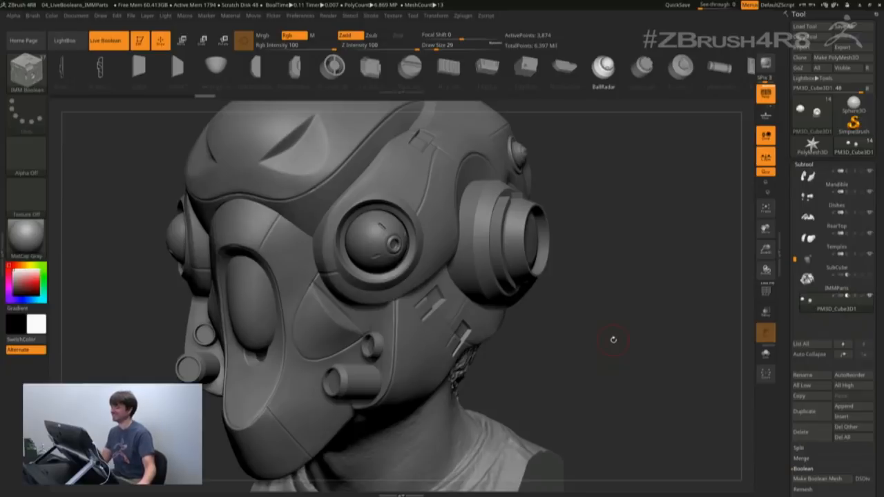
key(f)
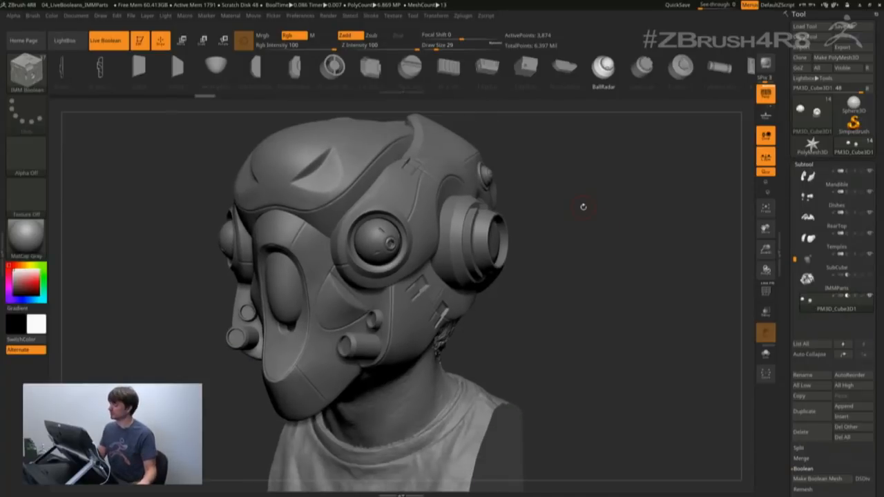
mouse_move(594, 213)
mouse_down()
mouse_move(595, 228)
mouse_move(601, 219)
mouse_up()
drag(313, 228, 319, 215)
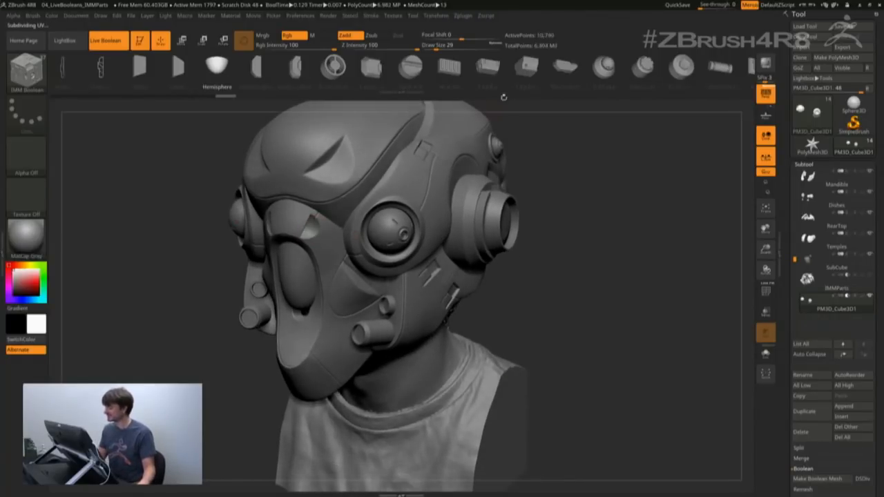
scroll(503, 72, down, 6)
click(500, 69)
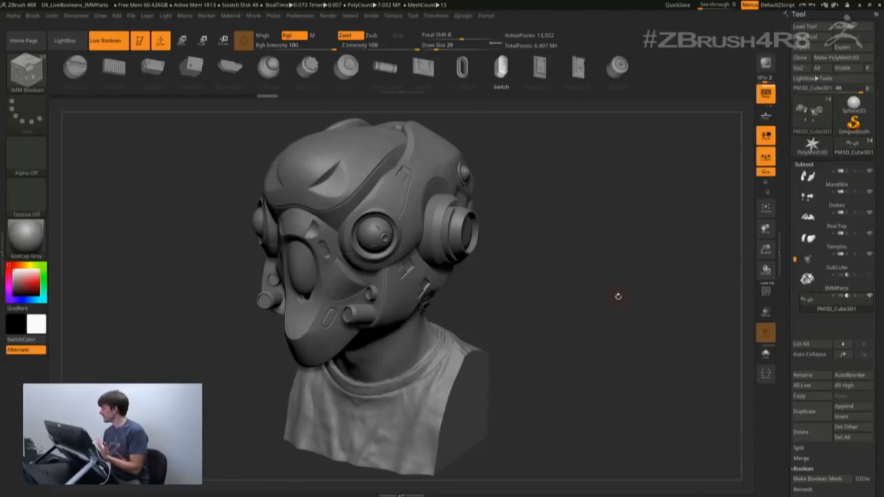
Step: Hide the practice insert subtools and make the finished IMMParts subtool visible and active
click(868, 293)
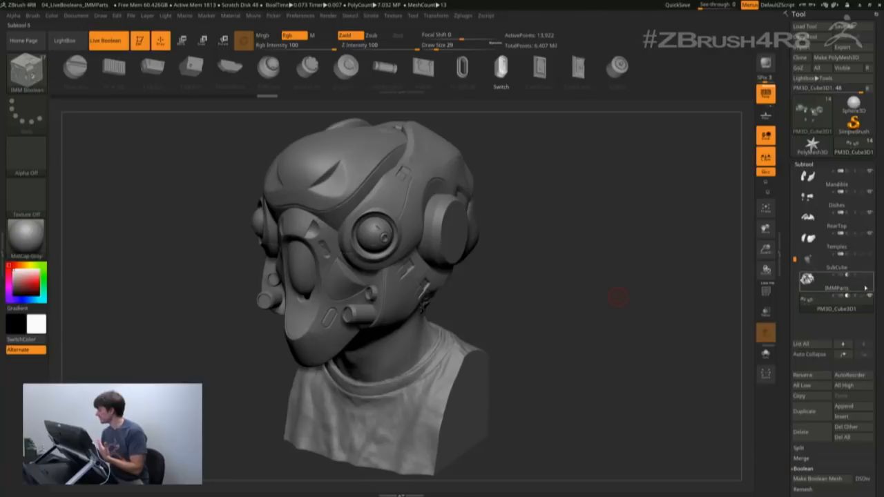
drag(603, 316, 624, 320)
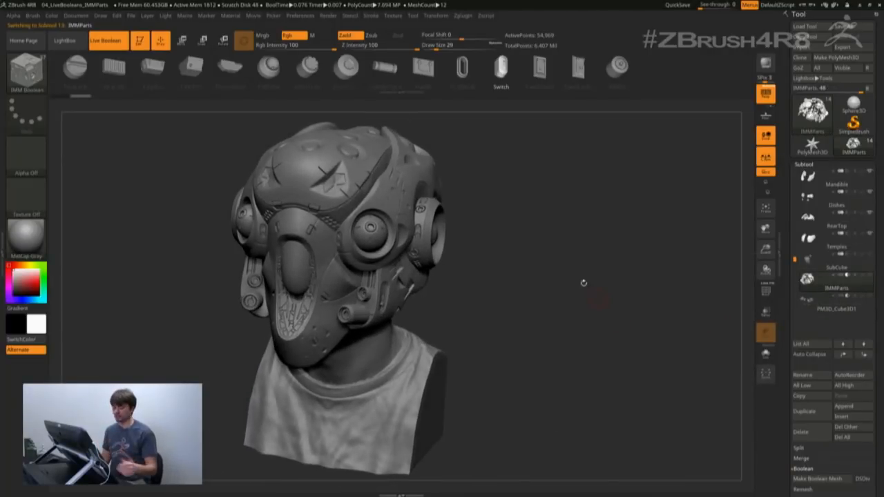
mouse_move(569, 268)
alt+mouse_down()
mouse_move(567, 294)
mouse_move(532, 291)
mouse_move(565, 276)
alt+mouse_up()
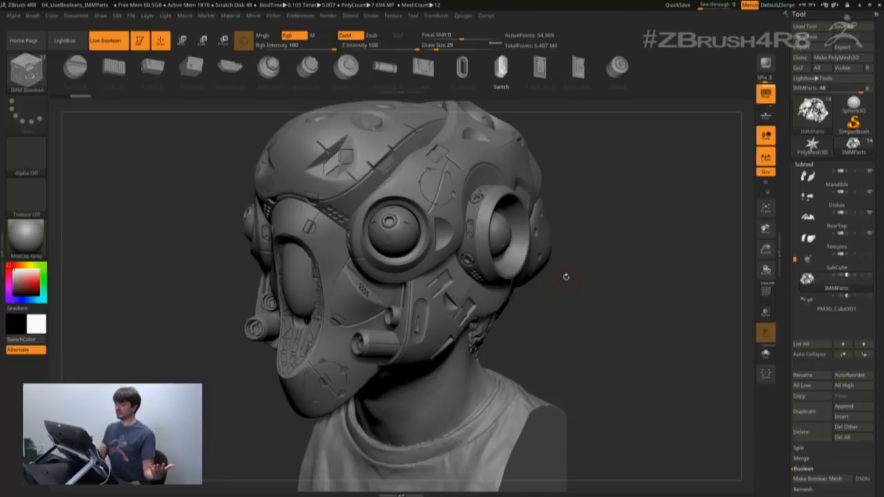
Step: Turn Live Boolean off and on again to compare the raw IMM parts with their Boolean cuts
click(106, 41)
mouse_move(649, 300)
alt+mouse_down()
mouse_move(644, 277)
mouse_move(612, 311)
mouse_move(666, 306)
mouse_move(656, 312)
alt+mouse_up()
click(106, 41)
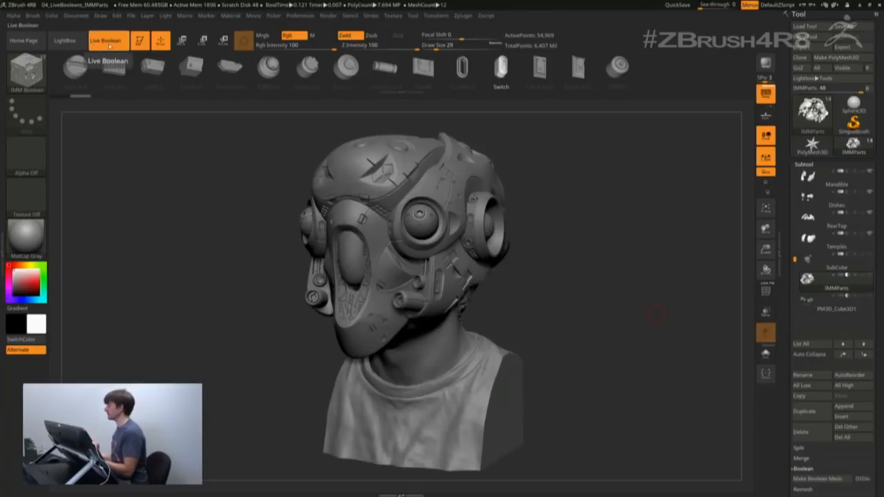
Step: Enable DSDiv and make the Boolean mesh from the helmet's subtools
drag(786, 408, 784, 145)
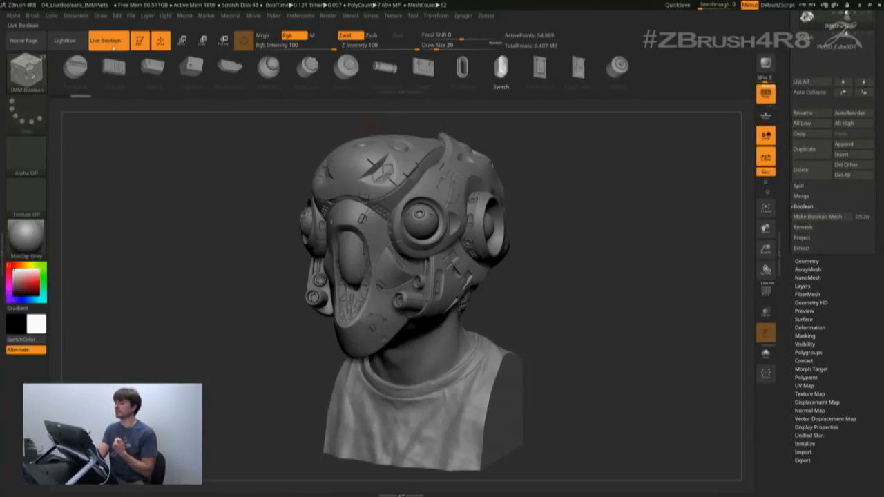
click(862, 217)
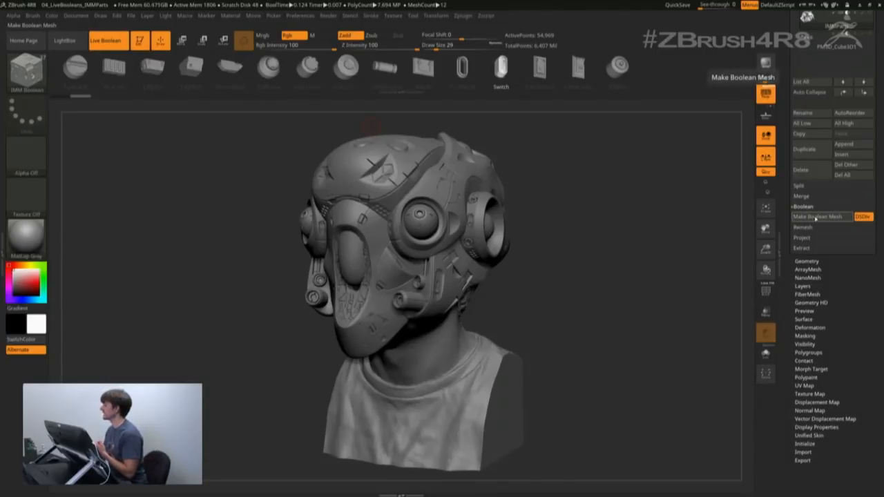
click(819, 217)
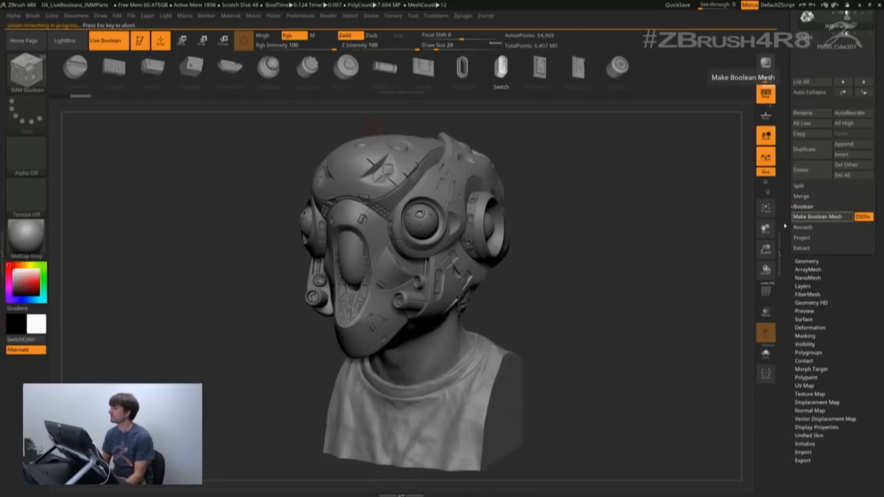
Step: Switch to the generated UMesh tool and select its UMesh_Eye subtool
drag(784, 225, 790, 313)
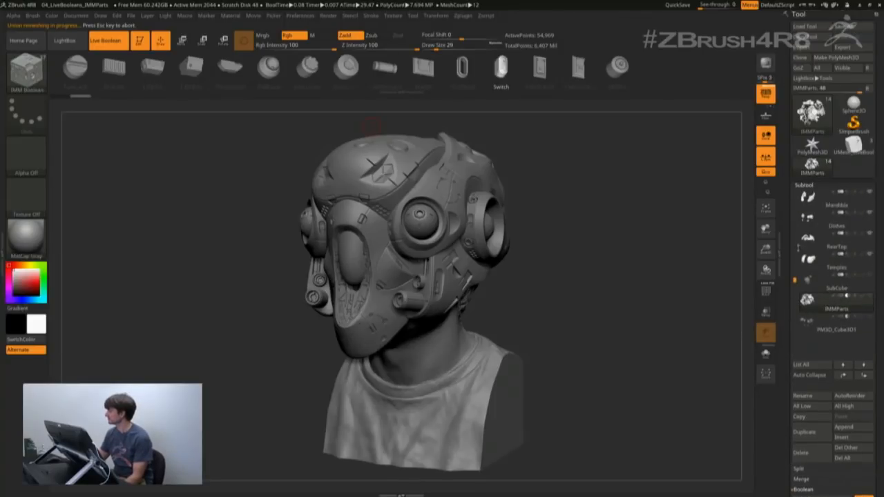
click(853, 146)
click(848, 237)
drag(630, 316, 610, 261)
alt+drag(585, 156, 583, 193)
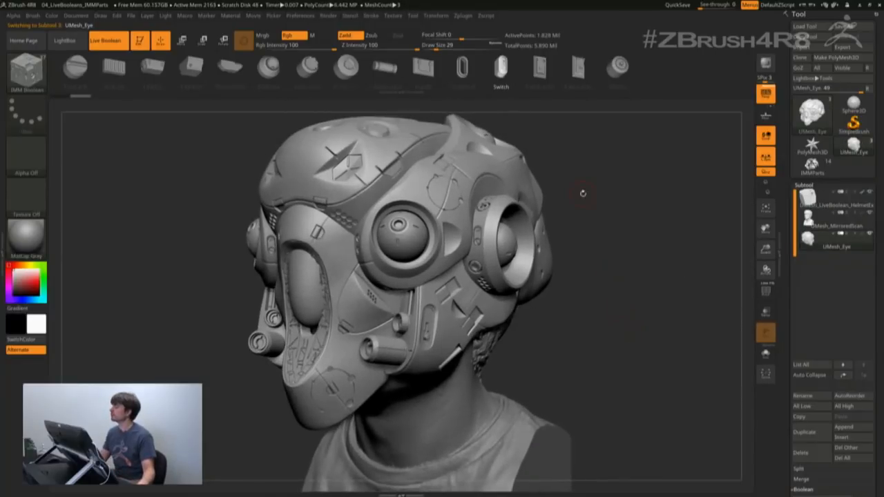
Step: Turn on polyframe and examine the merged helmet's polygroups and wireframe around the mask, eye domes and ear dishes
drag(637, 266, 578, 389)
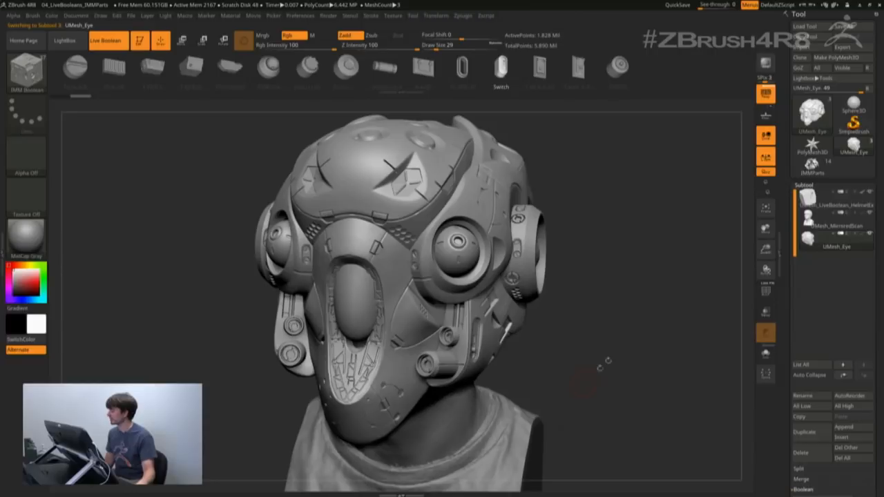
click(766, 291)
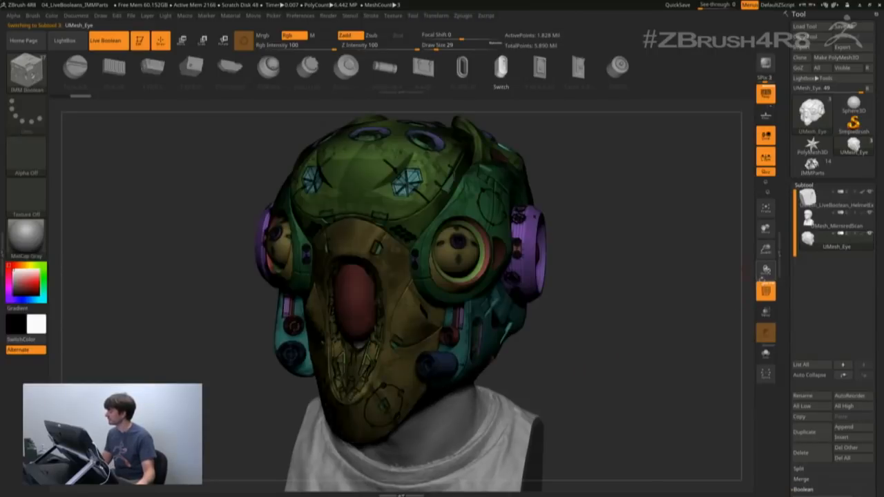
click(762, 284)
mouse_move(651, 316)
mouse_down()
mouse_move(683, 318)
mouse_move(646, 321)
mouse_up()
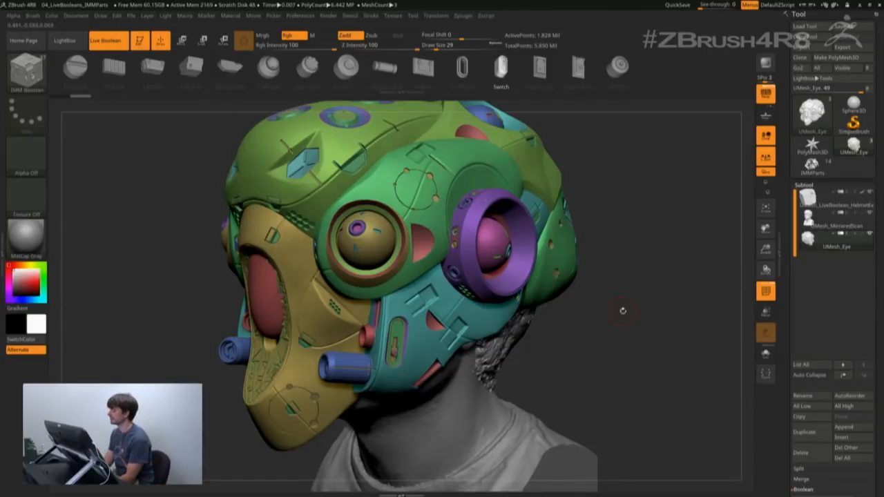
drag(617, 316, 600, 304)
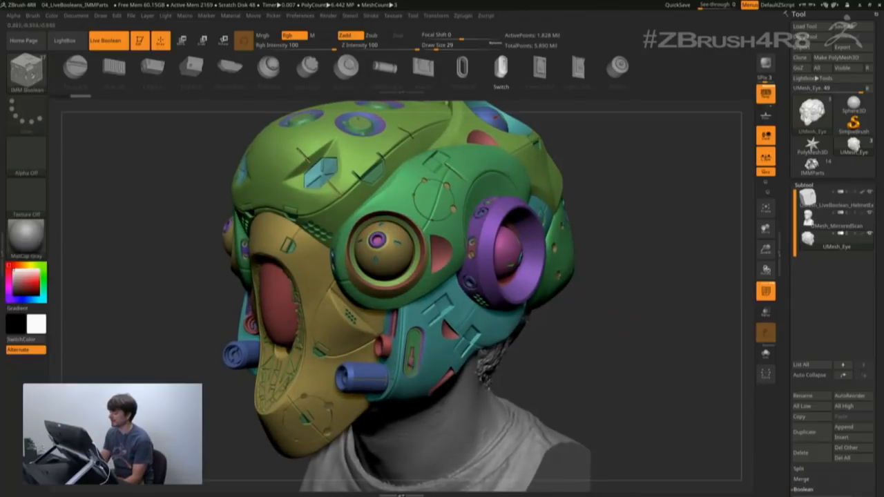
drag(619, 269, 603, 262)
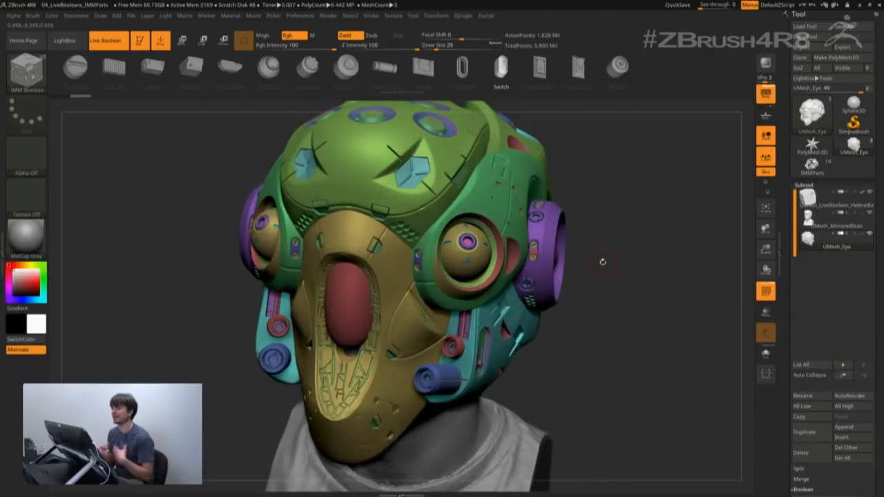
drag(624, 297, 582, 285)
mouse_move(620, 325)
mouse_down()
mouse_move(654, 308)
mouse_move(643, 298)
mouse_move(645, 308)
mouse_up()
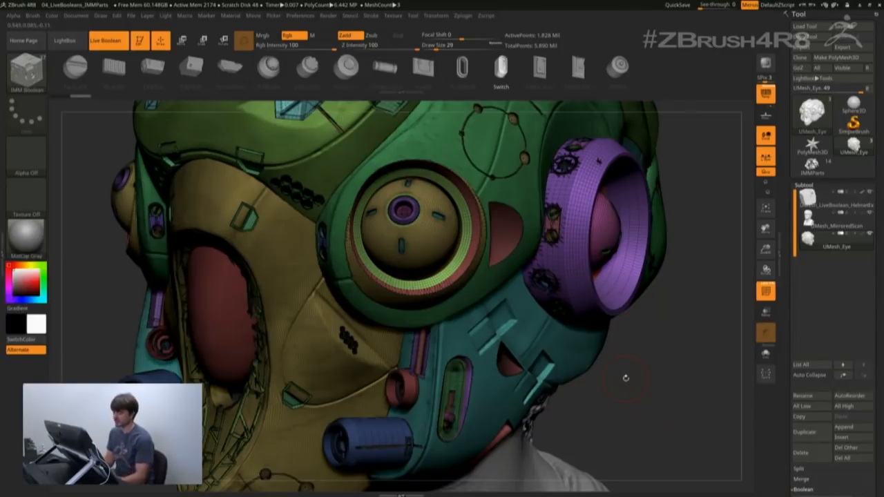
alt+drag(666, 389, 667, 332)
Step: Turn off polyframe, view the head from the front and switch back to the original IMMParts tool
click(766, 291)
drag(628, 364, 702, 356)
alt+drag(631, 407, 637, 353)
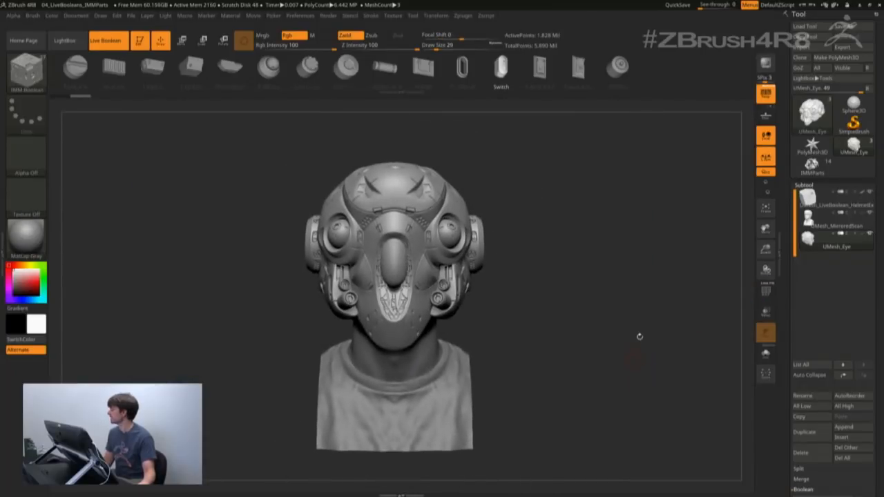
click(813, 167)
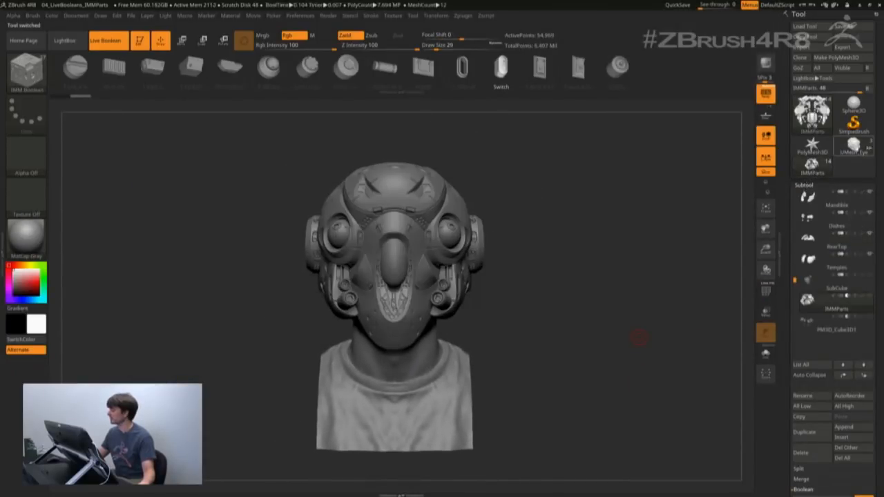
Step: Switch to the UMesh_Eye tool, and open the 05_LiveBooleans_3DPrinting project without saving the current changes
click(855, 145)
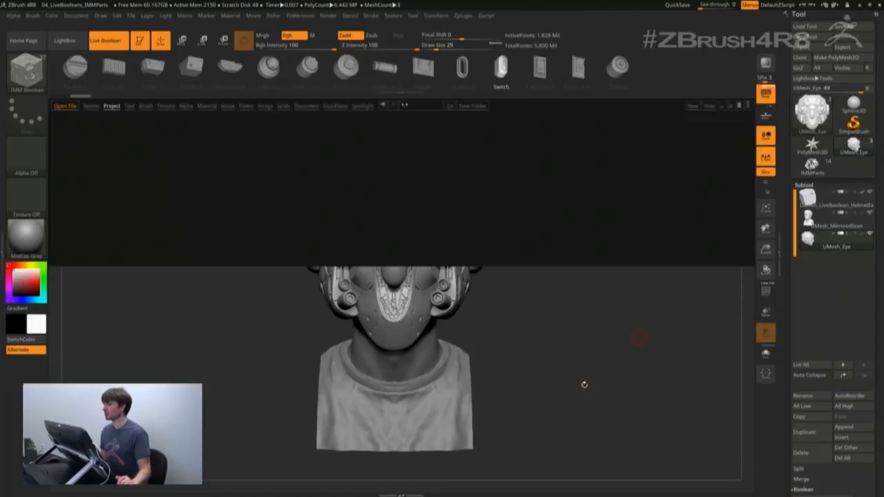
double_click(109, 227)
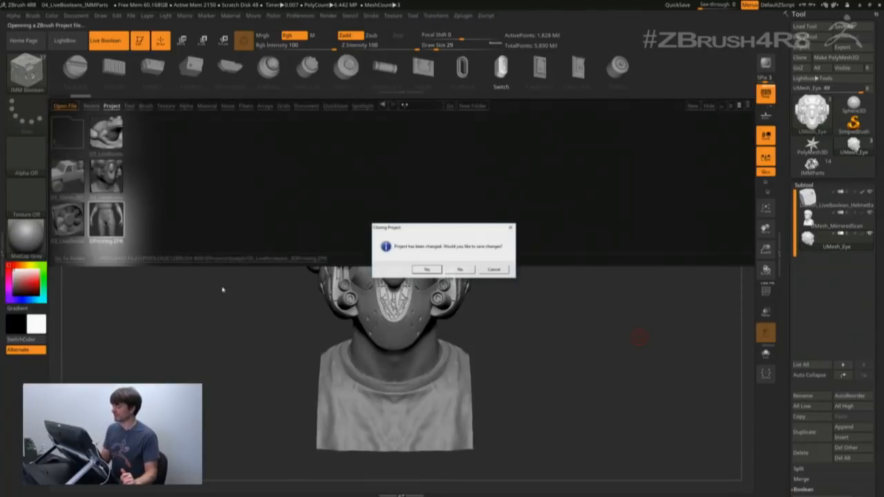
click(462, 269)
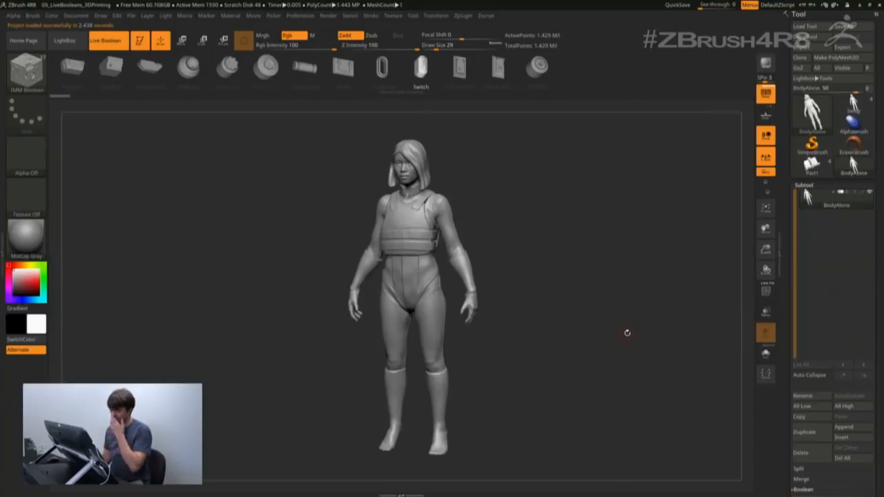
Step: Examine the BodyAlone figure with and without perspective and polyframe, ending on a full-body view
mouse_move(606, 283)
mouse_down()
mouse_move(602, 293)
mouse_move(599, 281)
mouse_up()
key(p)
key(p)
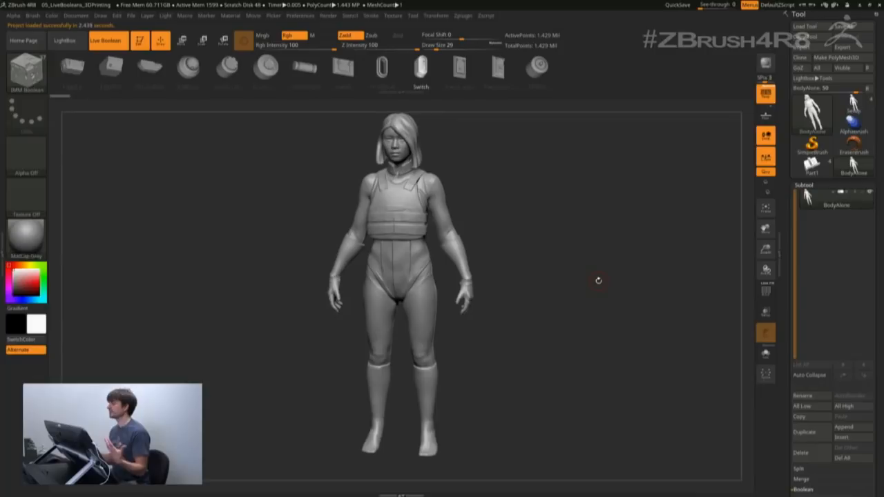
key(shift+f)
shift+drag(588, 297, 590, 259)
click(766, 291)
mouse_move(606, 329)
mouse_down()
mouse_move(596, 320)
mouse_move(593, 338)
mouse_move(602, 335)
mouse_up()
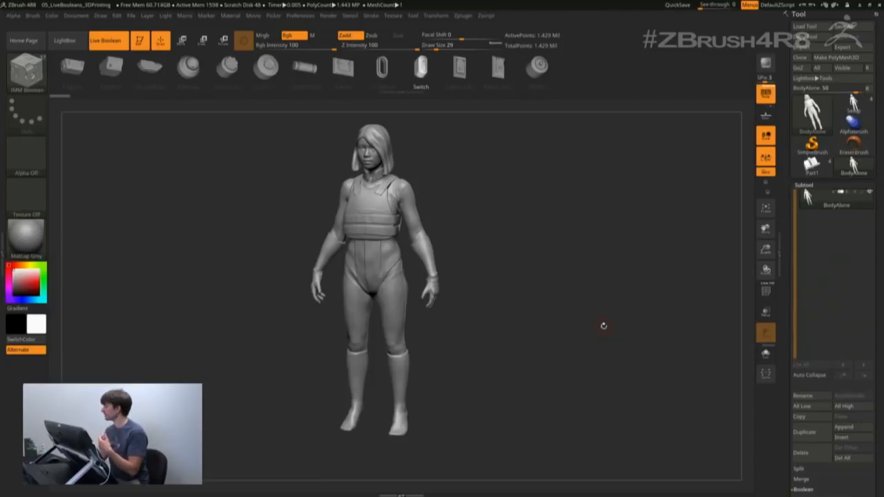
Step: Switch to the Part1 joint tool, turn on polyframe and examine its cutter shape
click(812, 166)
drag(500, 393, 642, 363)
click(766, 291)
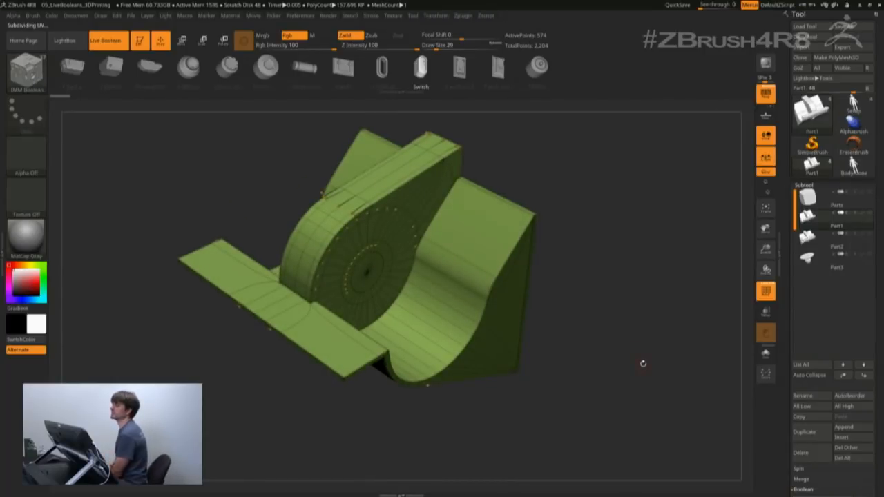
drag(643, 363, 574, 304)
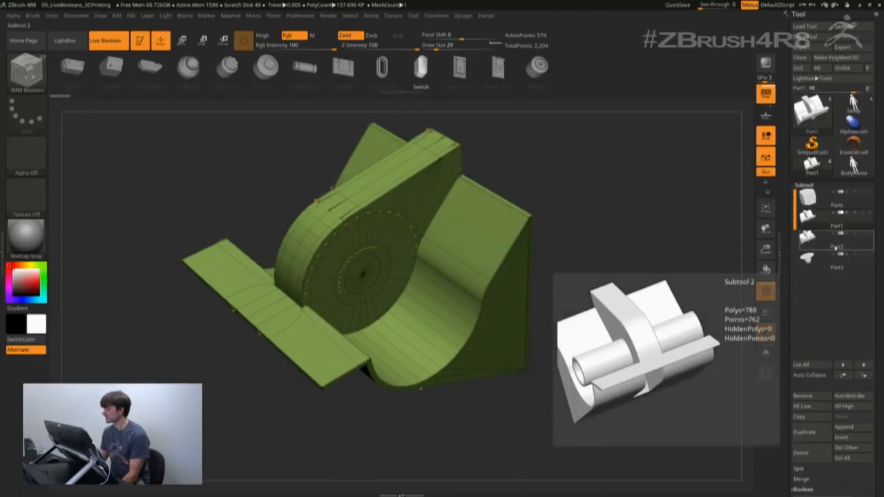
Step: Examine the Part2 and Part3 subtools in polyframe, ending with Part2 selected
click(826, 241)
drag(637, 357, 670, 329)
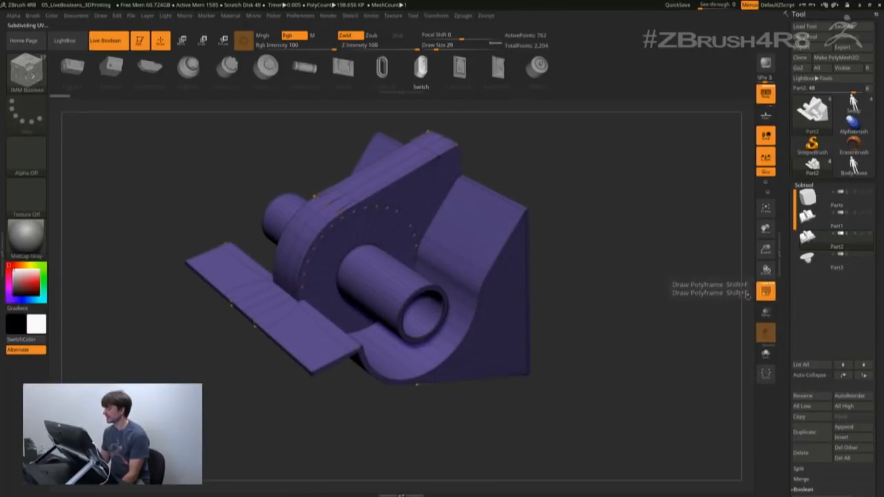
click(828, 261)
mouse_move(647, 337)
mouse_down()
mouse_move(648, 325)
mouse_move(646, 345)
mouse_up()
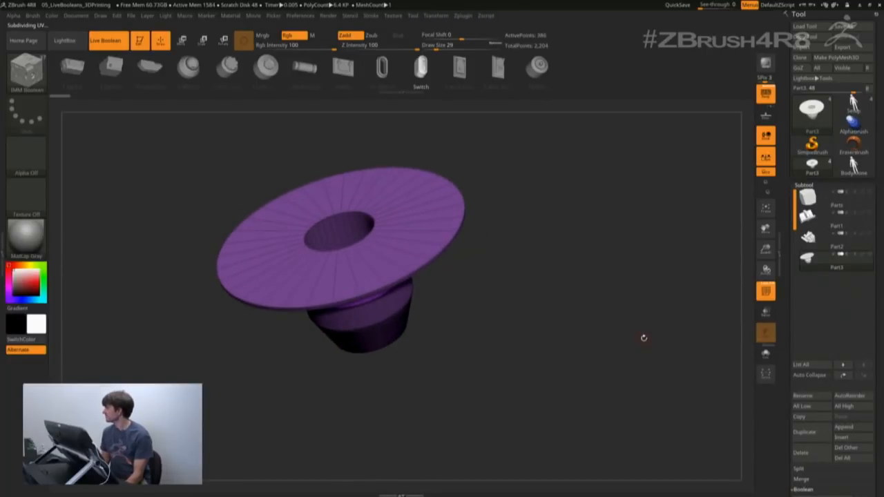
click(829, 242)
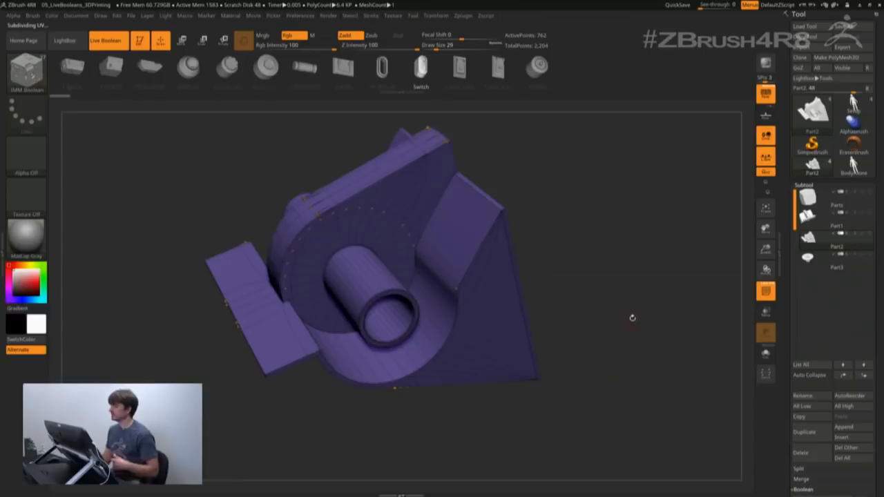
mouse_move(639, 326)
mouse_down()
mouse_move(622, 306)
mouse_move(637, 319)
mouse_up()
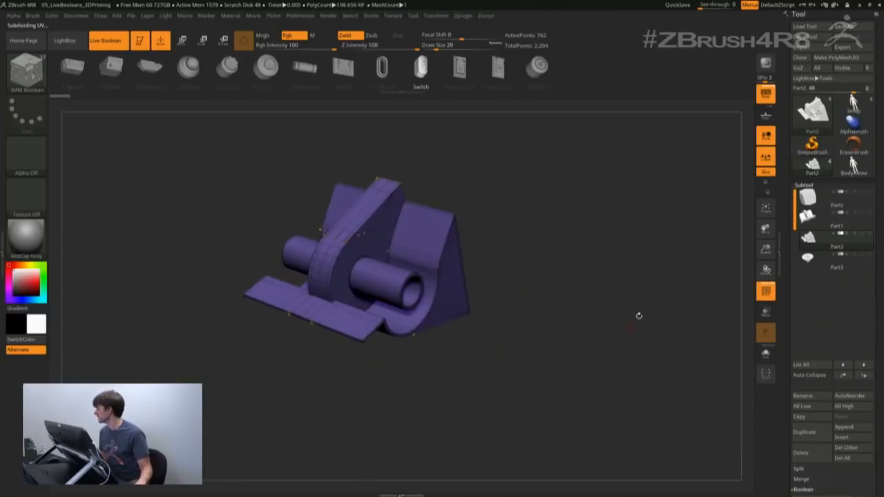
Step: Return to the BodyAlone tool in front view with polyframe and perspective off, and pick the ClayBuildup brush
click(854, 165)
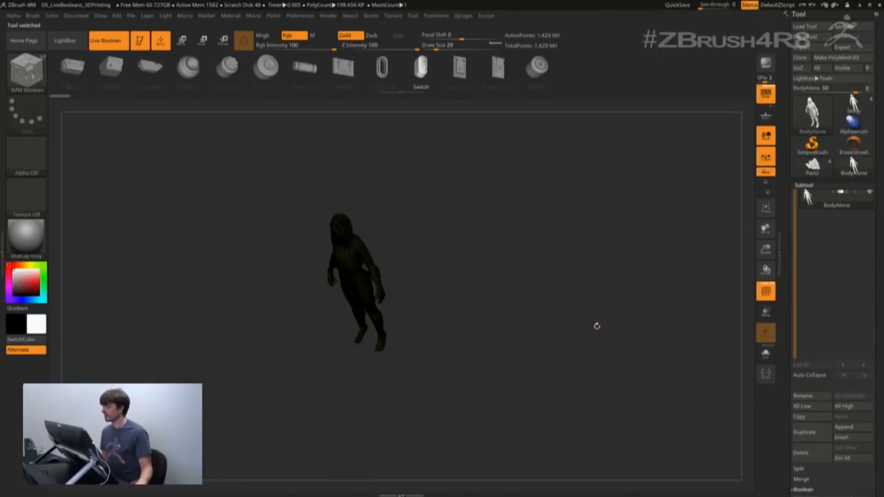
key(shift+f)
alt+drag(628, 286, 636, 320)
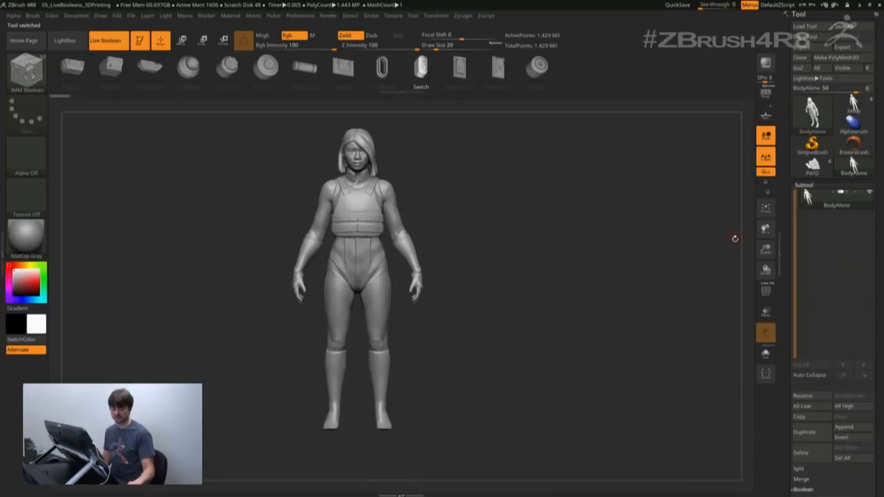
key(b)
key(c)
key(b)
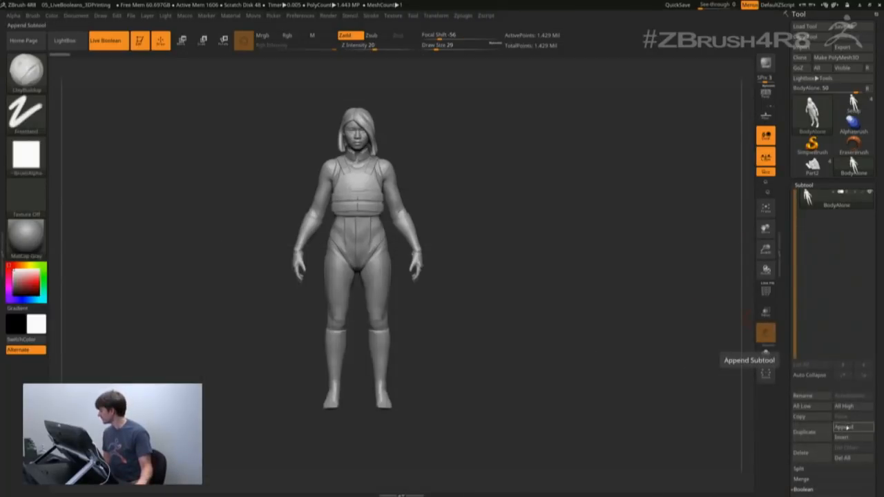
Step: Append the Part2 joint tool to the figure as a subtool and move it out beside the hip
click(847, 431)
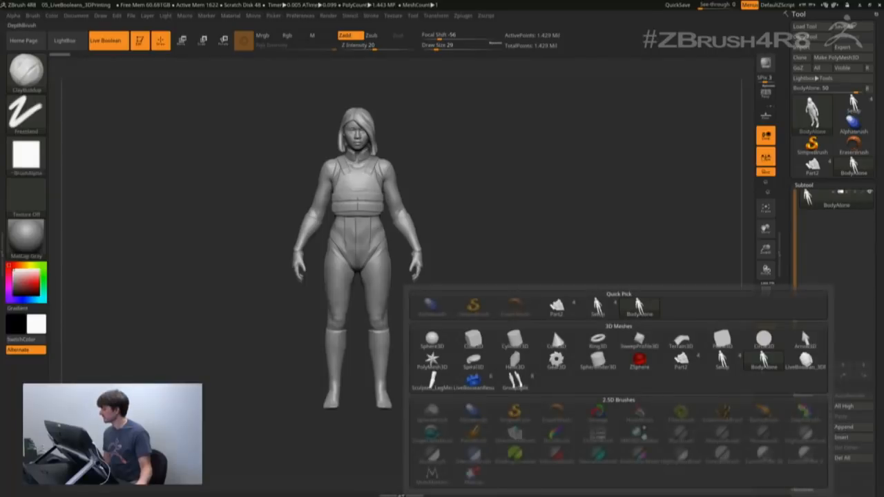
click(546, 311)
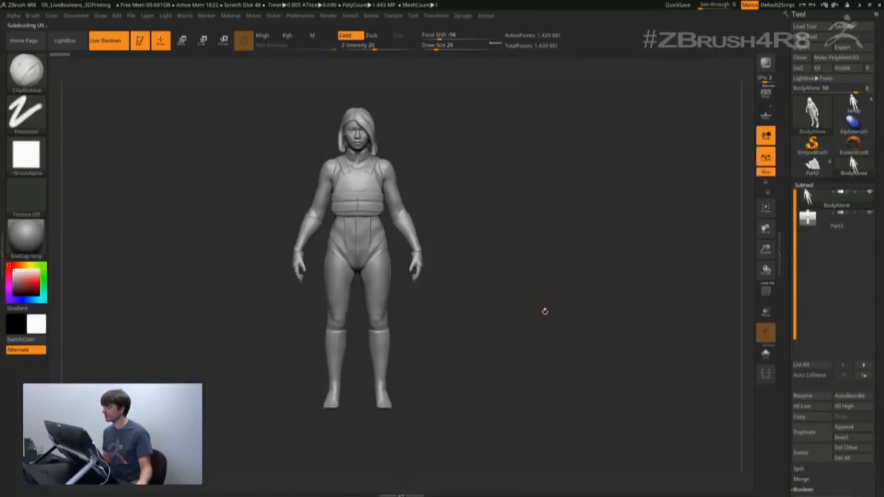
click(835, 227)
alt+drag(585, 299, 581, 337)
key(w)
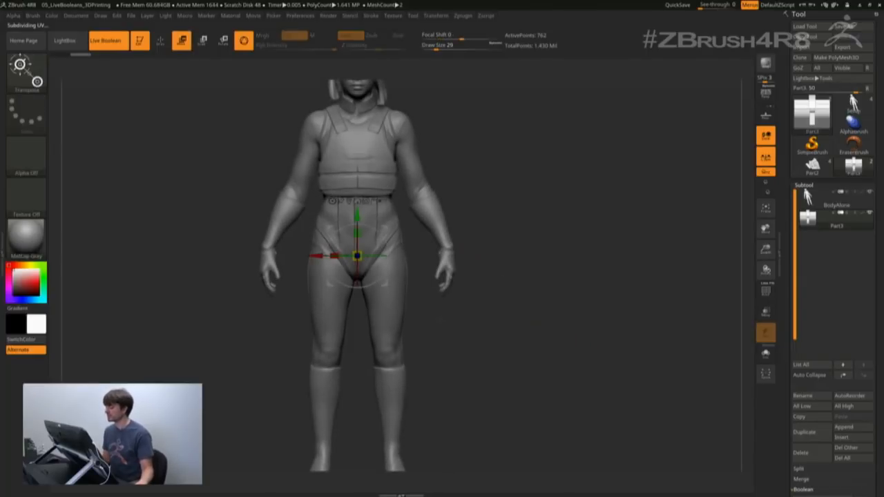
drag(357, 256, 530, 257)
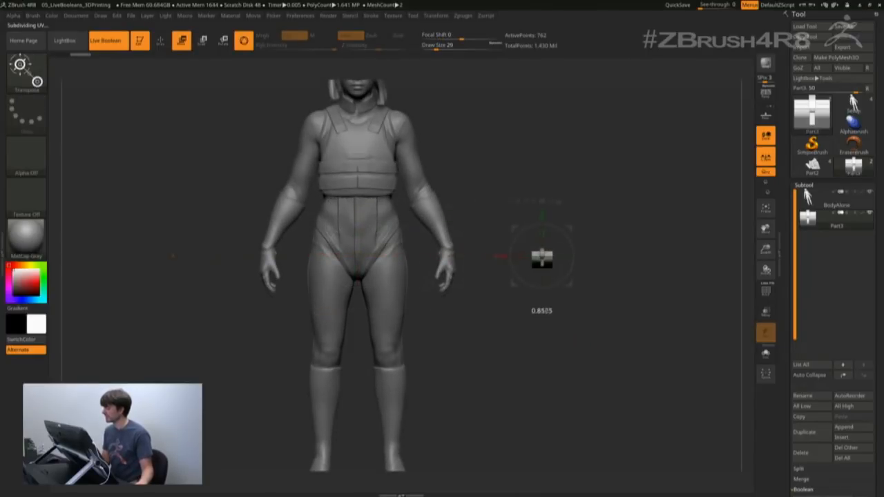
drag(608, 297, 594, 330)
drag(527, 256, 549, 256)
Step: Move the joint part onto the figure's left knee and tilt it to follow the leg
shift+drag(622, 304, 661, 311)
drag(428, 224, 238, 223)
drag(278, 181, 277, 278)
shift+drag(511, 311, 479, 311)
drag(277, 284, 284, 284)
mouse_move(360, 279)
mouse_down()
mouse_move(354, 263)
mouse_move(360, 276)
mouse_up()
Step: Set the joint subtool to subtraction, adjust its fit at the knee and check the cut from behind
mouse_move(851, 216)
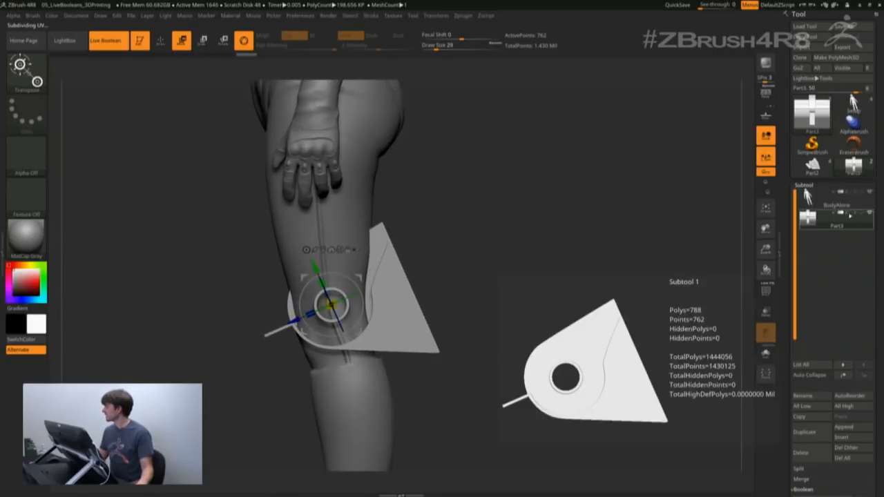
click(849, 214)
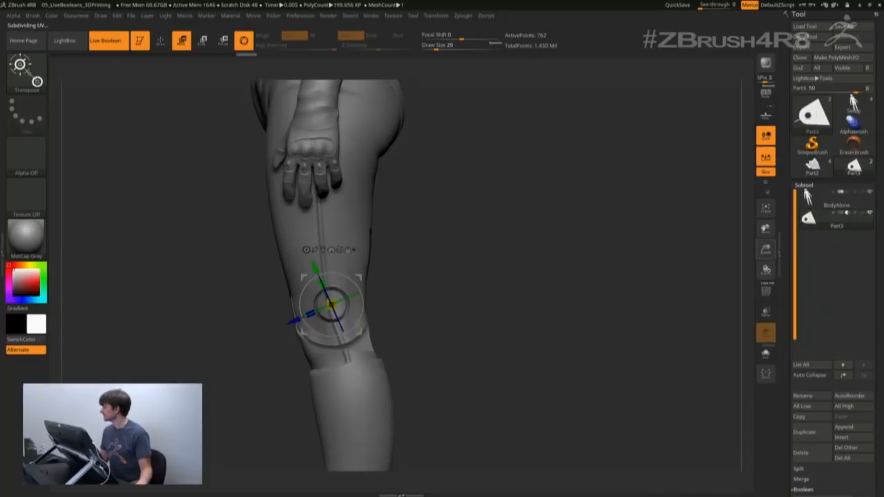
alt+drag(520, 343, 485, 319)
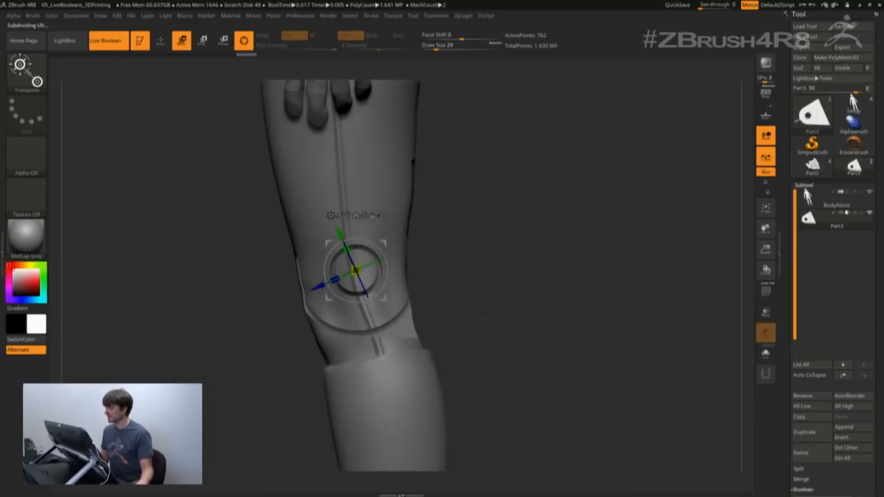
drag(355, 270, 332, 313)
alt+drag(574, 308, 600, 276)
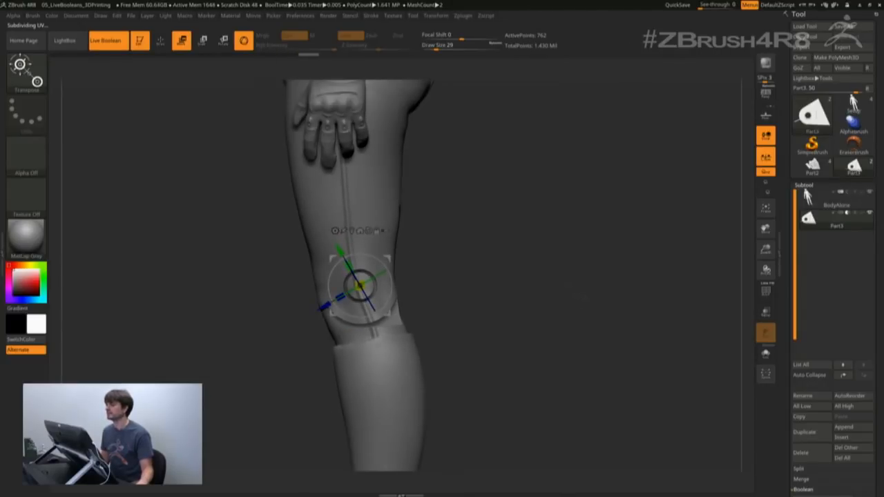
mouse_move(642, 297)
mouse_down()
mouse_move(630, 286)
mouse_move(583, 292)
mouse_up()
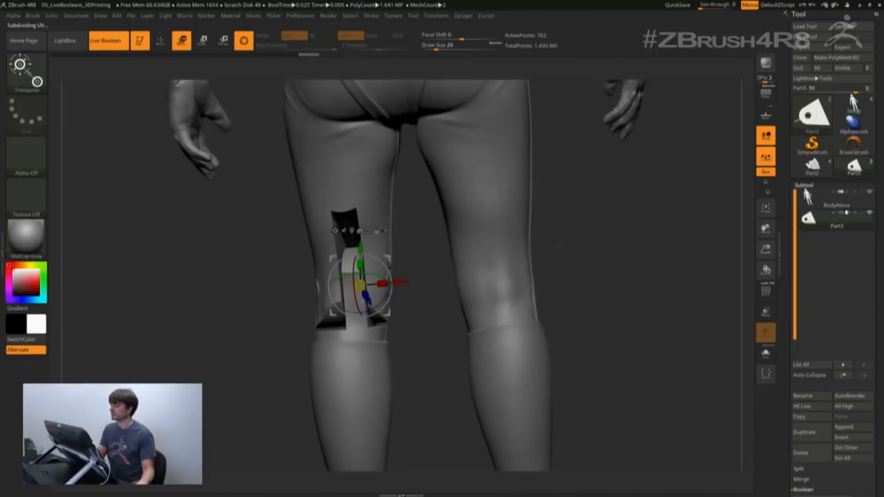
Step: Scale the joint cutter uniformly and nudge it into line with the knee
key(q)
drag(669, 296, 614, 299)
key(r)
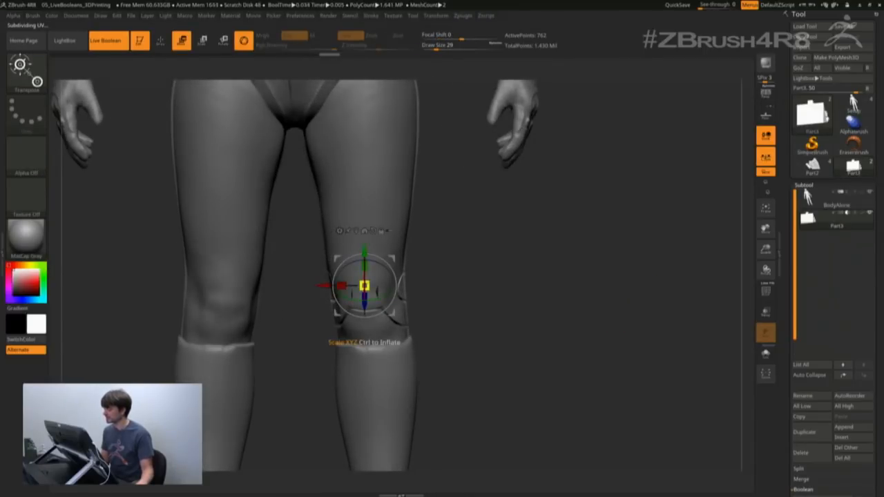
drag(365, 285, 346, 286)
drag(525, 297, 484, 299)
drag(394, 259, 394, 259)
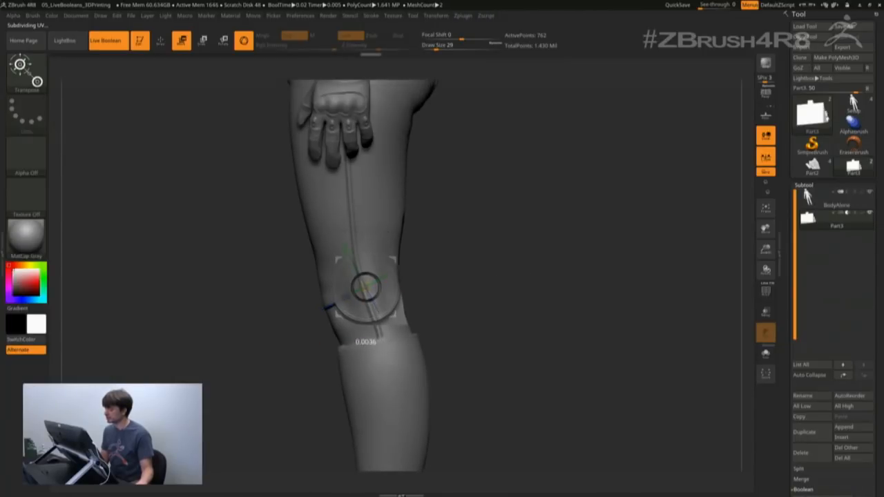
drag(484, 299, 536, 297)
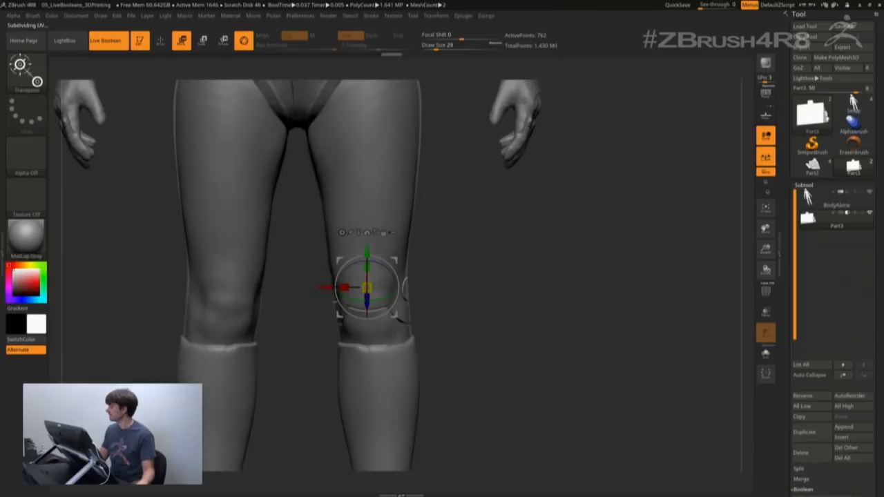
Step: Select the BodyAlone subtool and sculpt over the knee with ClayBuildup at draw size 13, undoing the first stroke
click(838, 207)
key(b)
key(c)
key(b)
key(space)
drag(494, 246, 493, 246)
mouse_move(493, 246)
mouse_down()
mouse_move(450, 248)
mouse_move(508, 233)
mouse_up()
key(space)
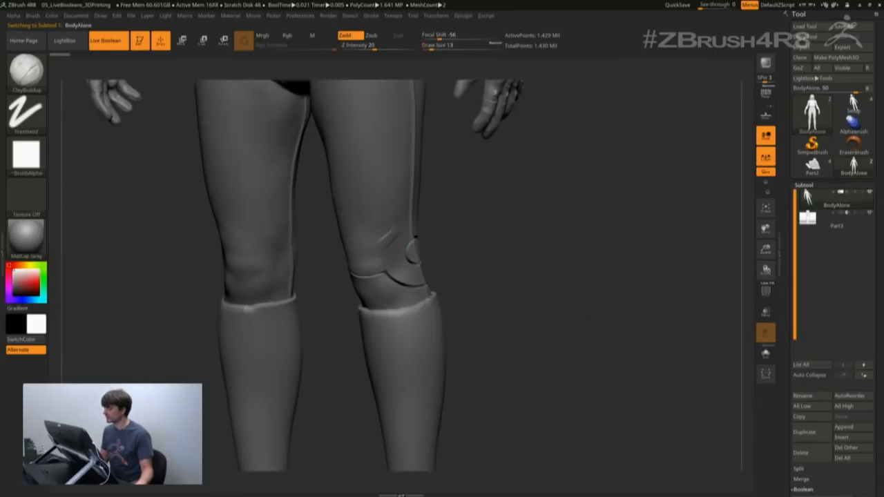
key(ctrl+z)
drag(391, 250, 378, 291)
Step: Check the knee cut from behind and the side, and switch to the prepared Setup tool with all joints
mouse_move(570, 316)
mouse_down()
mouse_move(579, 315)
mouse_move(558, 316)
mouse_move(553, 291)
mouse_up()
mouse_move(569, 320)
mouse_down()
mouse_move(577, 321)
mouse_move(575, 304)
mouse_up()
drag(646, 315, 595, 335)
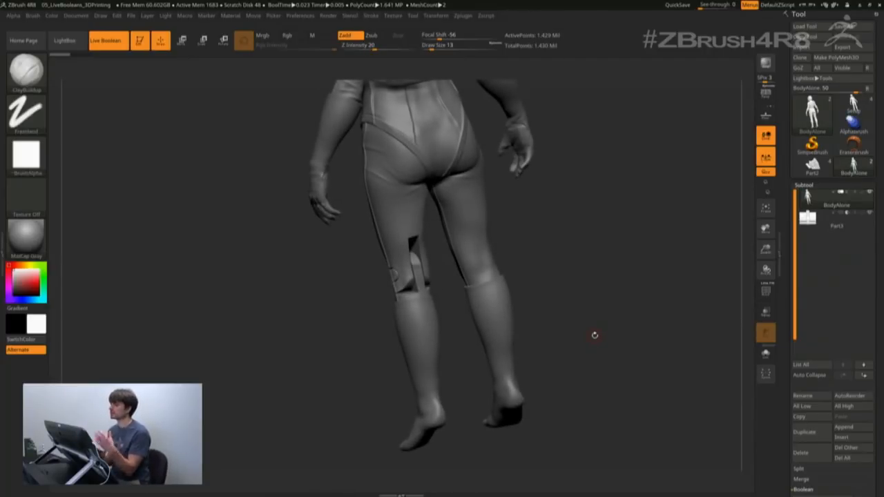
drag(570, 268, 599, 270)
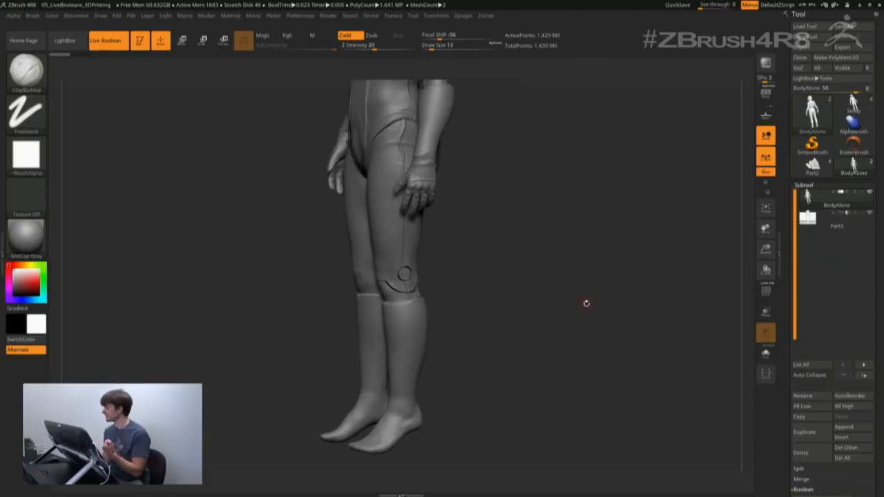
mouse_move(862, 108)
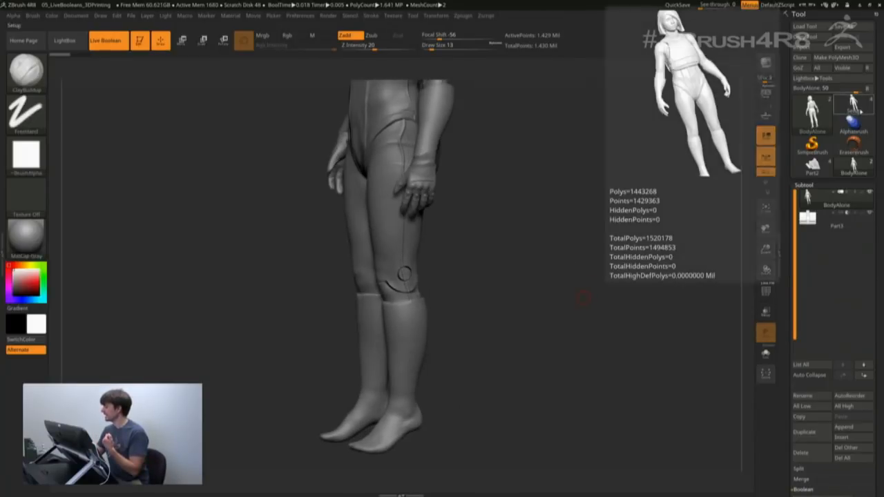
click(856, 113)
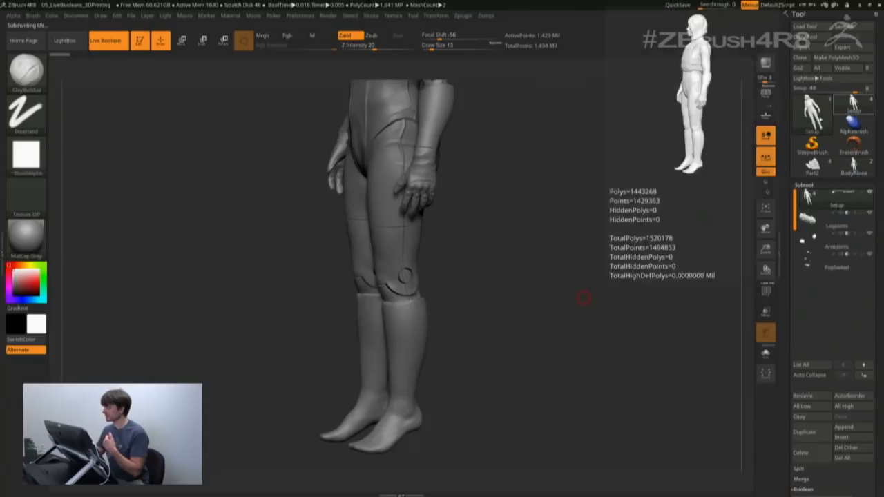
mouse_move(592, 313)
mouse_down()
mouse_move(604, 312)
mouse_move(599, 278)
mouse_move(600, 325)
mouse_move(596, 290)
mouse_move(594, 319)
mouse_up()
Step: Select the Legjoints subtool and isolate it with Solo to view the leg cutters, restoring the full figure
click(842, 230)
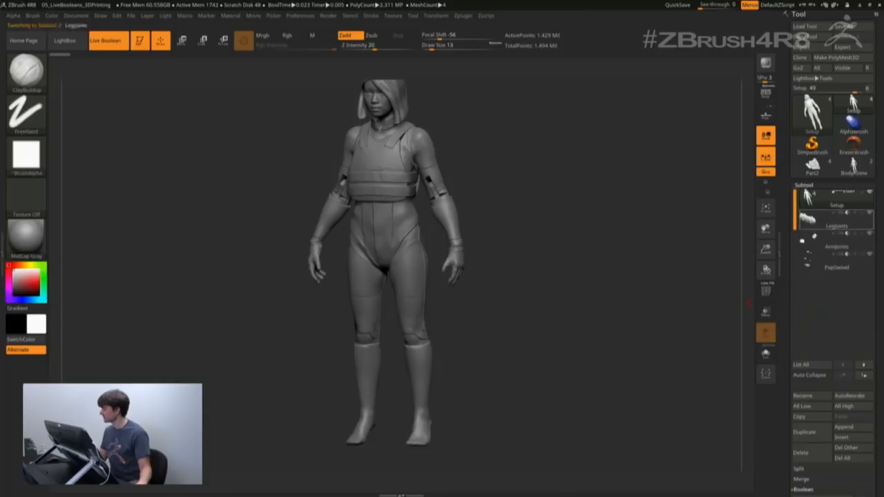
drag(599, 338, 622, 340)
click(764, 355)
drag(659, 364, 687, 349)
click(765, 354)
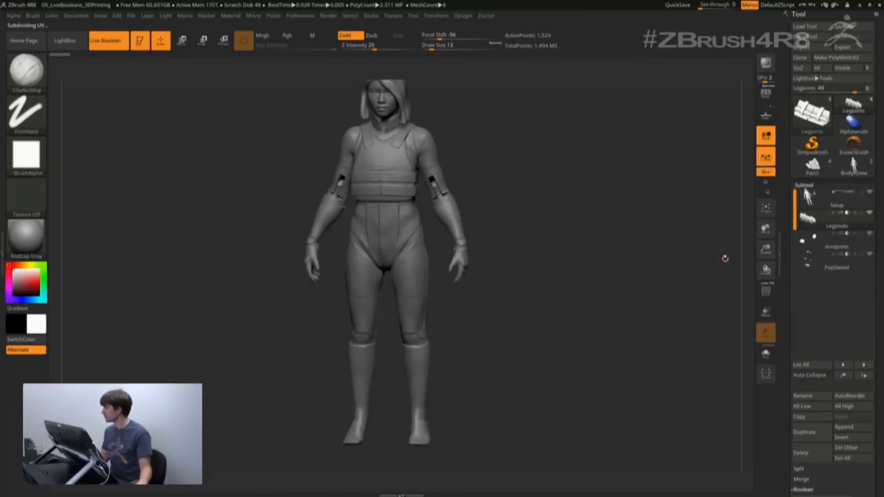
Step: Select the Armjoints subtool and isolate it with Solo to view the arm cutters
click(832, 247)
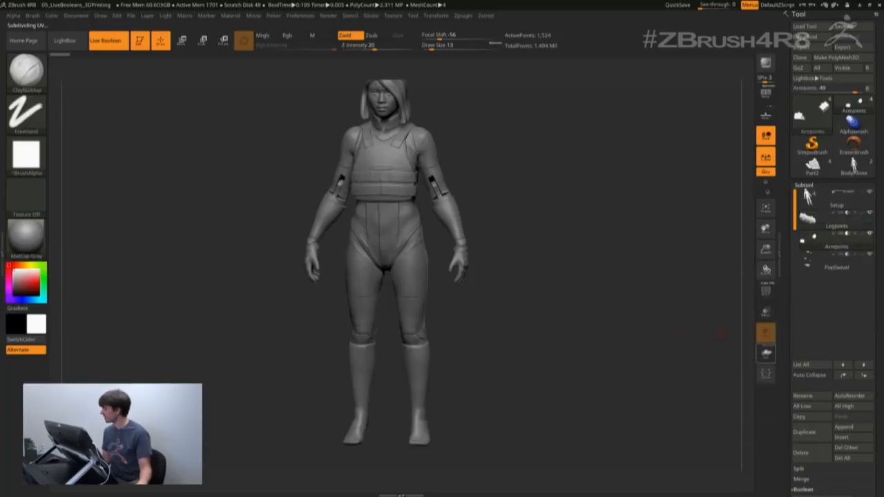
click(765, 354)
drag(649, 336, 673, 342)
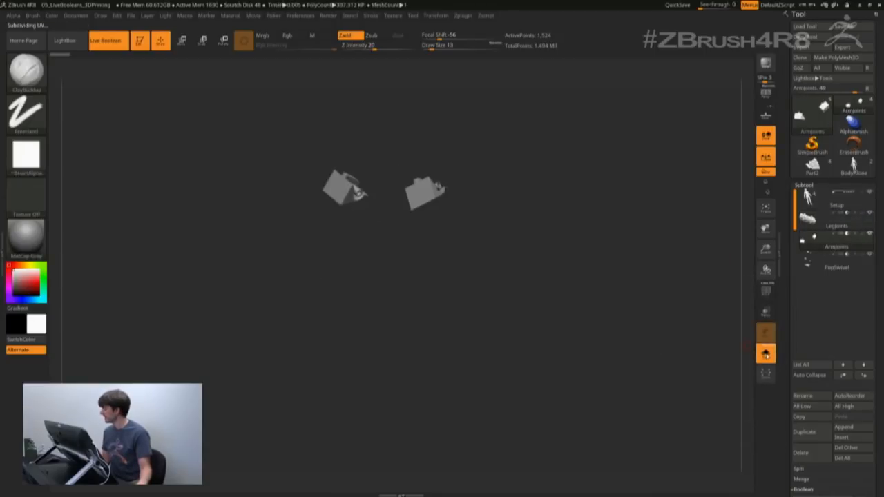
Step: Select the PopSwivel subtool and isolate it with Solo to view its cutters, restoring the full figure
click(766, 354)
click(838, 267)
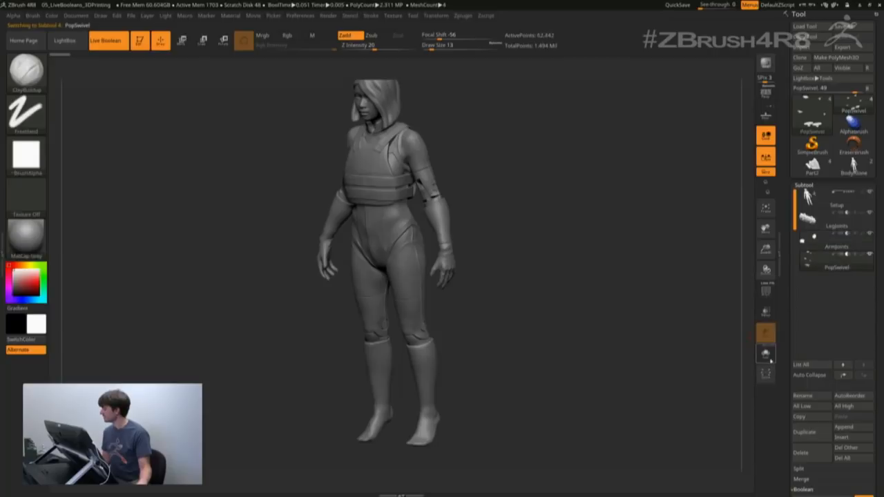
click(766, 354)
drag(616, 340, 671, 341)
click(765, 354)
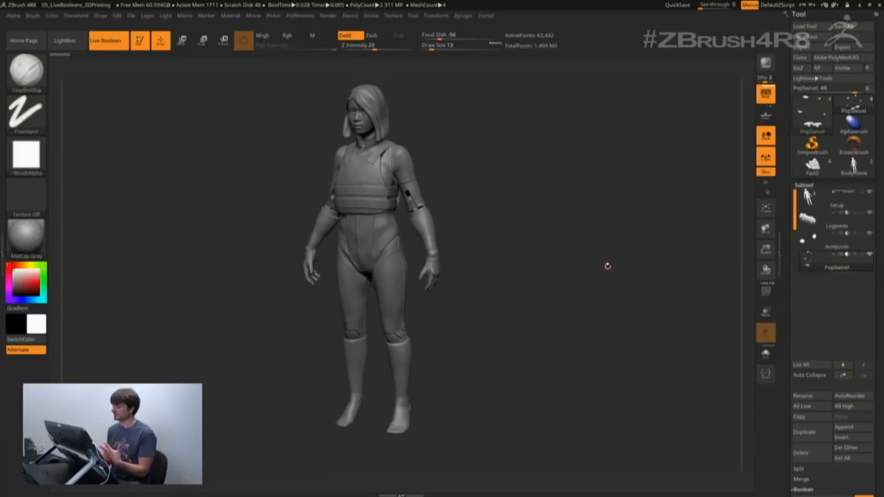
Step: Generate the Boolean mesh from the figure and its joint subtools, and switch to the resulting UMesh_Setup tool
drag(649, 336, 662, 329)
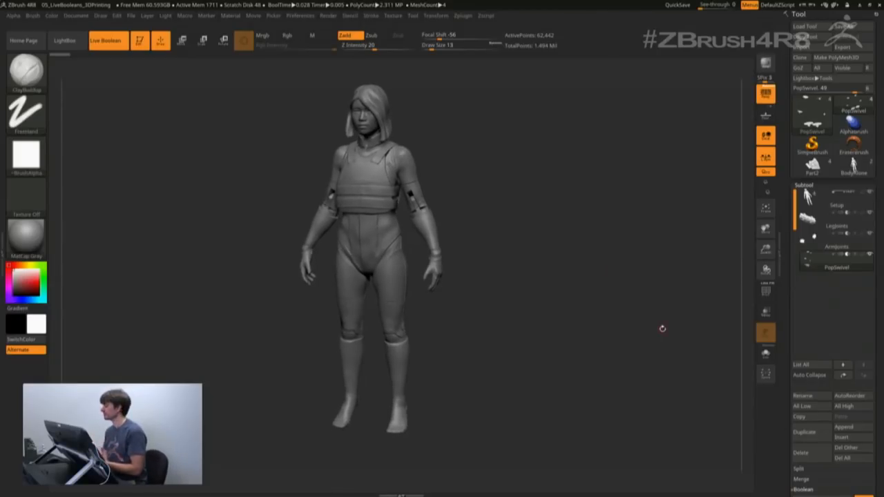
scroll(822, 345, down, 5)
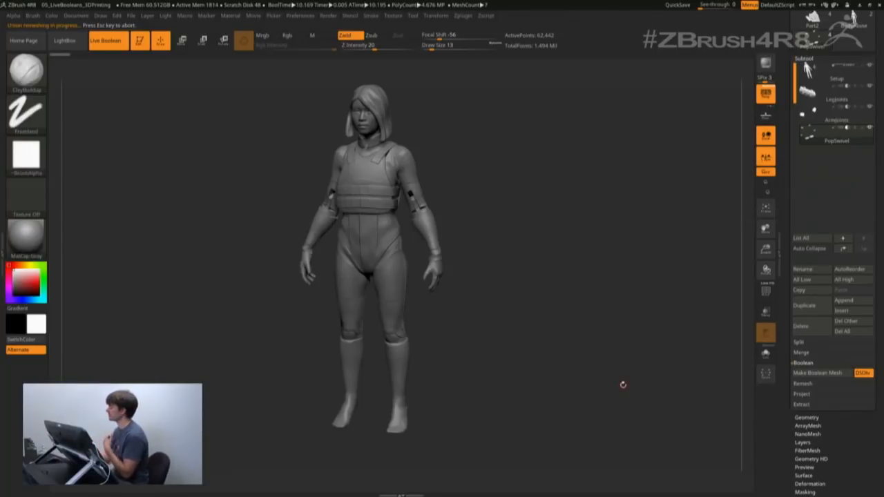
drag(787, 218, 780, 265)
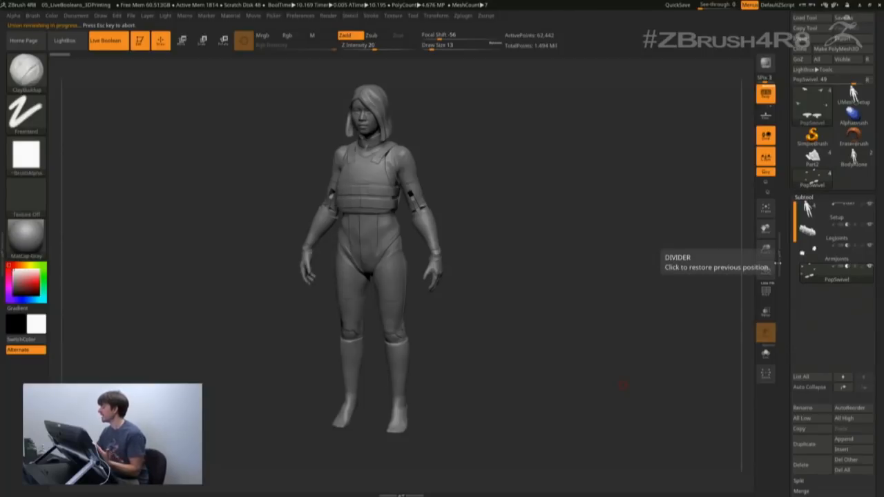
click(854, 97)
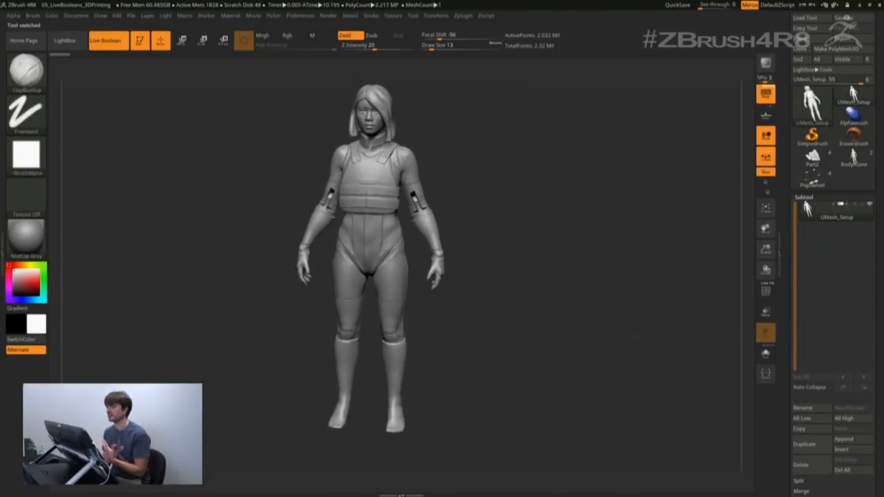
Step: Turn on PolyFrame for the UMesh_Setup mesh and inspect its polygroups around the joints
click(766, 290)
mouse_move(653, 349)
mouse_down()
mouse_move(680, 348)
mouse_move(665, 335)
mouse_move(644, 341)
mouse_move(660, 342)
mouse_up()
click(762, 285)
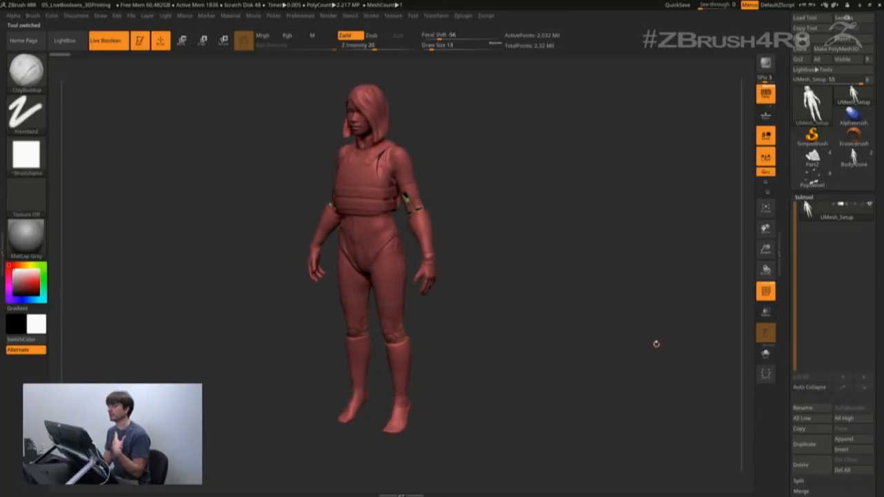
drag(653, 349, 648, 347)
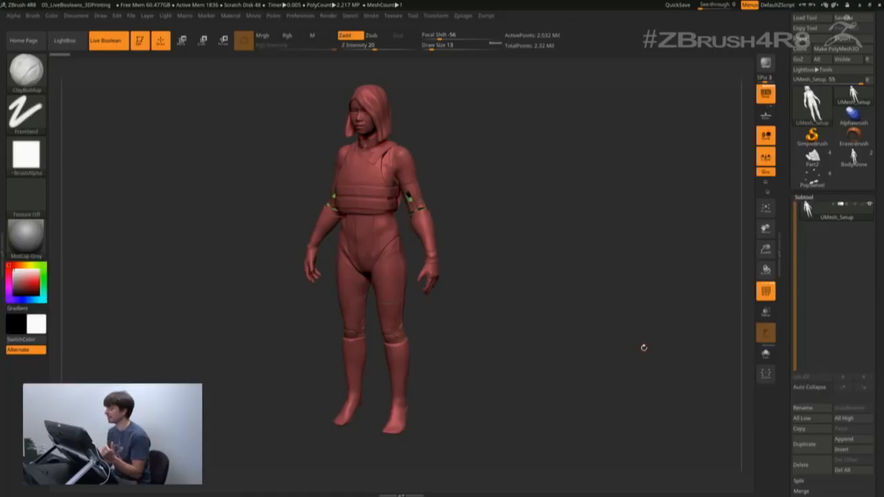
Step: Switch to the GroupSplit tool with the separated body parts, turn off PolyFrame, and face the figure from the front
click(856, 97)
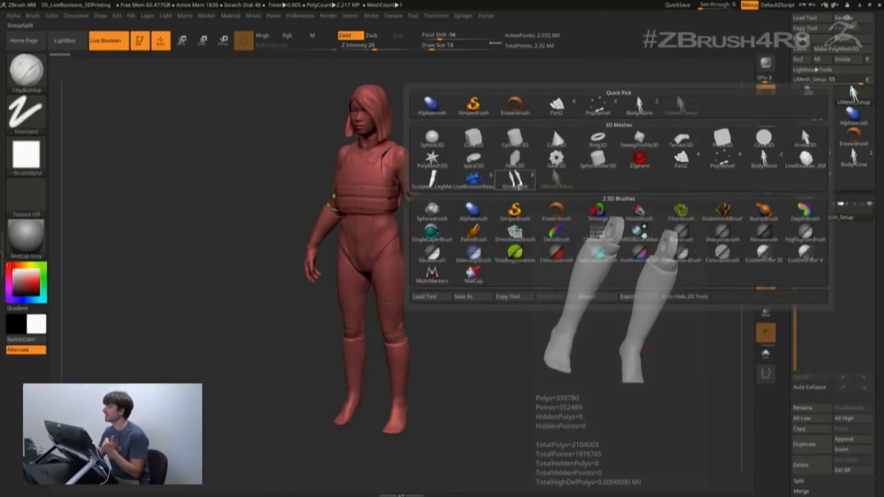
click(514, 181)
drag(631, 357, 650, 338)
drag(794, 364, 794, 298)
click(766, 291)
shift+drag(638, 316, 638, 326)
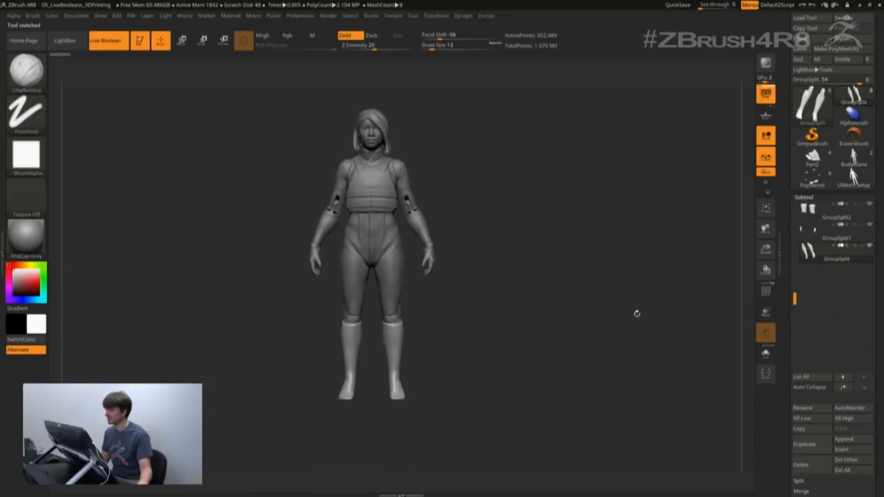
Step: Move the lower legs straight down with the gizmo to separate them from the figure
key(w)
alt+drag(584, 361, 562, 354)
drag(371, 206, 372, 286)
Step: Move the flat knee inserts and the lower thigh sections down, spacing them out above the lower legs
alt+drag(483, 318, 436, 296)
alt+click(386, 219)
drag(367, 156, 367, 211)
alt+click(389, 266)
drag(367, 156, 367, 177)
Step: Move the hands straight down, and pull the forearms down and backward away from the upper arms
mouse_move(477, 277)
mouse_down()
mouse_move(477, 241)
mouse_move(479, 293)
mouse_move(489, 265)
mouse_up()
alt+click(428, 265)
drag(370, 215, 369, 241)
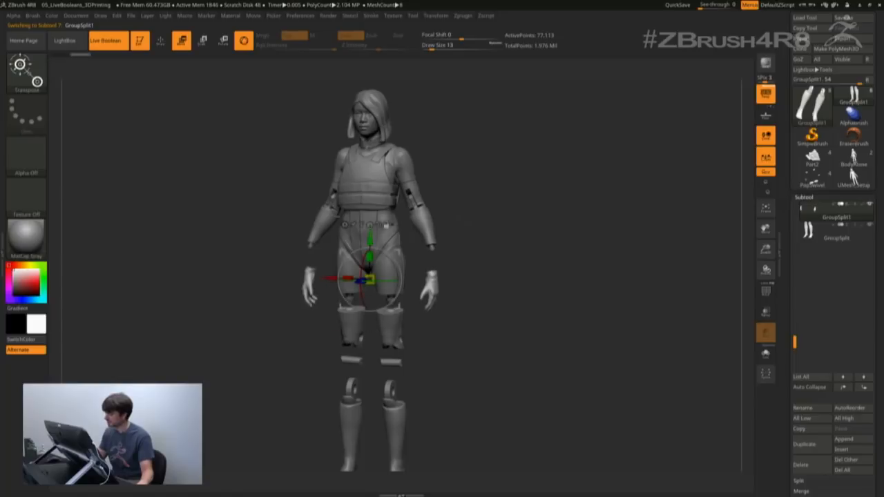
alt+click(423, 227)
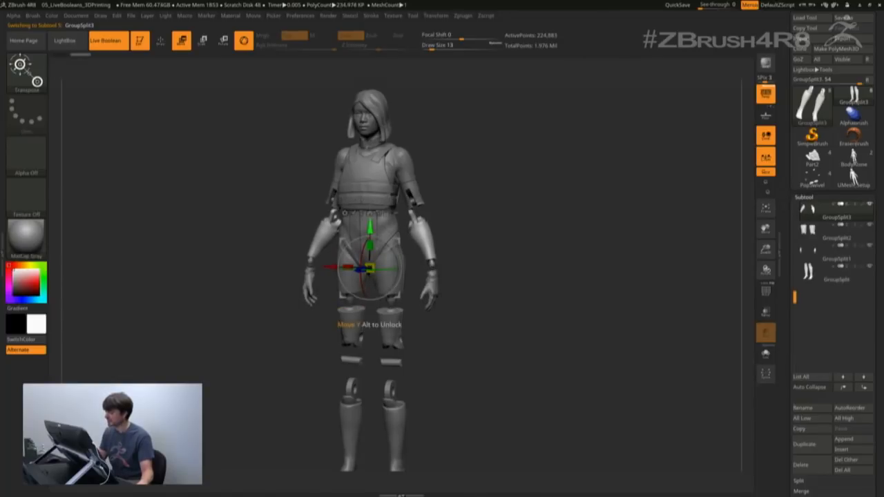
drag(546, 215, 492, 211)
drag(334, 272, 376, 268)
drag(491, 228, 546, 229)
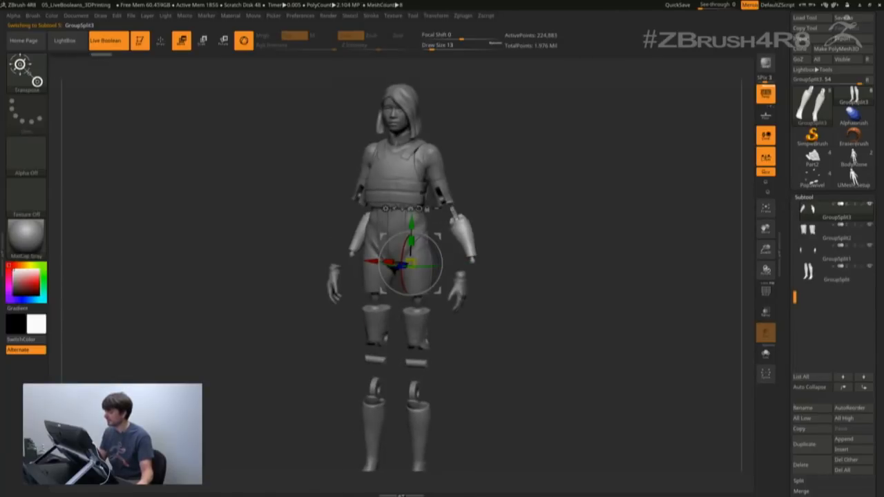
Step: Select the GroupSplit6 arm inserts and move them straight up to head height
alt+click(440, 195)
drag(398, 212, 398, 107)
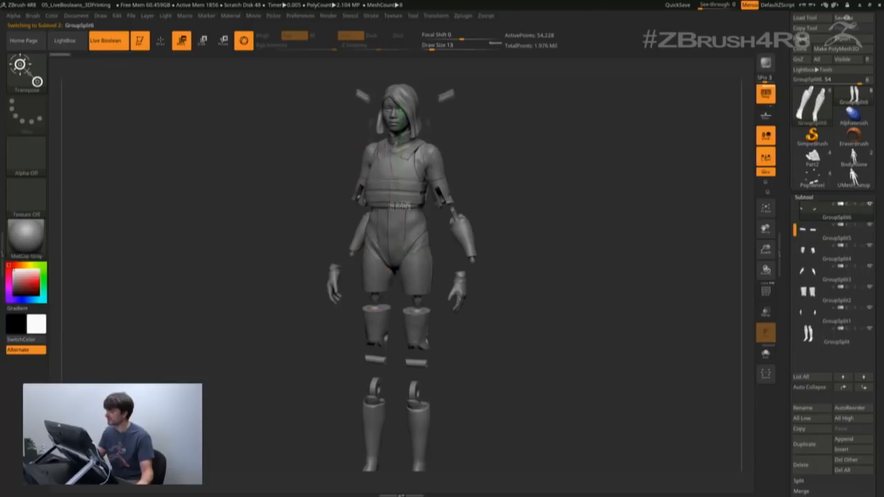
drag(522, 230, 542, 259)
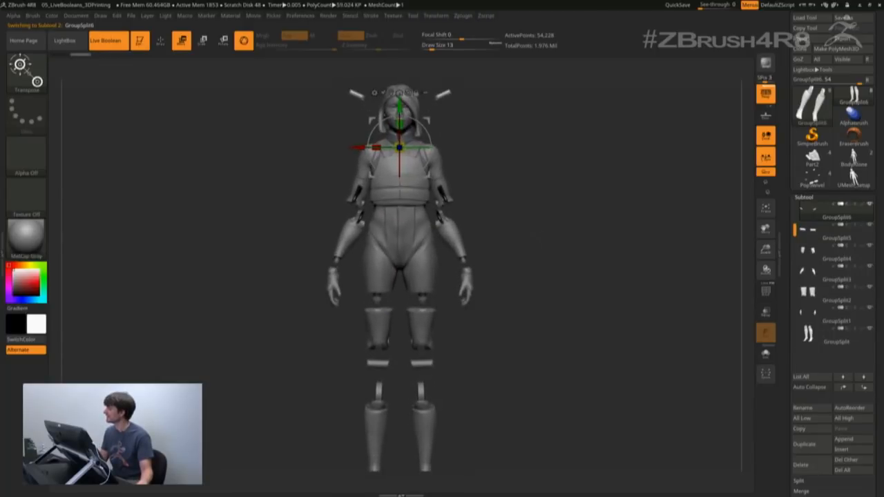
Step: Select the GroupSplit4 subtool of the separated figure
alt+click(419, 275)
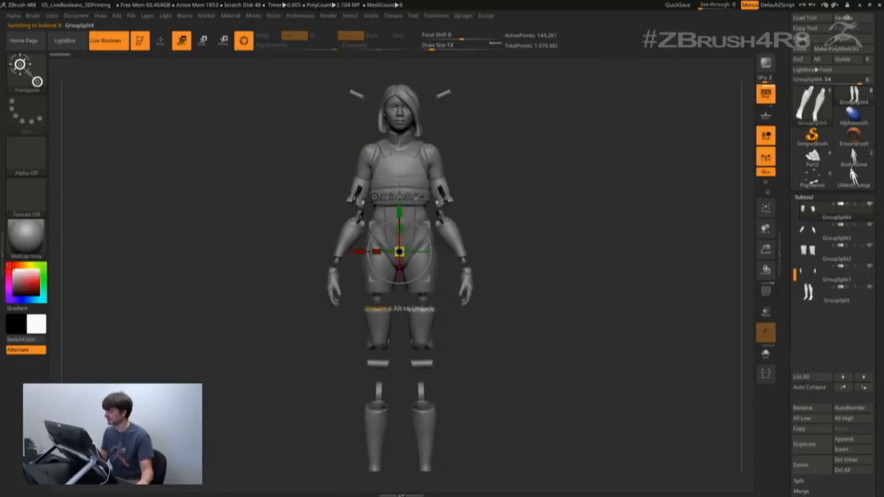
drag(553, 276, 487, 291)
alt+drag(574, 294, 555, 279)
drag(555, 278, 597, 292)
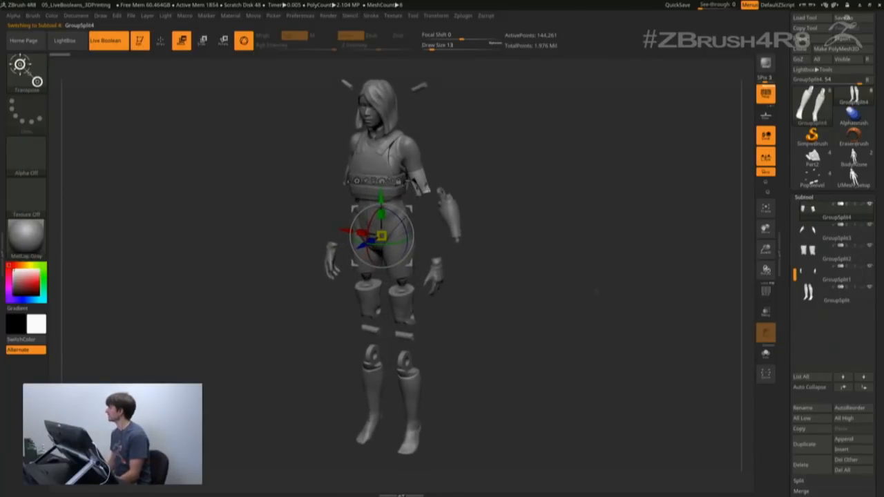
mouse_move(577, 326)
mouse_down()
mouse_move(604, 327)
mouse_move(568, 331)
mouse_up()
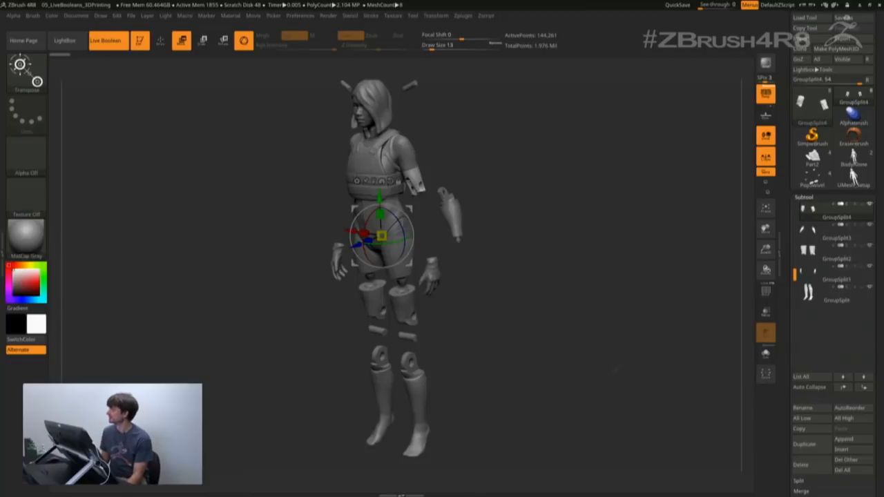
drag(622, 370, 634, 362)
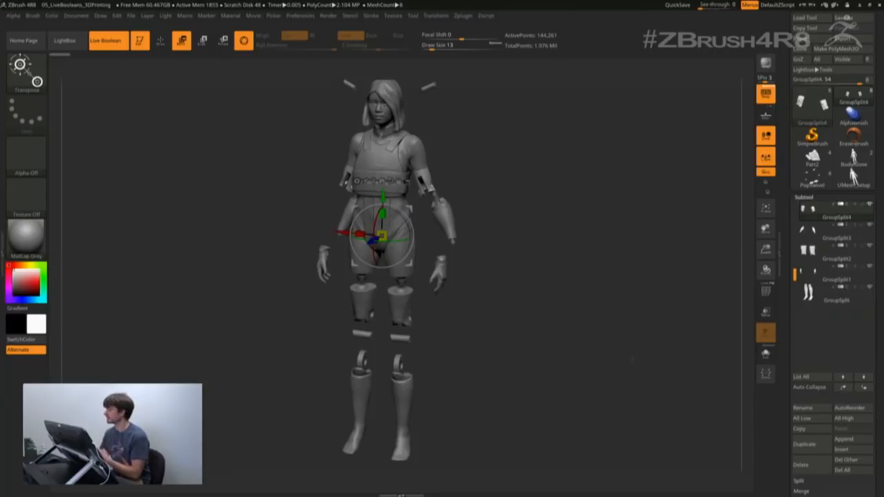
Step: Make the Sculpteo_LegMesh tool the active model in the viewport
mouse_move(817, 181)
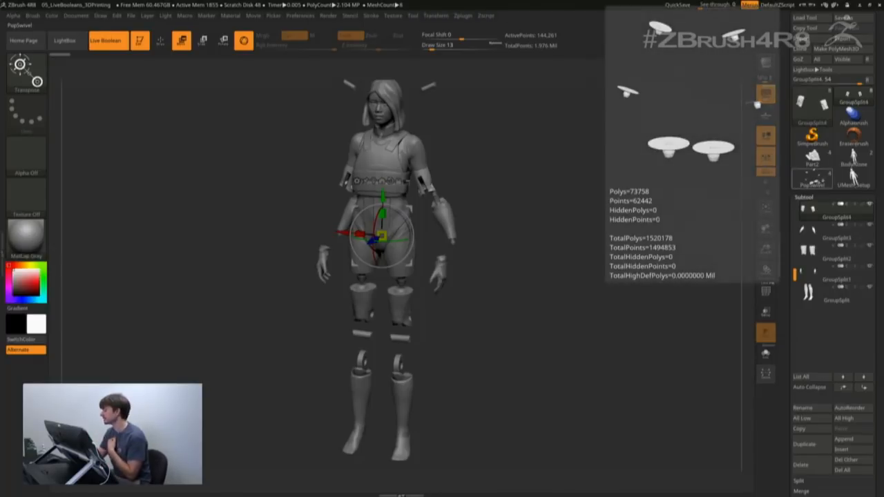
click(817, 181)
click(817, 181)
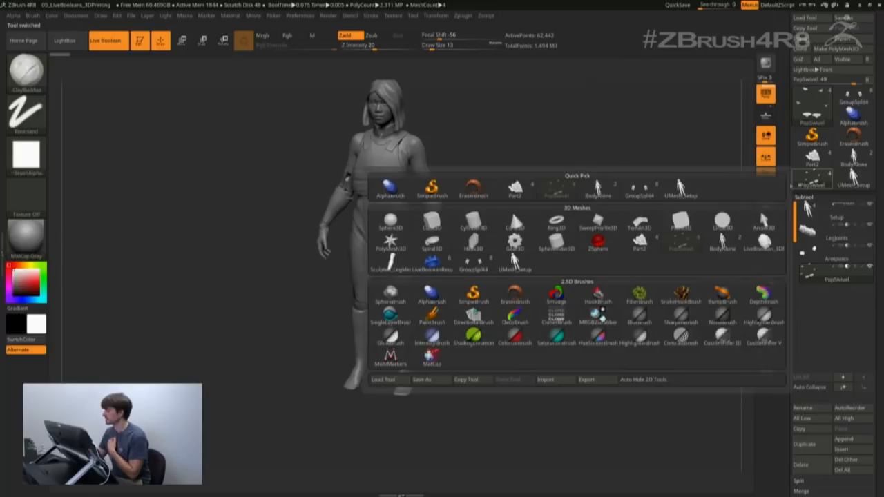
click(391, 263)
drag(628, 343, 615, 300)
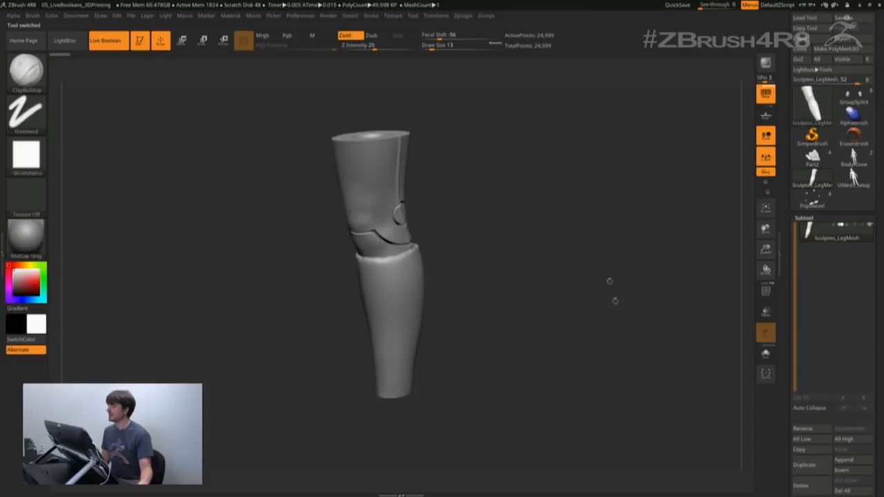
Step: Send the leg mesh to Sculpteo as an anonymous user, then close the web page once the upload has opened
click(467, 18)
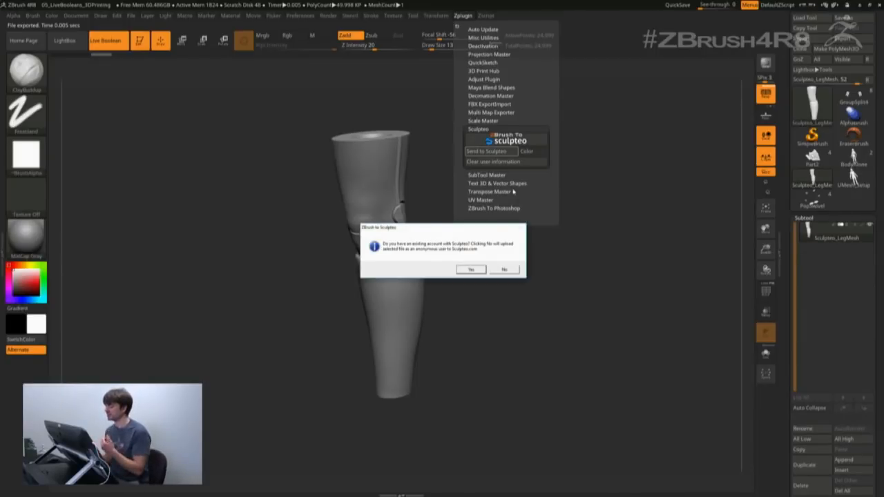
click(505, 270)
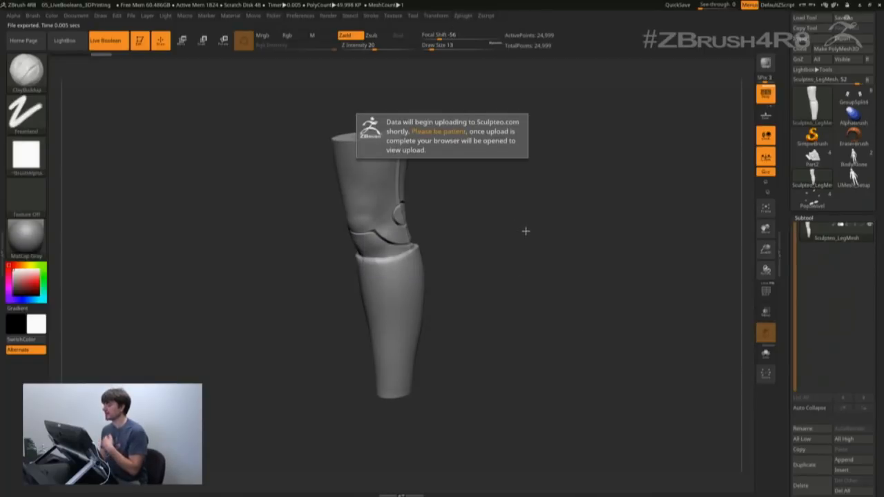
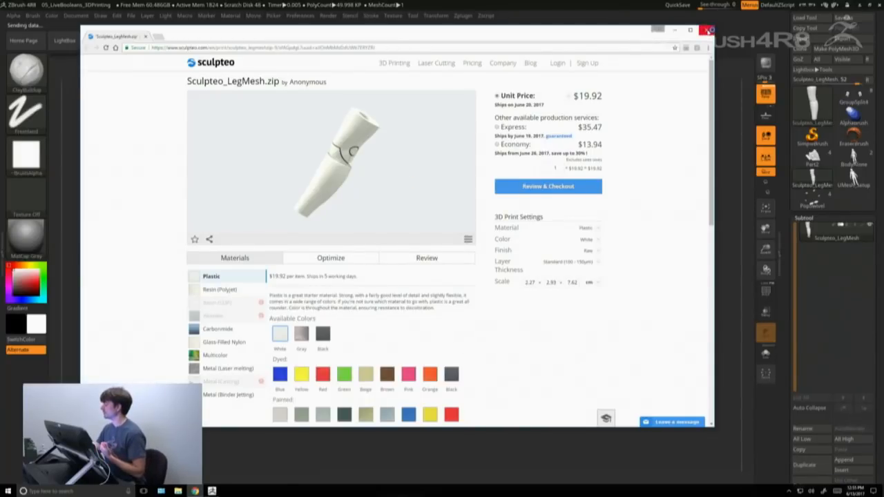
click(709, 31)
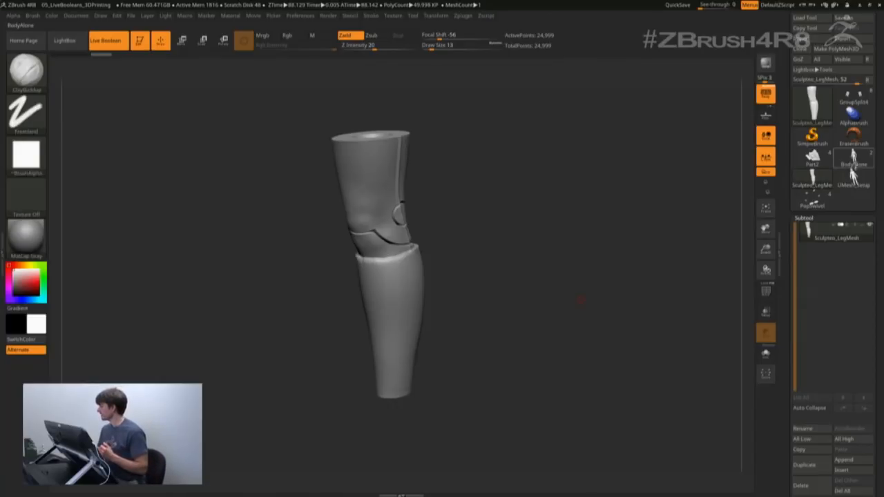
Step: Switch to the LiveBoolean_3DPrintThickness tool with the Buddha head and view it from slightly below
click(856, 164)
click(857, 163)
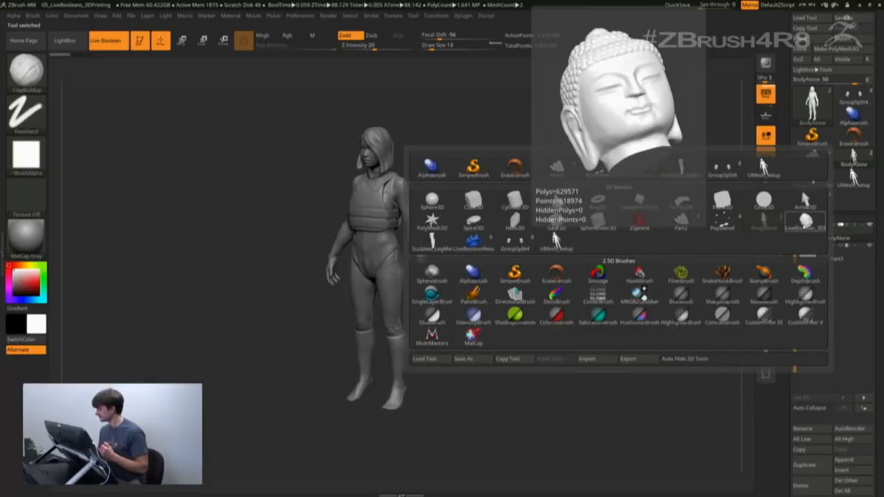
click(805, 226)
drag(592, 302, 615, 290)
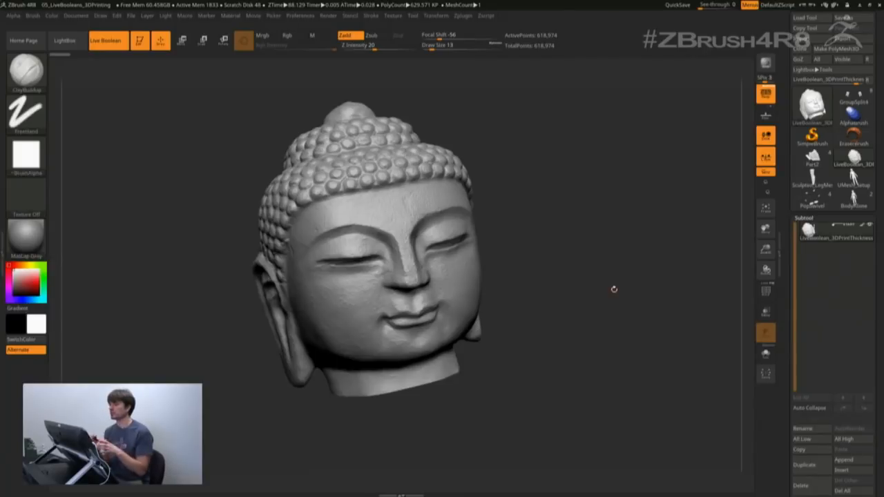
drag(646, 340, 655, 310)
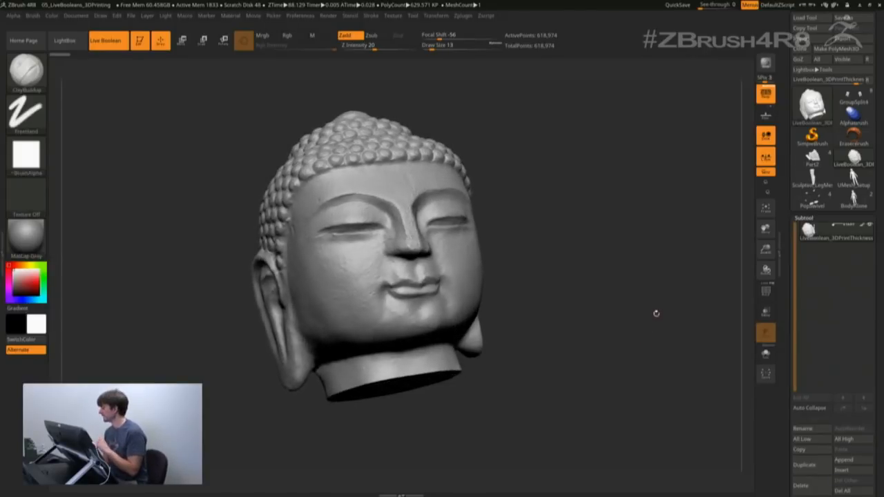
Step: Duplicate the Buddha head subtool and DynaMesh the copy at a resolution of 128
scroll(802, 414, down, 2)
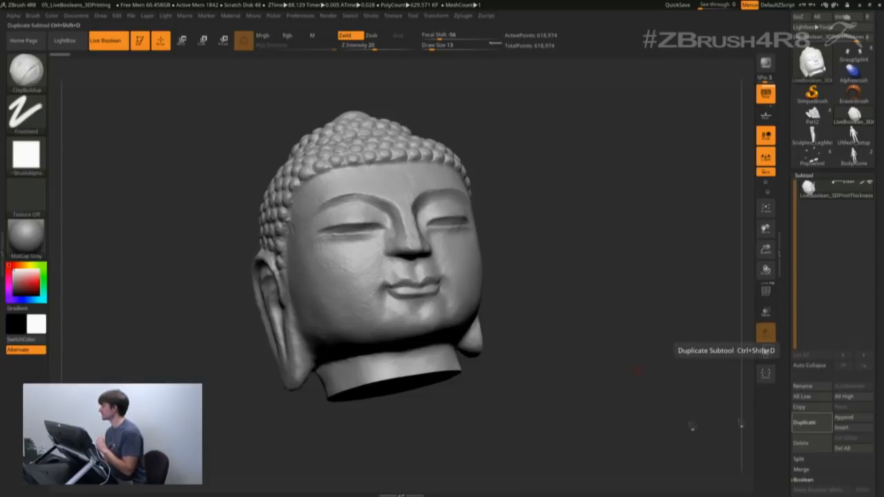
click(804, 422)
drag(783, 315, 783, 176)
click(807, 394)
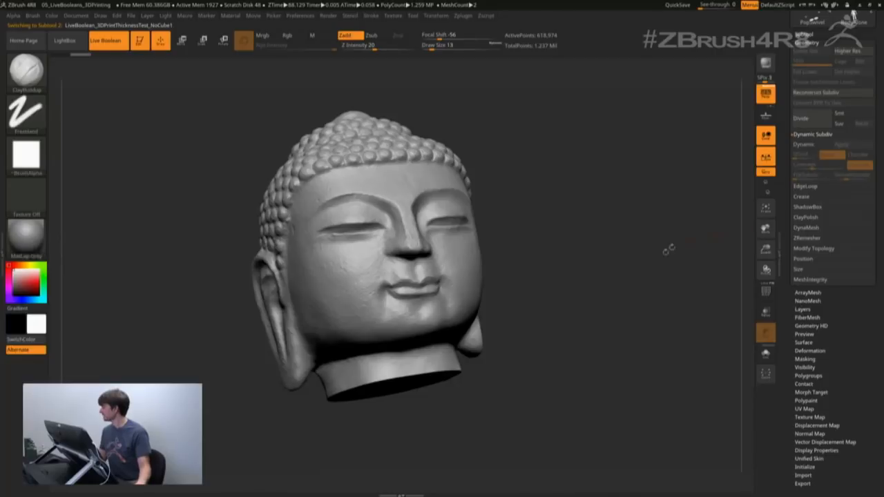
drag(678, 245, 705, 232)
click(806, 228)
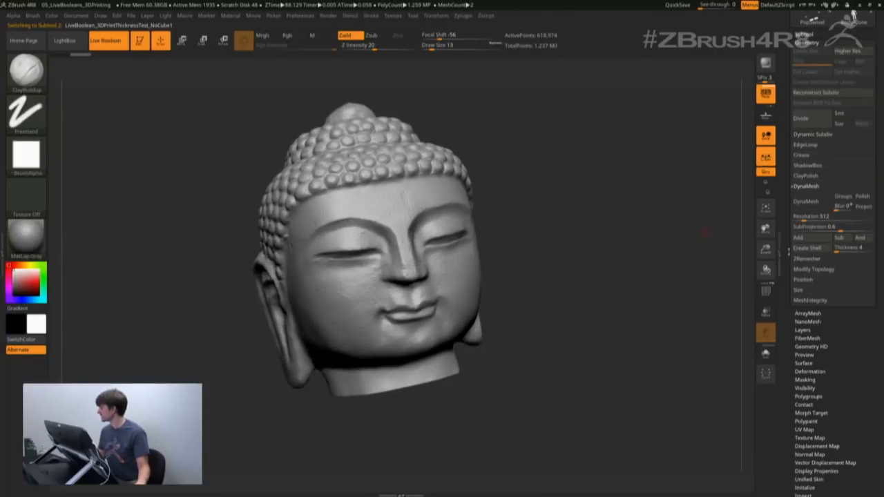
click(804, 218)
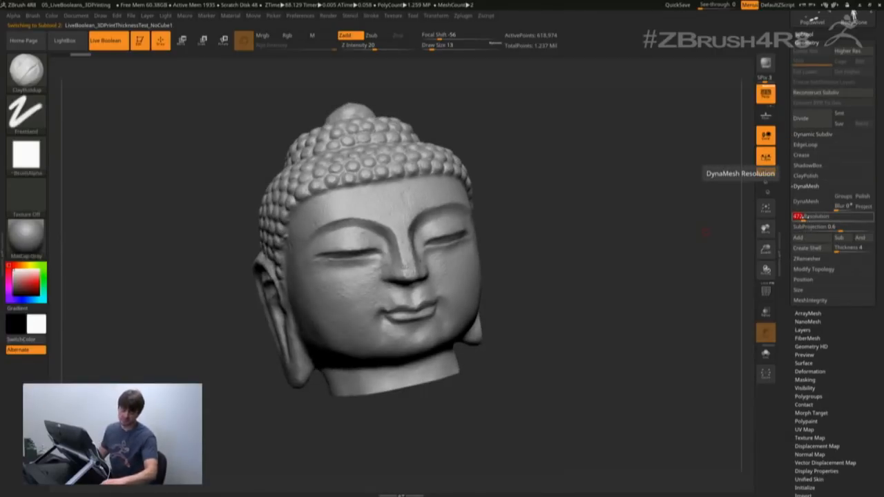
key(Return)
click(806, 201)
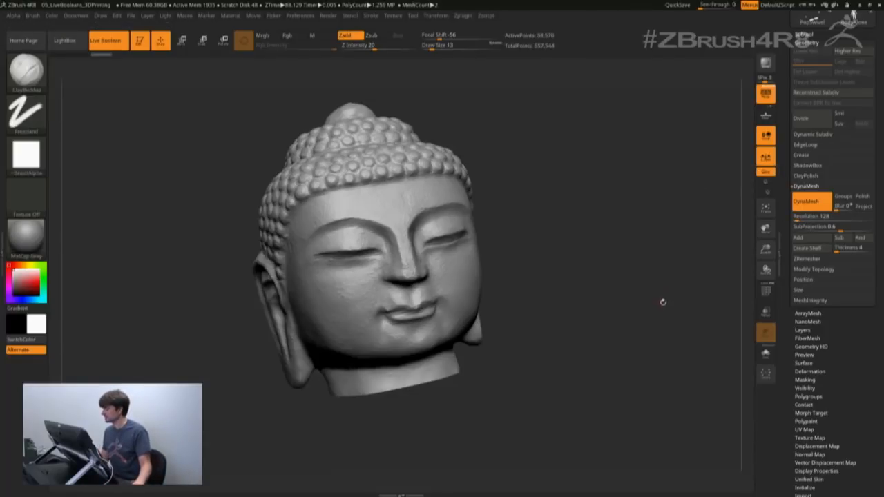
Step: Isolate the DynaMeshed head copy and examine its reduced surface detail
drag(658, 299, 671, 288)
click(768, 358)
mouse_move(697, 328)
mouse_down()
mouse_move(660, 333)
mouse_move(652, 320)
mouse_move(669, 340)
mouse_up()
key(f)
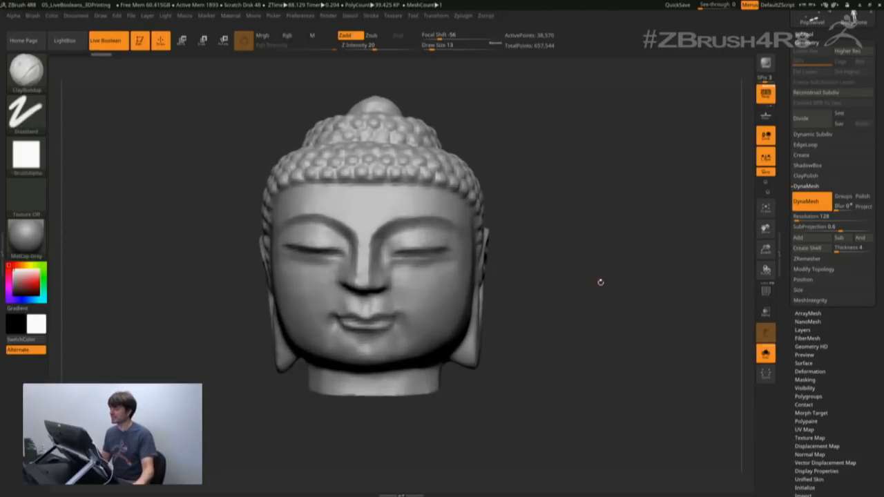
Step: Scale the DynaMeshed copy down uniformly inside the original head, judging the wall gap with temporary transparency
key(w)
drag(373, 244, 342, 248)
click(766, 354)
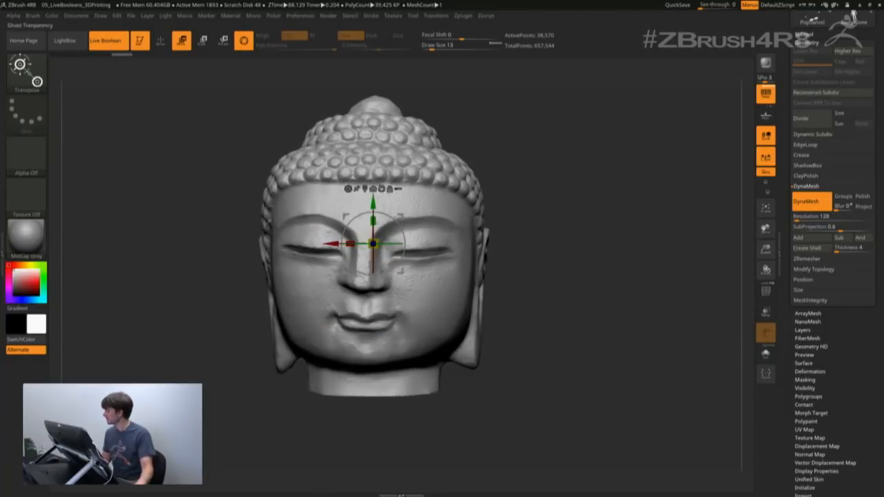
click(766, 315)
key(p)
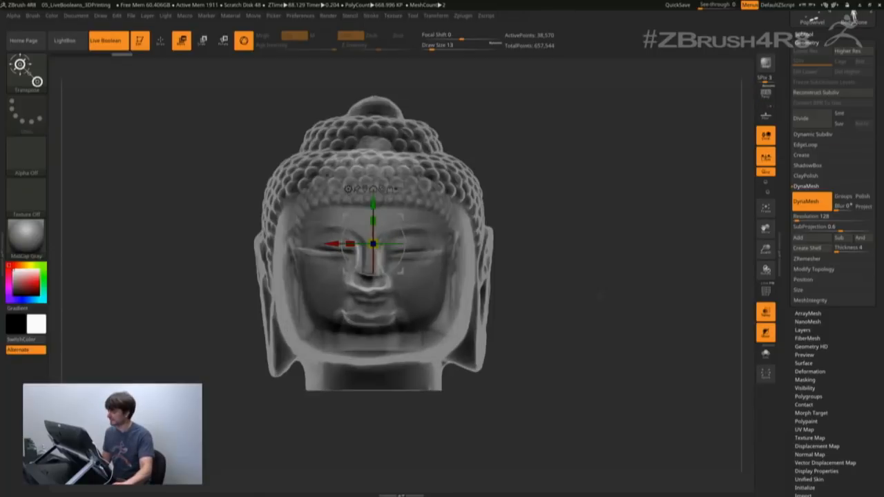
drag(373, 244, 391, 244)
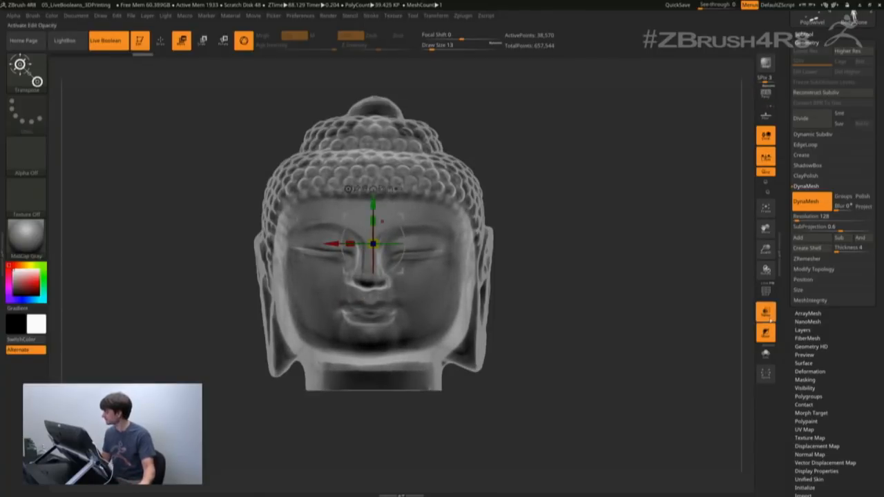
click(766, 312)
Step: Set the smaller inner head copy to subtract from the original head in Live Boolean
drag(698, 271, 755, 239)
drag(856, 156, 855, 347)
click(811, 227)
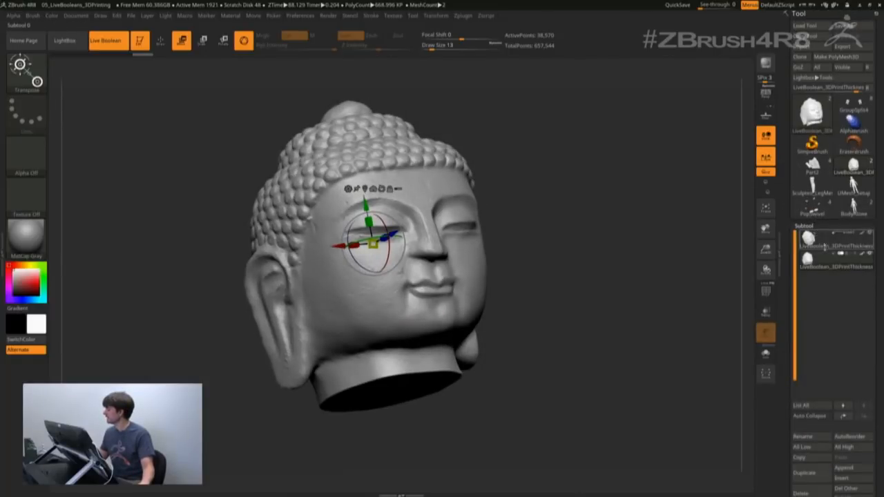
mouse_move(835, 271)
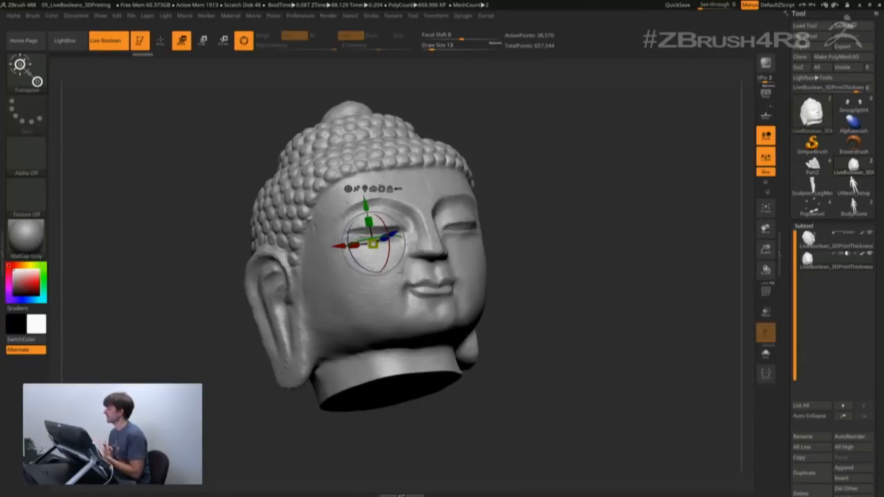
mouse_move(824, 246)
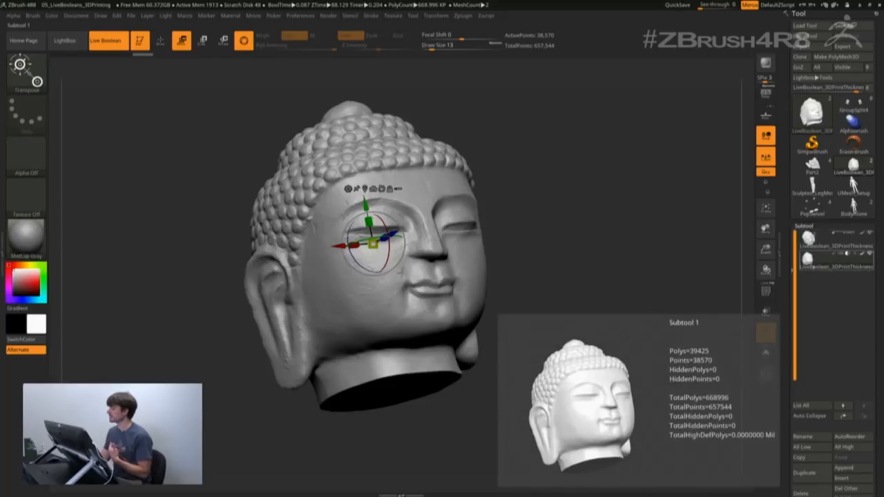
Step: Append a Cube3D subtool to the hollowed head and select it in a straight front view
drag(663, 366, 615, 333)
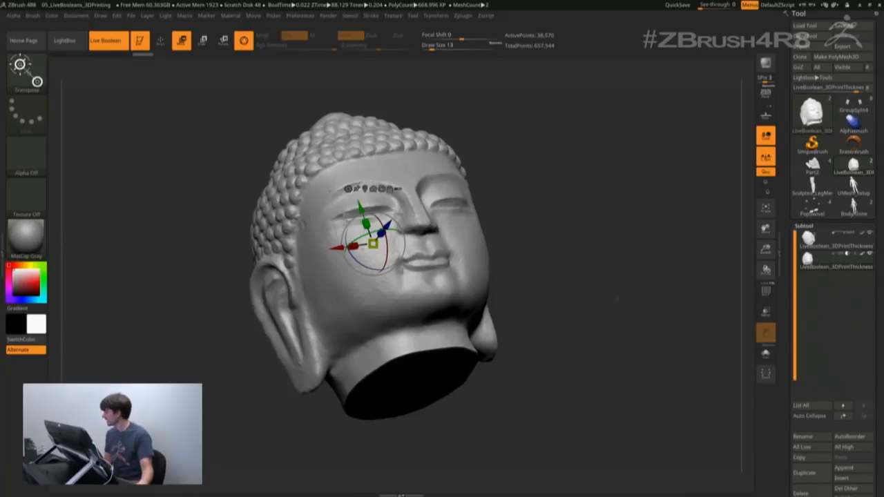
click(844, 467)
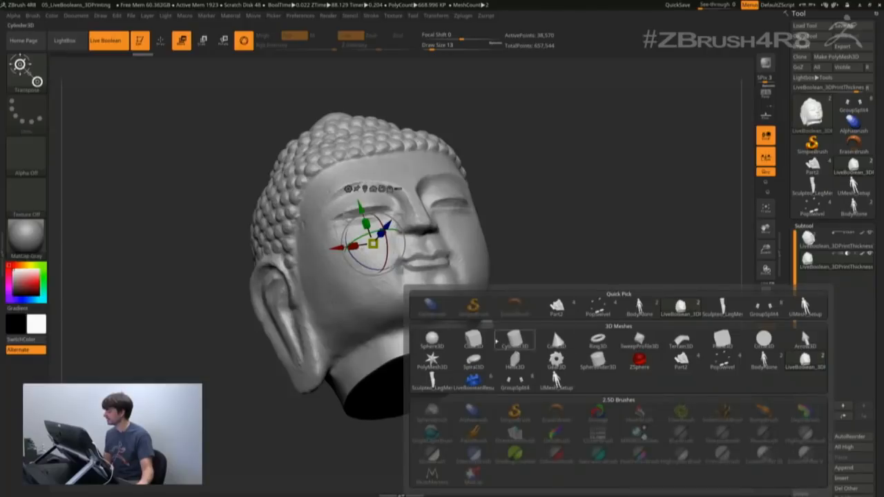
click(474, 339)
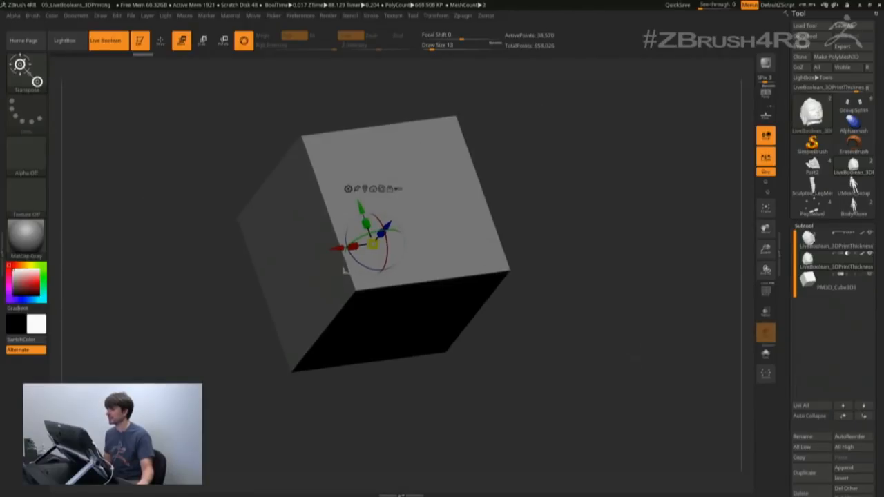
shift+drag(636, 359, 641, 360)
click(836, 289)
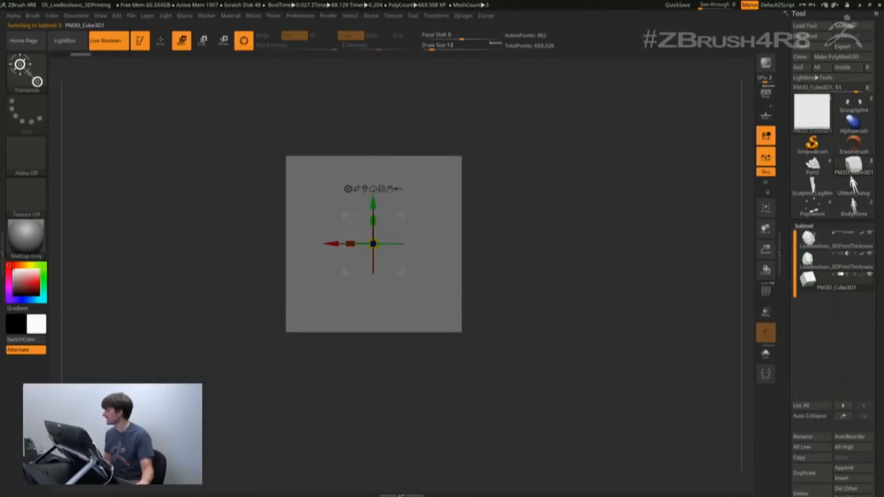
Step: Offset the cube downwards over the lower part of the head and set it to subtract
drag(373, 220, 373, 399)
alt+drag(539, 373, 583, 257)
click(848, 275)
drag(610, 340, 674, 324)
Step: Adjust the subtracting cube's placement so the cut exposes the head's hollow interior and wall thickness
drag(429, 359, 410, 337)
mouse_move(546, 325)
mouse_down()
mouse_move(522, 274)
mouse_move(546, 319)
mouse_up()
drag(420, 345, 385, 302)
drag(577, 339, 608, 291)
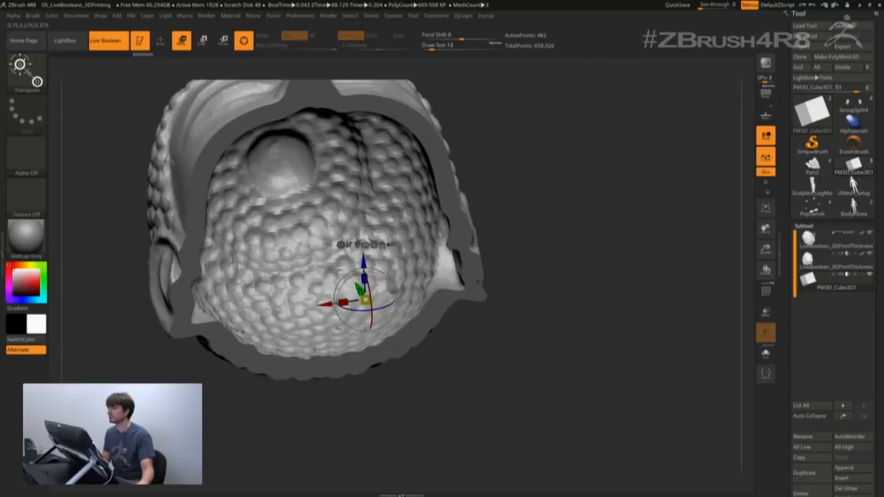
Step: Reshape the inner head copy near both ears with the Move brush at draw size 58 to adjust the wall thickness
click(837, 263)
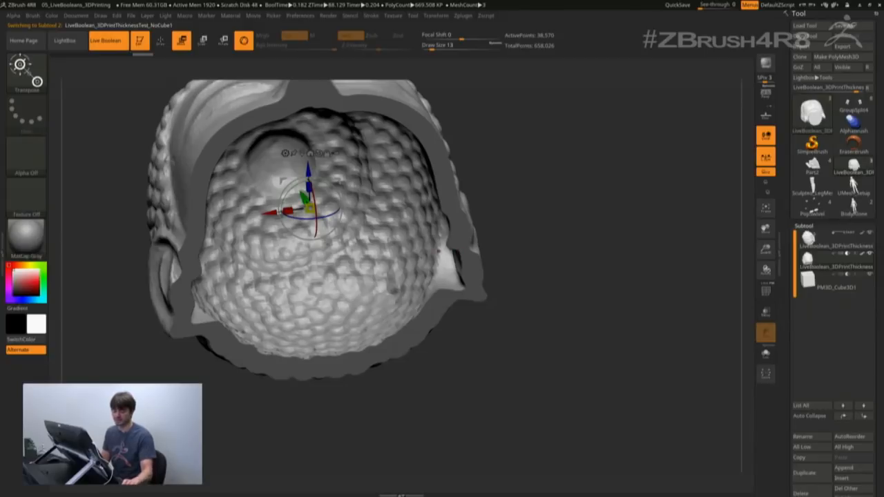
key(b)
key(m)
key(v)
key(space)
mouse_move(454, 269)
mouse_down()
mouse_move(465, 270)
mouse_move(456, 277)
mouse_move(452, 261)
mouse_move(447, 279)
mouse_up()
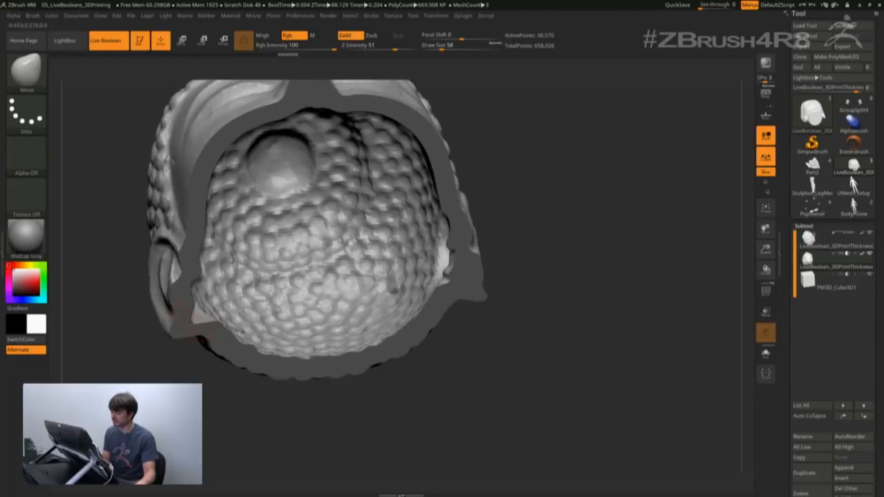
drag(192, 323, 196, 319)
Step: Select the cutting cube and shift it slightly, by about 0.04, to section the head at a different level
click(836, 288)
drag(606, 328, 612, 335)
key(w)
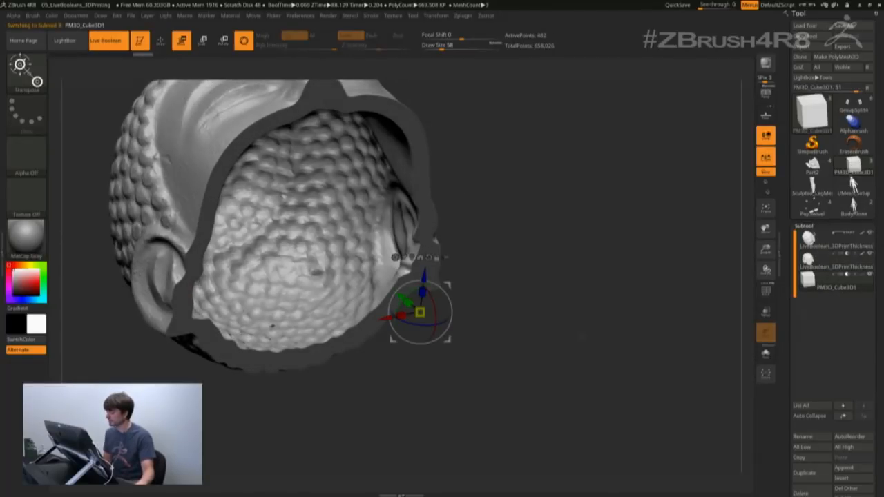
mouse_move(403, 298)
mouse_down()
mouse_move(358, 264)
mouse_move(406, 303)
mouse_up()
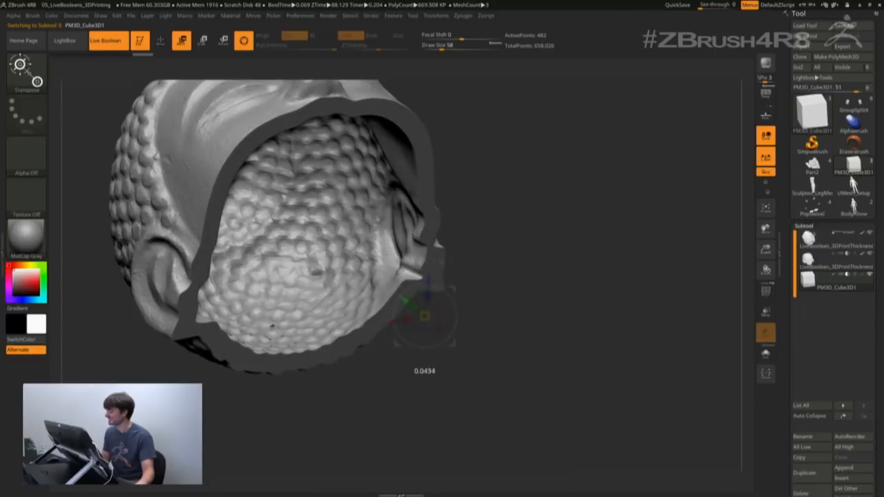
Step: Select the inner head copy and build up its surface inside the cavity with the ClayBuildup brush at draw size 35
drag(552, 304, 608, 297)
click(836, 268)
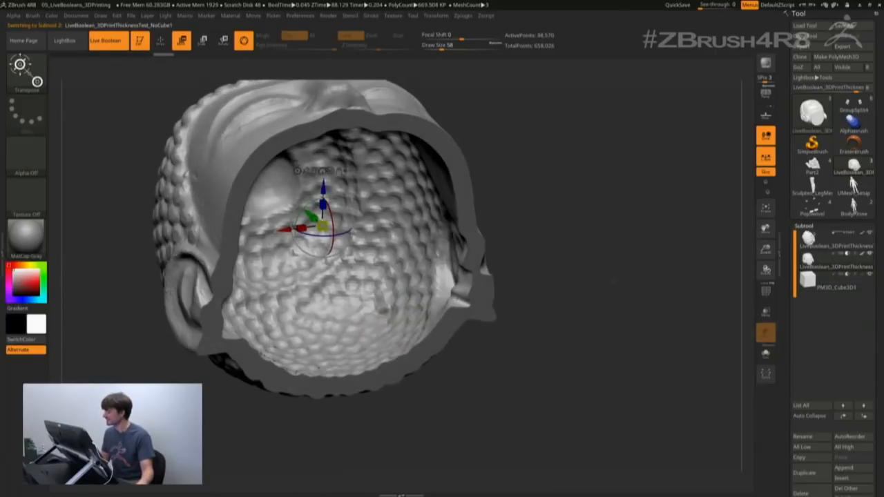
alt+drag(549, 259, 543, 280)
key(b)
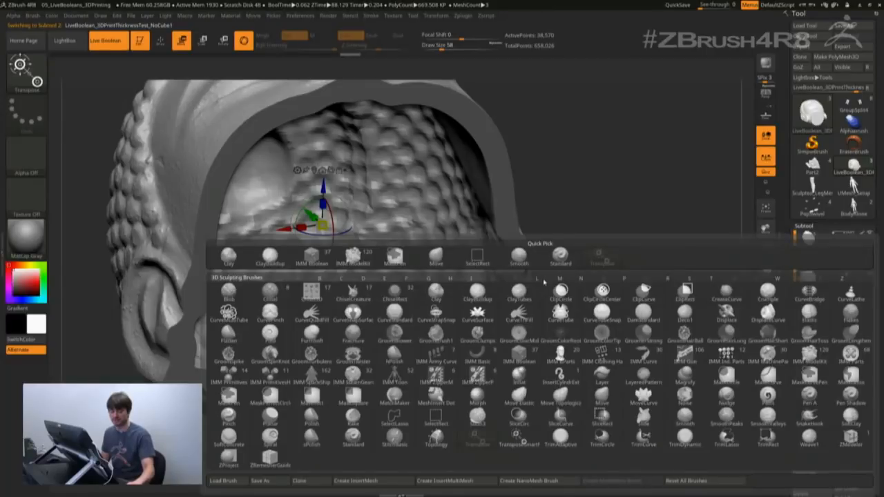
key(c)
key(b)
key(space)
drag(555, 242, 561, 242)
mouse_move(553, 280)
mouse_down()
mouse_move(580, 290)
mouse_move(551, 289)
mouse_up()
key(space)
drag(591, 231, 585, 232)
mouse_move(489, 279)
mouse_down()
mouse_move(494, 294)
mouse_move(501, 291)
mouse_move(497, 282)
mouse_move(494, 301)
mouse_up()
mouse_move(637, 363)
alt+mouse_down()
mouse_move(639, 338)
mouse_move(638, 361)
mouse_move(644, 345)
mouse_move(633, 355)
mouse_move(646, 364)
alt+mouse_up()
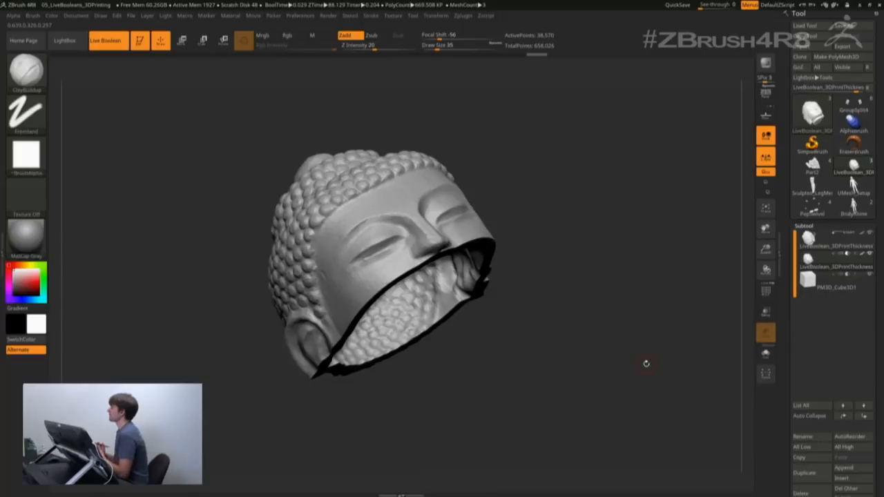
drag(646, 363, 636, 237)
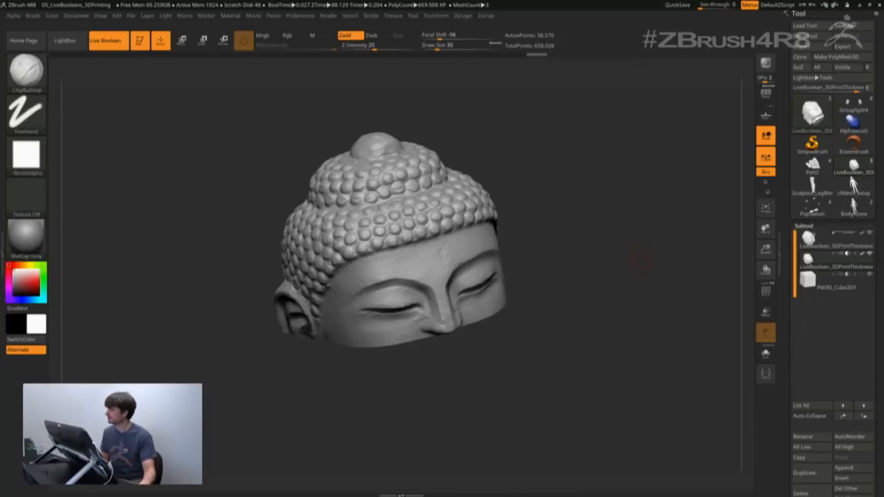
alt+drag(642, 261, 645, 272)
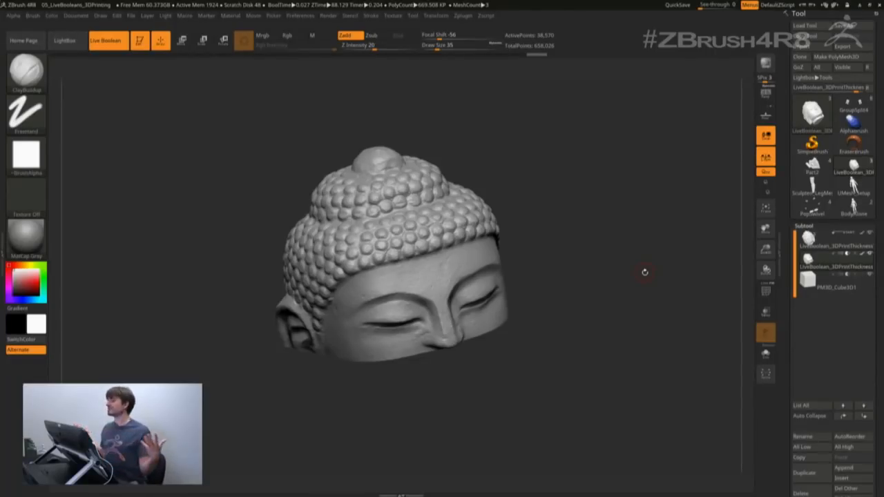
Step: Open the 01_Gizmo3D_TruckModel project without saving the changes to the Buddha head project
click(180, 49)
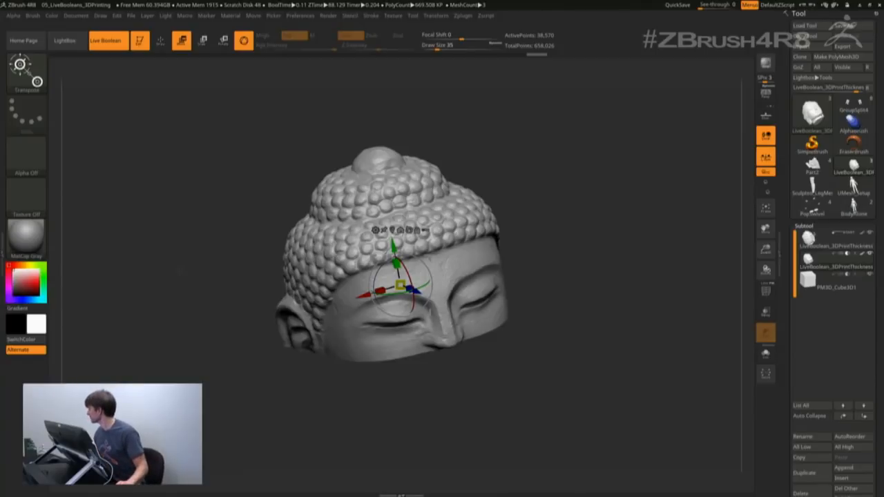
key(comma)
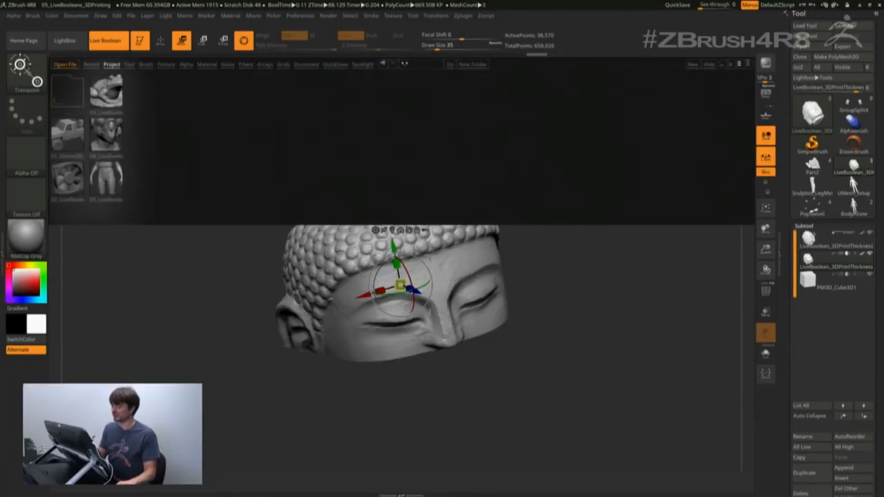
double_click(73, 138)
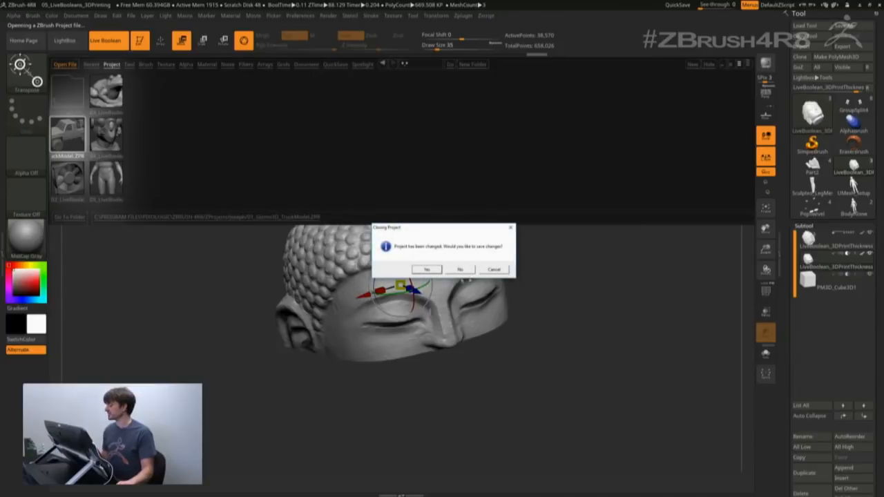
click(461, 270)
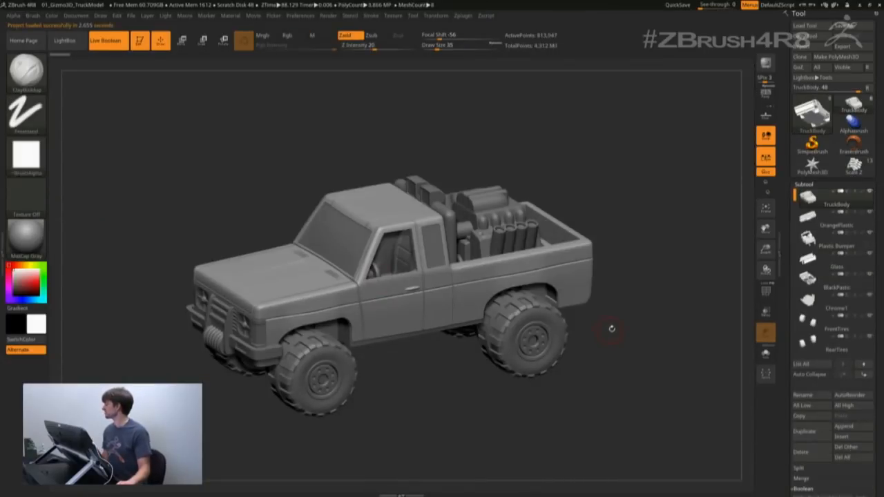
Step: Display the Gizmo 3D on the truck body and turn on the perspective view
drag(622, 290, 619, 304)
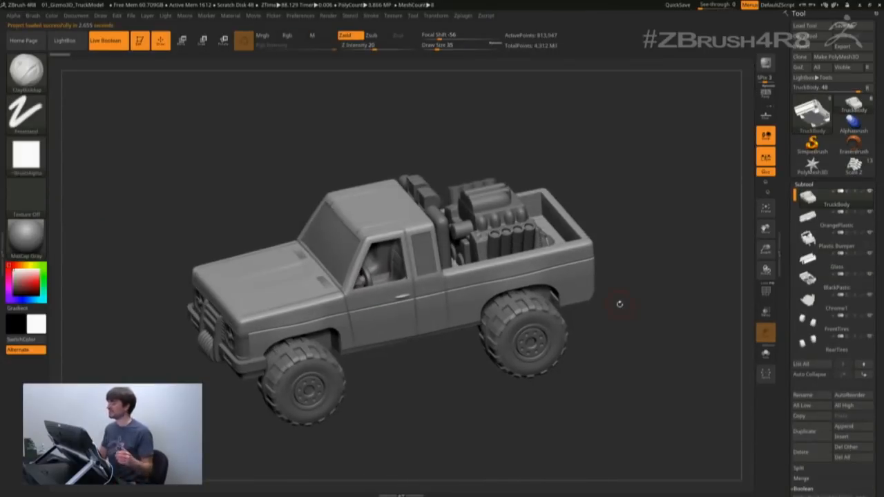
click(182, 40)
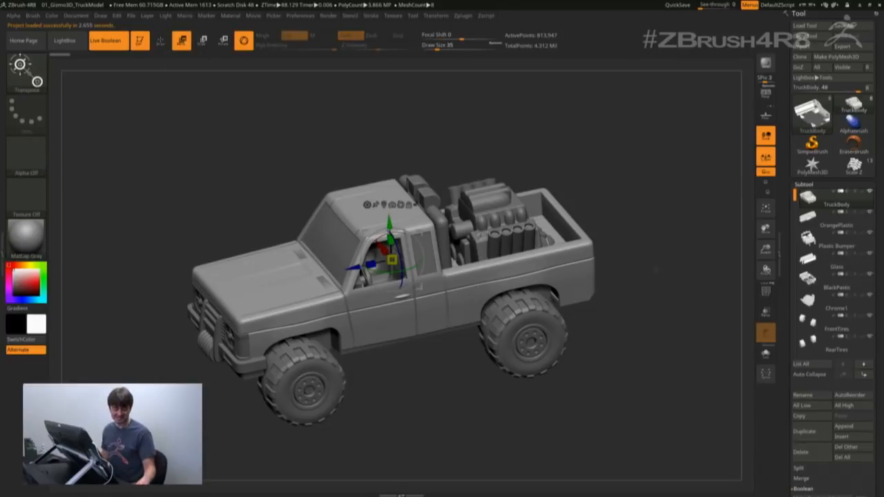
key(p)
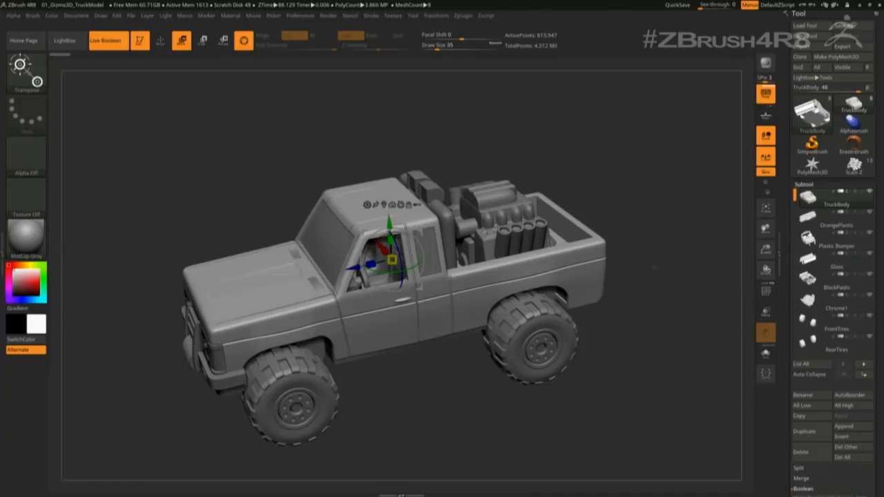
Step: Open the Gizmo 3D preferences and set the gizmo size to 349
click(4, 249)
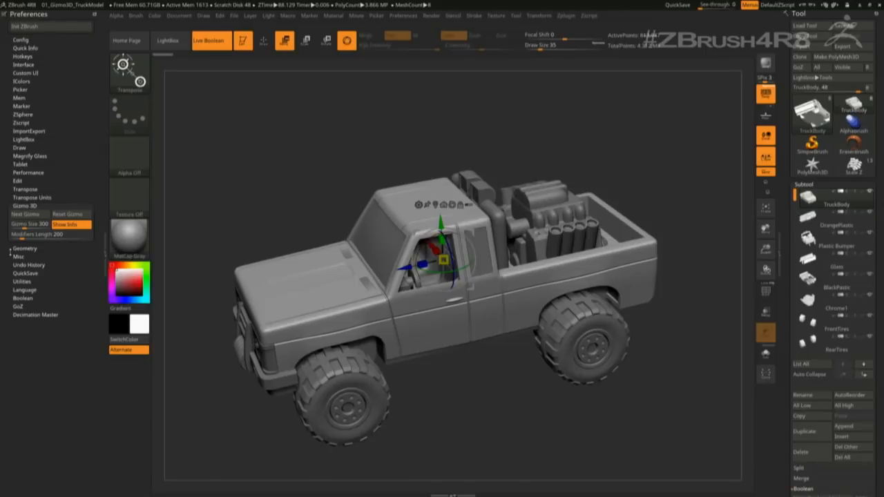
mouse_move(701, 243)
alt+mouse_down()
mouse_move(689, 228)
mouse_move(701, 251)
mouse_move(695, 241)
alt+mouse_up()
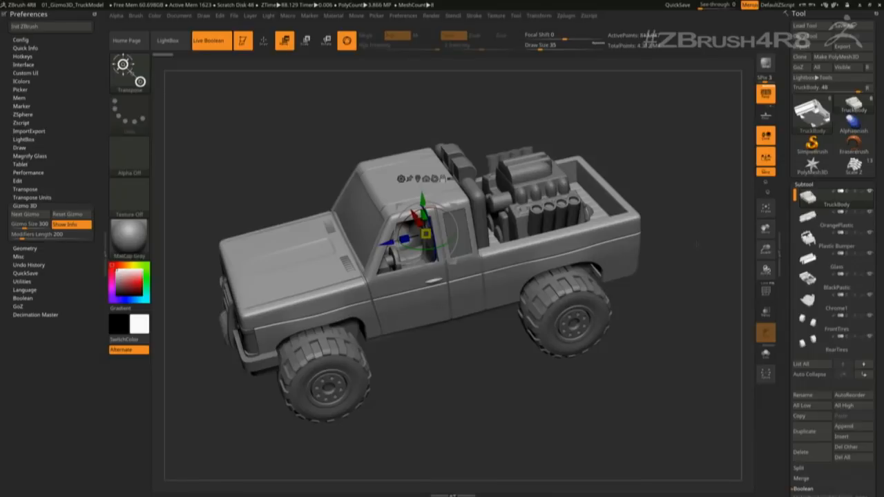
drag(468, 367, 475, 354)
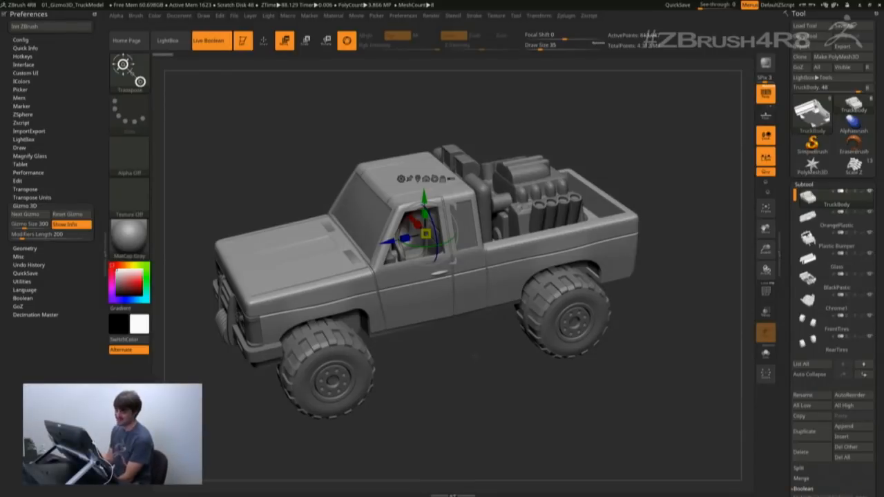
drag(666, 316, 674, 318)
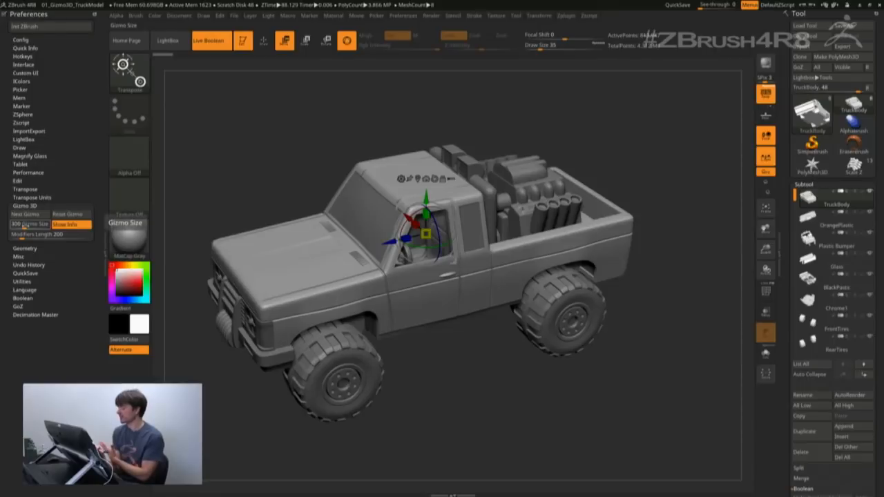
drag(24, 225, 16, 226)
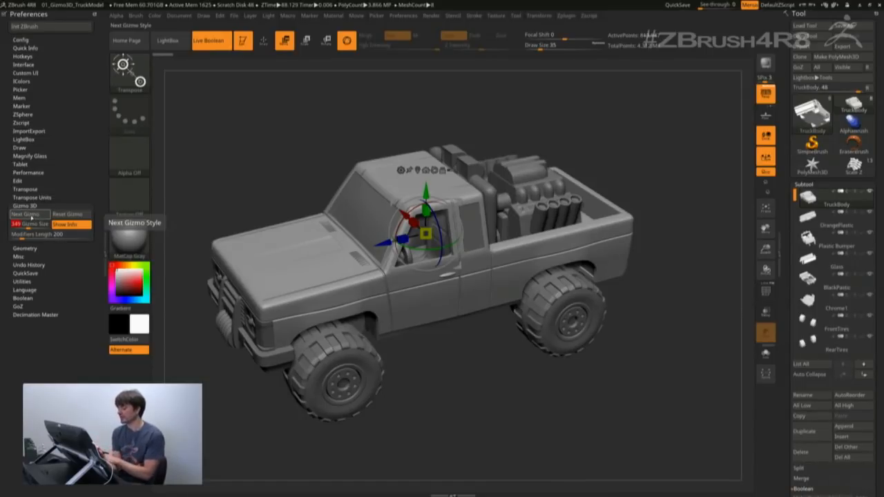
Step: Cycle the Gizmo 3D style to the cube design with coloured faces and hide the preferences
click(33, 215)
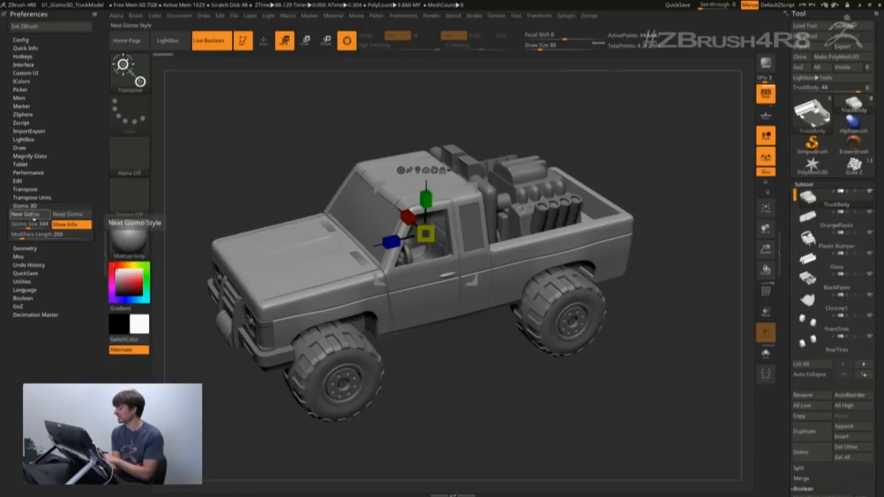
click(33, 215)
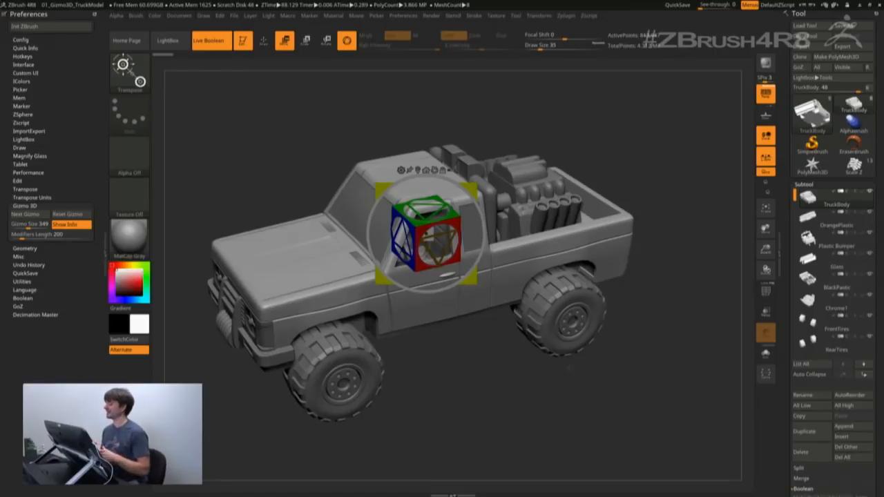
drag(688, 261, 691, 273)
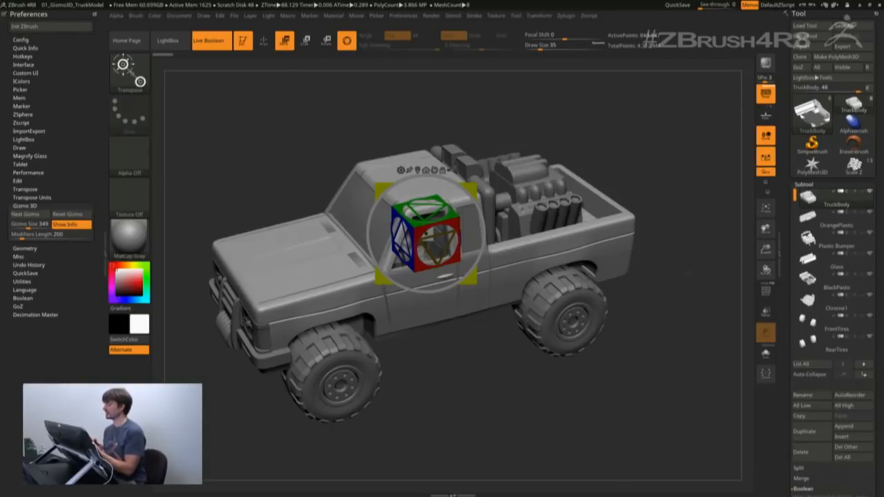
click(105, 256)
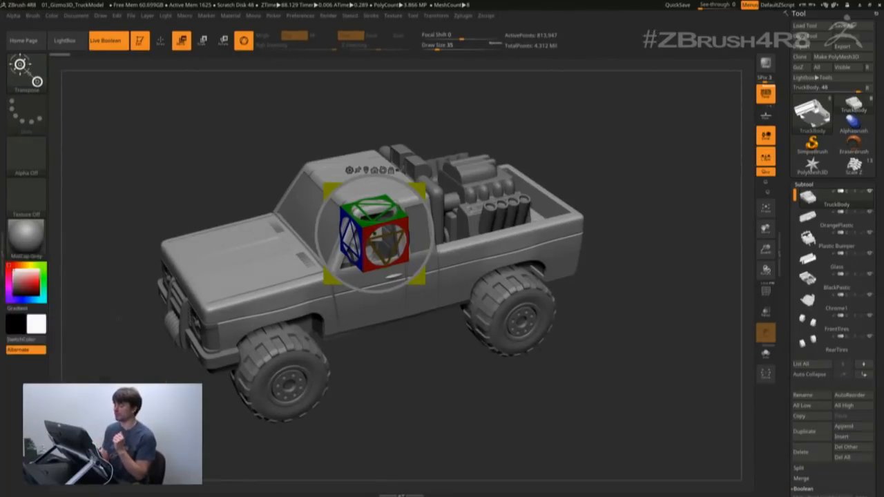
Step: Examine the skull-and-bones gizmo model of the Scale Z tool from several angles and return to the TruckBody tool
click(854, 165)
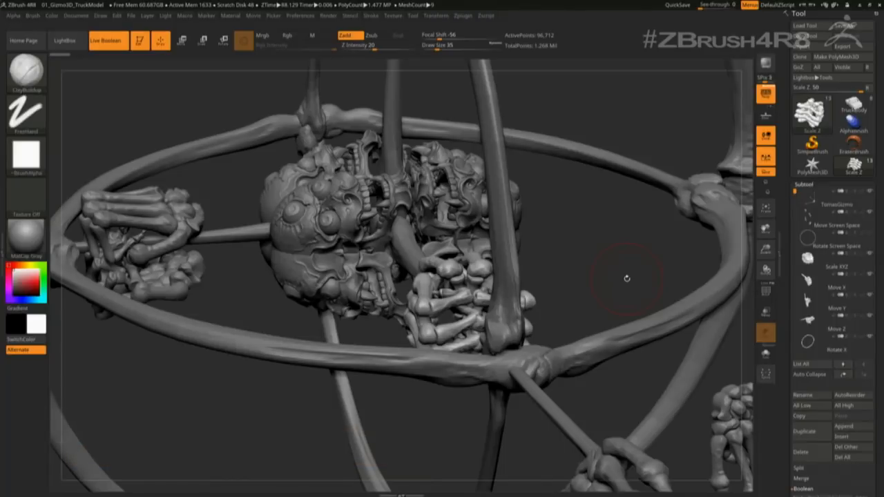
alt+drag(627, 278, 653, 269)
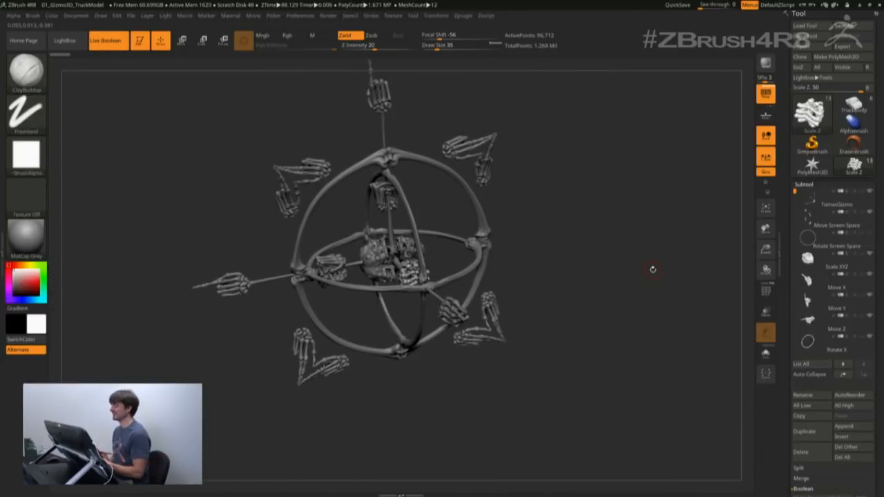
drag(653, 269, 582, 273)
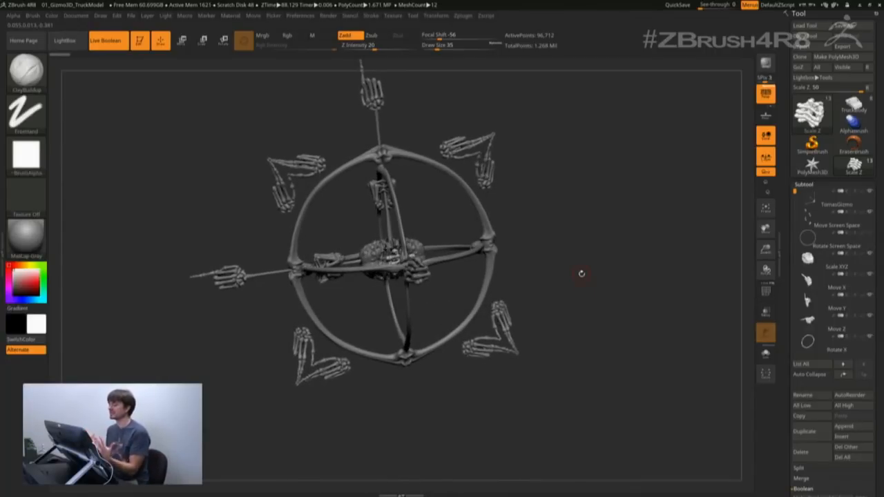
mouse_move(628, 272)
mouse_down()
mouse_move(608, 279)
mouse_move(617, 286)
mouse_up()
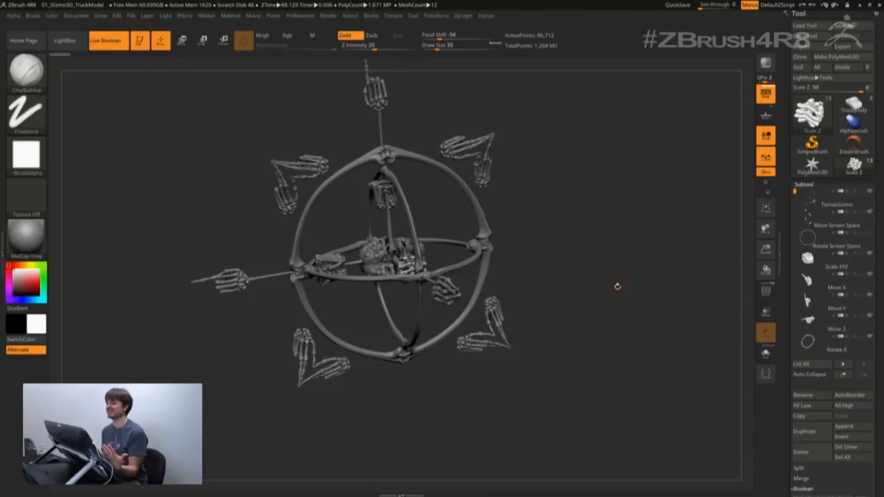
click(855, 107)
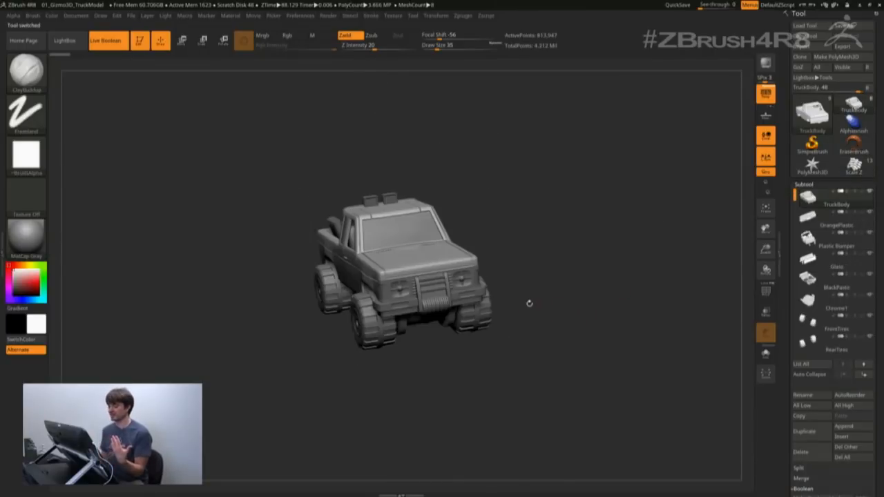
Step: Display the Gizmo 3D on the truck body and cycle its style to the skeletal-hands design
click(3, 244)
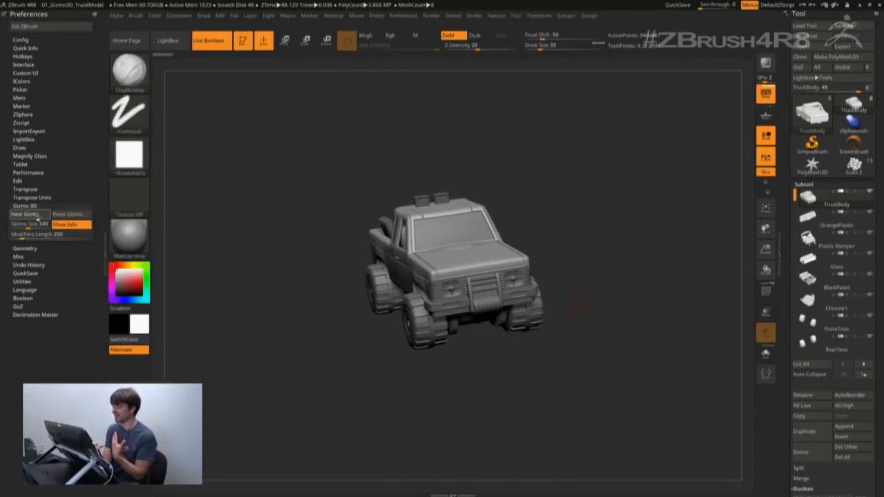
click(285, 41)
drag(656, 187, 532, 276)
drag(642, 208, 684, 239)
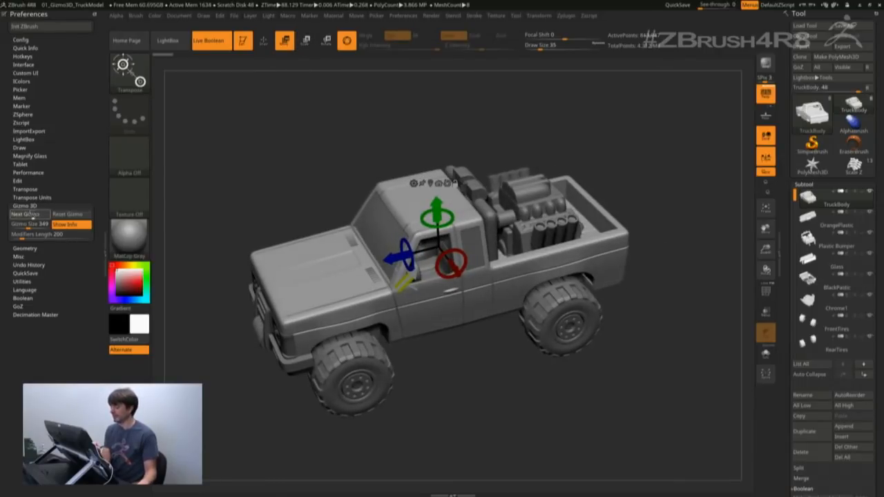
click(34, 216)
click(35, 216)
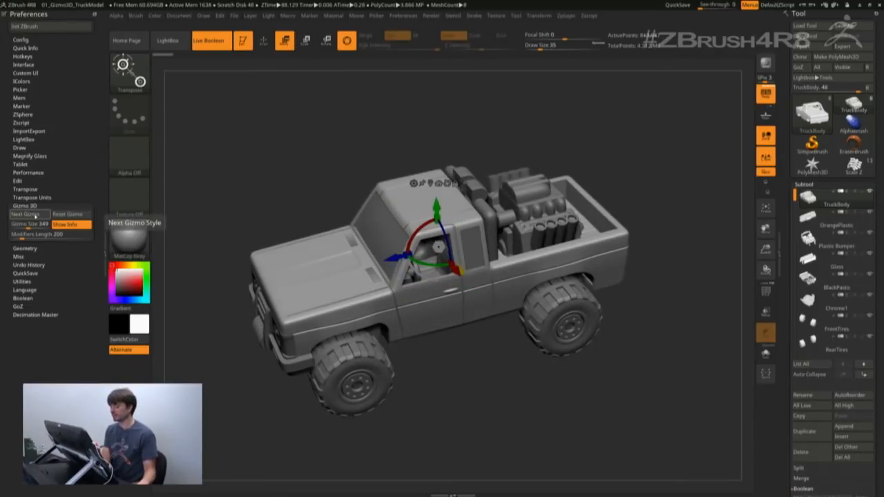
click(35, 216)
Step: Enlarge the skeletal gizmo by setting the gizmo size to 525 and view it close up
alt+drag(643, 186, 639, 271)
drag(29, 225, 42, 225)
drag(643, 152, 640, 190)
drag(622, 103, 659, 119)
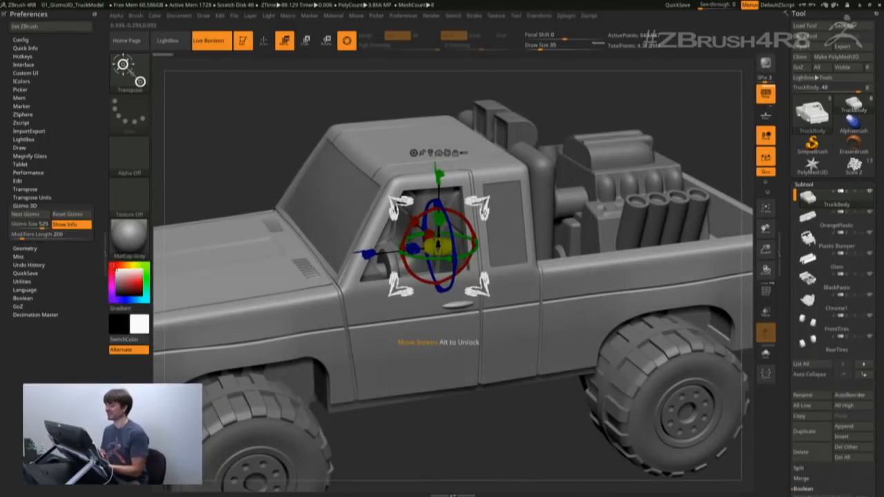
Step: Try the skeletal gizmo's screen-space move, vertical move and vertical scale handles on the truck body with small adjustments
mouse_move(404, 206)
mouse_down()
mouse_move(390, 203)
mouse_move(404, 200)
mouse_up()
mouse_move(439, 168)
mouse_down()
mouse_move(438, 177)
mouse_move(440, 161)
mouse_up()
mouse_move(440, 206)
mouse_down()
mouse_move(440, 197)
mouse_move(440, 208)
mouse_up()
alt+drag(534, 437, 523, 417)
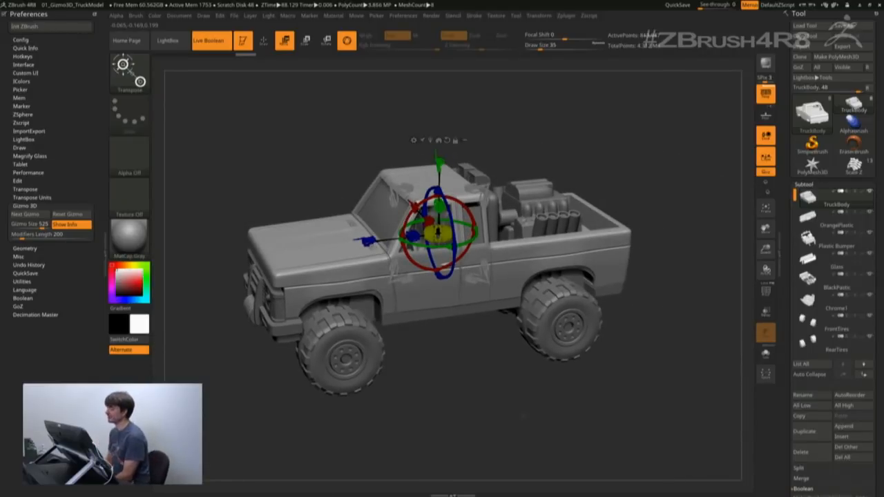
drag(471, 368, 479, 397)
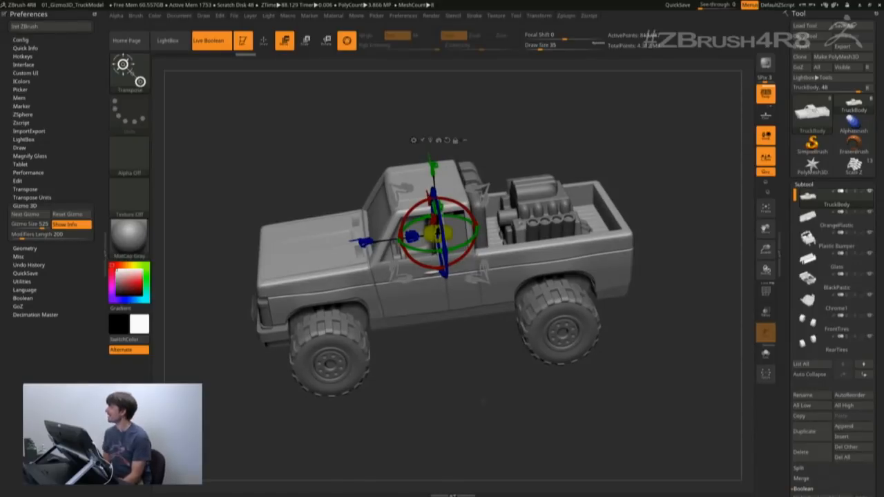
drag(478, 398, 501, 377)
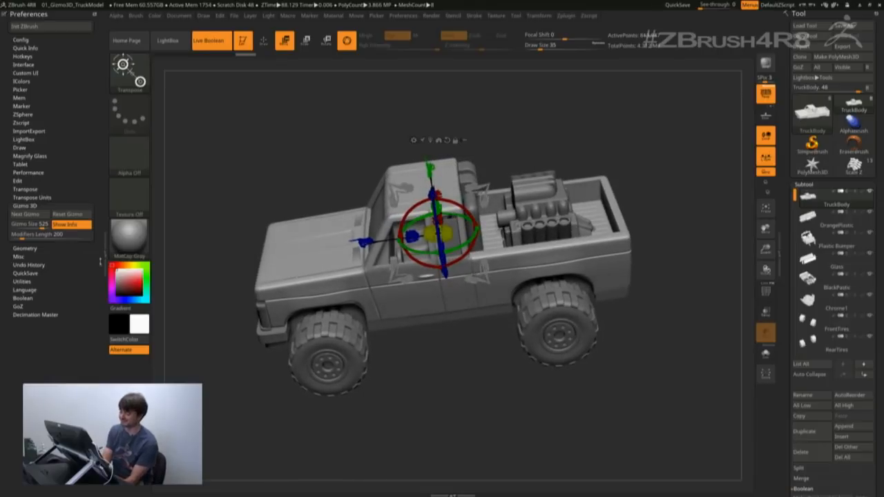
Step: Close the preferences tray and open the 05_LiveBooleans_3DPrinting project without saving the changes to the truck project
click(102, 262)
drag(125, 311, 170, 313)
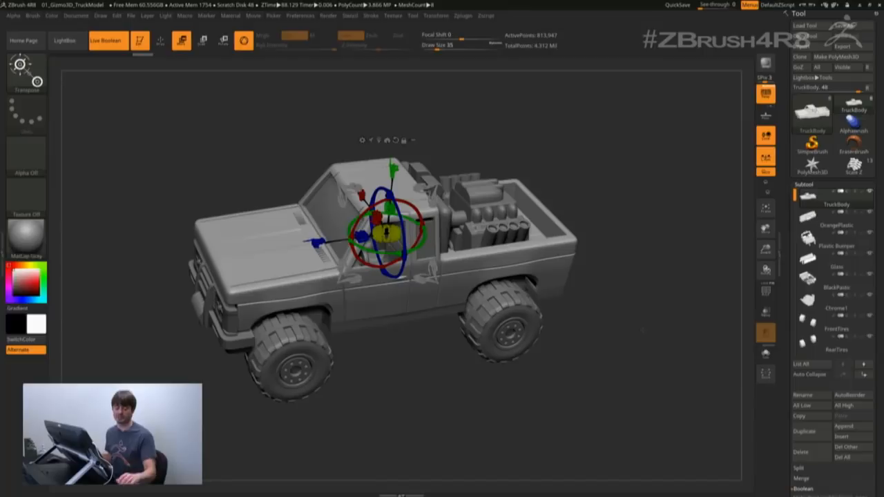
key(comma)
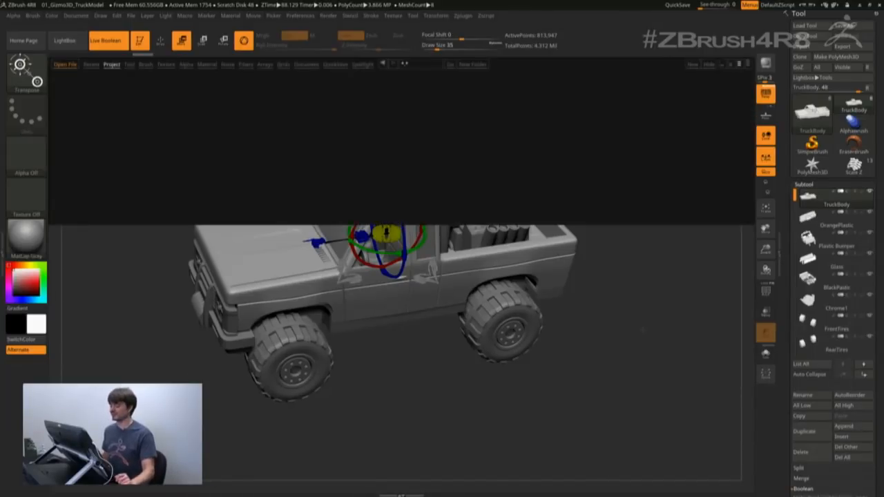
double_click(105, 178)
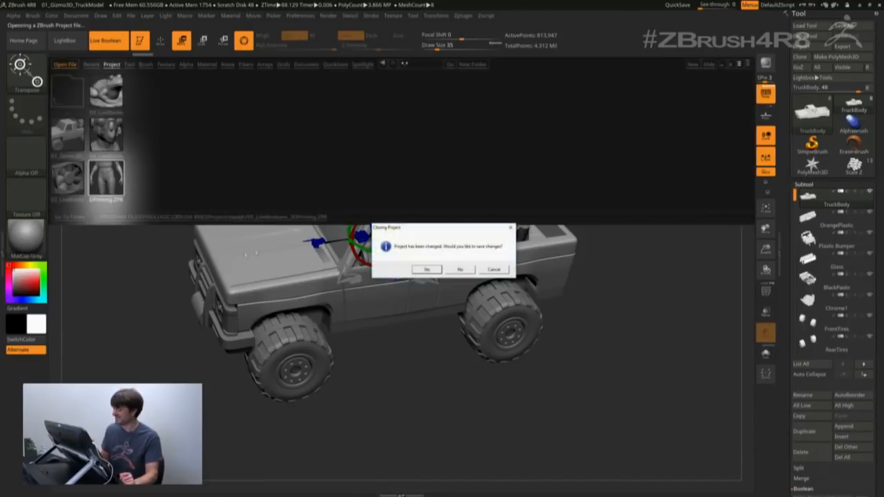
click(459, 269)
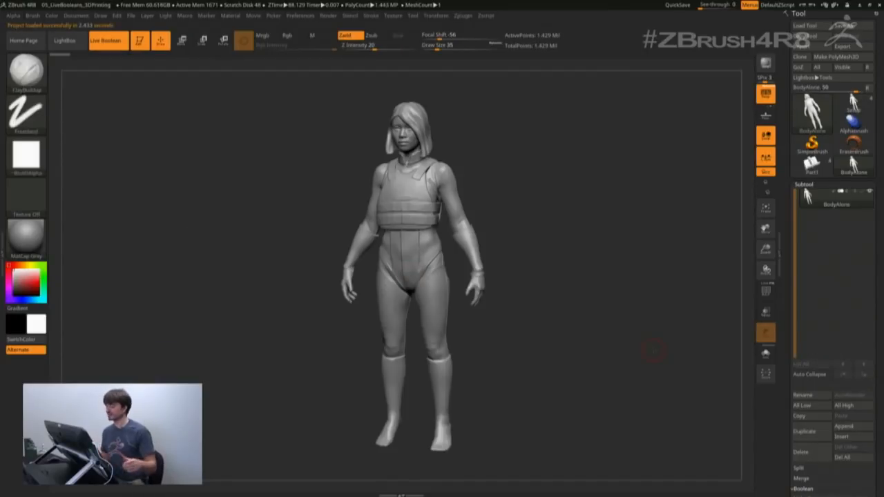
Step: Switch from the BodyAlone figure to the LiveBooleanResults_PeggMold tool
drag(637, 280, 684, 249)
click(854, 166)
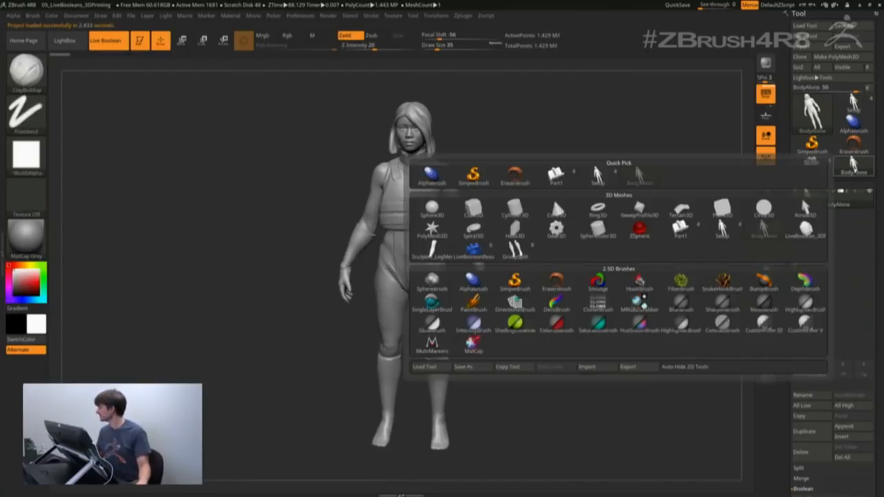
click(473, 250)
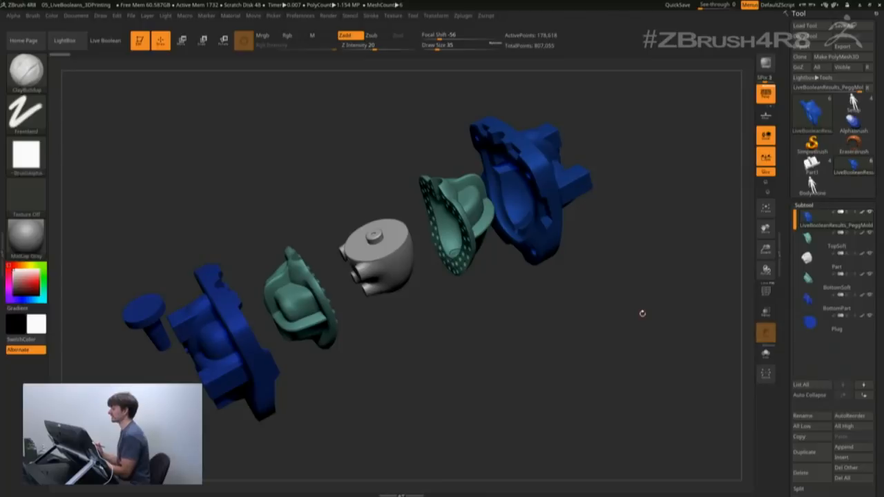
Step: Examine the exploded mold's blue shells, green soft liners, grey part and plug from several angles
drag(564, 354, 556, 343)
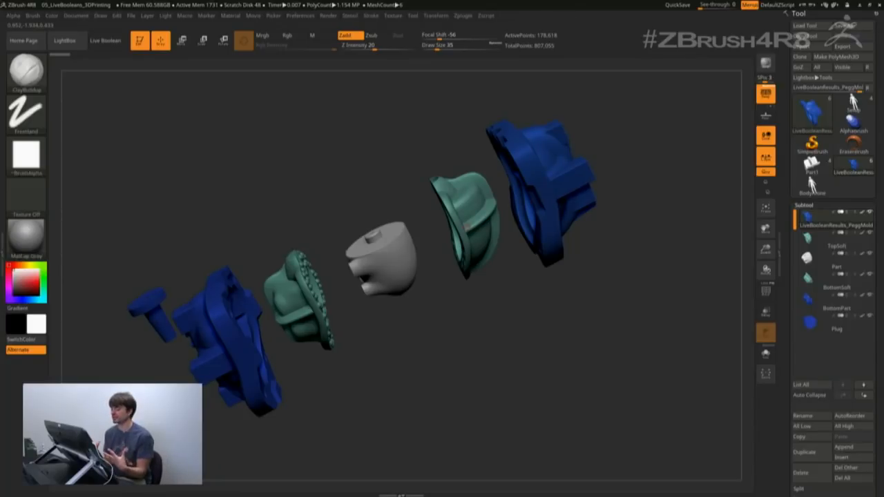
drag(616, 279, 617, 289)
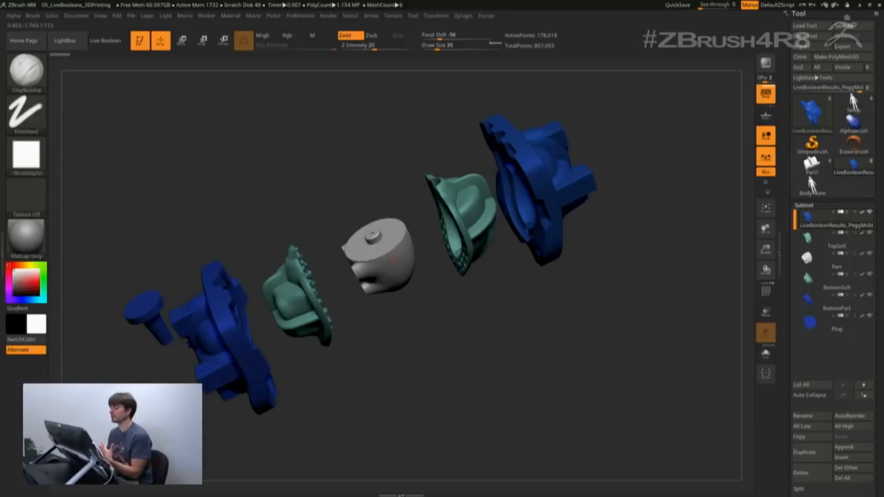
drag(546, 306, 571, 307)
mouse_move(577, 349)
mouse_down()
mouse_move(565, 357)
mouse_move(572, 358)
mouse_up()
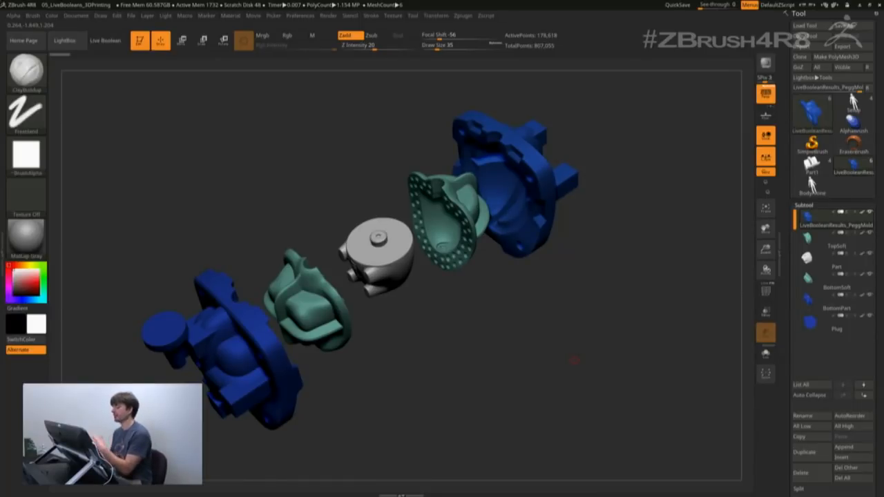
drag(611, 333, 598, 357)
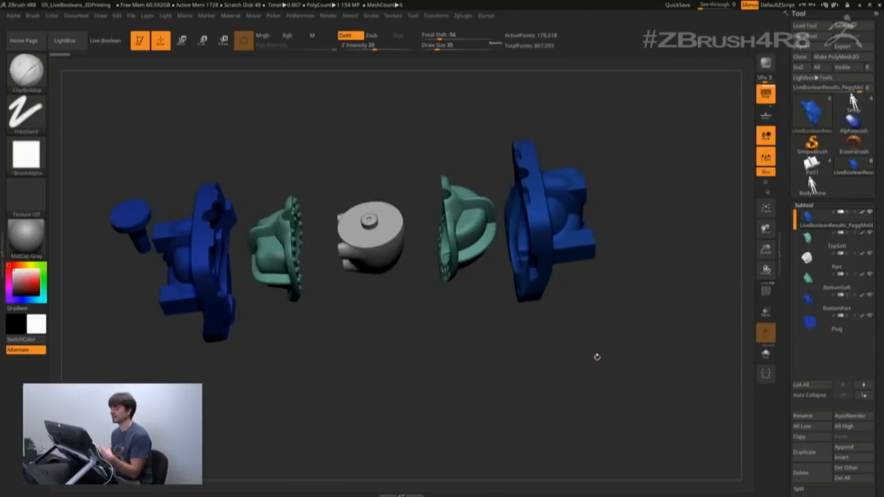
drag(583, 346, 591, 343)
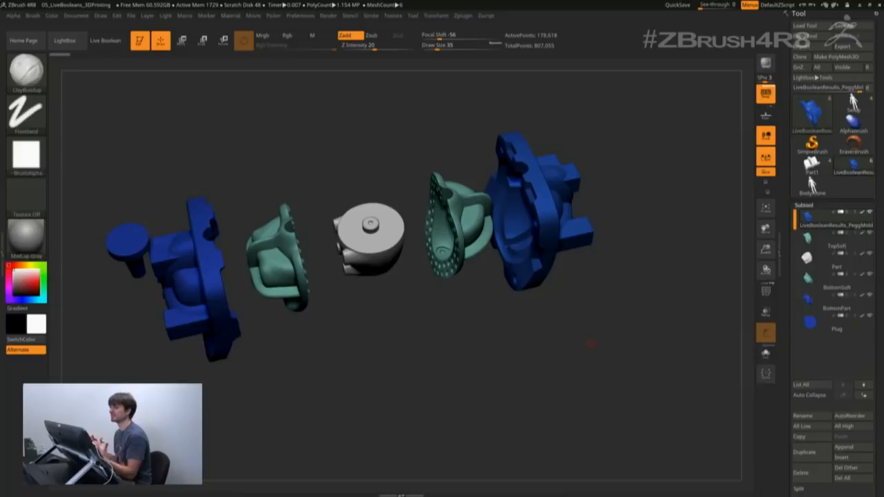
drag(592, 329, 563, 336)
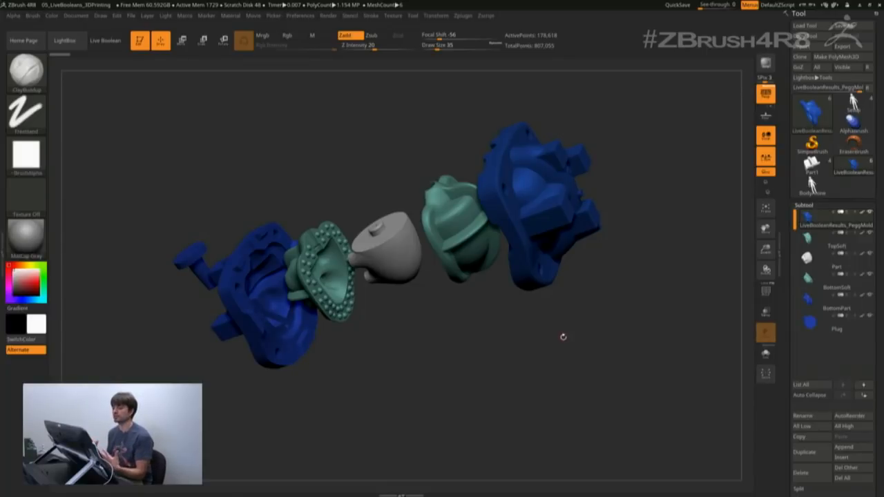
Step: Show the SpotLight reference images, enlarge the photo of the printed mold parts over the canvas and hide the SpotLight dial
key(shift+z)
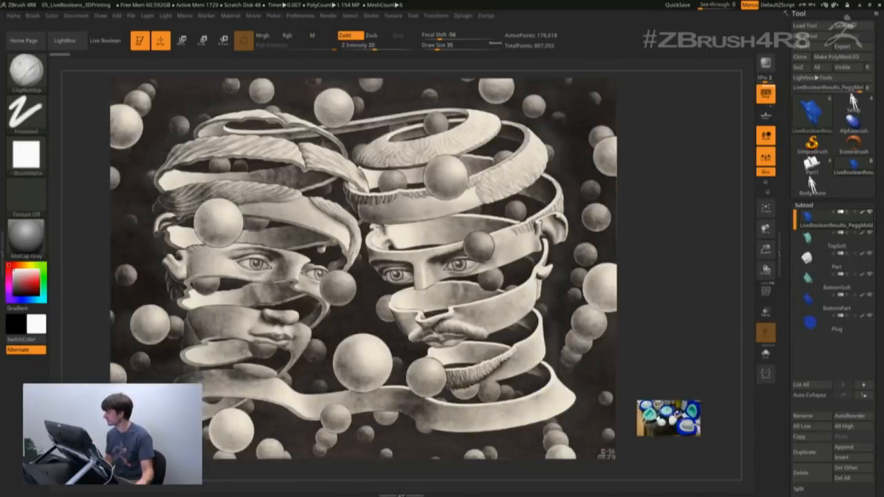
key(z)
click(686, 412)
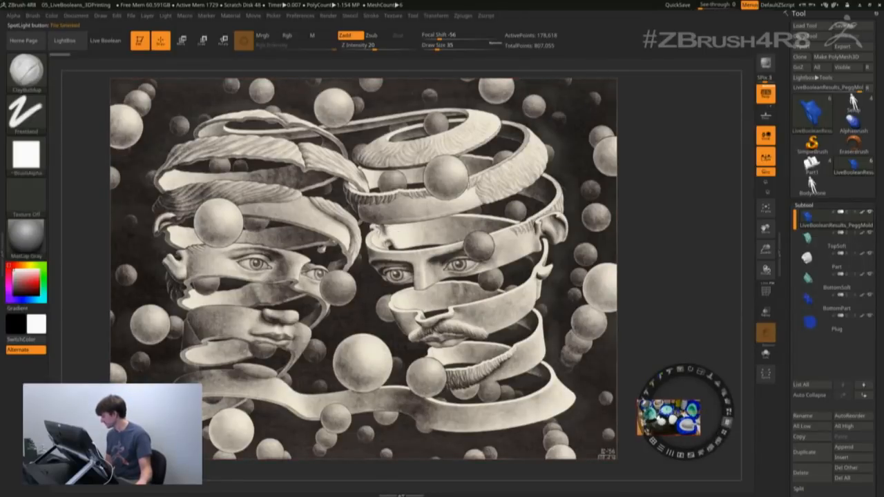
click(728, 423)
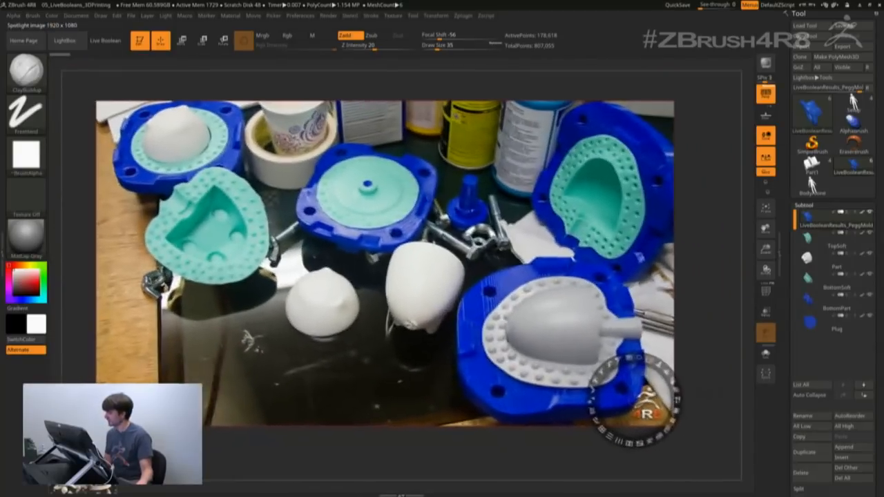
drag(640, 359, 651, 361)
drag(637, 402, 653, 414)
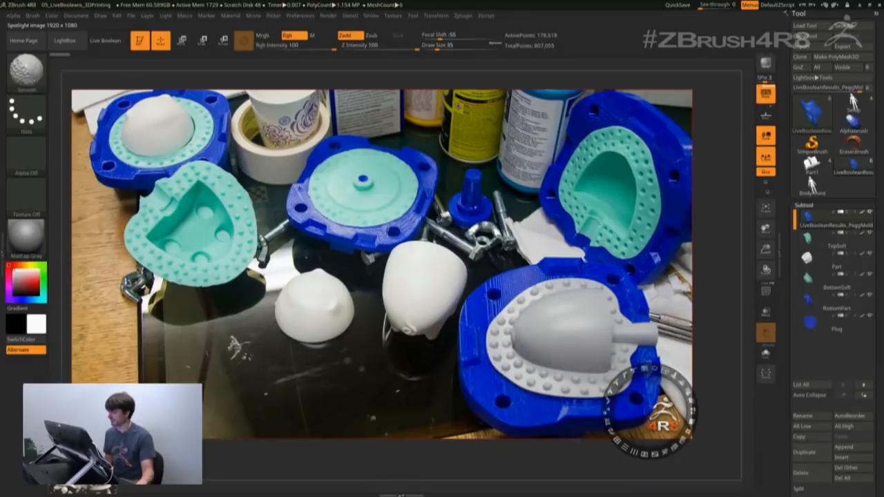
key(z)
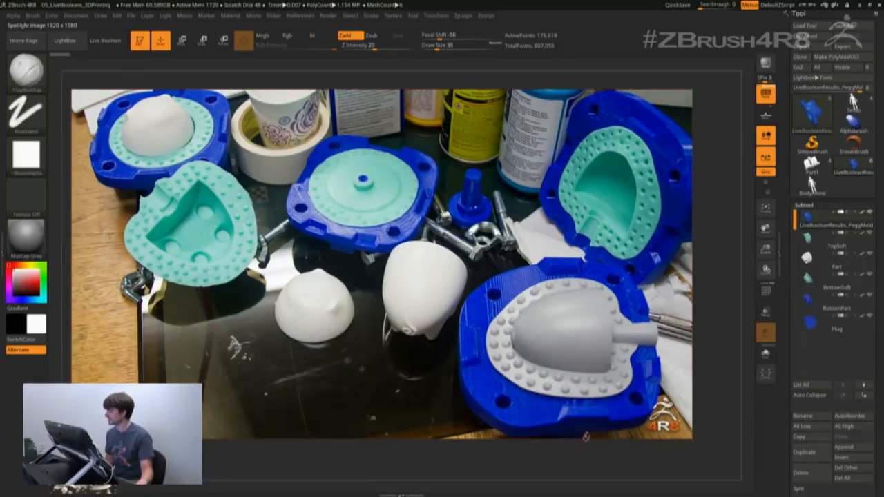
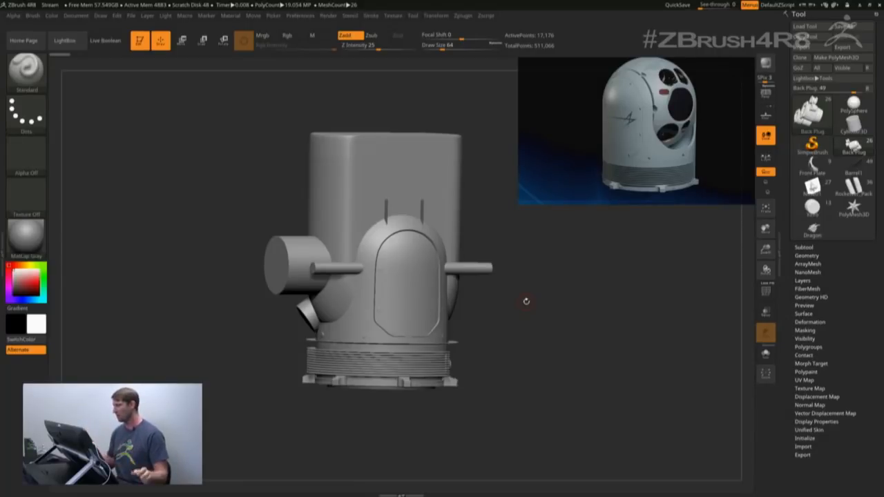
Step: Turn on Live Boolean for the camera turret model and view its lens openings from the front
mouse_move(563, 292)
mouse_down()
mouse_move(592, 302)
mouse_move(584, 312)
mouse_move(572, 297)
mouse_up()
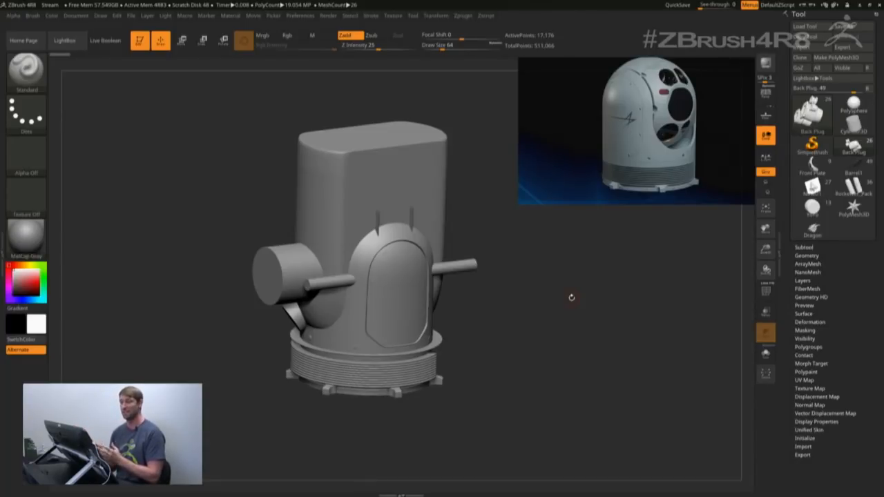
click(109, 42)
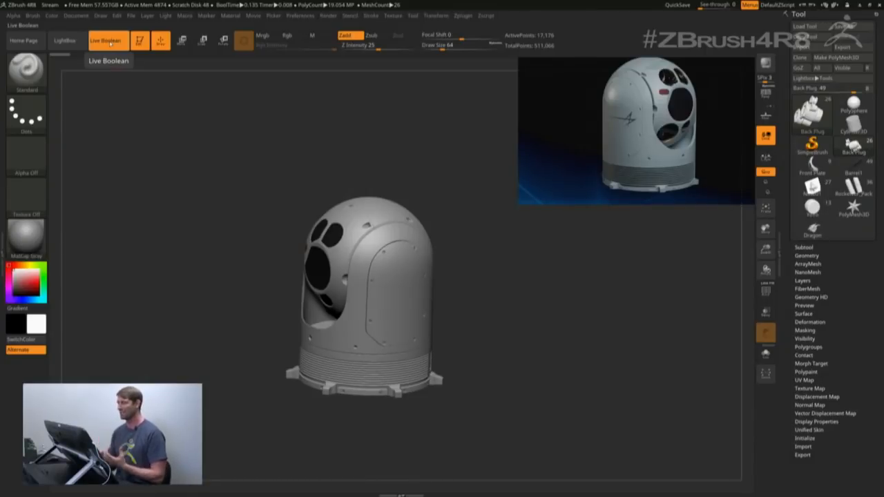
drag(497, 336, 523, 336)
mouse_move(521, 325)
alt+right_down()
mouse_move(496, 278)
mouse_move(495, 311)
mouse_move(471, 279)
alt+right_up()
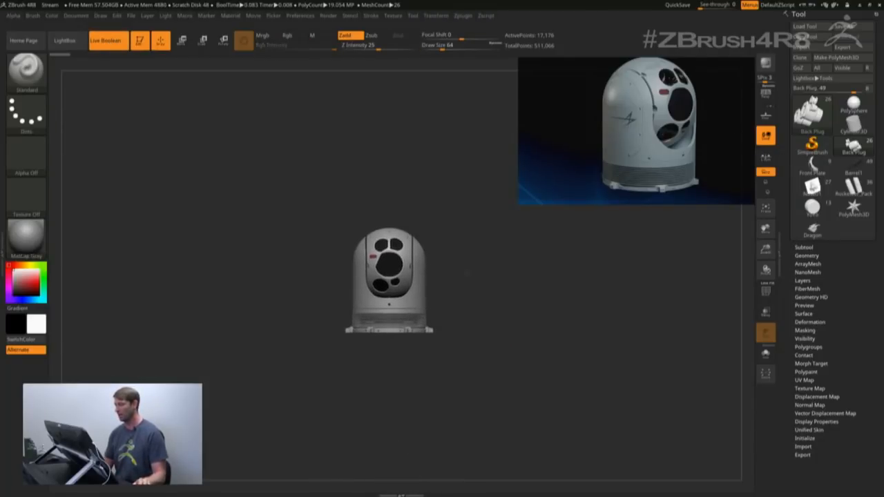
ctrl+right_drag(411, 235, 415, 167)
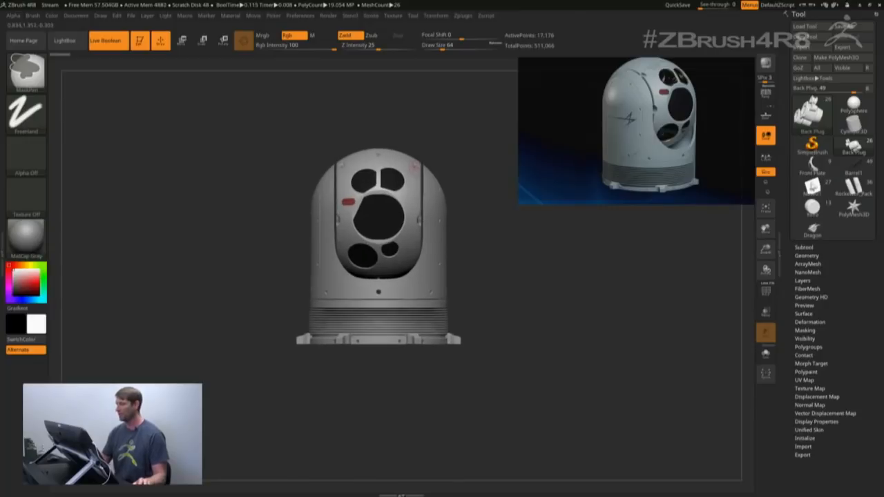
Step: Examine the interface languages and the language customization options in the preferences, leaving English selected
click(328, 15)
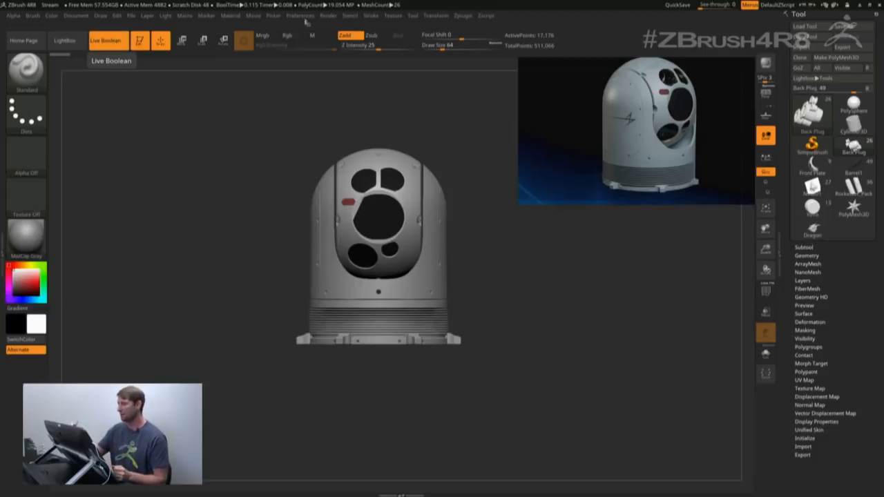
click(304, 16)
click(318, 209)
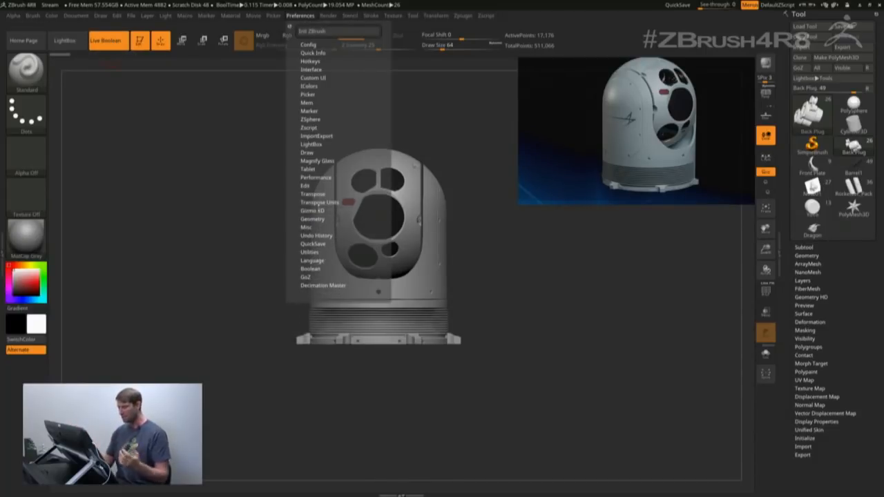
click(314, 261)
drag(345, 235, 366, 184)
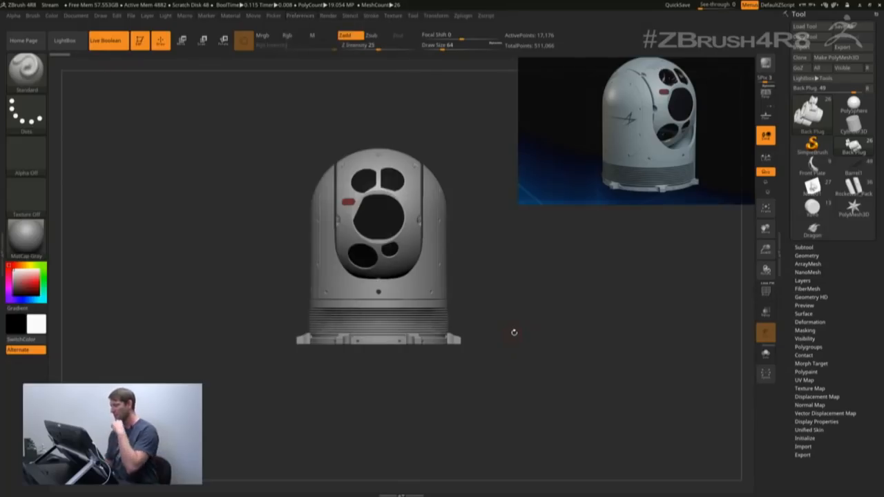
drag(513, 336, 499, 339)
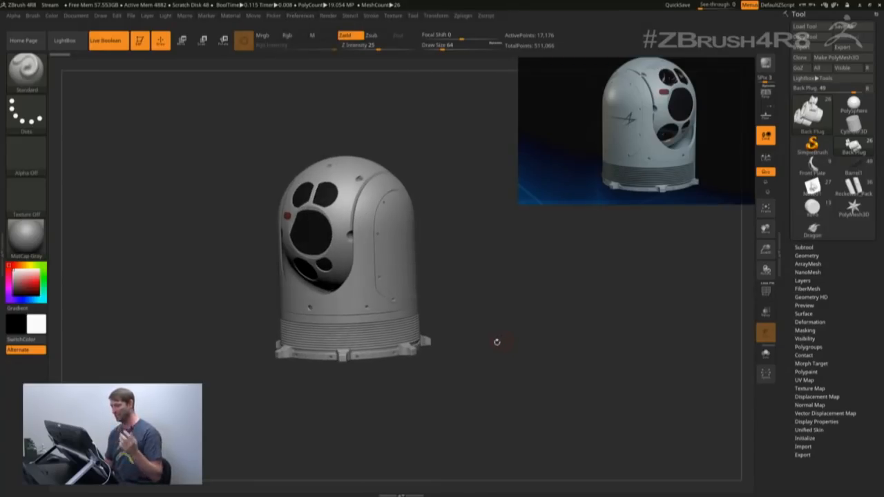
click(301, 16)
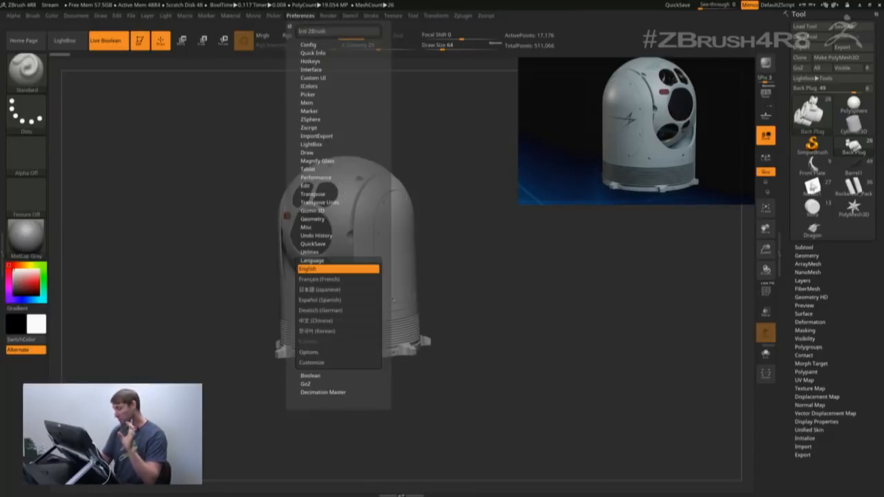
click(327, 364)
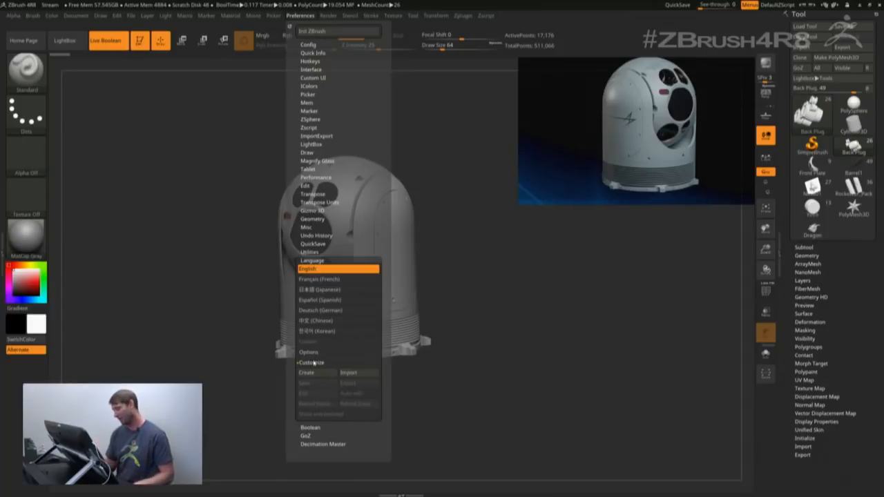
click(315, 364)
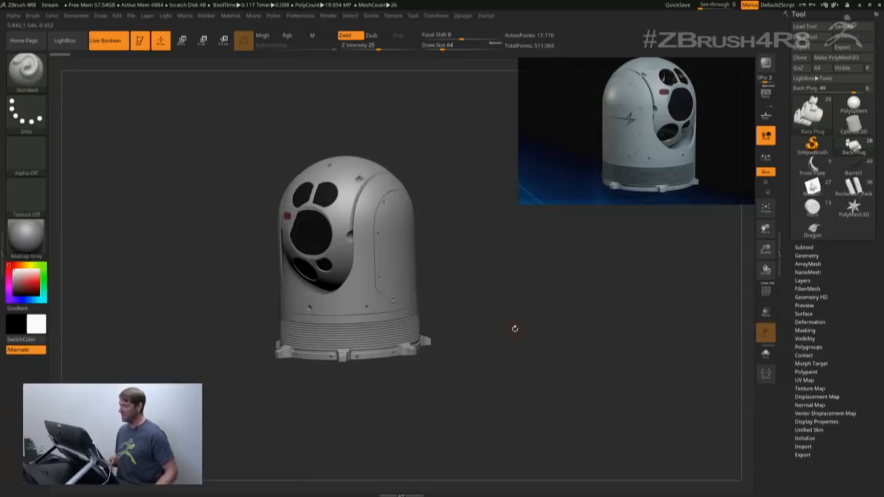
Step: Expand the turret's subtool list and preview the Inferno subtool
mouse_move(499, 335)
mouse_down()
mouse_move(472, 333)
mouse_move(508, 334)
mouse_up()
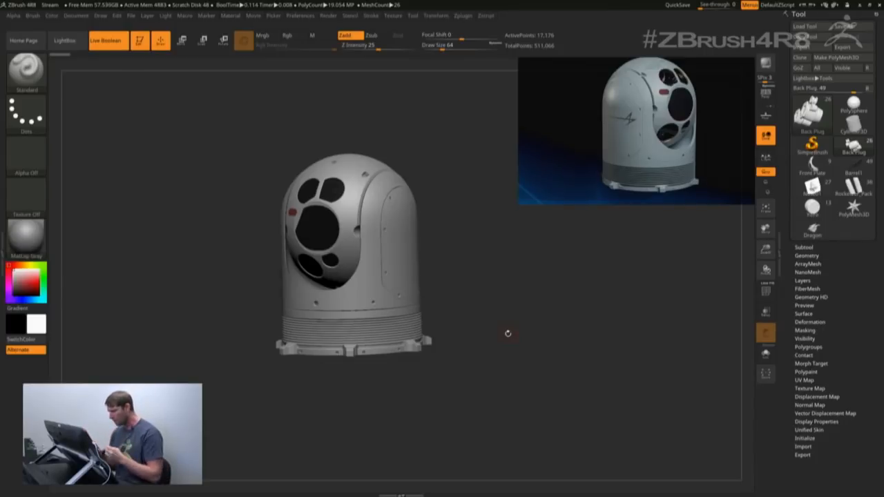
click(804, 248)
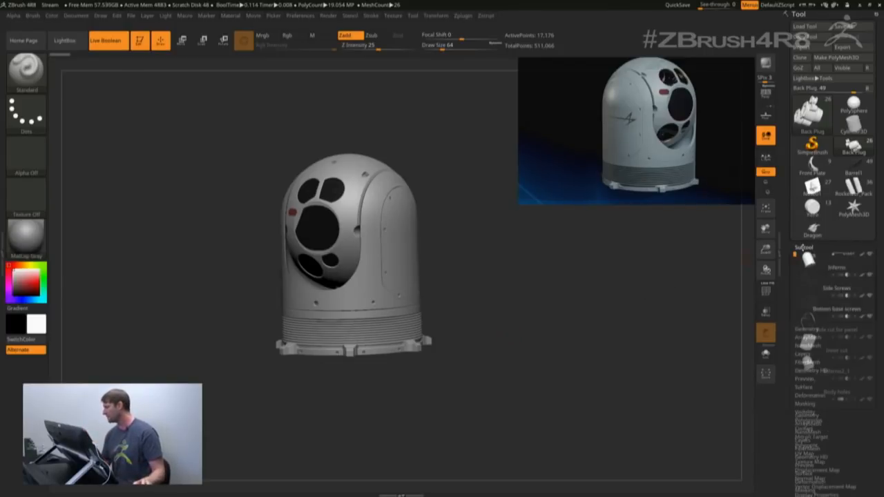
mouse_move(843, 258)
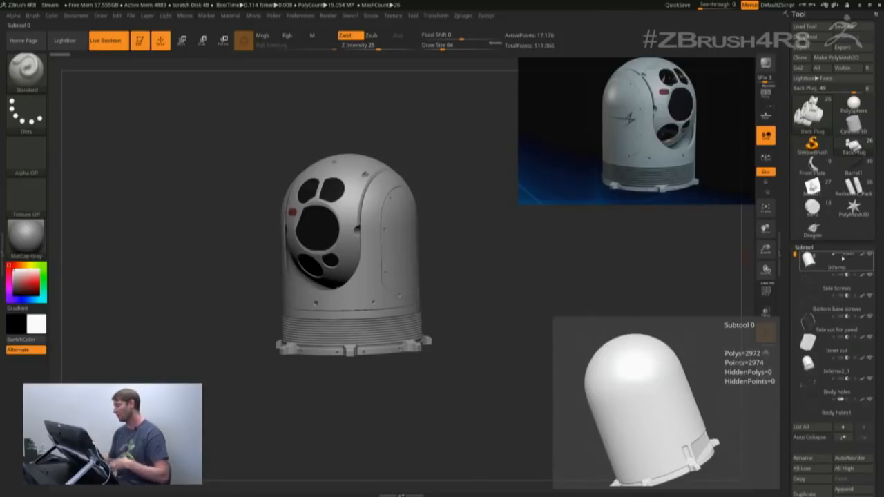
Step: Switch to the star PolyMesh3D tool, replace it with a PolySphere primitive through the gizmo and show its polyframe
click(854, 206)
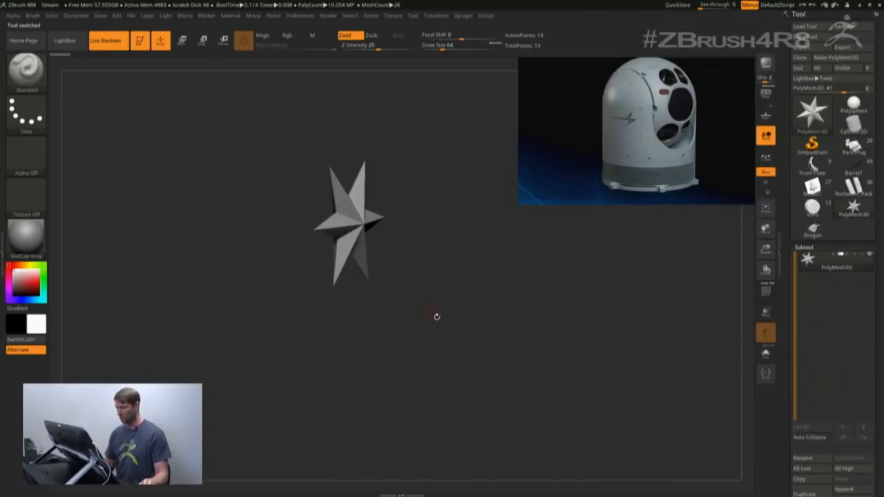
mouse_move(440, 326)
shift+mouse_down()
mouse_move(426, 292)
mouse_move(456, 343)
shift+mouse_up()
key(w)
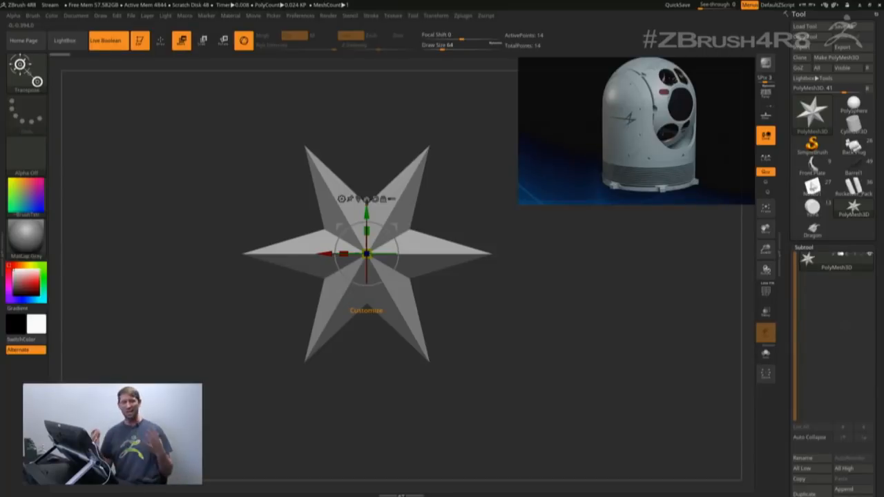
click(341, 199)
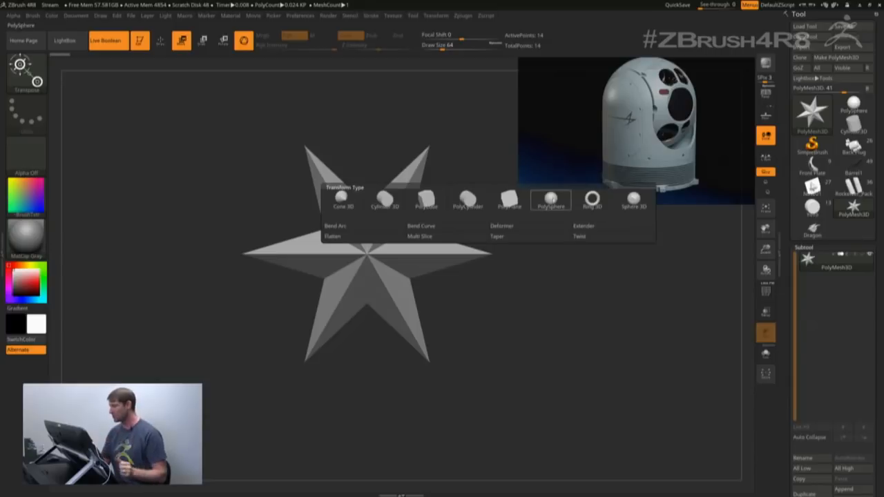
click(553, 202)
drag(484, 345, 461, 339)
key(shift+f)
alt+right_drag(461, 339, 462, 317)
ctrl+right_drag(461, 318, 471, 396)
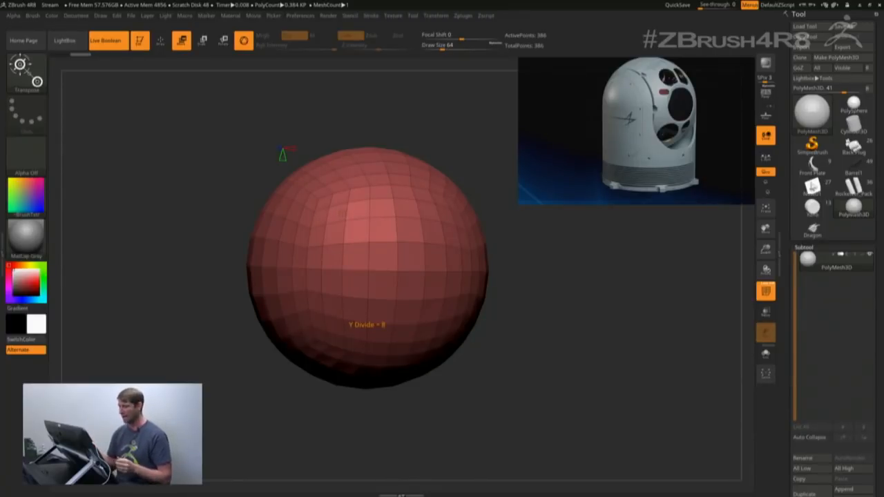
Step: Lower the PolySphere's divisions with its primitive handles for a coarser mesh
drag(366, 324, 367, 325)
drag(292, 149, 286, 148)
drag(366, 325, 367, 322)
drag(283, 152, 245, 150)
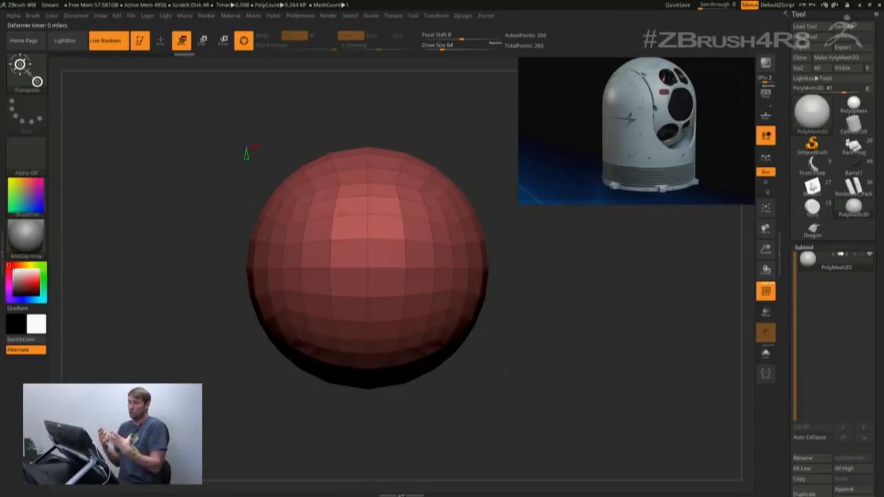
Step: Try rectangular masks on the sphere's upper and lower halves, inverting the mask and clearing it
key(q)
ctrl+right_drag(521, 353, 490, 377)
mouse_move(491, 377)
alt+right_down()
mouse_move(507, 339)
mouse_move(500, 355)
alt+right_up()
key(ctrl)
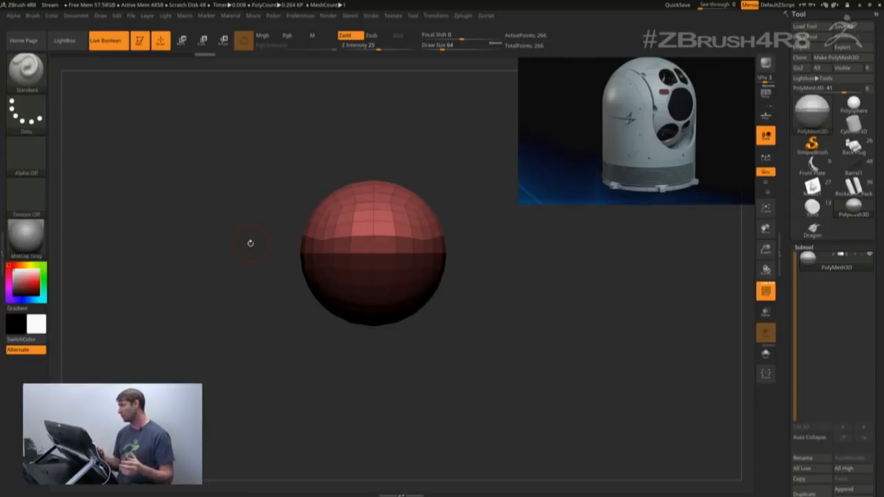
shift+drag(507, 311, 509, 319)
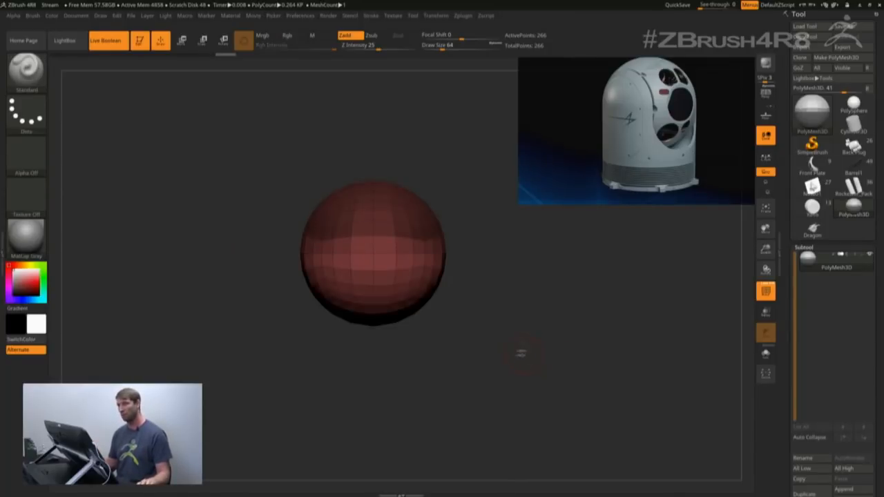
ctrl+drag(260, 131, 492, 259)
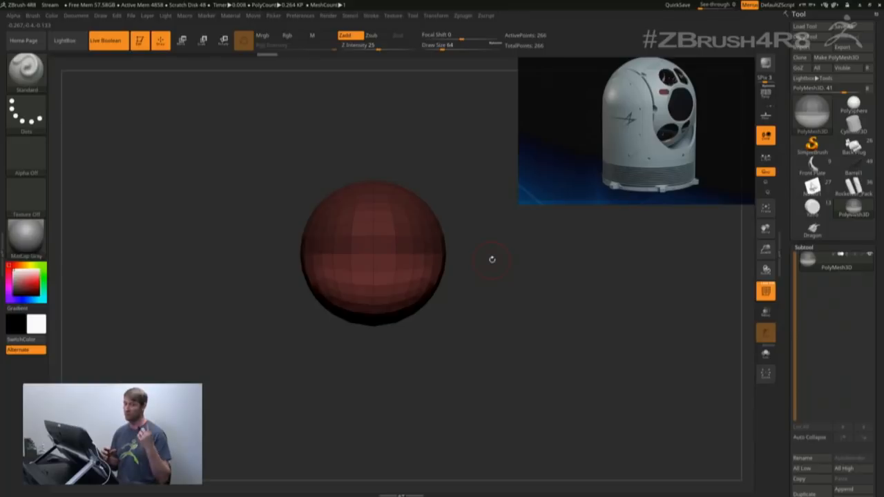
ctrl+click(510, 313)
ctrl+drag(560, 398, 286, 246)
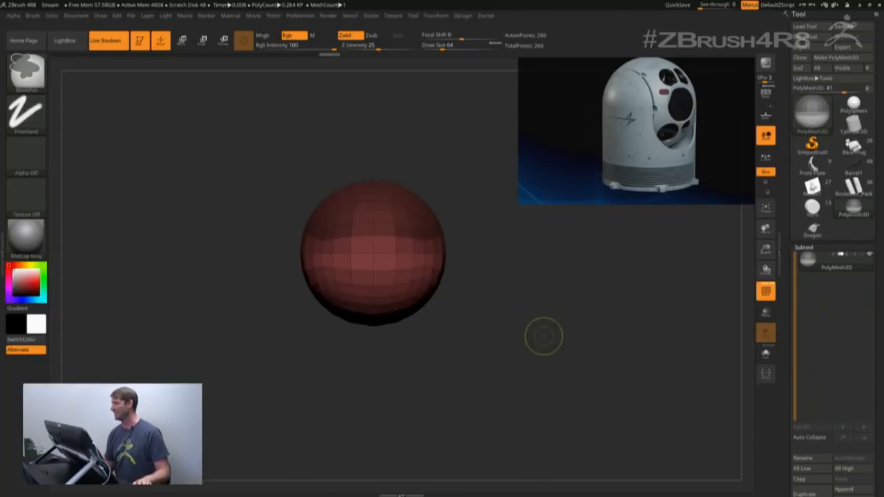
ctrl+click(544, 335)
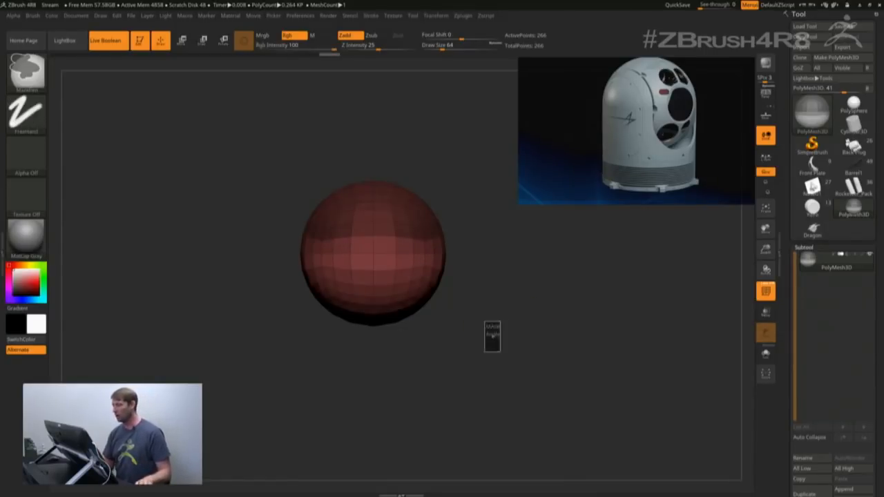
ctrl+drag(490, 332, 527, 404)
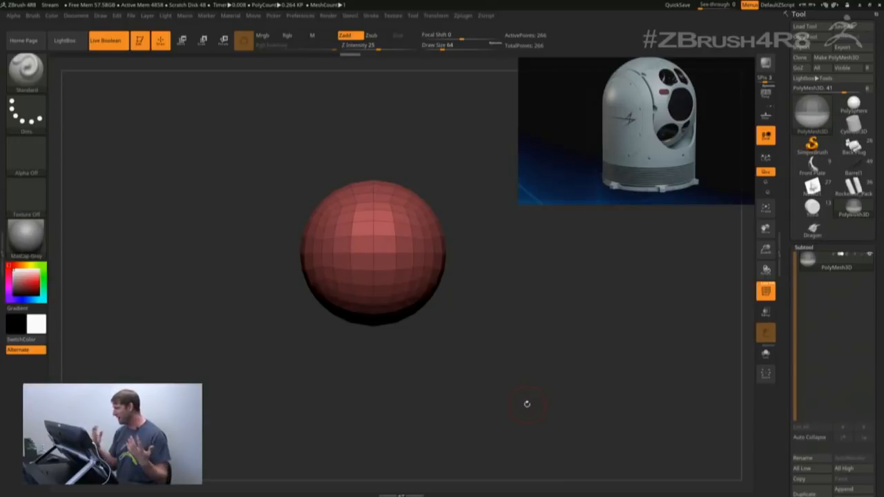
Step: Try masking the sphere's upper half from a closer view and clear the mask
mouse_move(499, 353)
alt+right_down()
mouse_move(512, 366)
mouse_move(495, 354)
alt+right_up()
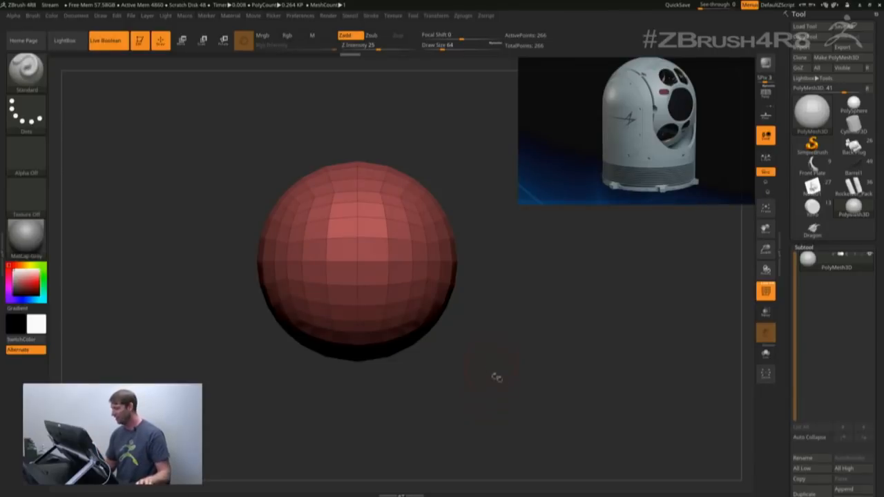
key(ctrl)
ctrl+drag(562, 405, 195, 253)
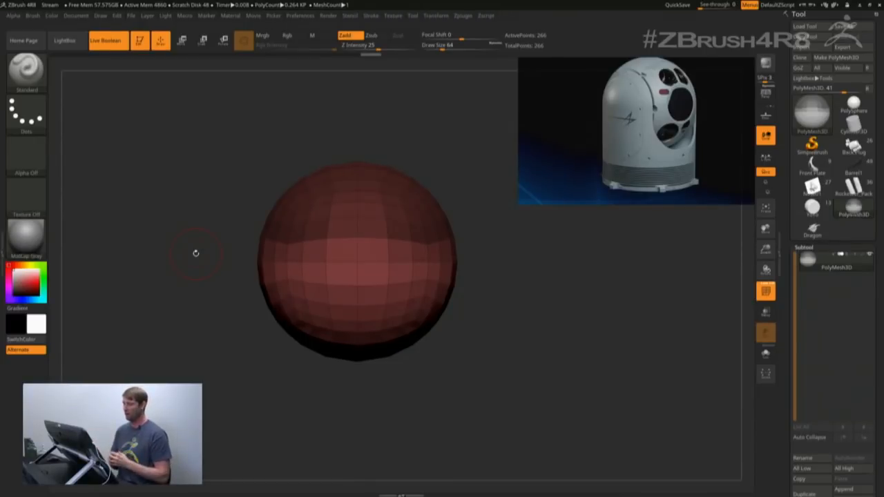
mouse_move(477, 352)
ctrl+mouse_down()
mouse_move(523, 415)
mouse_move(200, 251)
ctrl+mouse_up()
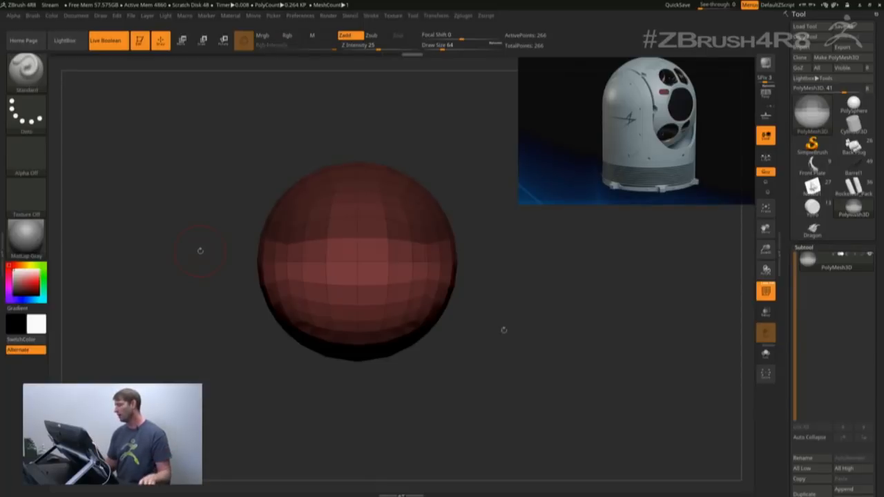
ctrl+drag(503, 326, 533, 368)
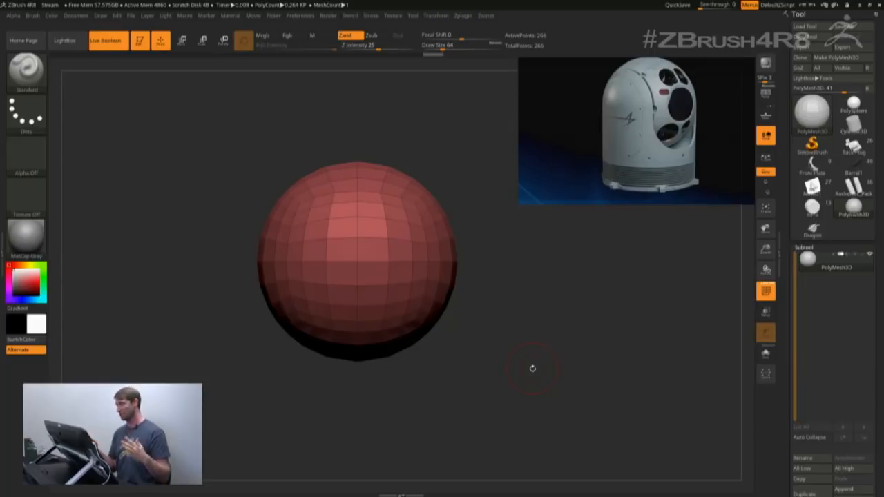
Step: Mask the sphere's upper half, extrude the unmasked half straight down with the gizmo to form a capsule, and clear the mask
key(ctrl)
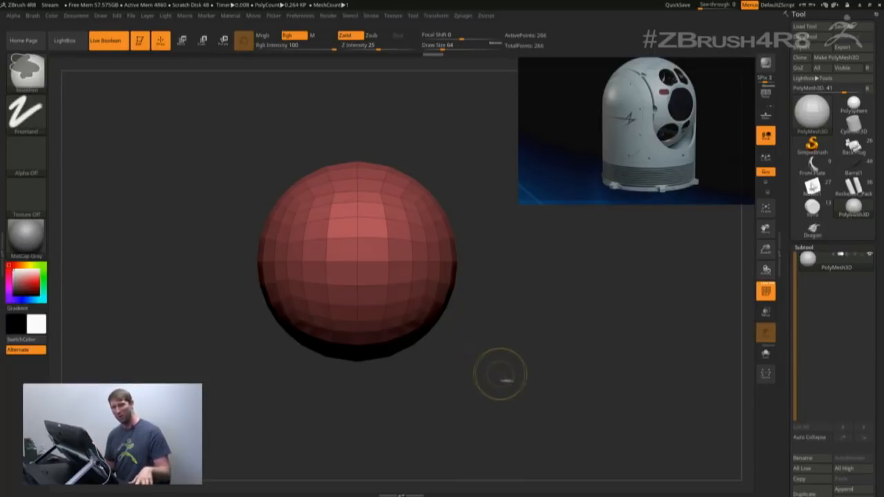
mouse_move(537, 416)
ctrl+mouse_down()
mouse_move(197, 253)
mouse_move(217, 262)
mouse_move(187, 233)
mouse_move(216, 265)
mouse_move(205, 252)
ctrl+mouse_up()
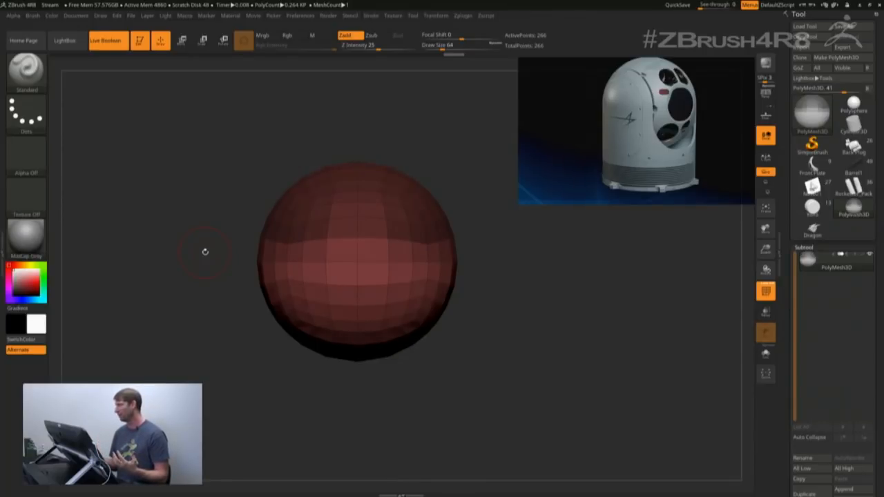
key(w)
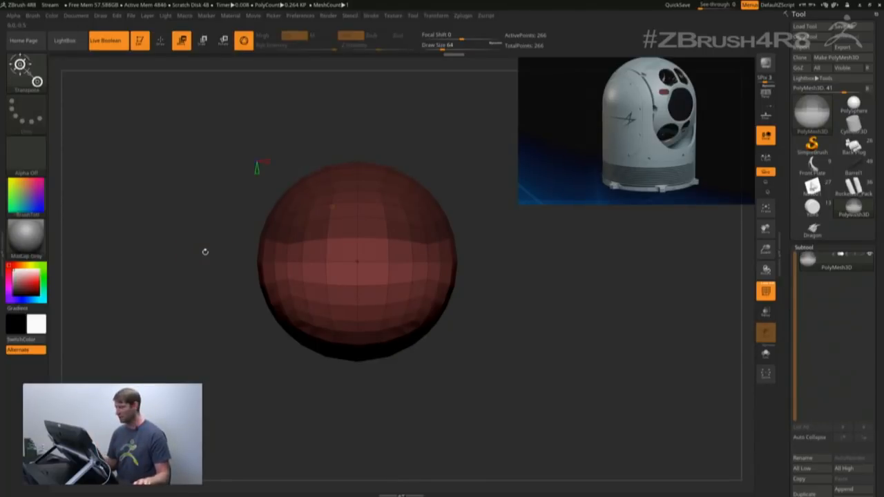
click(357, 262)
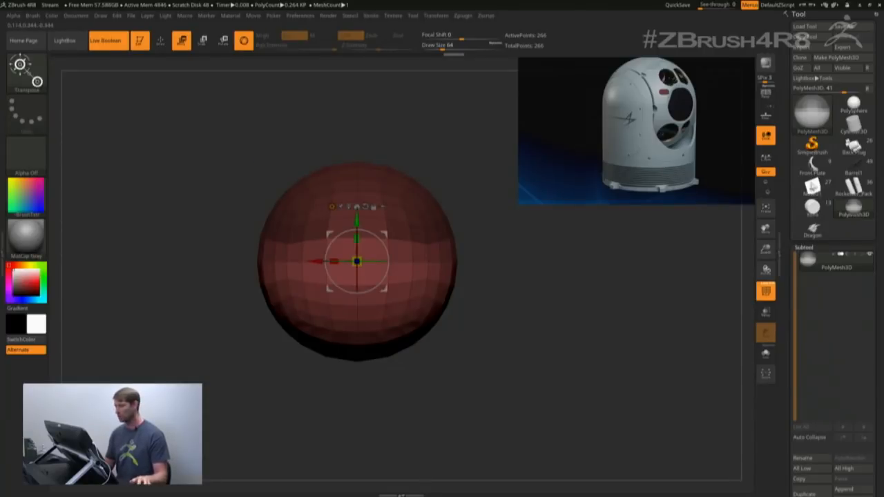
drag(482, 337, 507, 337)
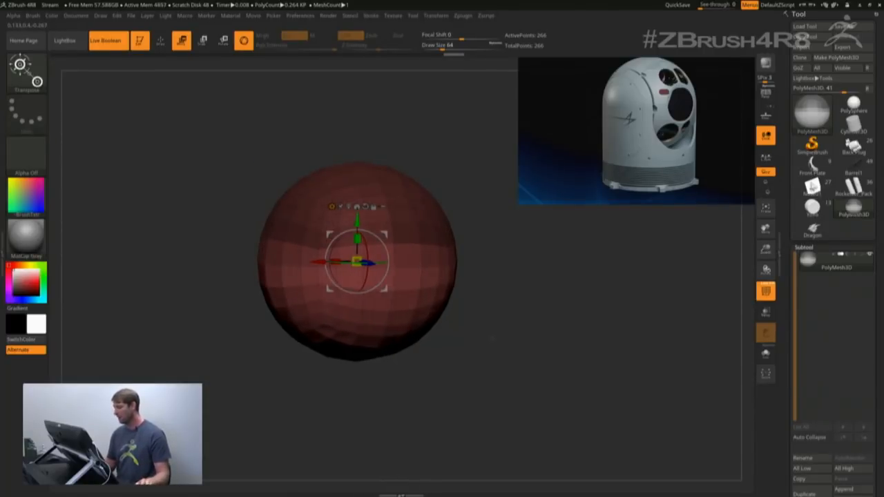
ctrl+drag(357, 219, 358, 344)
ctrl+right_drag(492, 408, 488, 361)
mouse_move(488, 361)
alt+right_down()
mouse_move(483, 292)
mouse_move(482, 339)
alt+right_up()
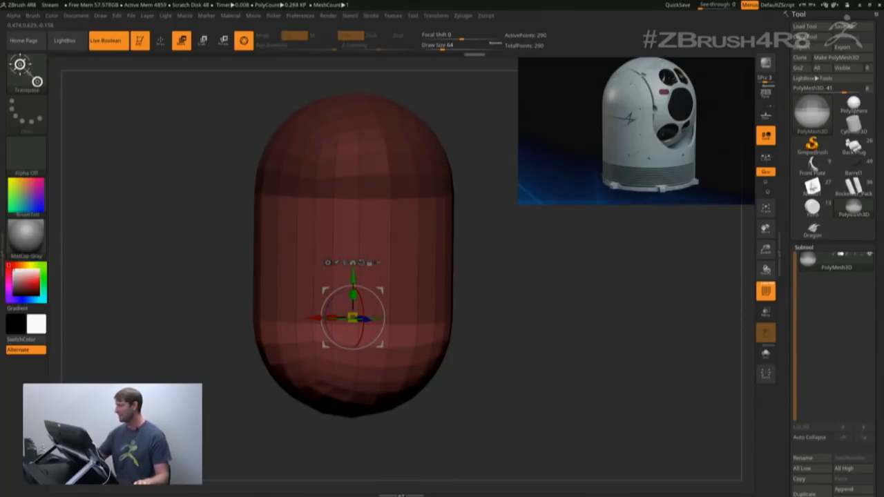
mouse_move(500, 344)
ctrl+mouse_down()
mouse_move(535, 400)
mouse_move(502, 355)
mouse_move(483, 361)
mouse_move(502, 340)
ctrl+mouse_up()
Step: Apply the Flatten deformer to the capsule and flatten its bottom end, adjusting the height of the cut
click(318, 255)
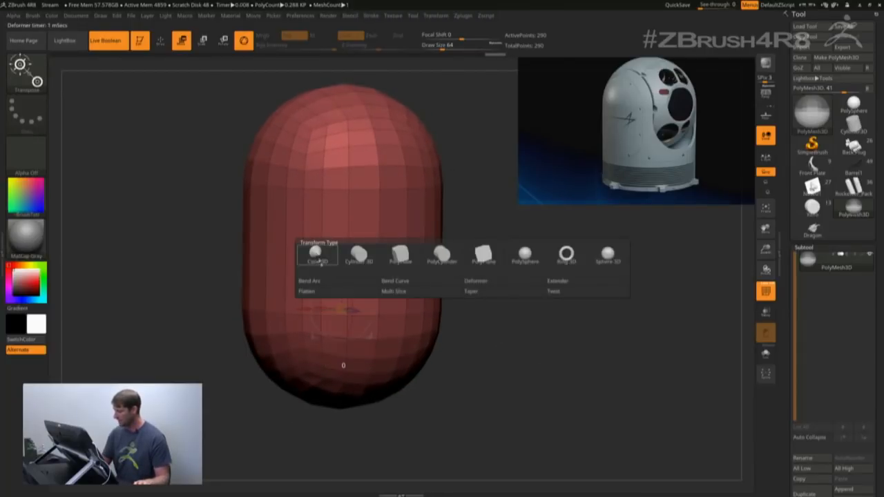
click(331, 295)
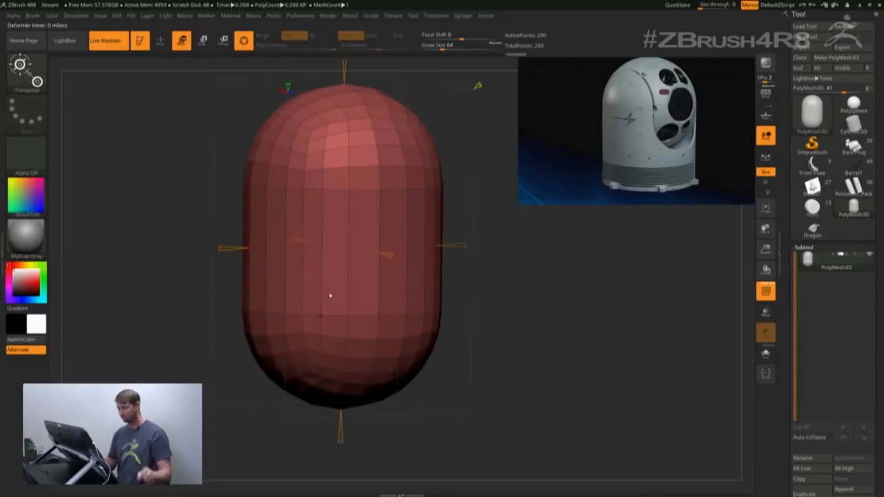
ctrl+right_drag(331, 295, 331, 238)
alt+right_drag(331, 238, 282, 241)
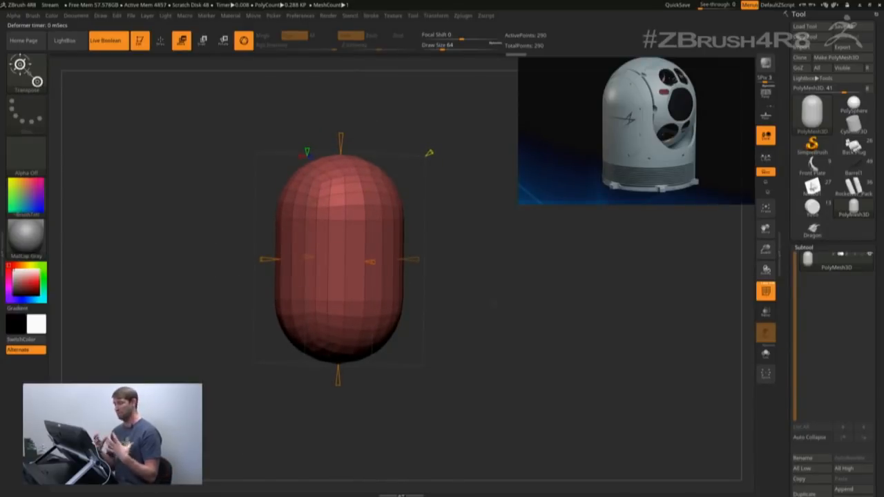
right_drag(282, 242, 288, 290)
mouse_move(338, 409)
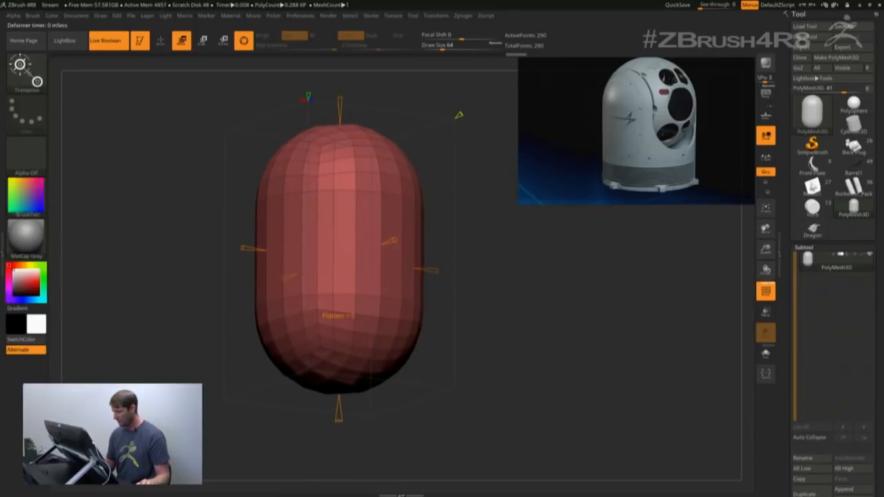
drag(338, 409, 338, 391)
right_drag(338, 387, 339, 352)
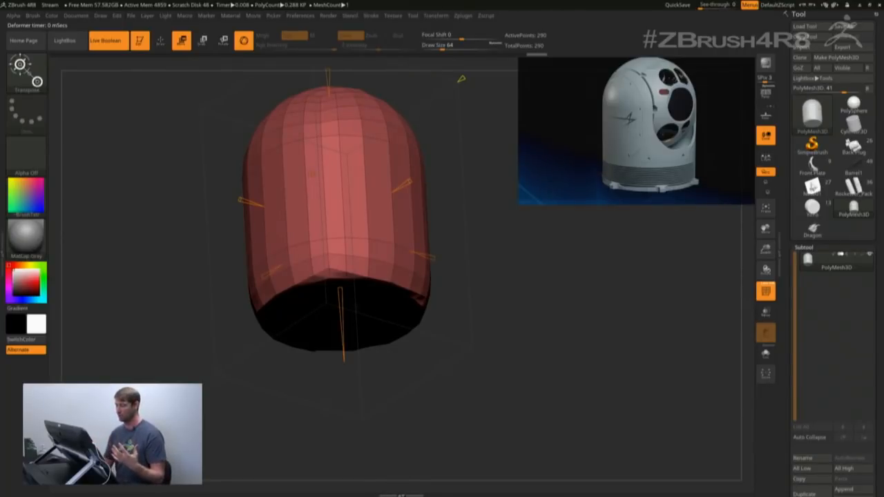
mouse_move(340, 290)
mouse_down()
mouse_move(341, 328)
mouse_move(339, 270)
mouse_move(342, 324)
mouse_move(340, 286)
mouse_move(341, 323)
mouse_move(340, 287)
mouse_move(342, 319)
mouse_move(341, 298)
mouse_up()
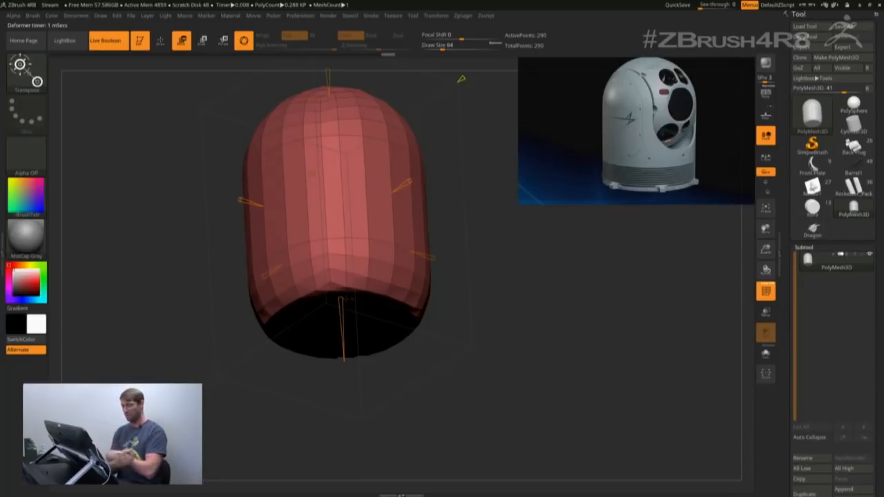
mouse_move(341, 299)
mouse_down()
mouse_move(341, 310)
mouse_move(340, 293)
mouse_up()
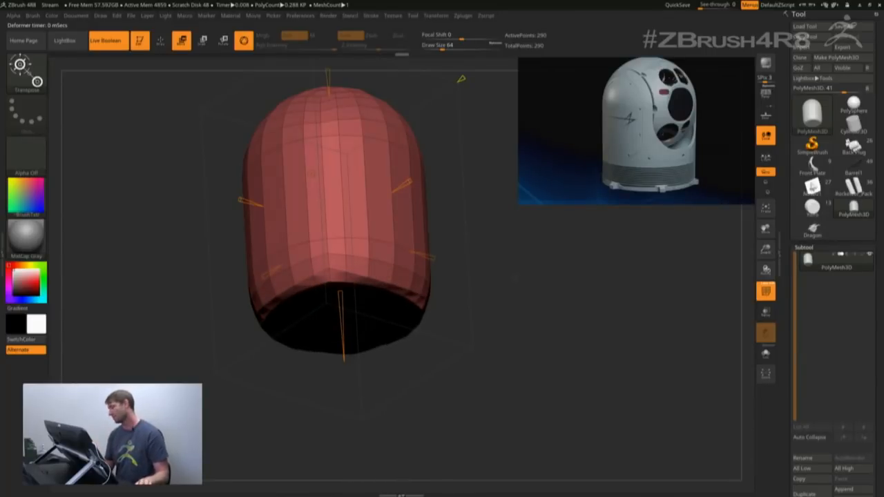
Step: Turn on Slice Topology for the flatten, raise the flat bottom up into the straight walls and accept the deformer
alt+drag(515, 278, 500, 327)
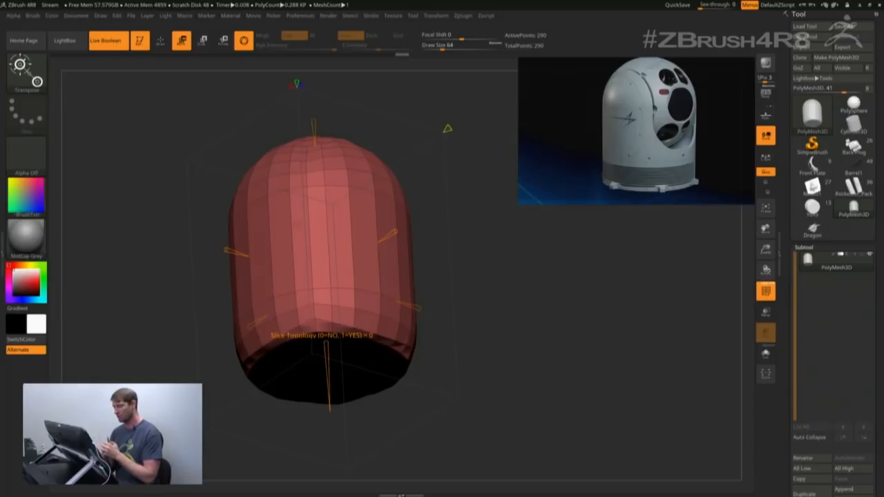
drag(326, 344, 326, 332)
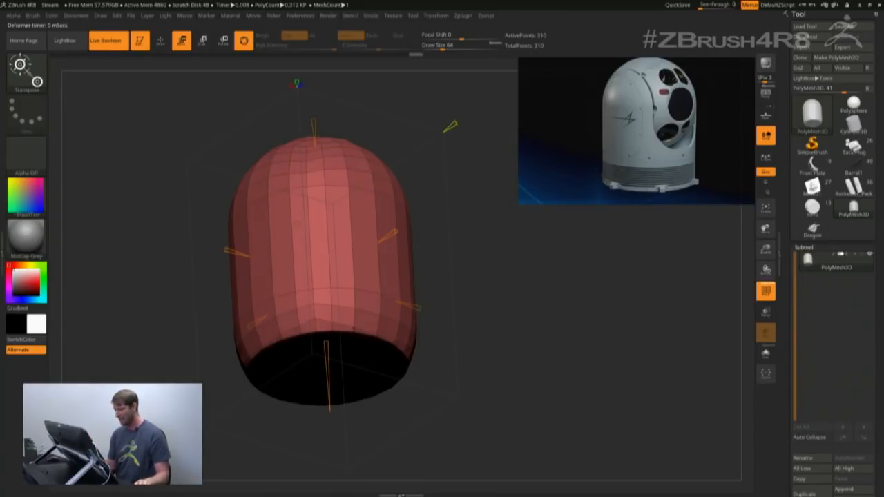
drag(326, 340, 325, 328)
mouse_move(333, 325)
right_down()
mouse_move(346, 276)
mouse_move(338, 332)
mouse_move(338, 308)
right_up()
alt+right_drag(338, 307, 369, 305)
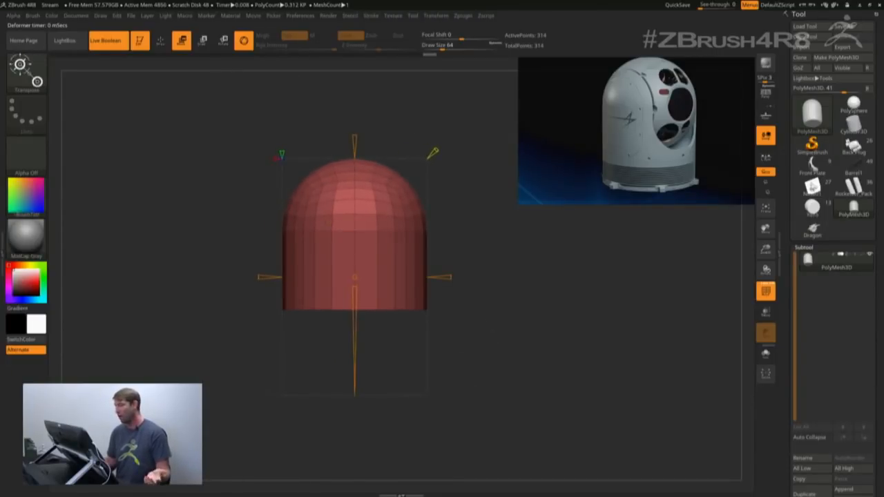
click(331, 222)
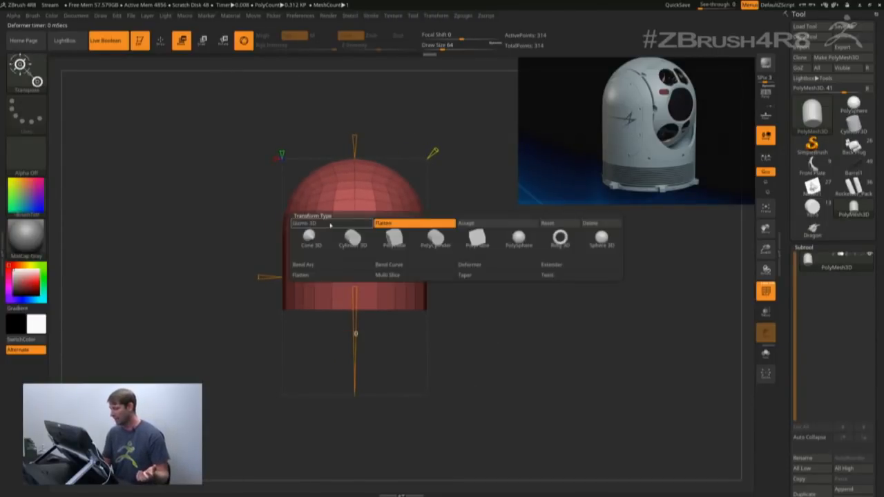
click(490, 224)
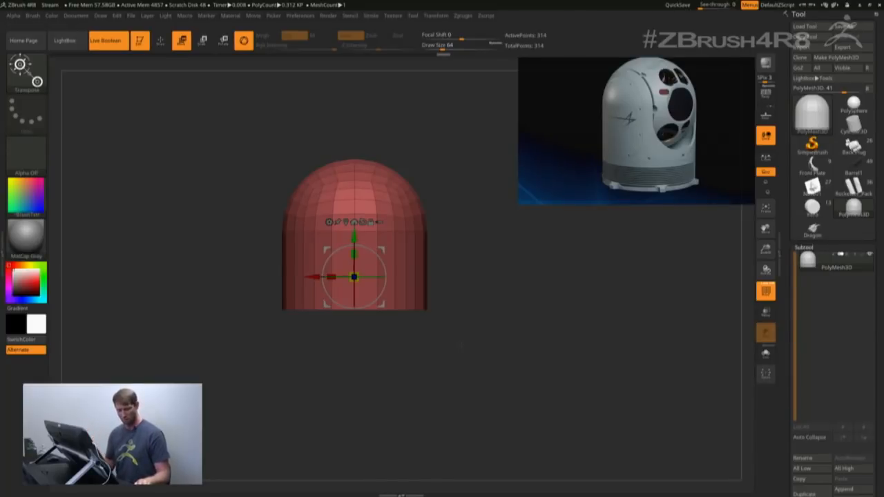
Step: Try masking the capsule's domed upper part, clear the mask and centre the gizmo on the mesh
alt+drag(460, 346, 456, 367)
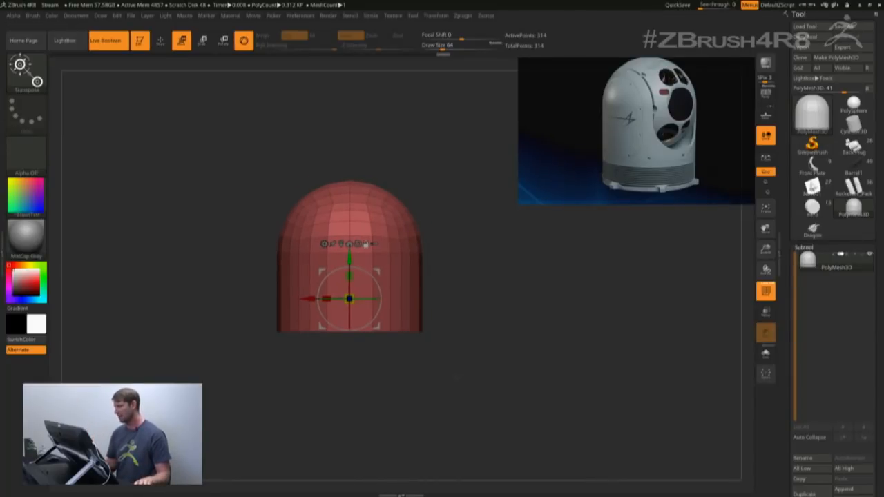
ctrl+drag(504, 382, 258, 299)
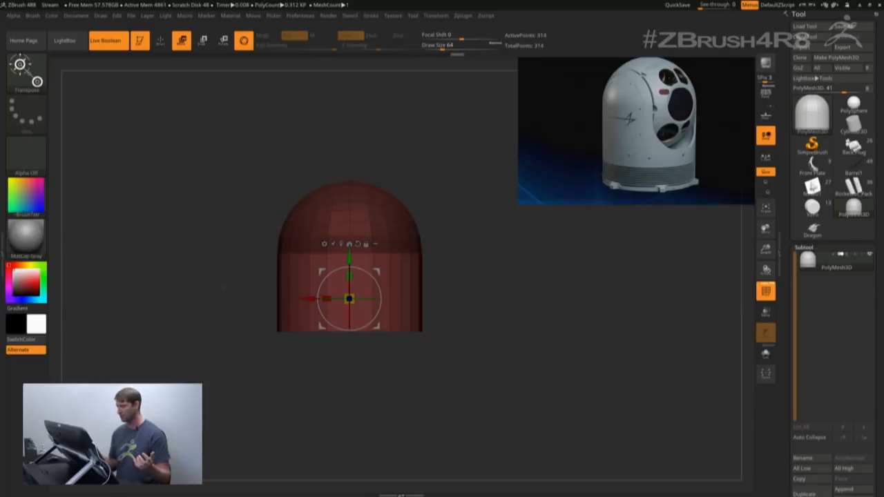
mouse_move(449, 388)
mouse_down()
mouse_move(449, 368)
mouse_move(466, 346)
mouse_move(487, 351)
mouse_move(436, 349)
mouse_move(440, 374)
mouse_up()
click(340, 244)
ctrl+drag(489, 304, 449, 362)
click(342, 276)
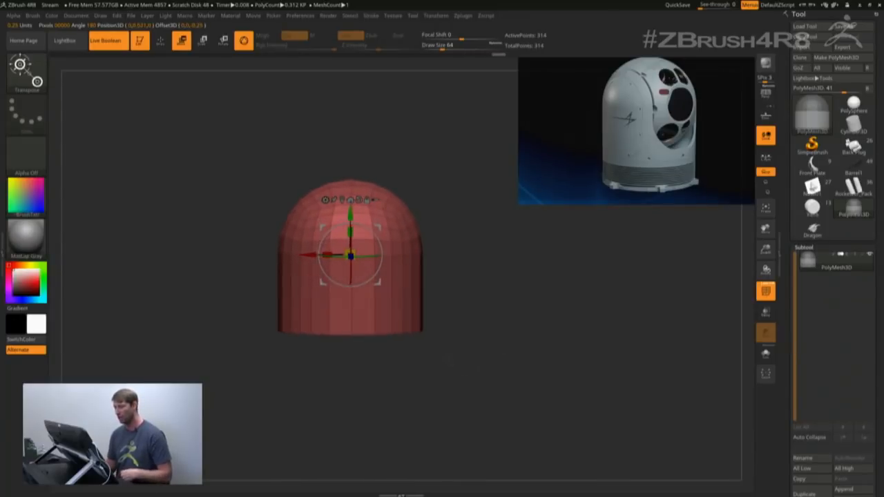
Step: Mask the domed top, stretch the straight walls further down with the gizmo, and clear the mask
drag(456, 357, 462, 346)
ctrl+drag(475, 382, 268, 316)
ctrl+click(268, 317)
drag(350, 215, 350, 258)
ctrl+click(483, 352)
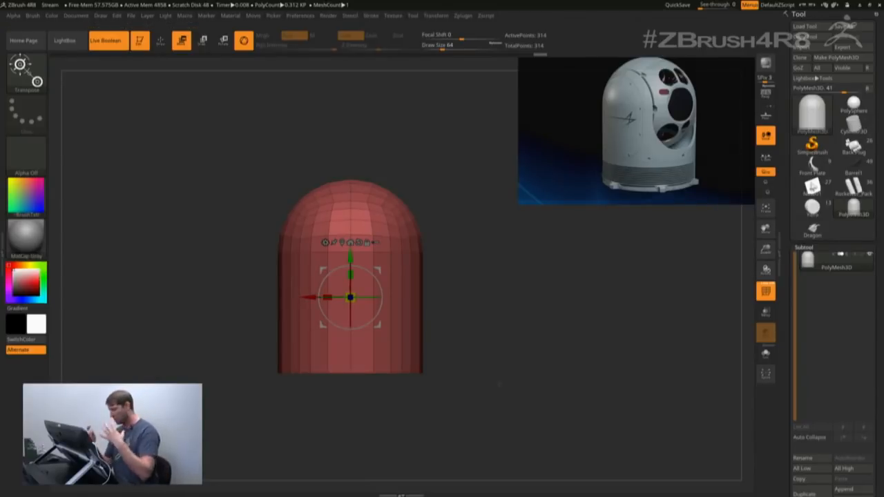
Step: Duplicate the domed body as a new subtool and turn the copy into a Sphere 3D primitive
scroll(807, 442, down, 3)
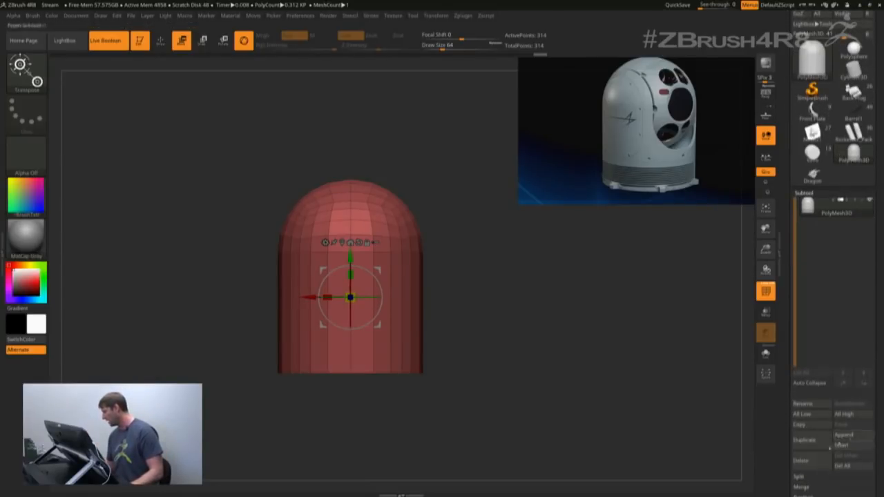
click(806, 442)
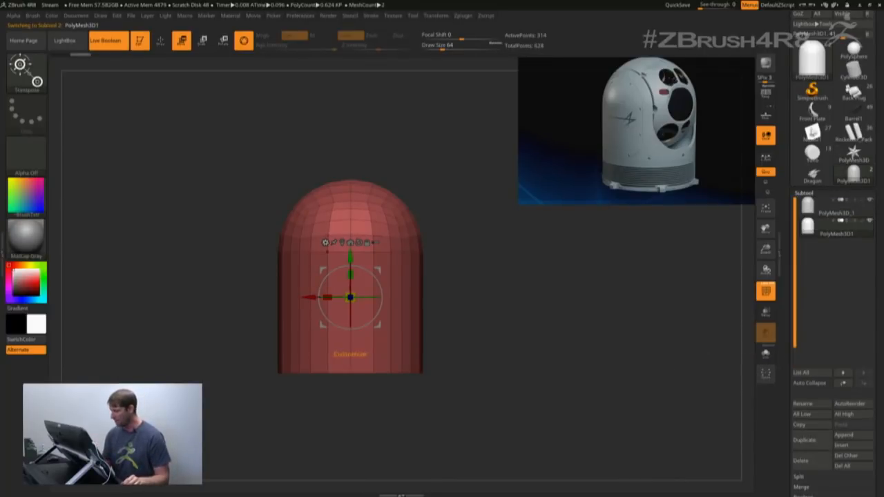
click(326, 243)
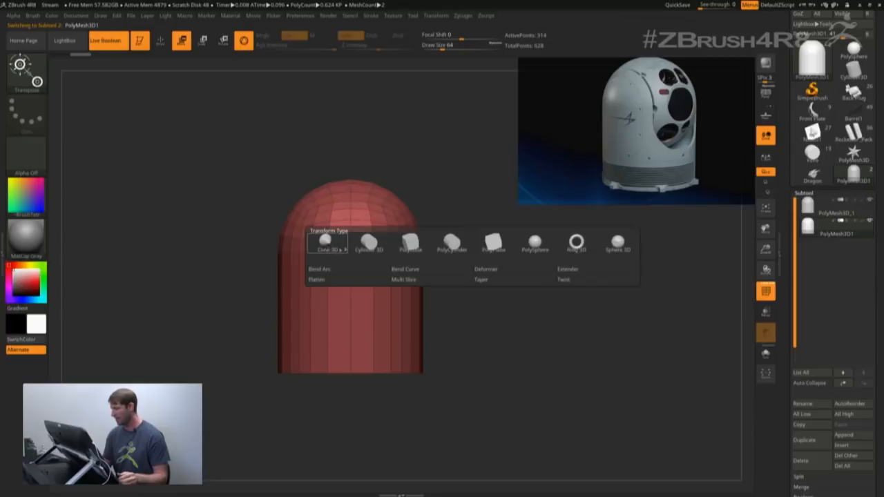
click(618, 247)
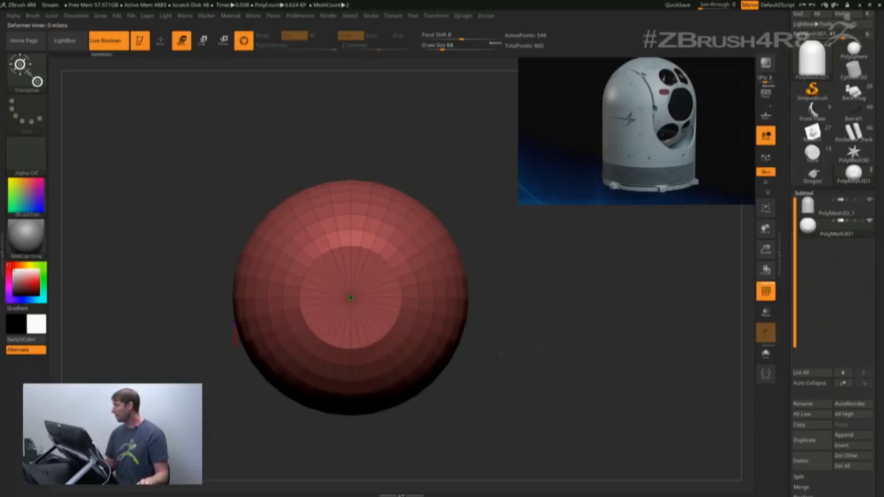
click(325, 243)
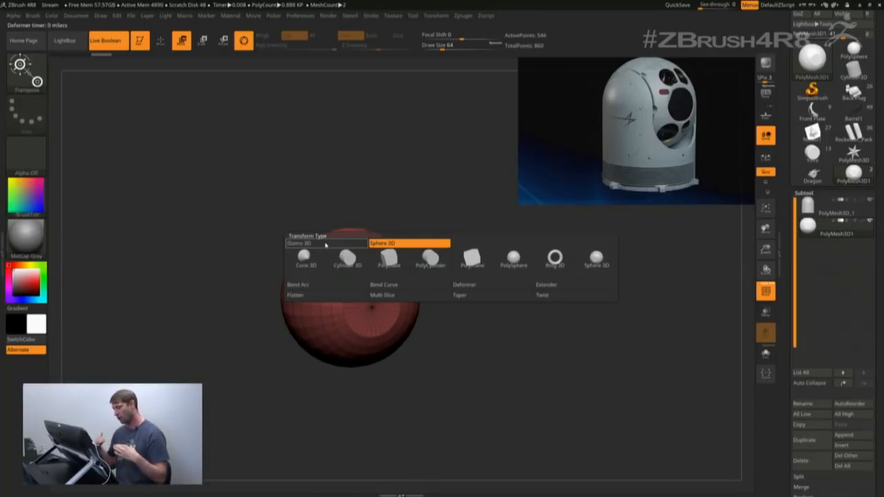
click(326, 245)
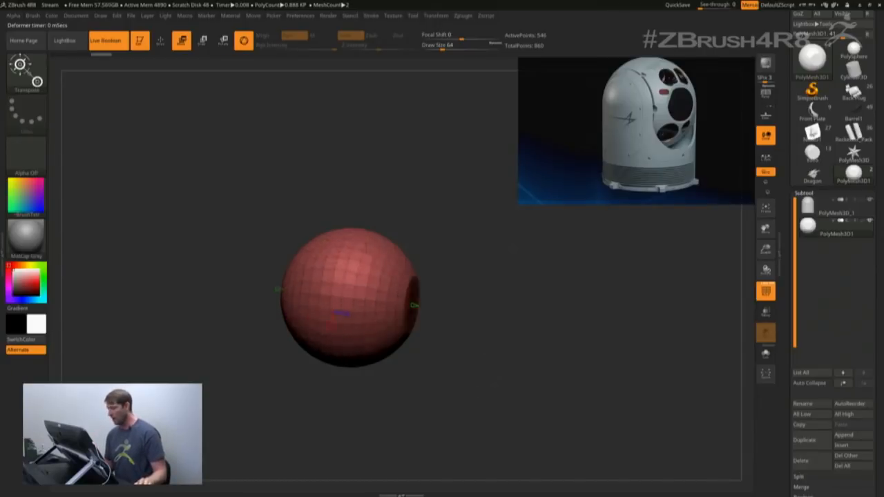
Step: Trim the sphere on two opposite sides with the primitive's coverage handles, leaving flat parallel faces
alt+right_drag(473, 389, 470, 362)
ctrl+right_drag(469, 362, 503, 404)
drag(435, 284, 396, 279)
drag(467, 345, 519, 344)
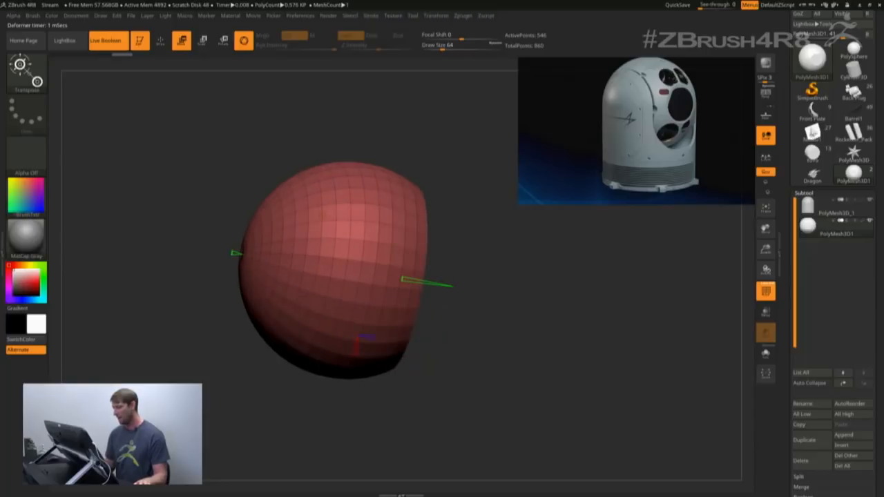
drag(239, 253, 294, 261)
drag(514, 339, 456, 341)
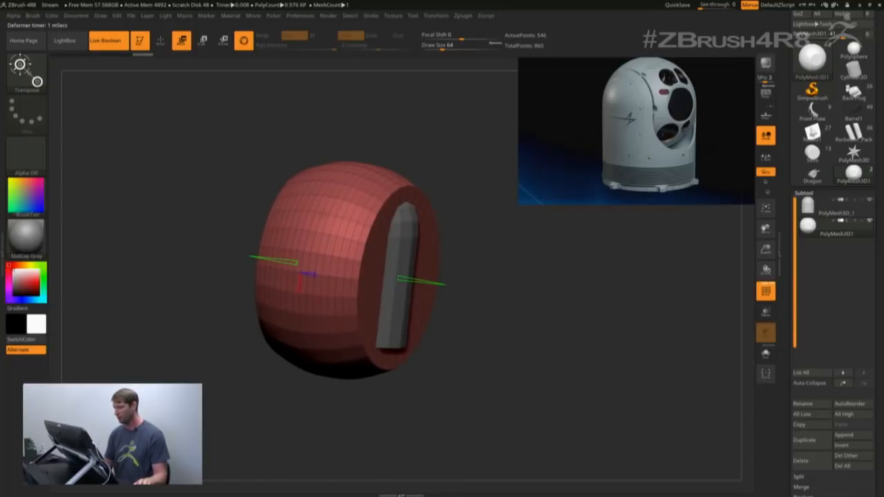
Step: Lower the trimmed sphere's segment count and return to the standard gizmo
drag(299, 289, 308, 275)
mouse_move(309, 275)
ctrl+right_down()
mouse_move(309, 228)
mouse_move(359, 228)
mouse_move(360, 259)
mouse_move(297, 266)
ctrl+right_up()
alt+drag(468, 318, 478, 350)
key(w)
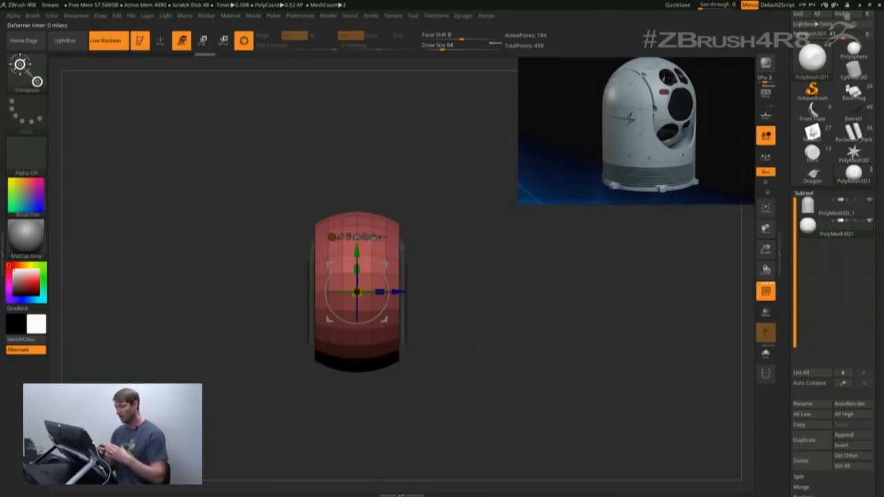
Step: Turn on transparency, try scaling the trimmed sphere down about its centre, and undo the scaling
mouse_move(500, 317)
mouse_down()
mouse_move(477, 320)
mouse_move(489, 329)
mouse_up()
click(765, 313)
drag(356, 292, 330, 319)
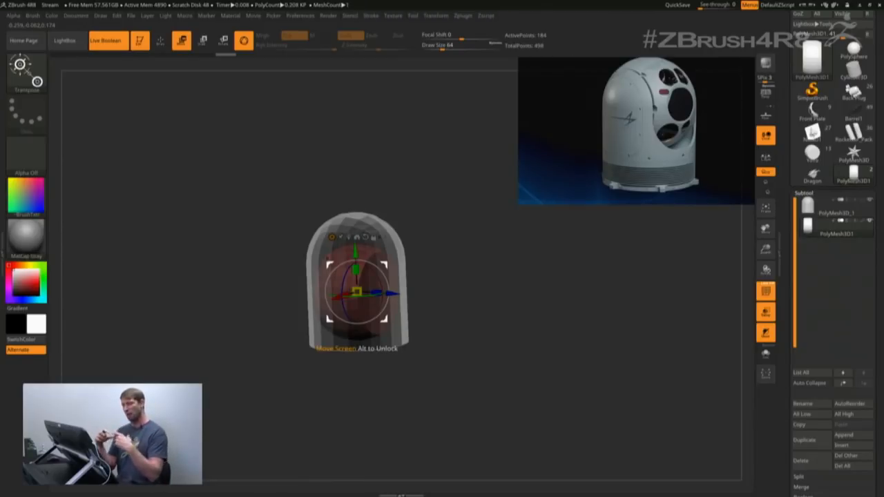
key(ctrl+z)
drag(489, 328, 511, 325)
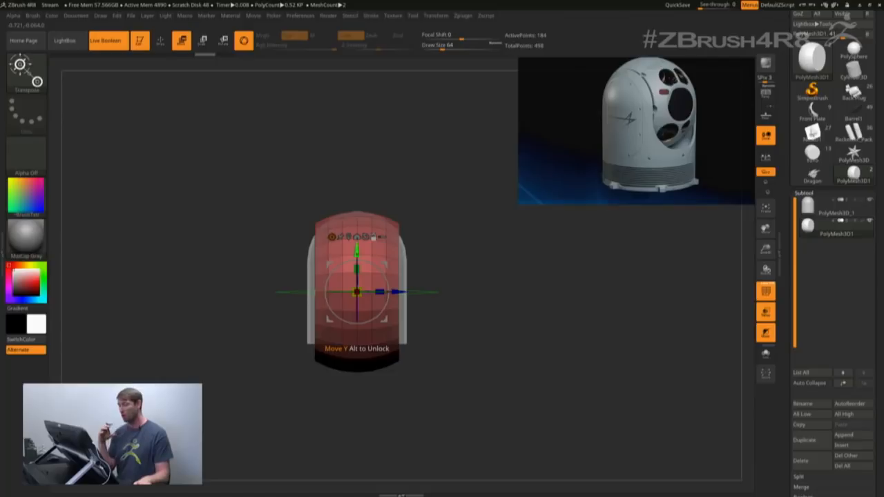
Step: Shift the gizmo pivot to the top of the trimmed sphere, scale it down from there inside the dome, and turn off transparency
alt+drag(357, 254, 357, 173)
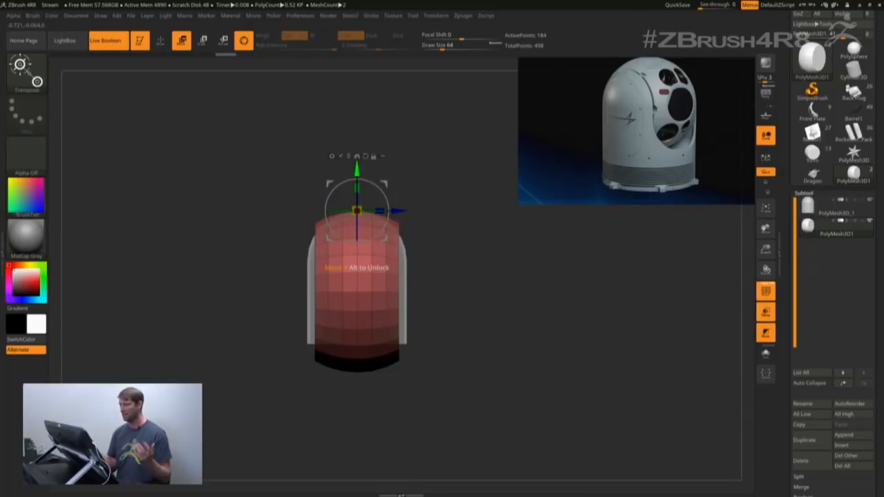
drag(532, 317, 484, 327)
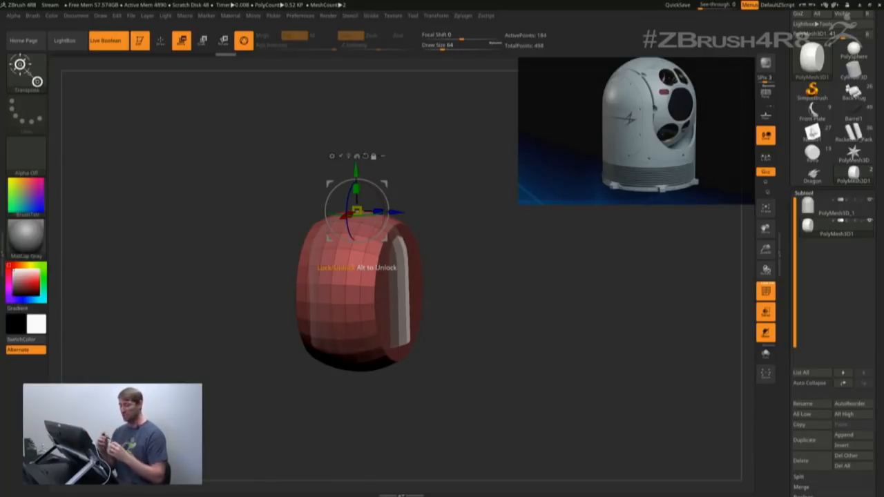
mouse_move(358, 211)
mouse_down()
mouse_move(336, 229)
mouse_move(349, 219)
mouse_up()
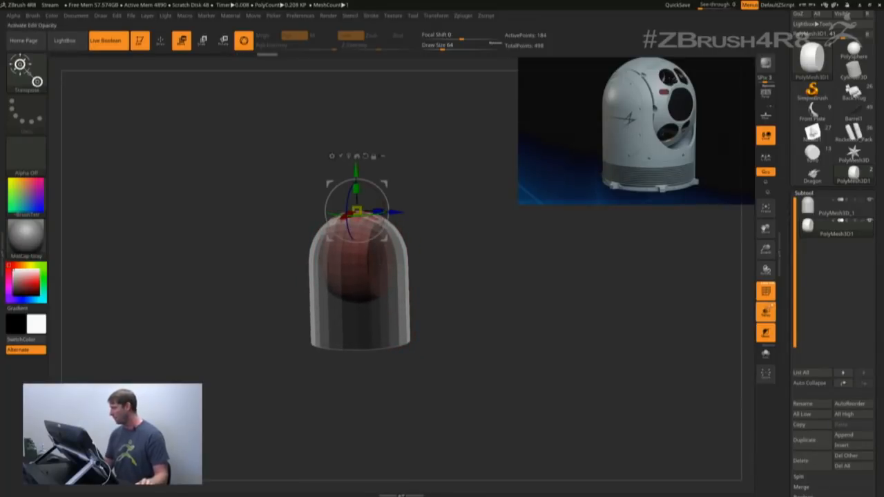
click(768, 310)
right_drag(508, 304, 526, 320)
key(q)
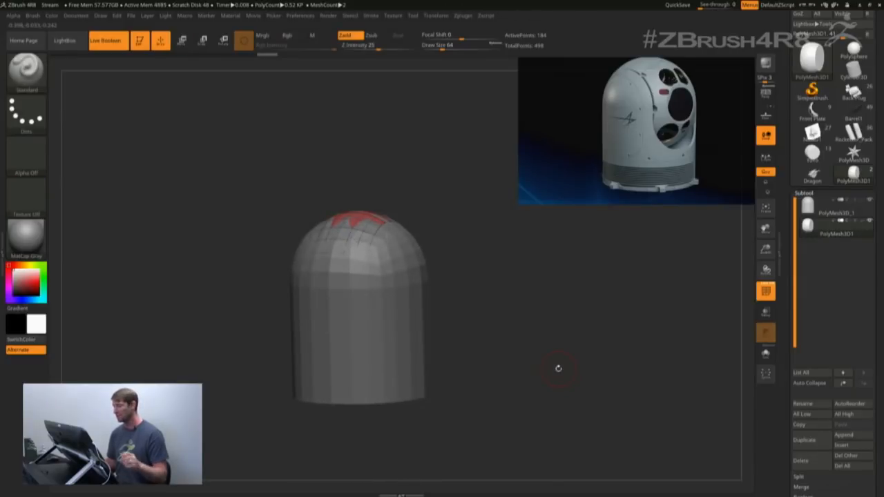
Step: Hide the domed body, centre the gizmo on the trimmed sphere and pull a masked-off copy out from its flat side
click(869, 201)
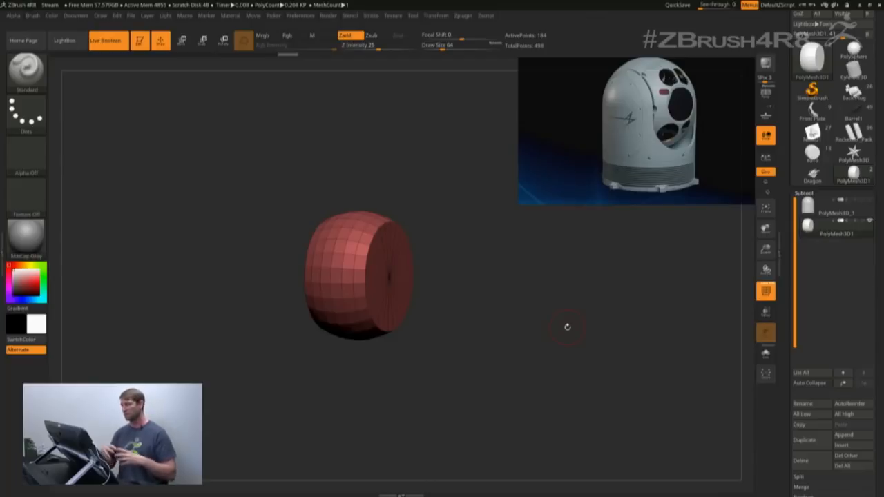
mouse_move(497, 297)
alt+right_down()
mouse_move(493, 343)
mouse_move(487, 312)
alt+right_up()
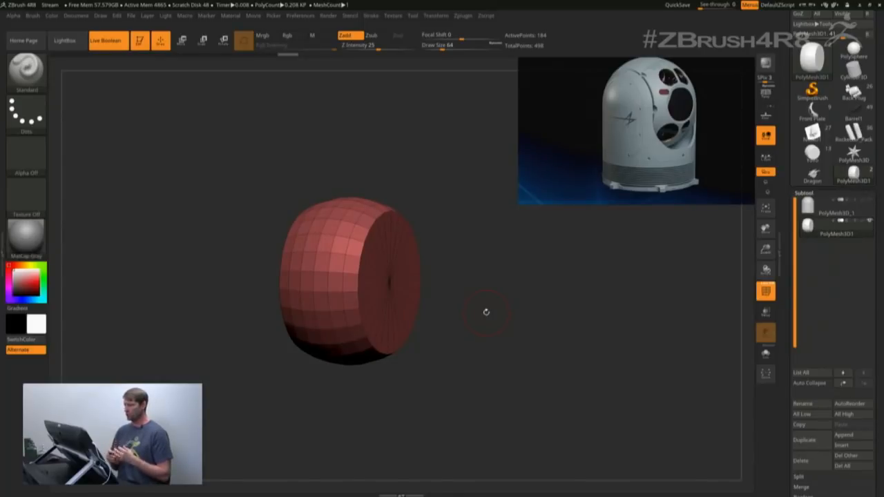
key(w)
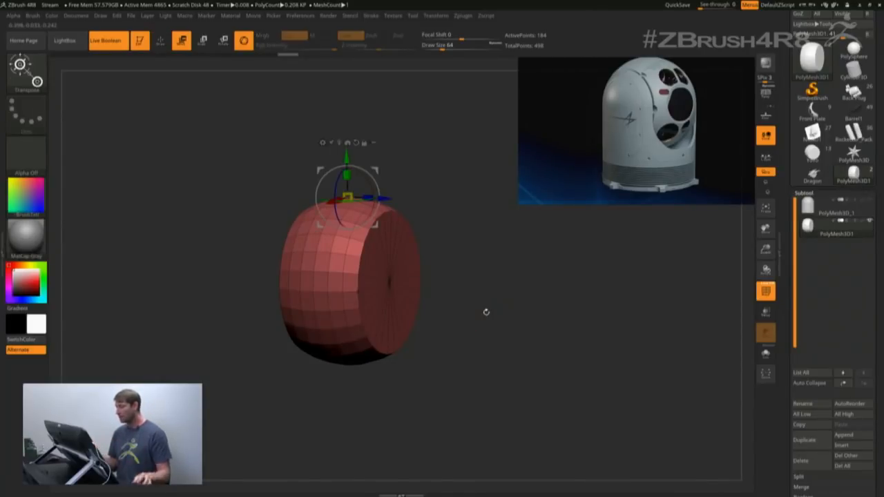
click(349, 280)
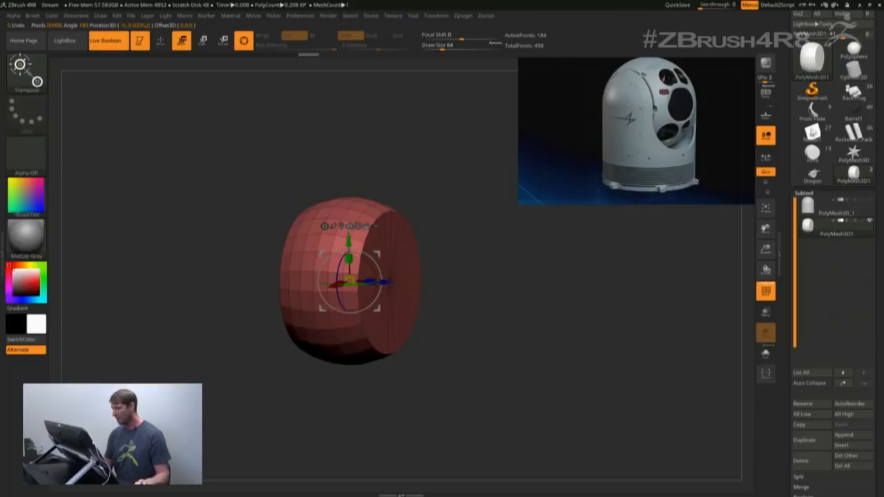
ctrl+drag(384, 282, 458, 284)
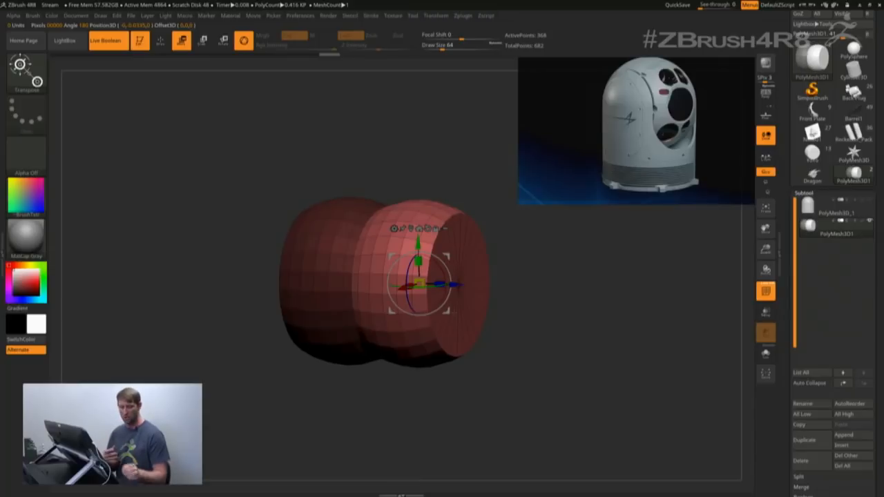
Step: Draw a transpose line outward from the copy's flat face and toggle repeatedly between the transpose line and the gizmo
key(y)
drag(460, 280, 533, 264)
key(y)
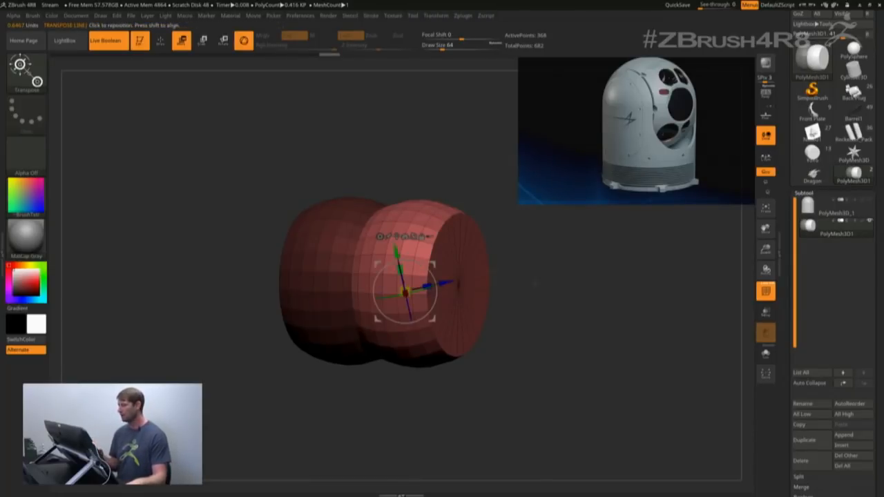
key(y)
key(y)
key(y)
key(y)
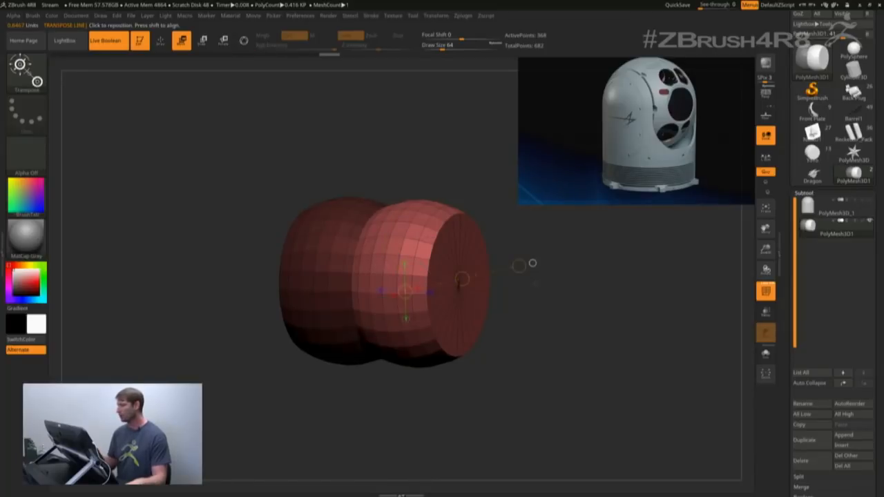
click(243, 42)
click(244, 41)
click(244, 42)
click(244, 41)
click(244, 41)
click(244, 41)
Step: Reset the gizmo's orientation and scale the copy down uniformly
drag(476, 376, 517, 366)
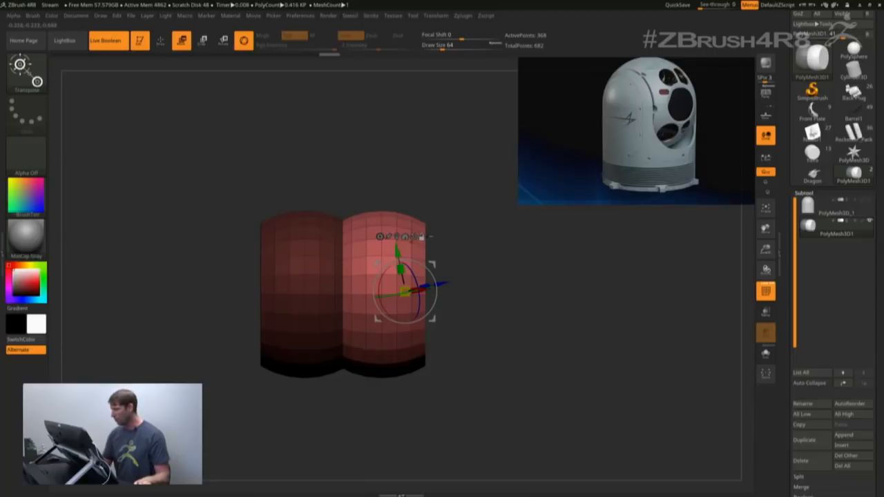
click(421, 237)
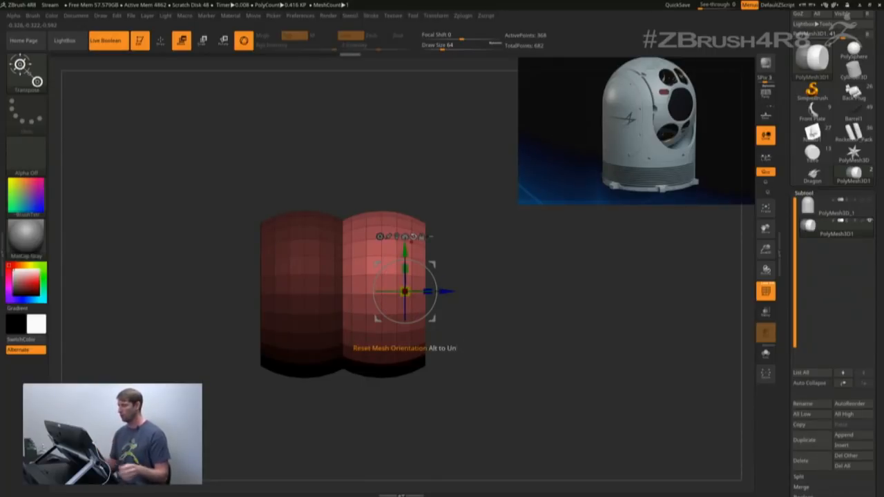
drag(503, 345, 454, 394)
drag(405, 291, 385, 301)
drag(460, 360, 504, 352)
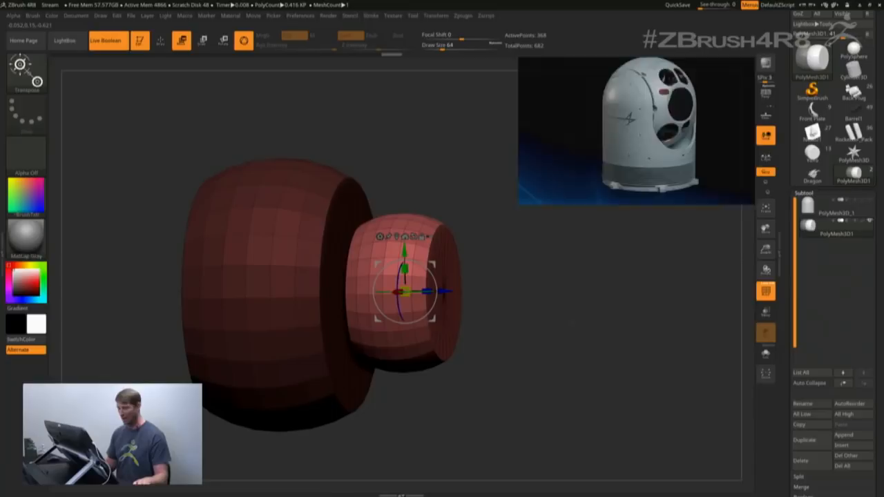
alt+right_drag(503, 346, 523, 322)
ctrl+right_drag(523, 322, 514, 341)
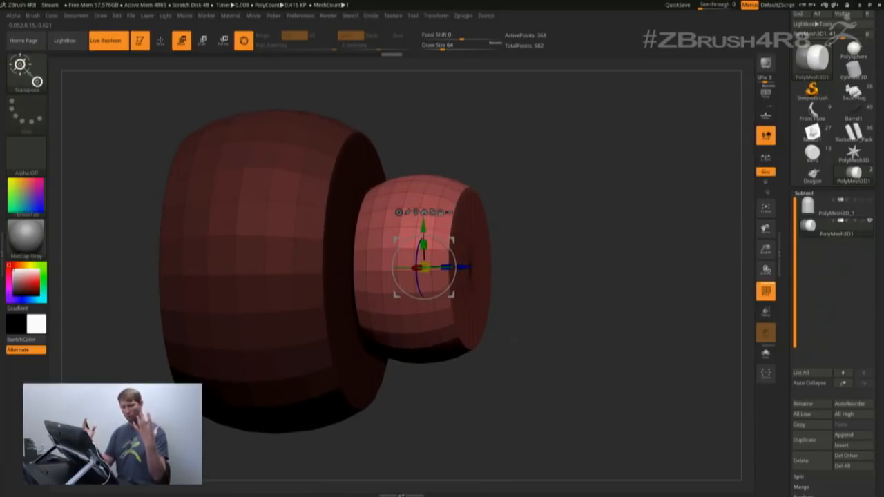
Step: Push the smaller copy into the large trimmed sphere's flat face and centre the gizmo on it
drag(464, 268, 400, 268)
shift+right_drag(456, 297, 393, 297)
drag(318, 268, 425, 268)
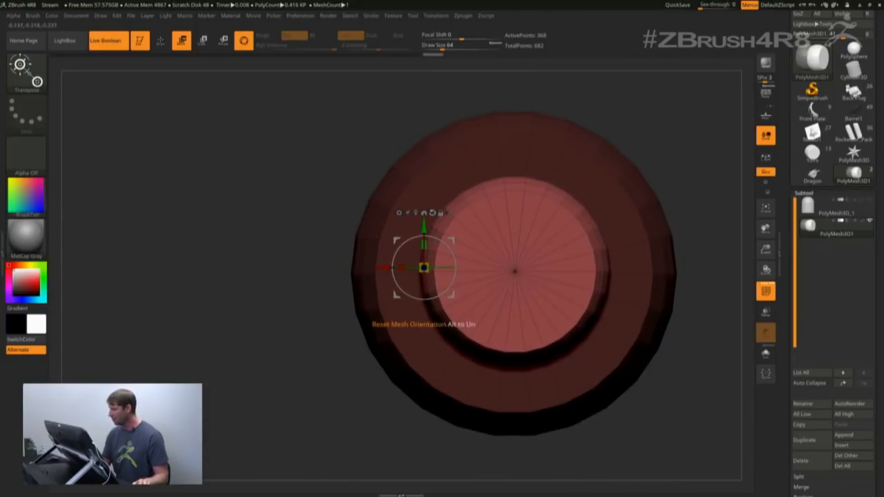
click(416, 213)
right_drag(442, 311, 601, 308)
drag(475, 255, 457, 256)
drag(534, 331, 503, 330)
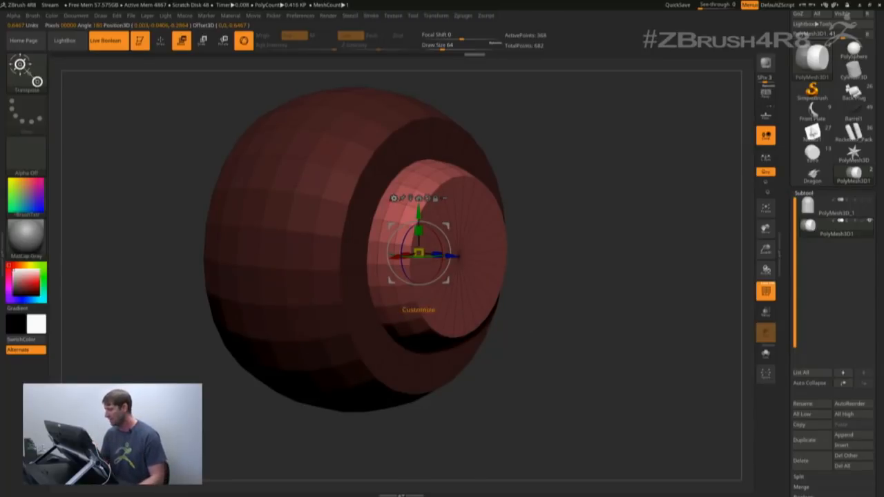
Step: Replace the smaller copy with a Ring 3D primitive on the large sphere's flat face
click(394, 198)
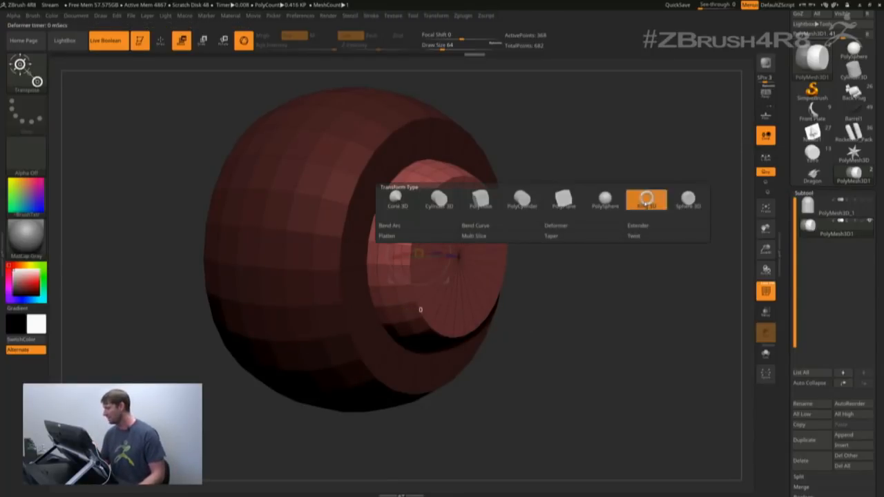
click(646, 200)
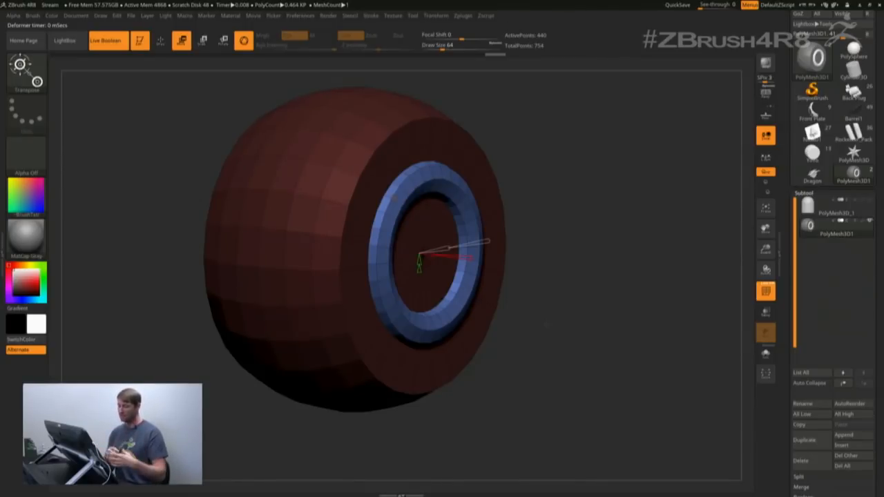
mouse_move(535, 303)
right_down()
mouse_move(477, 304)
mouse_move(477, 352)
right_up()
mouse_move(418, 308)
mouse_down()
mouse_move(394, 191)
mouse_move(418, 308)
mouse_up()
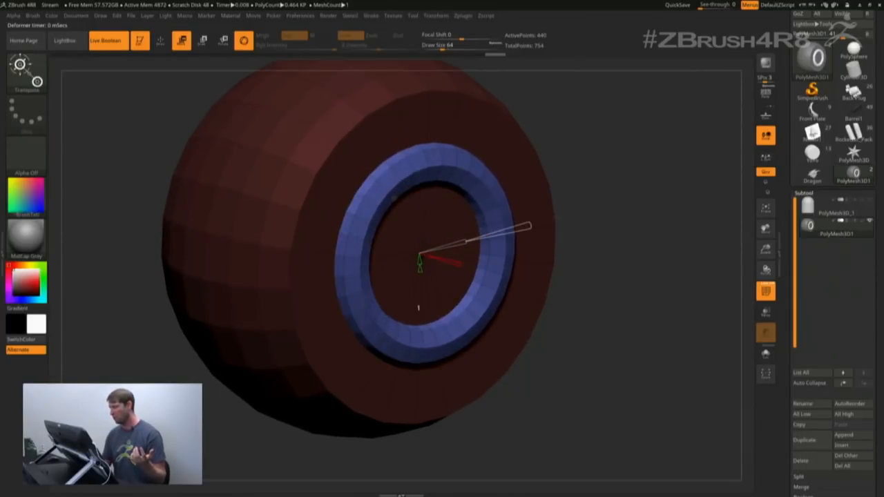
Step: Thicken the ring and adjust its segments with the primitive handles, and duplicate it outward along its axis
mouse_move(466, 242)
mouse_down()
mouse_move(448, 247)
mouse_move(457, 243)
mouse_up()
mouse_move(419, 269)
mouse_down()
mouse_move(419, 261)
mouse_move(419, 269)
mouse_move(459, 264)
mouse_move(420, 281)
mouse_move(419, 267)
mouse_move(419, 290)
mouse_up()
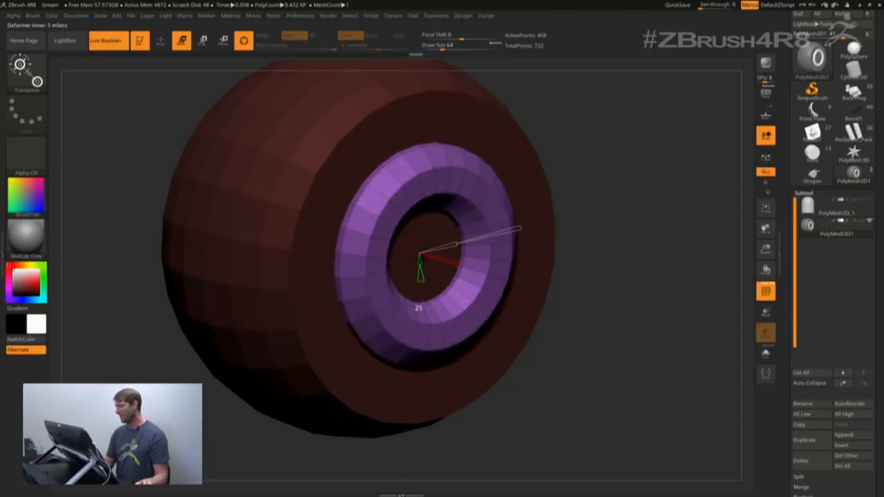
mouse_move(545, 404)
ctrl+right_down()
mouse_move(543, 354)
mouse_move(529, 338)
ctrl+right_up()
key(w)
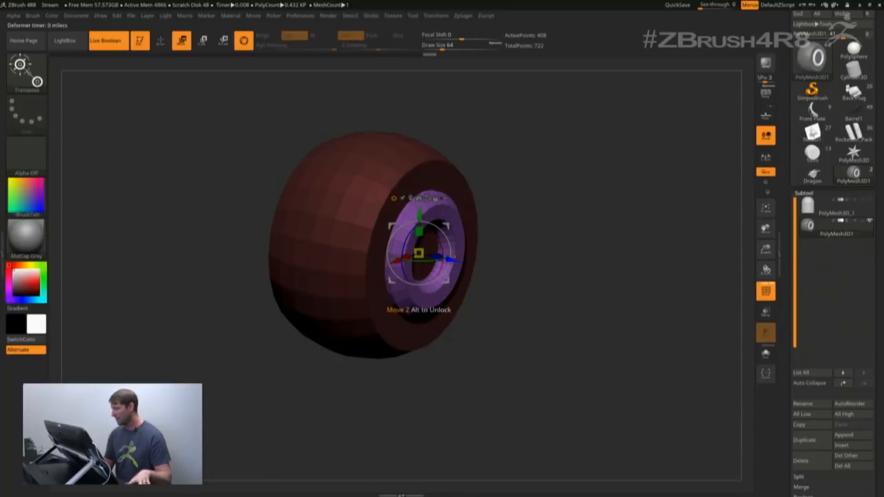
ctrl+drag(452, 262, 486, 270)
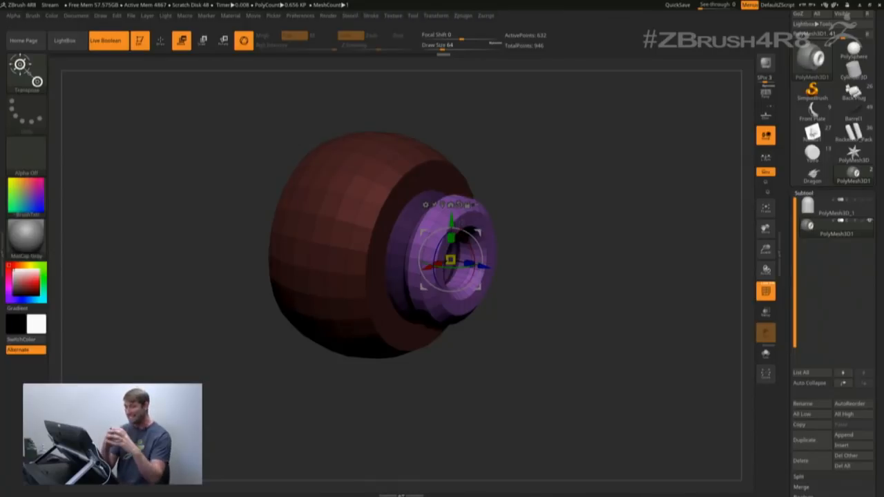
Step: Replace the duplicate ring with a Cylinder 3D primitive and shape it into a narrow, smooth, hollow tube
click(426, 204)
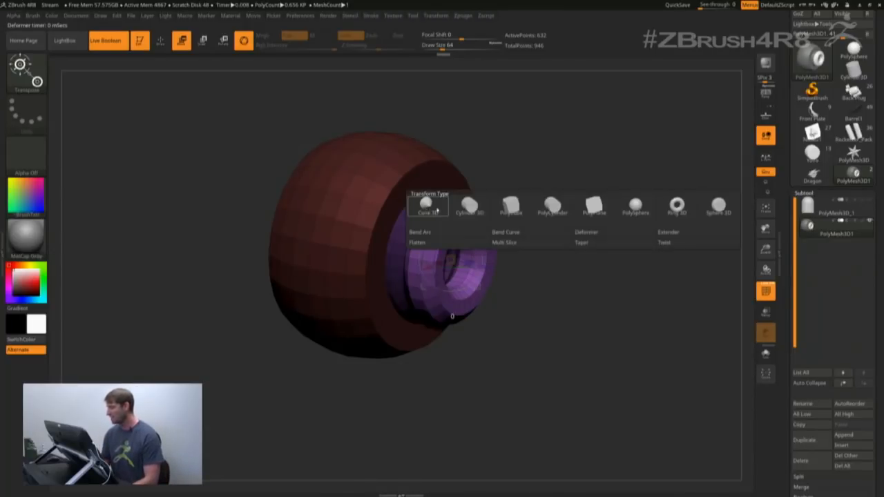
click(474, 209)
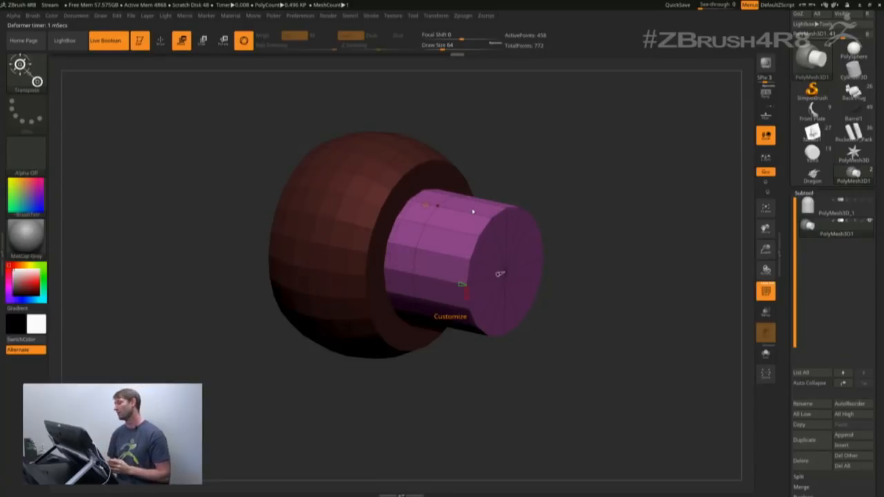
mouse_move(467, 293)
mouse_down()
mouse_move(467, 307)
mouse_move(461, 284)
mouse_move(450, 282)
mouse_move(462, 284)
mouse_up()
drag(518, 380, 480, 380)
drag(484, 273, 426, 270)
drag(518, 380, 564, 378)
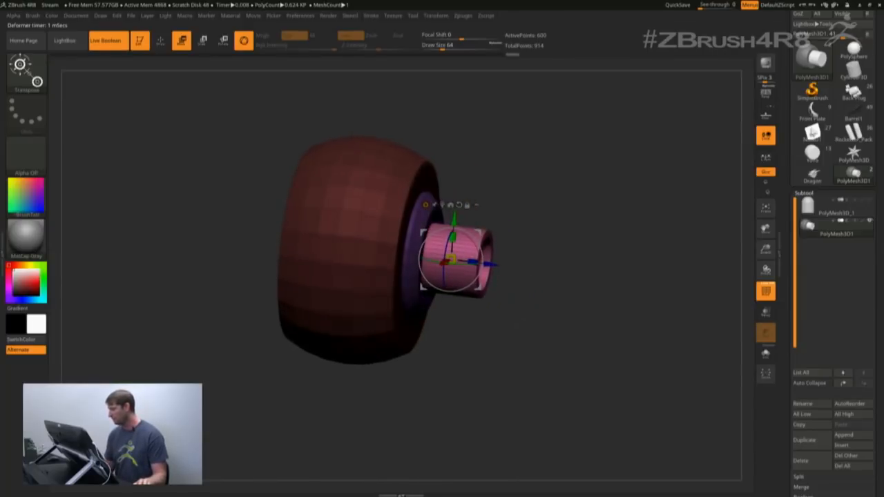
Step: Slide the tube back along its axis so it sits inside the ring
drag(492, 263, 465, 259)
drag(553, 376, 503, 379)
alt+right_drag(553, 297, 525, 277)
ctrl+right_drag(525, 277, 533, 320)
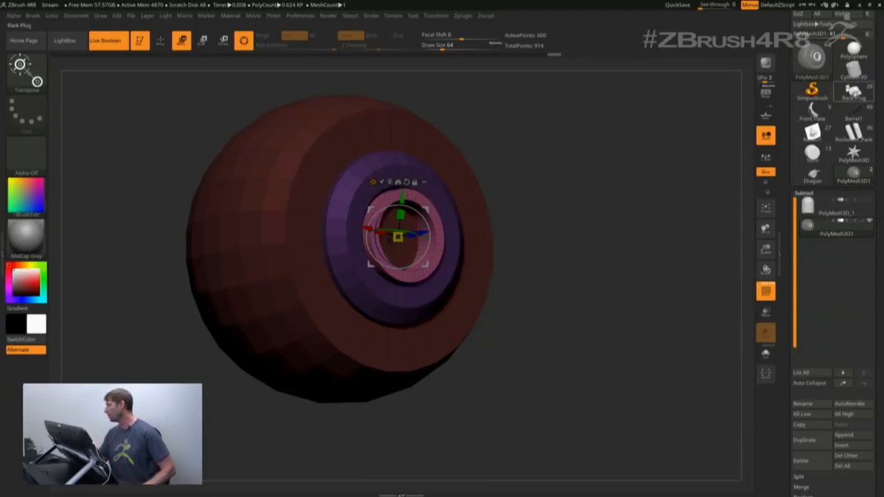
Step: Switch to the Back Plug tool and frame the whole camera turret in front view
click(854, 91)
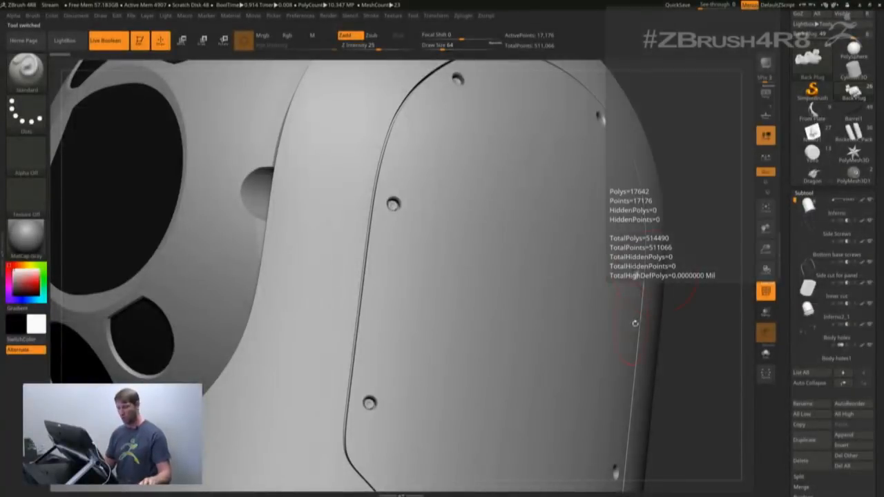
ctrl+right_drag(691, 361, 586, 295)
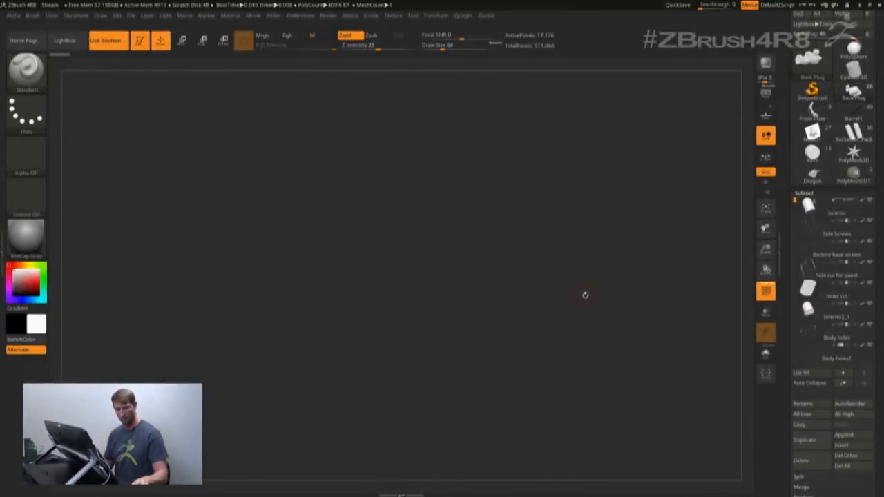
key(f)
drag(576, 327, 513, 268)
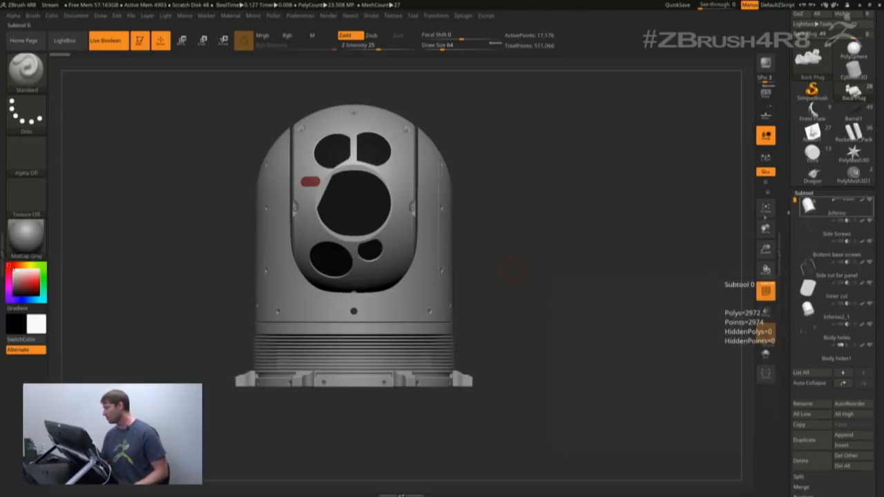
Step: Examine the Inferno and Inferno2_1 subtools in isolation with polyframe, return to the full turret and hide the wireframe
click(808, 209)
click(767, 354)
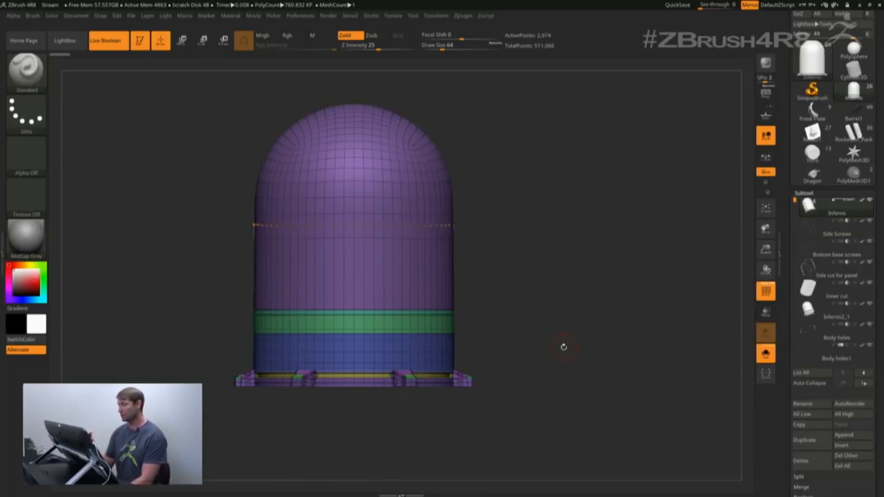
key(ctrl+d)
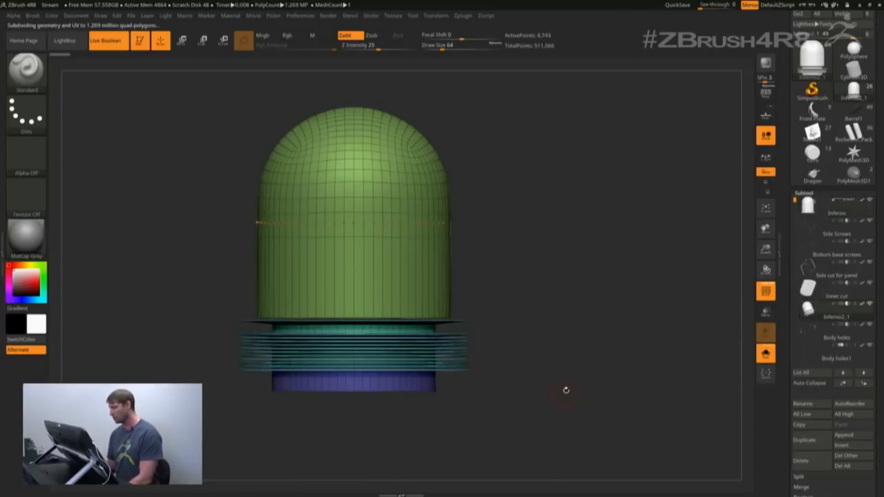
drag(566, 389, 548, 357)
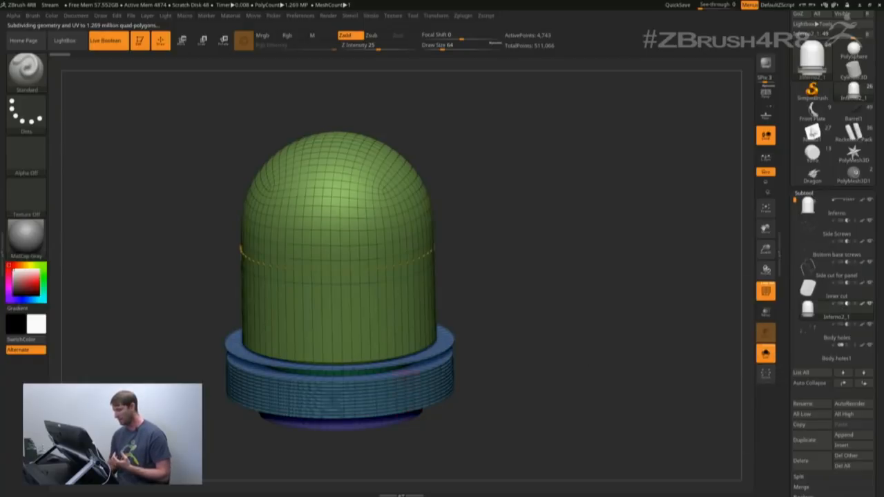
click(765, 358)
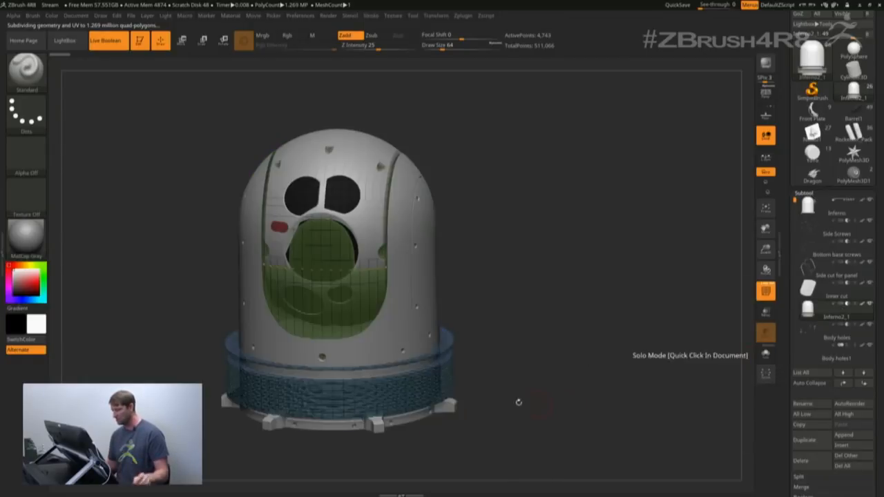
key(shift+f)
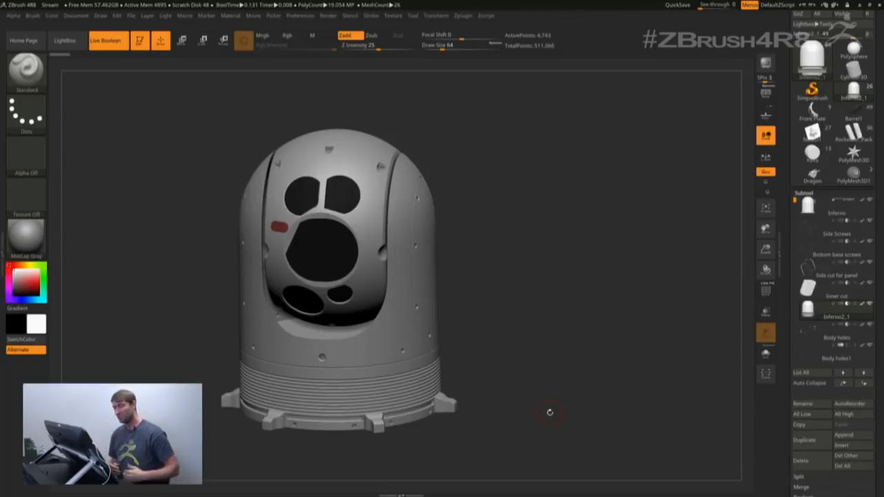
Step: Isolate the Inferno subtool with polyframe and the gizmo on, and mask its body below the dome
click(837, 209)
drag(506, 363, 513, 343)
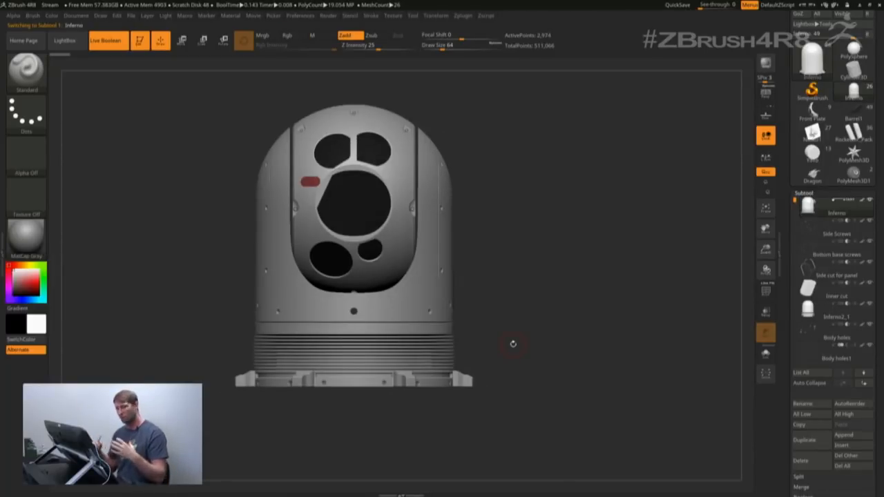
key(w)
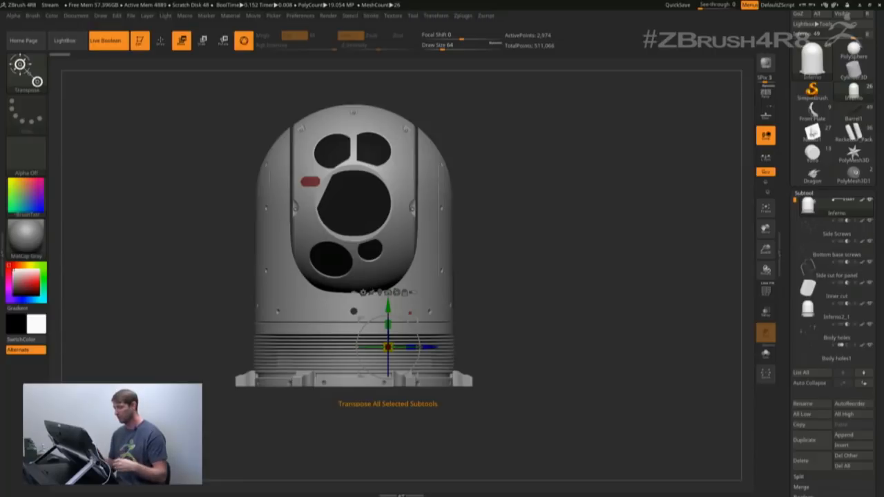
click(363, 292)
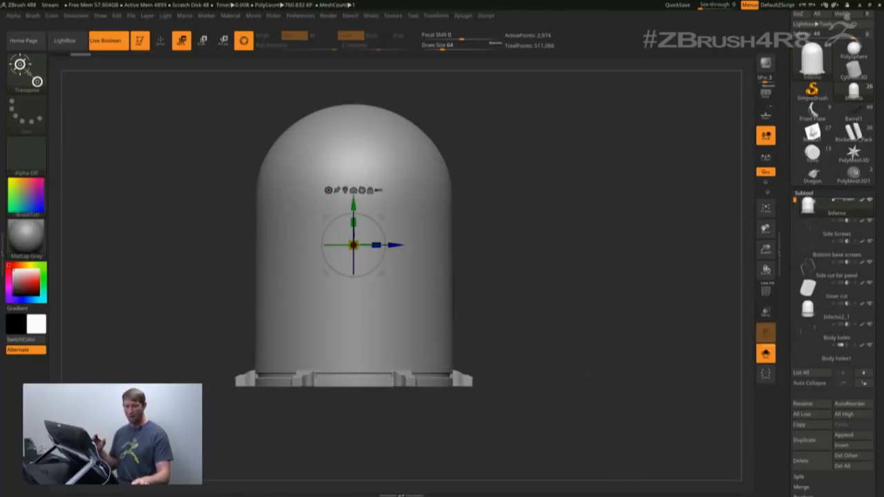
key(shift+f)
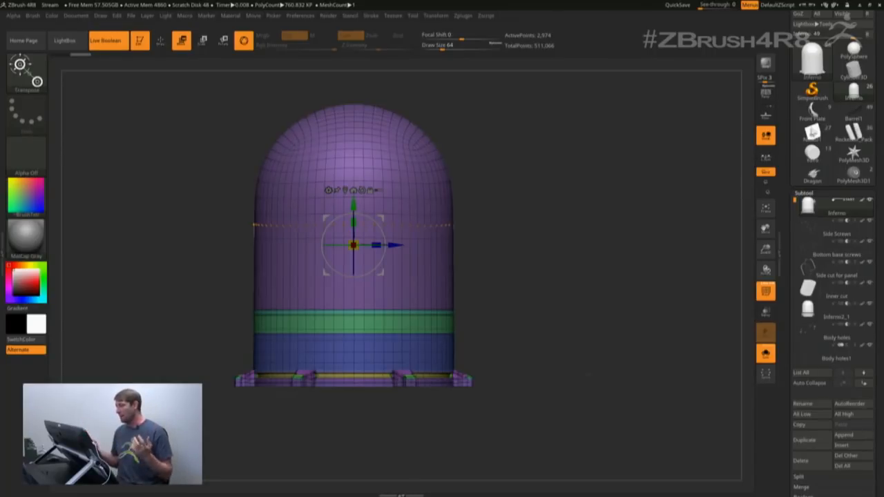
mouse_move(517, 437)
ctrl+mouse_down()
mouse_move(164, 237)
mouse_move(160, 208)
ctrl+mouse_up()
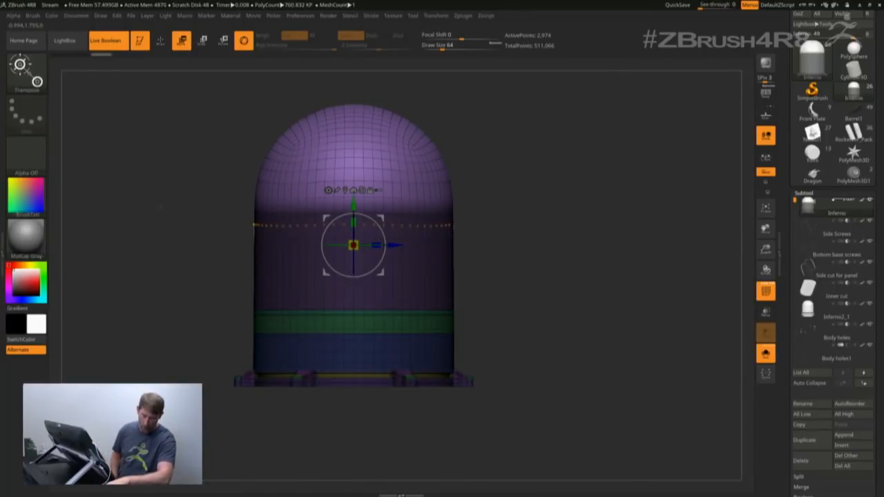
Step: Switch to the Side Screws subtool, inspect a single screw and mask the lower screws
key(Down)
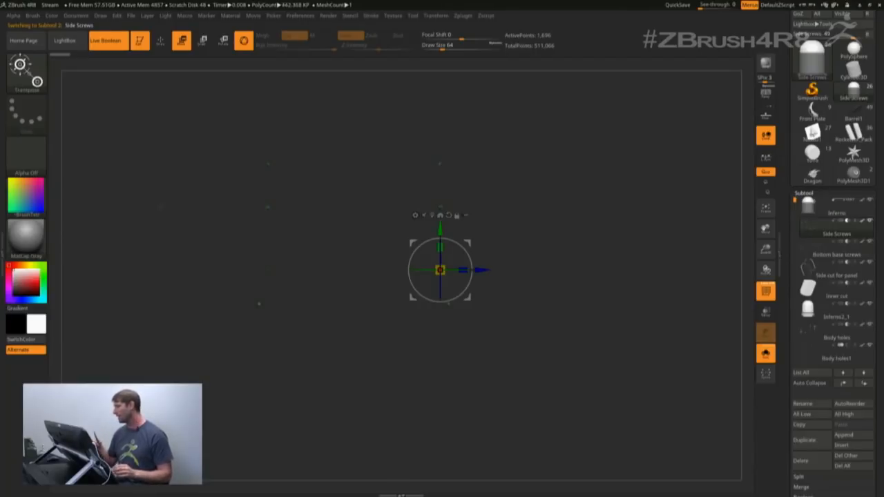
mouse_move(812, 233)
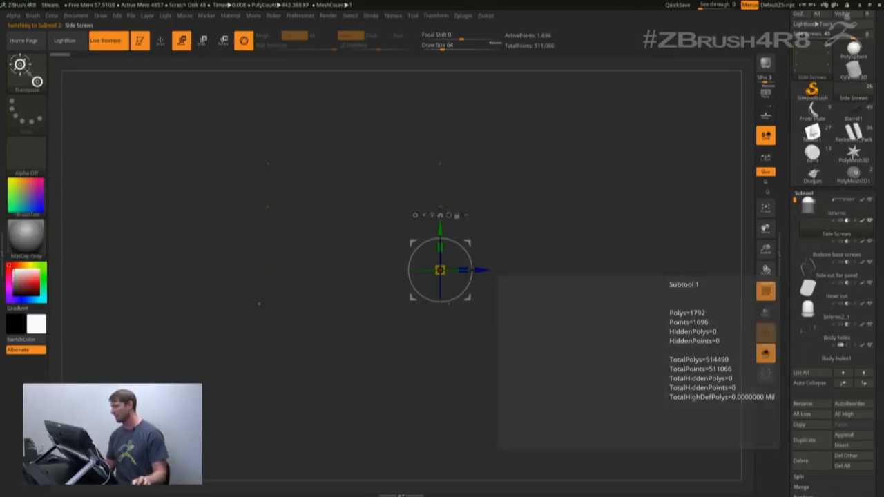
drag(608, 345, 529, 352)
right_drag(528, 352, 599, 380)
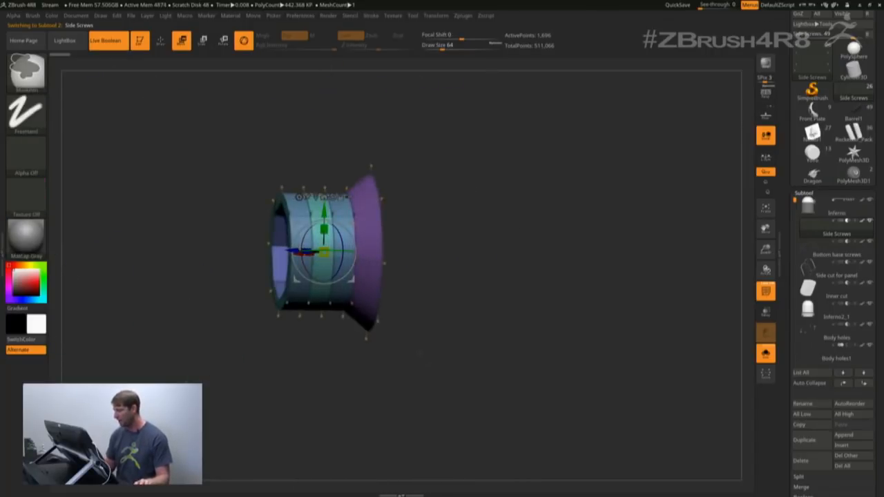
drag(420, 354, 443, 348)
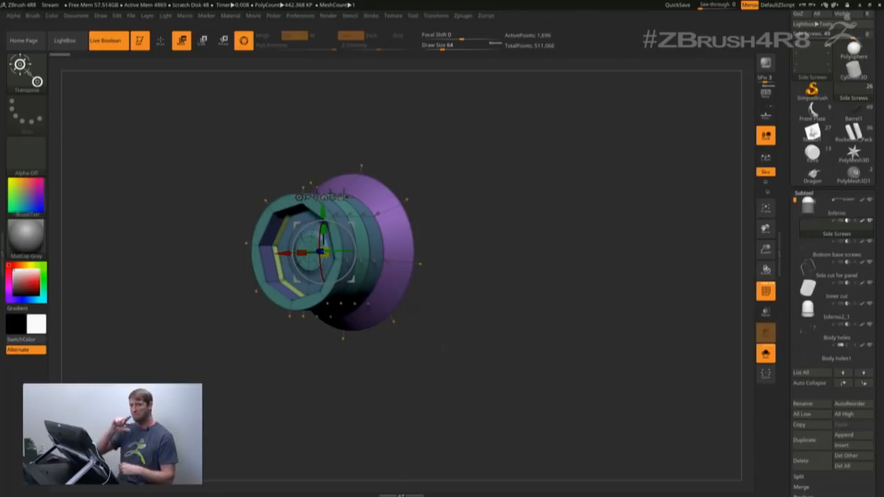
ctrl+right_drag(442, 347, 373, 276)
ctrl+right_drag(415, 311, 497, 311)
ctrl+drag(560, 395, 279, 229)
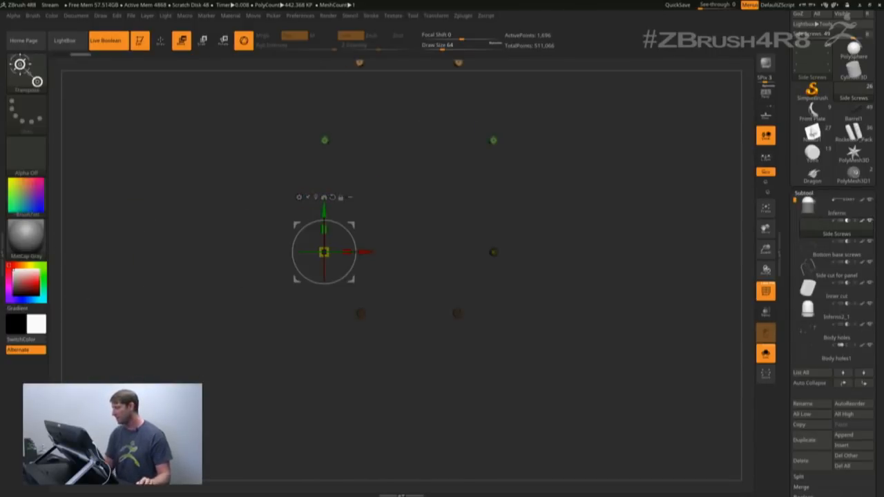
Step: Go through the Bottom base screws subtool to Side cut for panel and mask the panel cut's lower part
right_drag(488, 394, 503, 391)
alt+drag(502, 390, 481, 434)
click(836, 252)
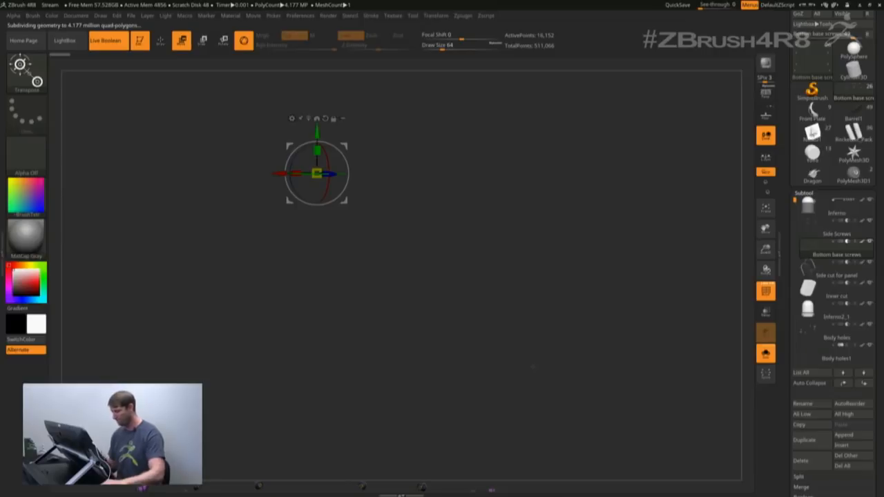
alt+drag(474, 379, 486, 267)
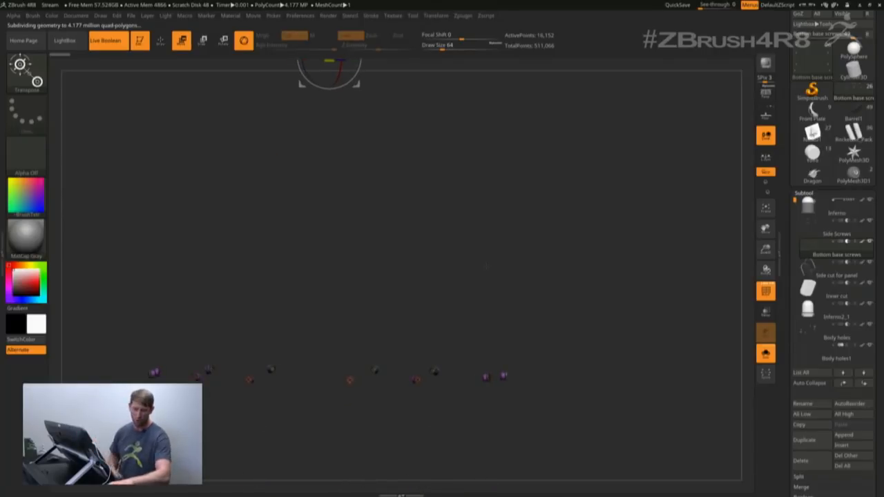
key(alt+Down)
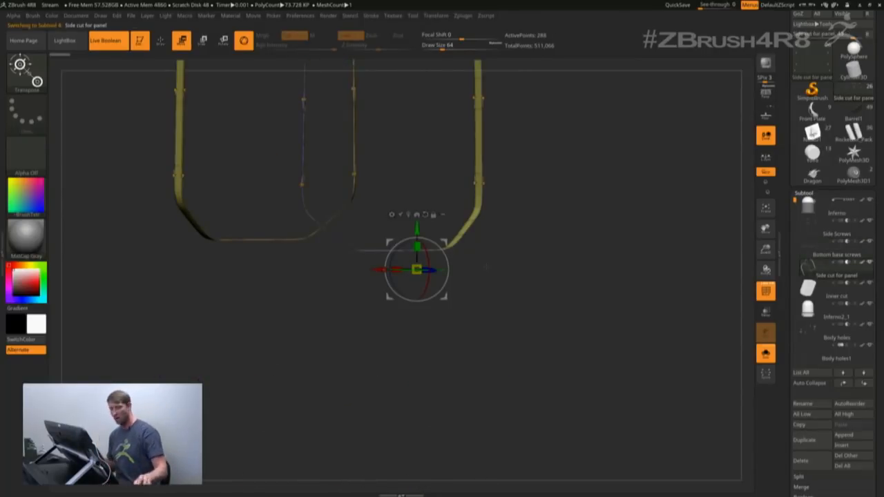
alt+drag(528, 295, 520, 331)
shift+drag(483, 366, 554, 371)
mouse_move(545, 411)
ctrl+mouse_down()
mouse_move(168, 219)
mouse_move(159, 187)
ctrl+mouse_up()
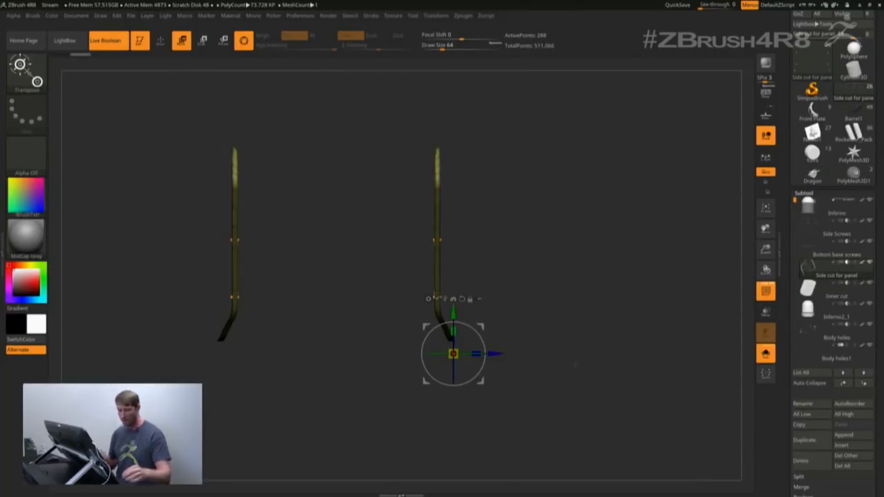
Step: Go through the Inner cut subtool to Inferno2_1 and mask the lower part of its domed body
key(Down)
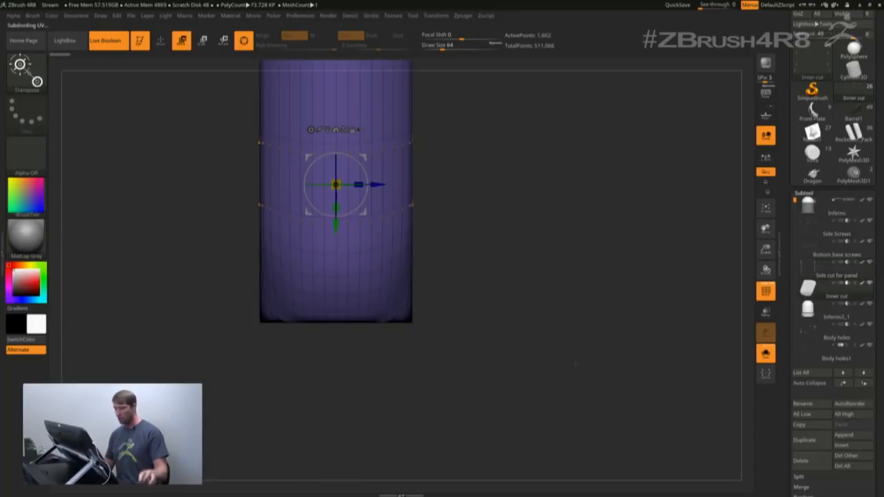
alt+drag(488, 290, 478, 346)
drag(525, 352, 479, 343)
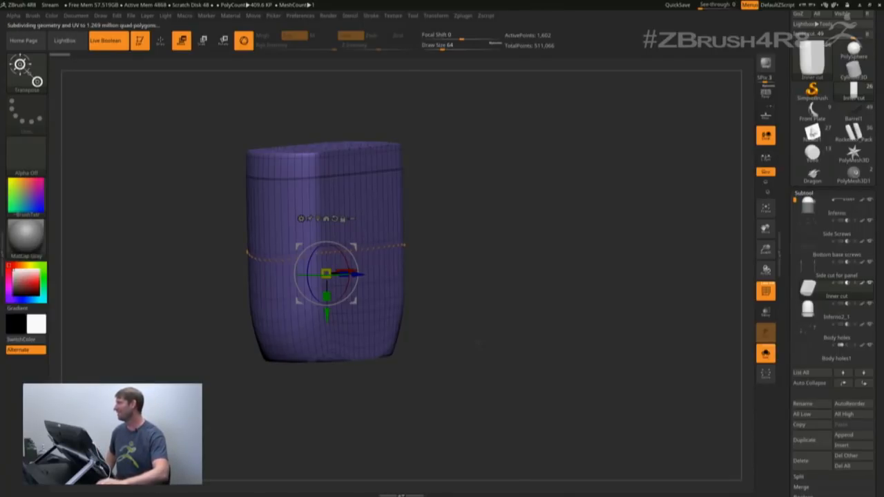
drag(463, 397, 510, 333)
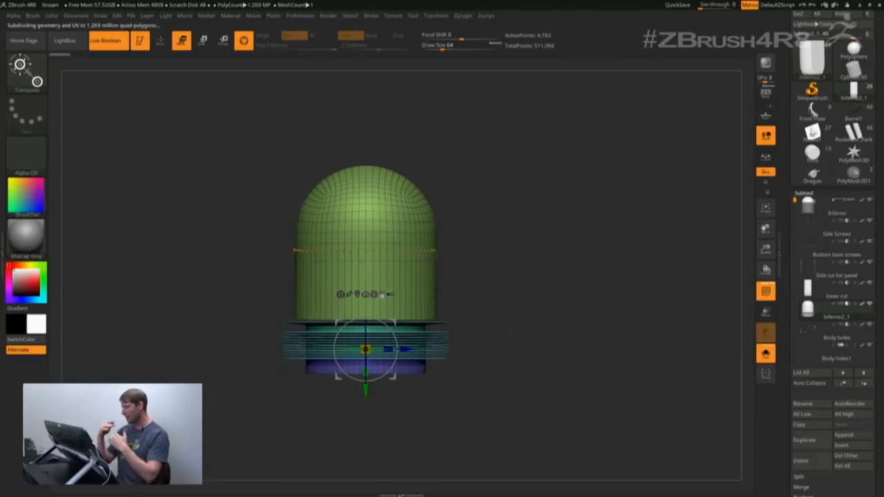
ctrl+drag(494, 435, 221, 240)
Step: Reselect the Inferno subtool, show all subtools again and hide the polyframe
click(808, 206)
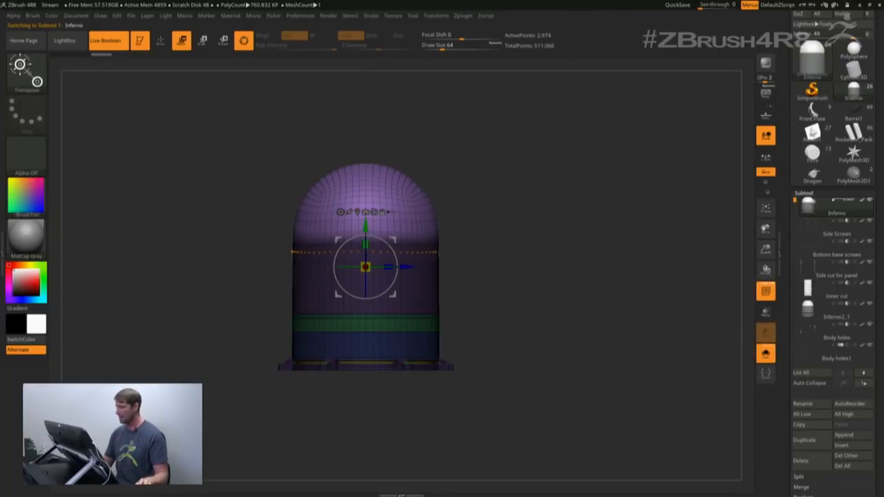
click(765, 353)
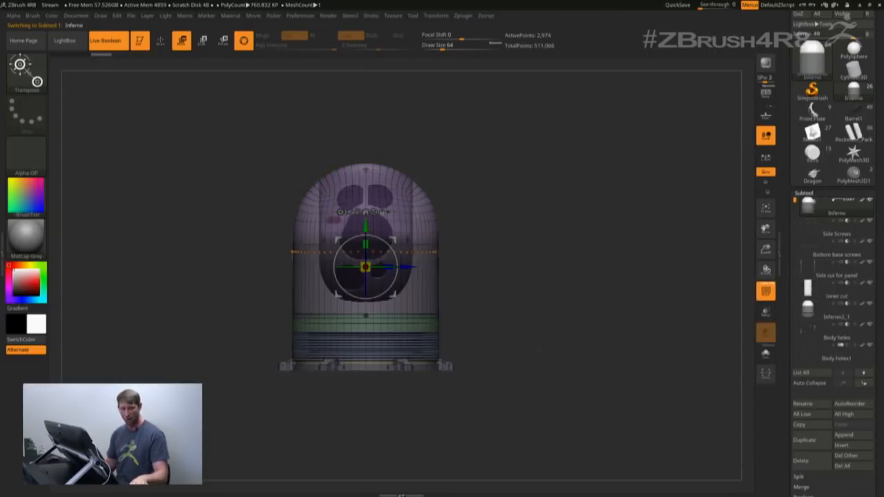
key(shift+f)
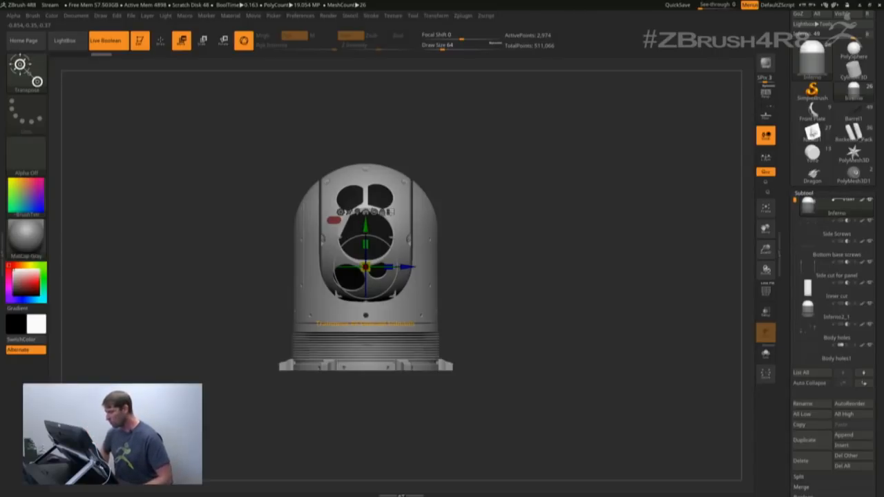
Step: Examine the complete turret from the front, the sides and the back
alt+drag(528, 291, 523, 306)
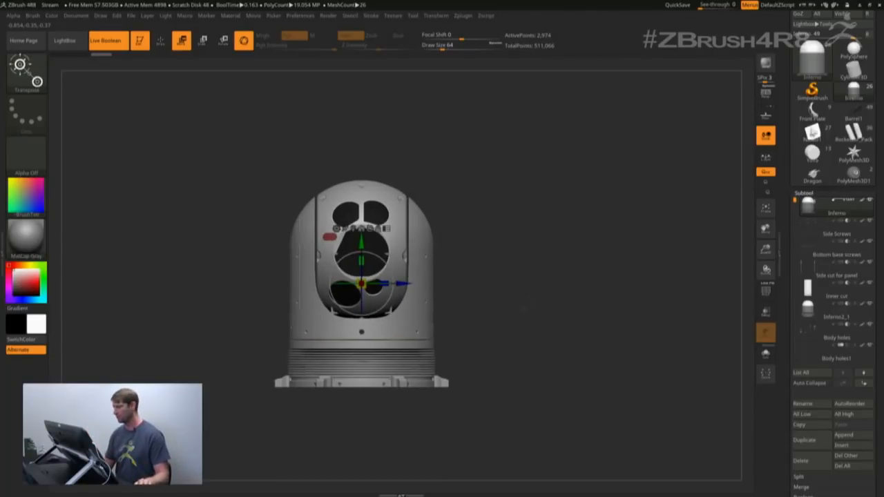
key(ctrl+shift)
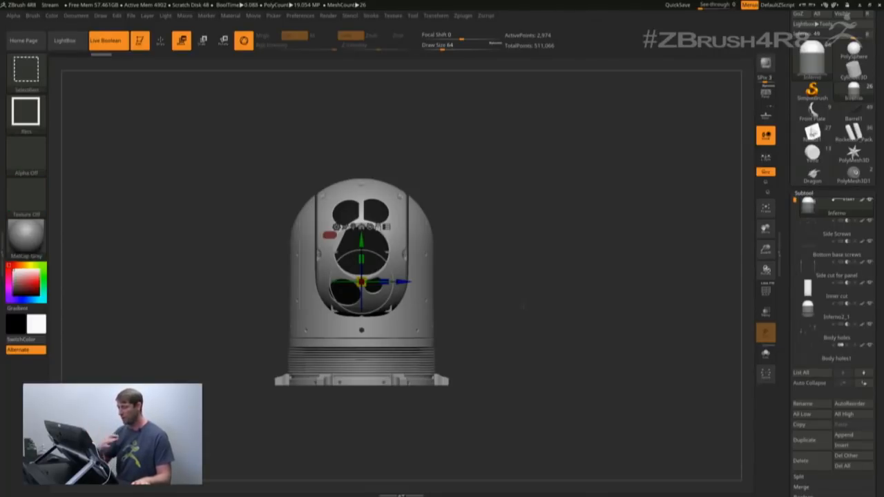
ctrl+shift+drag(215, 130, 529, 291)
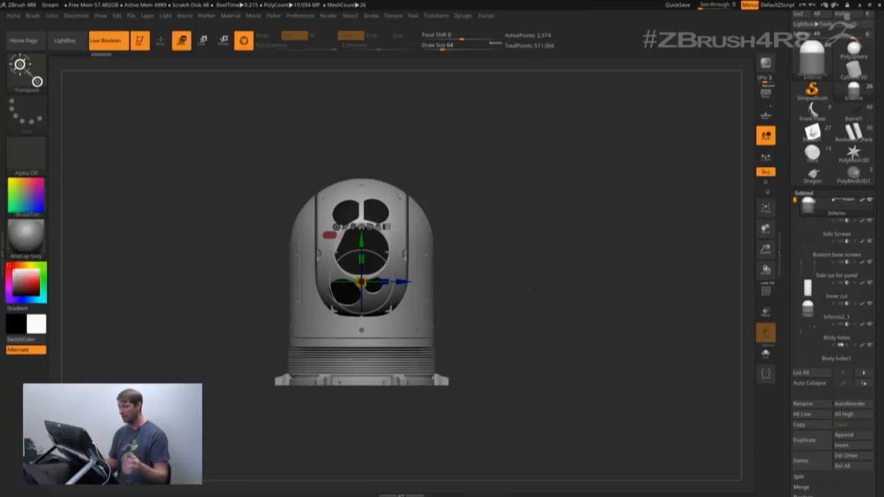
drag(541, 359, 432, 363)
alt+drag(511, 345, 515, 294)
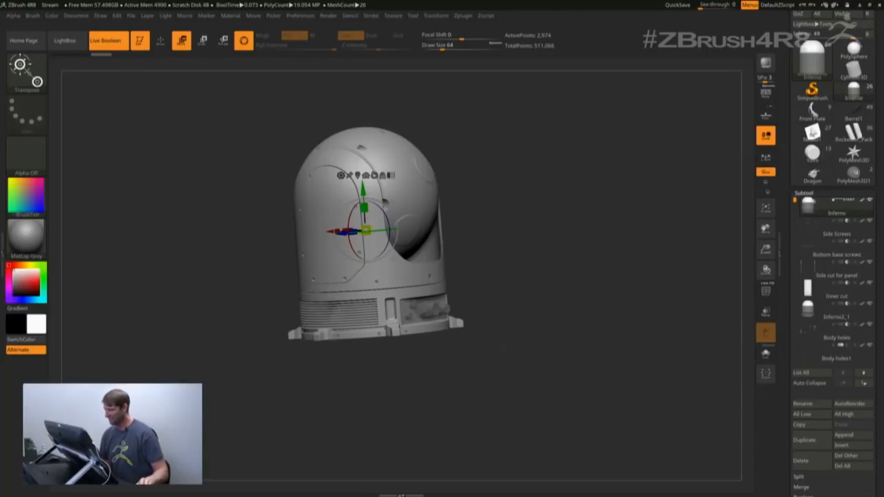
drag(470, 392, 499, 385)
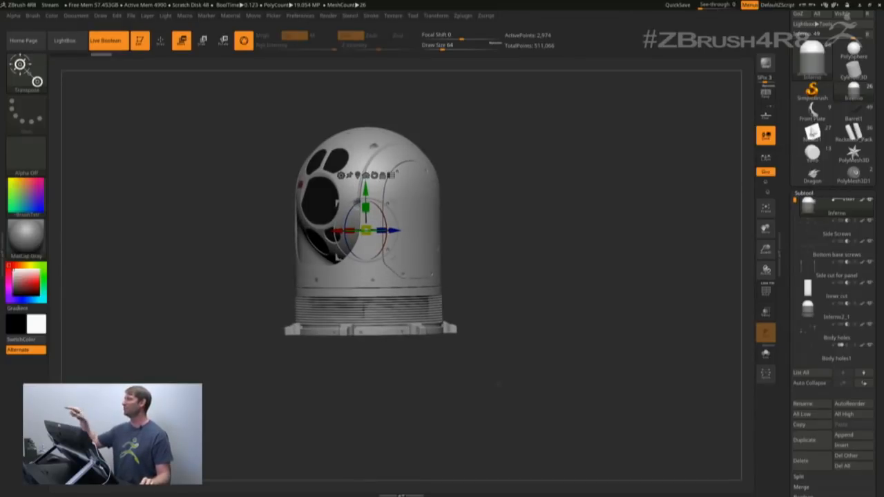
drag(509, 340, 530, 336)
alt+drag(528, 293, 527, 340)
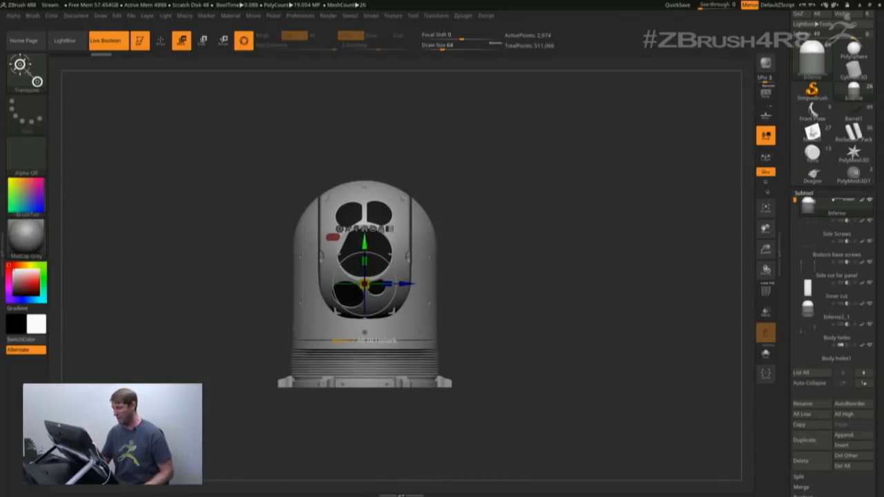
Step: Try to lengthen the turret by moving its unmasked dome and lens section straight up, and undo the move
alt+click(366, 340)
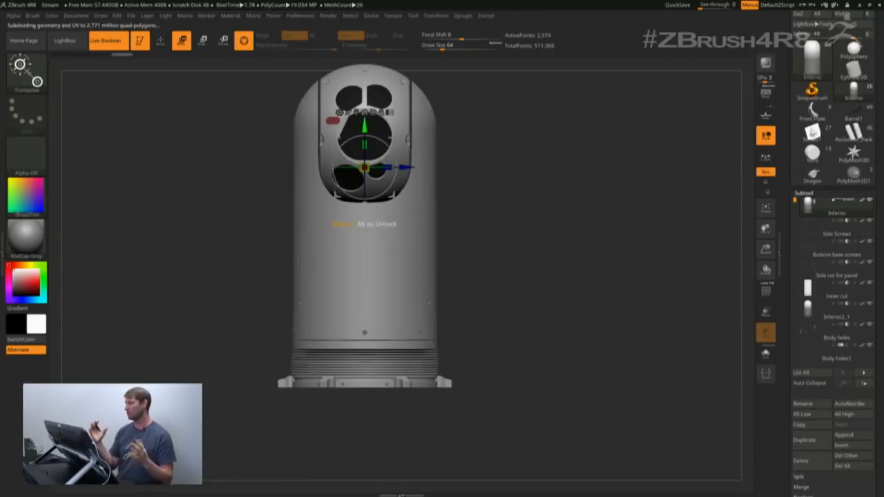
alt+drag(525, 285, 508, 323)
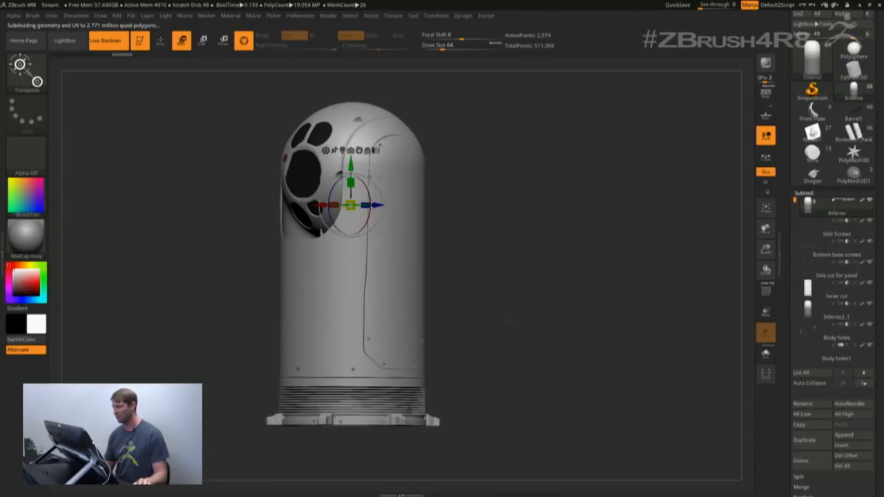
drag(484, 326, 513, 331)
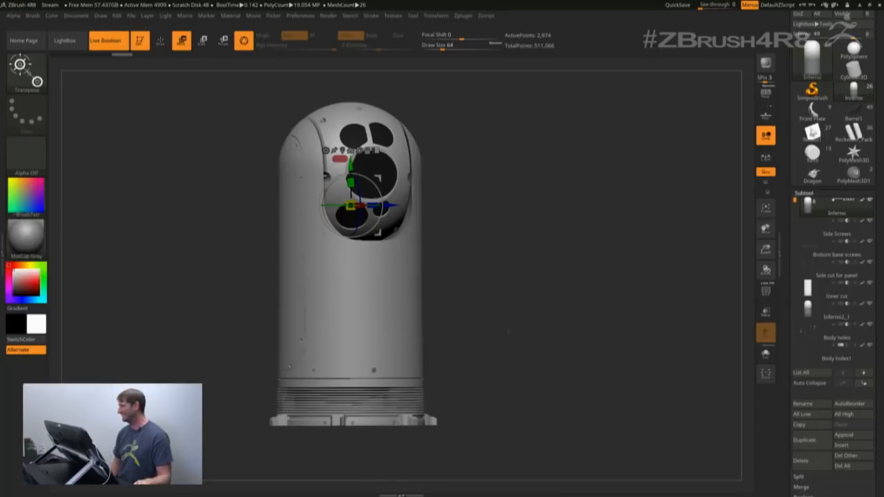
key(ctrl+d)
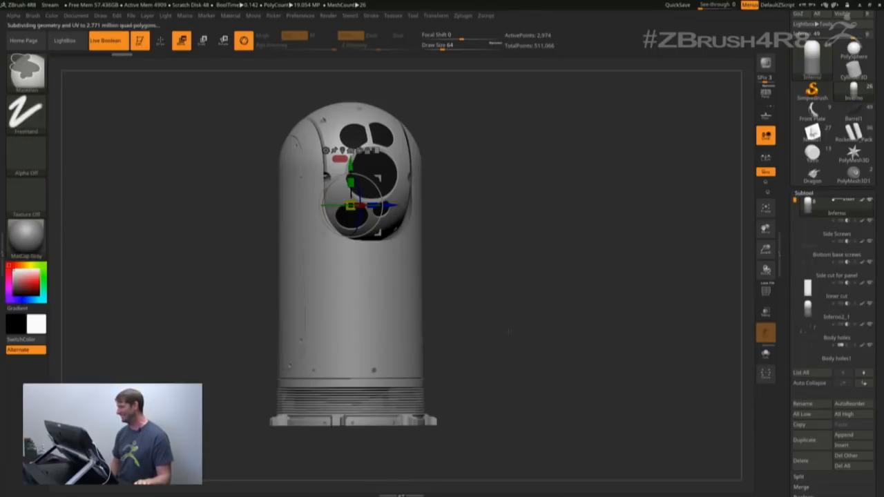
key(ctrl+z)
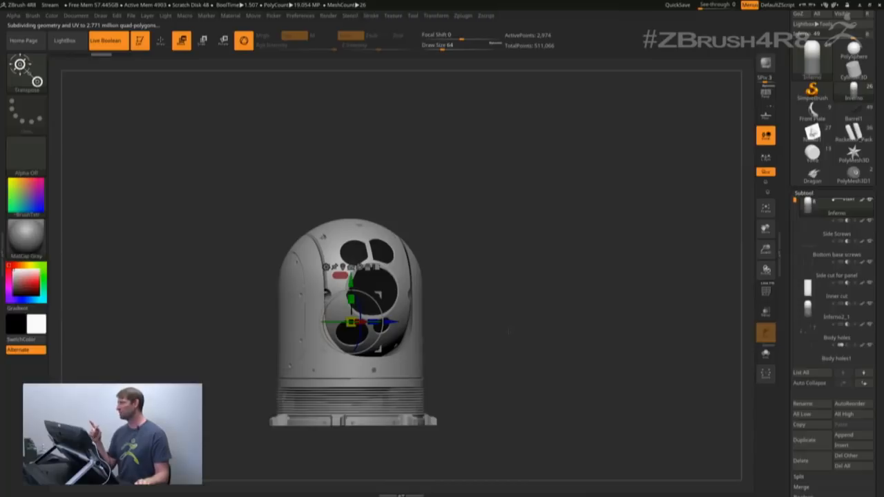
Step: Select the Inner cut subtool and apply the gizmo's Deformer with a coarse lattice of two by four cells across the front
alt+drag(510, 351, 508, 297)
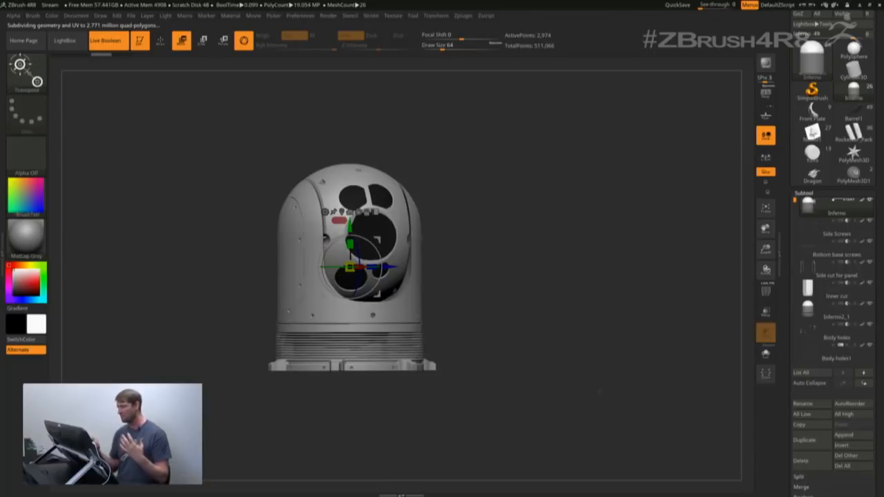
key(ctrl+shift)
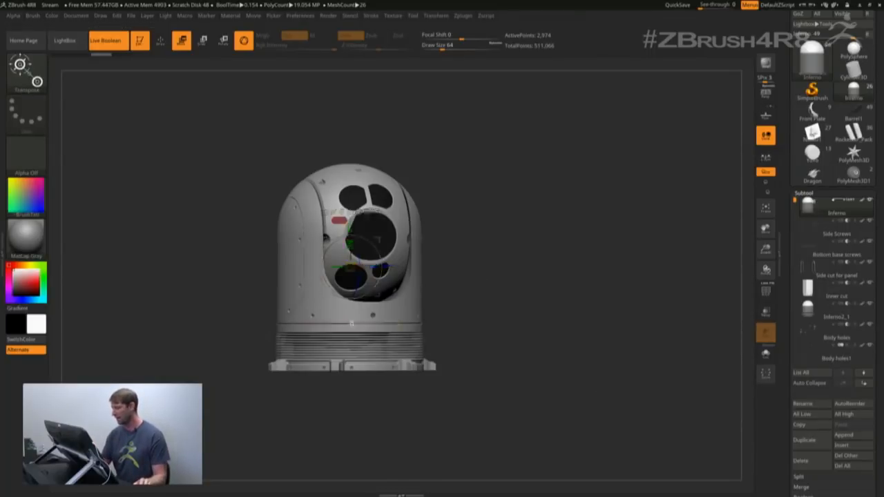
drag(539, 276, 498, 280)
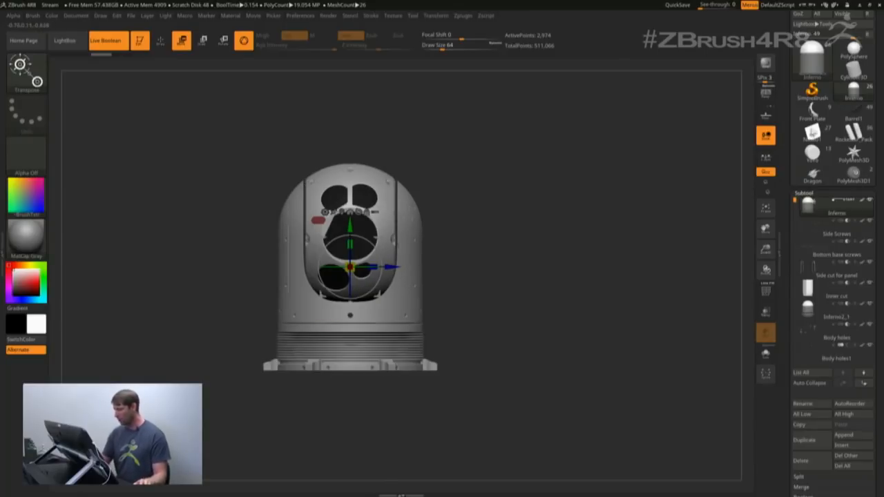
click(832, 290)
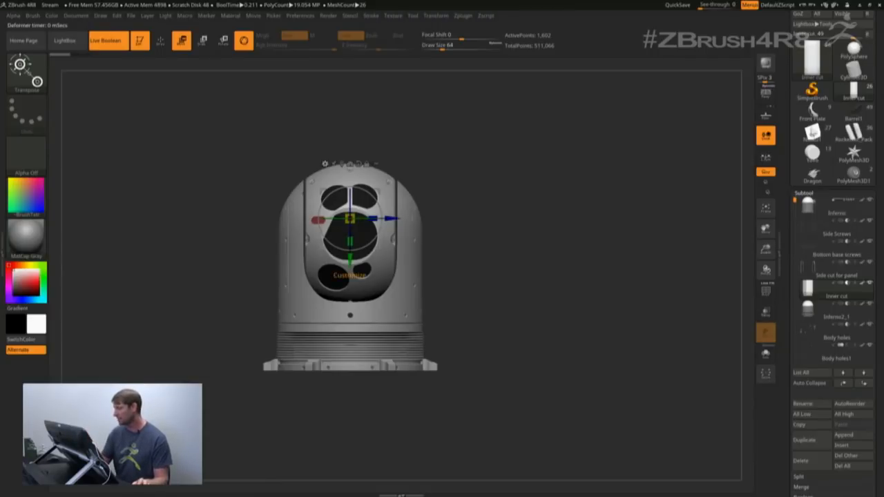
click(325, 164)
click(497, 192)
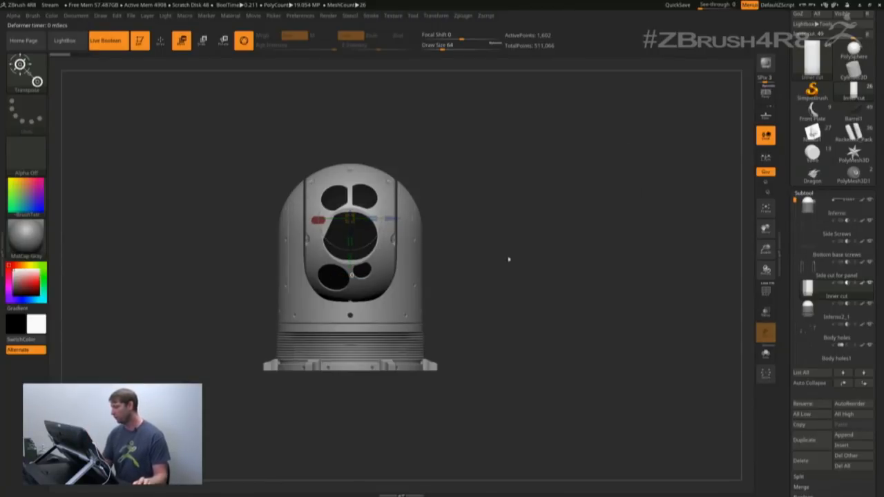
drag(587, 339, 527, 347)
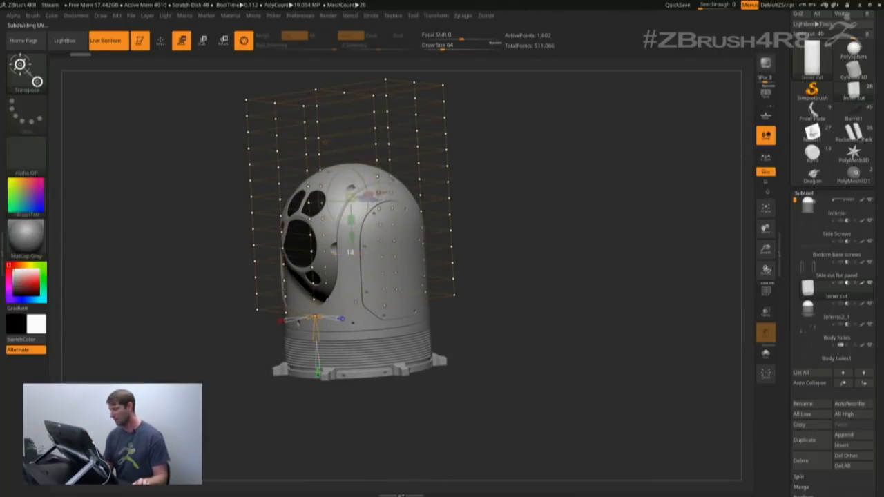
drag(476, 308, 531, 311)
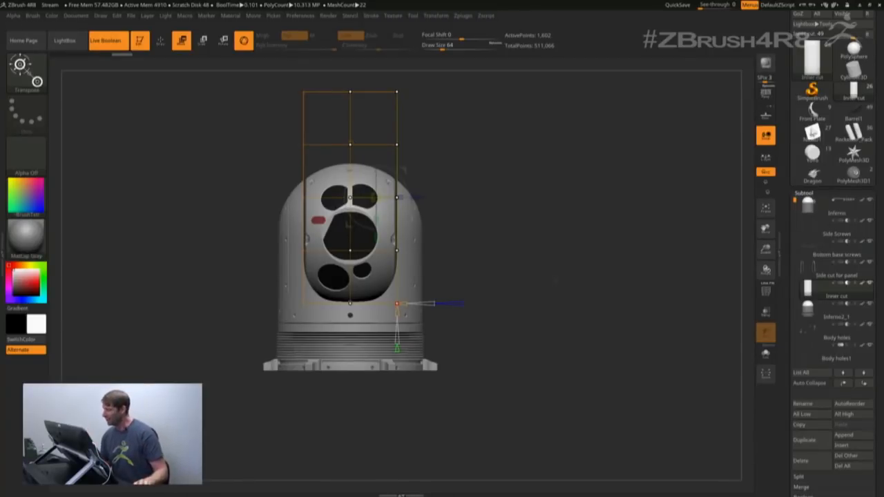
Step: Select the middle lattice points along one side of the Inner cut, move them slightly outward to widen the opening, and leave the deformer
drag(542, 290, 482, 307)
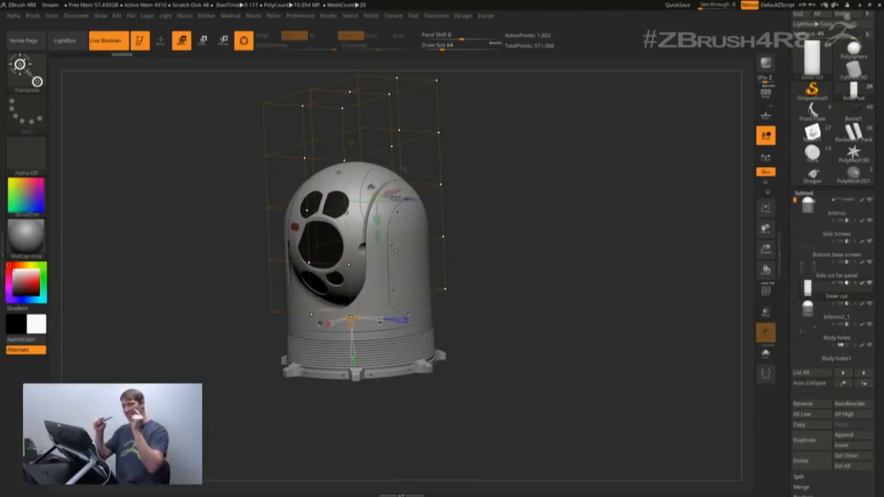
drag(473, 288, 519, 299)
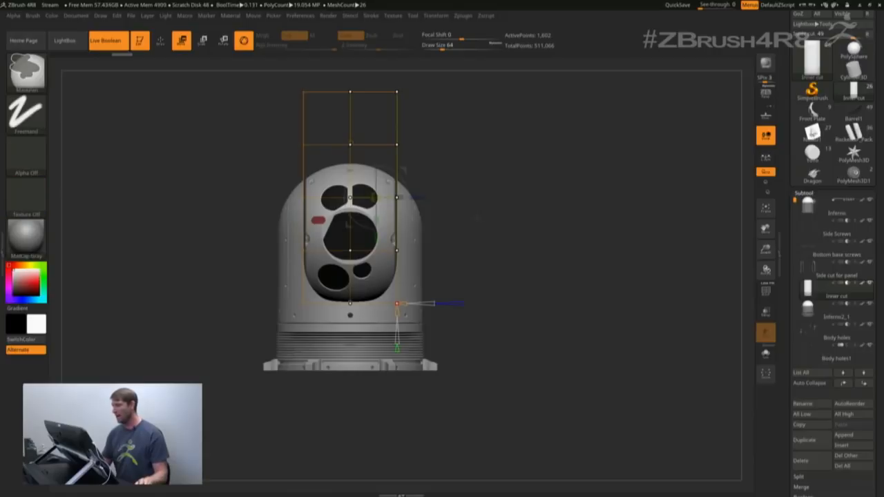
mouse_move(514, 253)
ctrl+mouse_down()
mouse_move(409, 185)
mouse_move(370, 175)
ctrl+mouse_up()
drag(547, 309, 537, 313)
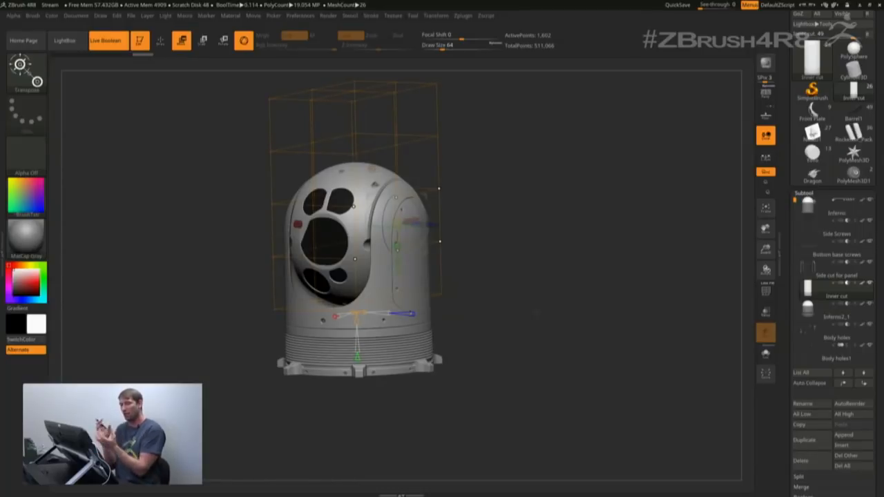
drag(505, 275, 522, 274)
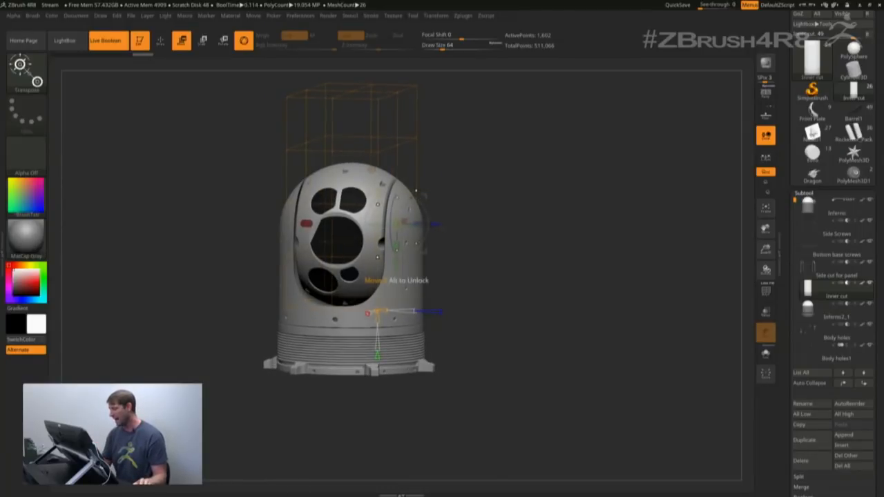
mouse_move(442, 225)
mouse_down()
mouse_move(462, 224)
mouse_move(435, 224)
mouse_up()
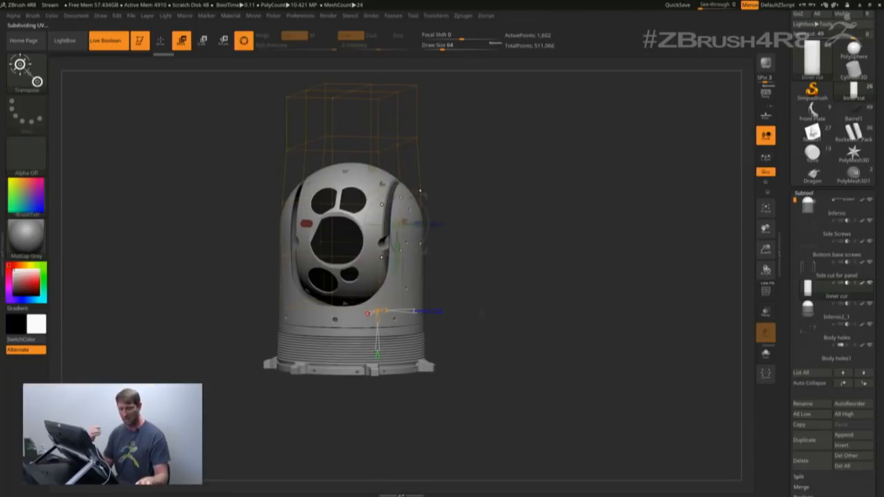
key(q)
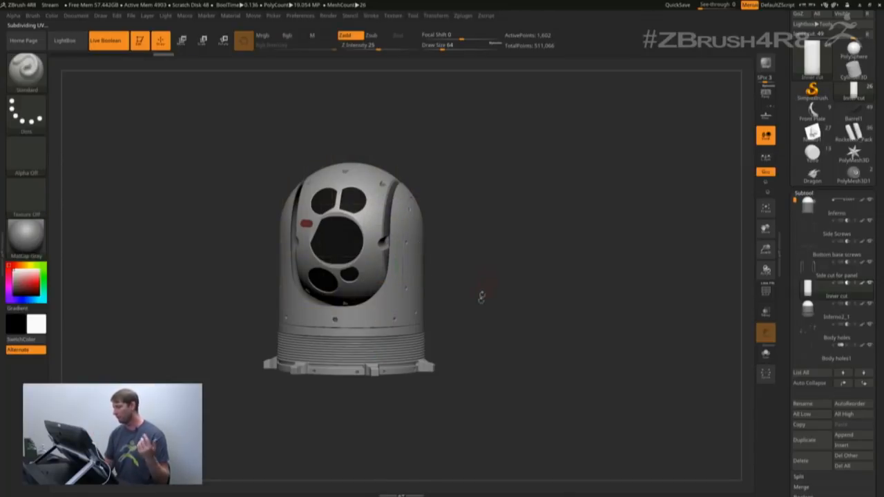
Step: Examine the Rocketeer_Pack model with its helmet and base plane from the front, side and back
drag(481, 316, 481, 310)
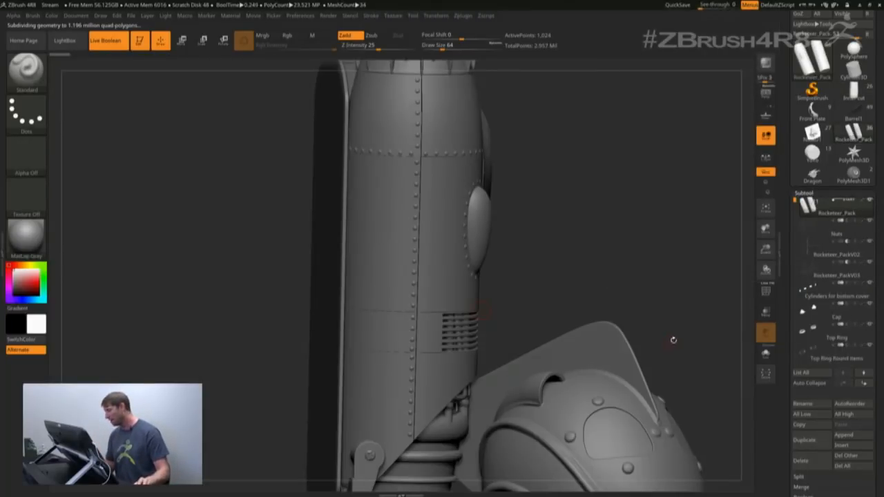
key(ctrl)
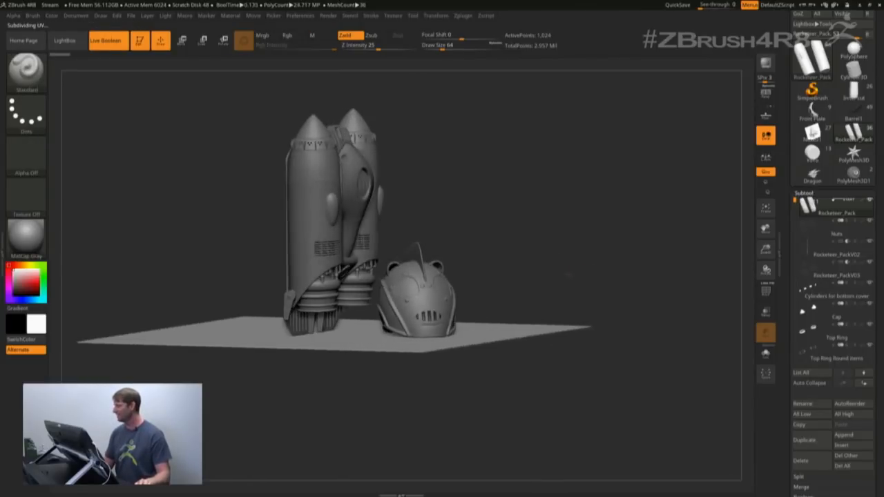
drag(568, 275, 546, 266)
drag(594, 243, 580, 253)
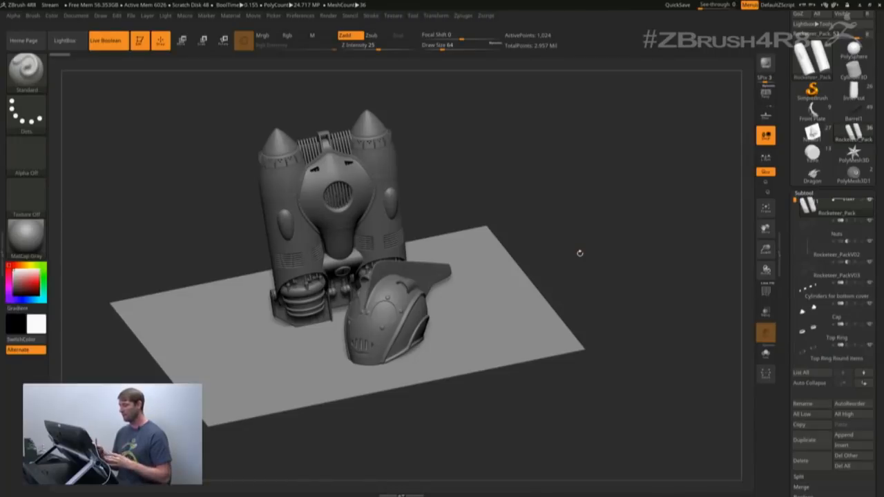
drag(608, 290, 564, 258)
drag(446, 228, 480, 240)
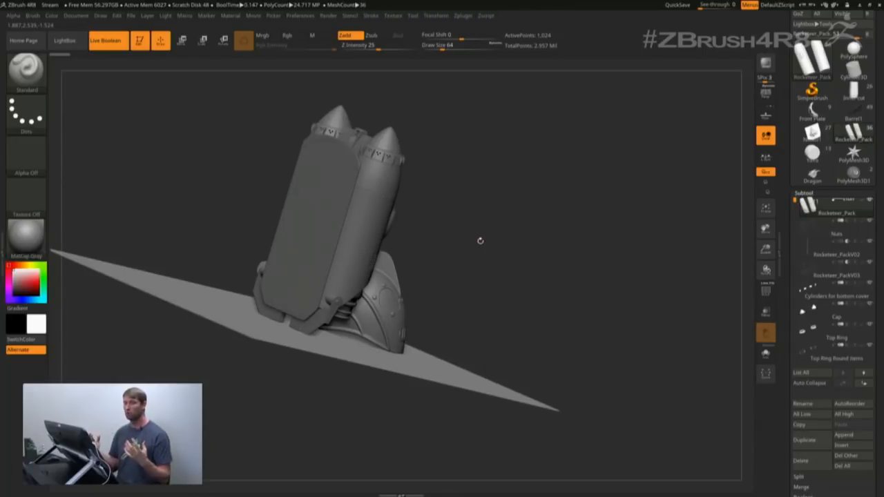
Step: Switch to the Front Plate tool and inspect the turret's front plate up close and the dome from above
click(813, 114)
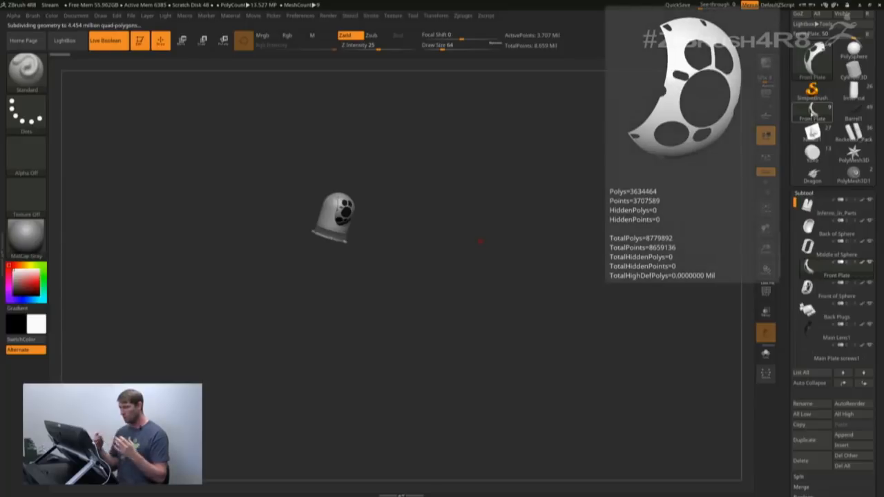
mouse_move(434, 307)
alt+right_down()
mouse_move(454, 349)
mouse_move(475, 356)
mouse_move(485, 371)
alt+right_up()
ctrl+right_drag(472, 312, 489, 342)
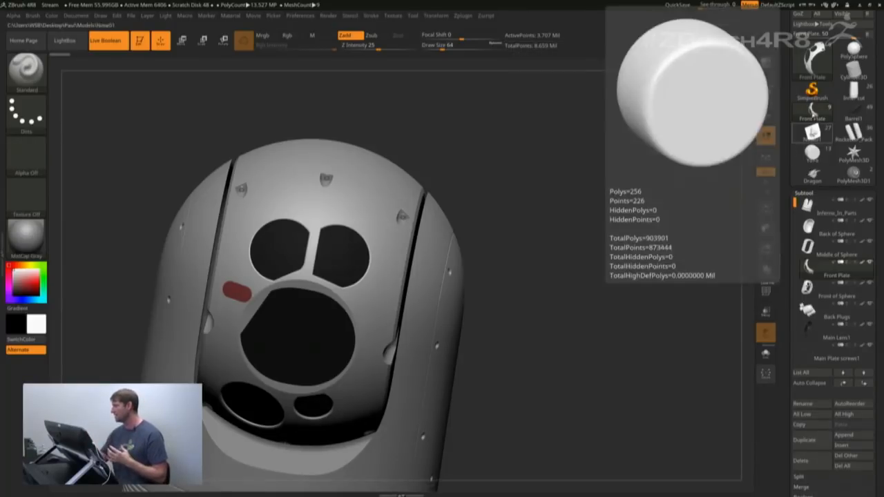
mouse_move(812, 112)
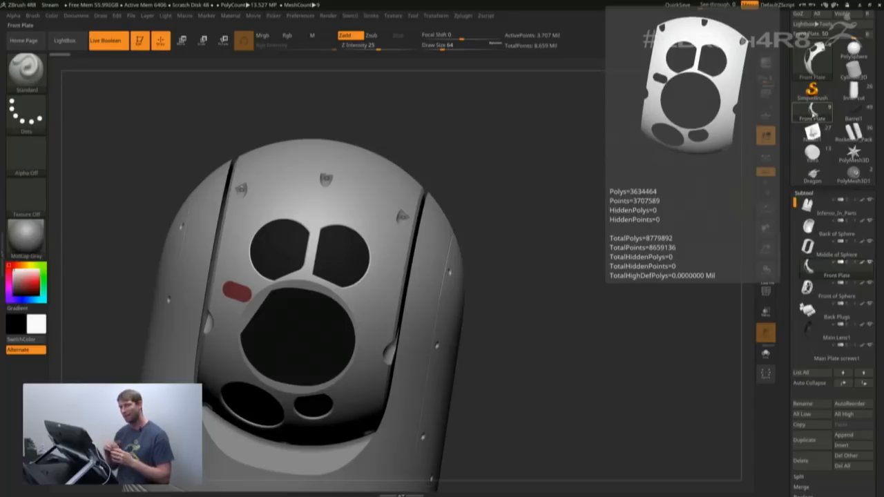
drag(515, 243, 532, 215)
Step: Choose the Chisel brush with BrushTip 7 and set the draw size to 18 for work on the front plate
key(b)
key(c)
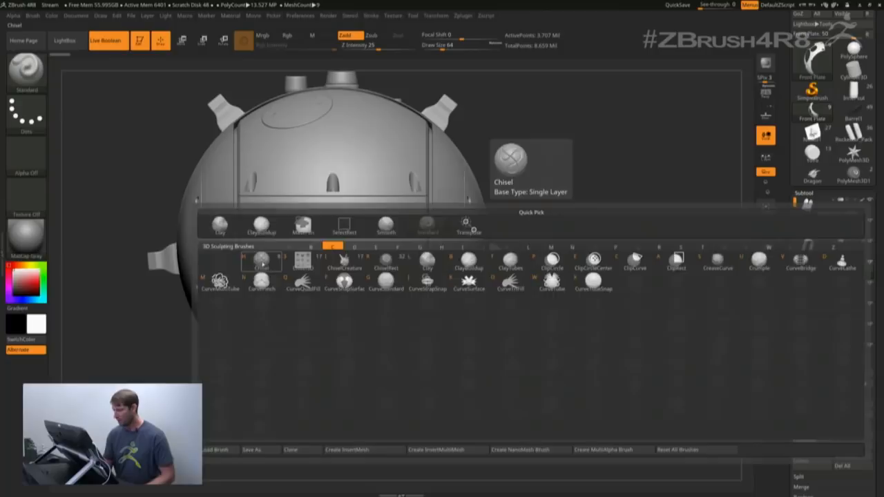
key(h)
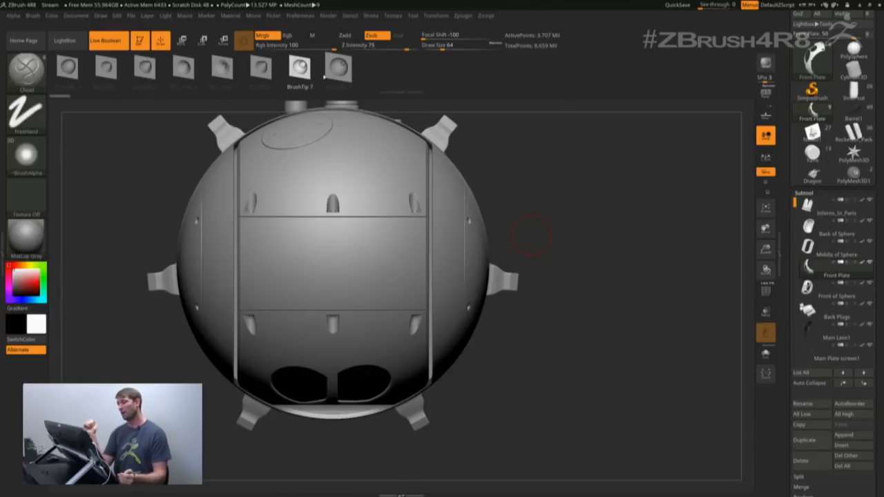
click(301, 75)
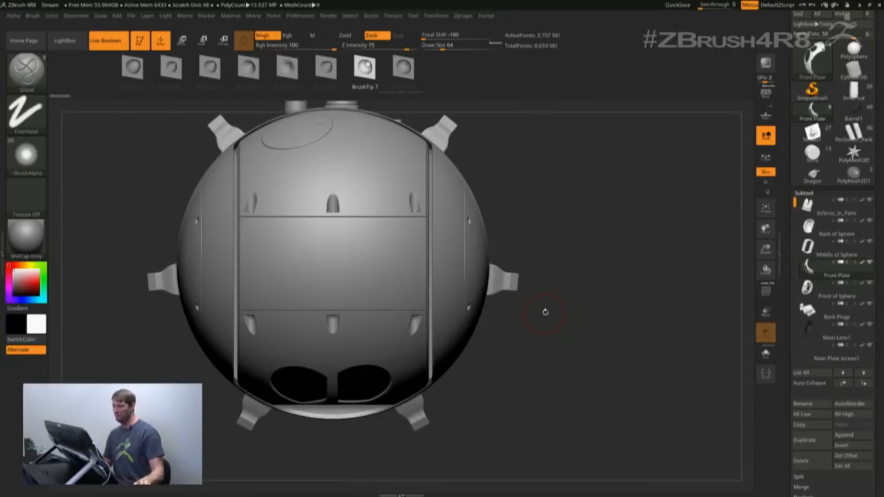
key(s)
drag(517, 351, 507, 353)
mouse_move(503, 379)
alt+right_down()
mouse_move(486, 356)
mouse_move(499, 383)
alt+right_up()
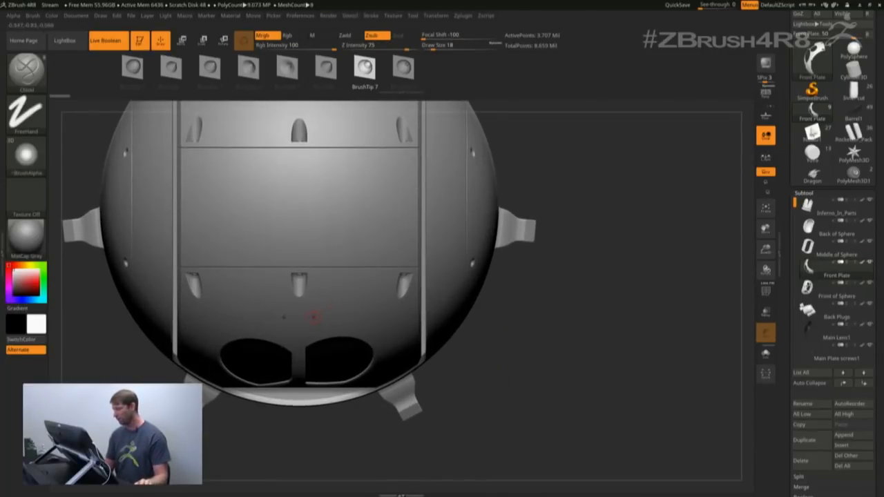
Step: Try a curved freehand Chisel groove on the front plate above the lens openings and undo it
mouse_move(314, 284)
mouse_down()
mouse_move(365, 290)
mouse_move(412, 354)
mouse_up()
right_drag(412, 354, 517, 364)
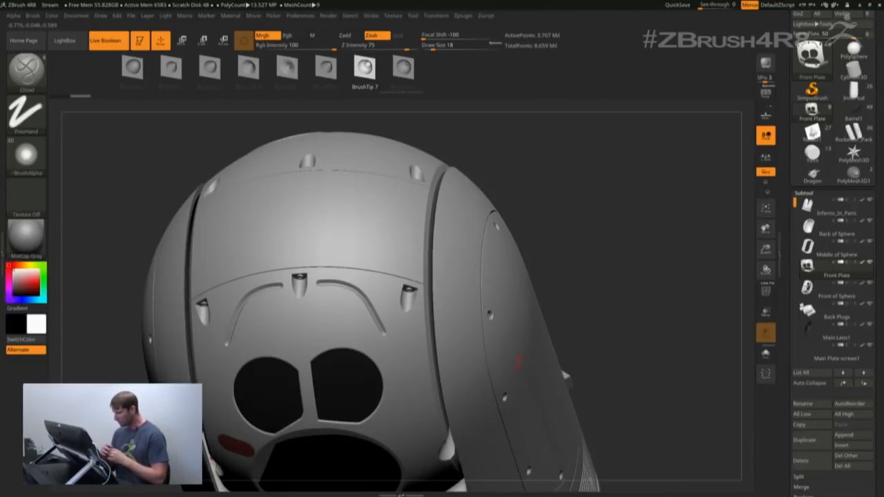
key(ctrl+z)
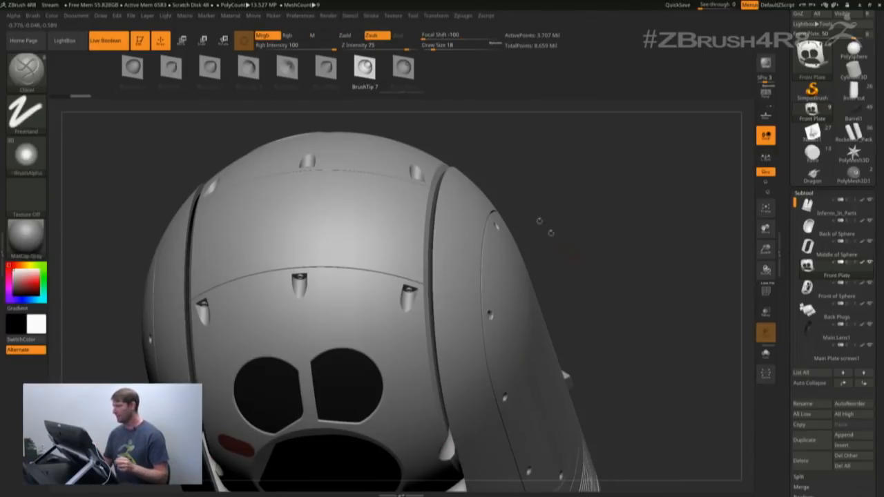
Step: Expand the Lazy Mouse stroke settings and store a morph target for the front plate
click(371, 15)
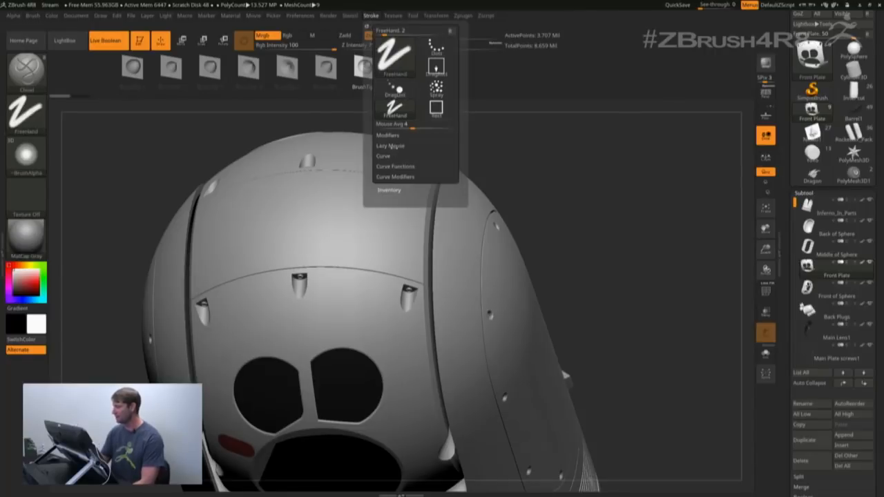
click(390, 146)
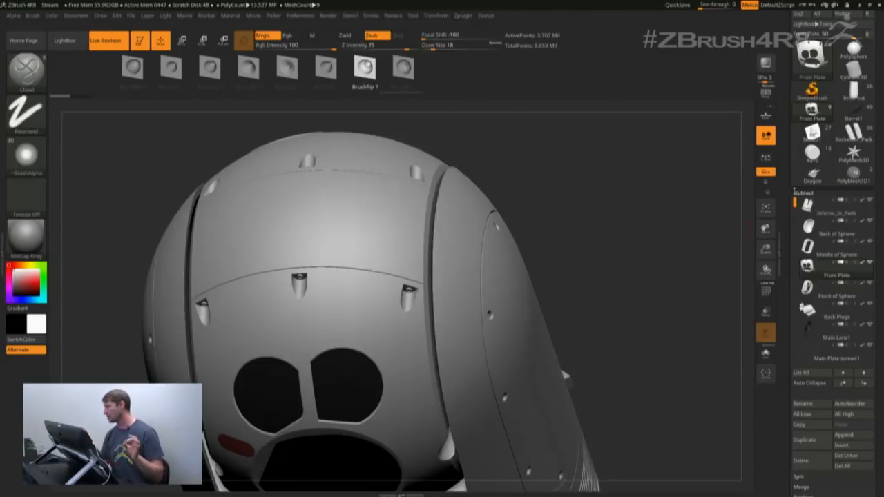
click(804, 192)
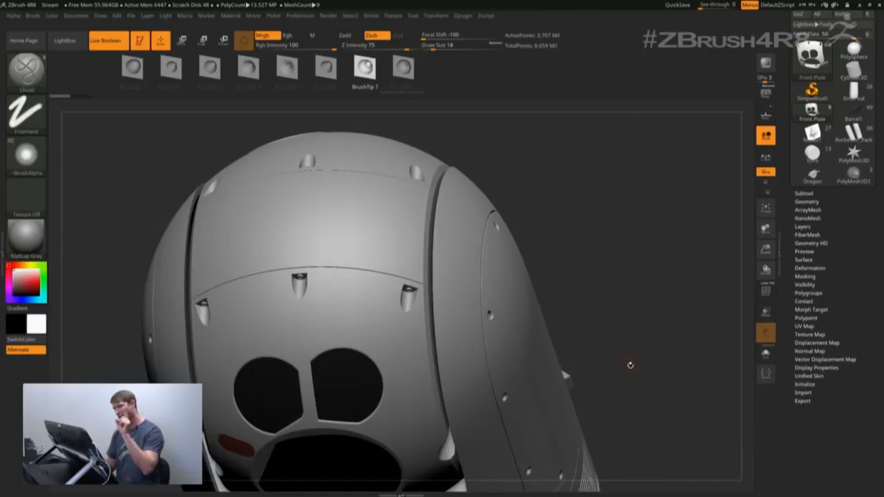
click(811, 309)
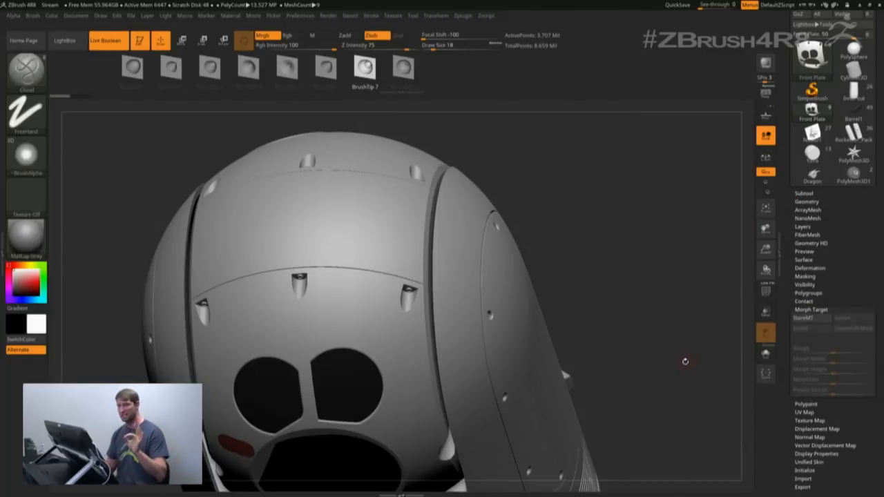
click(808, 318)
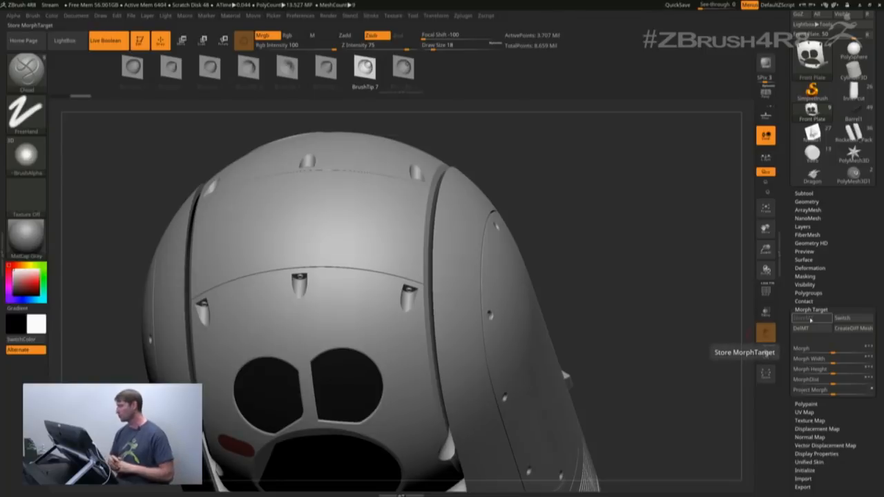
Step: Set the Chisel draw size to 10 for finer grooves beside the front plate's middle notch
drag(573, 239, 571, 278)
alt+drag(550, 339, 568, 386)
ctrl+right_drag(334, 328, 346, 331)
key(s)
drag(340, 332, 342, 332)
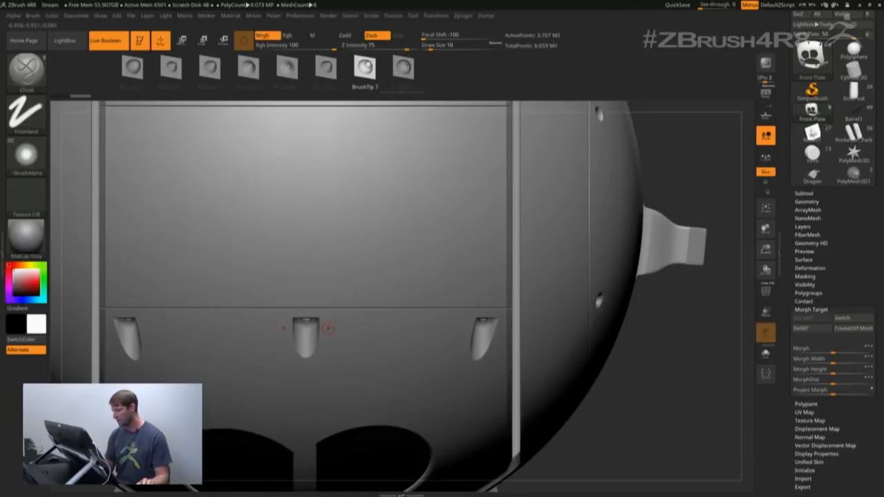
Step: Try a straight groove running outward from the front plate's middle notch and undo it
mouse_move(330, 329)
mouse_down()
mouse_move(384, 331)
mouse_move(388, 373)
mouse_move(397, 342)
mouse_move(380, 282)
mouse_move(328, 263)
mouse_move(370, 274)
mouse_move(392, 294)
mouse_move(394, 324)
mouse_up()
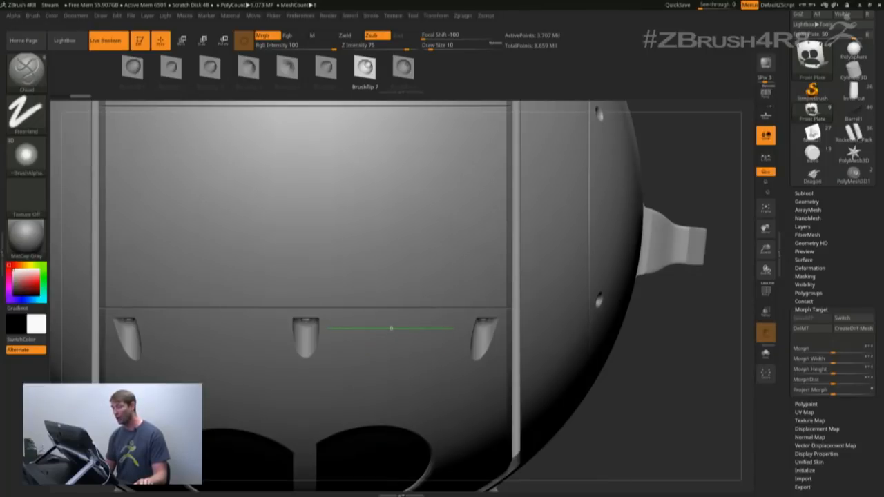
drag(328, 329, 422, 329)
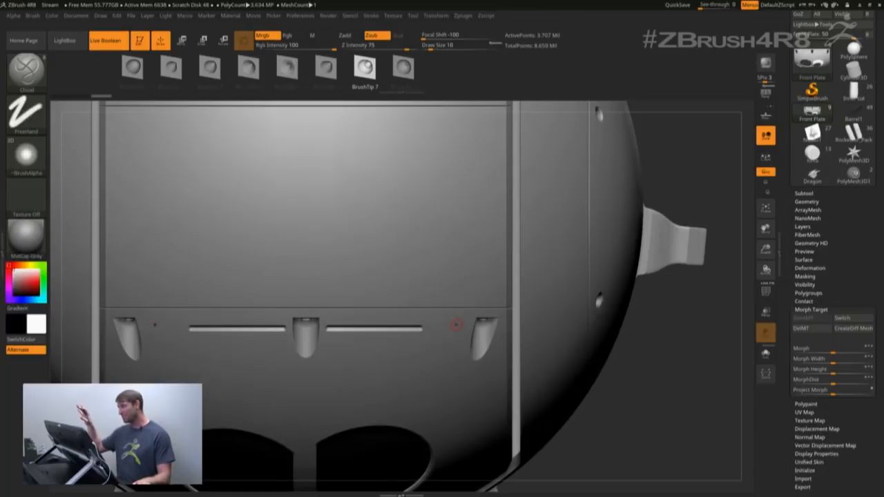
key(ctrl+z)
key(ctrl+z)
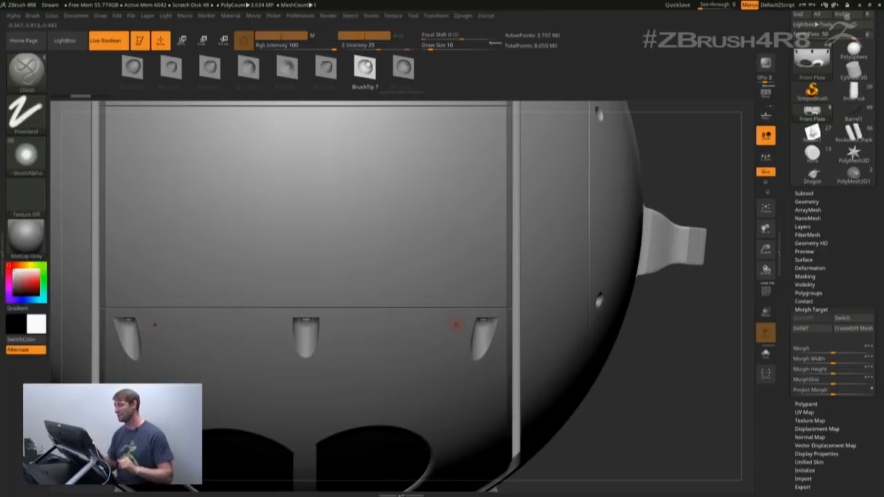
Step: Set LazyRadius to 8 and carve a straight groove from the front plate's middle notch toward the outer notch
click(371, 15)
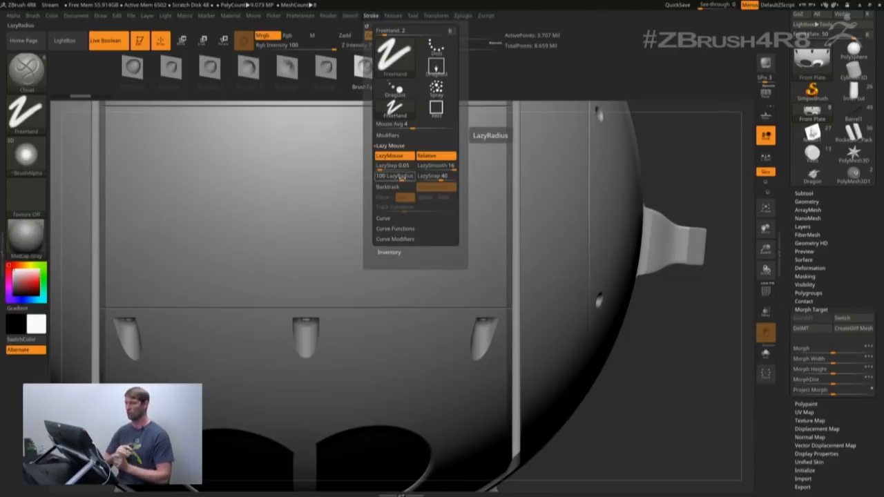
click(382, 176)
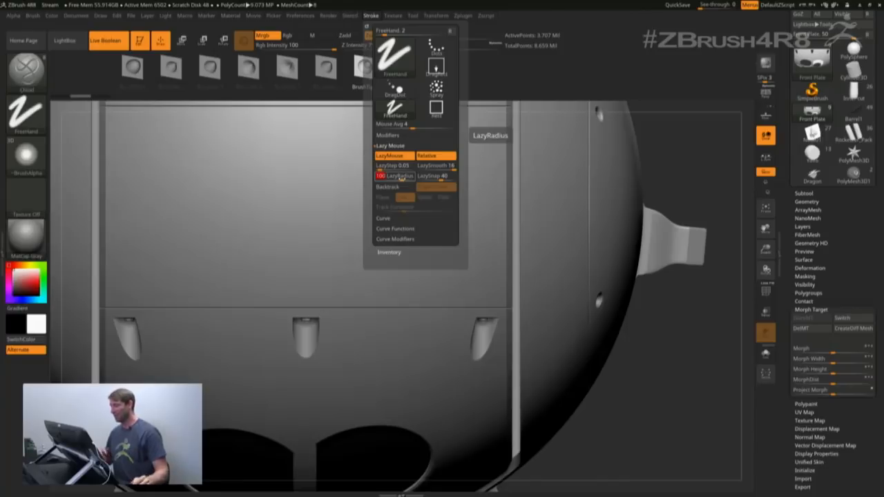
text(8)
key(Return)
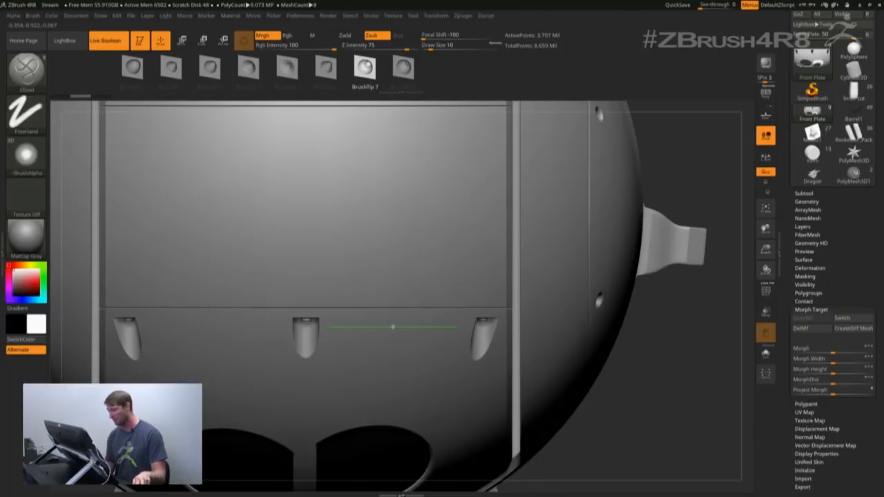
drag(394, 327, 456, 327)
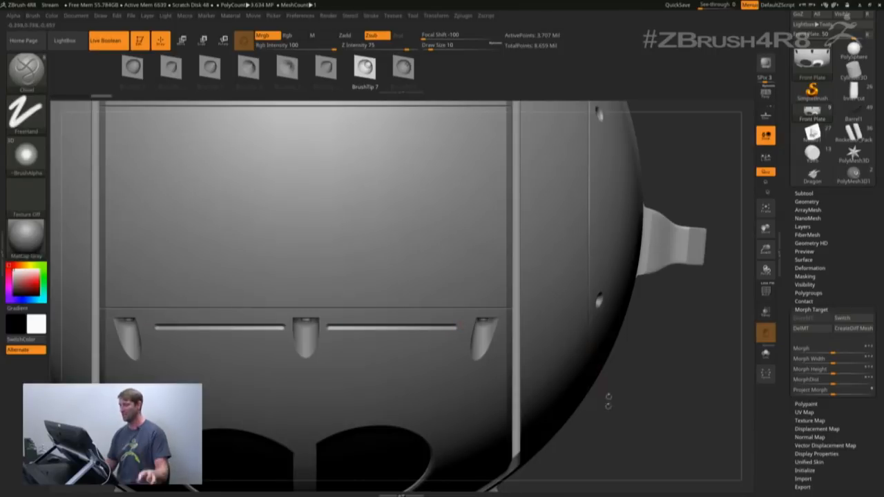
Step: Extend the groove with connected straight segments that step down and outward along the edge of the front plate
drag(609, 402, 609, 348)
mouse_move(556, 370)
right_down()
mouse_move(553, 417)
mouse_move(438, 283)
right_up()
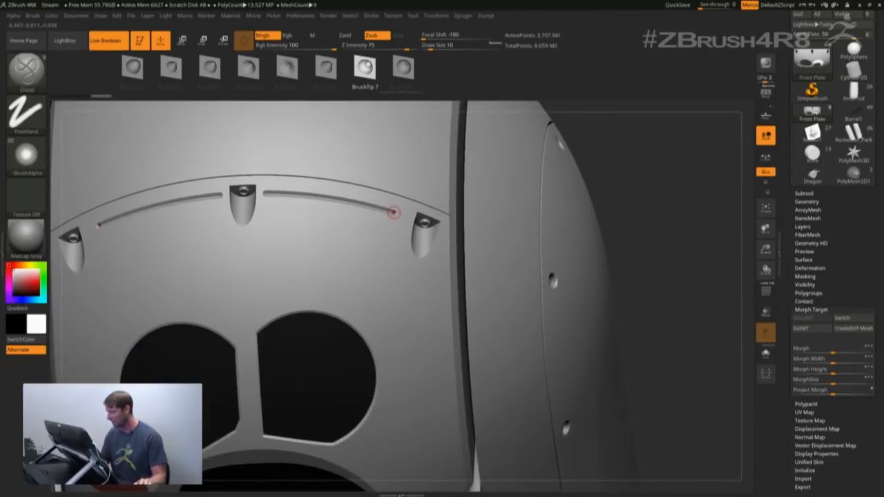
drag(396, 214, 412, 314)
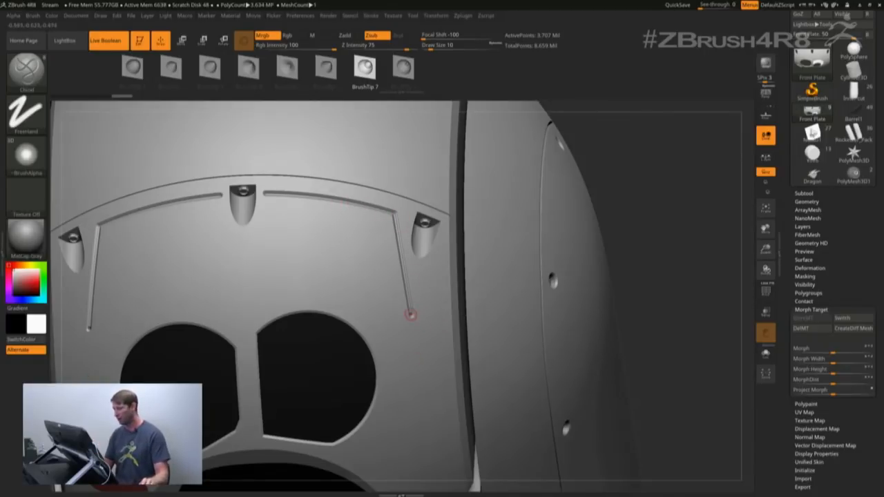
drag(412, 317, 447, 313)
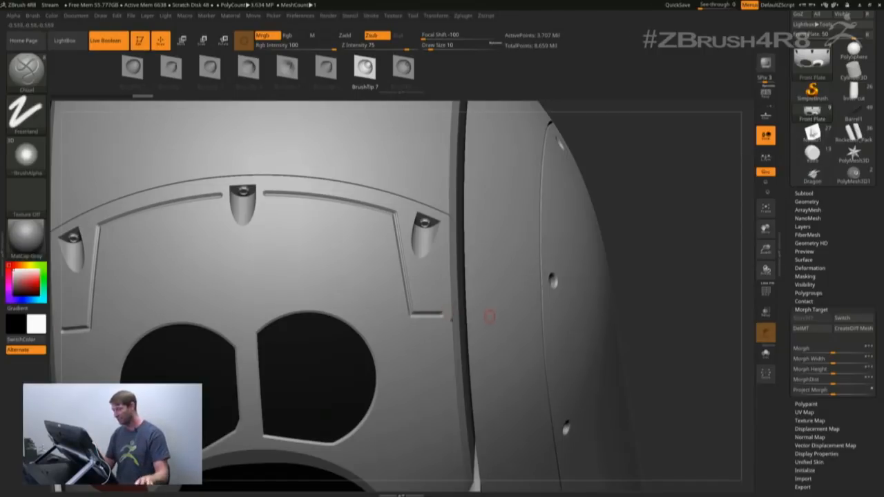
drag(443, 315, 447, 444)
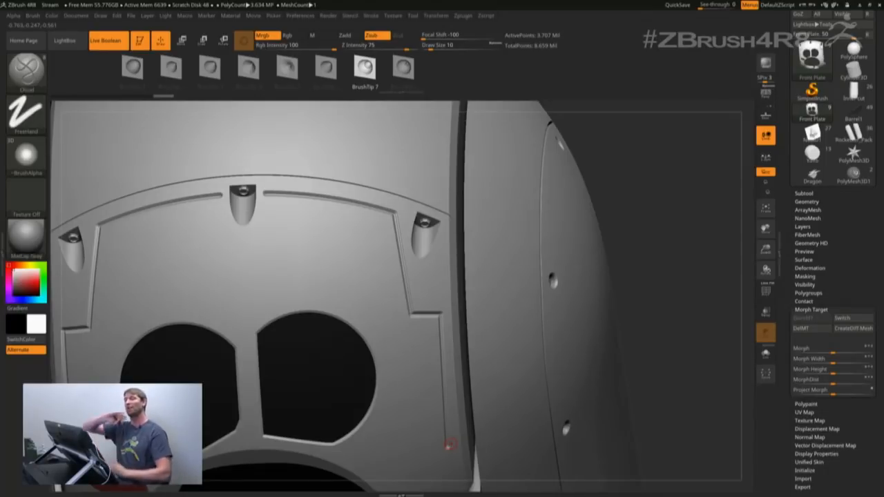
Step: Carve winding freehand grooves above and beside the upper lens openings, undoing two short diagonal strokes made across them
mouse_move(280, 285)
mouse_down()
mouse_move(313, 256)
mouse_move(375, 301)
mouse_move(423, 283)
mouse_move(424, 380)
mouse_move(386, 311)
mouse_up()
drag(316, 289, 362, 239)
drag(321, 187, 283, 225)
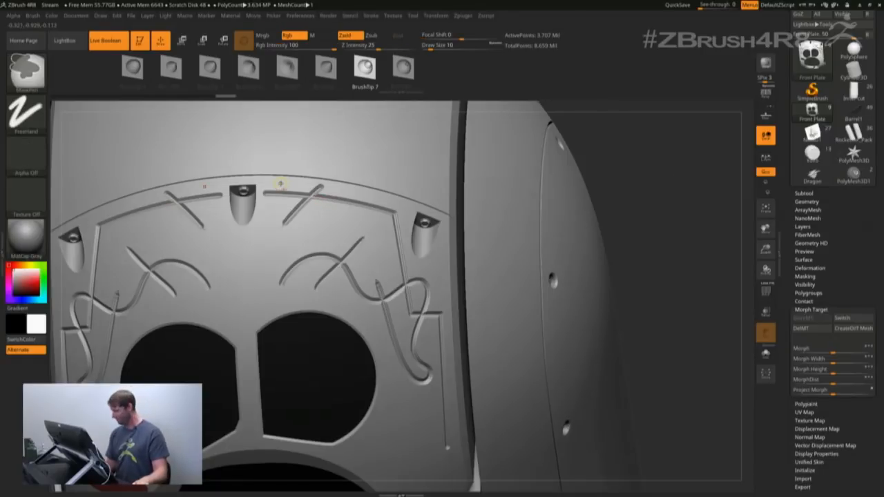
key(ctrl+z)
key(ctrl+z)
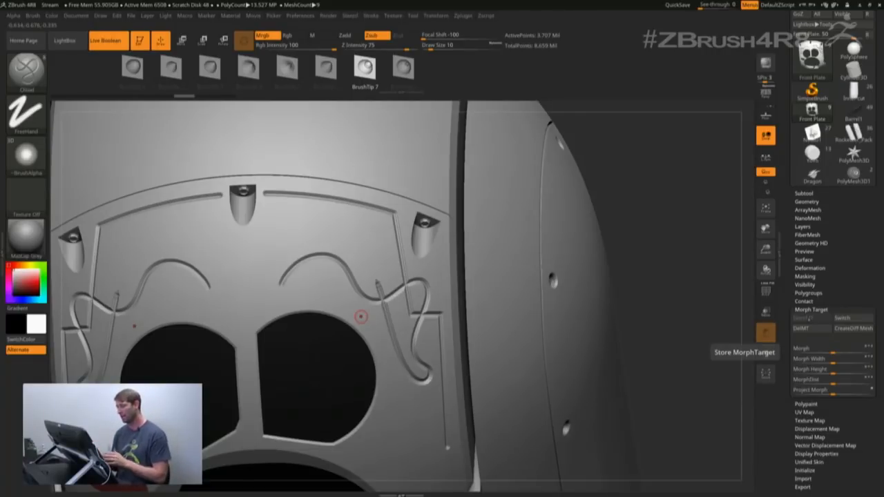
mouse_move(326, 187)
mouse_down()
mouse_move(294, 225)
mouse_move(349, 234)
mouse_up()
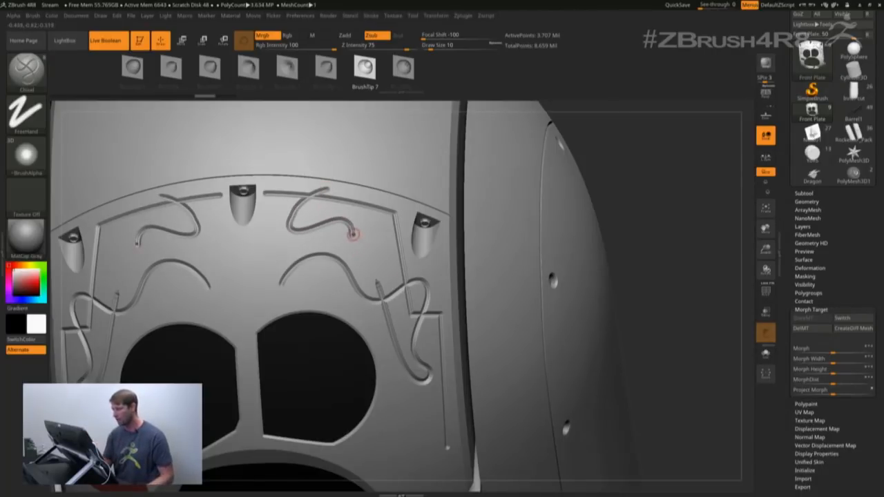
mouse_move(352, 233)
mouse_down()
mouse_move(353, 273)
mouse_move(378, 253)
mouse_move(377, 227)
mouse_move(362, 198)
mouse_move(339, 199)
mouse_up()
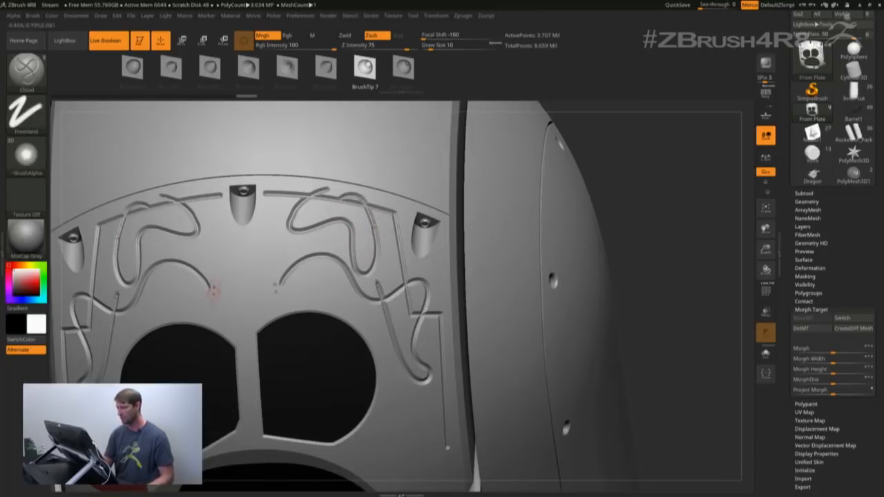
Step: Carve two nearly straight grooves down the front plate beside the large lens opening
alt+right_drag(394, 399, 377, 178)
drag(387, 200, 409, 306)
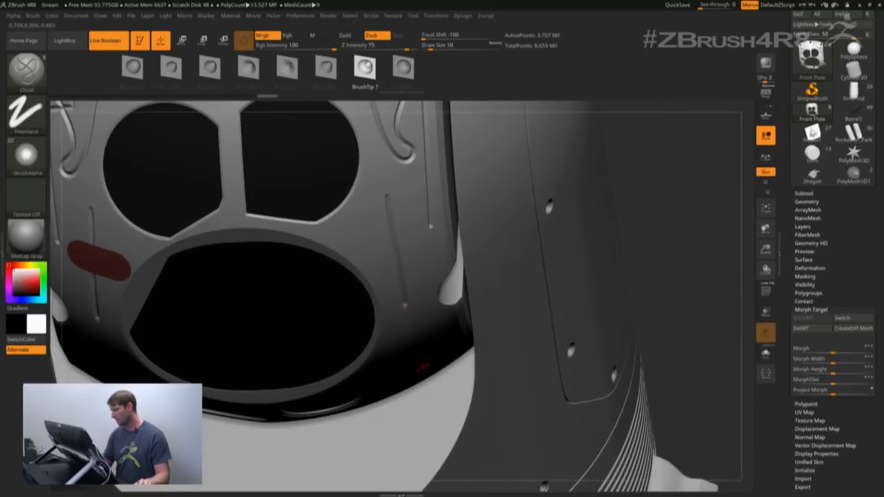
right_drag(424, 365, 418, 312)
drag(397, 230, 408, 332)
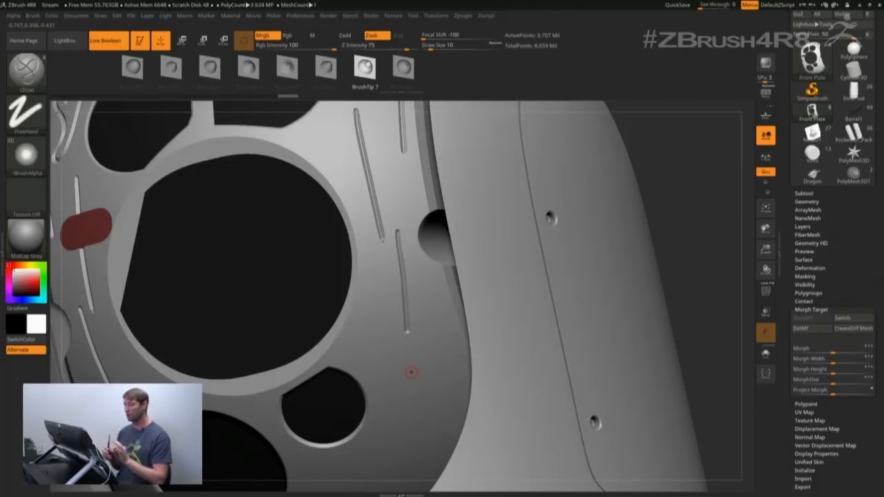
Step: Flatten the brush's tablet-pressure Size curve at its maximum and extend the lower groove downward beside the small round opening
click(32, 16)
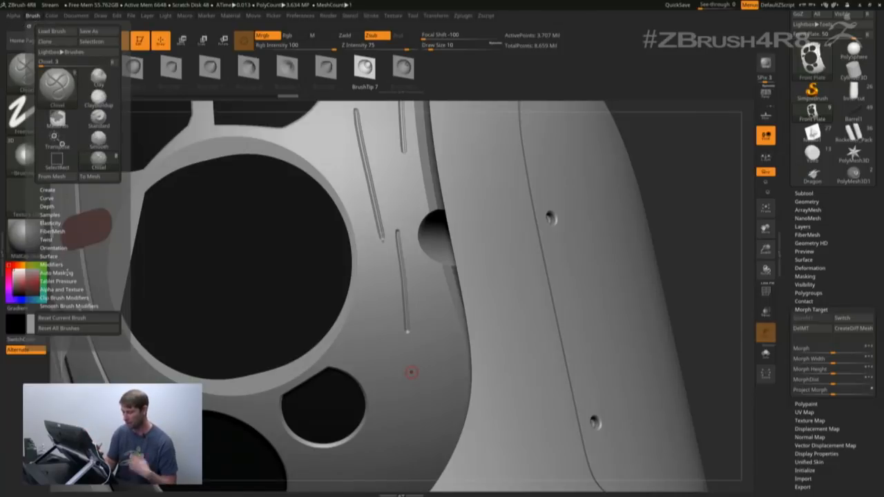
click(58, 281)
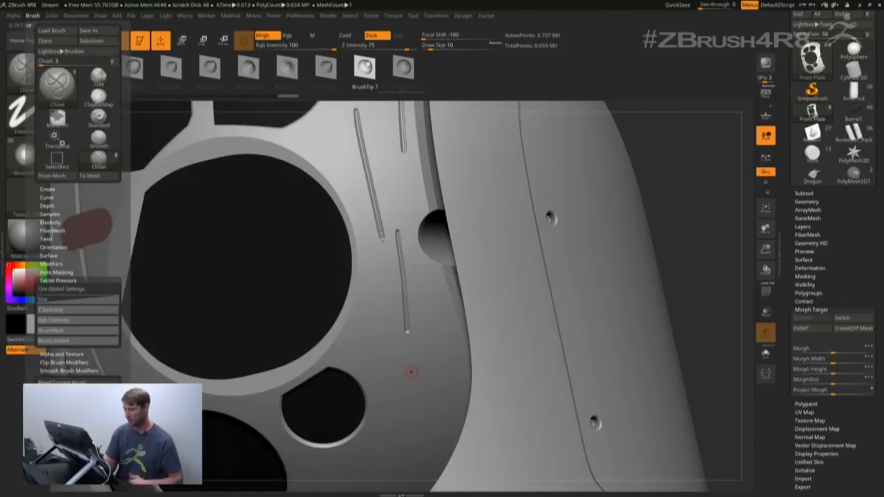
click(62, 299)
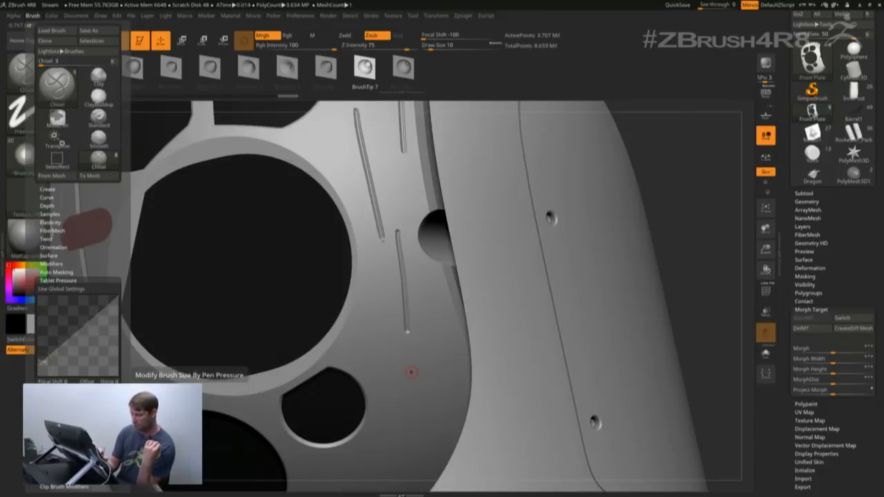
drag(38, 365, 38, 296)
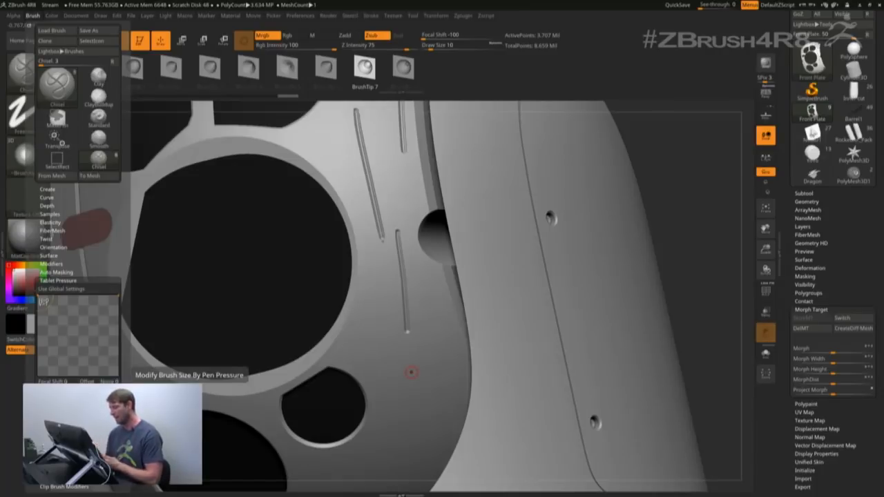
drag(406, 330, 406, 414)
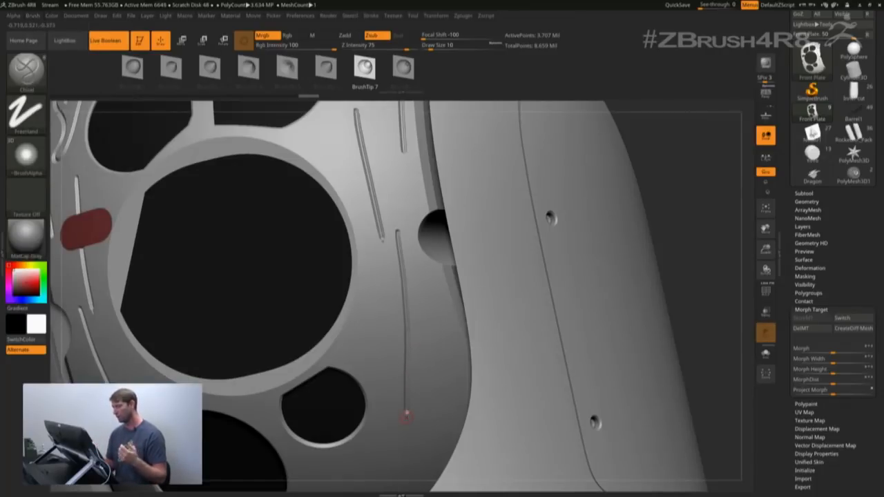
Step: Switch to the Barrel1 pistol tool and turn off Live Boolean to show its cutting parts
key(f)
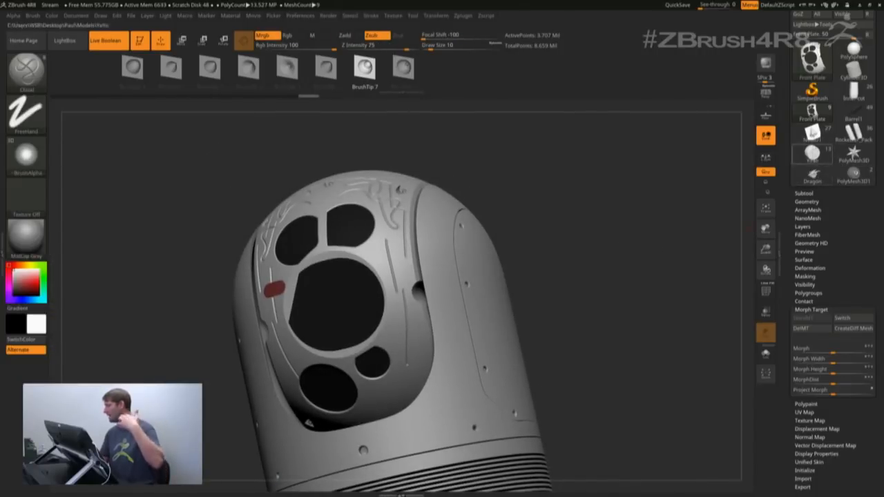
key(ctrl+d)
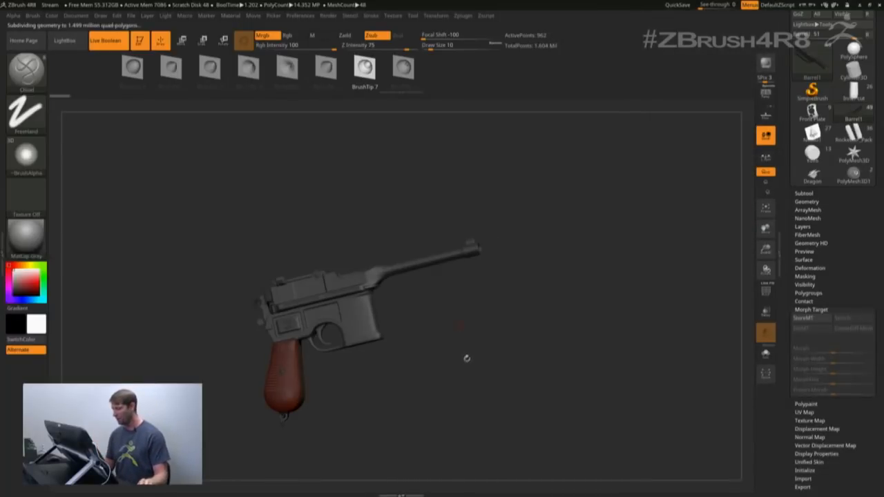
mouse_move(468, 344)
mouse_down()
mouse_move(466, 336)
mouse_move(438, 369)
mouse_move(479, 337)
mouse_move(463, 332)
mouse_move(501, 340)
mouse_move(484, 348)
mouse_up()
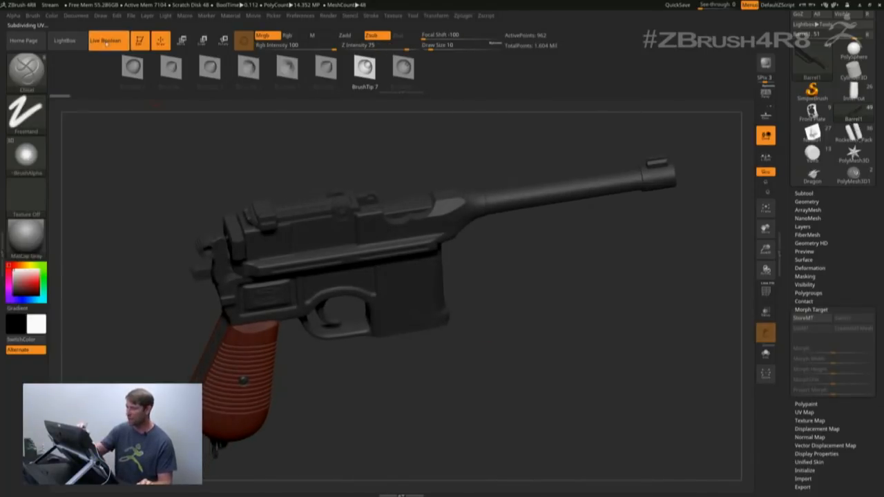
click(105, 41)
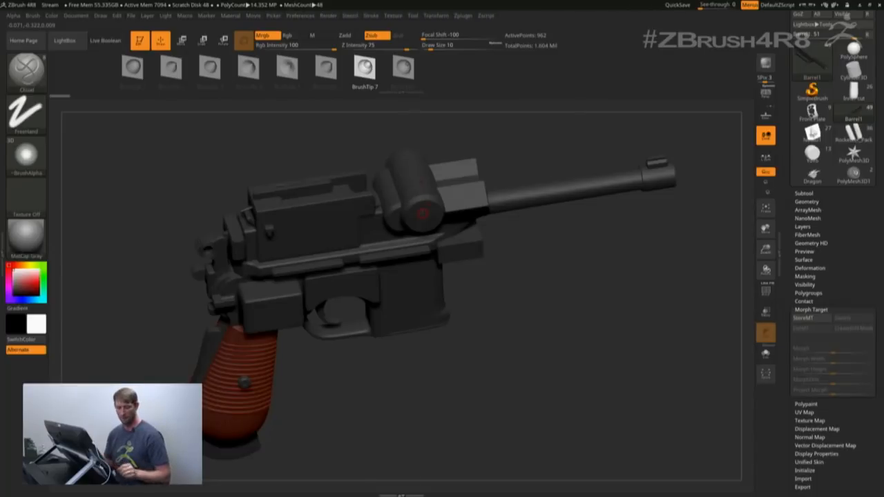
Step: Select the Standard brush for the pistol model
key(b)
key(s)
key(t)
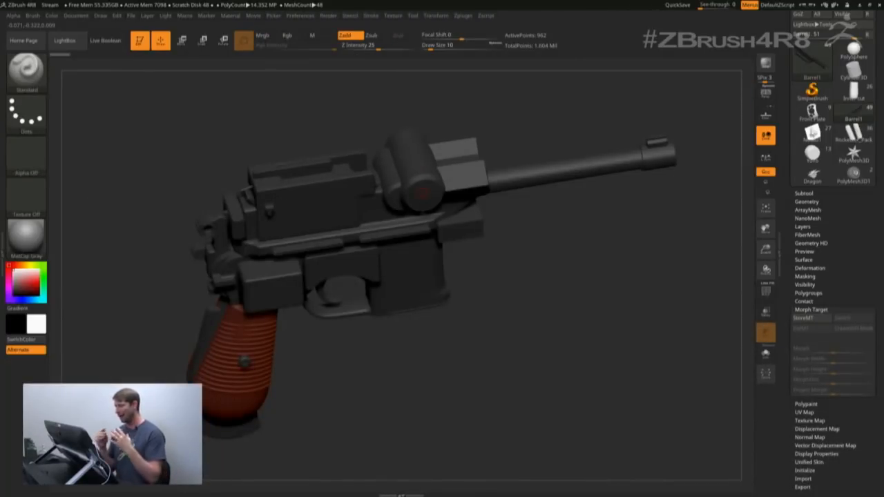
Step: Turn Live Boolean back on and inspect the resulting pistol from the side and from above
click(105, 40)
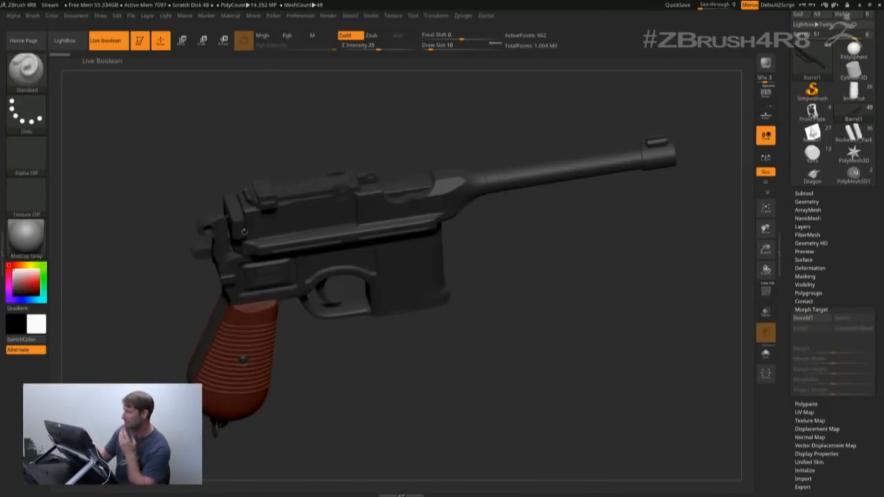
drag(328, 345, 353, 436)
alt+drag(324, 241, 353, 302)
Step: Dock the Zplugin palette beside the canvas and expand its Text 3D & Vector Shapes settings
click(462, 15)
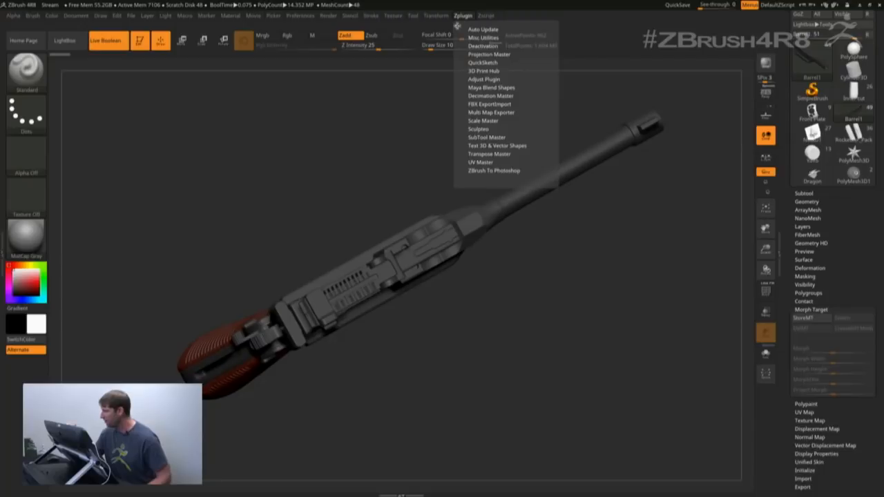
drag(457, 26, 843, 116)
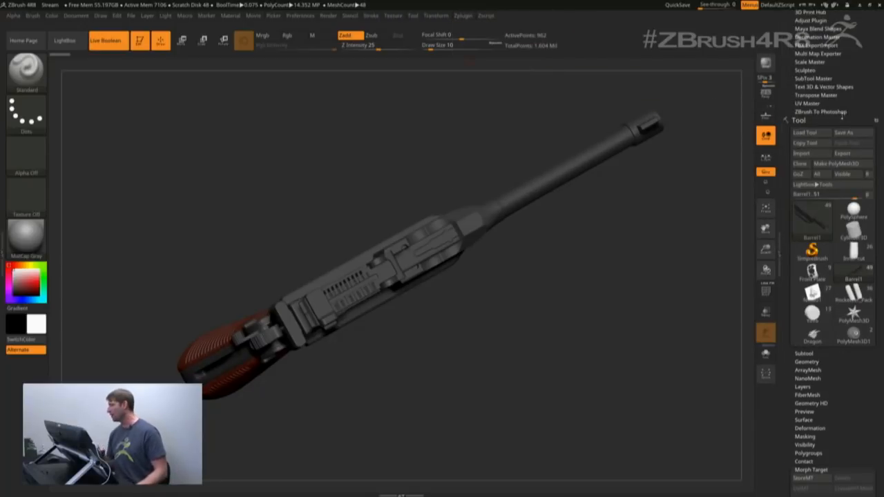
click(826, 86)
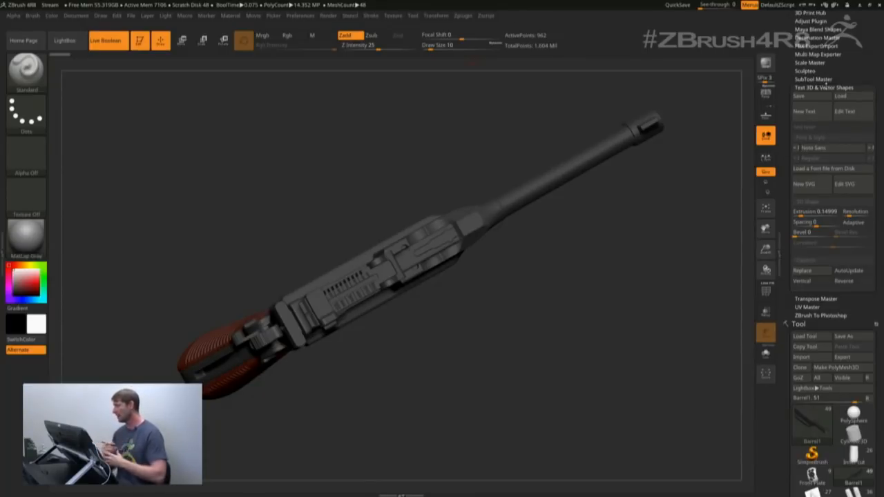
Step: Create a new 3D text reading "4R8" in the pistol tool and frame the whole text
click(805, 112)
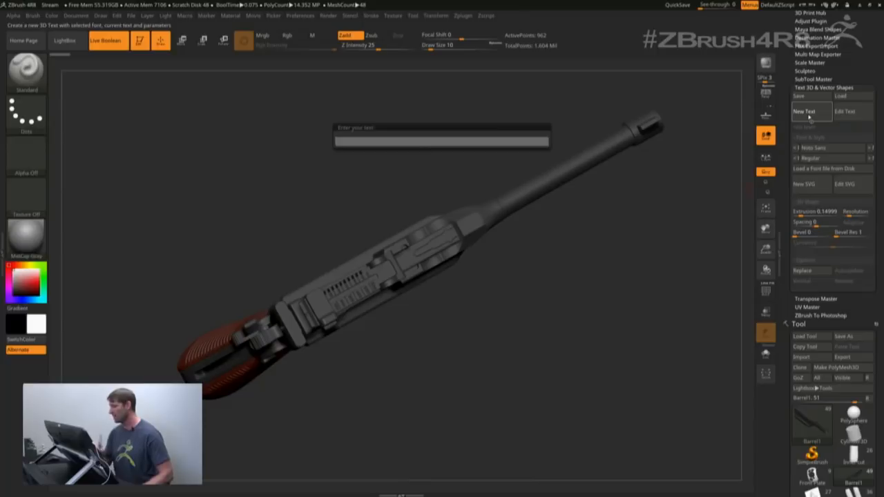
text(4R8)
key(Return)
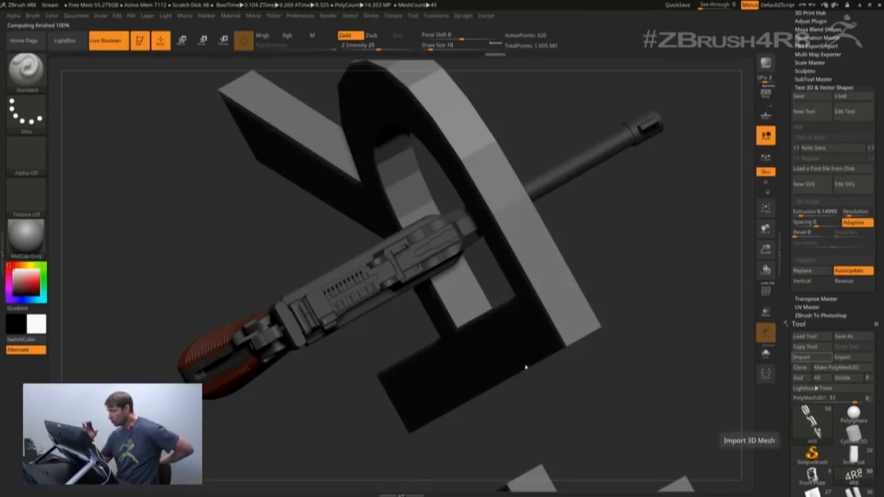
mouse_move(608, 385)
ctrl+right_down()
mouse_move(493, 324)
mouse_move(540, 344)
mouse_move(498, 353)
mouse_move(488, 378)
mouse_move(476, 348)
mouse_move(474, 360)
mouse_move(482, 355)
mouse_move(501, 377)
ctrl+right_up()
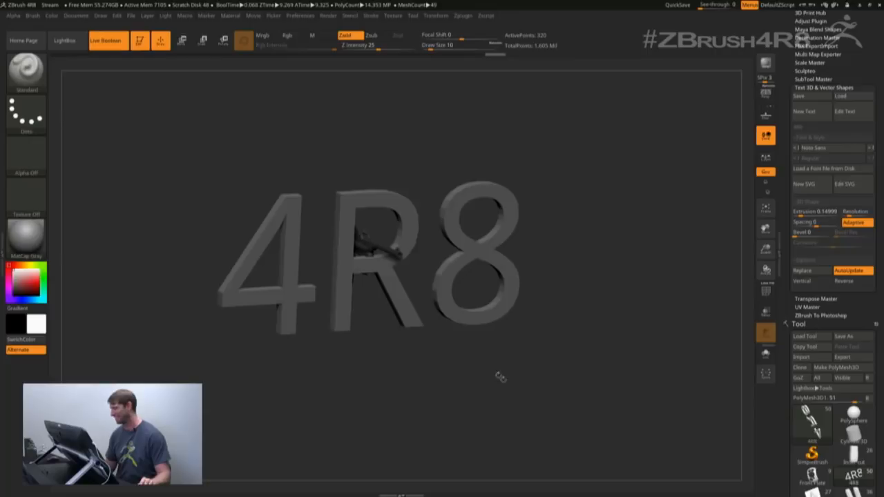
Step: Expand the subtool list and look up the new 4R8 text beneath the pistol parts
scroll(864, 309, down, 10)
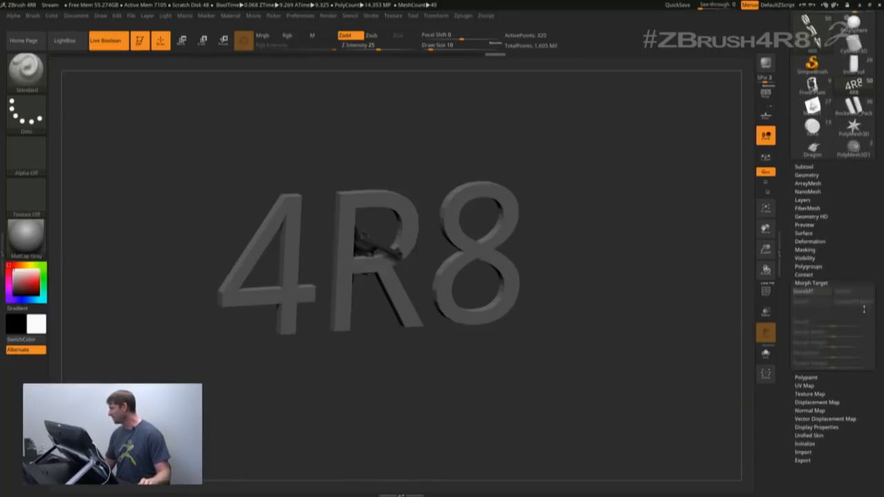
click(804, 166)
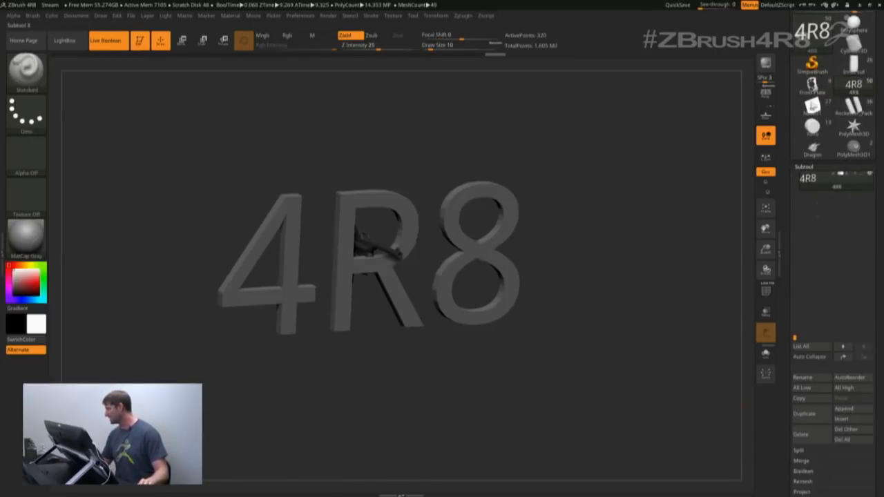
drag(795, 337, 794, 319)
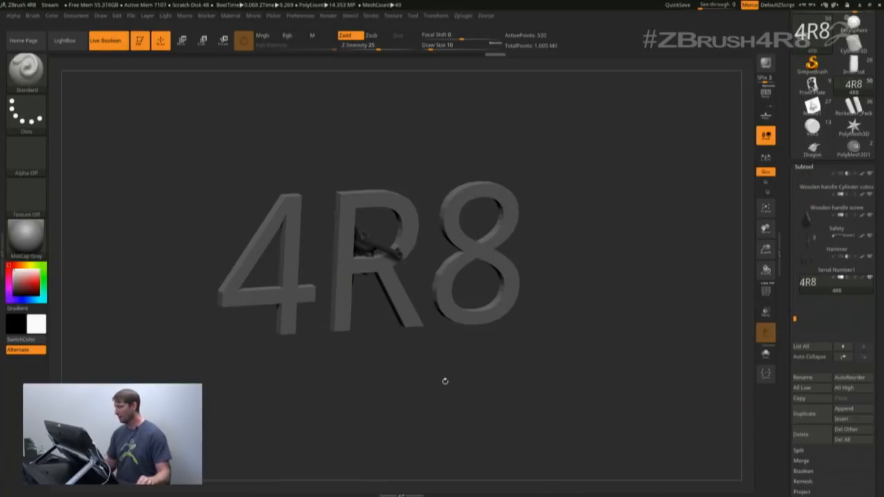
Step: Set the 4R8 text's extrusion to 0.39682 and its bevel to 17
drag(783, 142, 783, 234)
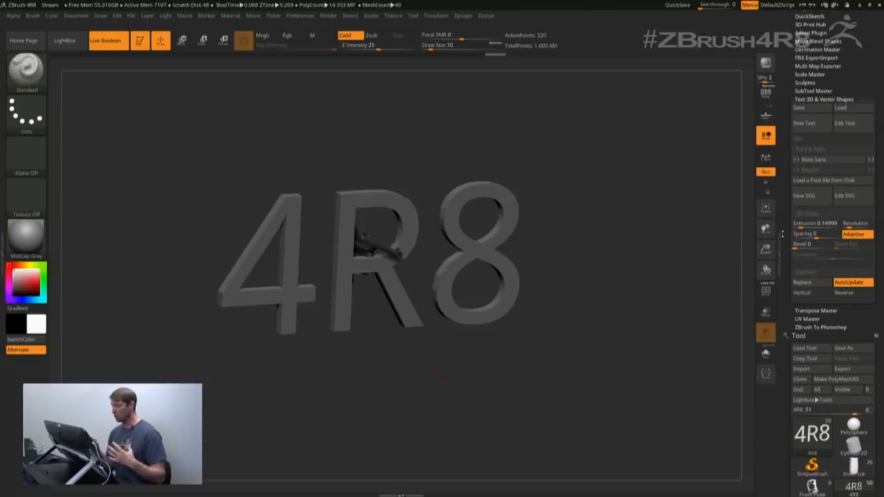
mouse_move(544, 296)
alt+right_down()
mouse_move(526, 328)
mouse_move(534, 428)
mouse_move(576, 411)
alt+right_up()
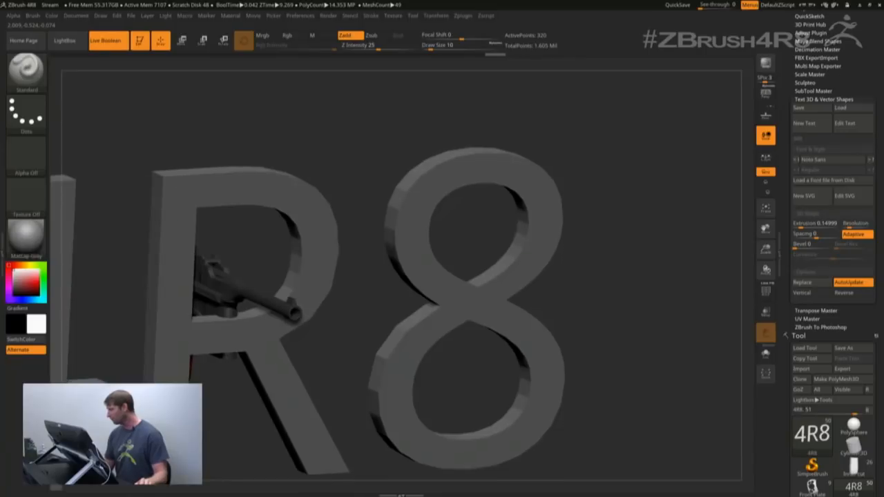
click(812, 228)
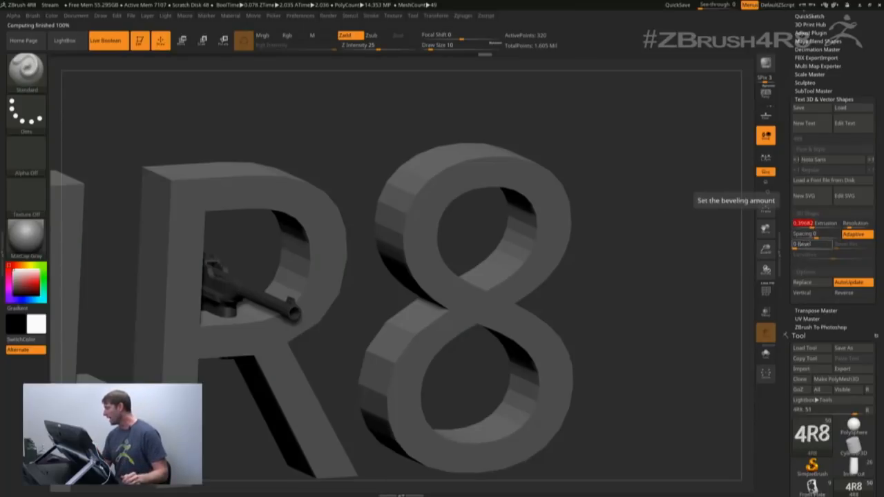
click(802, 245)
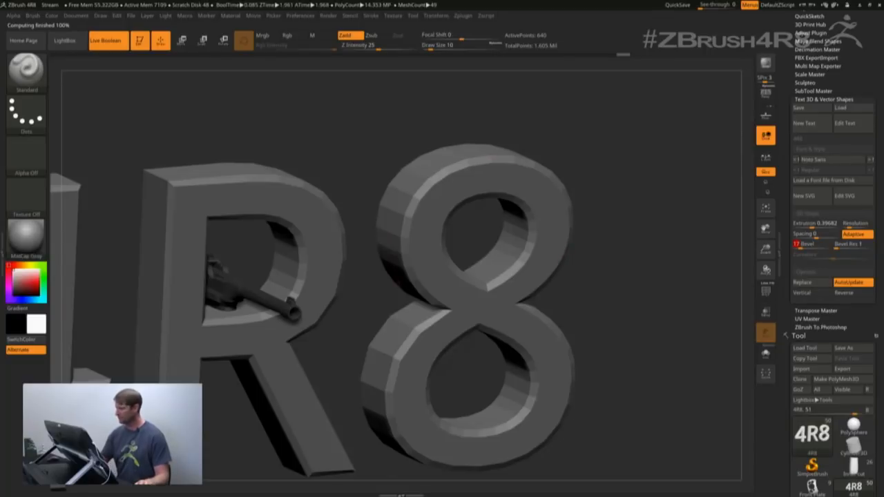
Step: Raise the text's curve resolution to 6 and view the smoother letters
drag(856, 224, 857, 225)
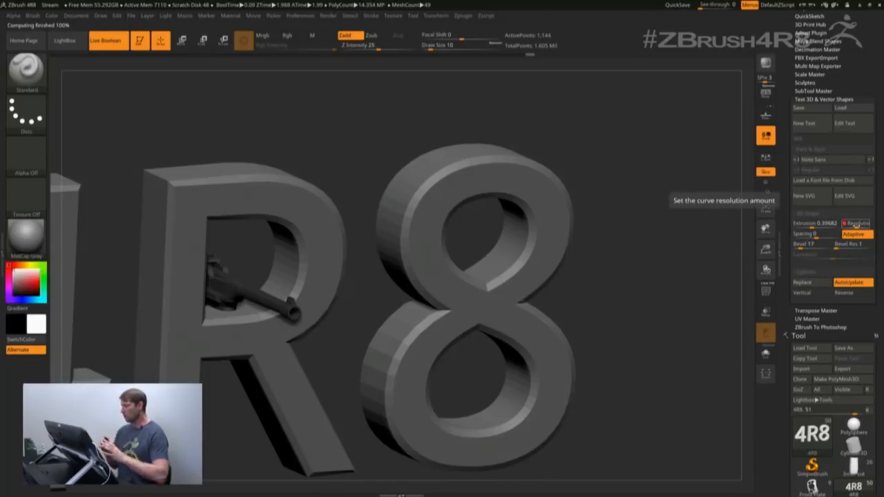
key(f)
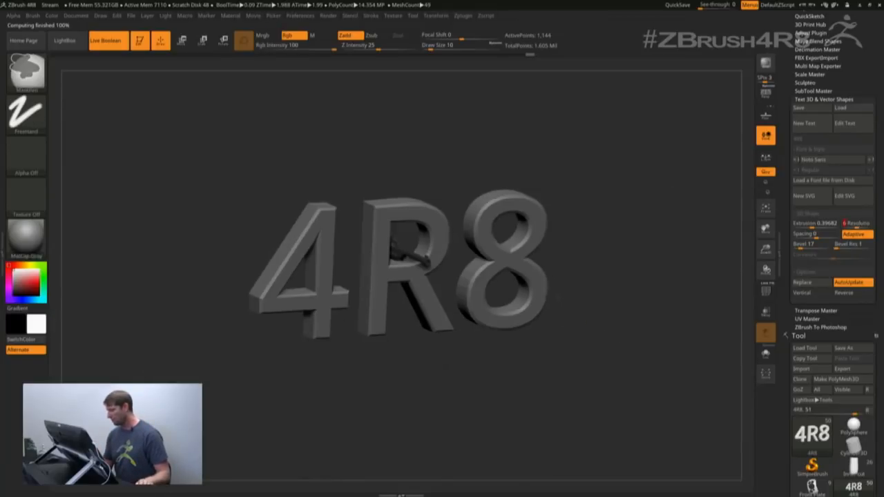
alt+drag(576, 310, 523, 305)
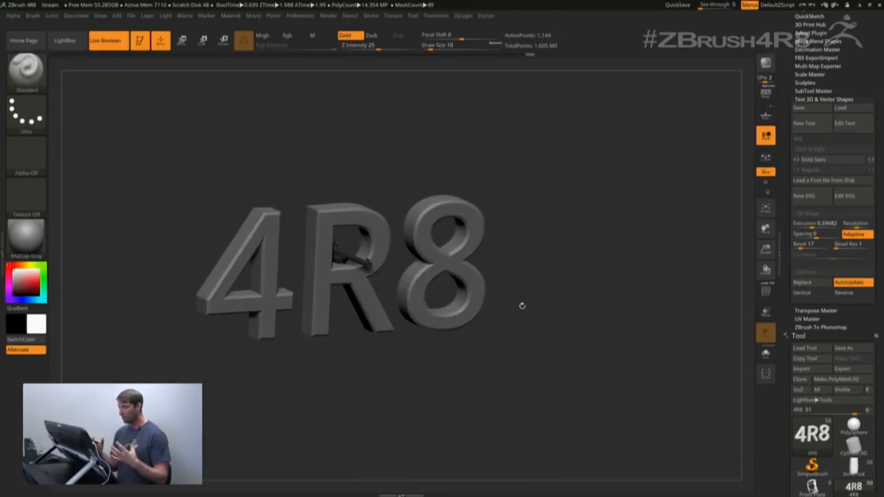
Step: Set the text's bevel to 0 and lower its curve resolution
drag(801, 246, 791, 250)
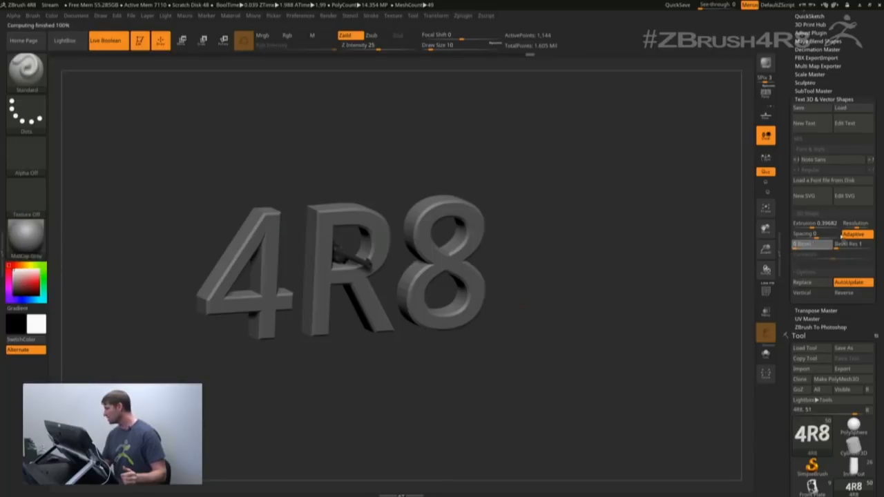
click(852, 233)
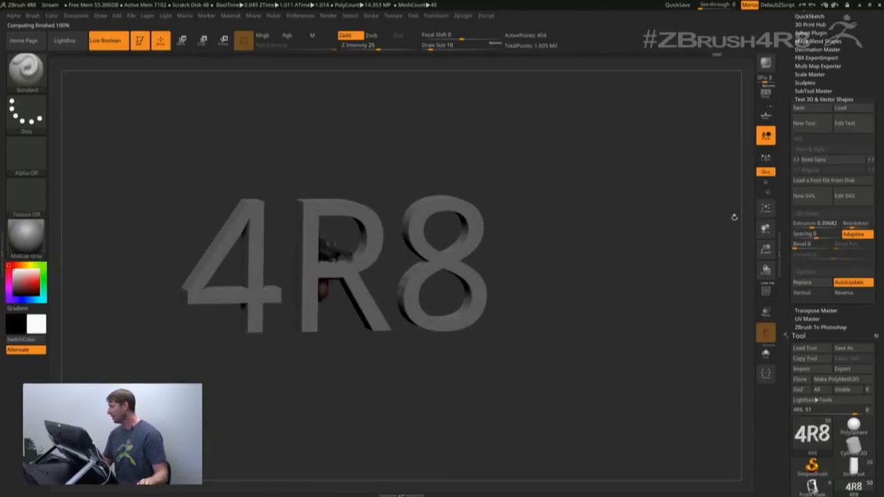
Step: Change the 4R8 text's font to MV Boli
click(819, 161)
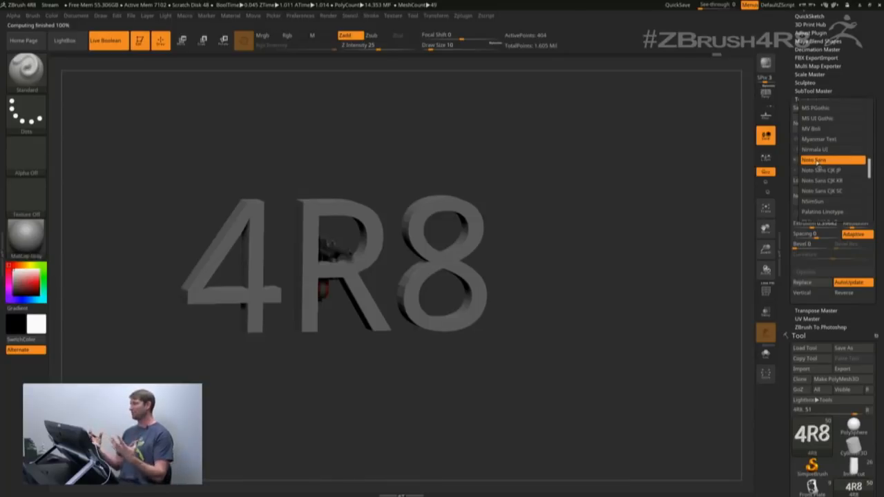
scroll(818, 162, up, 2)
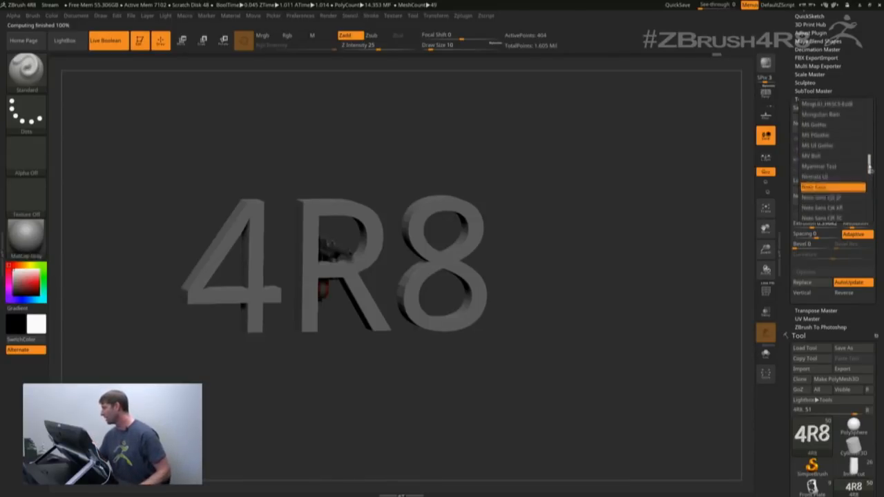
click(818, 159)
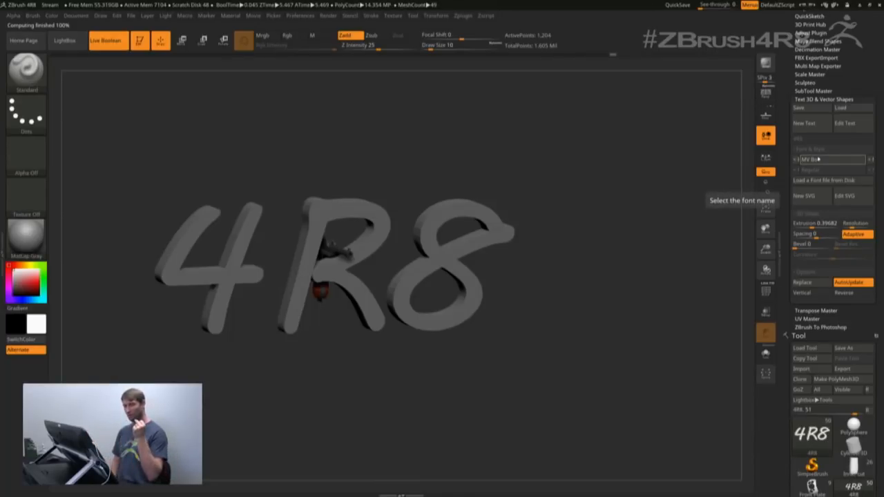
Step: Switch the 4R8 text to the Georgia font in Bold
click(819, 161)
drag(869, 167, 869, 121)
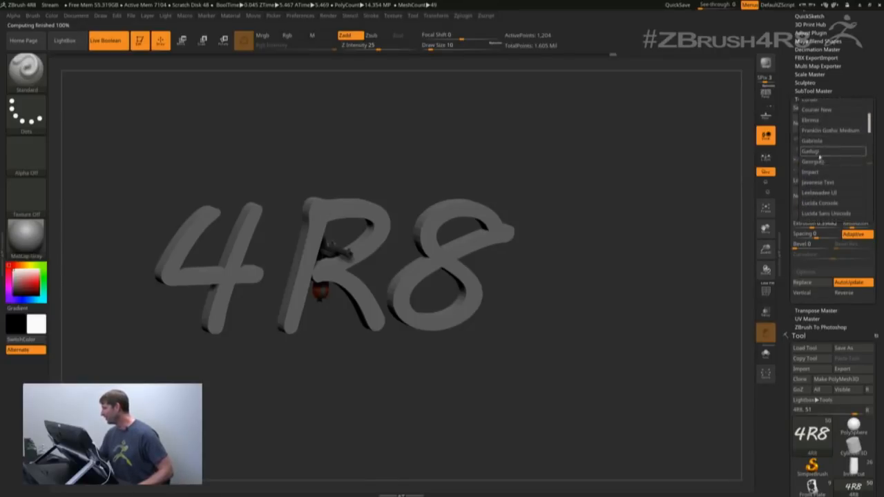
click(822, 163)
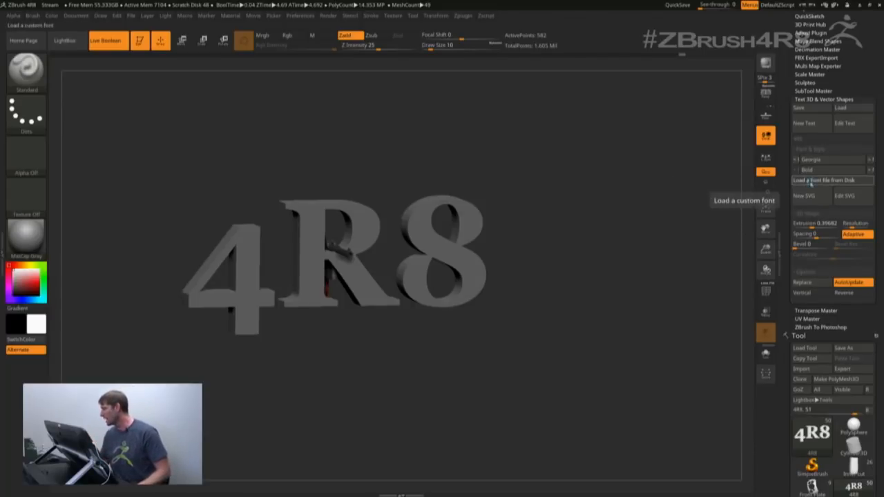
Step: Load the custom font AlexBrush-Regular from the Text folder on disk for the 4R8 text
click(812, 182)
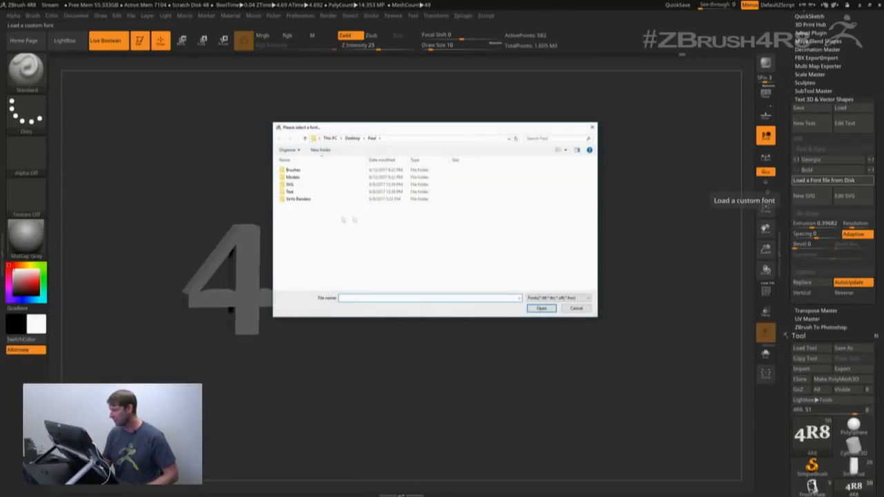
double_click(291, 191)
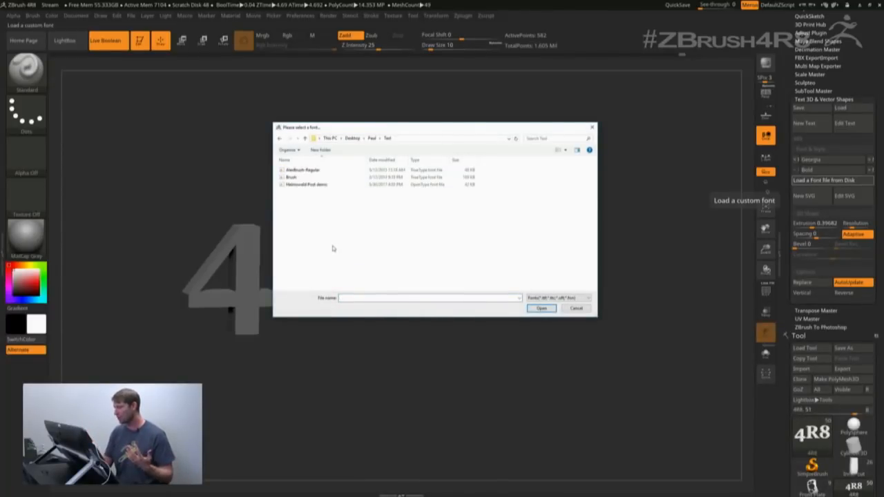
double_click(303, 170)
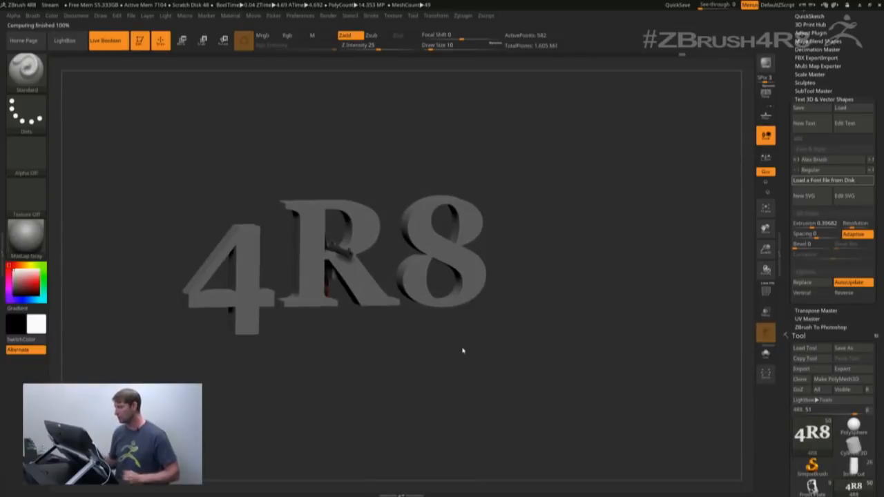
mouse_move(512, 348)
mouse_down()
mouse_move(497, 351)
mouse_move(508, 358)
mouse_move(502, 352)
mouse_up()
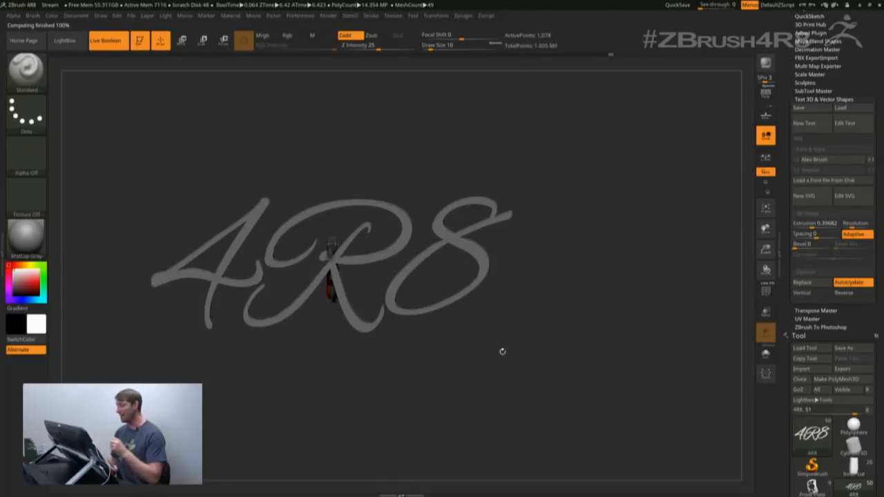
Step: Load the custom font file Brush from disk for the 4R8 text and view its extruded strokes
click(822, 180)
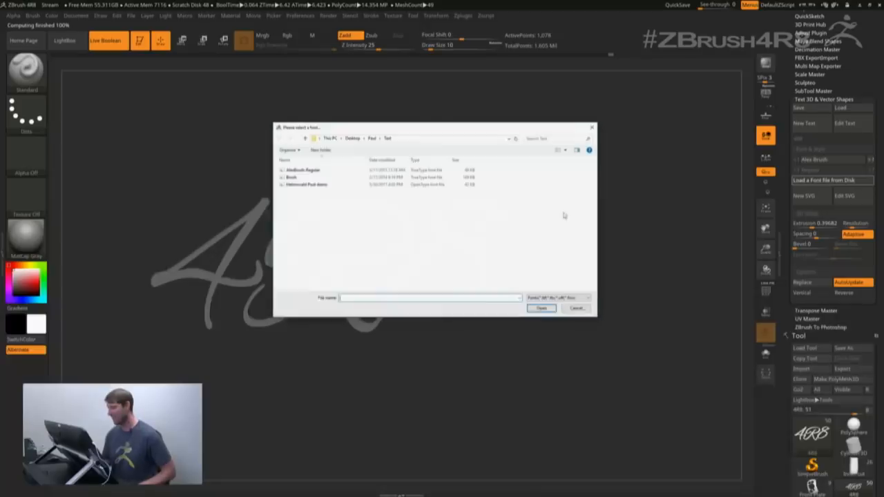
click(304, 177)
click(544, 309)
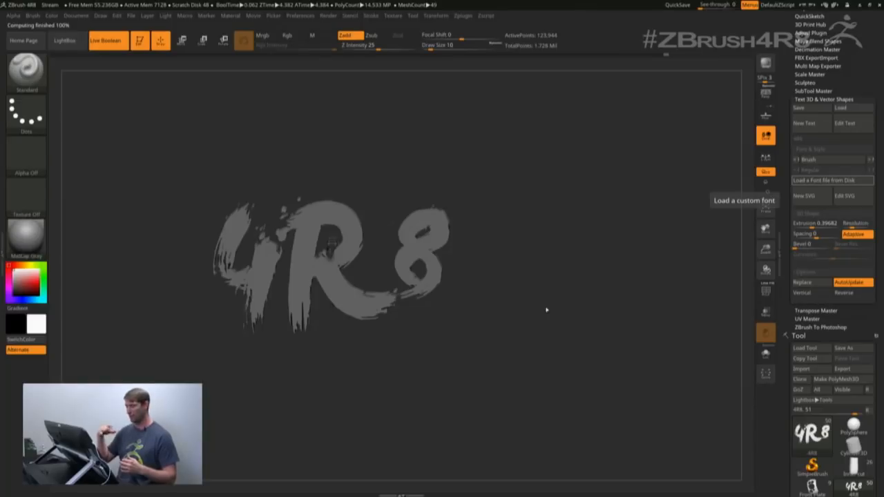
drag(423, 337, 461, 338)
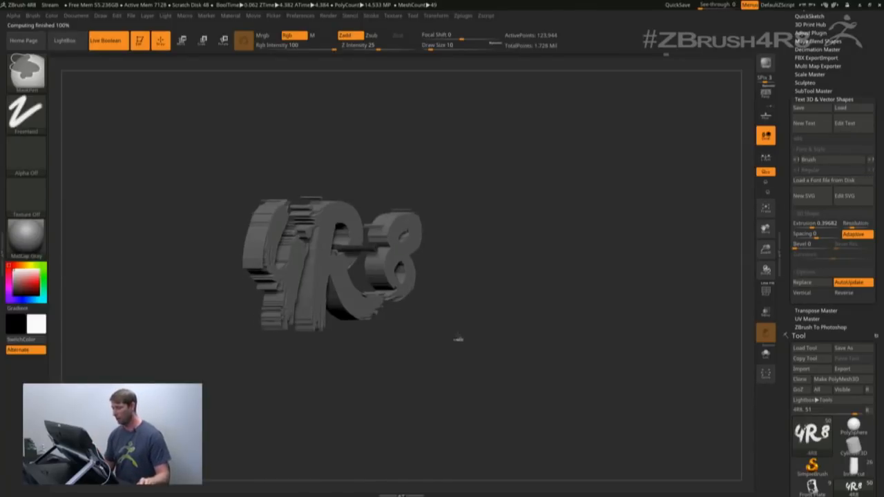
mouse_move(459, 336)
ctrl+right_down()
mouse_move(427, 321)
mouse_move(424, 336)
ctrl+right_up()
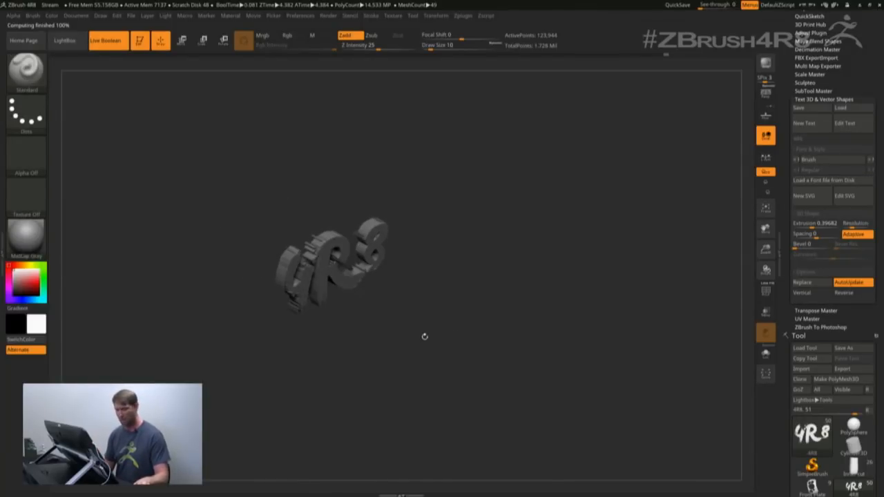
Step: Scale down the 4R8 text with the transform gizmo and position it on the pistol's side, where the barrel meets the body
key(w)
drag(331, 265, 314, 249)
ctrl+right_drag(315, 251, 338, 291)
right_drag(457, 362, 500, 431)
drag(355, 286, 328, 227)
drag(414, 408, 413, 366)
drag(332, 265, 303, 274)
drag(331, 223, 326, 164)
drag(413, 373, 462, 397)
drag(294, 194, 322, 204)
drag(401, 319, 484, 360)
drag(320, 198, 274, 177)
drag(483, 349, 390, 352)
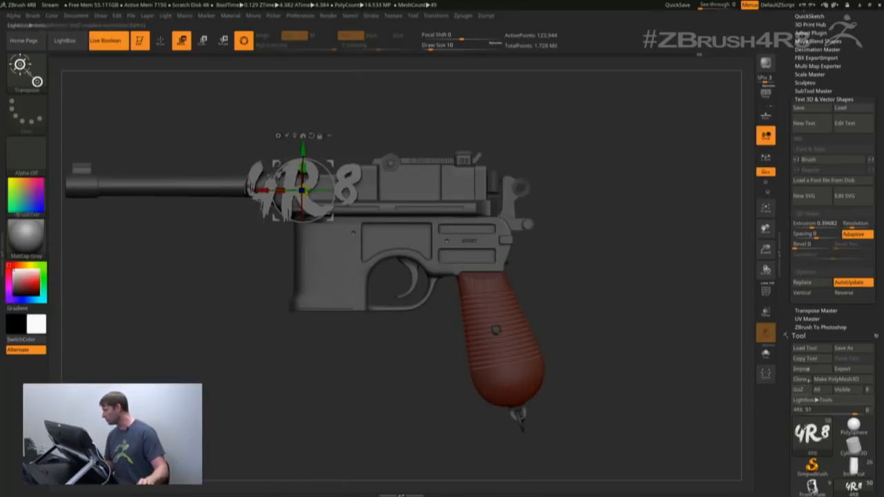
Step: Reorder the 4R8 subtool to the top of the subtool list, and move it down to directly below Barrel1
drag(788, 361, 788, 265)
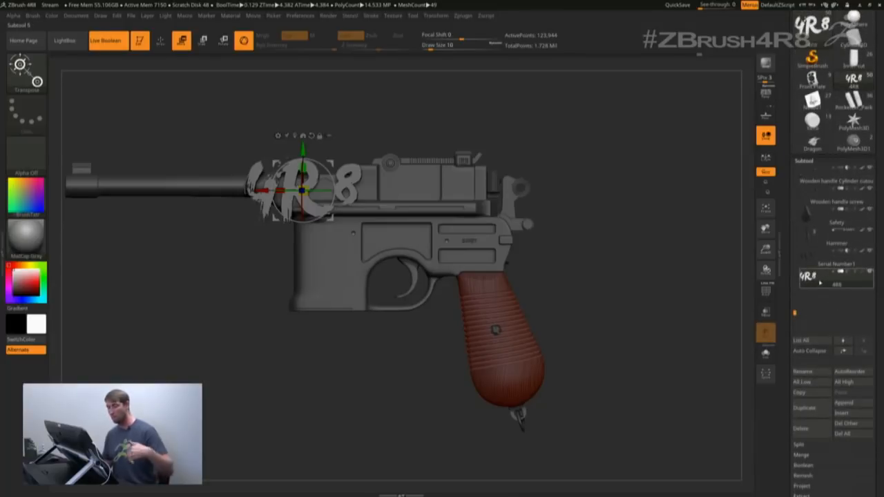
mouse_move(823, 278)
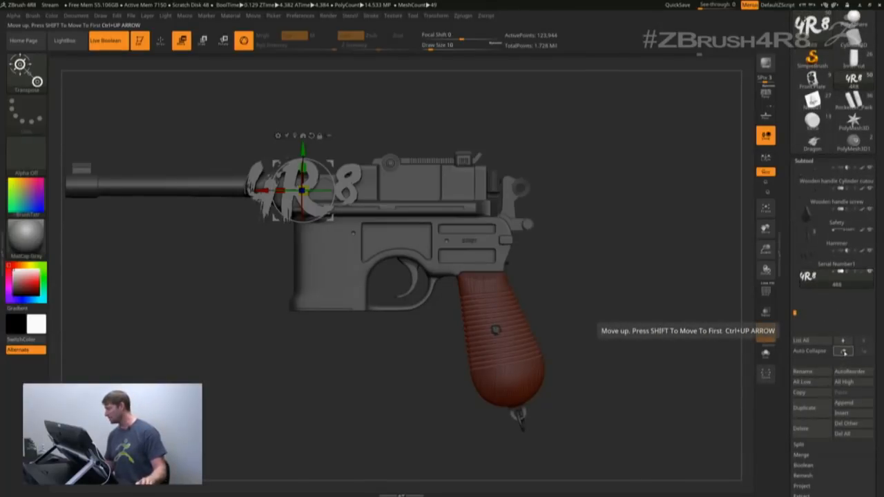
shift+click(845, 352)
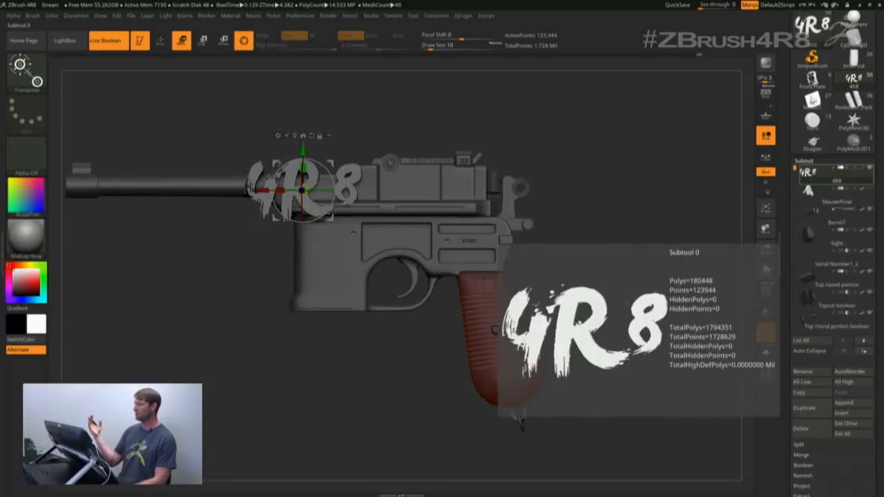
mouse_move(809, 221)
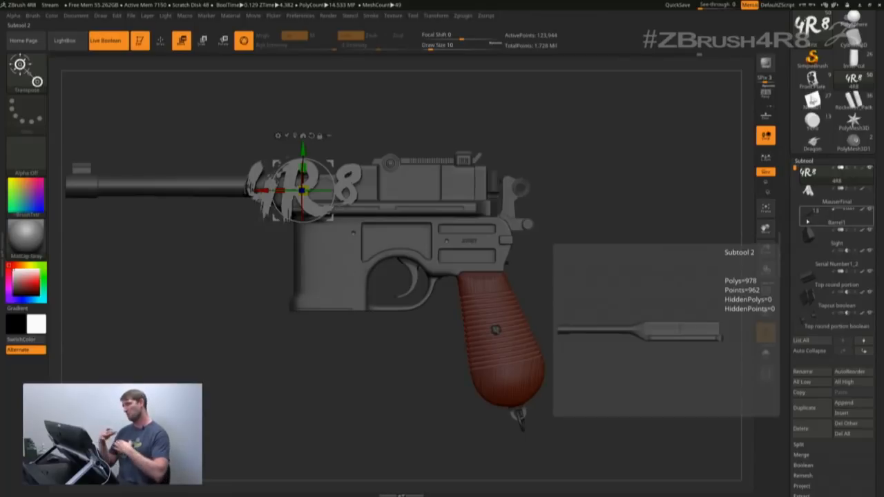
click(864, 352)
click(864, 352)
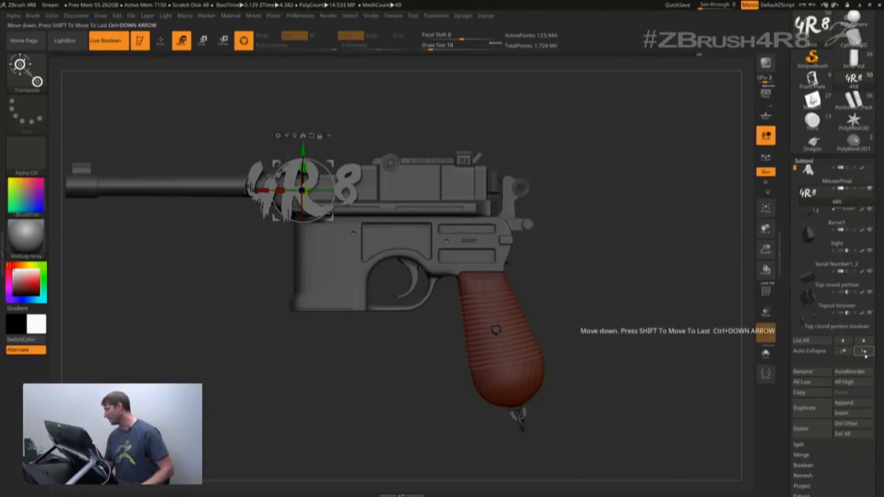
Step: Set the 4R8 subtool to Boolean subtraction and place it smaller in the flat rear panel of the pistol's upper body, checking both sides
drag(338, 373, 343, 381)
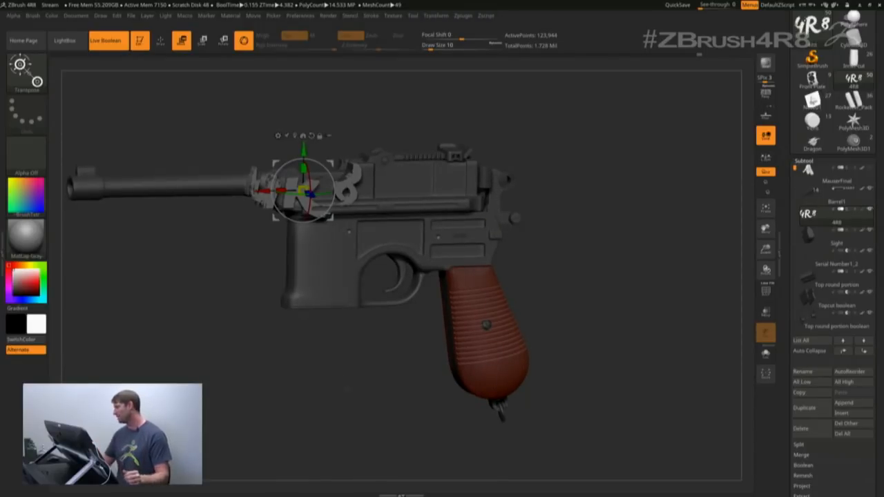
click(848, 209)
drag(303, 190, 410, 190)
drag(402, 144, 403, 141)
key(q)
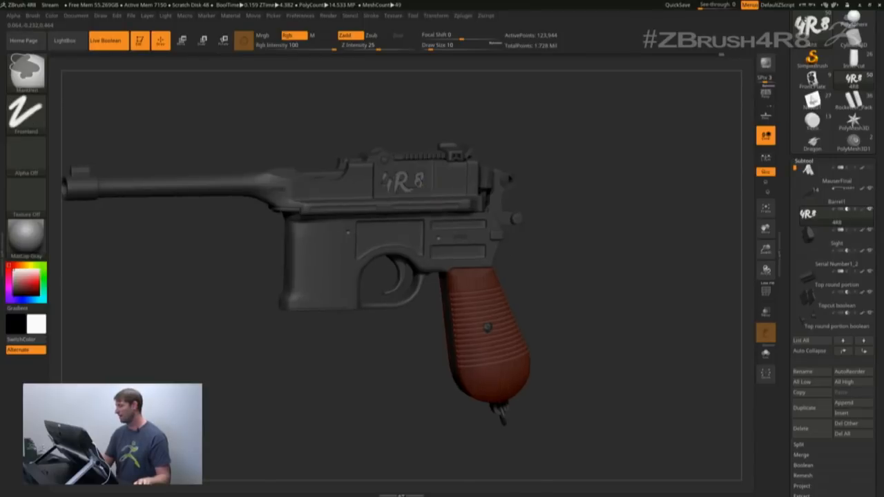
ctrl+right_drag(423, 187, 448, 217)
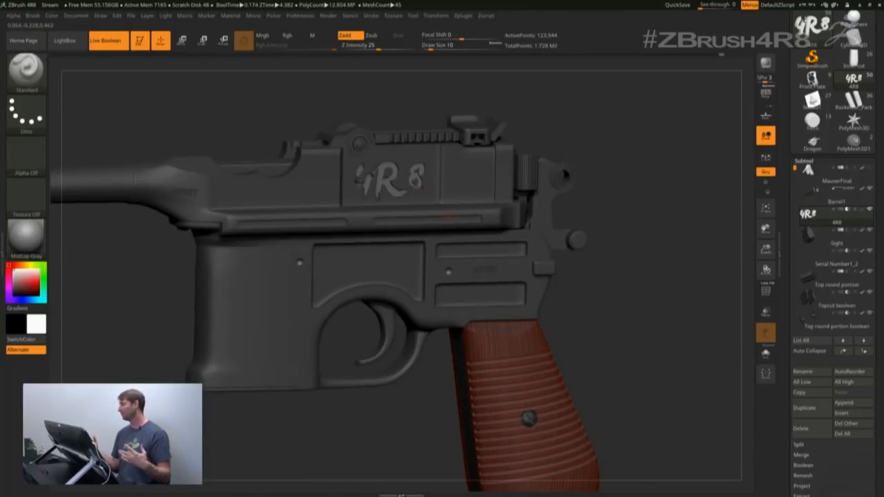
drag(598, 340, 726, 335)
drag(568, 330, 637, 335)
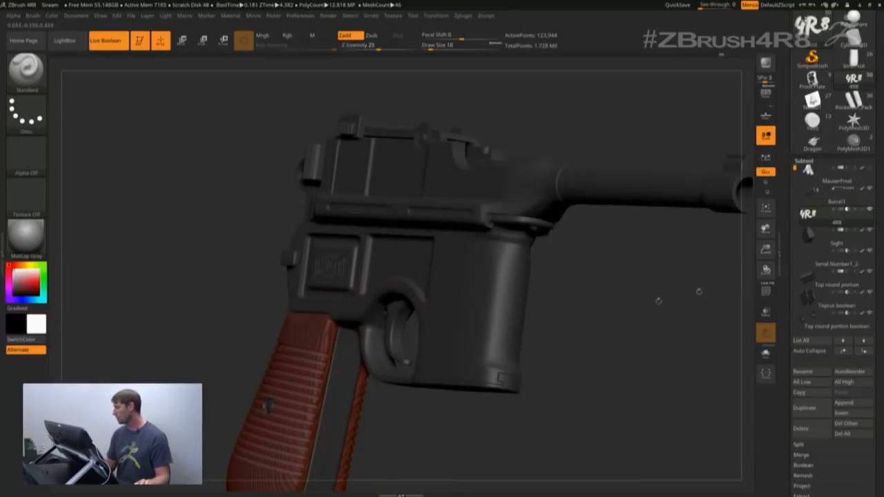
Step: Create a new 3D object from the "Pixologic Makers of ZBrush" file in the SVG folder and view the whole logo from the front
drag(786, 235, 787, 415)
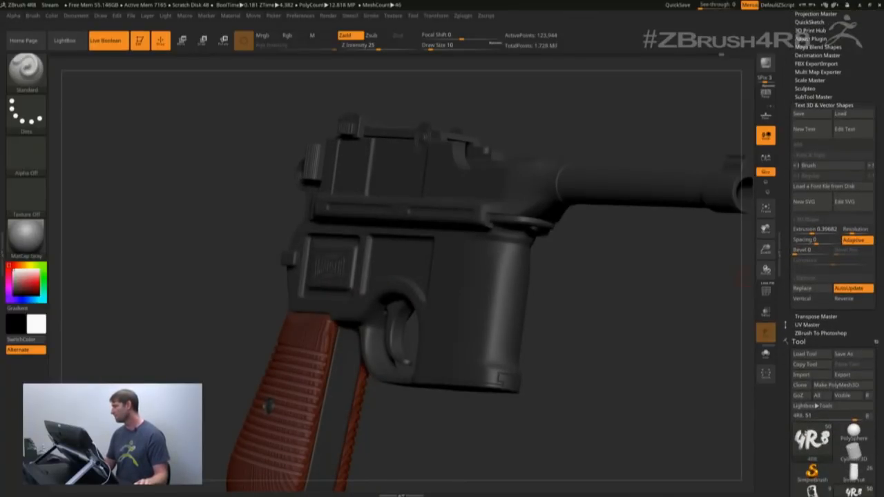
click(805, 203)
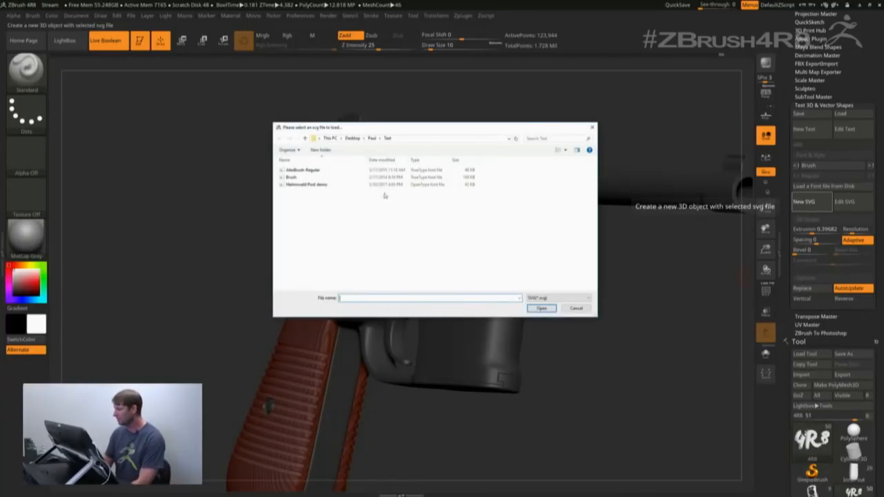
click(373, 138)
double_click(293, 184)
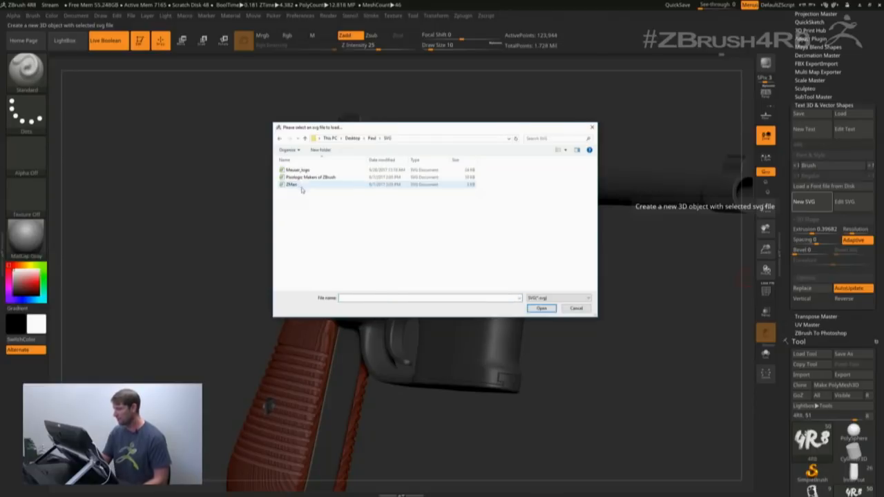
double_click(315, 179)
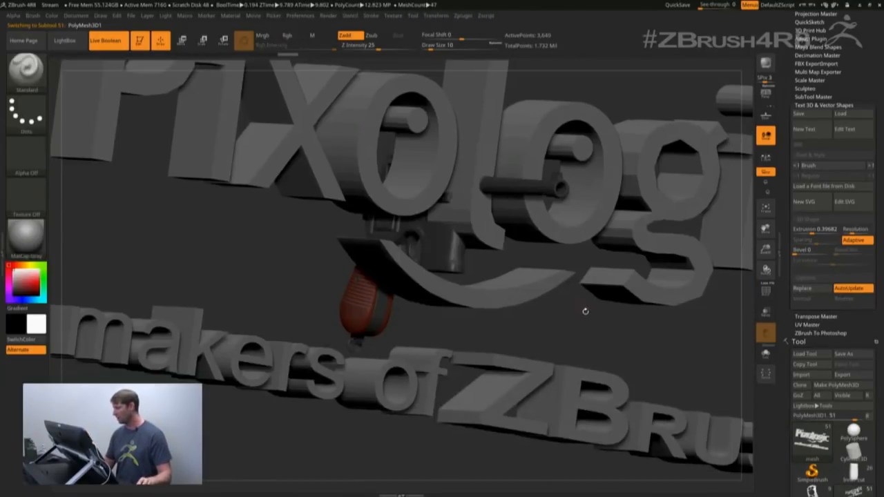
alt+drag(586, 311, 508, 339)
alt+drag(516, 304, 503, 343)
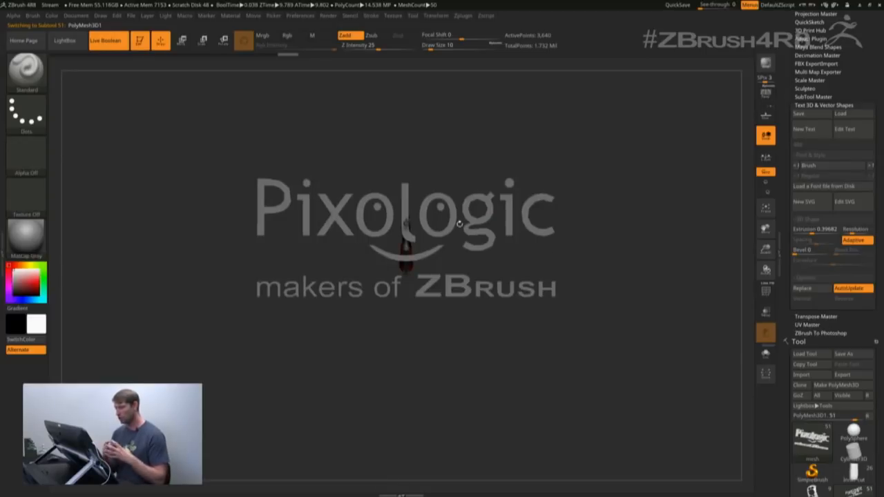
Step: Raise the curve resolution of the Pixologic logo and set its bevel to 10
click(853, 233)
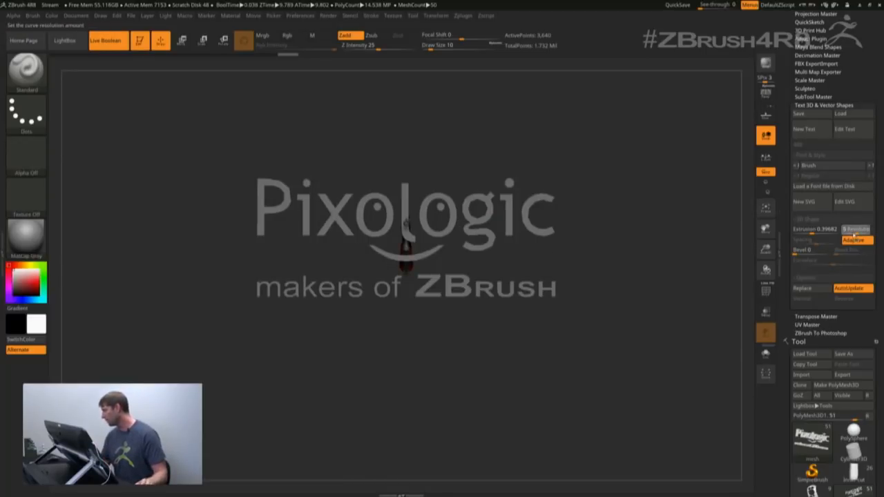
drag(853, 236, 856, 235)
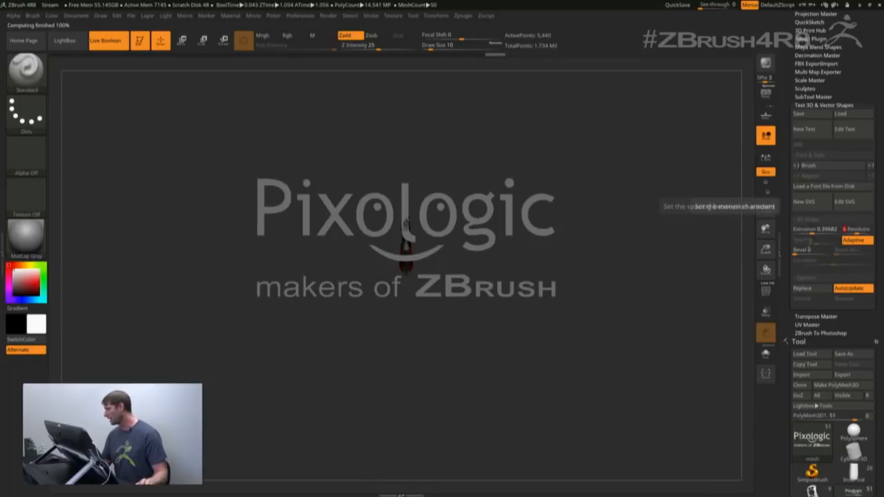
mouse_move(798, 252)
mouse_down()
mouse_move(803, 260)
mouse_move(800, 253)
mouse_up()
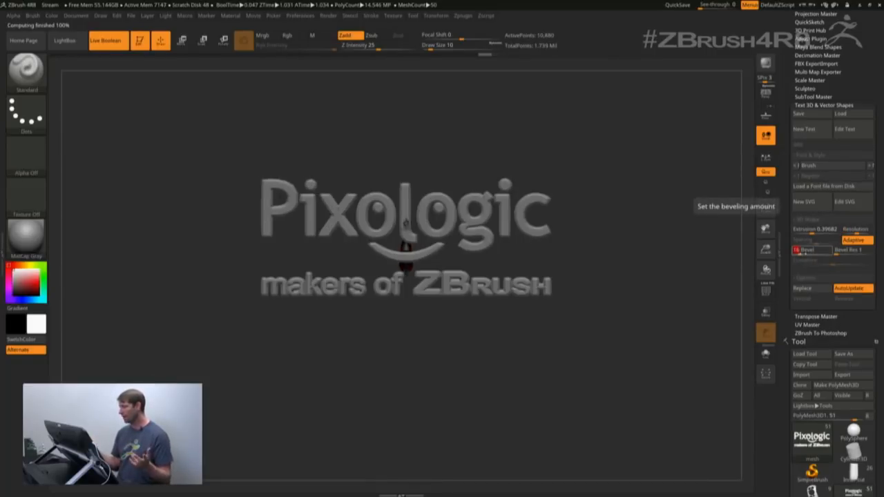
text(10)
key(Return)
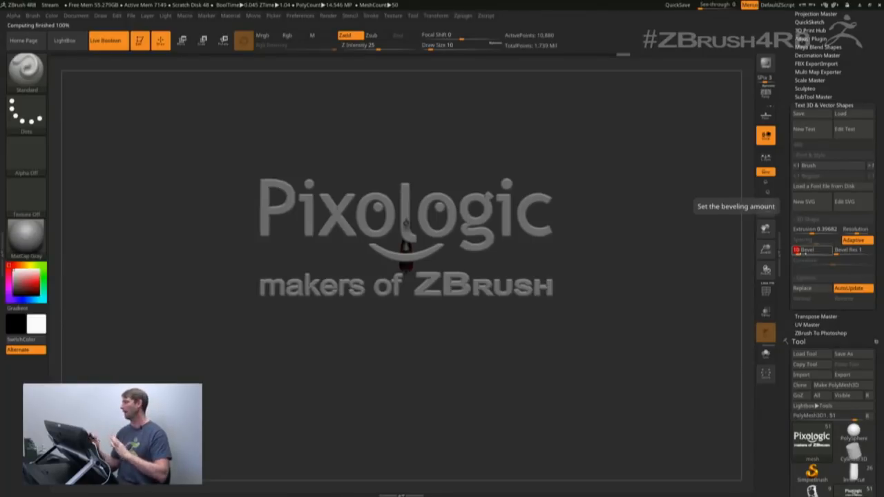
Step: Replace the Pixologic logo's vector shape with the ZMan SVG file
click(847, 204)
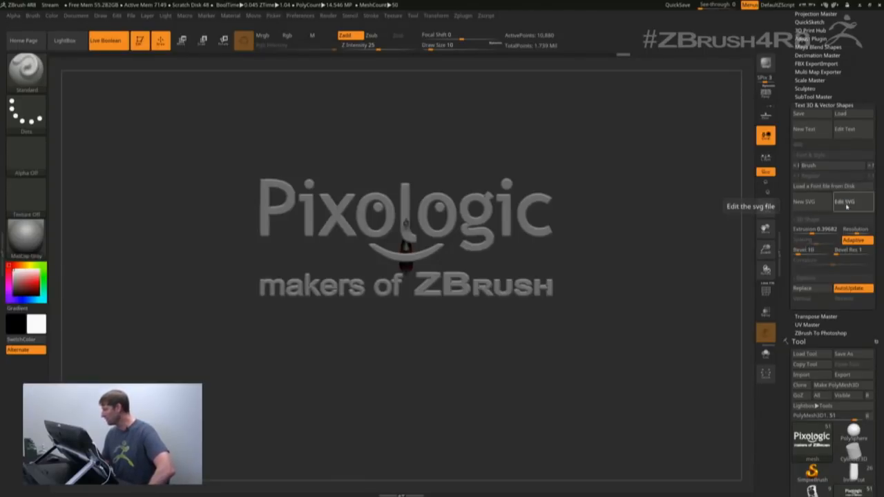
click(290, 185)
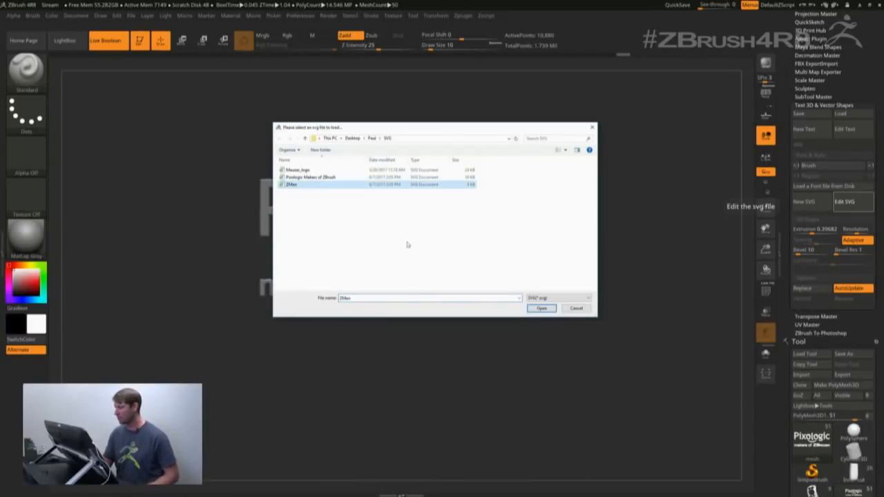
click(542, 309)
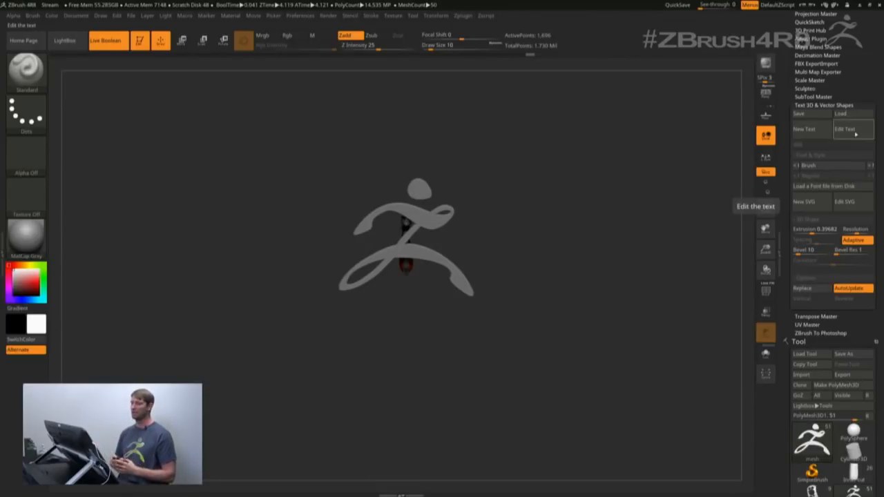
click(854, 130)
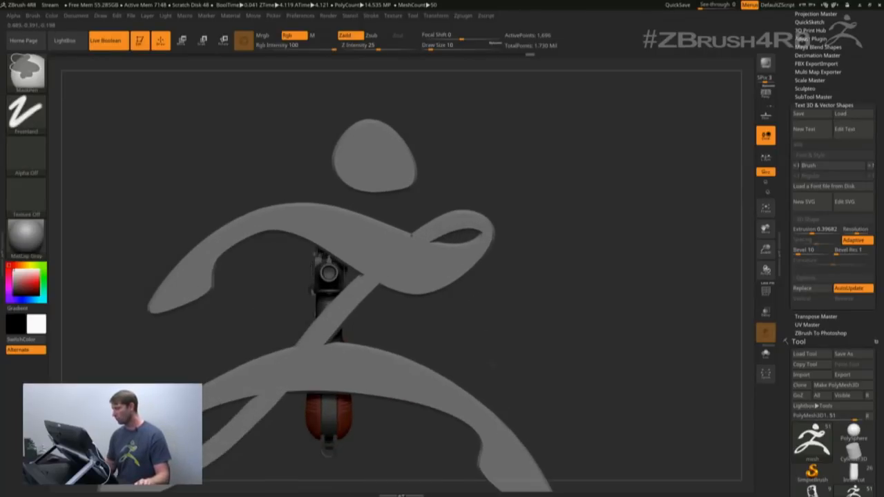
Step: Set the ZMan shape's bevel to 15 and its bevel resolution to 6
drag(798, 253, 804, 256)
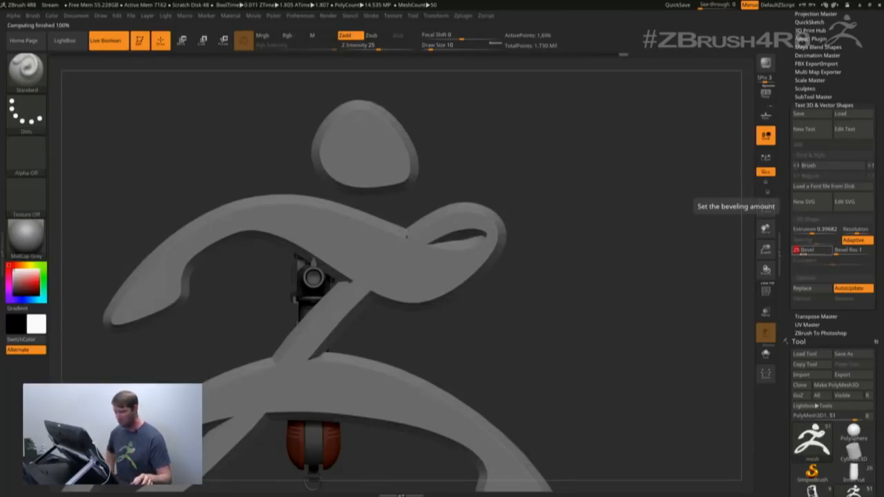
text(15)
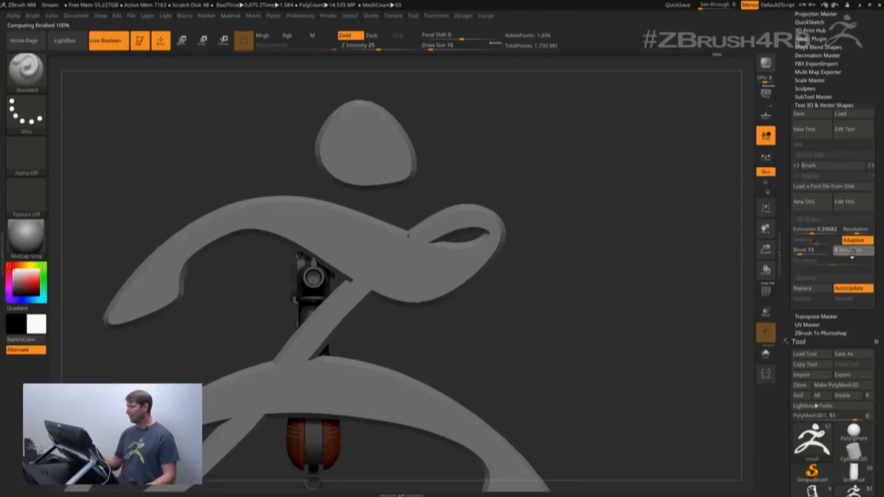
click(852, 253)
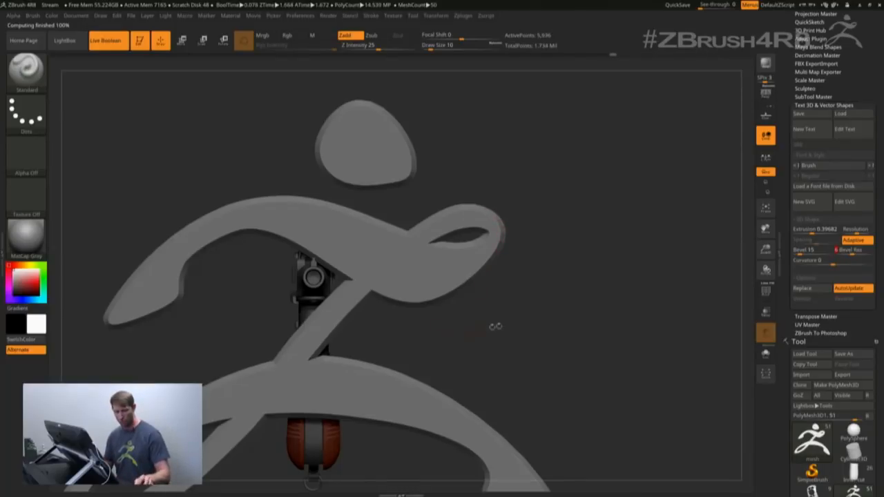
Step: Display the polyframe on the ZMan shape to inspect its bevel topology and turn off Live Boolean
key(shift)
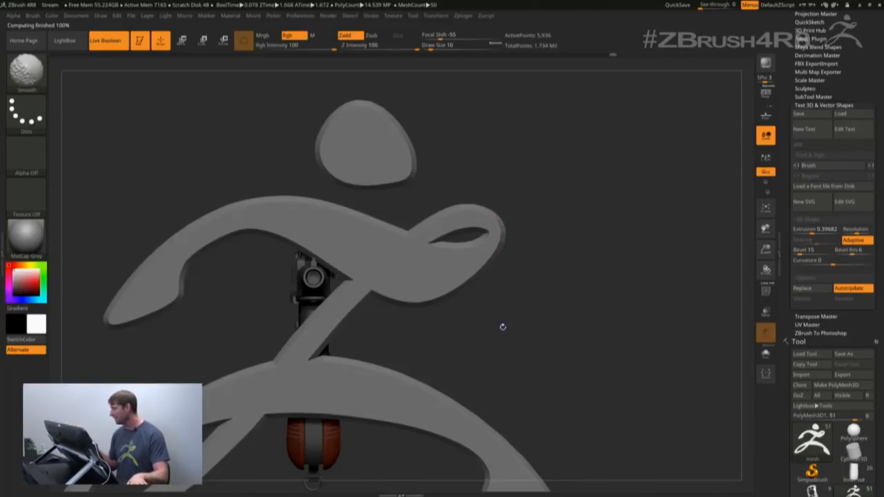
drag(529, 292, 532, 308)
key(shift+f)
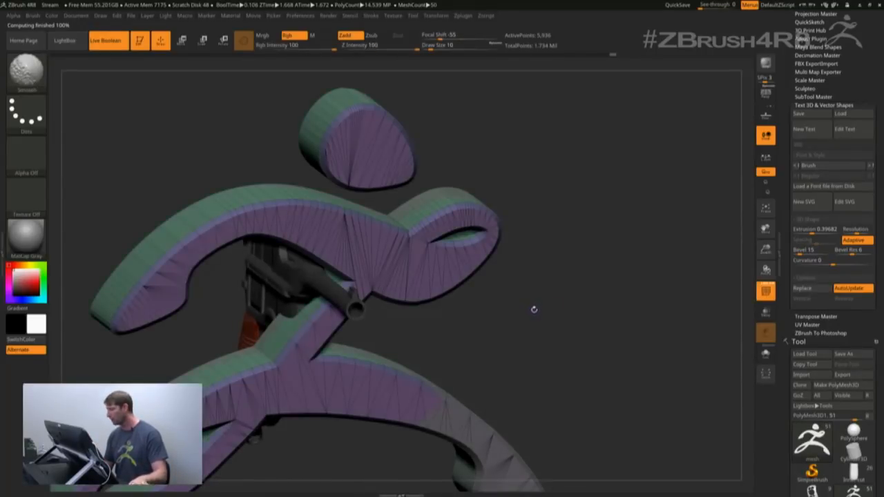
shift+drag(532, 310, 532, 311)
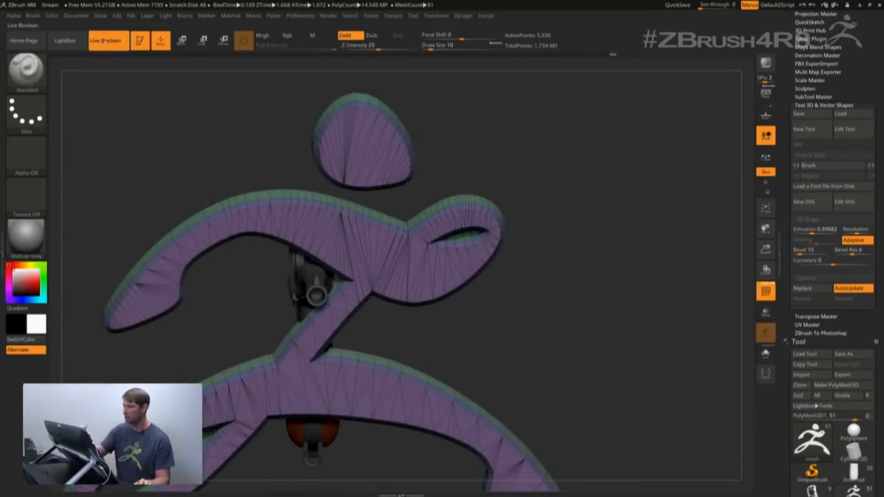
click(105, 41)
mouse_move(588, 350)
mouse_down()
mouse_move(571, 355)
mouse_move(577, 352)
mouse_up()
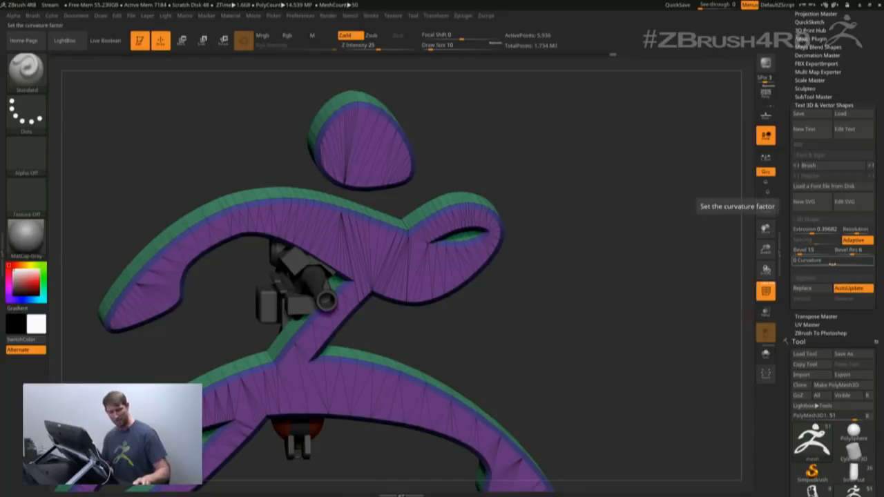
Step: Hide the polyframe and change the ZMan shape's bevel curvature to -1 and finally to 1, examining the rim up close
key(shift+f)
drag(831, 262, 787, 265)
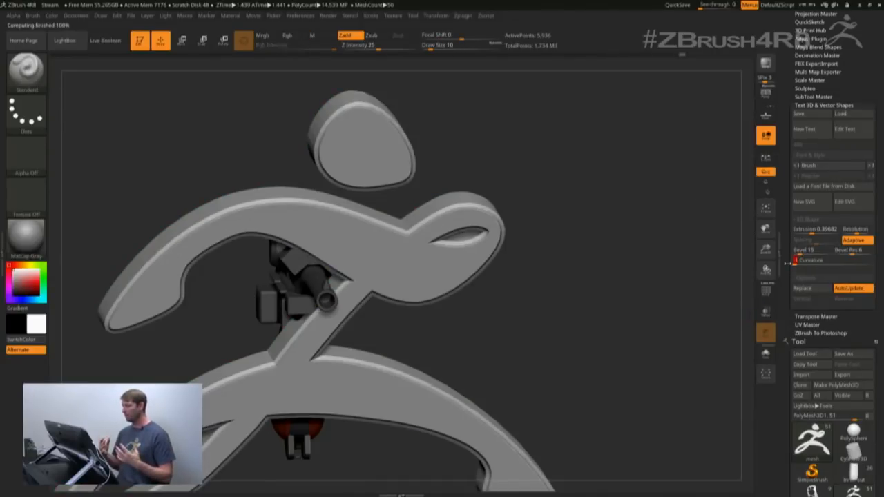
mouse_move(472, 272)
right_down()
mouse_move(487, 233)
mouse_move(486, 270)
mouse_move(528, 298)
right_up()
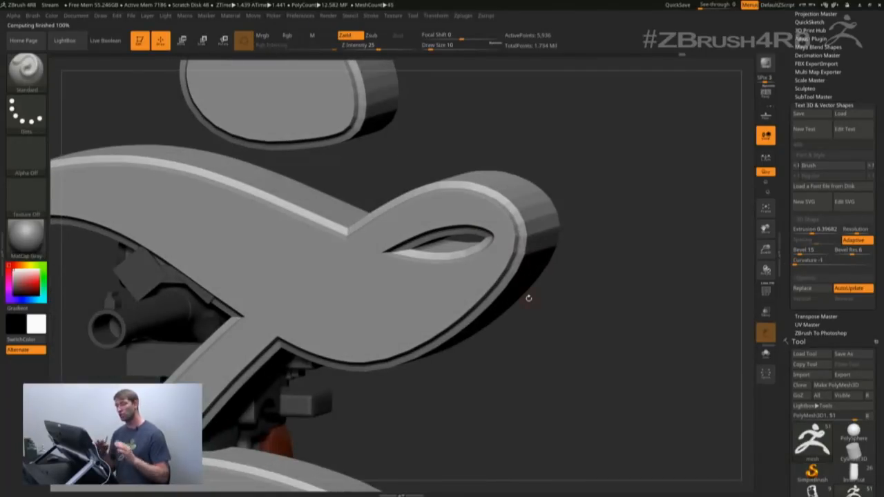
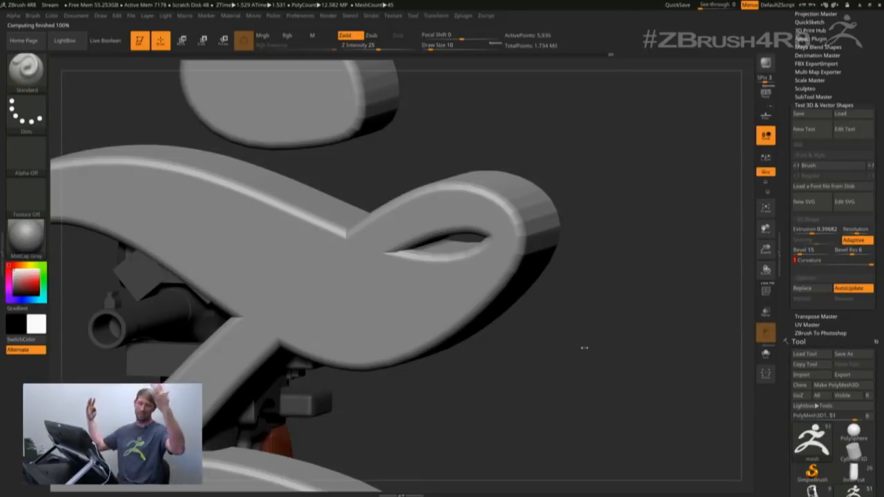
Step: Collapse the Text 3D & Vector Shapes settings and switch to the Dragon tool, turning the head to a three-quarter view
click(811, 105)
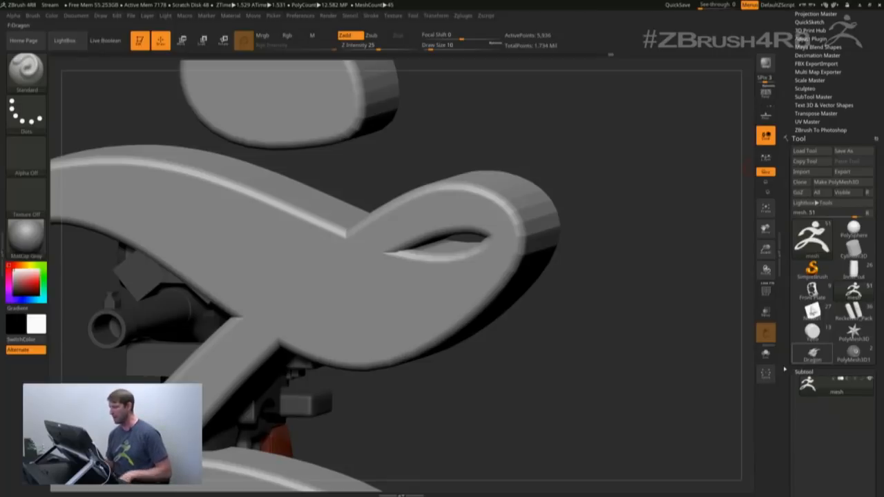
click(808, 356)
mouse_move(502, 275)
right_down()
mouse_move(562, 341)
mouse_move(556, 363)
right_up()
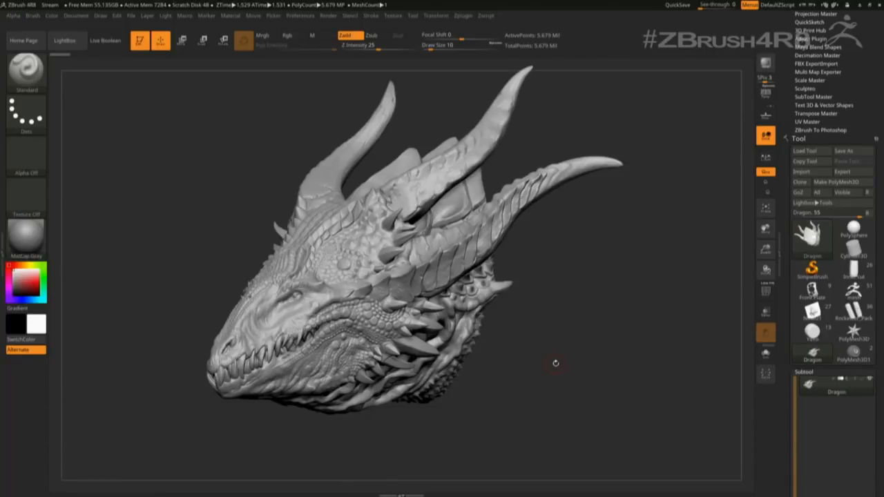
mouse_move(566, 384)
mouse_down()
mouse_move(506, 259)
mouse_move(556, 395)
mouse_up()
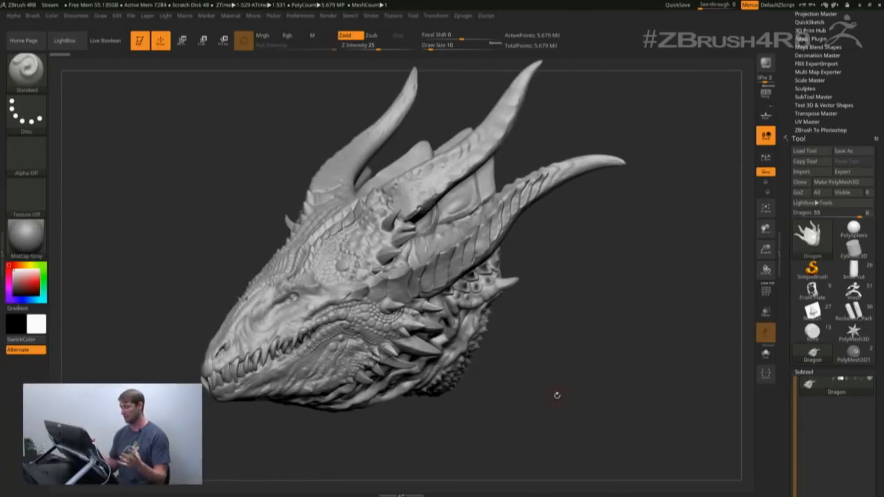
Step: Load the ToothBrush from the LightBox brush folders for use on the dragon head
mouse_move(515, 377)
alt+right_down()
mouse_move(535, 367)
mouse_move(605, 372)
mouse_move(563, 411)
alt+right_up()
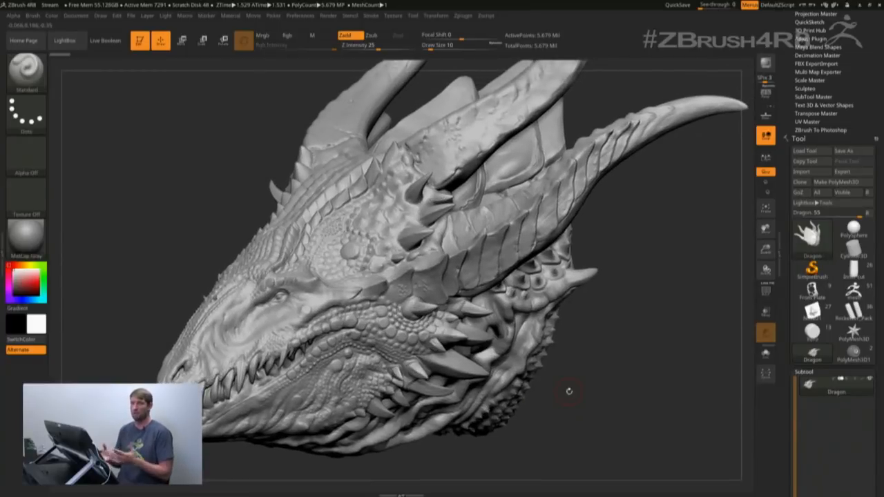
key(comma)
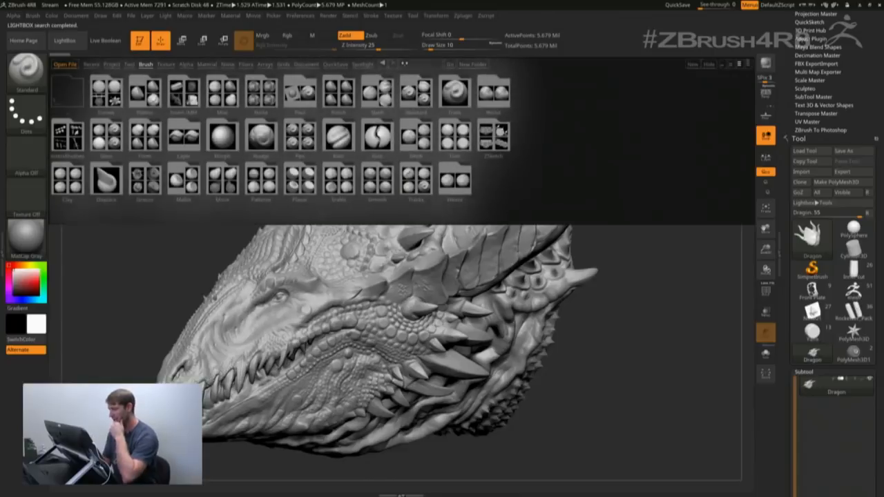
click(306, 89)
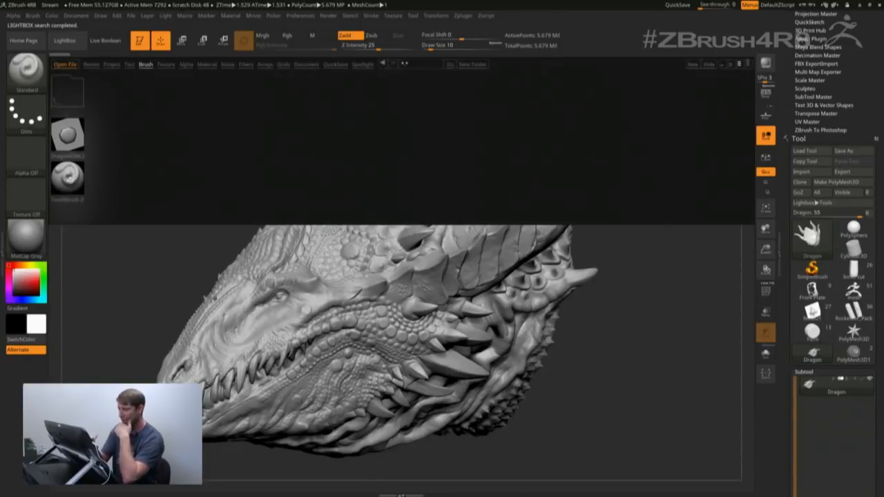
double_click(81, 198)
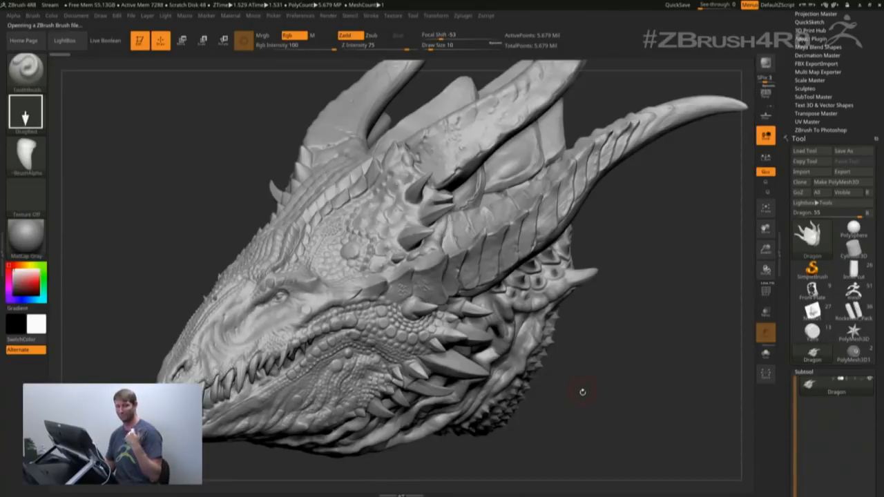
Step: Try stamping two teeth on the lower gum beneath the large upper fangs, and undo the stamps
mouse_move(273, 414)
alt+right_down()
mouse_move(309, 360)
mouse_move(315, 319)
mouse_move(315, 340)
alt+right_up()
drag(290, 336, 287, 366)
drag(334, 306, 325, 342)
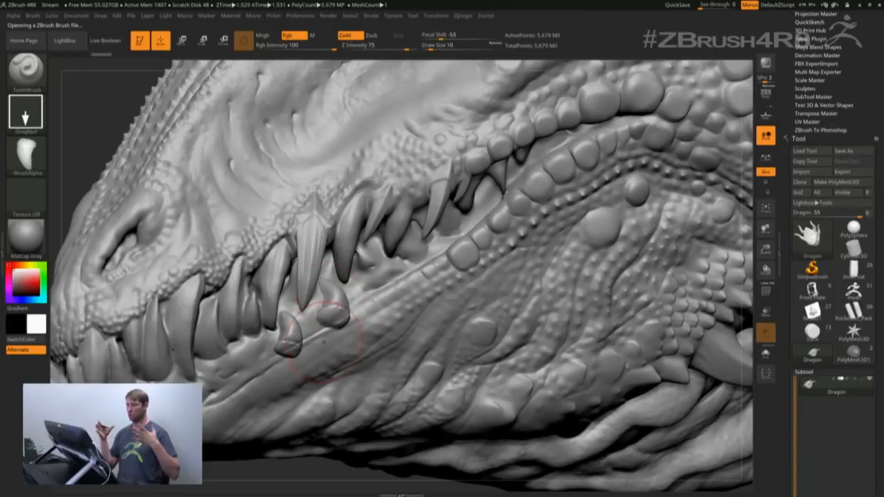
drag(257, 171, 286, 202)
key(ctrl+z)
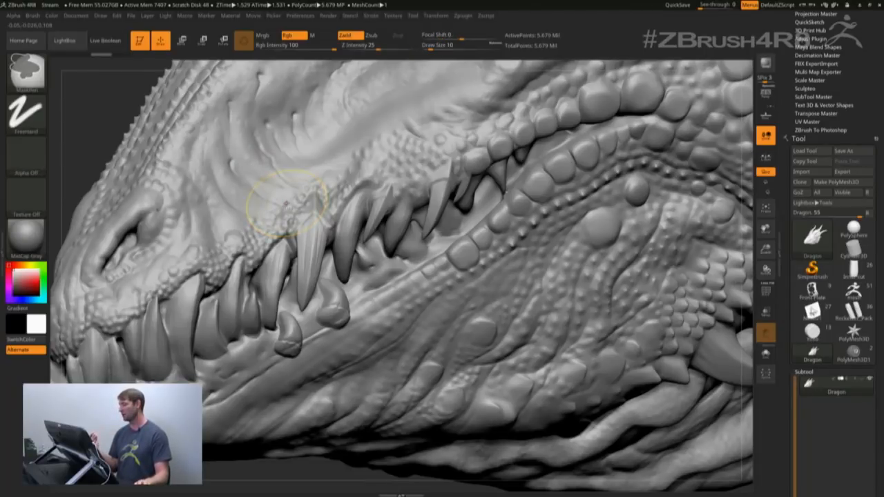
key(ctrl+z)
key(ctrl+z)
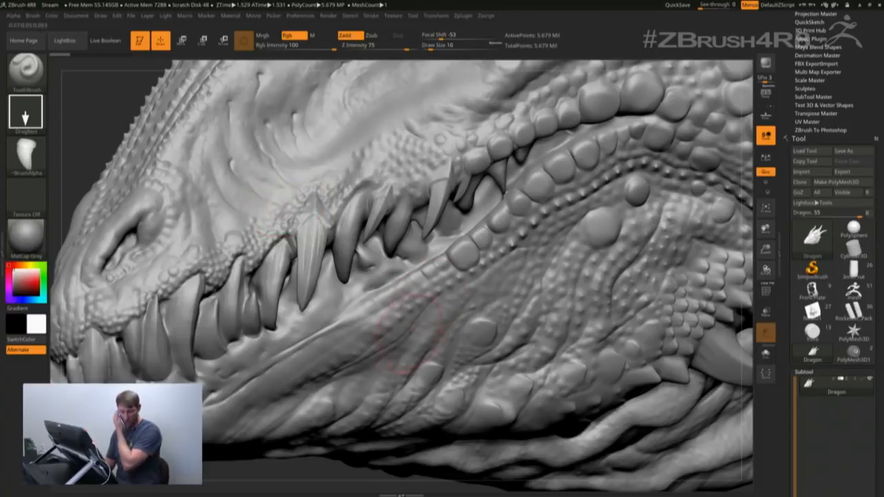
Step: Stamp a single tooth on the lower gum below the large fang and check it from the front and side
right_drag(321, 314, 307, 221)
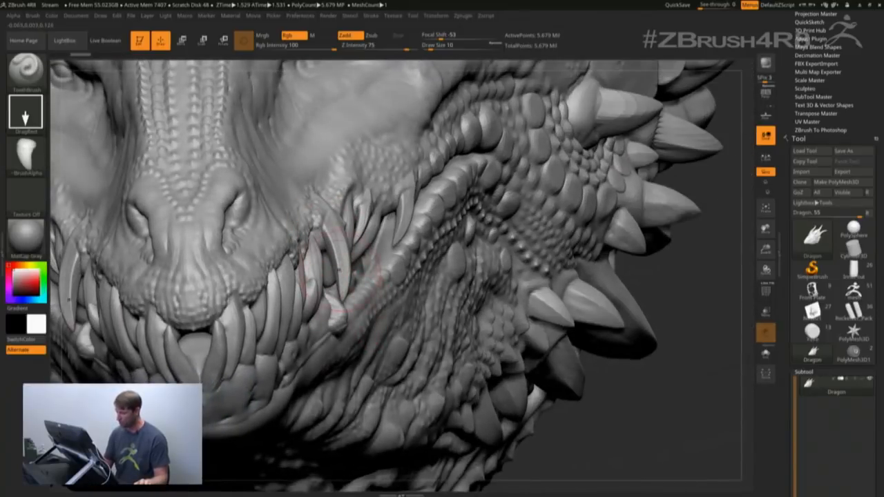
mouse_move(508, 207)
right_down()
mouse_move(441, 194)
mouse_move(477, 207)
right_up()
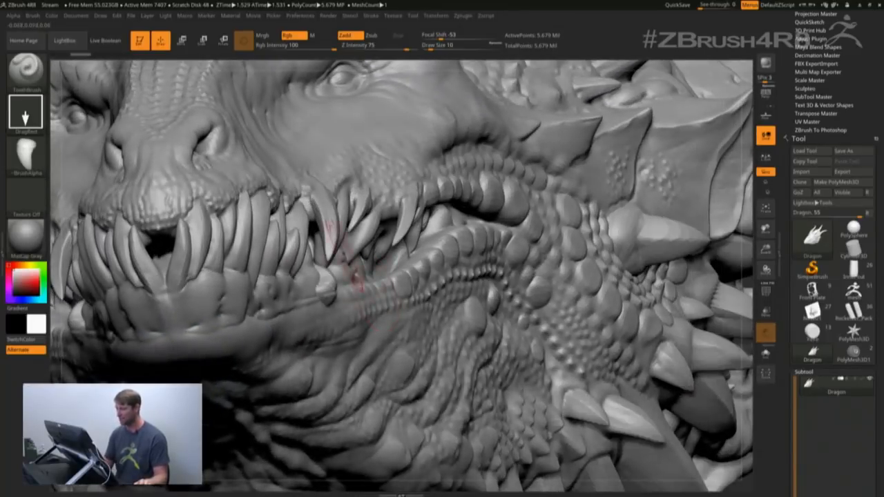
ctrl+right_drag(361, 270, 358, 225)
right_drag(394, 324, 383, 357)
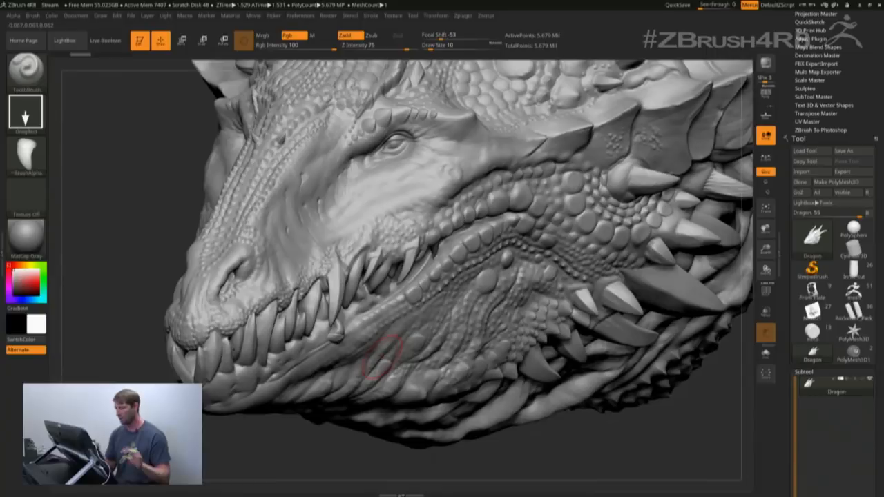
Step: Load the DragonVDM brush from LightBox and place small horn spikes along the brow ridge behind the eye
right_drag(418, 315, 283, 238)
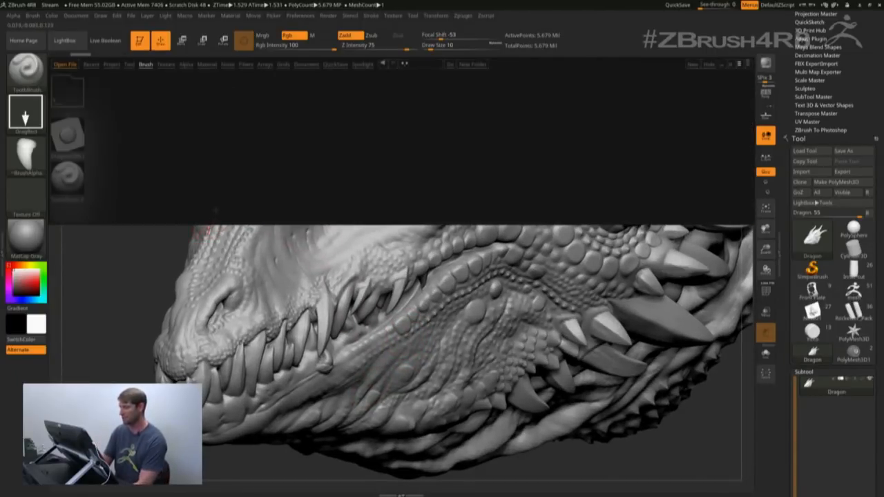
double_click(67, 135)
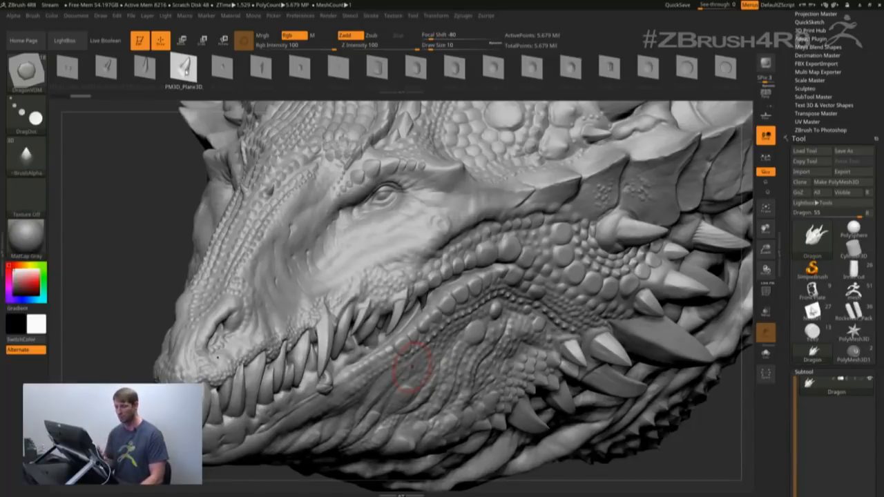
drag(342, 263, 457, 167)
drag(473, 183, 493, 193)
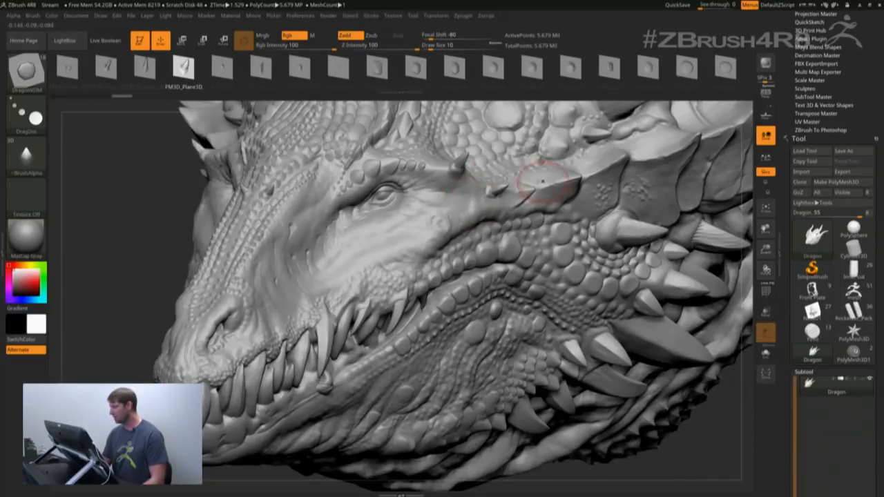
drag(428, 174, 438, 167)
Step: Place further single spikes on the lower gum and on the upper lip above the teeth
right_drag(475, 251, 455, 224)
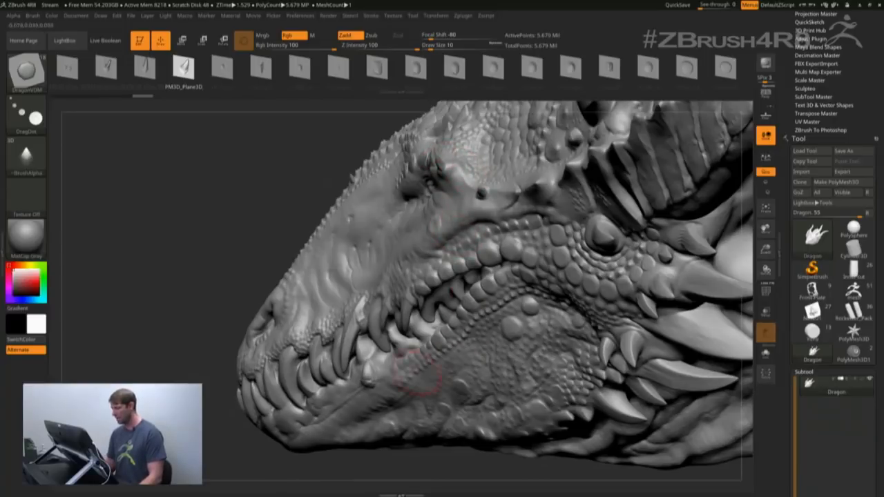
right_drag(378, 392, 381, 368)
drag(334, 409, 339, 396)
right_drag(360, 423, 399, 449)
drag(309, 322, 419, 274)
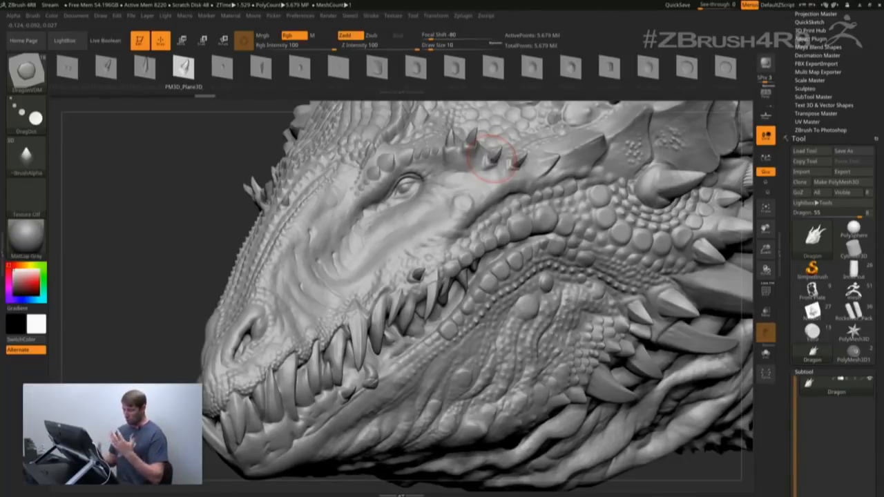
Step: Place a row of small spikes one by one along the ridge running from the eye down toward the snout
click(341, 215)
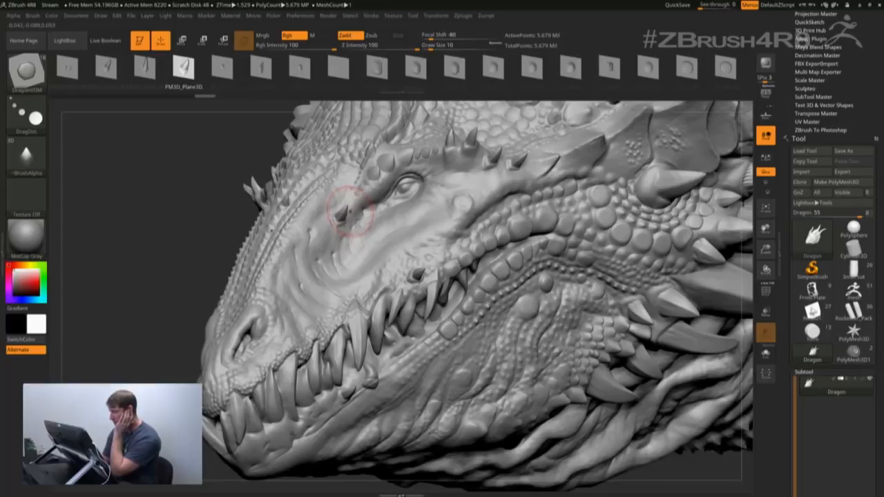
click(355, 210)
click(368, 198)
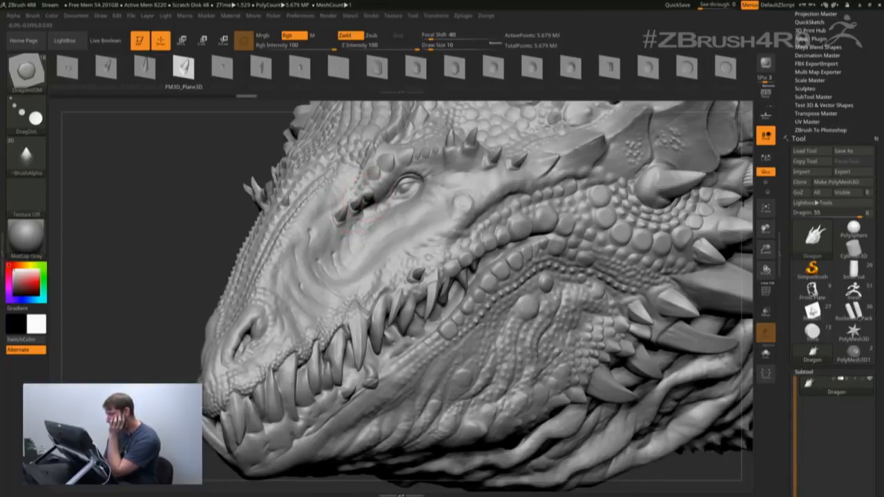
click(381, 189)
drag(380, 188, 384, 183)
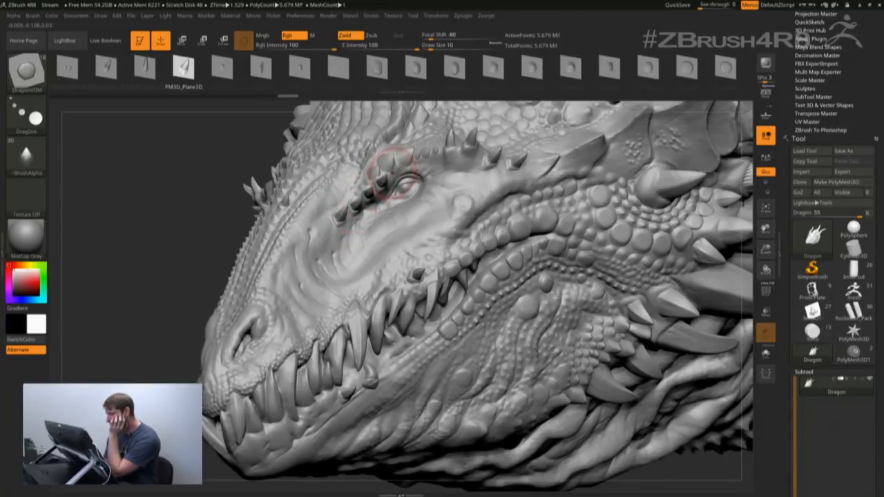
click(326, 232)
click(322, 250)
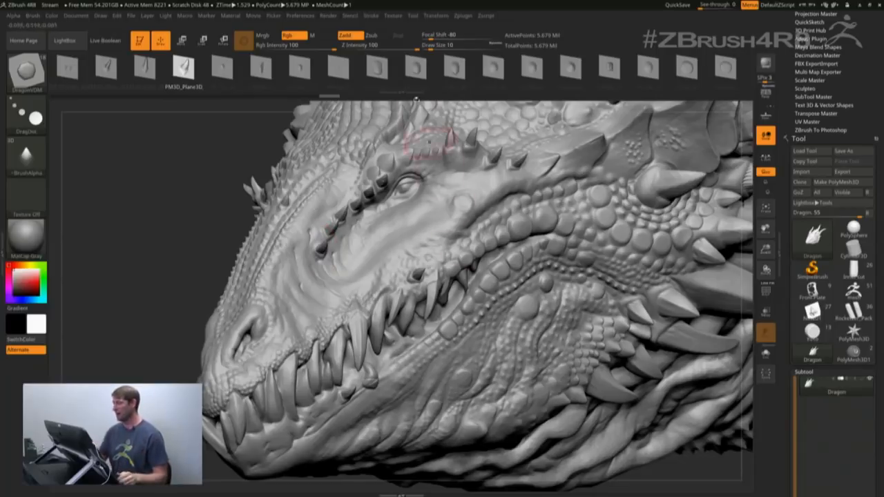
Step: Turn on LazyMouse for the DragonVDM brush and change its stroke type to Dots
click(372, 15)
click(391, 156)
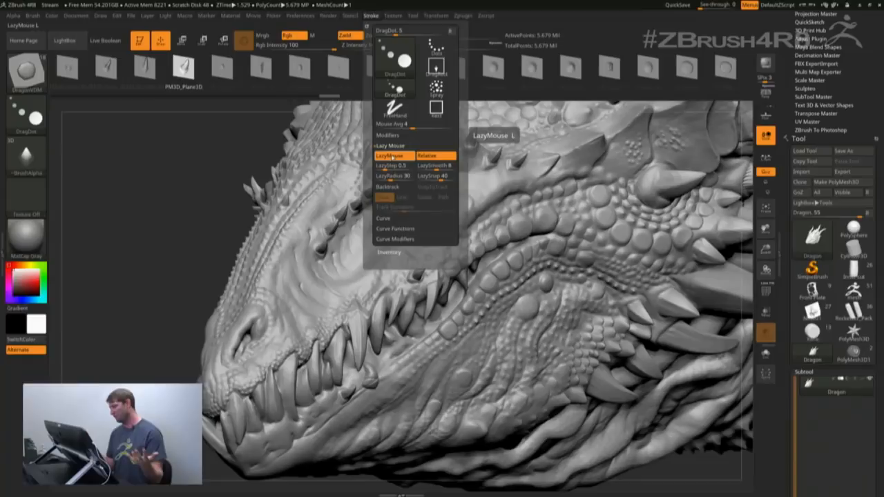
click(34, 120)
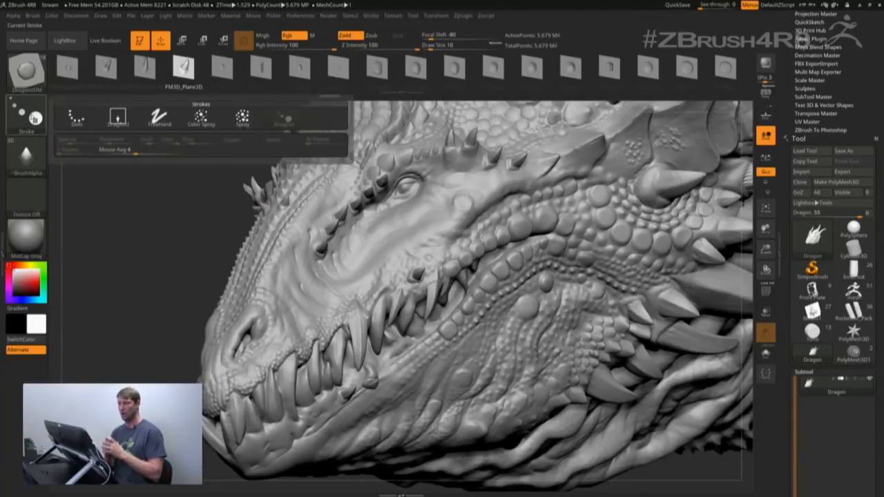
click(78, 117)
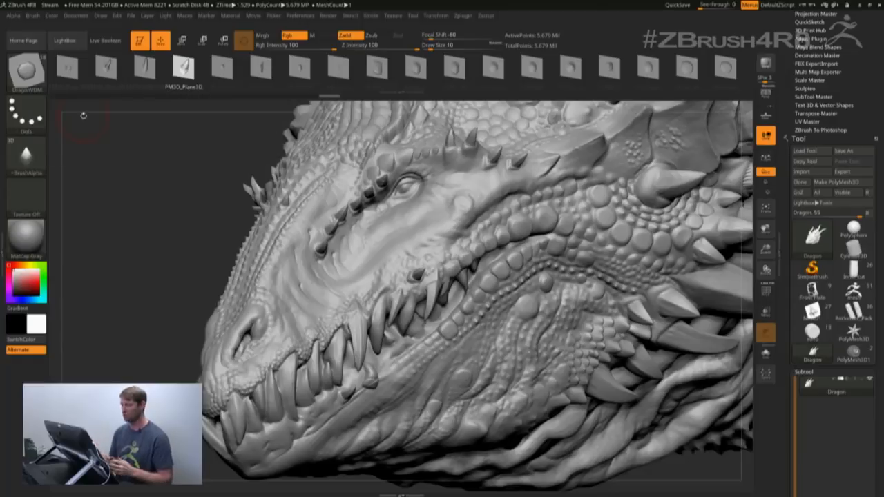
Step: Lay a continuous row of spikes along the top of the snout with the Dots stroke
right_drag(456, 362, 439, 331)
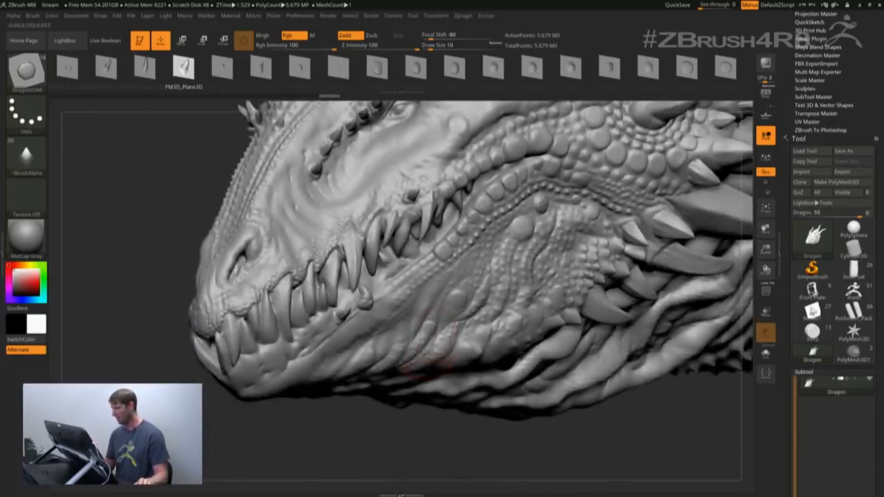
right_drag(426, 365, 428, 333)
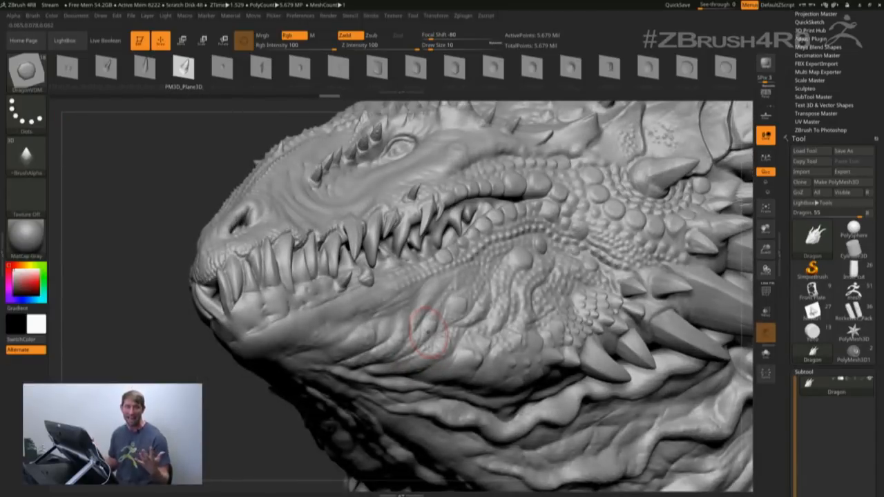
mouse_move(306, 316)
right_down()
mouse_move(273, 297)
mouse_move(228, 315)
right_up()
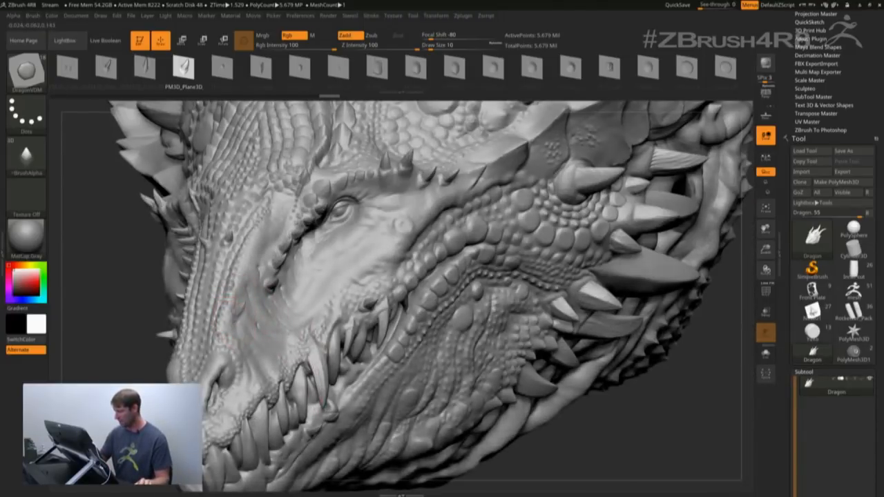
right_drag(345, 368, 321, 337)
right_drag(321, 297, 263, 311)
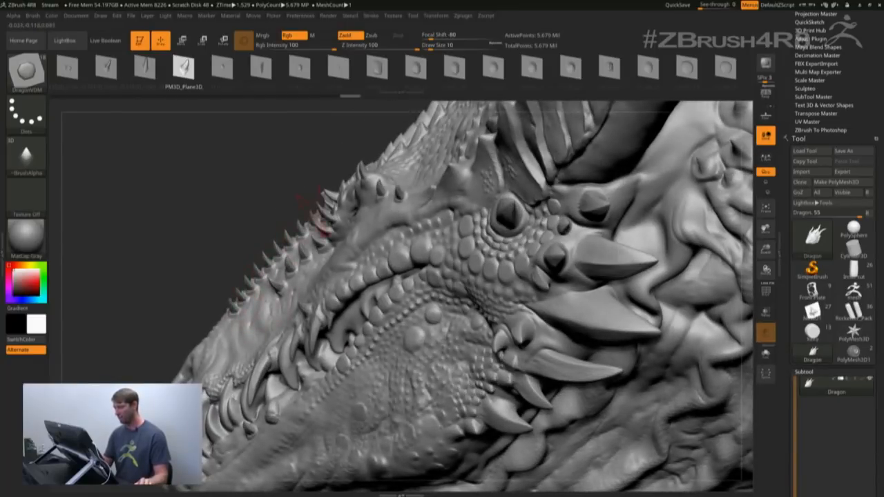
Step: Reduce the draw size to 7 and paint a row of small spikes along the underside of the lower jaw
mouse_move(306, 207)
right_down()
mouse_move(341, 354)
mouse_move(285, 351)
right_up()
key(s)
drag(289, 355, 286, 356)
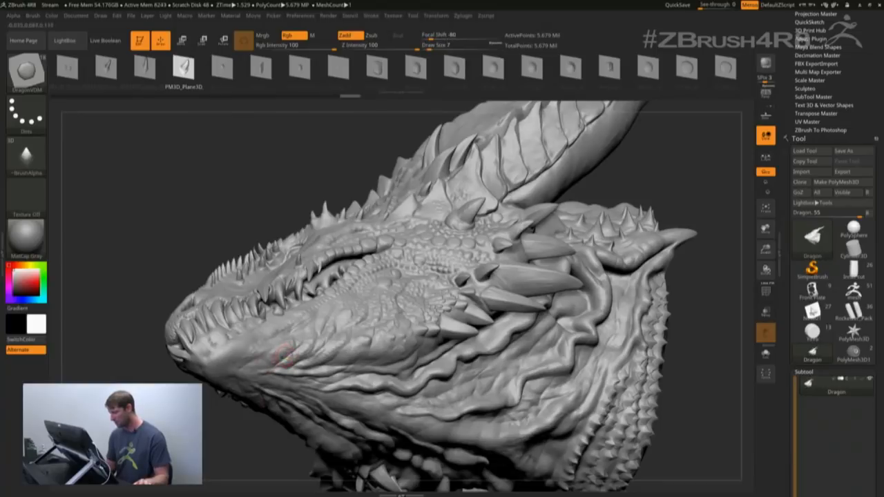
drag(232, 367, 360, 360)
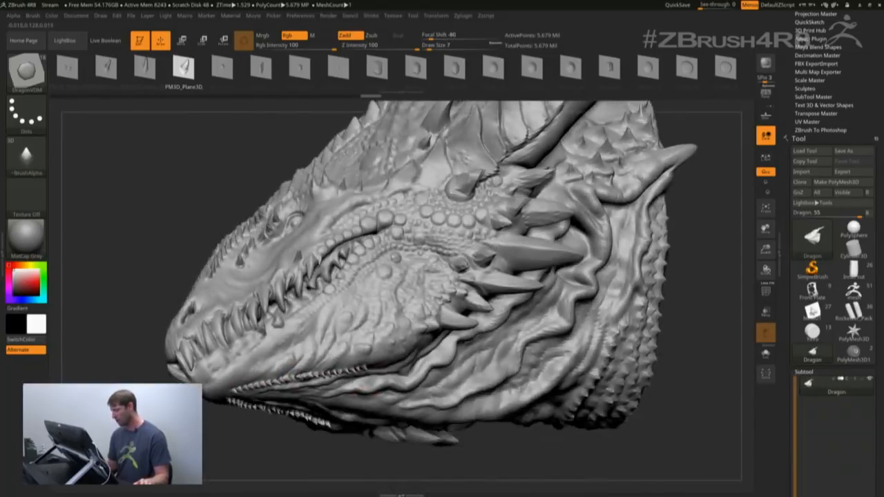
Step: Paint a second row of small spikes along the side of the lower jaw below the teeth and inspect the result
right_drag(365, 399, 350, 388)
drag(222, 387, 328, 302)
right_drag(345, 332, 341, 360)
right_drag(361, 398, 403, 405)
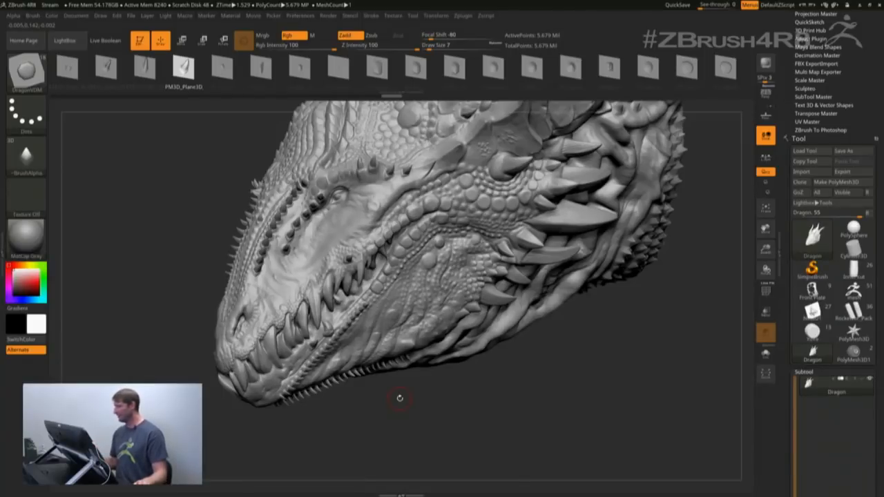
right_drag(479, 359, 478, 408)
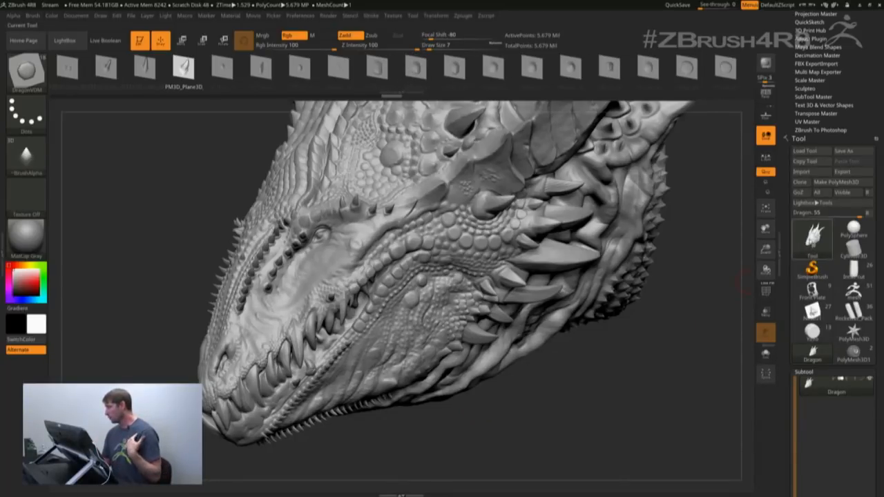
Step: Switch to the Plane3D tool, frame the plane squarely from the front and activate its Move gizmo
click(814, 236)
click(682, 295)
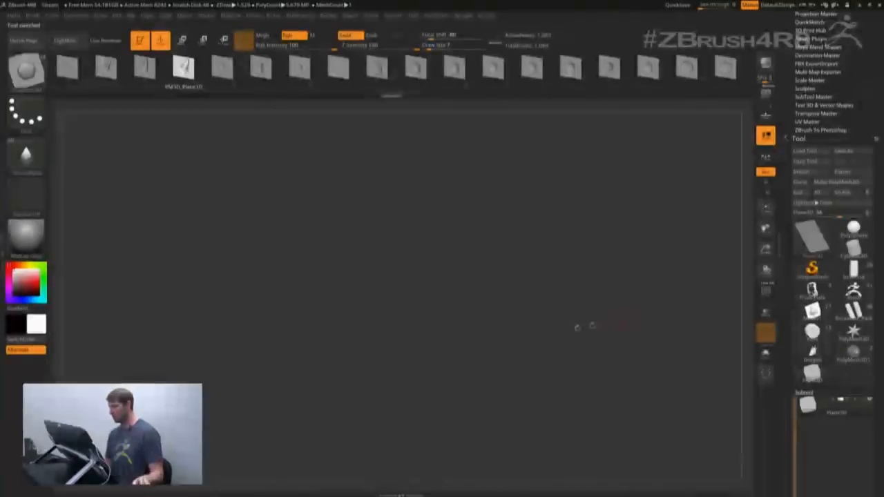
key(f)
shift+drag(533, 350, 505, 314)
key(w)
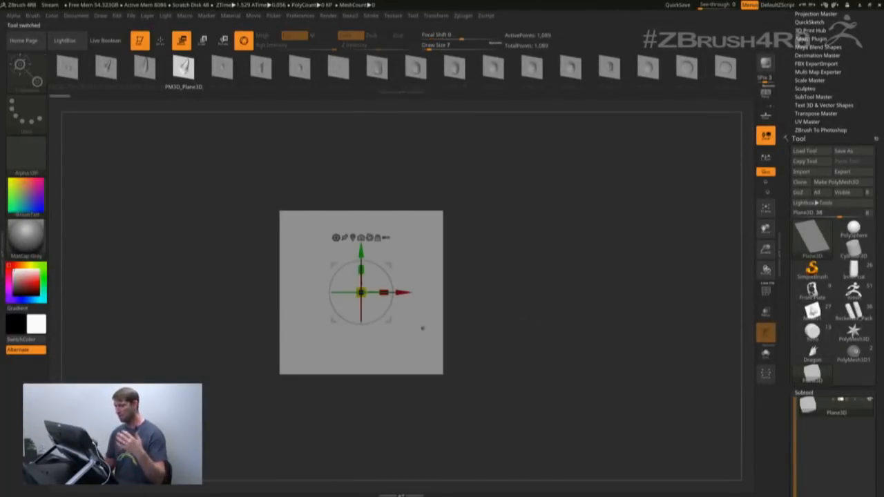
Step: Look through the Misc project folder in LightBox for the brush template planes and close LightBox
click(335, 238)
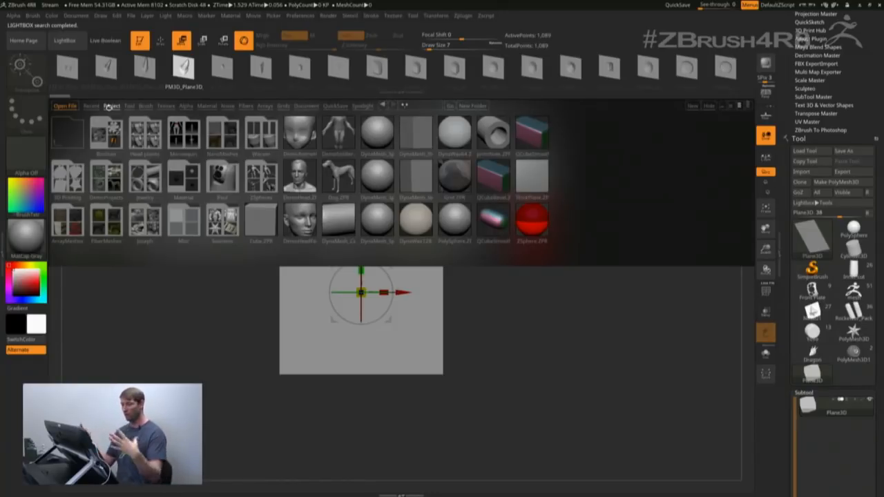
double_click(184, 221)
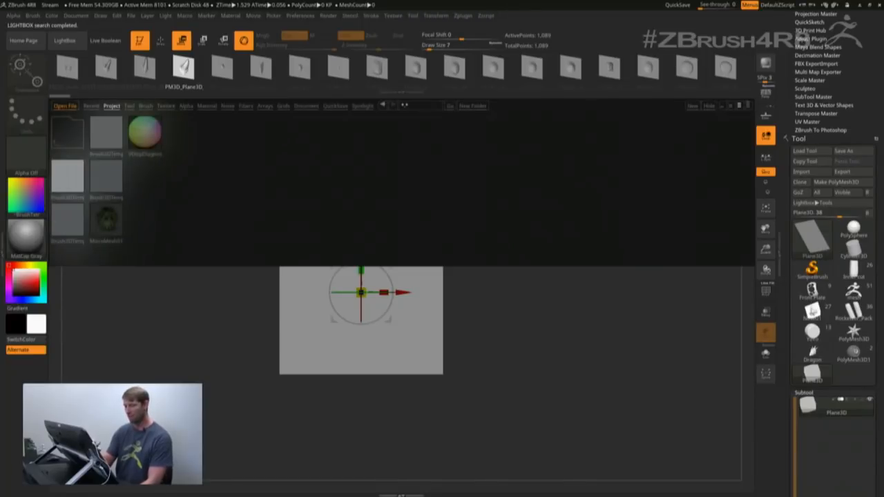
key(comma)
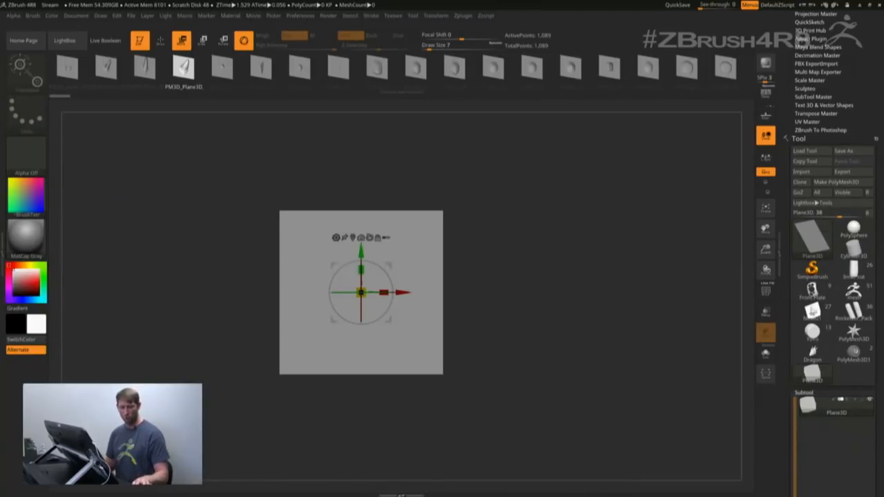
Step: Display the plane's polygon wireframe and convert the Plane3D primitive into an editable PolyMesh3D
key(shift+f)
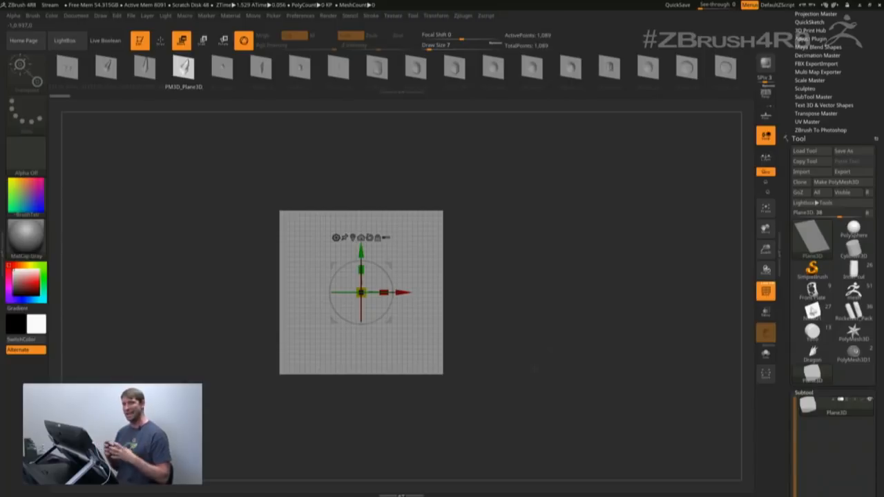
click(836, 182)
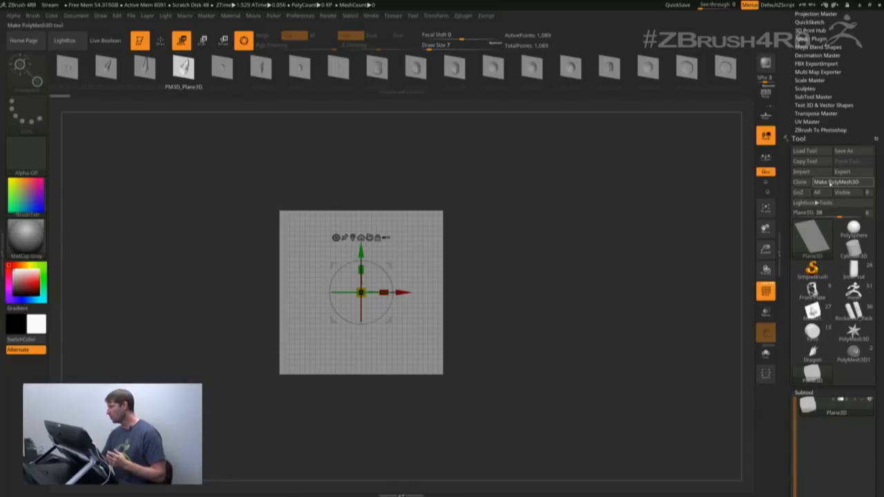
mouse_move(361, 293)
mouse_down()
mouse_move(476, 342)
mouse_move(509, 329)
mouse_move(517, 347)
mouse_up()
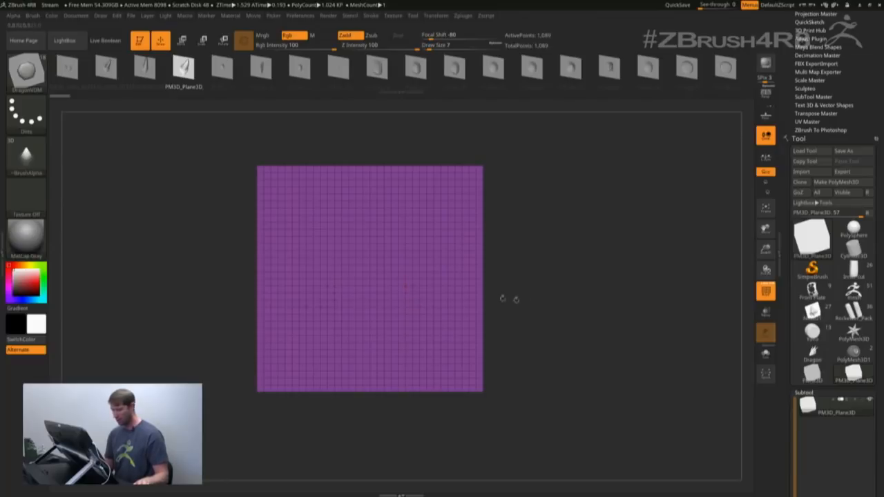
Step: Using the Move brush at draw size 128, pull a horn out of the plane's centre and smooth its shape
key(s)
drag(554, 305, 551, 305)
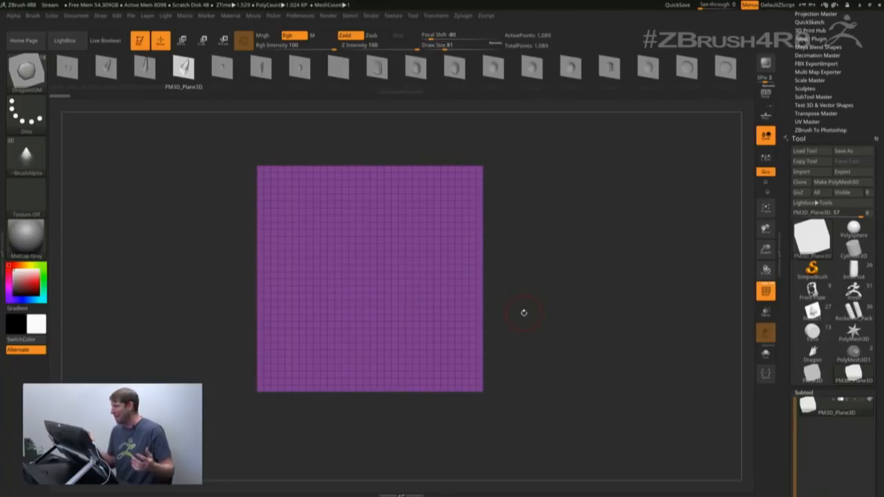
key(b)
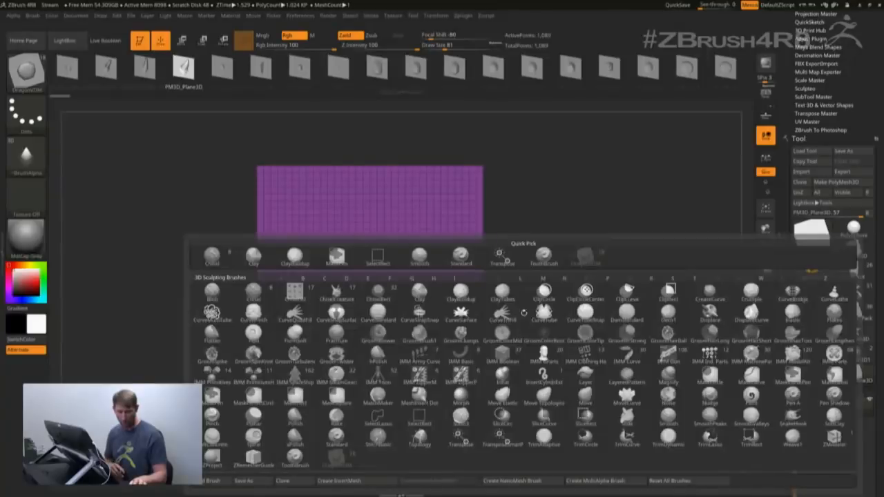
key(v)
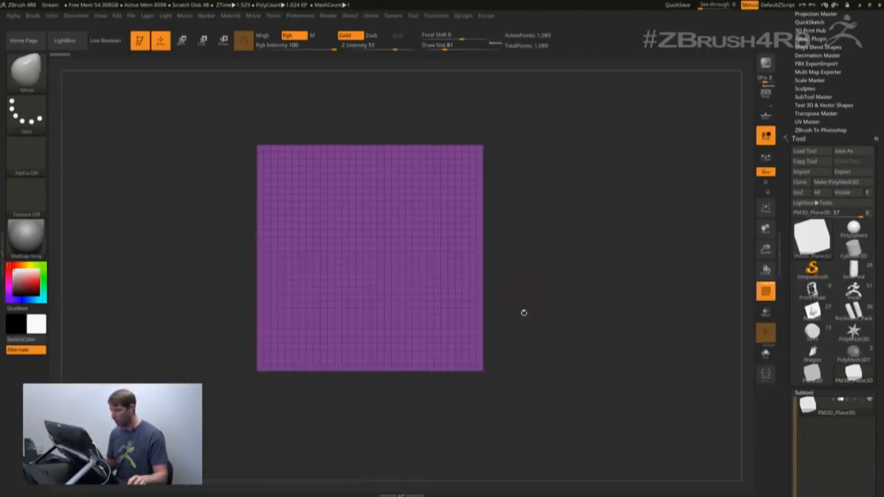
drag(539, 309, 435, 308)
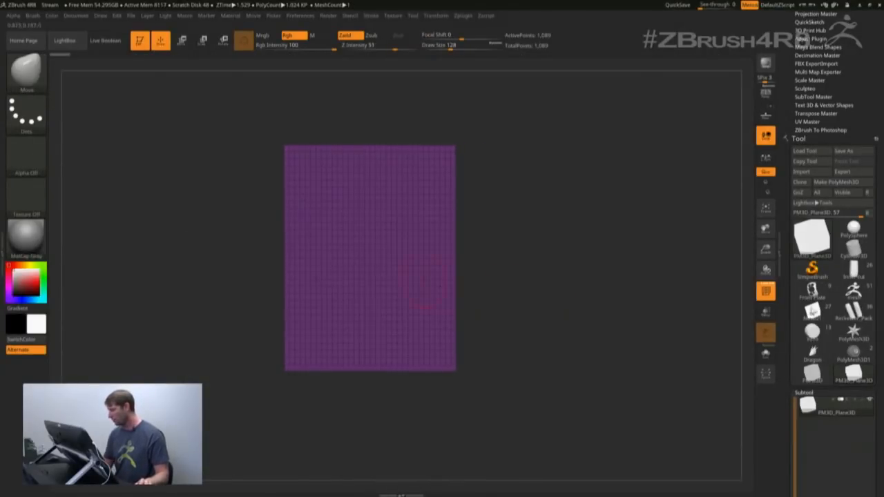
drag(371, 250, 419, 243)
drag(485, 241, 550, 259)
mouse_move(418, 251)
mouse_down()
mouse_move(465, 223)
mouse_move(377, 265)
mouse_move(467, 229)
mouse_up()
mouse_move(484, 228)
shift+mouse_down()
mouse_move(448, 233)
mouse_move(458, 275)
shift+mouse_up()
drag(424, 237, 449, 217)
drag(398, 232, 394, 227)
mouse_move(471, 275)
mouse_down()
mouse_move(528, 282)
mouse_move(518, 278)
mouse_up()
Step: Subdivide the plane twice and refine the horn by pulling its tip and smoothing its surface
key(ctrl+d)
key(ctrl+d)
mouse_move(406, 225)
mouse_down()
mouse_move(415, 242)
mouse_move(458, 198)
mouse_move(446, 215)
mouse_up()
shift+drag(415, 241, 442, 215)
drag(494, 272, 414, 286)
Step: Hide the wireframe and build up a raised ring around the horn's base with ClayBuildup at draw size 87
key(b)
key(c)
key(b)
key(shift+f)
key(s)
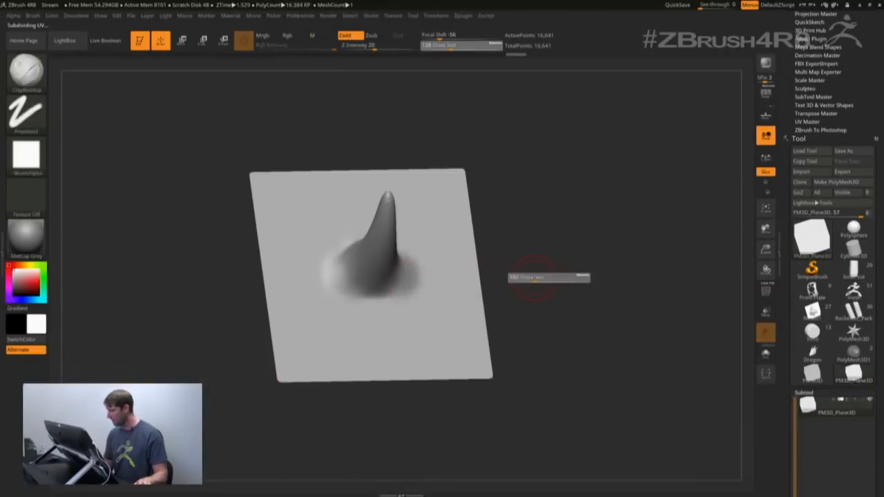
drag(535, 278, 532, 278)
mouse_move(355, 286)
mouse_down()
mouse_move(380, 284)
mouse_move(345, 284)
mouse_move(374, 293)
mouse_up()
mouse_move(374, 285)
shift+mouse_down()
mouse_move(375, 298)
mouse_move(365, 290)
shift+mouse_up()
right_drag(297, 266, 339, 272)
mouse_move(338, 272)
mouse_down()
mouse_move(343, 242)
mouse_move(353, 240)
mouse_up()
Step: Subdivide the mesh further and carve creases into the ring around the horn's base with the DamStandard brush
key(ctrl+d)
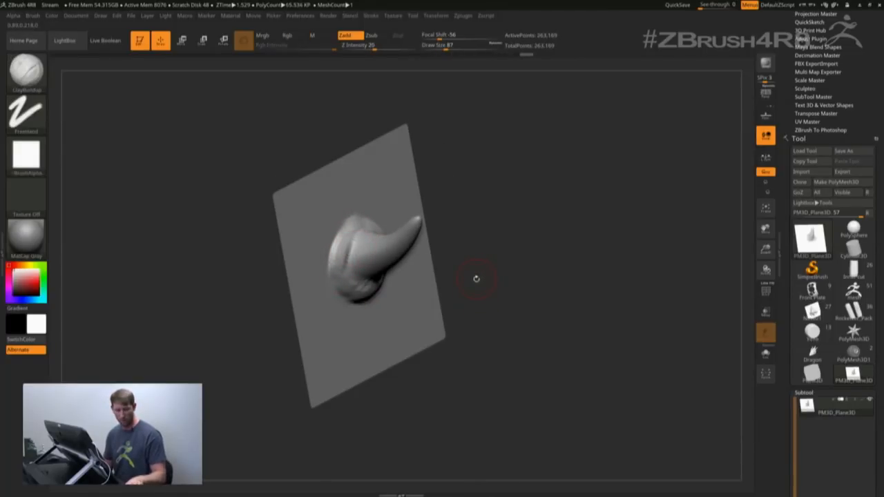
key(b)
key(d)
key(s)
mouse_move(347, 253)
mouse_down()
mouse_move(358, 275)
mouse_move(374, 279)
mouse_move(344, 277)
mouse_up()
drag(344, 232, 360, 243)
right_drag(422, 273, 364, 278)
drag(374, 282, 385, 301)
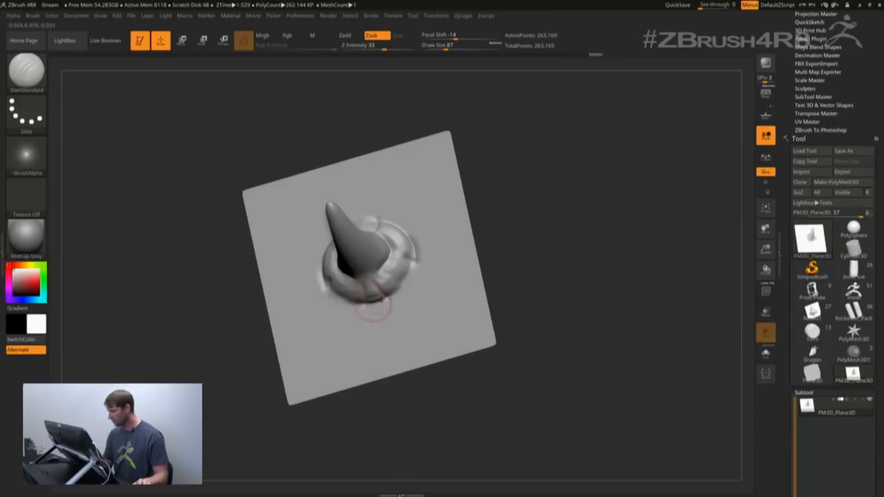
mouse_move(343, 269)
mouse_down()
mouse_move(379, 272)
mouse_move(391, 257)
mouse_up()
right_drag(391, 256, 409, 241)
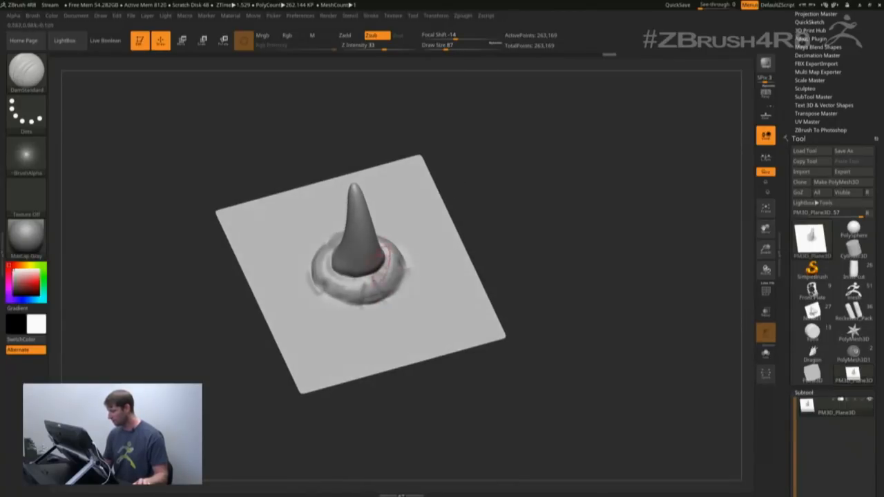
drag(380, 266, 335, 271)
Step: Face the plane squarely from the front, append its horn mesh to the DragonVDM brush and select the added horn shape
mouse_move(512, 365)
mouse_down()
mouse_move(570, 340)
mouse_move(558, 352)
mouse_move(580, 390)
mouse_move(517, 342)
mouse_move(336, 280)
mouse_up()
drag(341, 330, 536, 286)
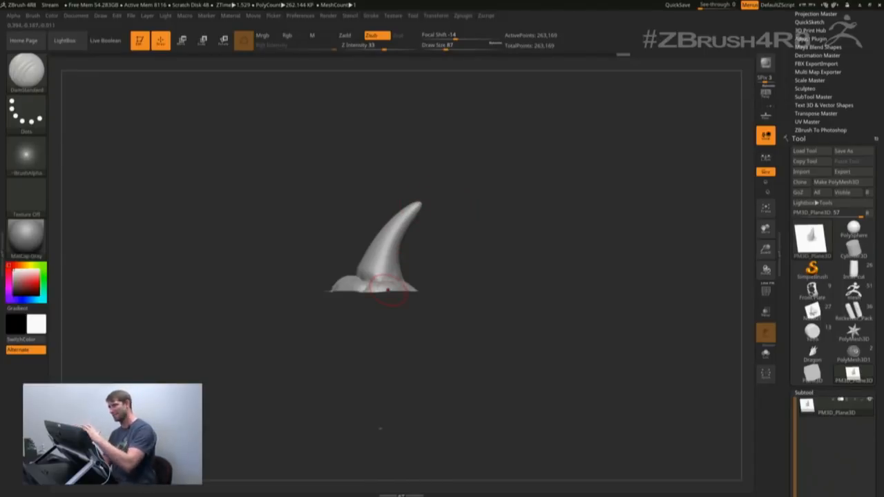
drag(527, 263, 553, 276)
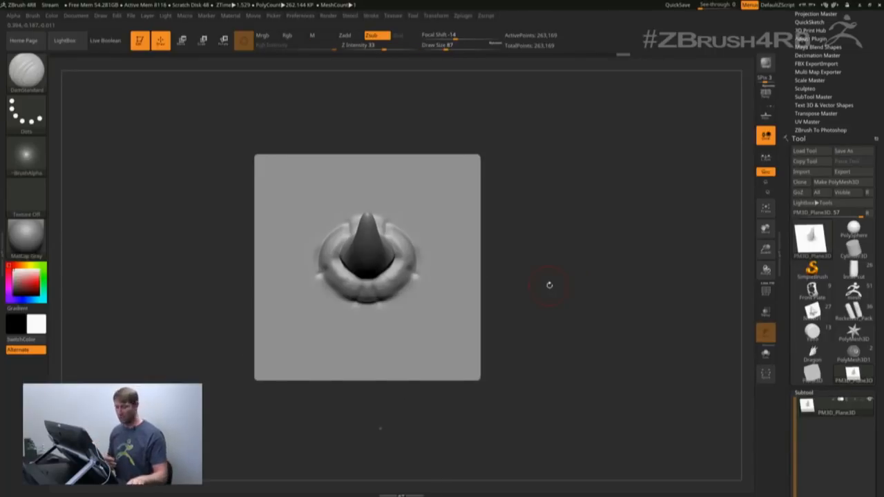
key(b)
click(357, 456)
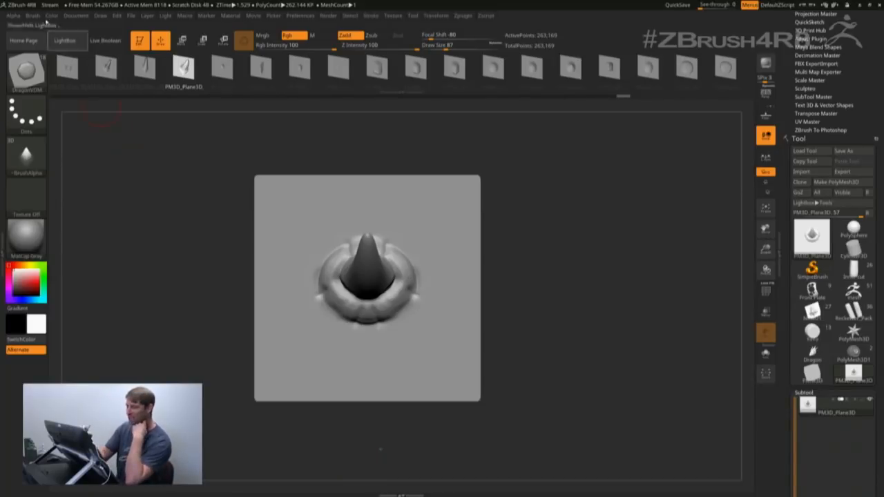
click(33, 15)
click(47, 232)
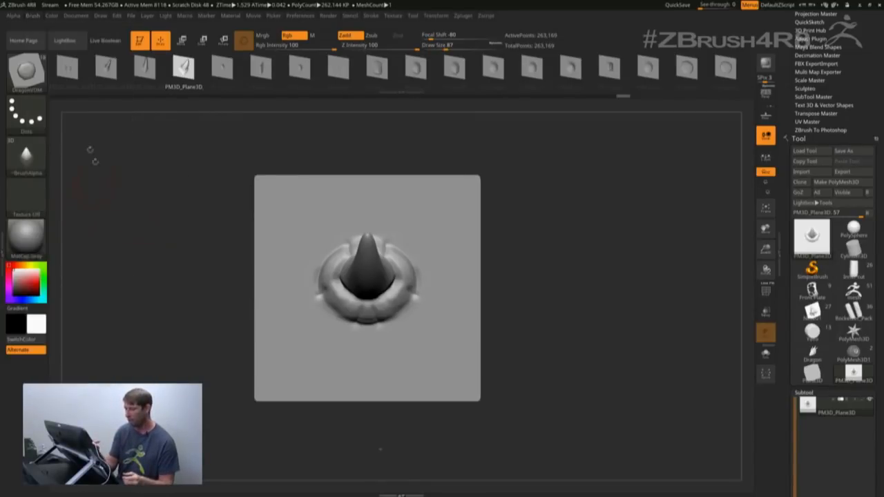
click(32, 18)
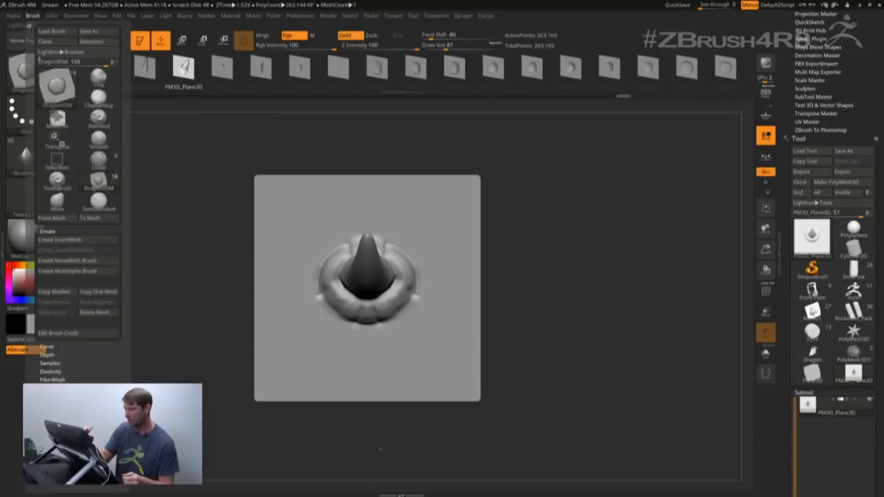
click(58, 219)
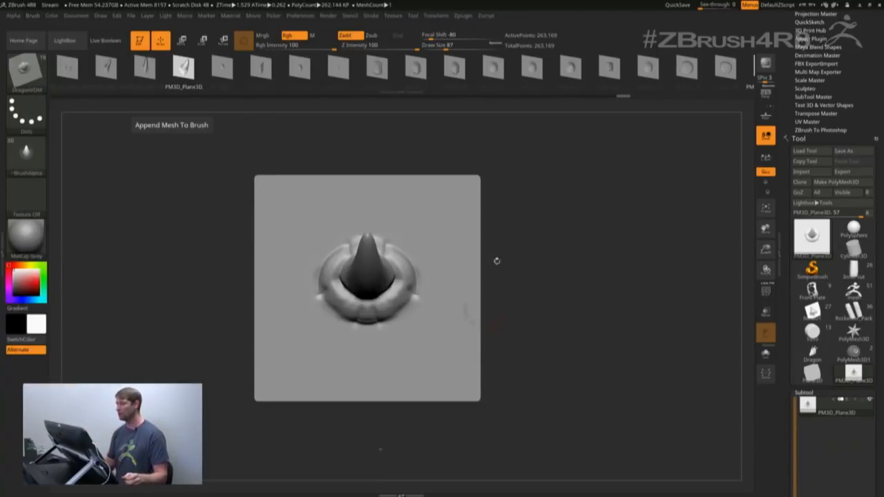
drag(648, 71, 580, 84)
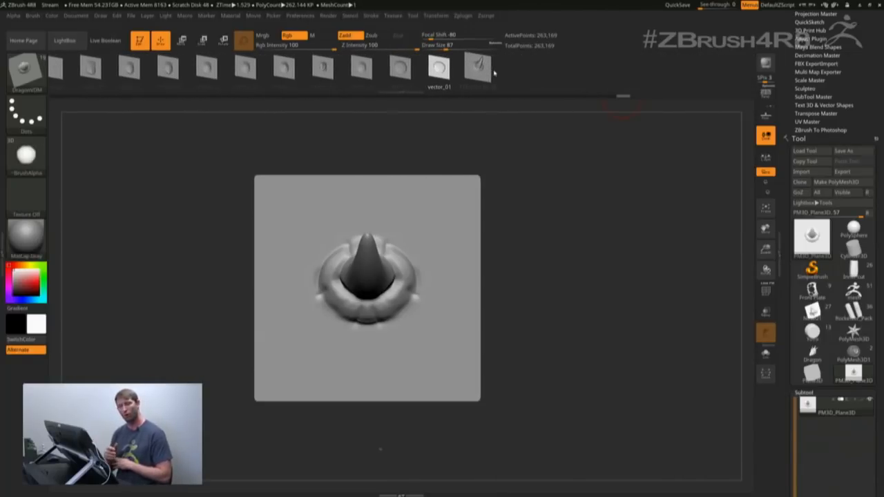
click(478, 67)
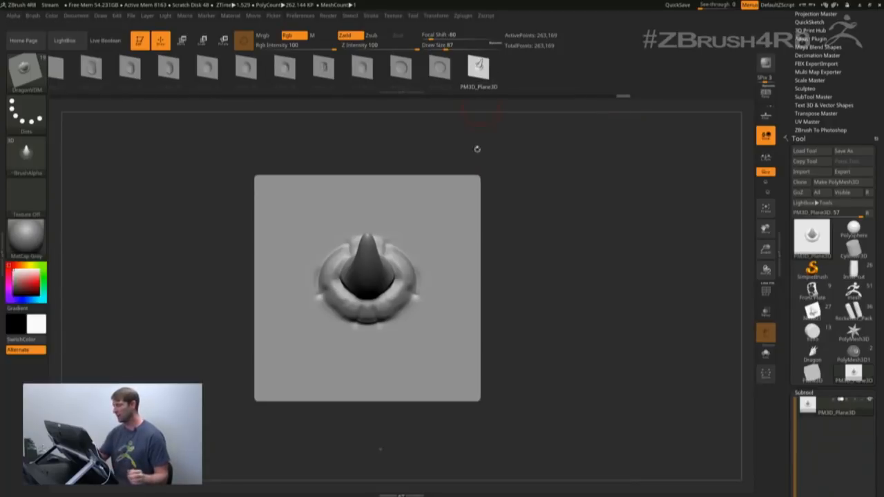
Step: Try the DragonVDM brush with a symmetrical stroke around the horn on the plane
mouse_move(443, 237)
mouse_down()
mouse_move(453, 283)
mouse_move(446, 359)
mouse_move(387, 379)
mouse_move(375, 373)
mouse_up()
drag(530, 376, 533, 368)
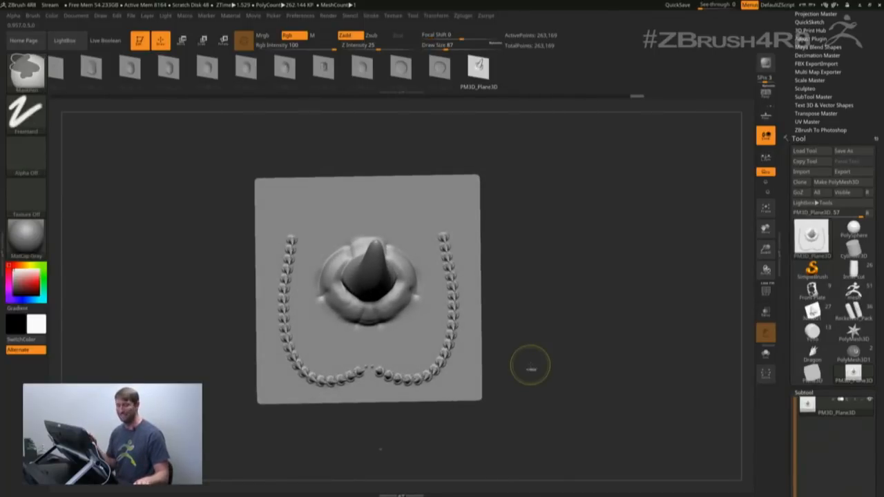
key(ctrl+z)
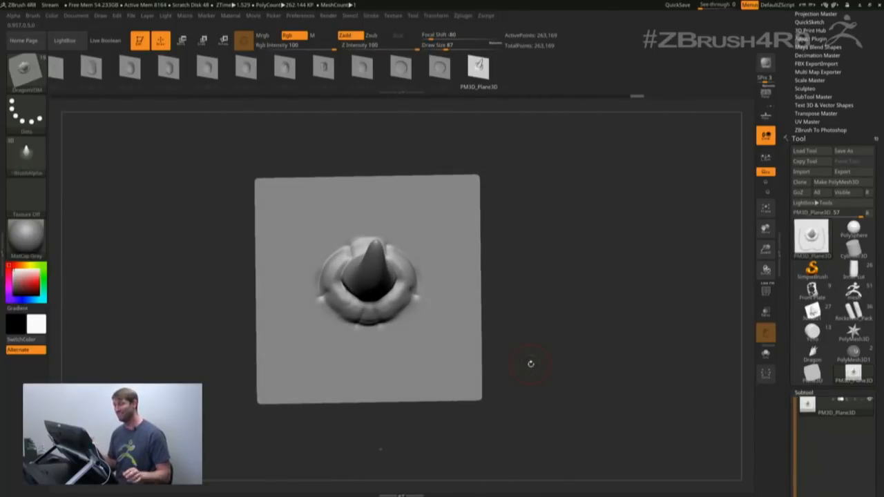
Step: Delete the PM3D_Plane3D entry from the DragonVDM brush
click(33, 15)
click(103, 312)
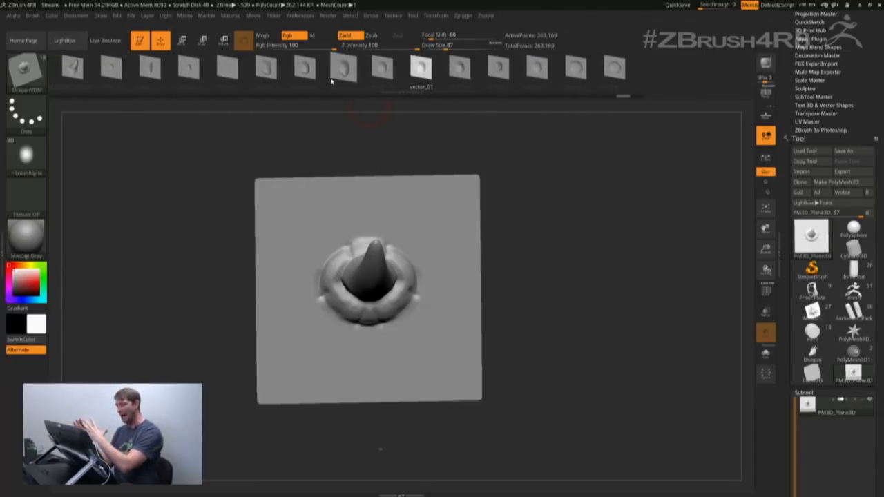
click(32, 15)
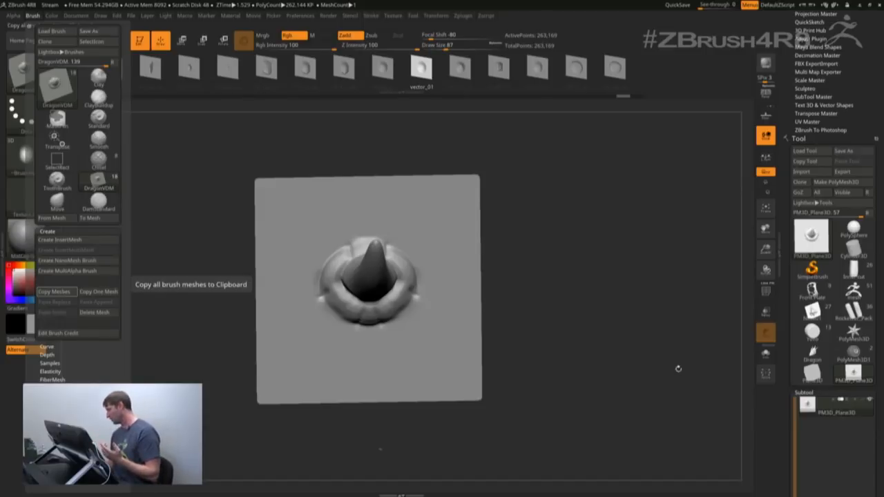
Step: Switch to the Nose01 tool and bring its subtool list into full view
click(812, 311)
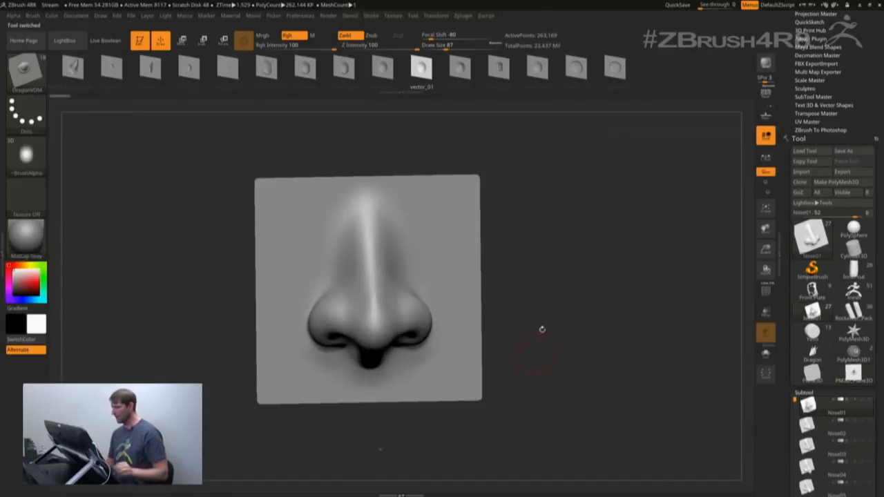
ctrl+right_drag(561, 344, 506, 324)
alt+right_drag(506, 323, 516, 356)
drag(786, 359, 777, 284)
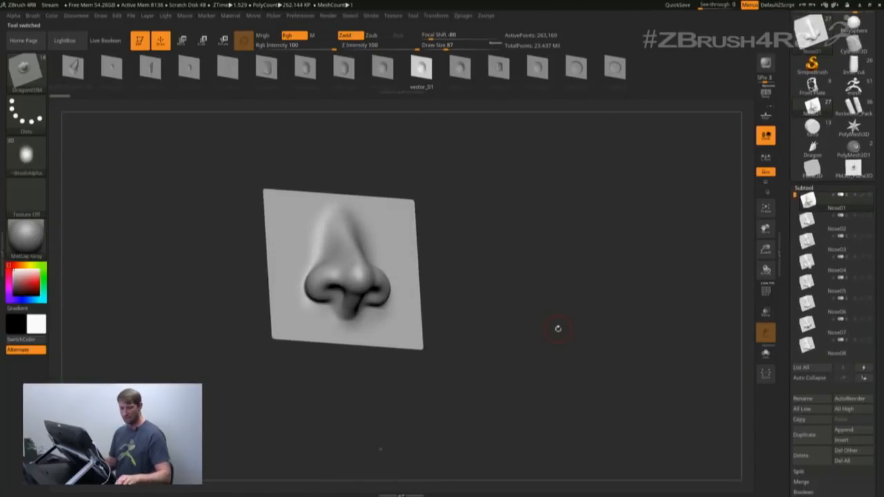
Step: Step through the nose, mouth, teeth, eye and ear subtools to examine each sculpt, and return to Nose10
key(Down)
key(Down)
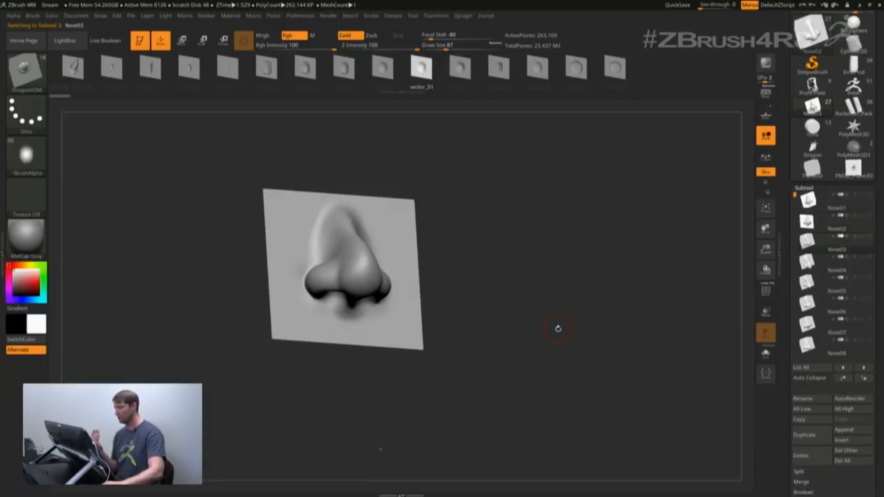
key(Down)
key(Down)
key(Down)
key(Down)
key(Down)
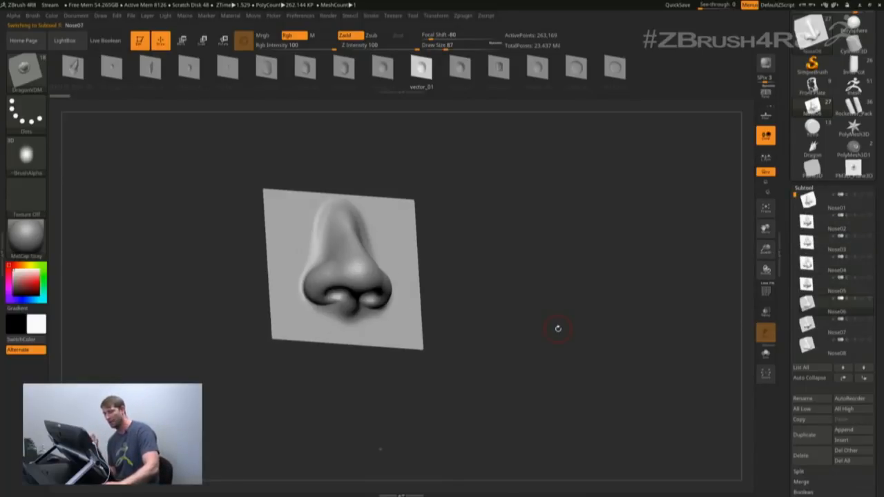
key(Down)
key(Down)
key(Down)
key(Down)
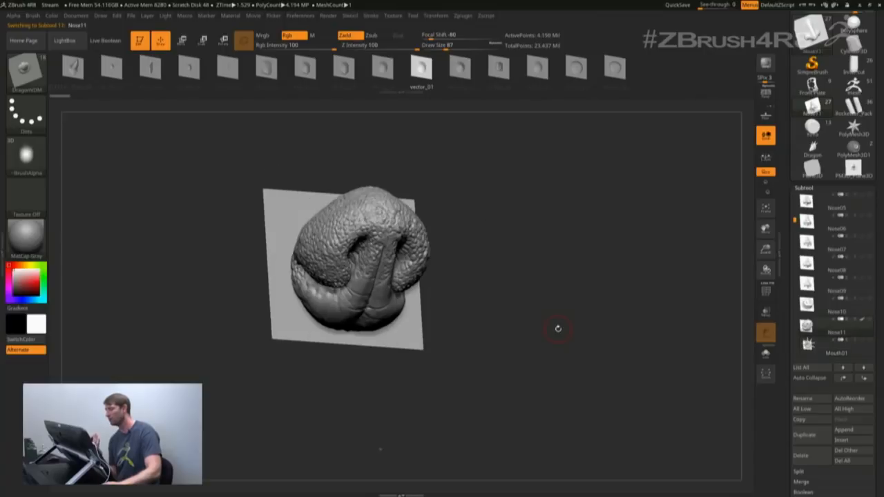
key(Down)
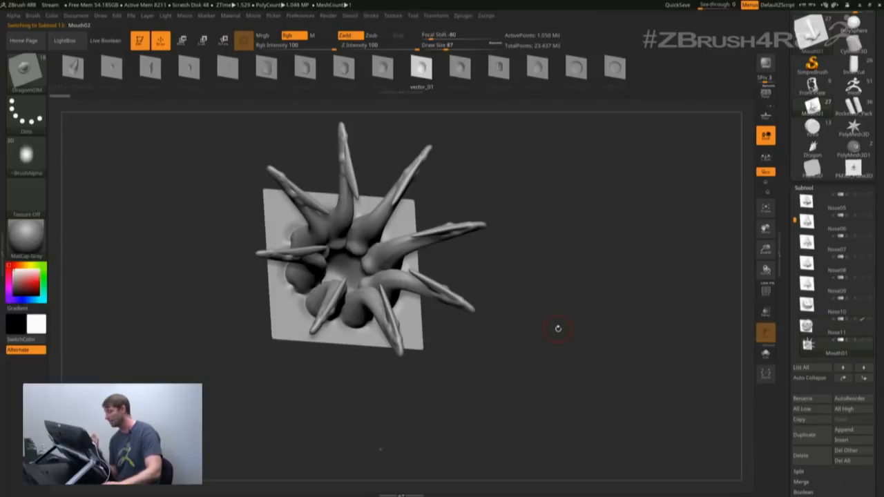
key(Down)
key(Down)
key(Down)
key(Down)
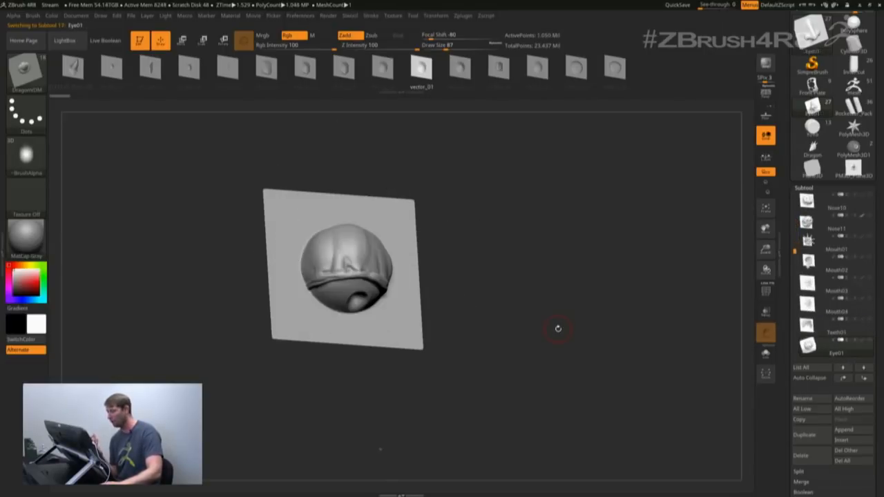
key(Down)
key(Down)
key(Down)
key(Down)
key(Up)
key(Up)
key(Up)
key(Up)
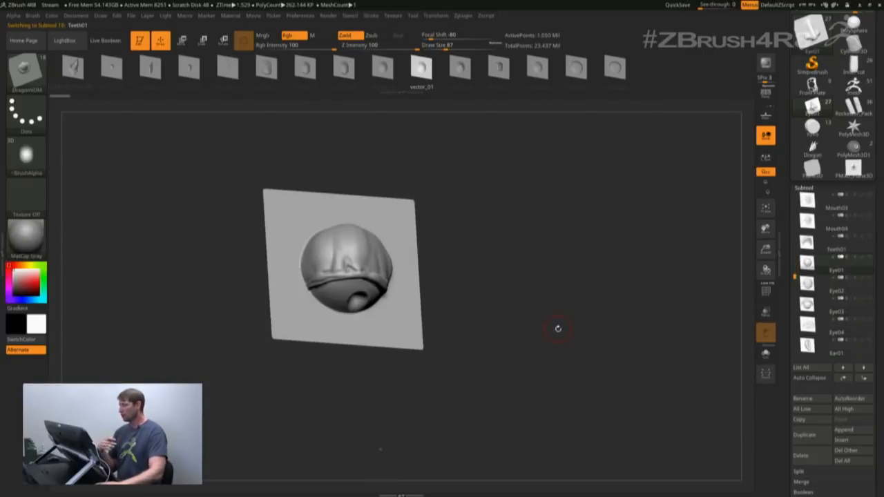
key(Up)
key(Up)
key(Up)
key(Up)
key(Up)
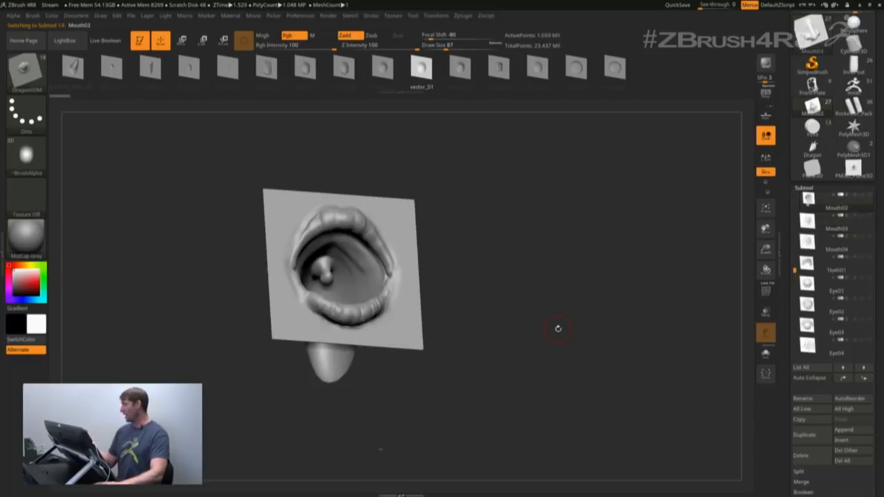
key(Up)
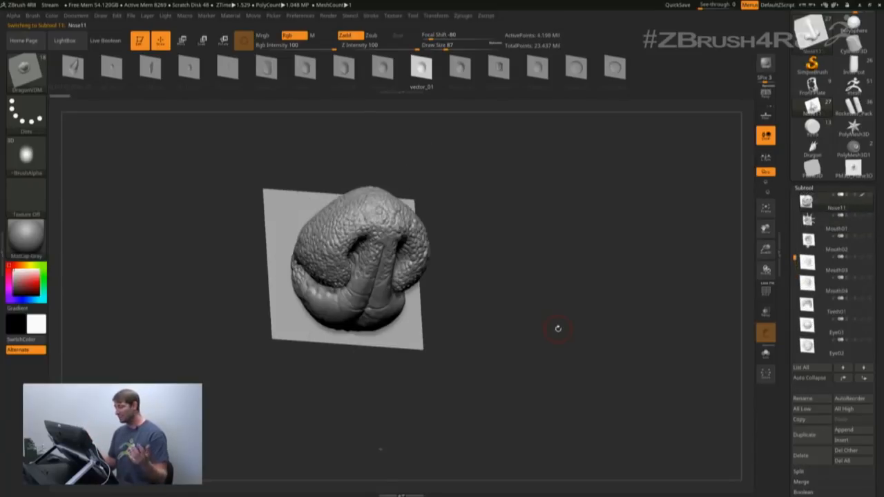
key(Up)
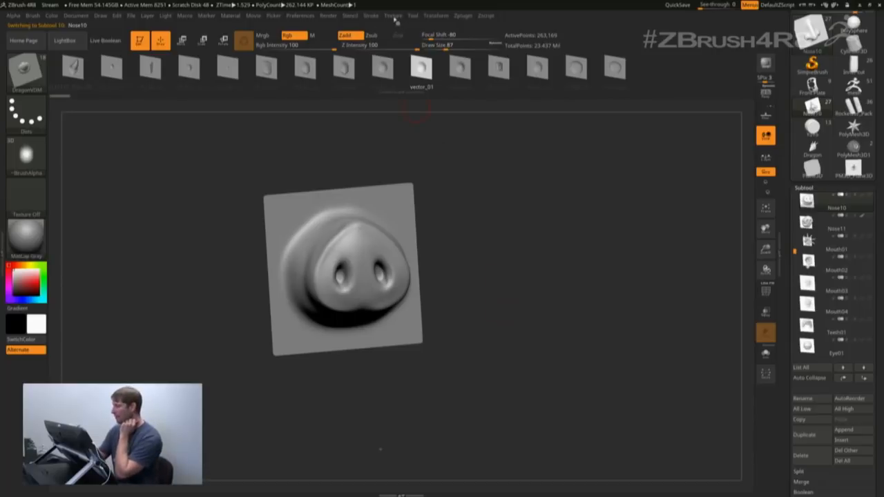
Step: Import DogNose.exr from the parent of the SVG folder as a texture
click(393, 15)
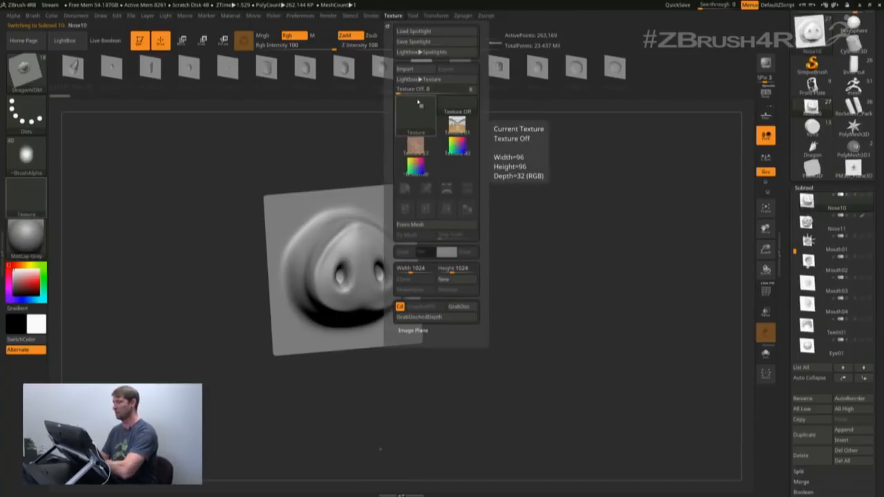
click(412, 69)
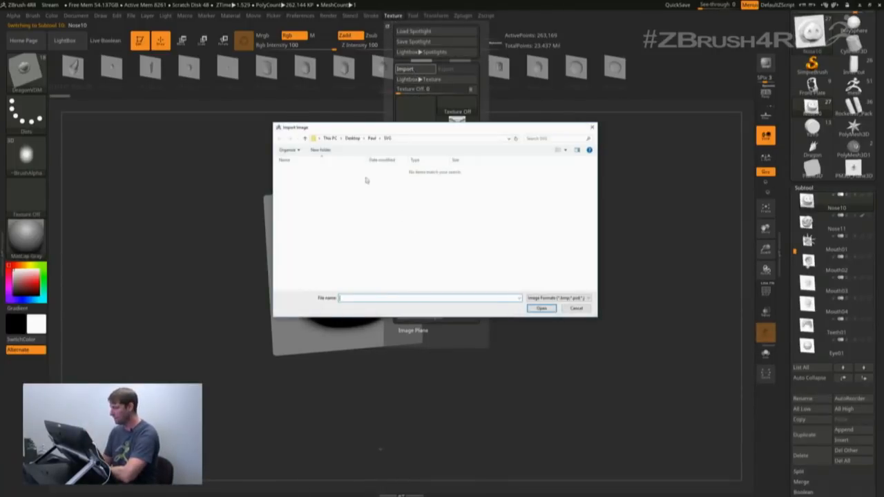
click(371, 139)
click(302, 206)
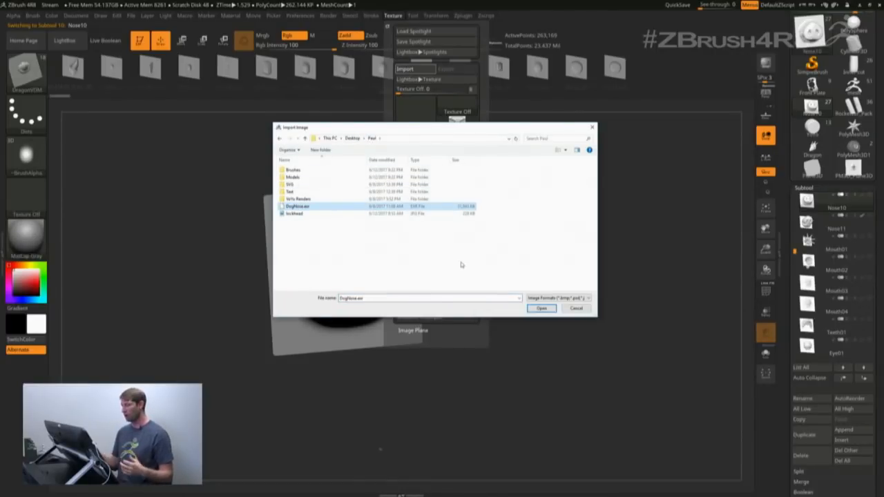
click(541, 308)
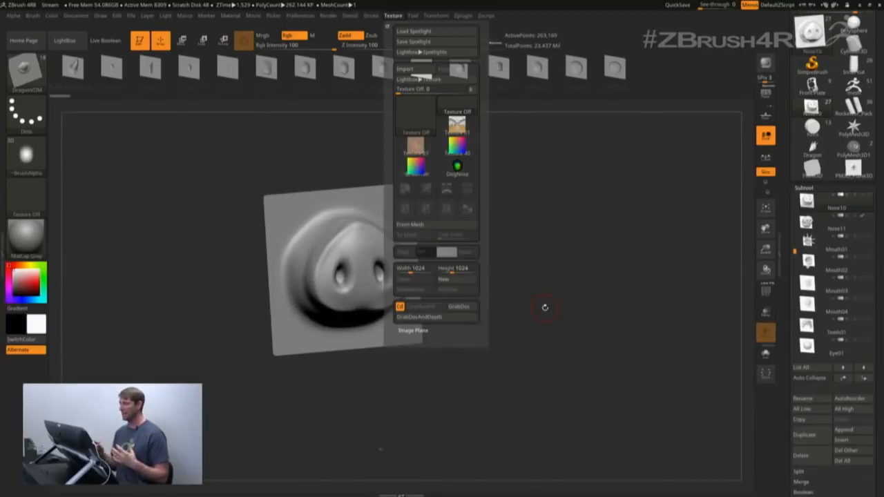
Step: Convert the DogNose vector displacement texture into a mesh
click(396, 17)
click(458, 168)
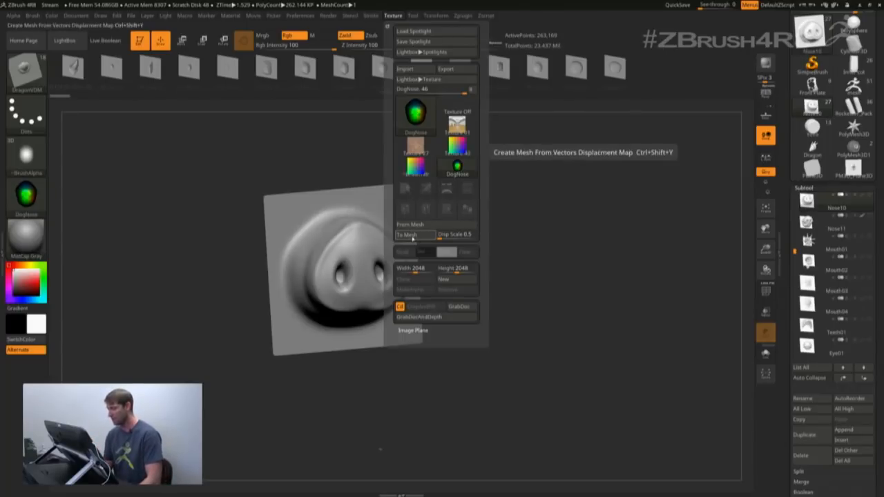
click(413, 236)
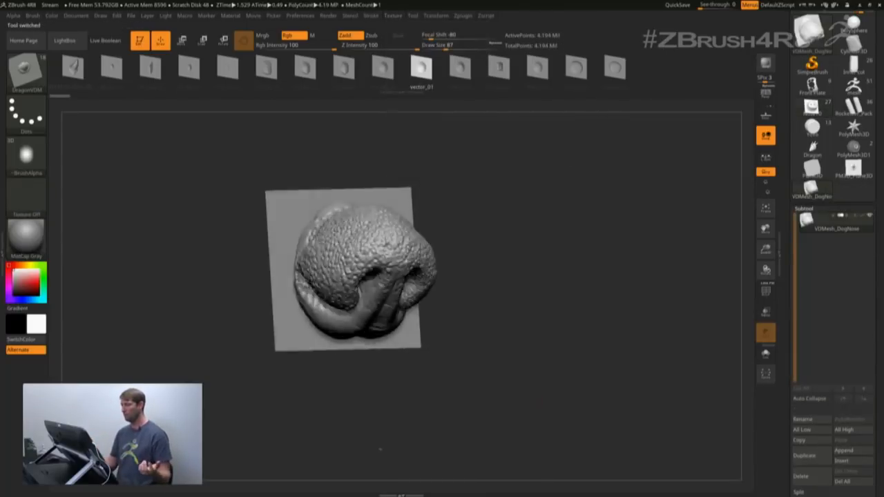
drag(511, 378, 523, 382)
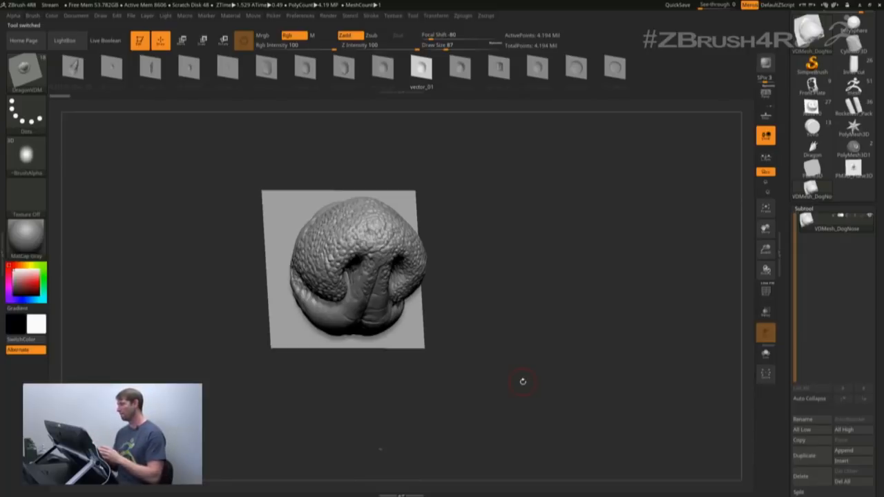
Step: Switch back to the nose tool at Nose10 and make all of its subtools visible
click(812, 107)
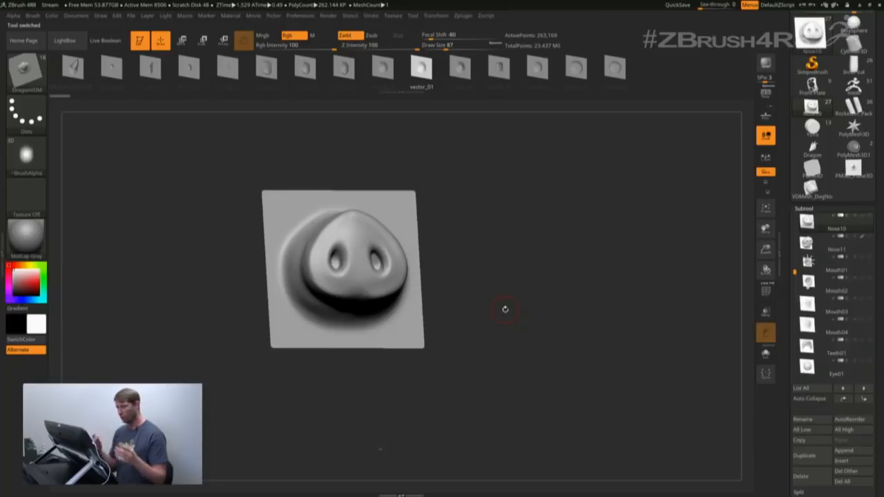
shift+drag(514, 300, 557, 335)
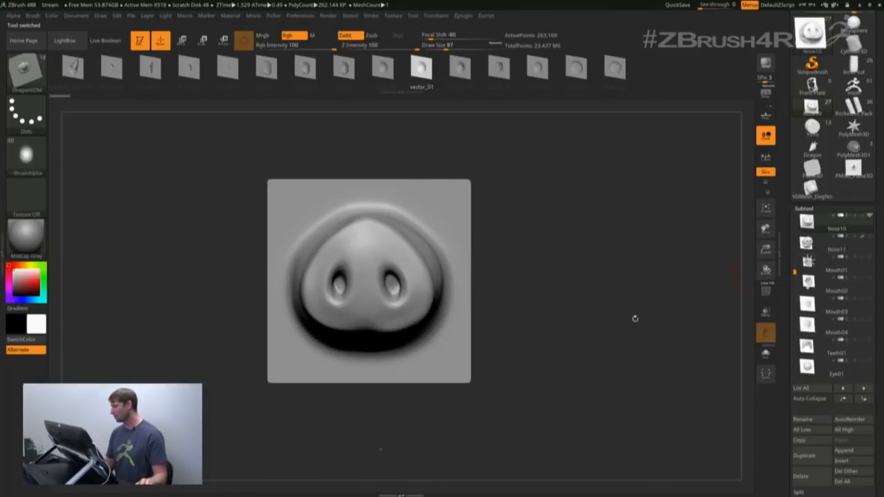
drag(543, 369, 569, 357)
key(shift)
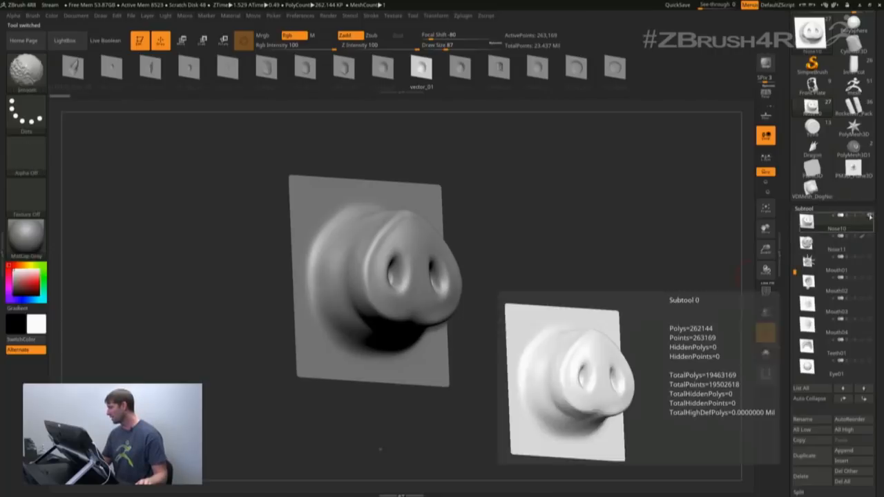
shift+click(871, 219)
ctrl+right_drag(587, 341, 543, 360)
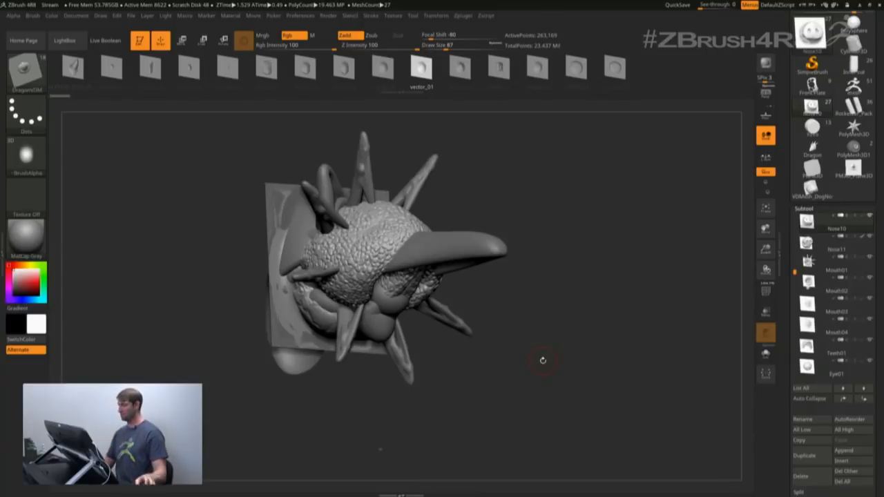
Step: Choose the ChiselCreature brush and create a MultiAlpha brush from the visible subtools as seen from the front
mouse_move(541, 326)
mouse_down()
mouse_move(527, 338)
mouse_move(547, 315)
mouse_up()
key(b)
key(c)
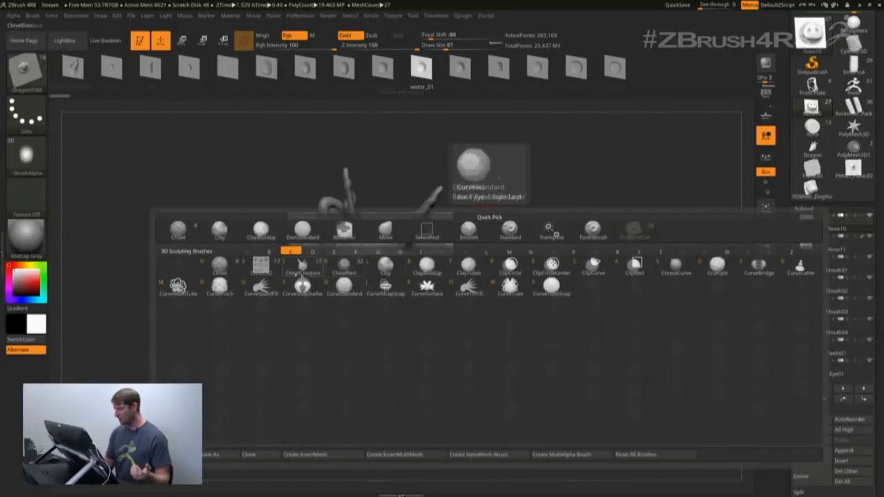
click(301, 268)
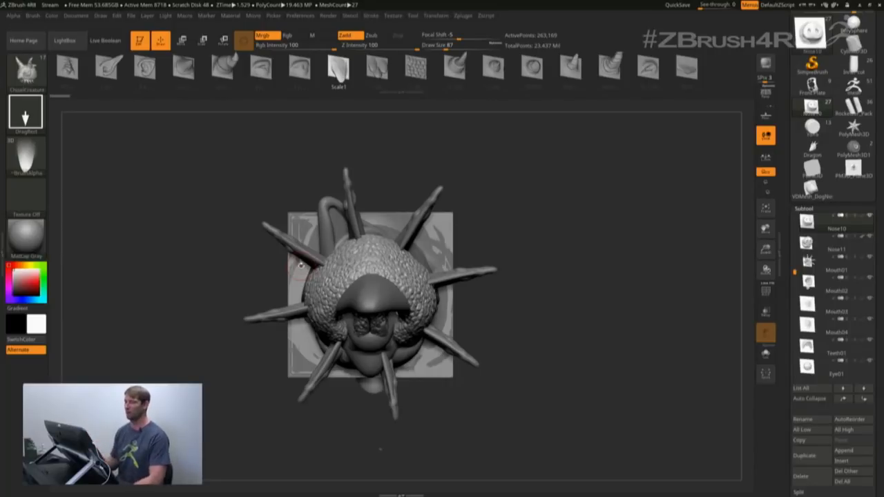
click(32, 16)
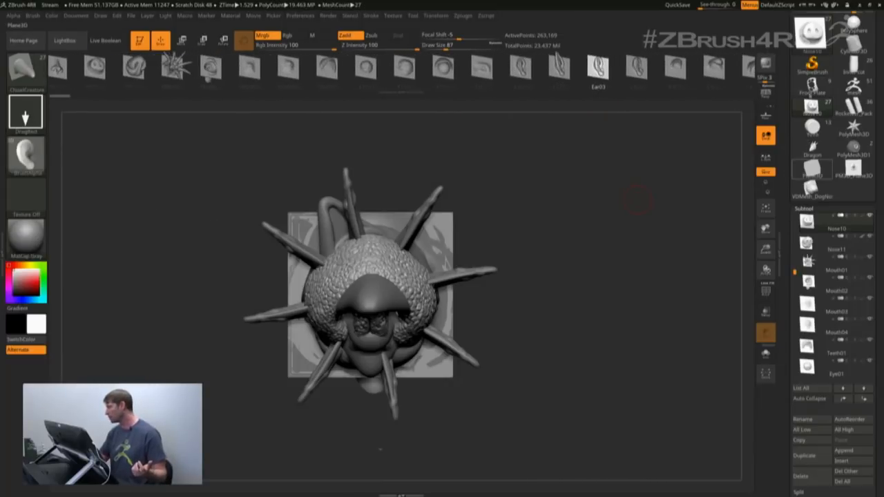
Step: Switch to the PolySphere, check its wireframe and subdivide it four times
click(854, 26)
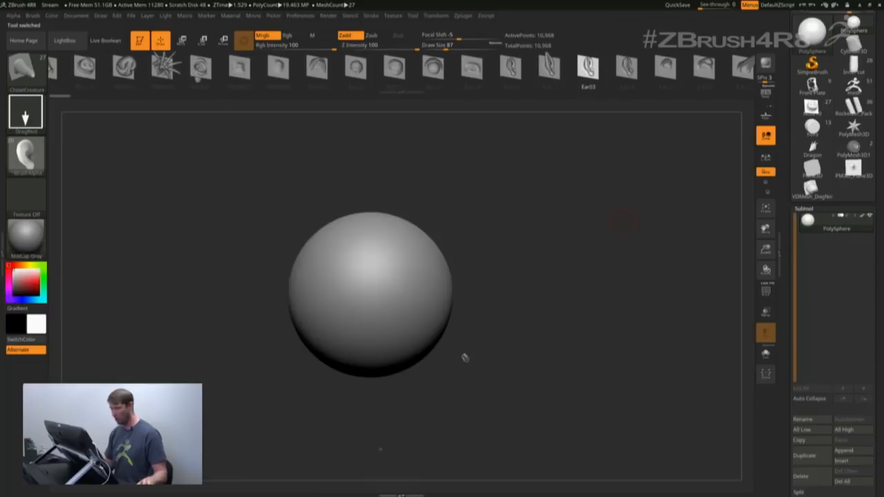
alt+drag(466, 365, 459, 349)
drag(784, 202, 783, 352)
key(shift+f)
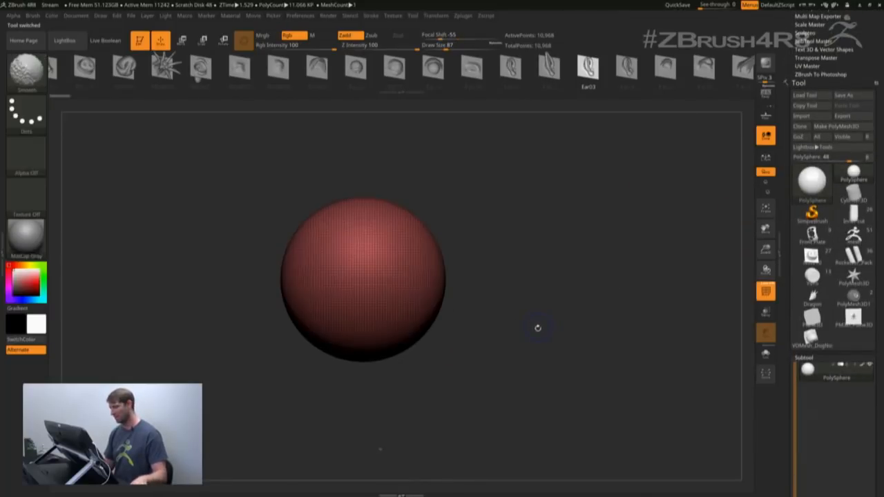
key(shift+f)
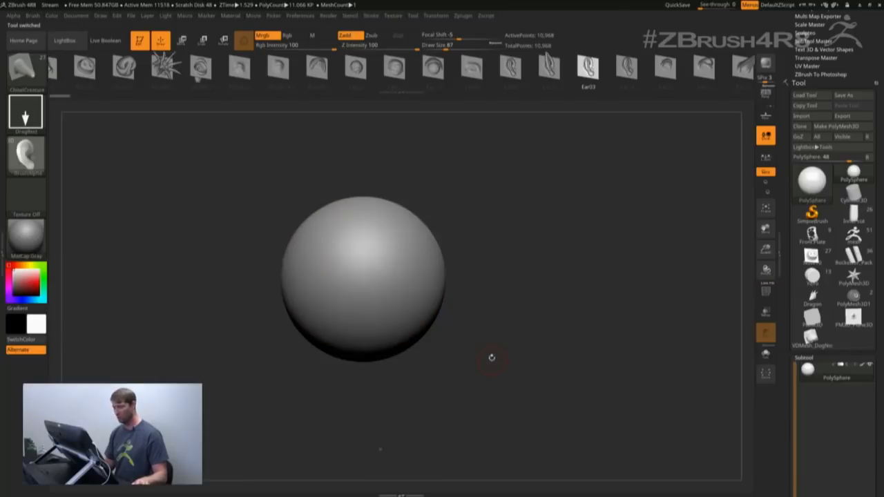
key(ctrl+d)
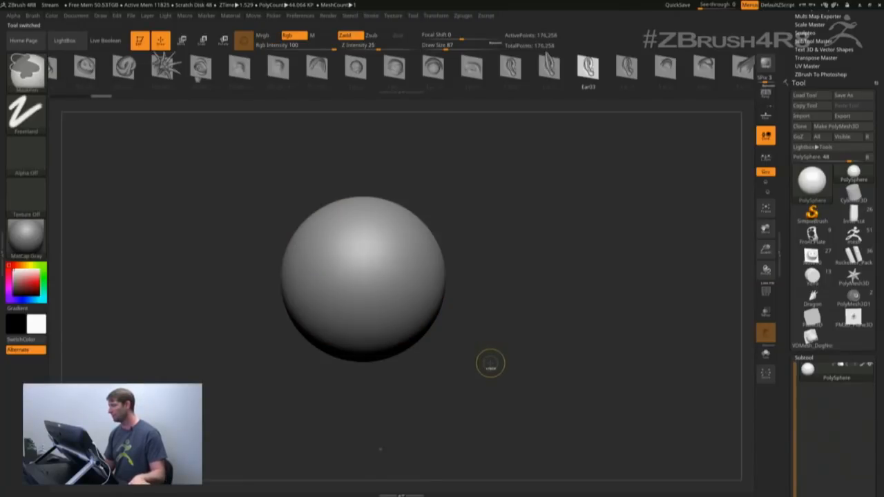
key(ctrl+d)
key(ctrl+d)
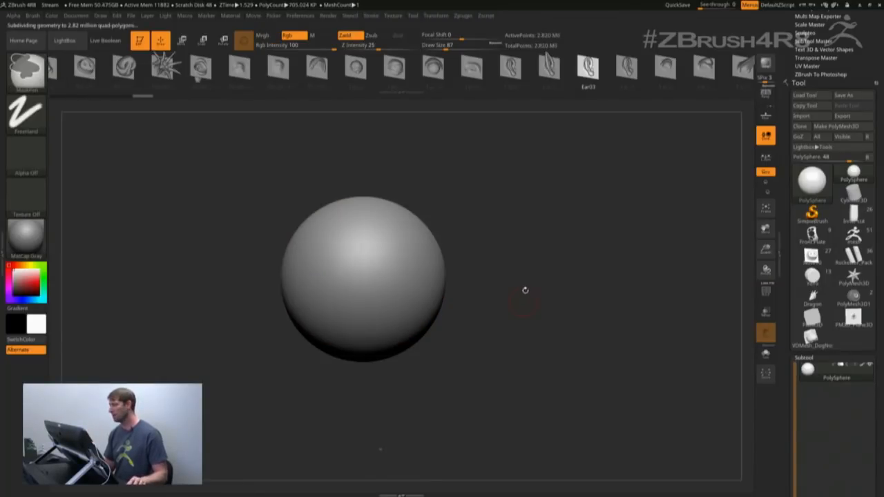
Step: Choose the Eye03 shape in the multi-alpha brush and set its Focal Shift to -100
click(434, 67)
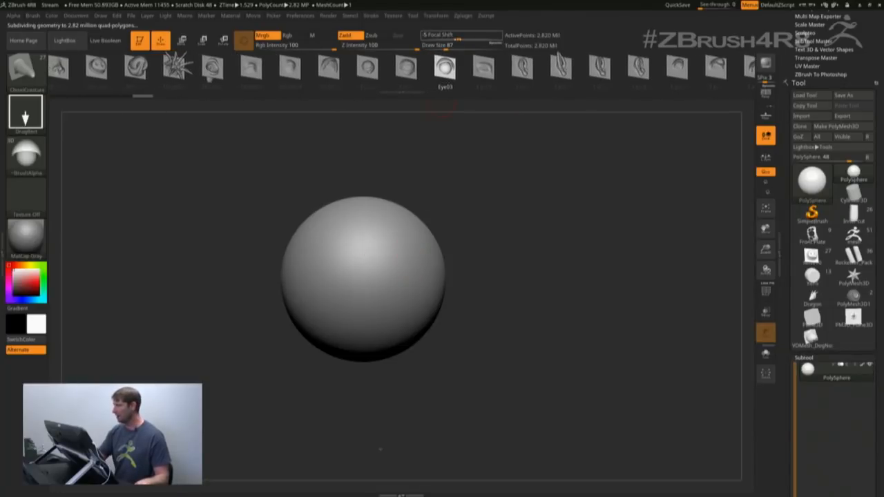
drag(457, 37, 418, 39)
Step: Try stamping the Eye03 and Teeth01 shapes on the sphere and undo the test stamps
mouse_move(410, 251)
mouse_down()
mouse_move(402, 314)
mouse_move(416, 333)
mouse_up()
click(333, 67)
drag(319, 255, 499, 363)
key(ctrl+z)
key(ctrl+z)
key(ctrl+z)
key(ctrl+z)
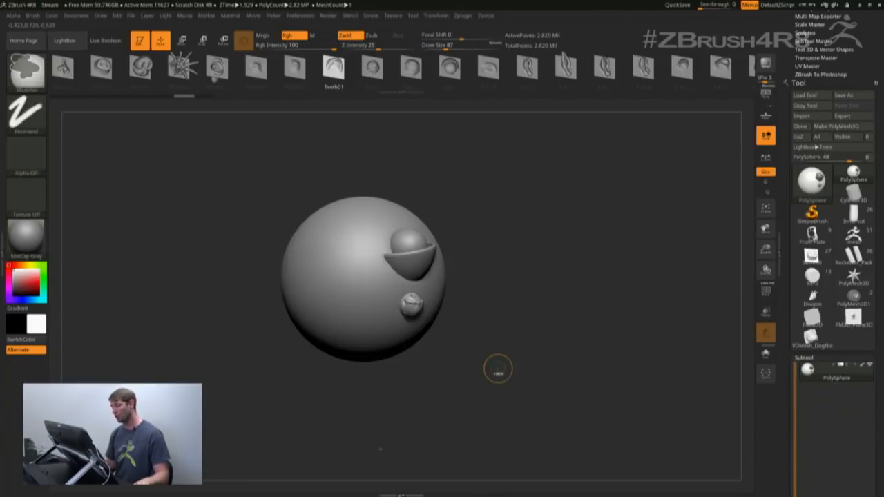
key(ctrl)
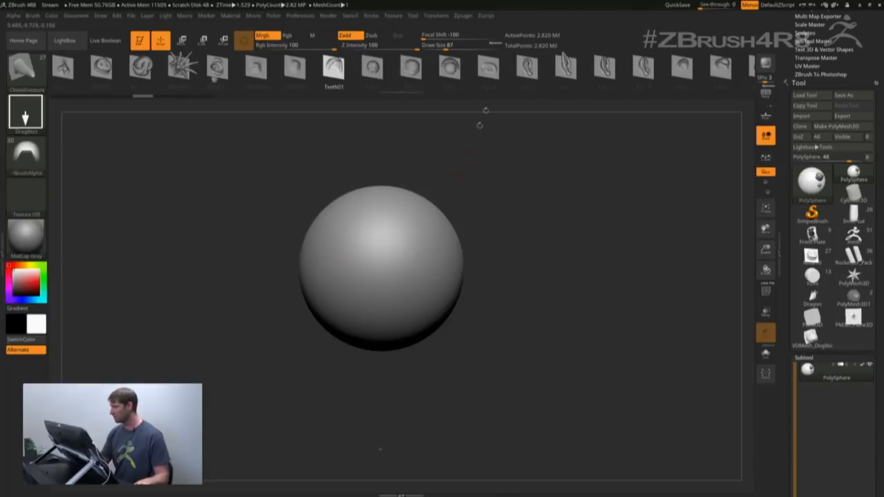
Step: Stamp a mirrored pair of Eye03 eyes on the front of the sphere and a Nose11 nose between and below them
click(450, 66)
drag(415, 253, 484, 293)
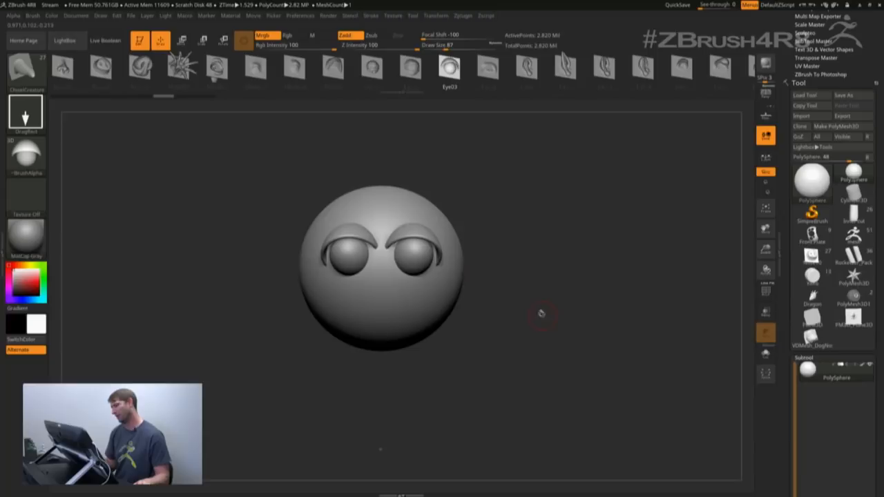
click(143, 66)
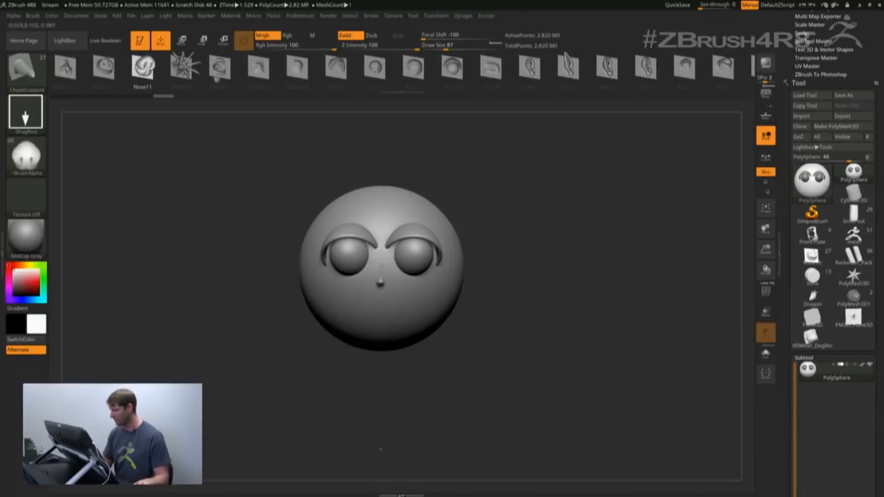
drag(387, 294, 523, 325)
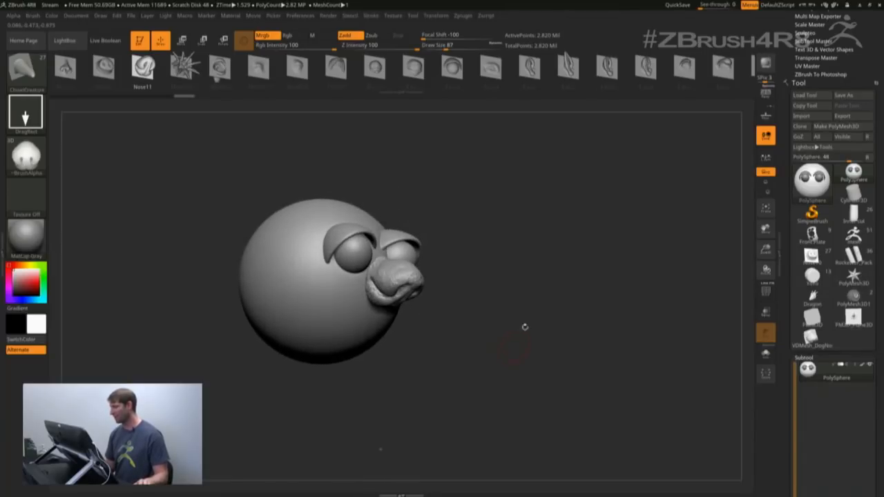
Step: Stamp mirrored Ear02 ears on both sides of the sphere head and frame the whole head
click(567, 66)
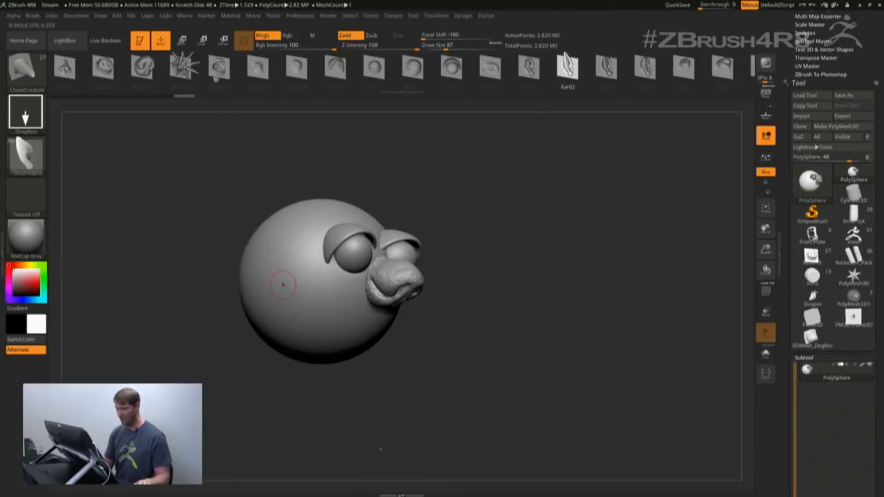
mouse_move(281, 280)
mouse_down()
mouse_move(499, 375)
mouse_move(478, 396)
mouse_up()
key(f)
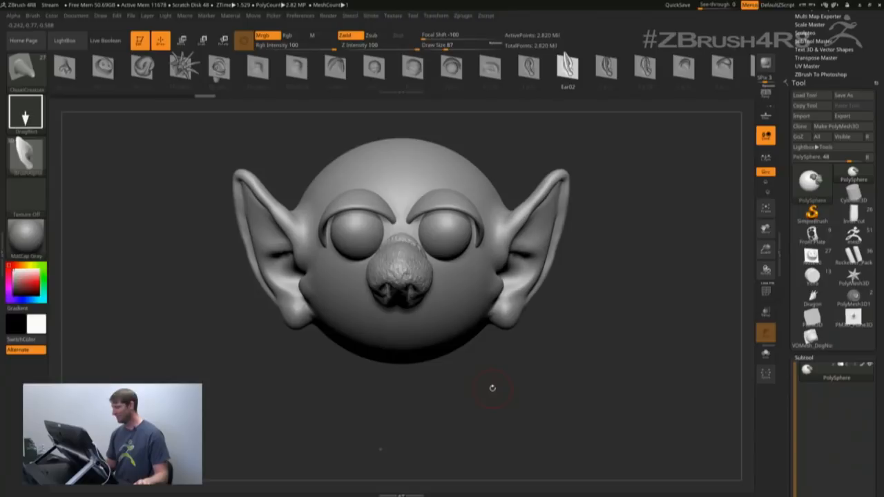
Step: Isolate the nose area of the mesh and turn on Double in the Display Properties
alt+drag(594, 321, 364, 221)
drag(528, 366, 505, 392)
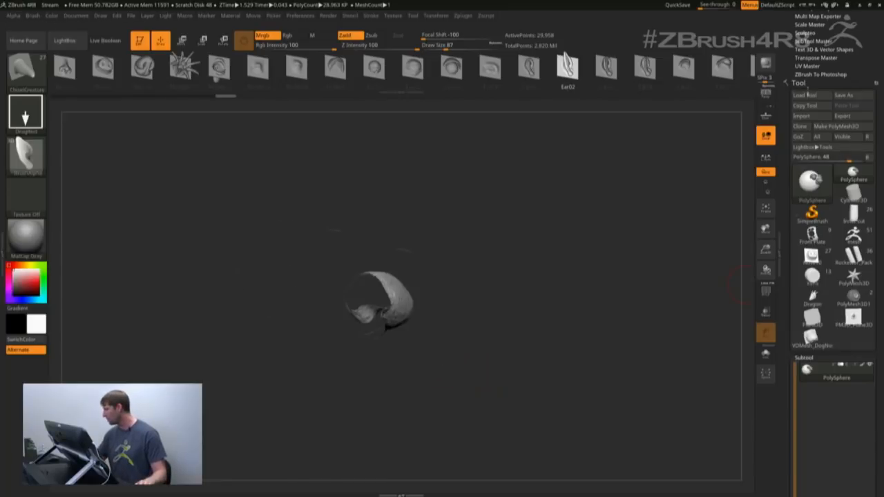
drag(785, 147, 787, 28)
drag(810, 442, 812, 276)
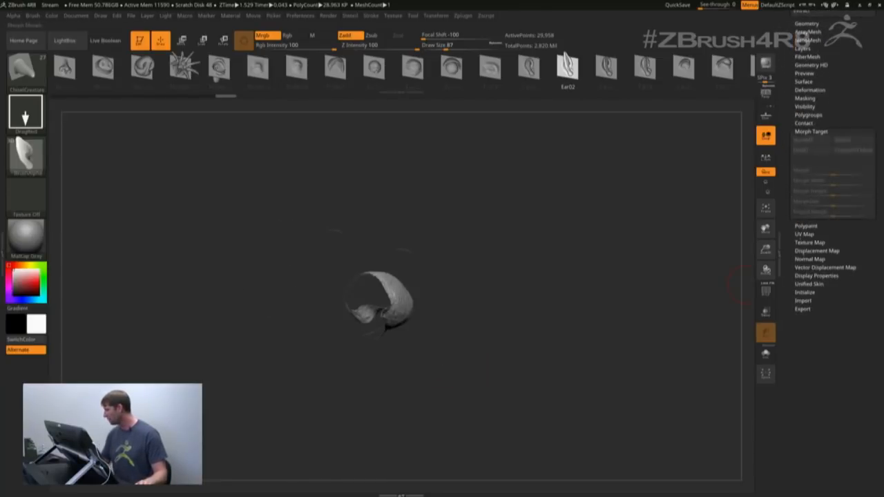
shift+click(811, 276)
click(814, 304)
Step: Inspect the inside of the isolated nose and restore the visibility of the full head
mouse_move(539, 374)
mouse_down()
mouse_move(490, 391)
mouse_move(491, 376)
mouse_up()
ctrl+right_drag(336, 257, 338, 304)
ctrl+right_drag(518, 372, 513, 315)
mouse_move(487, 345)
mouse_down()
mouse_move(436, 338)
mouse_move(422, 348)
mouse_move(465, 351)
mouse_up()
ctrl+shift+click(541, 345)
mouse_move(561, 346)
mouse_down()
mouse_move(518, 353)
mouse_move(532, 331)
mouse_move(558, 355)
mouse_move(598, 347)
mouse_up()
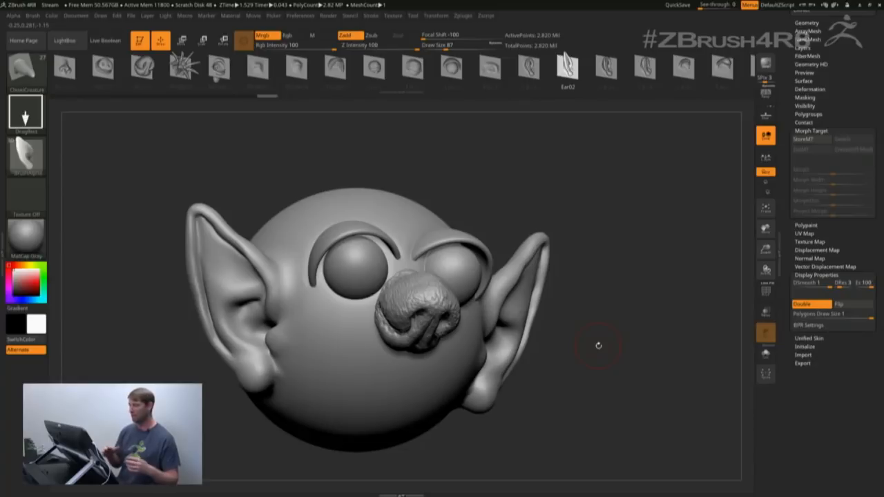
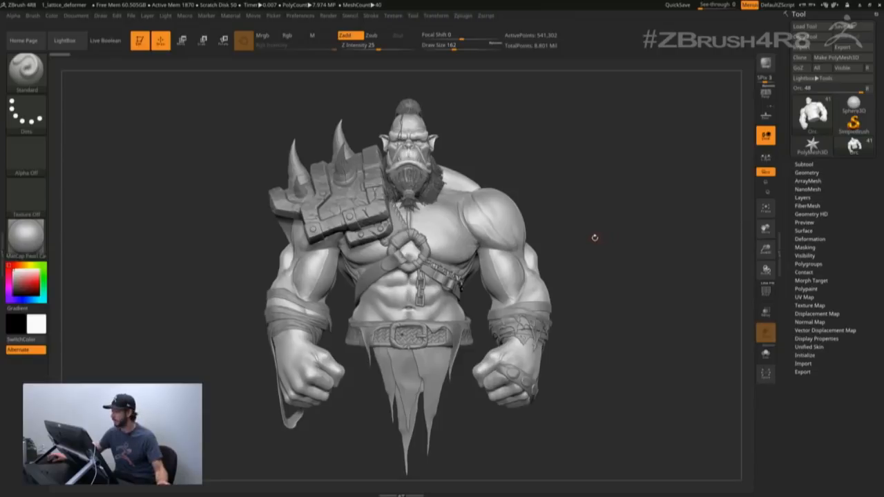
Step: Apply the Deformer to the Orc body, inspect its lattice cage from several angles and return to Draw mode
key(w)
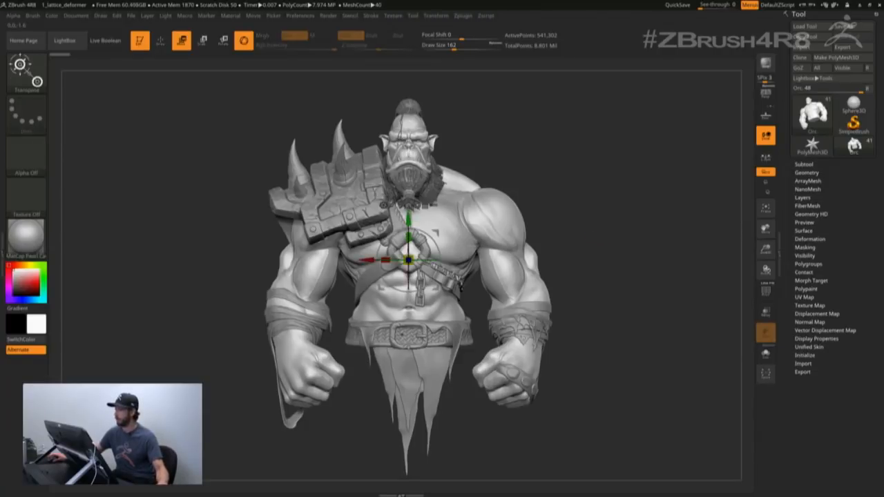
click(435, 233)
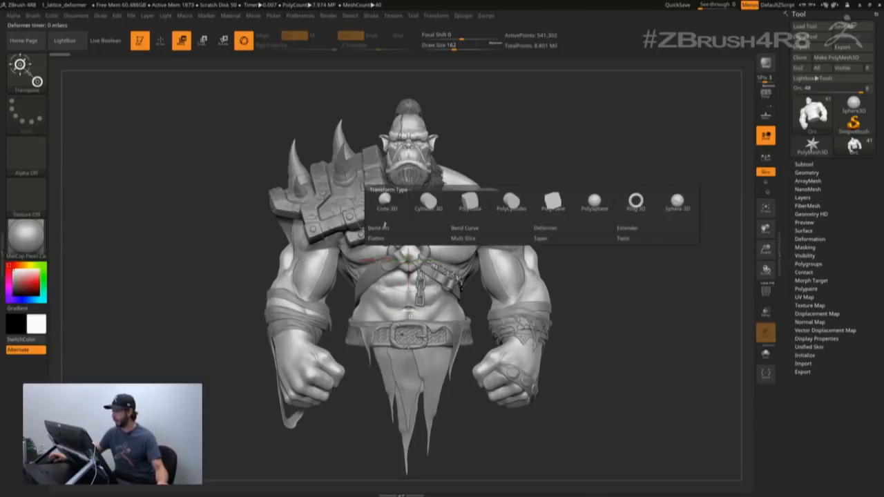
click(552, 229)
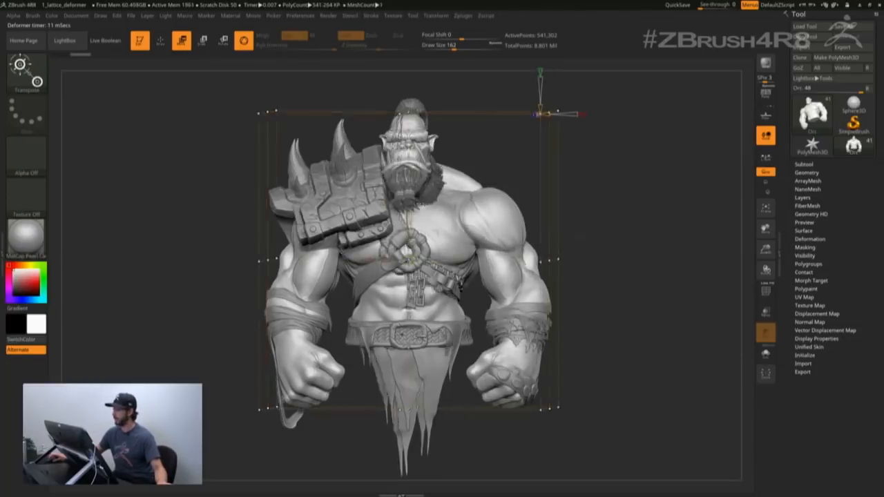
alt+right_drag(611, 247, 600, 262)
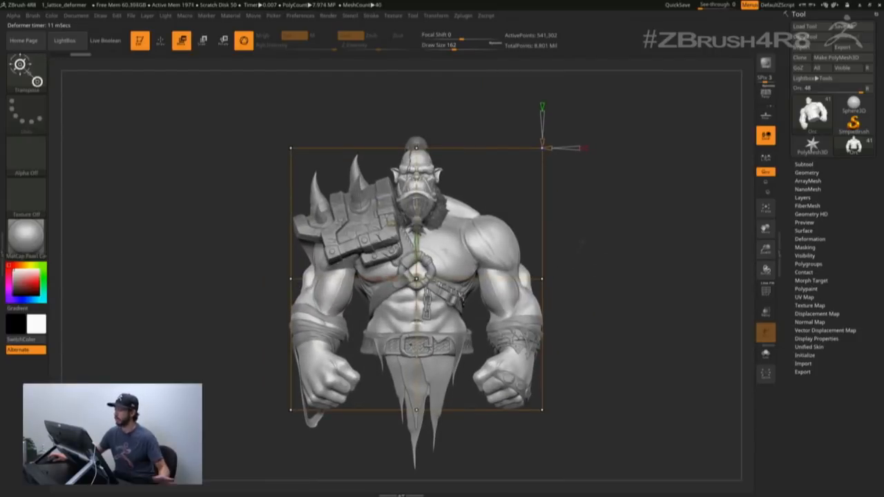
right_drag(612, 239, 634, 248)
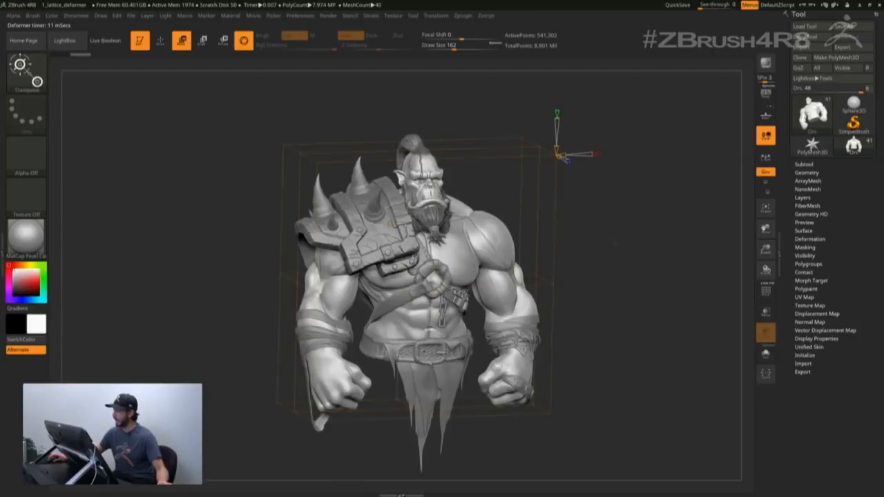
shift+right_drag(614, 240, 595, 220)
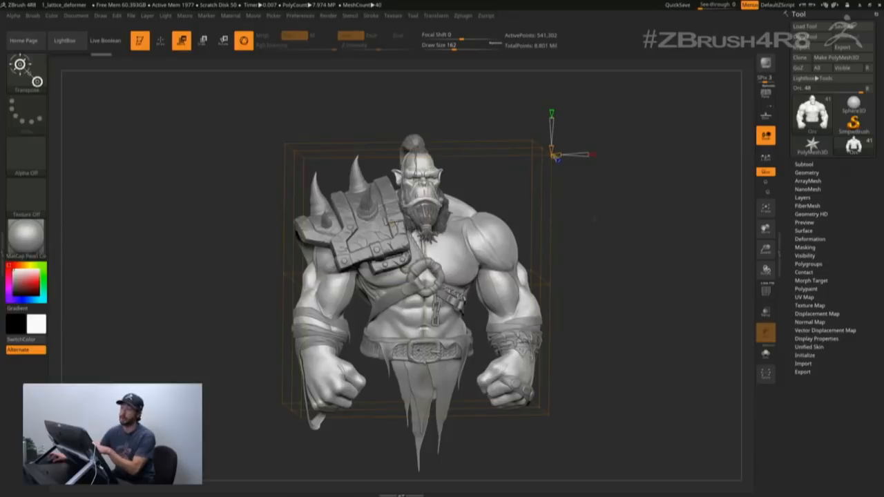
key(q)
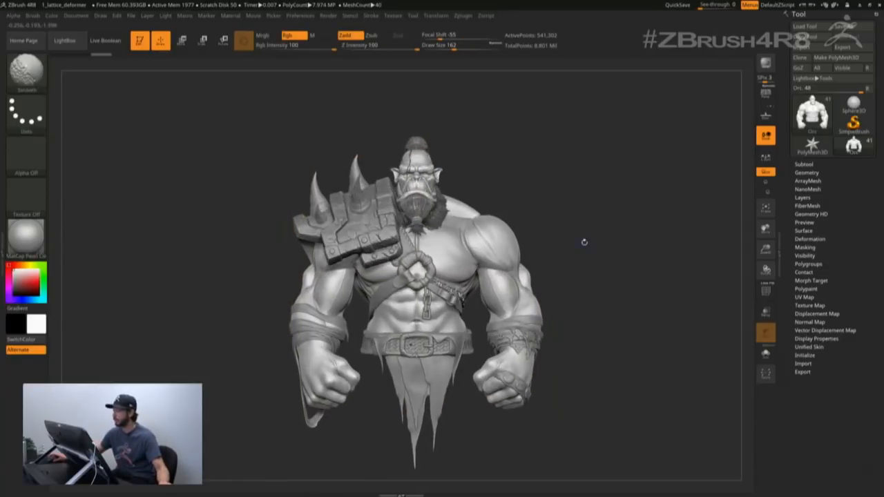
Step: Expand the Deformation options, delete the Deformer from the Orc and frame the model with the gizmo active
click(810, 239)
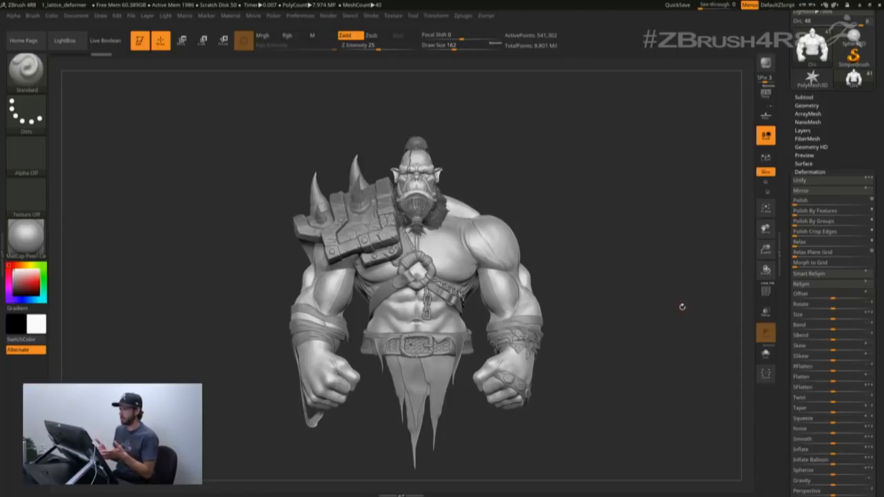
key(w)
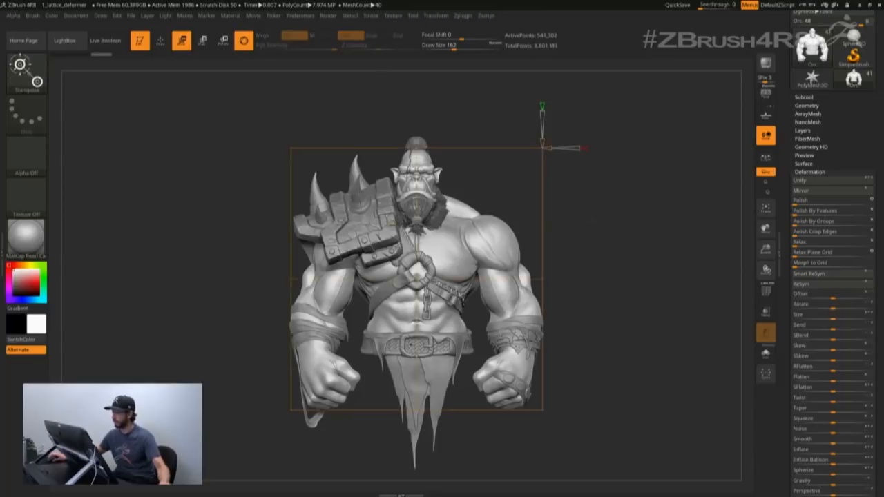
click(391, 223)
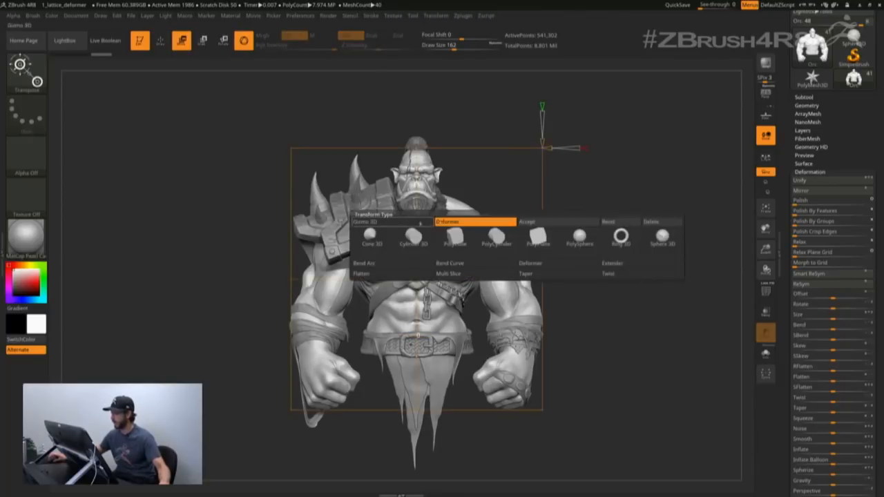
click(656, 222)
mouse_move(584, 226)
mouse_down()
mouse_move(588, 245)
mouse_move(568, 233)
mouse_move(587, 224)
mouse_up()
key(f)
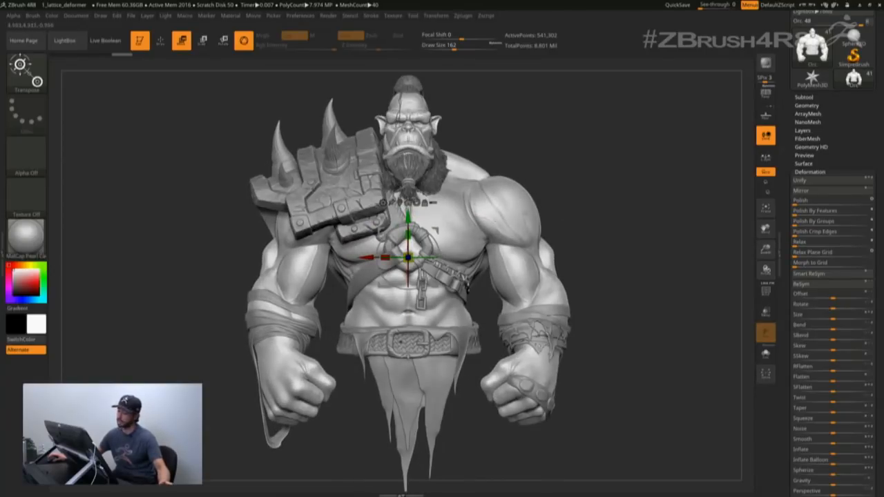
Step: Snap the gizmo to the Orc's shoulder and upper arm, and apply a Deformer that follows its tilted orientation
click(512, 210)
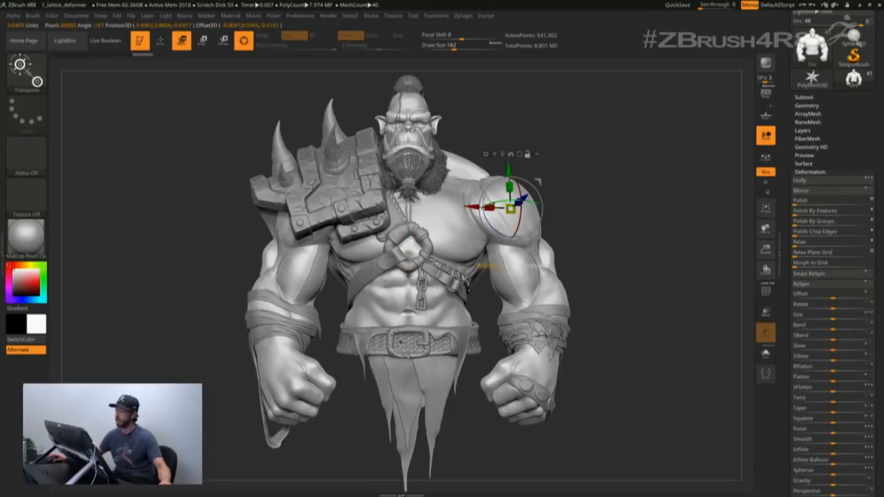
click(509, 257)
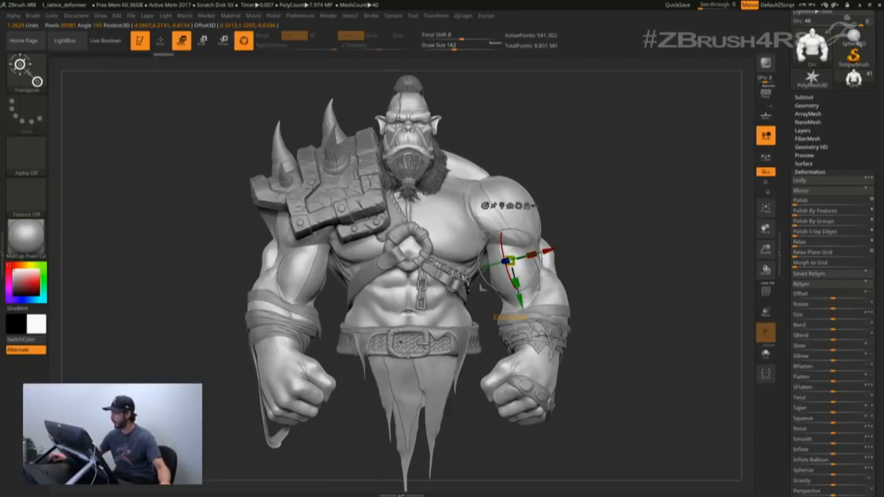
click(485, 205)
click(573, 199)
drag(622, 274, 608, 267)
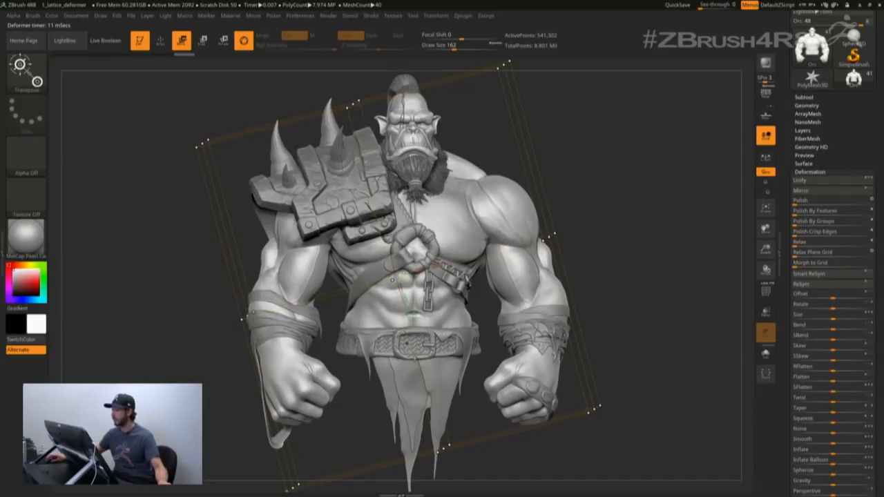
Step: Delete the tilted Deformer and return the gizmo to the mesh centre with its default orientation
click(378, 221)
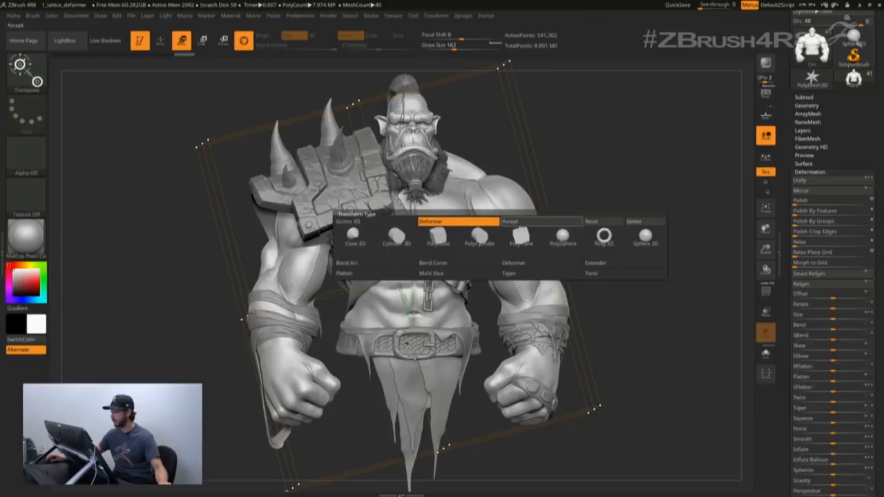
click(616, 223)
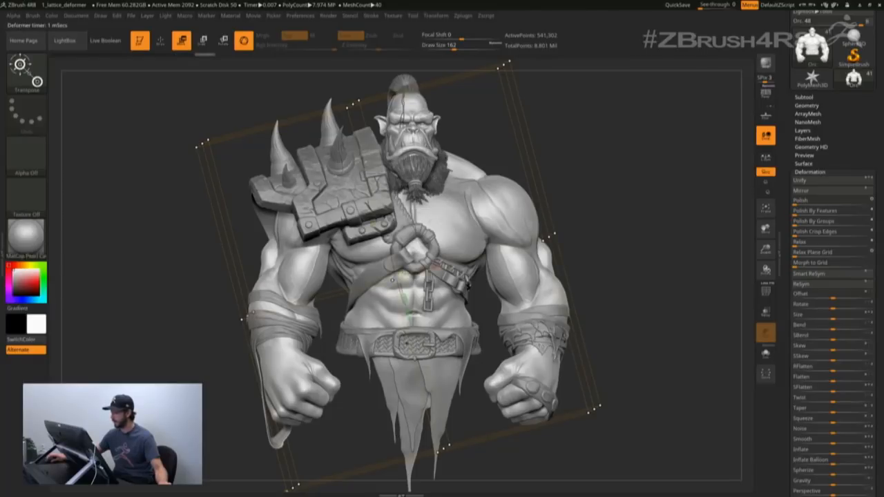
click(375, 221)
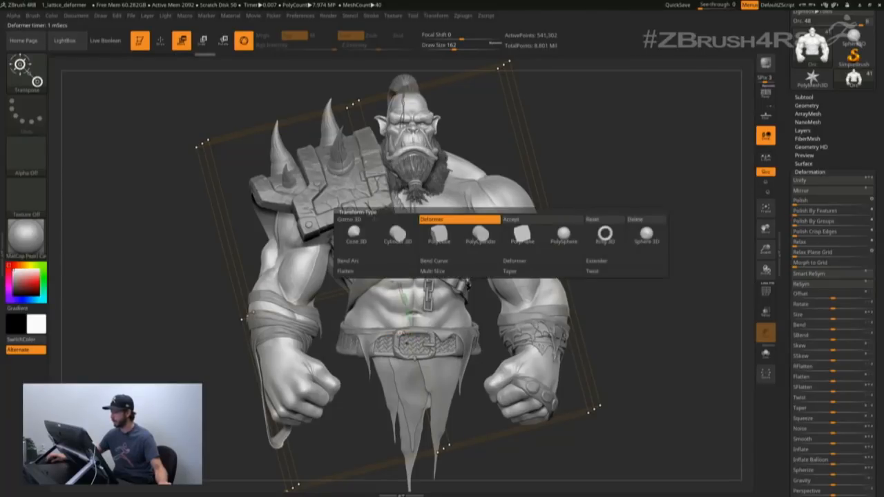
click(636, 221)
drag(635, 276, 618, 278)
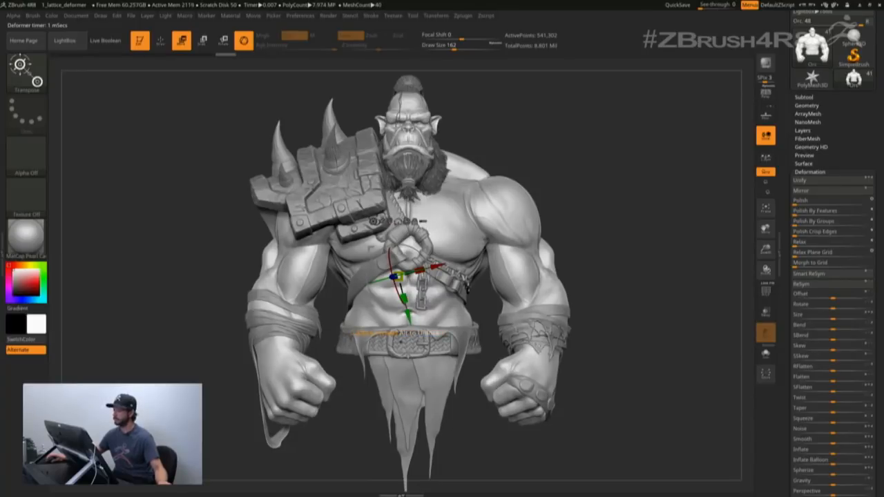
click(391, 222)
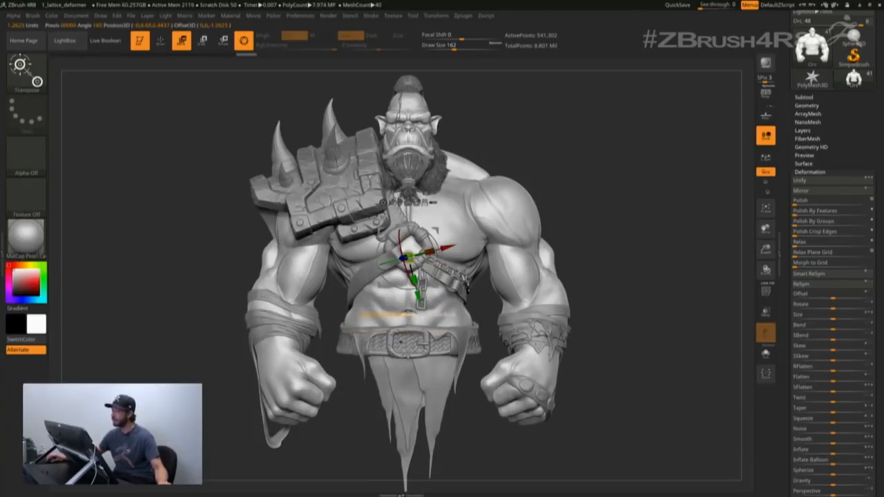
click(416, 202)
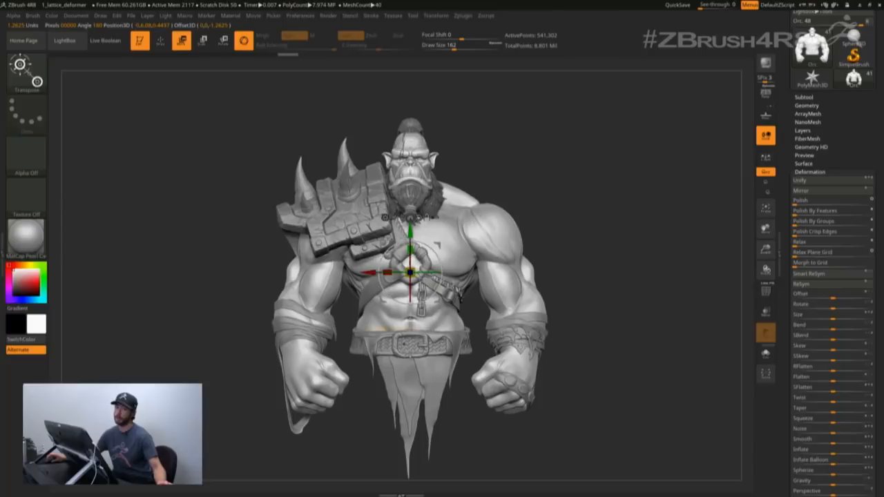
Step: Collapse the Deformation options, expand the Subtool list and apply the Deformer to the Orc
alt+drag(537, 225, 531, 240)
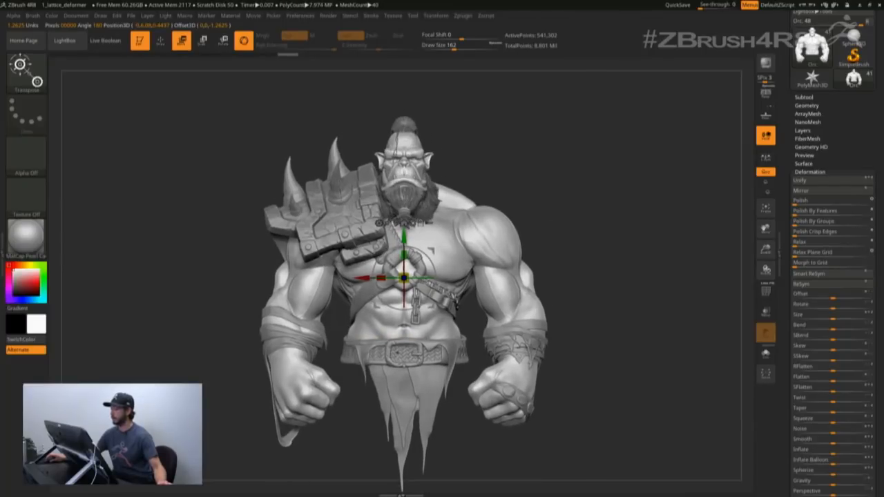
click(819, 171)
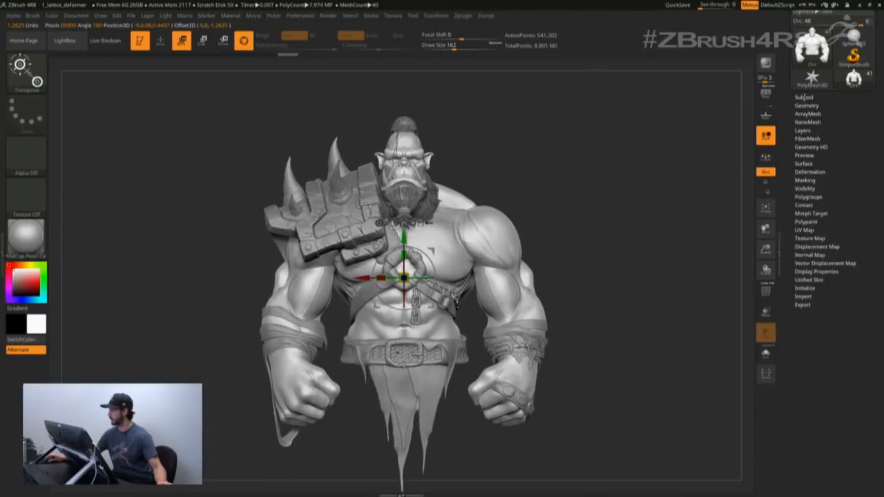
click(805, 98)
click(379, 223)
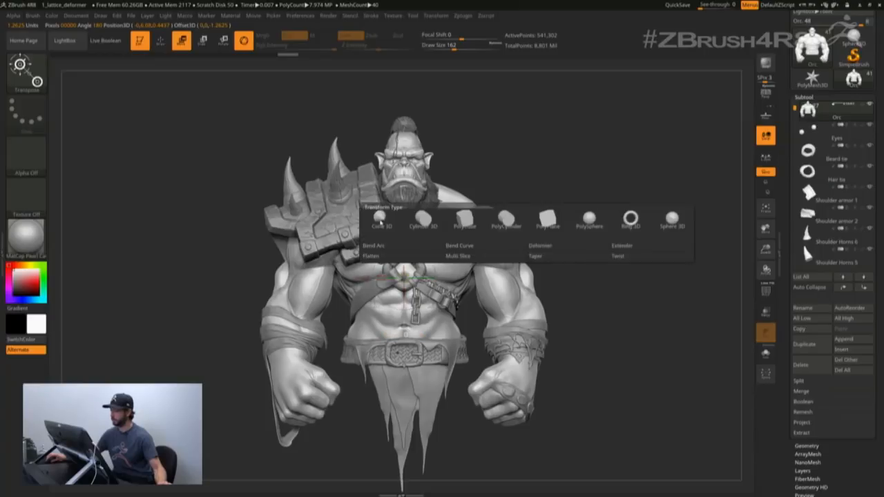
click(468, 245)
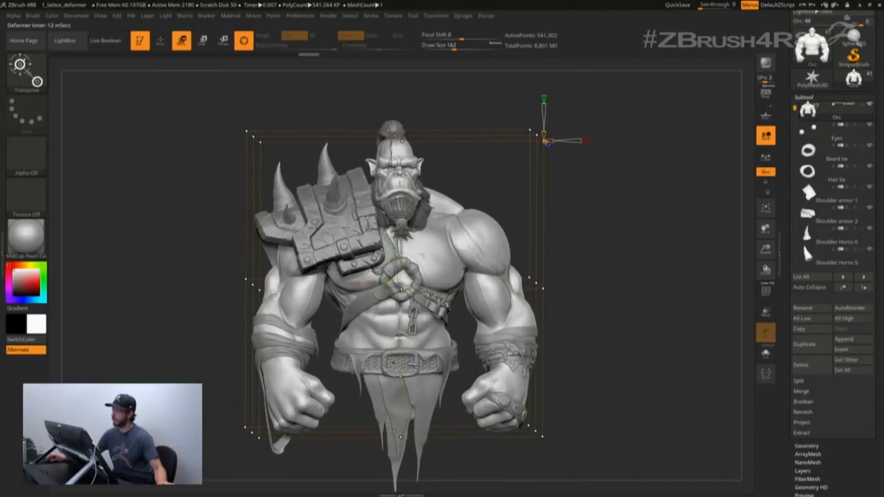
Step: Examine the lattice cage and the control points beside the armoured arm from front and angled views
ctrl+drag(120, 139, 144, 201)
right_drag(144, 200, 198, 164)
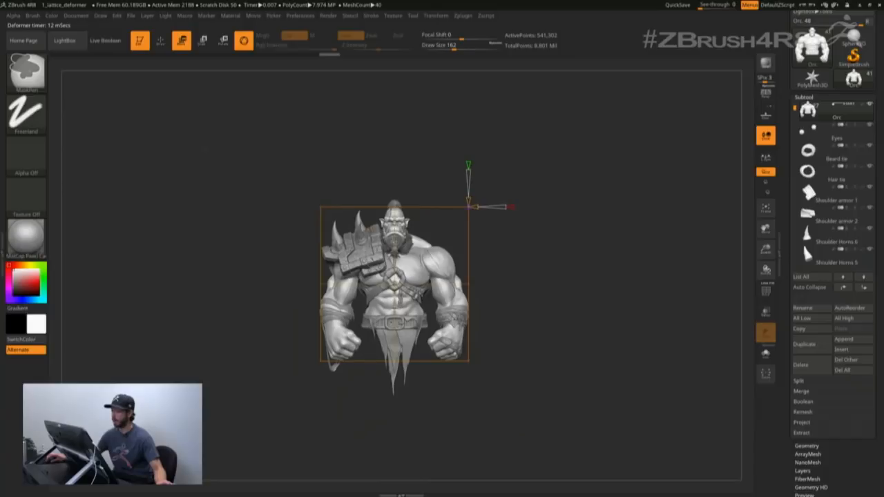
mouse_move(204, 147)
ctrl+mouse_down()
mouse_move(300, 360)
mouse_move(338, 412)
ctrl+mouse_up()
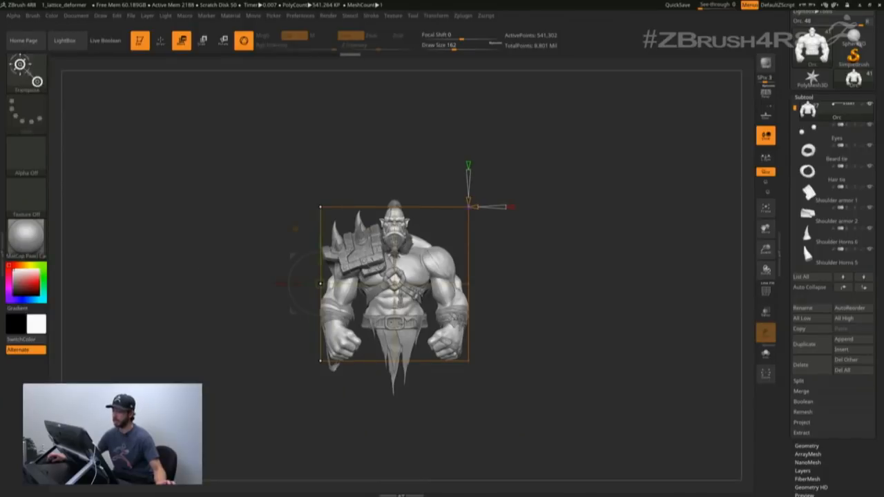
ctrl+click(181, 222)
ctrl+right_drag(181, 222, 187, 259)
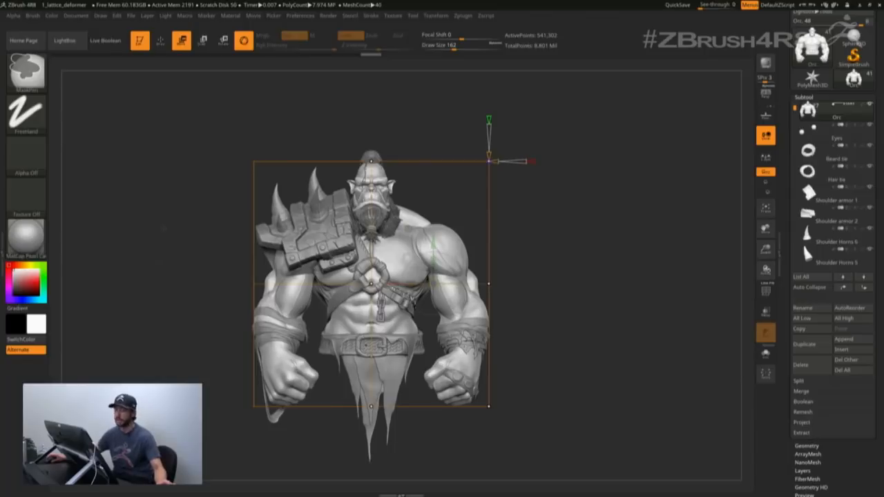
drag(150, 215, 217, 240)
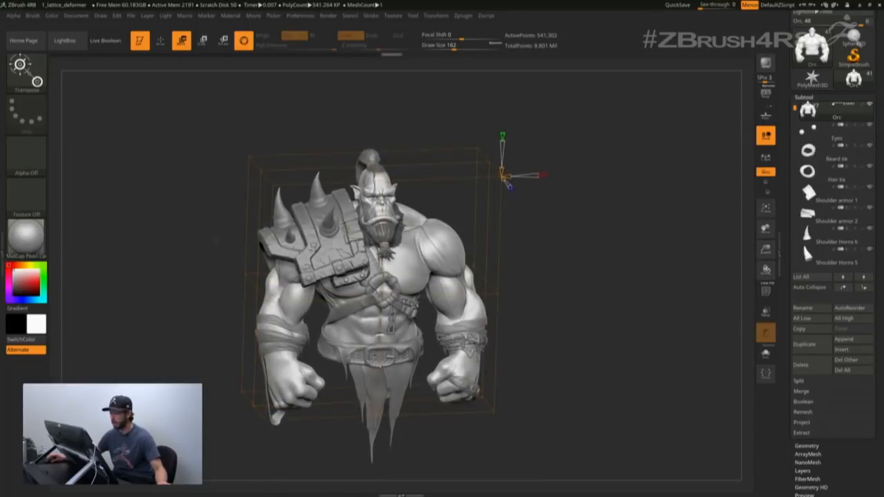
mouse_move(272, 185)
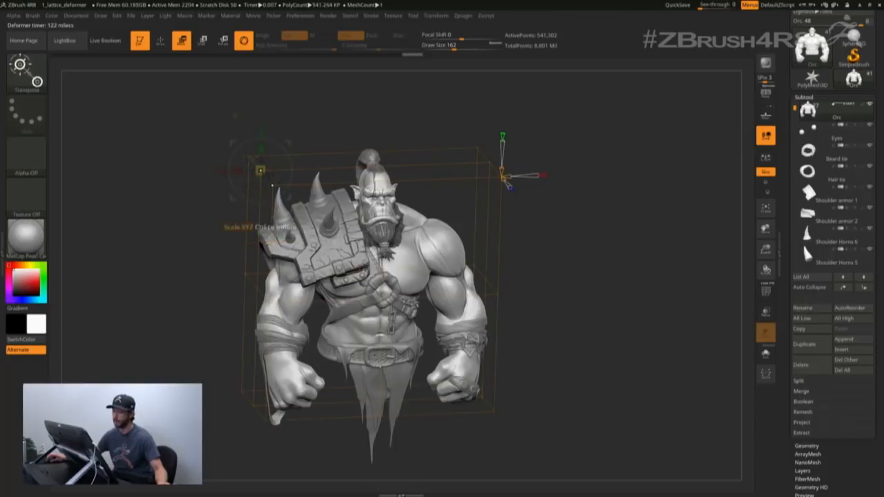
drag(273, 185, 249, 156)
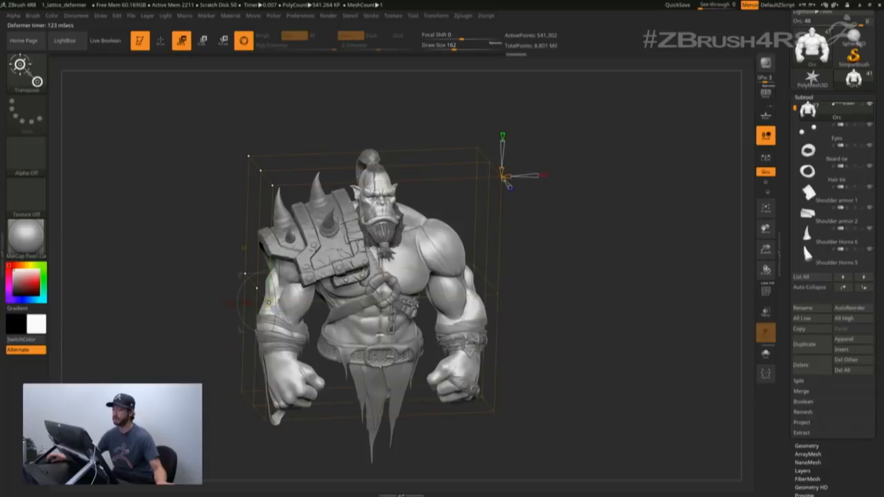
mouse_move(193, 237)
shift+mouse_down()
mouse_move(190, 222)
mouse_move(190, 236)
mouse_move(200, 221)
mouse_move(197, 235)
mouse_move(227, 245)
shift+mouse_up()
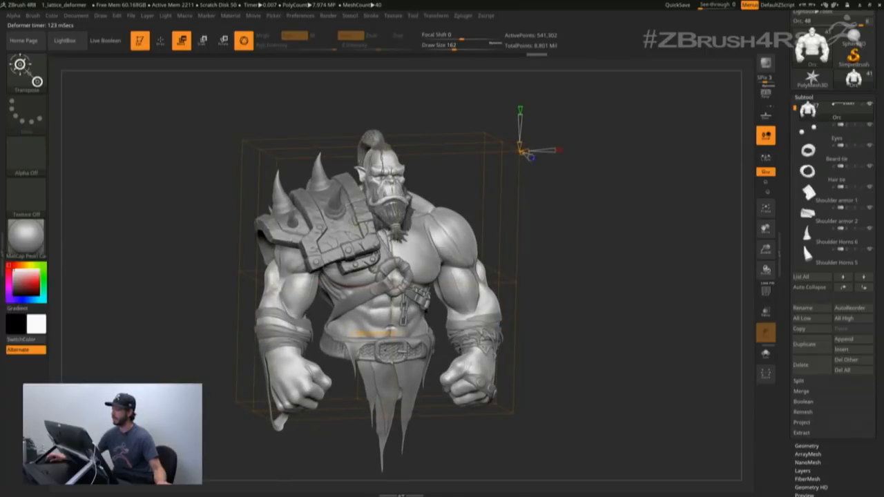
Step: Set the Deformer lattice's divisions to 4 in X, 4 in Y and 2 in Z
drag(521, 109, 520, 100)
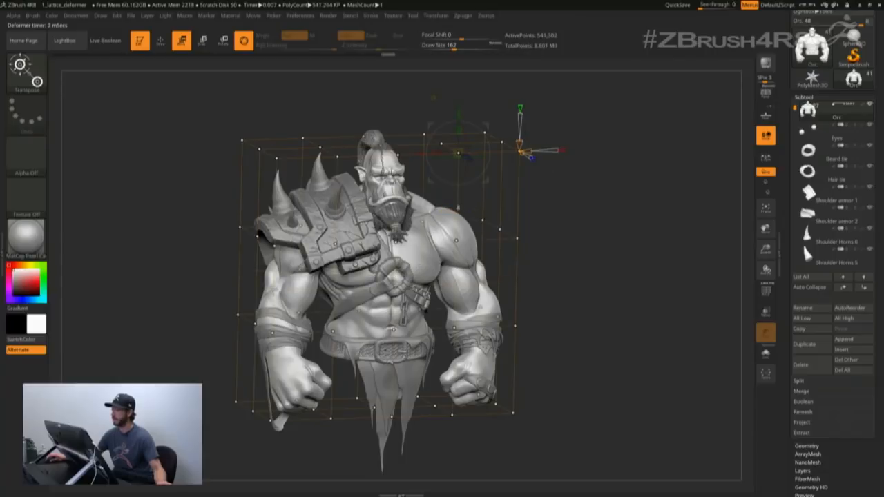
drag(588, 173, 608, 173)
drag(535, 158, 535, 158)
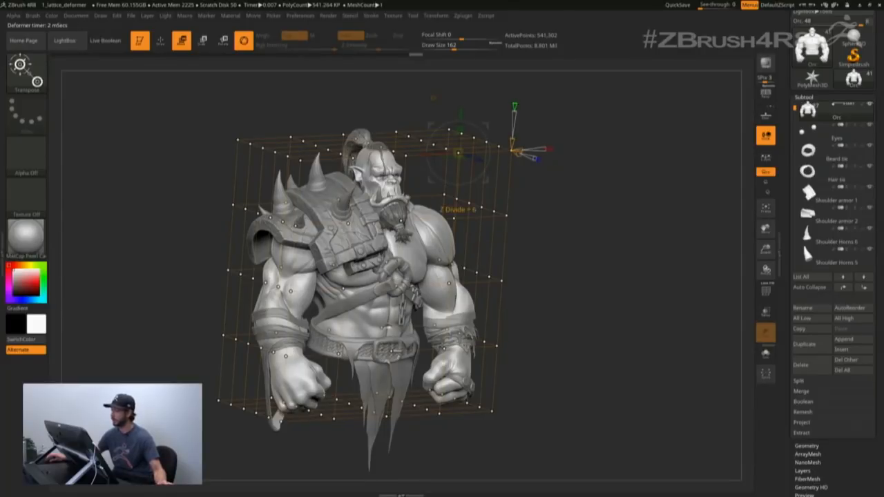
drag(537, 159, 533, 158)
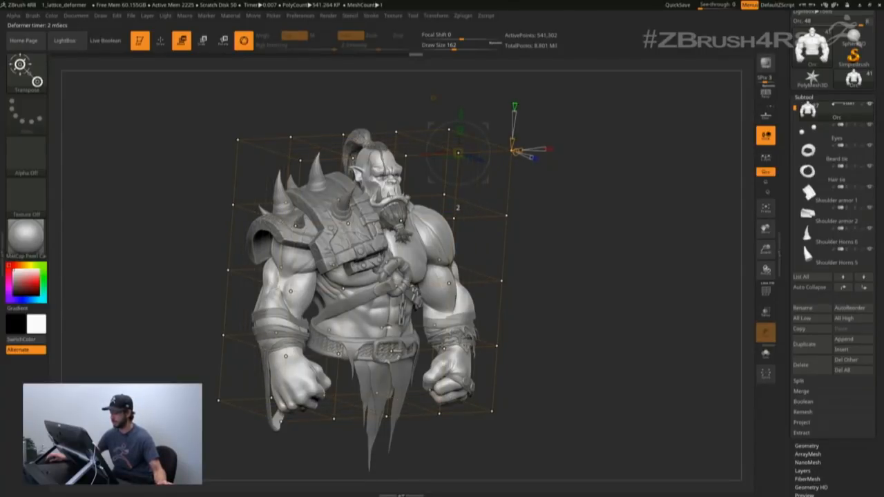
Step: Try shifting the Deformer's lattice sideways from an angled view, and undo the shift
shift+drag(594, 235, 531, 263)
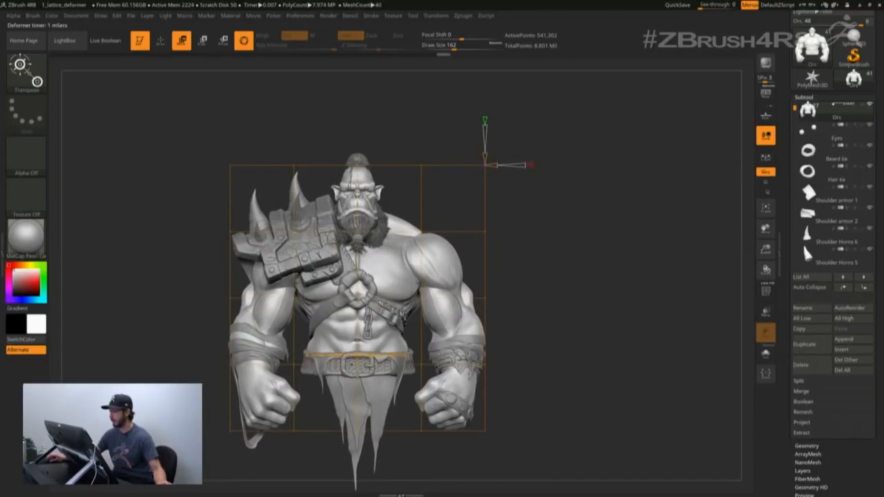
drag(594, 235, 636, 255)
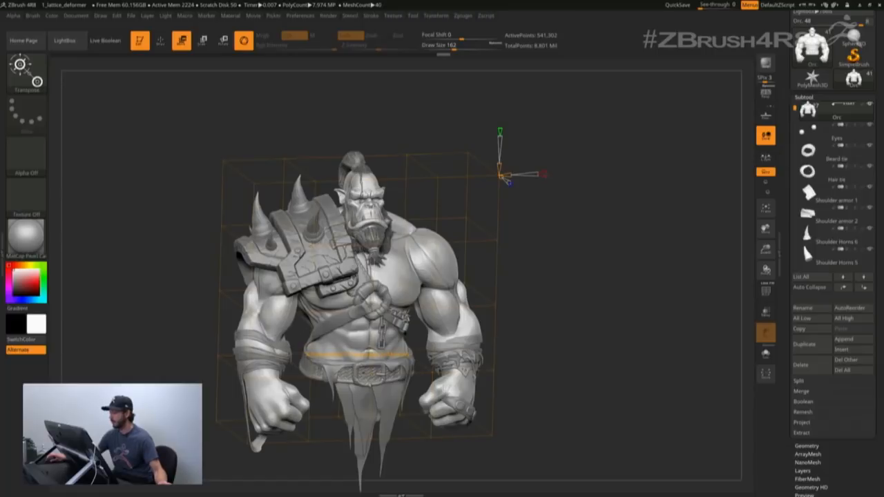
drag(544, 174, 550, 174)
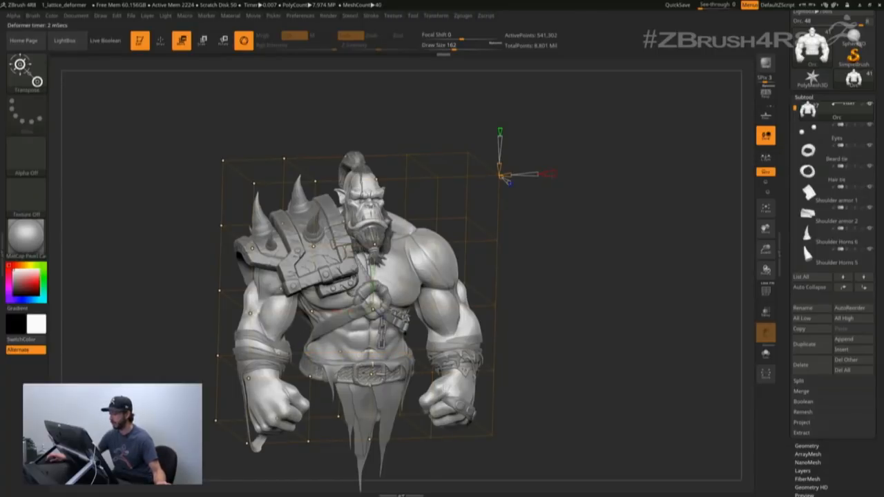
mouse_move(337, 311)
mouse_down()
mouse_move(323, 311)
mouse_move(353, 311)
mouse_move(331, 311)
mouse_move(345, 311)
mouse_up()
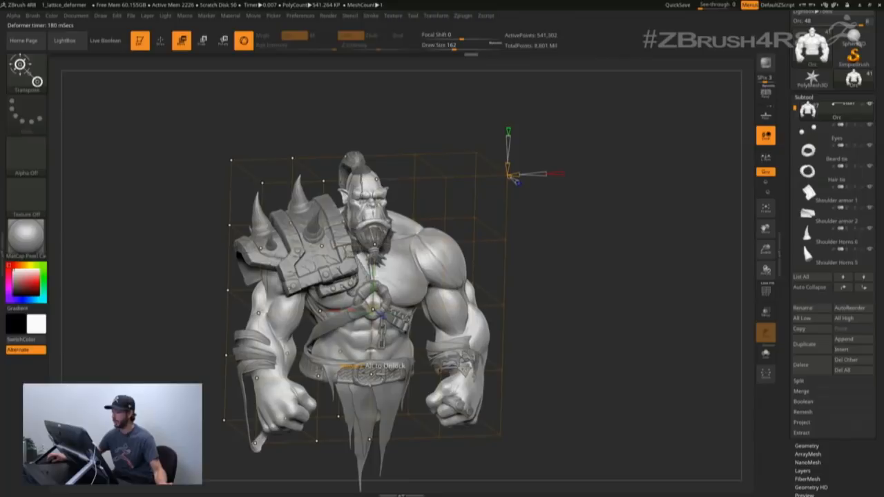
key(ctrl+z)
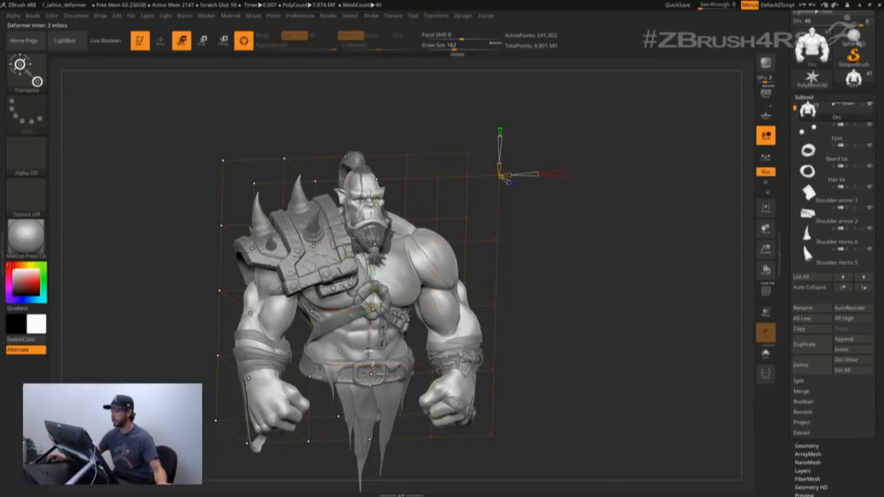
Step: Pull the lattice's upper corners up and outward in front view, and show only the Orc body with Solo
drag(625, 301, 625, 253)
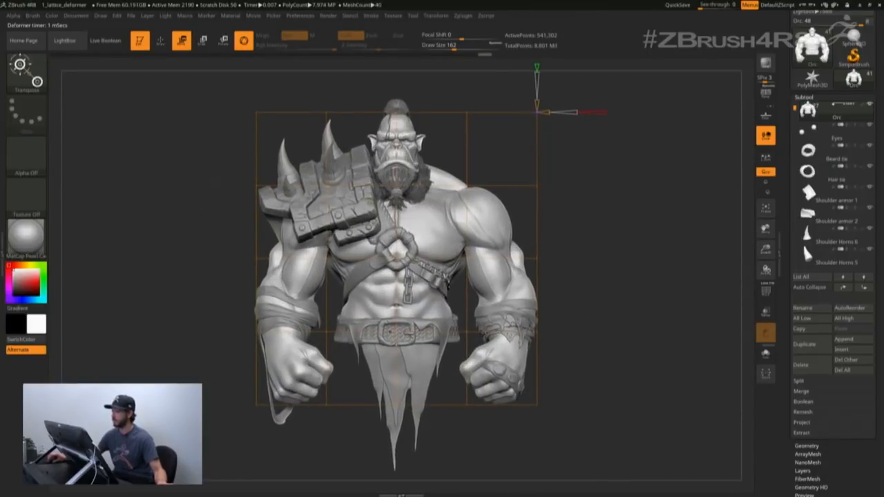
drag(536, 112, 570, 98)
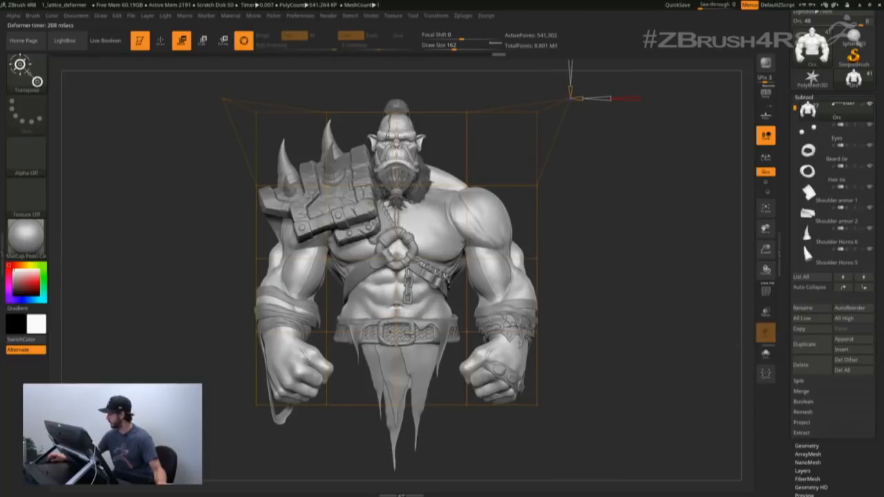
click(765, 354)
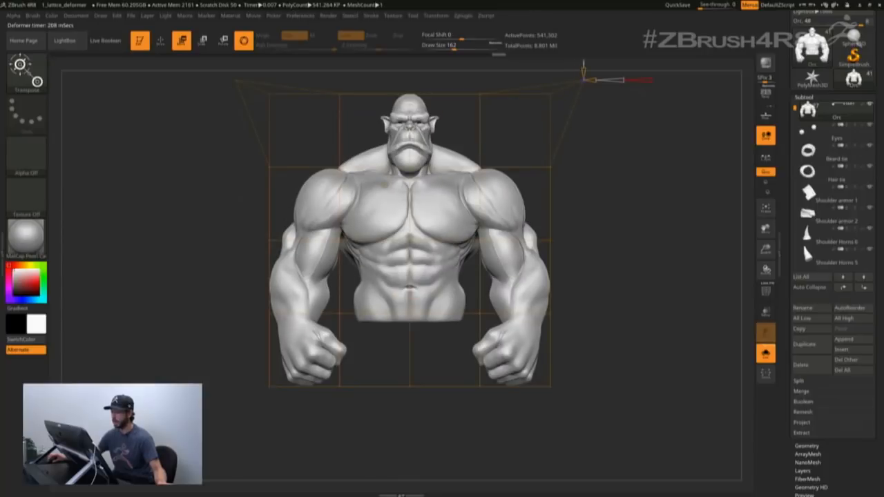
Step: Pull the lattice's side points outward beside the elbows and shoulders, and reset the Deformer
drag(269, 241, 234, 234)
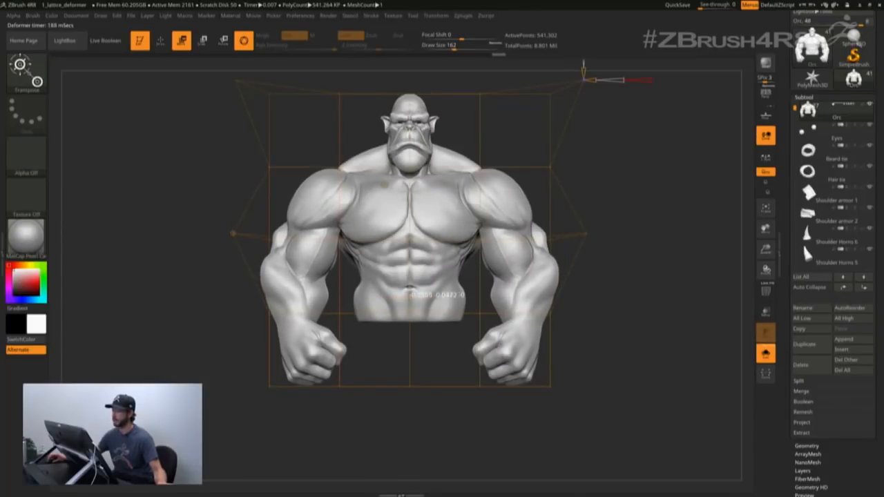
drag(268, 167, 247, 175)
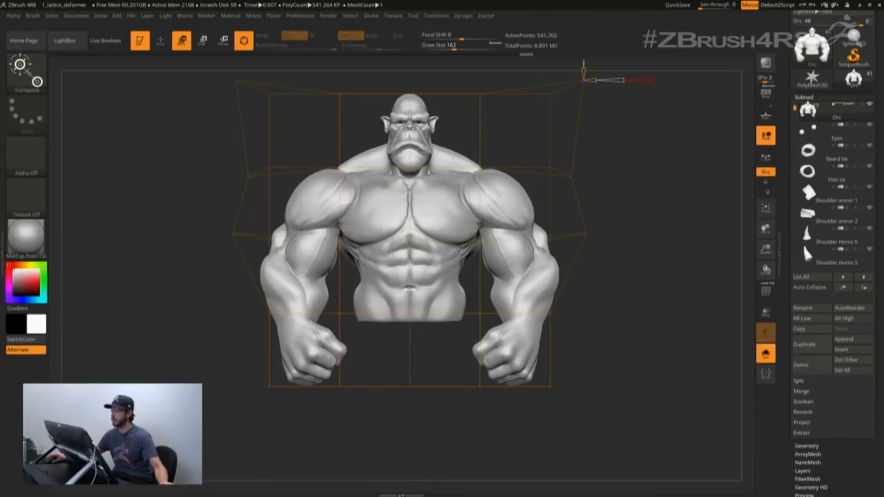
click(384, 185)
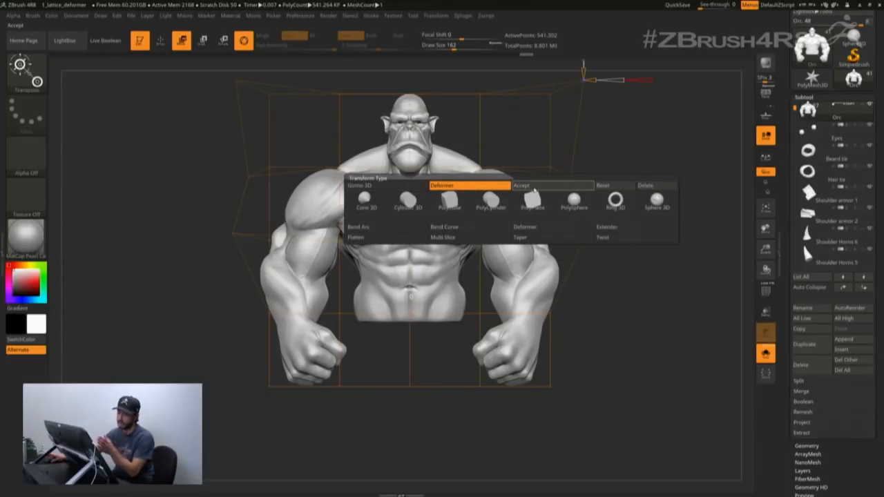
click(606, 185)
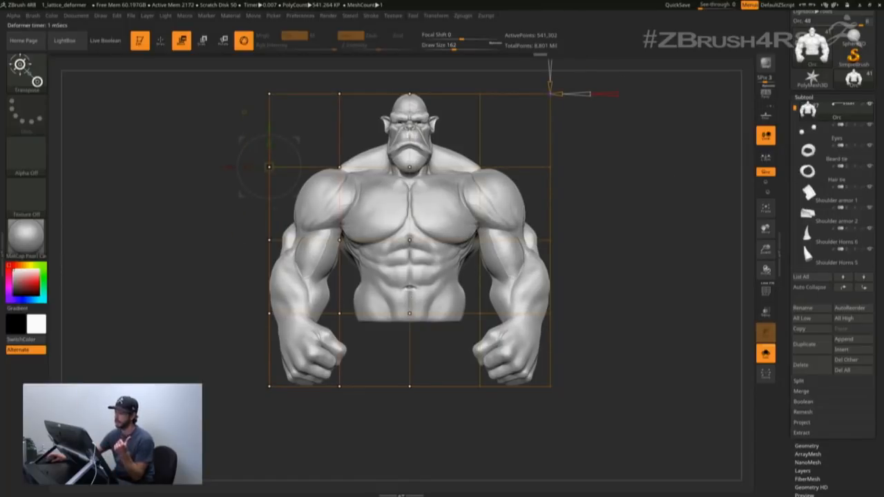
Step: Pull the lattice's lower centre point below the waist, try pulling it up into the abdomen and undo that last pull
alt+drag(197, 299, 277, 302)
alt+drag(201, 277, 224, 313)
drag(223, 312, 142, 312)
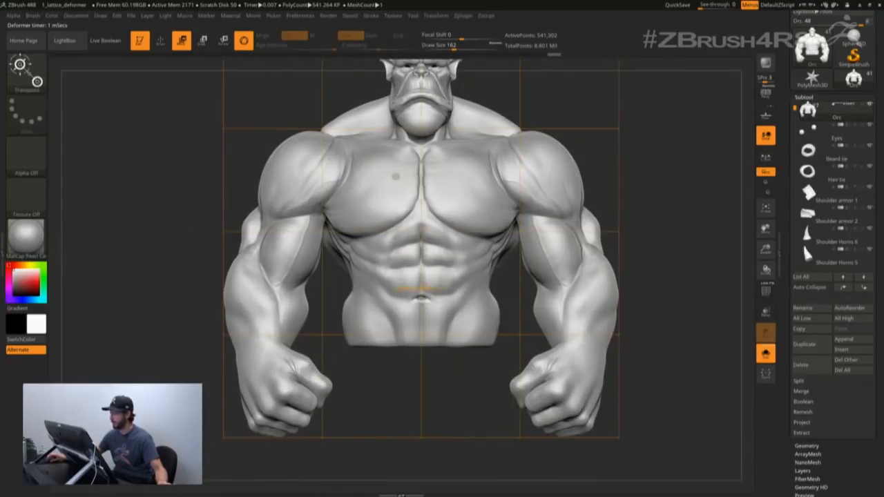
drag(422, 335, 409, 383)
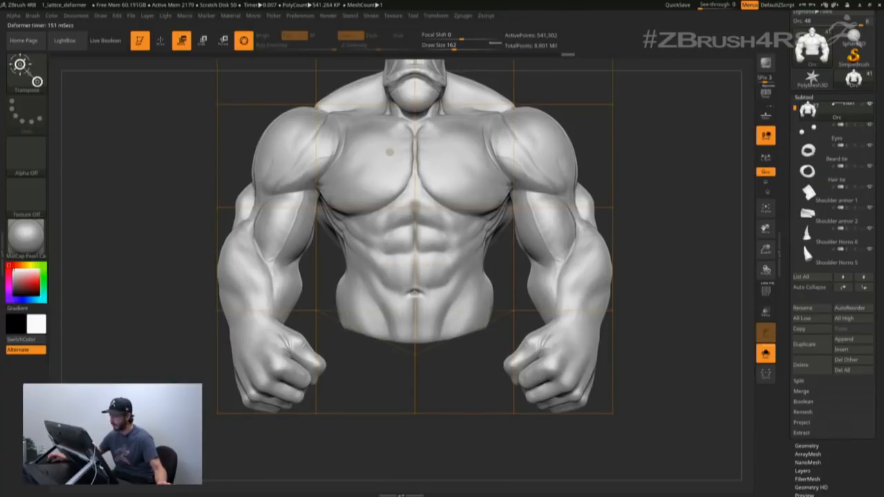
drag(414, 354, 416, 264)
key(ctrl+z)
Step: Remove the Deformer from the Orc body and return to Draw mode
ctrl+right_drag(389, 152, 390, 96)
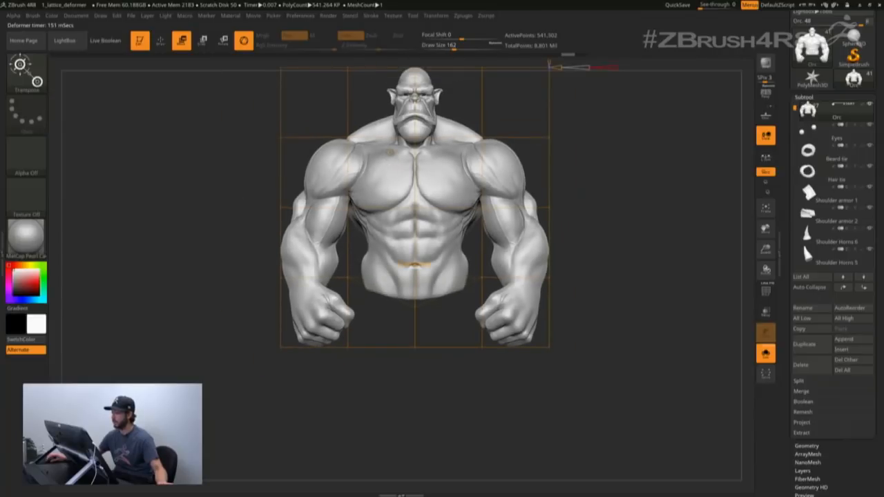
click(568, 54)
click(646, 156)
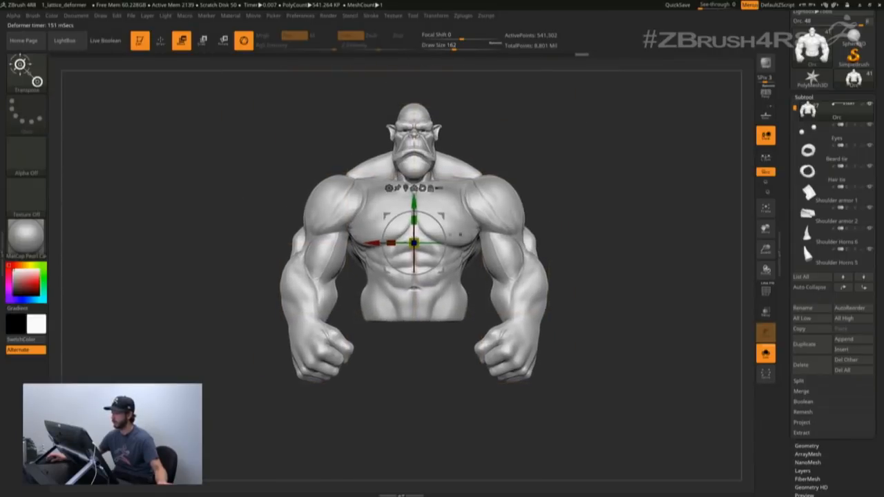
key(q)
drag(233, 203, 248, 226)
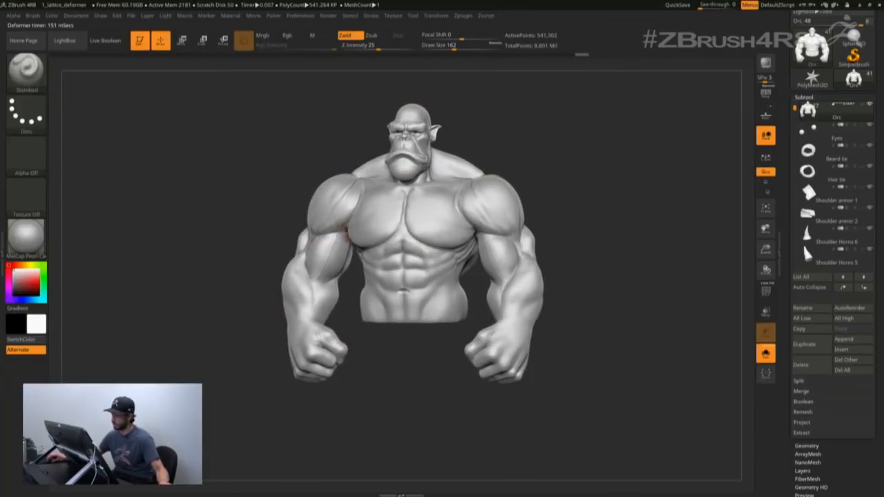
Step: Mask both of the Orc's arms up to the shoulders with the MaskLasso brush and blur the mask's edge
ctrl+click(29, 74)
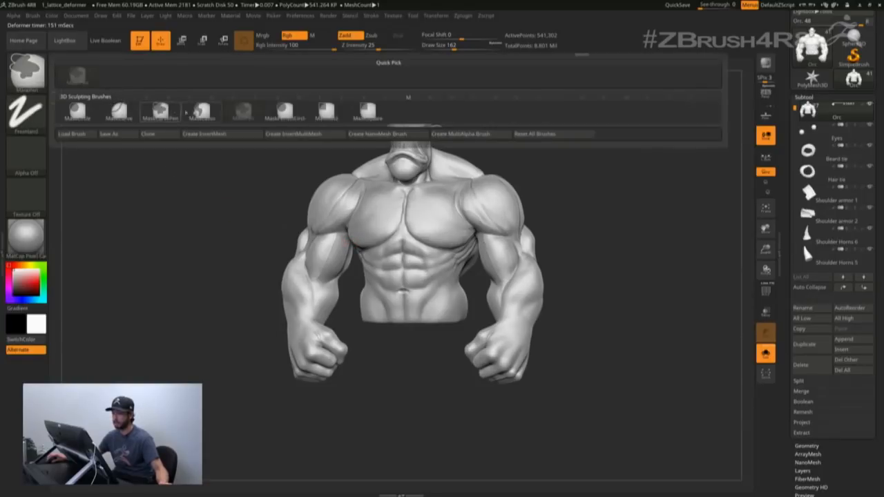
ctrl+click(201, 112)
mouse_move(214, 226)
shift+mouse_down()
mouse_move(199, 238)
mouse_move(349, 433)
mouse_move(353, 233)
mouse_move(335, 139)
mouse_move(280, 163)
shift+mouse_up()
ctrl+right_drag(332, 202, 354, 211)
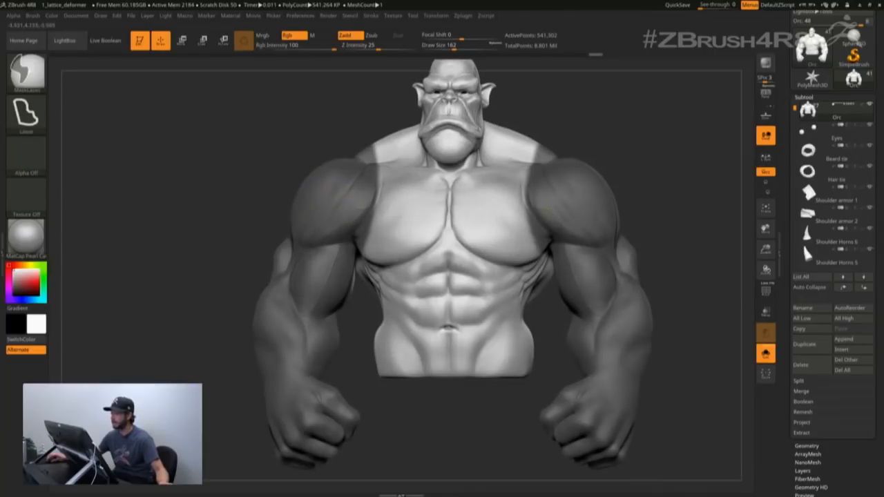
ctrl+click(284, 140)
ctrl+click(319, 152)
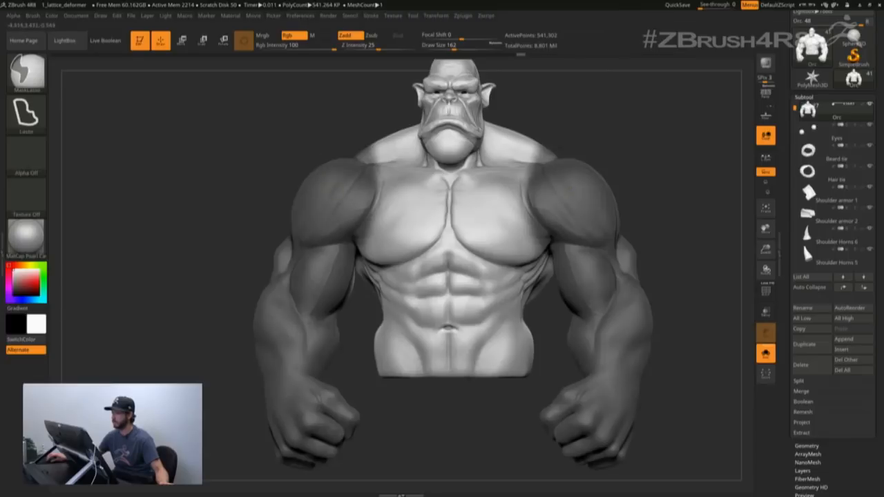
alt+drag(207, 251, 212, 208)
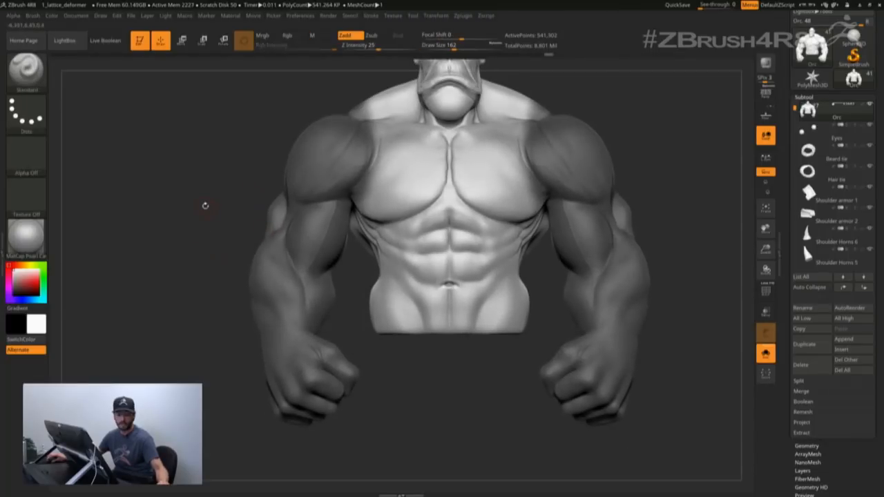
Step: Apply the Deformer lattice to the Orc body with both arms masked and nudge its lower centre point near the waist
key(w)
click(424, 162)
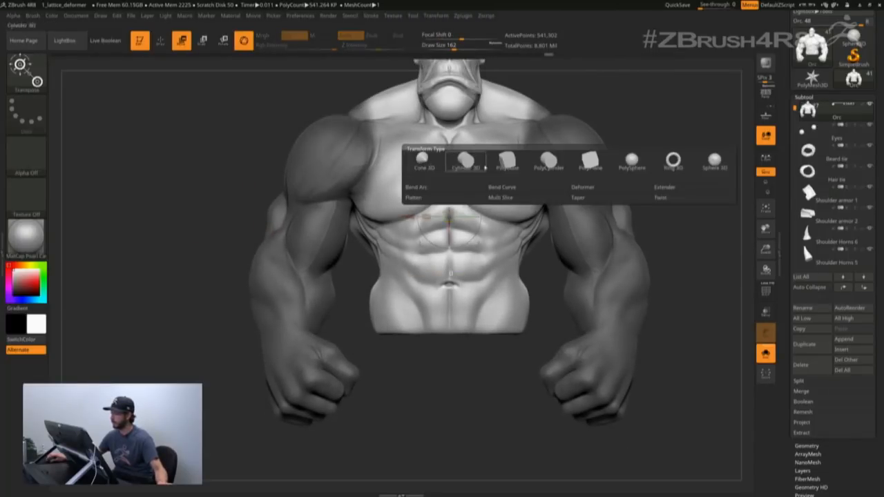
click(594, 187)
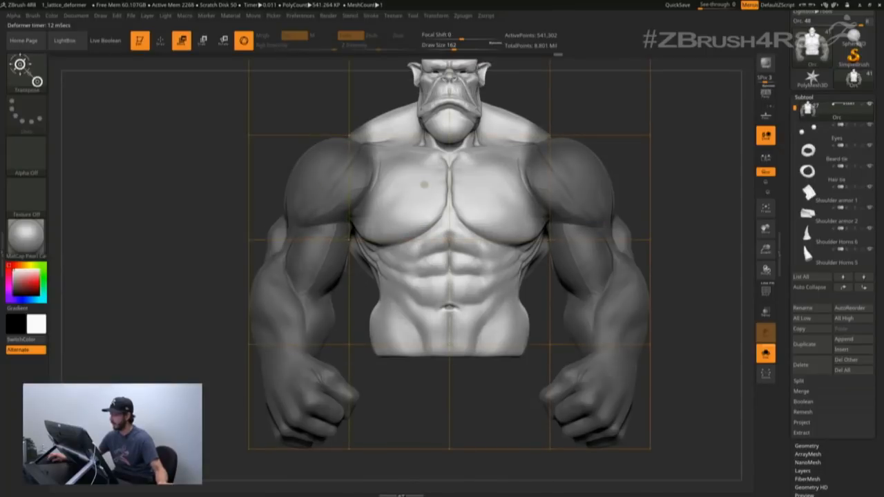
mouse_move(449, 344)
mouse_down()
mouse_move(449, 328)
mouse_move(449, 345)
mouse_up()
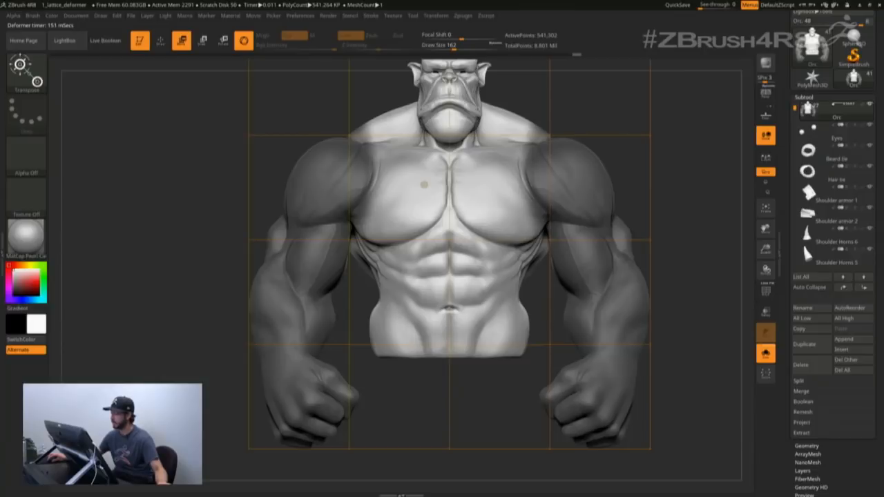
drag(450, 347, 449, 344)
Step: Adjust the lattice's centre points slightly at the abdomen and pull the top centre point up above the head
alt+drag(449, 387, 451, 413)
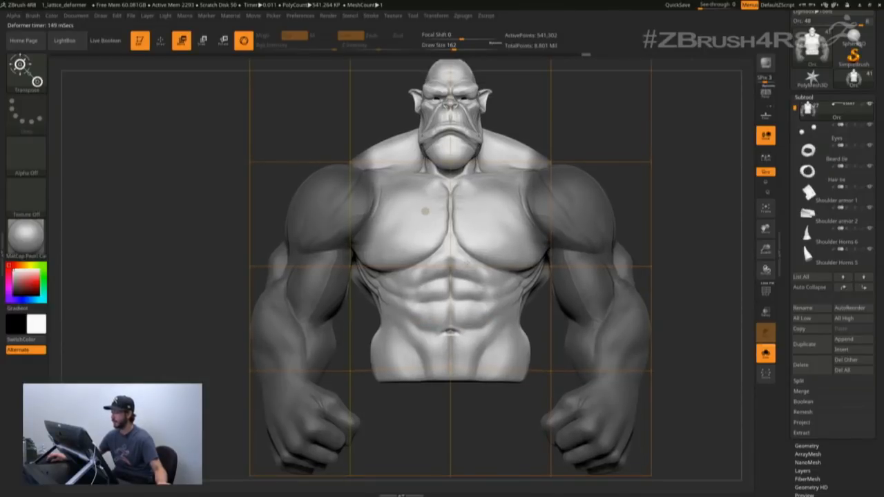
drag(450, 324, 450, 328)
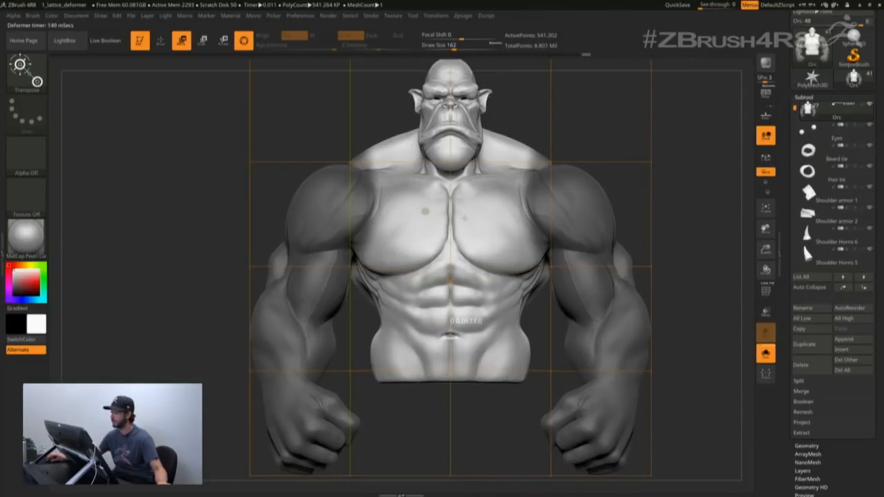
alt+drag(451, 415, 445, 487)
mouse_move(446, 128)
mouse_down()
mouse_move(445, 104)
mouse_move(445, 120)
mouse_up()
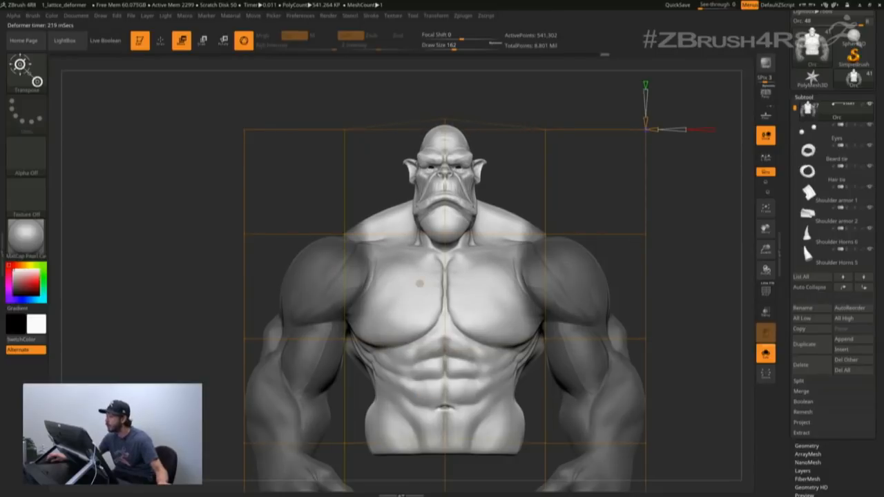
Step: From the side, select the two middle lattice points behind the Orc's back and pull them slightly backward
mouse_move(420, 284)
right_down()
mouse_move(525, 283)
mouse_move(519, 152)
right_up()
ctrl+right_drag(438, 173, 424, 270)
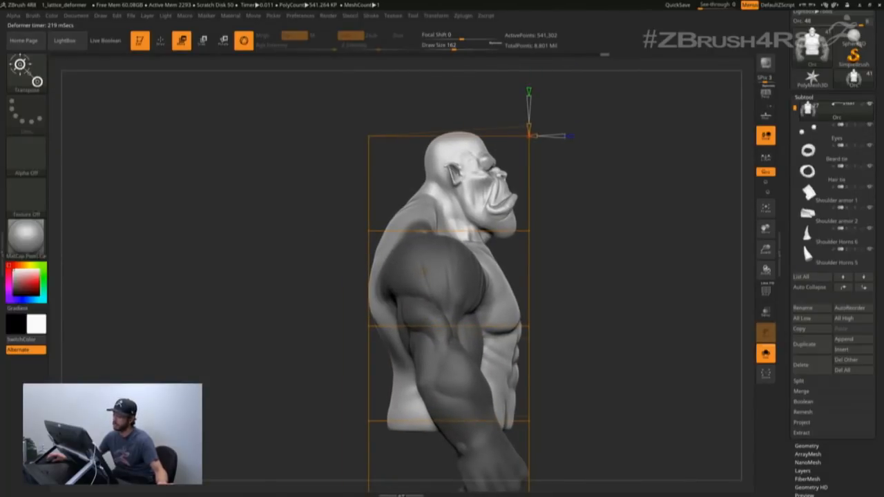
mouse_move(300, 232)
ctrl+mouse_down()
mouse_move(334, 282)
mouse_move(383, 252)
mouse_move(306, 220)
ctrl+mouse_up()
mouse_move(305, 219)
alt+right_down()
mouse_move(318, 220)
mouse_move(318, 269)
mouse_move(322, 218)
alt+right_up()
mouse_move(310, 280)
ctrl+mouse_down()
mouse_move(405, 351)
mouse_move(391, 304)
ctrl+mouse_up()
alt+right_drag(331, 290, 328, 313)
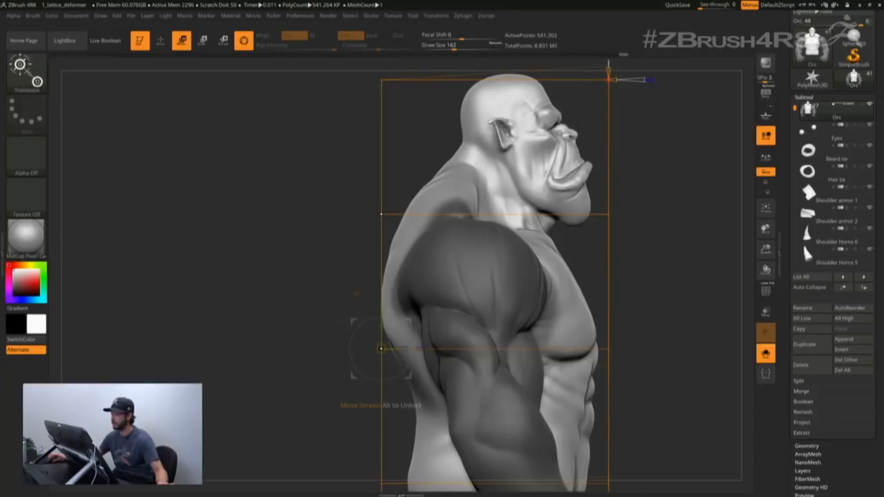
mouse_move(419, 349)
mouse_down()
mouse_move(403, 349)
mouse_move(414, 349)
mouse_up()
right_drag(310, 304, 358, 321)
drag(355, 322, 367, 324)
right_drag(366, 324, 334, 323)
drag(356, 322, 350, 322)
mouse_move(381, 326)
ctrl+right_down()
mouse_move(376, 280)
mouse_move(290, 280)
mouse_move(290, 304)
mouse_move(269, 288)
mouse_move(281, 275)
mouse_move(281, 311)
ctrl+right_up()
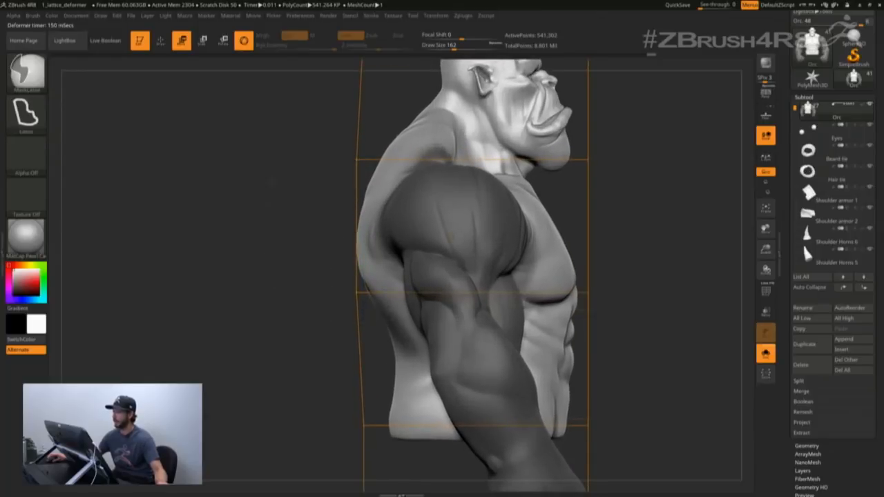
Step: Pull the upper lattice point behind the shoulders up and backward, and accept the deformation
drag(356, 159, 350, 149)
mouse_move(350, 149)
alt+right_down()
mouse_move(340, 244)
mouse_move(315, 236)
alt+right_up()
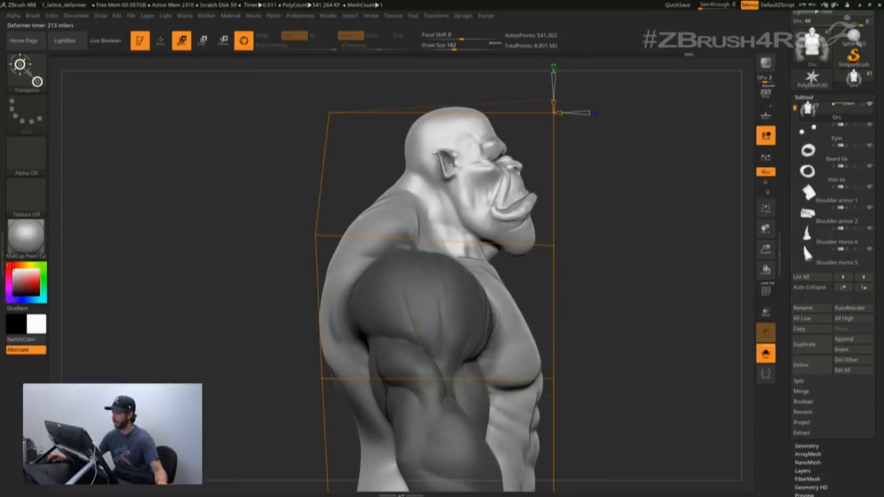
click(416, 323)
click(575, 325)
Step: Apply a new Deformer to the Orc body and increase its front-to-back divisions to five points
ctrl+right_drag(575, 323, 565, 257)
click(410, 297)
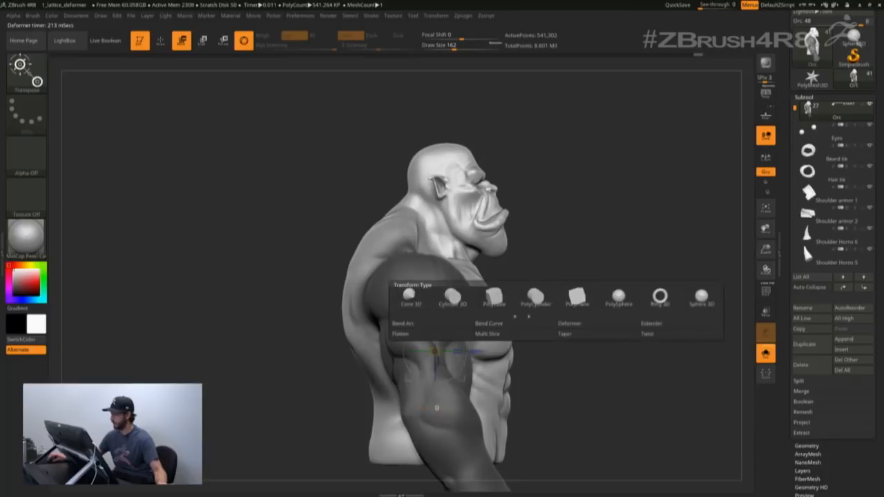
click(581, 323)
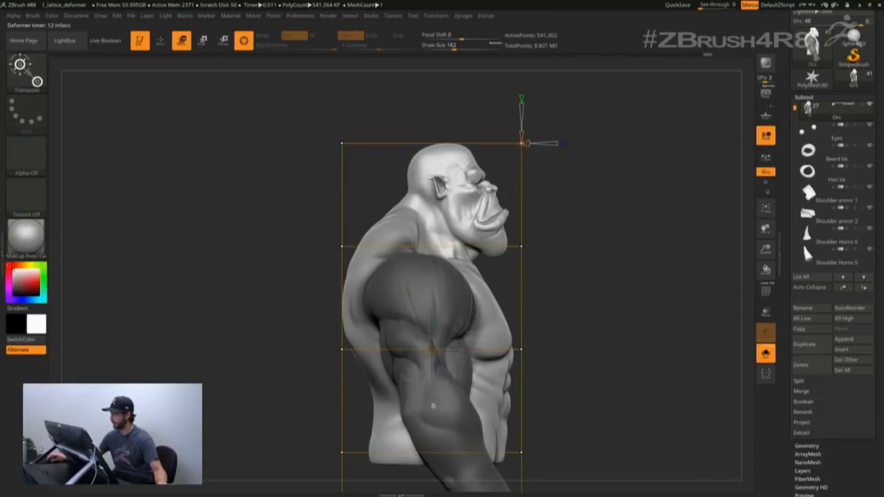
alt+right_drag(585, 236, 586, 330)
alt+right_drag(586, 330, 587, 456)
alt+right_drag(587, 387, 585, 484)
Step: Pull the lattice's top middle points over the Orc's head and the points just behind them upward to raise the crown
mouse_move(411, 130)
ctrl+mouse_down()
mouse_move(455, 181)
mouse_move(452, 169)
ctrl+mouse_up()
drag(427, 126, 425, 91)
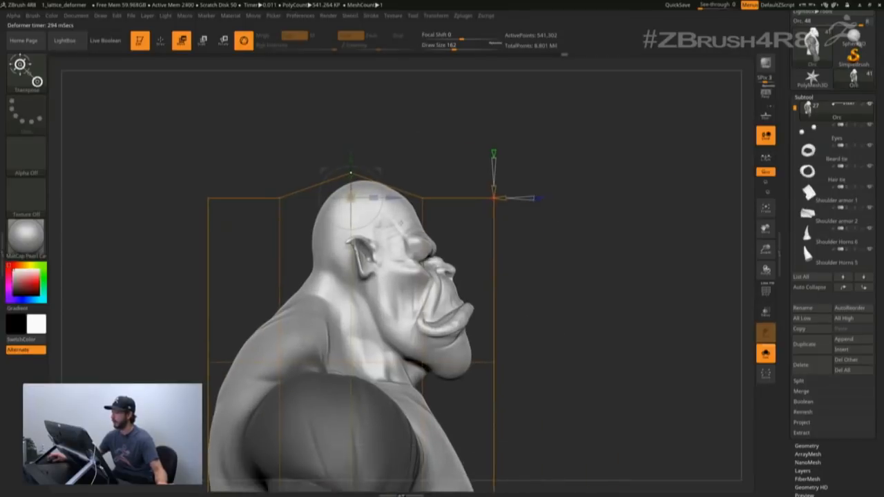
mouse_move(401, 223)
alt+right_down()
mouse_move(408, 206)
mouse_move(386, 234)
mouse_move(366, 234)
mouse_move(405, 232)
alt+right_up()
ctrl+drag(278, 164, 299, 267)
drag(281, 165, 281, 144)
alt+right_drag(281, 144, 313, 145)
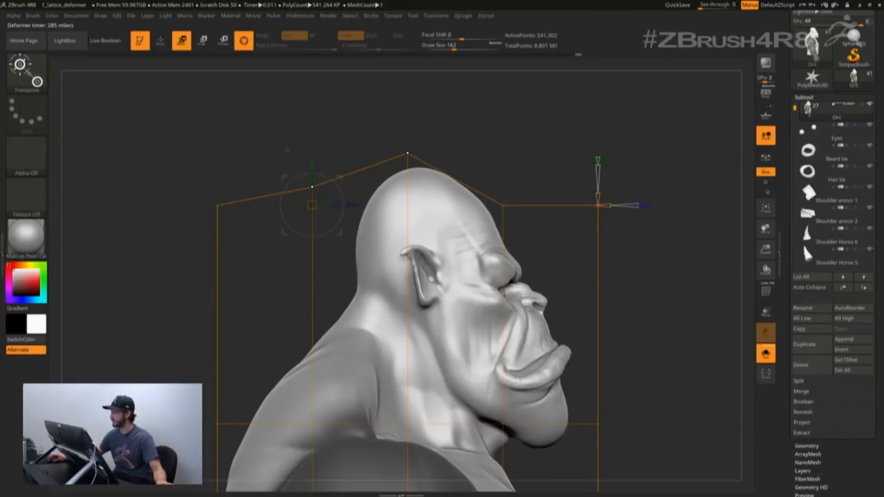
alt+right_drag(286, 150, 283, 156)
Step: Lower the Deformer's Y and Z smoothness to 0 and examine the head from the side and front
mouse_move(594, 182)
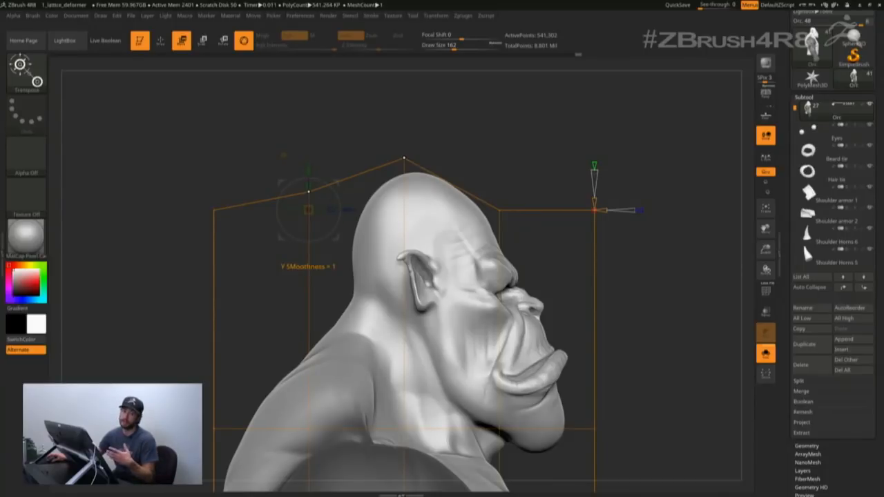
drag(595, 182, 613, 210)
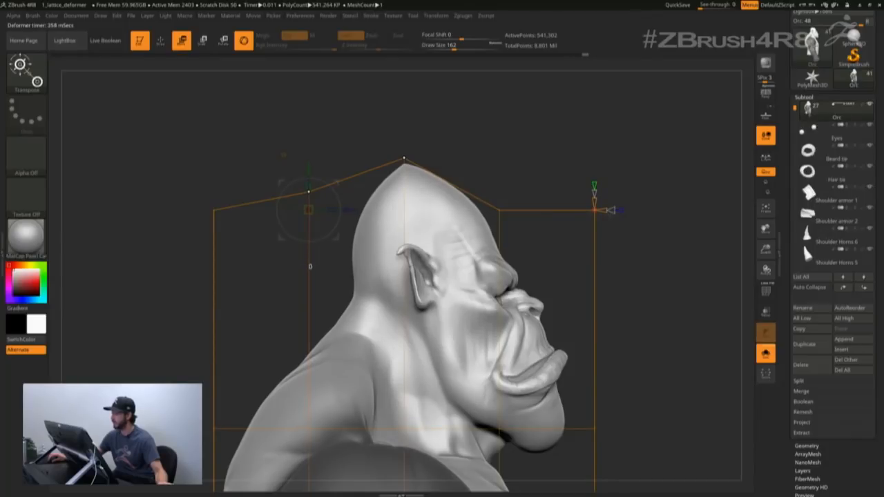
drag(311, 267, 357, 194)
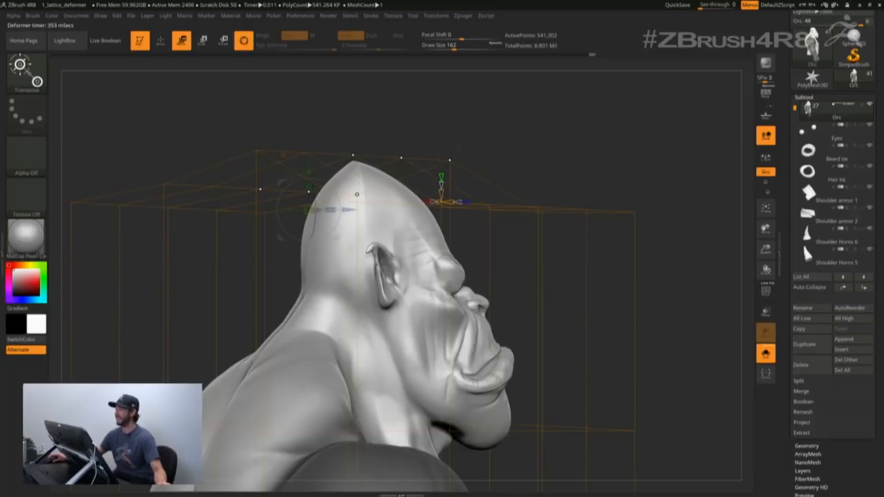
mouse_move(486, 141)
right_down()
mouse_move(353, 148)
mouse_move(272, 108)
mouse_move(268, 76)
mouse_move(270, 154)
mouse_move(296, 148)
mouse_move(289, 78)
mouse_move(290, 138)
mouse_move(290, 115)
mouse_move(308, 137)
right_up()
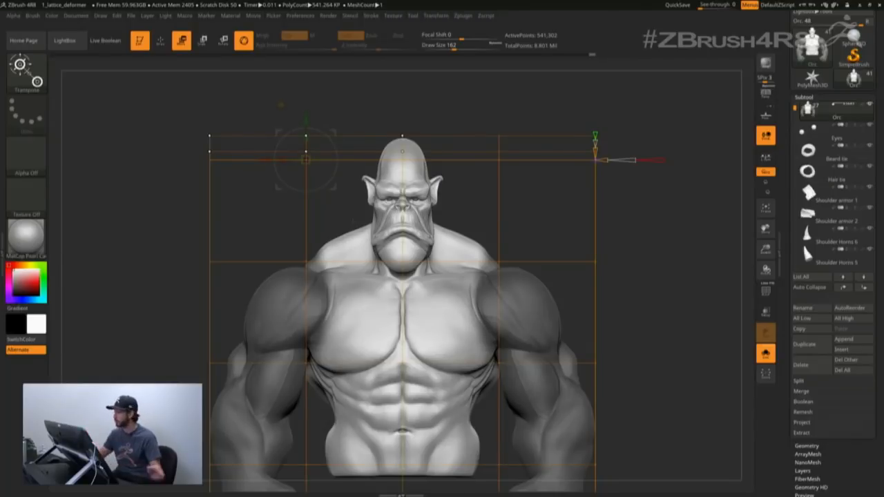
drag(636, 290, 710, 304)
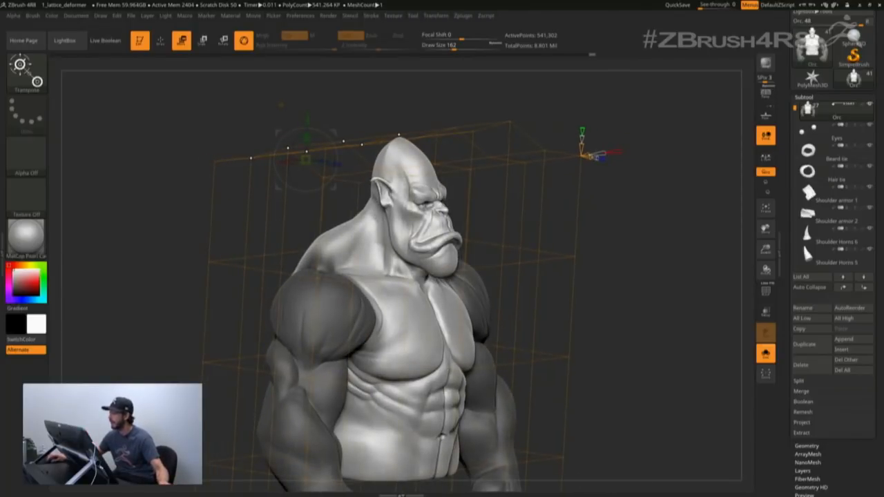
Step: Raise the Deformer's Y and Z smoothness again and accept the deformation
drag(591, 156, 595, 155)
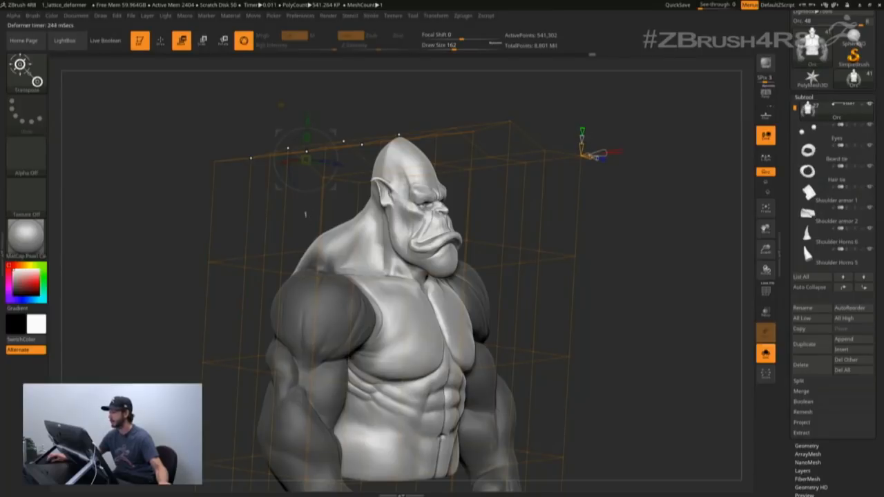
drag(582, 138, 583, 119)
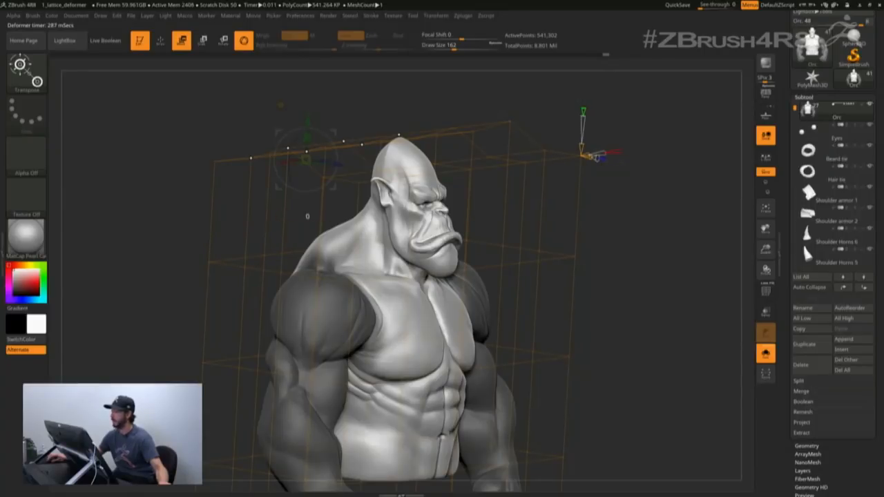
drag(599, 159, 615, 160)
mouse_move(663, 228)
mouse_down()
mouse_move(570, 232)
mouse_move(677, 238)
mouse_up()
click(319, 210)
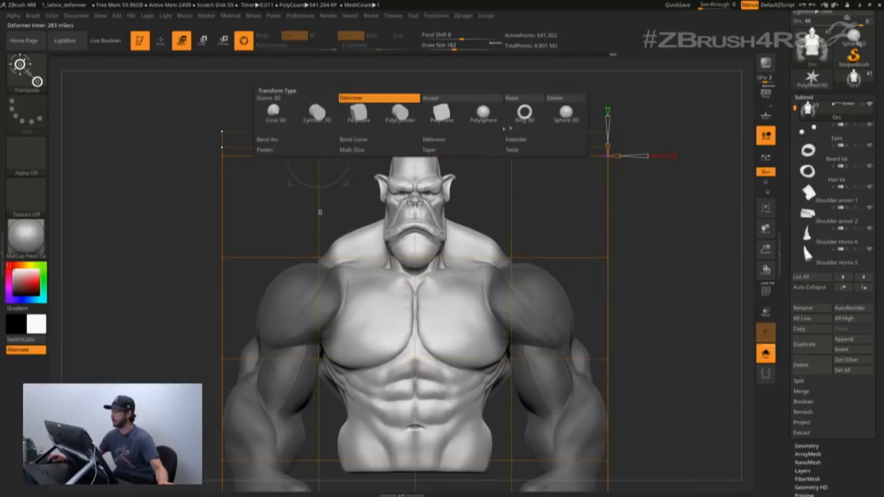
click(477, 99)
Step: Clear the arm mask, turn off Solo to show the whole character, and return to Draw mode
ctrl+drag(197, 194, 211, 214)
alt+drag(211, 214, 215, 111)
click(765, 354)
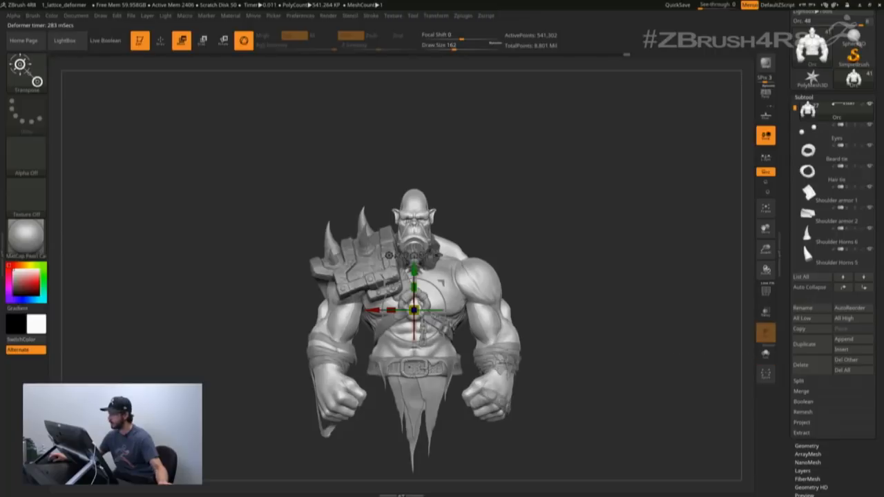
drag(228, 221, 297, 276)
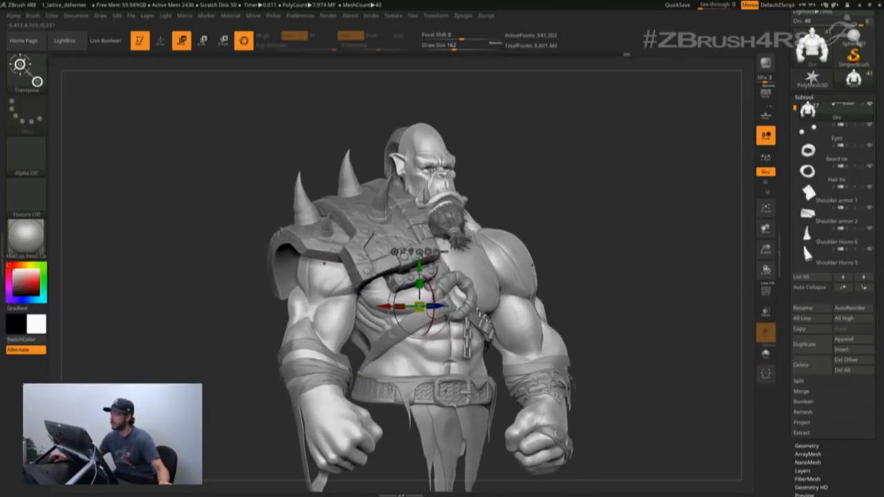
key(q)
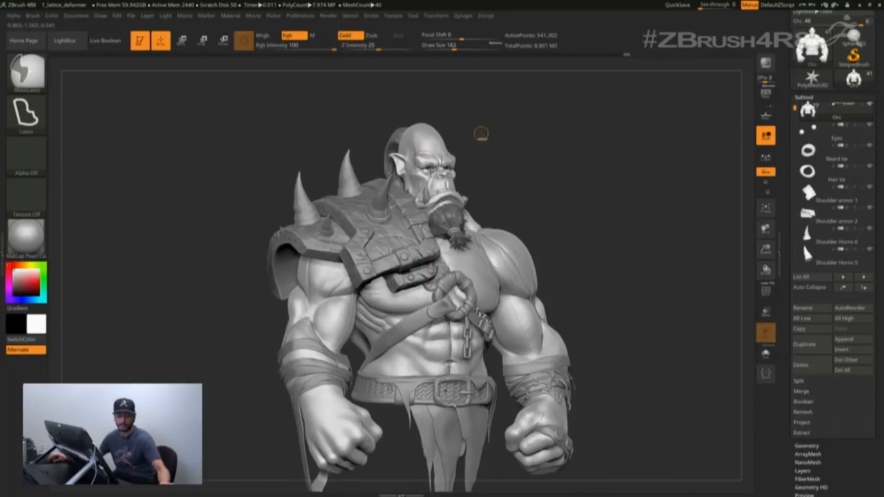
ctrl+click(499, 162)
shift+drag(518, 145, 477, 155)
ctrl+drag(585, 211, 608, 180)
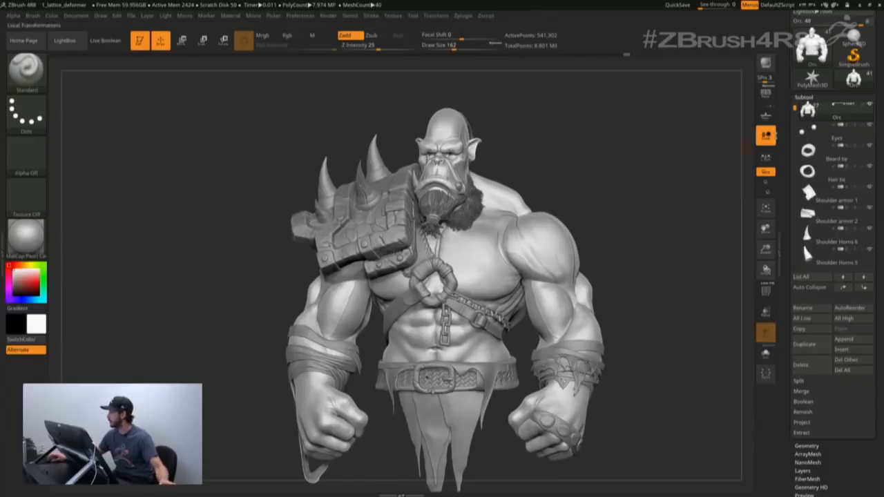
Step: Select the Lattice deformer subtool and hide every other subtool except the Orc body
drag(795, 108, 797, 99)
click(809, 110)
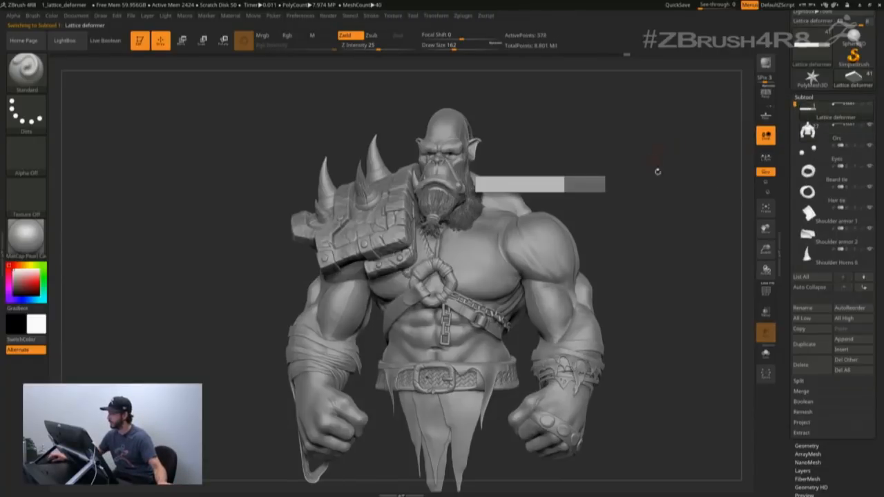
key(shift)
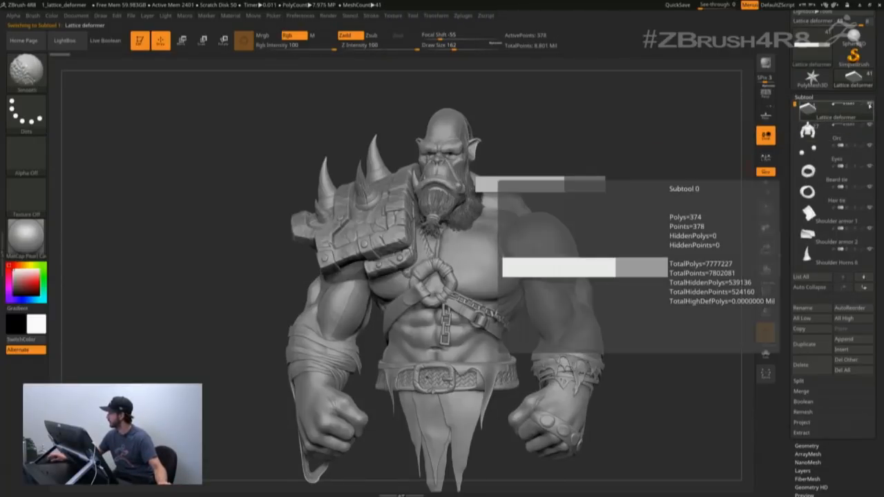
shift+click(870, 106)
drag(722, 202, 644, 227)
shift+click(871, 106)
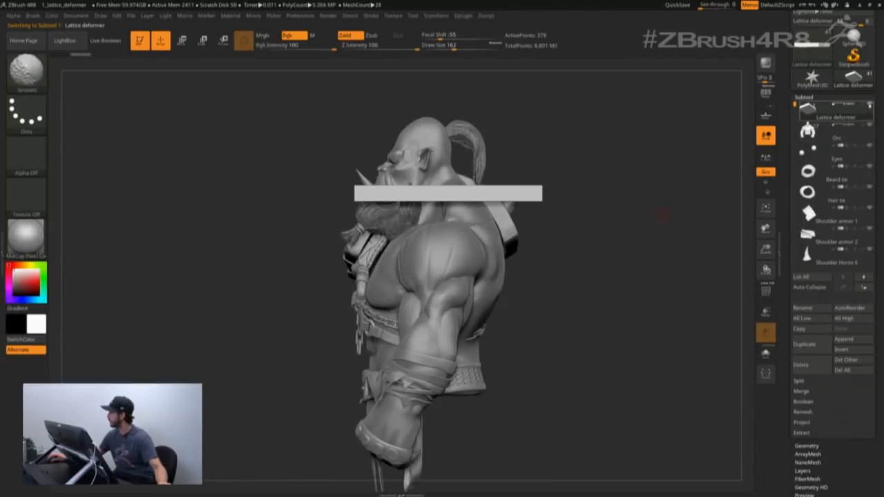
shift+click(871, 106)
click(870, 128)
click(872, 125)
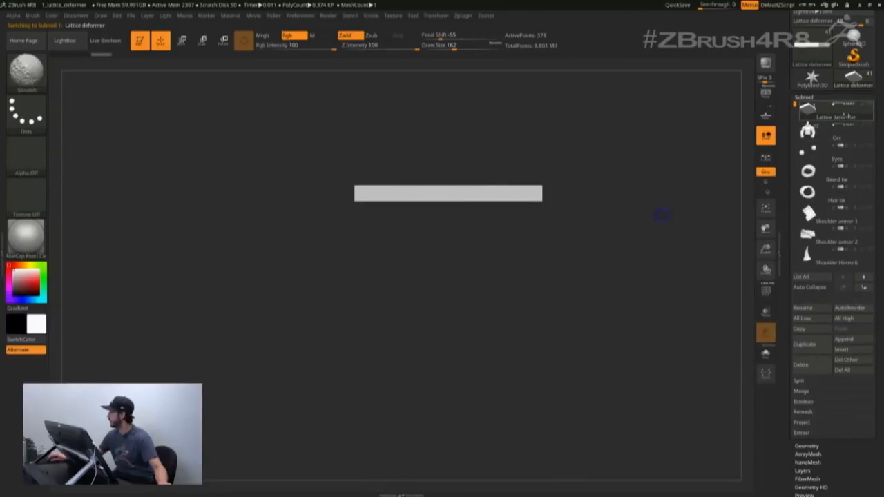
shift+click(870, 107)
shift+click(870, 107)
click(870, 126)
alt+drag(645, 182, 620, 200)
Step: Turn on PolyFrame display and apply the Deformer to the flat bar beside the Orc's head
key(w)
drag(619, 200, 605, 258)
key(shift+f)
drag(605, 258, 638, 248)
click(429, 168)
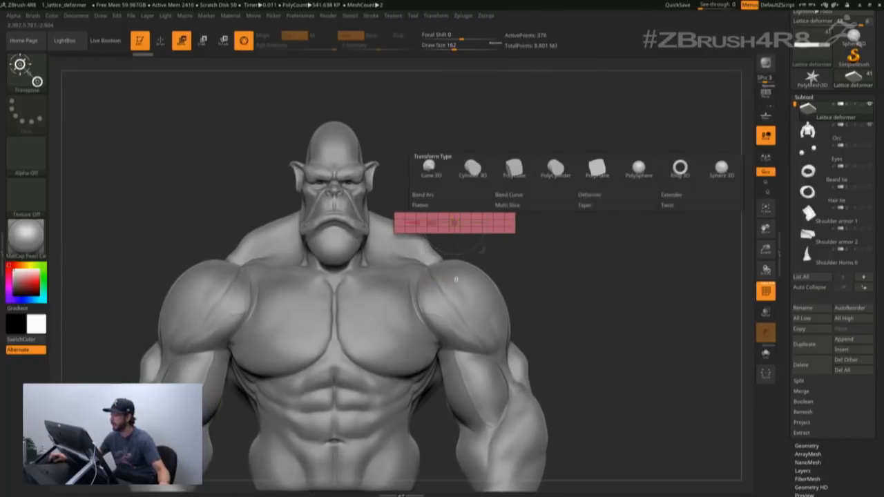
click(628, 195)
Step: Increase the bar's lattice divisions across its width and to 12 points along its depth
ctrl+right_drag(625, 242, 629, 318)
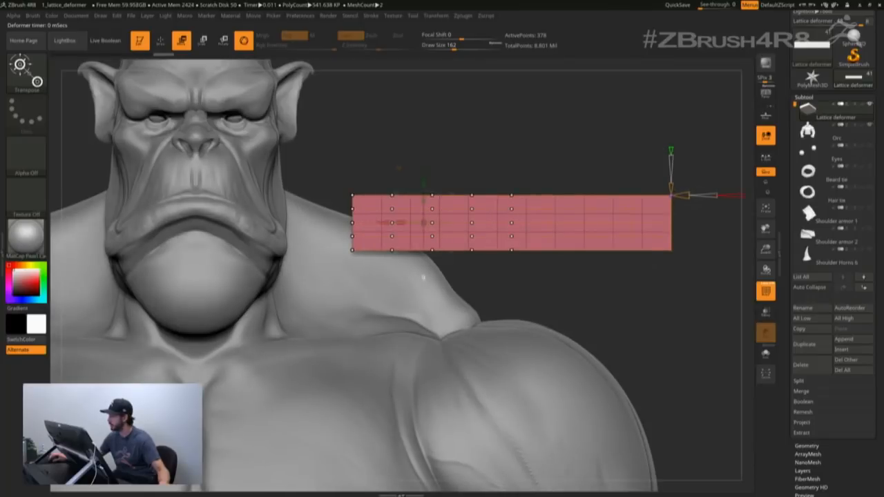
drag(748, 196, 750, 195)
alt+right_drag(690, 290, 584, 338)
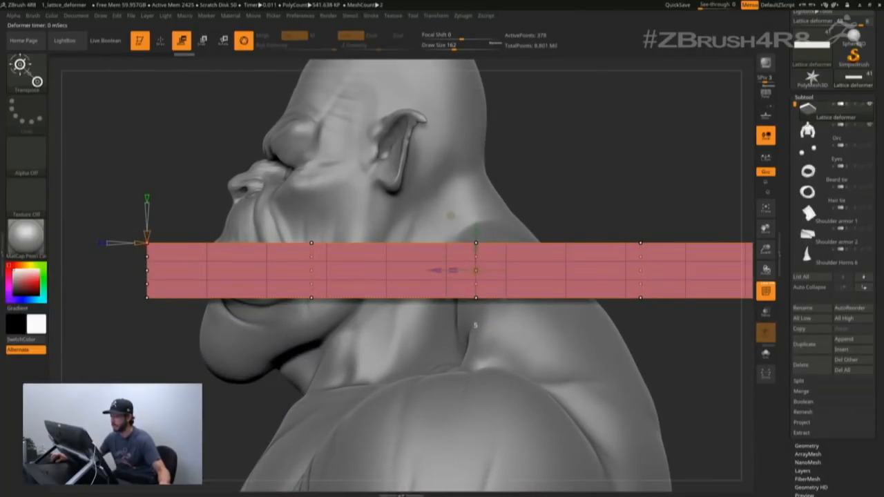
mouse_move(583, 311)
right_down()
mouse_move(584, 401)
mouse_move(584, 318)
right_up()
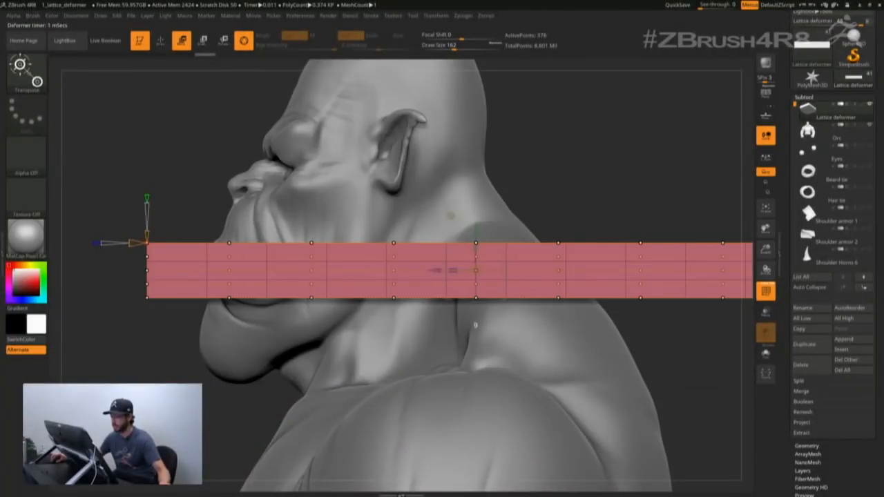
ctrl+right_drag(212, 352, 211, 283)
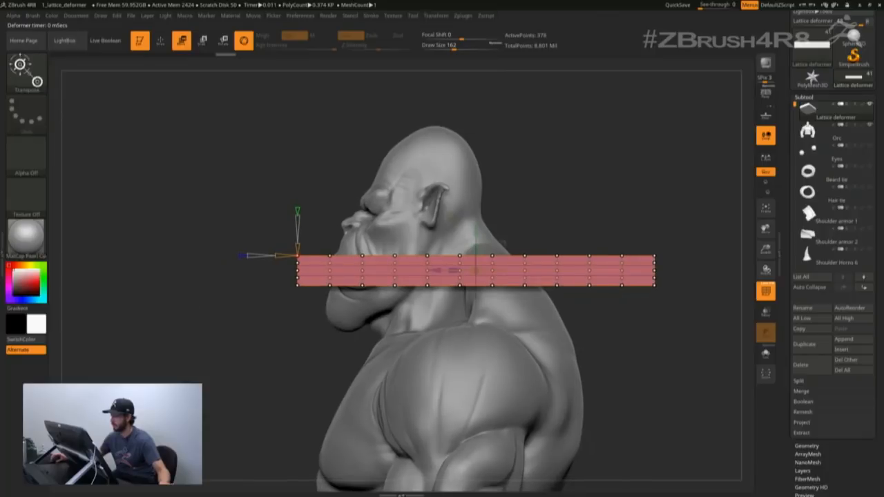
Step: Isolate the lattice points at the bar's front end and pull them down in front of the Orc's chest
alt+right_drag(211, 334, 240, 301)
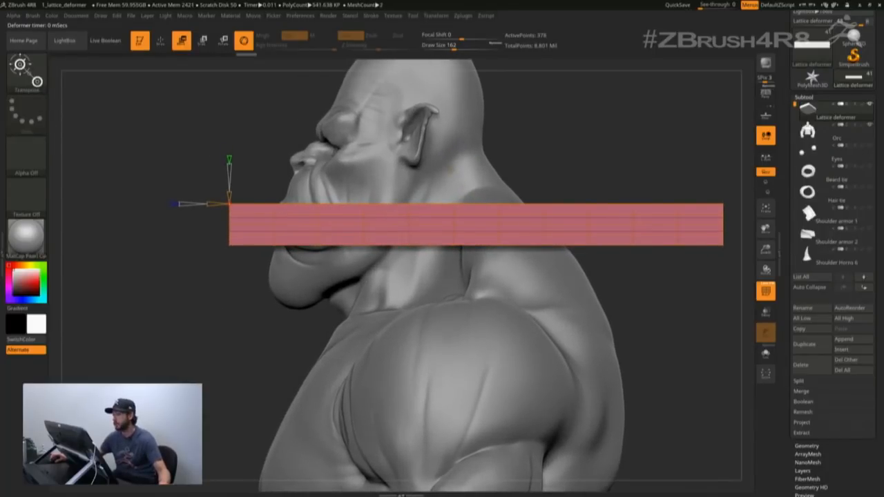
mouse_move(477, 281)
alt+right_down()
mouse_move(485, 287)
mouse_move(519, 274)
mouse_move(466, 270)
mouse_move(494, 288)
alt+right_up()
mouse_move(156, 233)
ctrl+mouse_down()
mouse_move(197, 339)
mouse_move(271, 266)
mouse_move(270, 190)
mouse_move(156, 228)
ctrl+mouse_up()
mouse_move(493, 288)
alt+right_down()
mouse_move(510, 265)
mouse_move(501, 244)
alt+right_up()
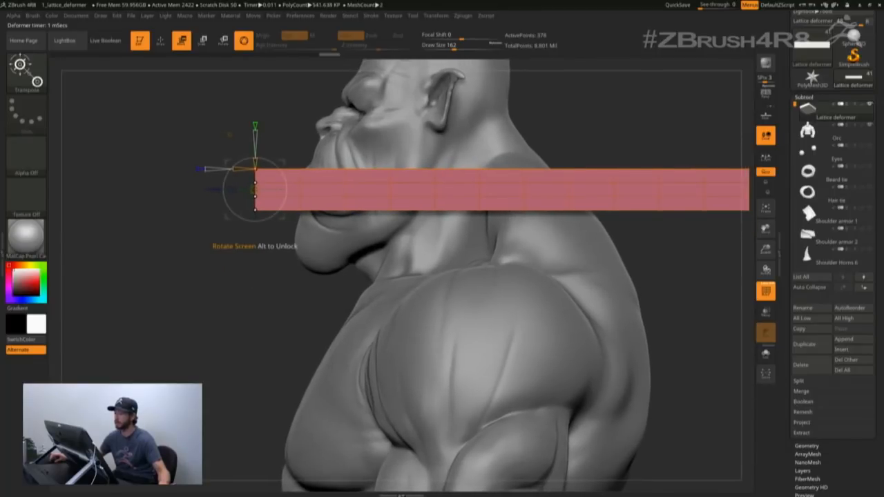
drag(286, 189, 273, 413)
alt+right_drag(228, 297, 226, 330)
Step: Move and tilt the second lattice column downward, and reduce the lattice smoothness along the bar's length
mouse_move(211, 284)
ctrl+mouse_down()
mouse_move(337, 266)
mouse_move(335, 333)
ctrl+mouse_up()
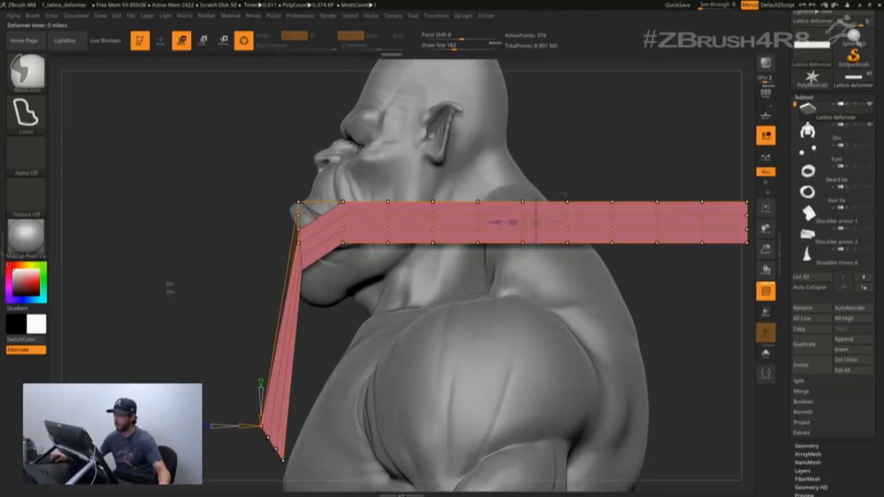
mouse_move(201, 247)
ctrl+mouse_down()
mouse_move(297, 296)
mouse_move(286, 168)
mouse_move(275, 169)
ctrl+mouse_up()
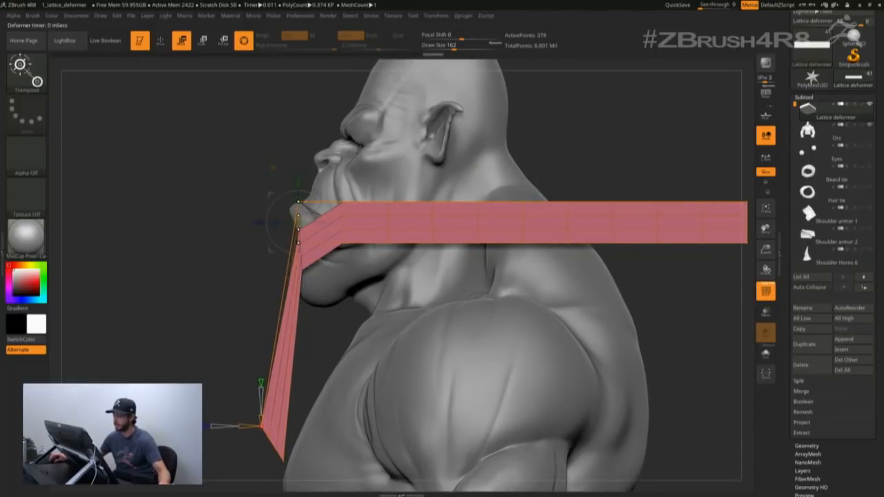
drag(276, 200, 283, 273)
alt+drag(207, 297, 217, 272)
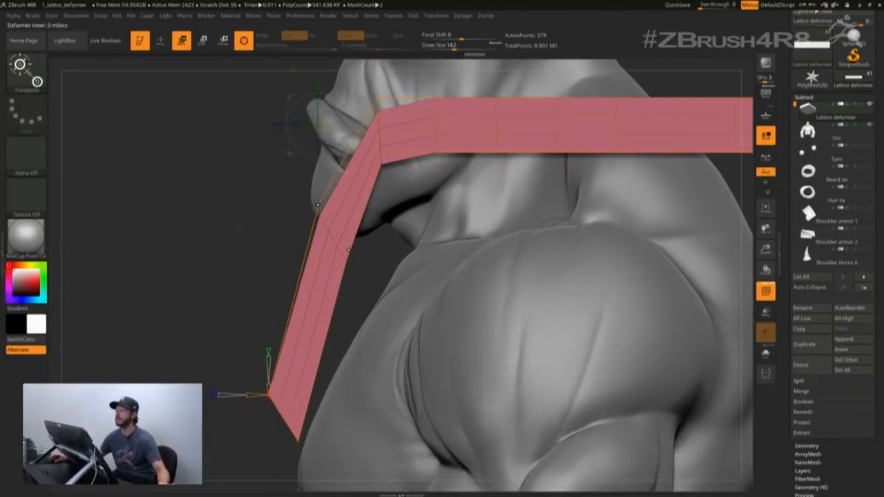
alt+drag(238, 227, 236, 207)
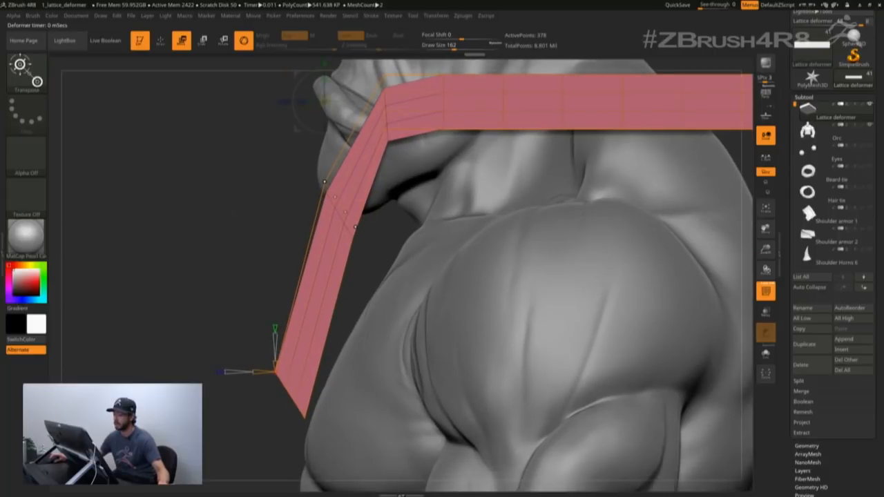
drag(221, 372, 239, 372)
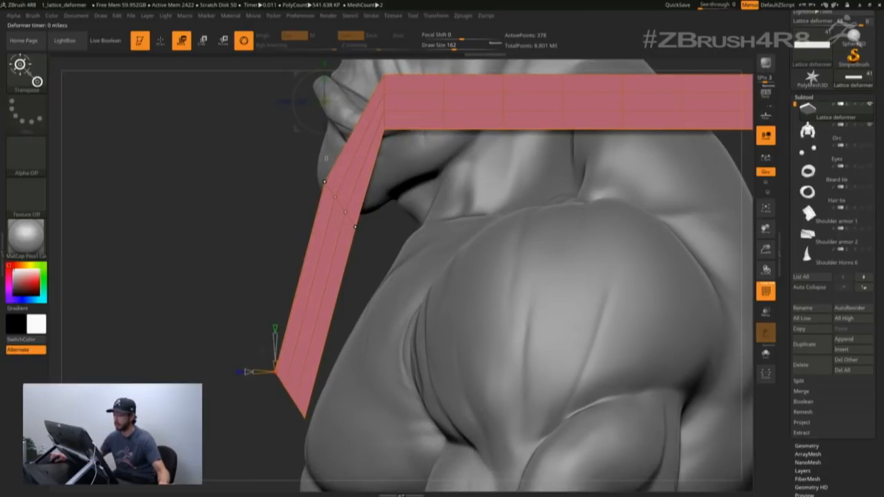
Step: Isolate the next lattice columns and rotate them to round the bar's downward bend below the Orc's face
mouse_move(207, 297)
mouse_down()
mouse_move(373, 304)
mouse_move(464, 267)
mouse_move(407, 297)
mouse_move(361, 166)
mouse_move(391, 167)
mouse_move(389, 220)
mouse_move(371, 270)
mouse_up()
mouse_move(261, 207)
ctrl+mouse_down()
mouse_move(320, 316)
mouse_move(263, 189)
ctrl+mouse_up()
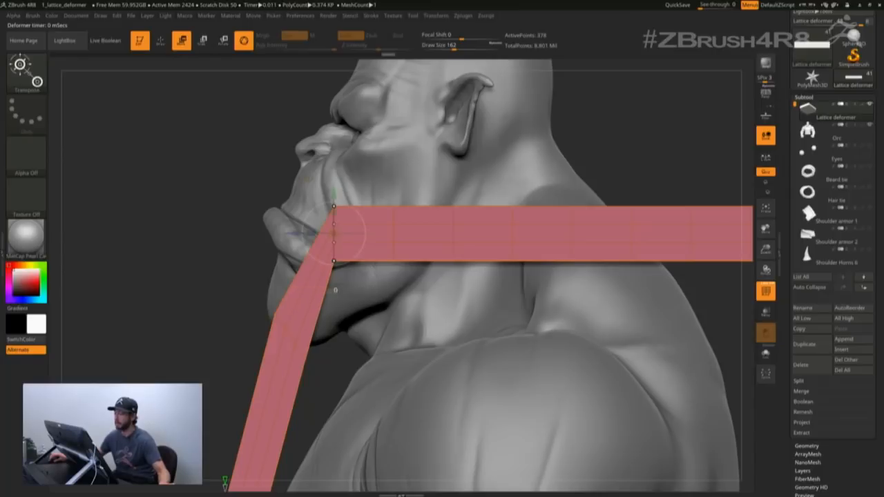
drag(365, 234, 361, 216)
drag(362, 261, 367, 311)
alt+drag(387, 323, 353, 350)
ctrl+right_drag(354, 349, 357, 373)
mouse_move(285, 262)
ctrl+mouse_down()
mouse_move(438, 354)
mouse_move(260, 164)
ctrl+mouse_up()
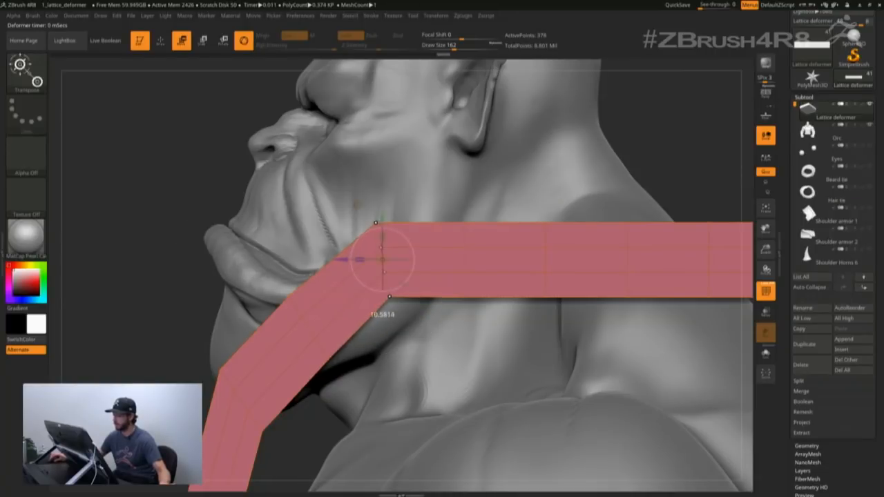
ctrl+right_drag(464, 259, 461, 140)
Step: Accept the Deformer on the bar and lower the bent bar onto the Orc's shoulder
click(252, 389)
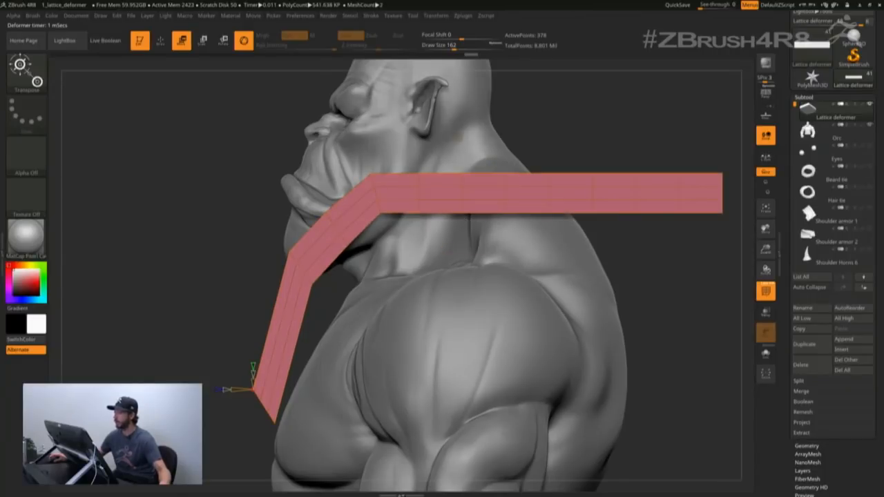
click(483, 193)
click(253, 389)
click(484, 193)
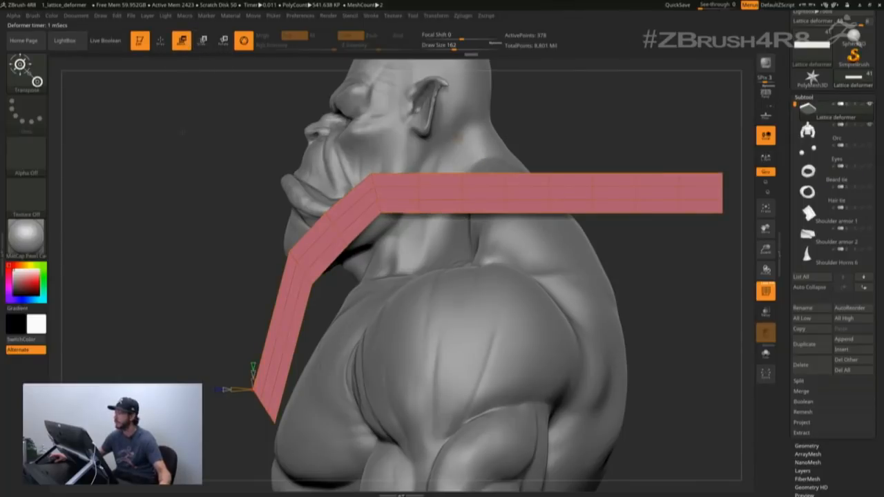
click(484, 193)
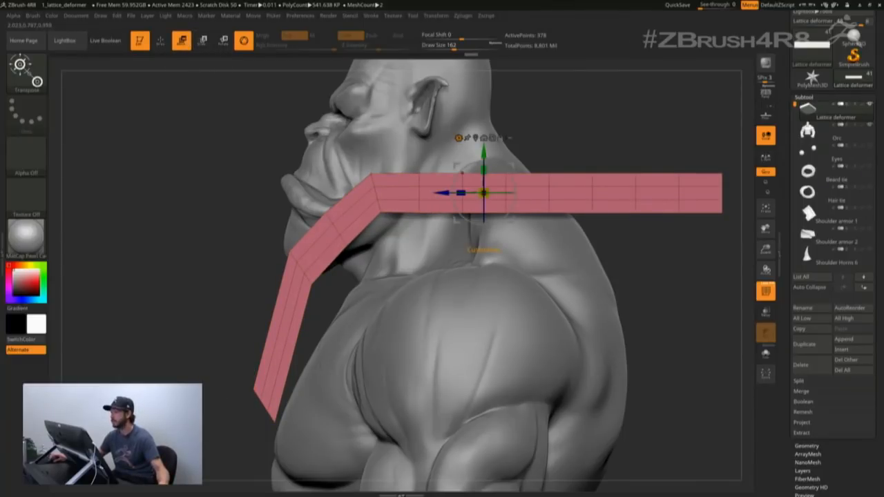
click(458, 137)
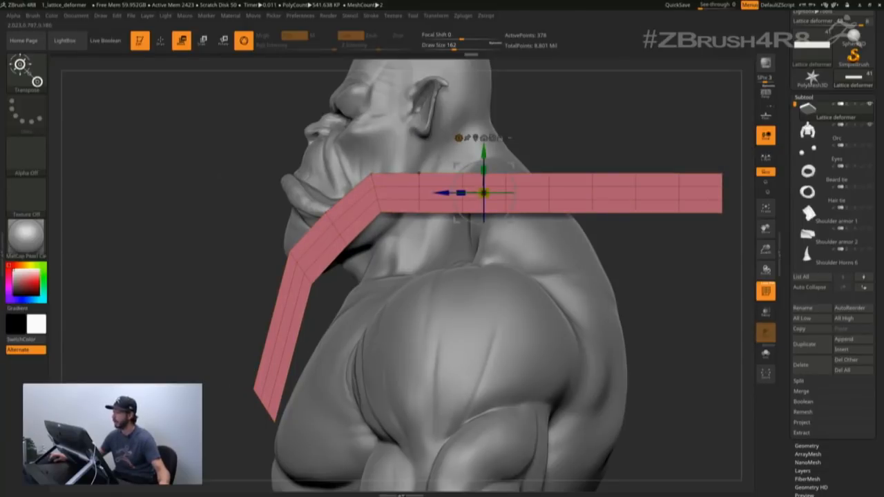
drag(483, 155, 484, 206)
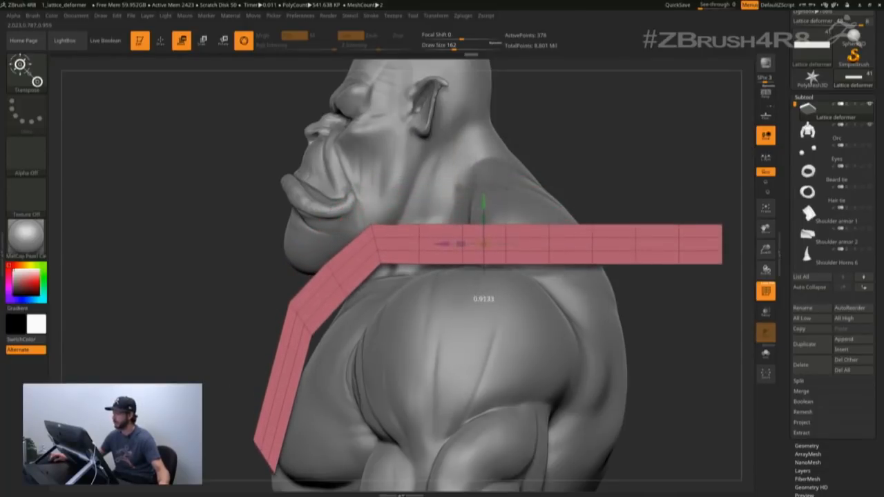
Step: Reapply the lattice Deformer and raise the bar's front end to shorten its drop over the chest
mouse_move(254, 439)
alt+mouse_down()
mouse_move(231, 442)
mouse_move(228, 422)
mouse_move(264, 373)
mouse_move(238, 408)
mouse_move(259, 376)
mouse_move(239, 352)
alt+mouse_up()
mouse_move(199, 235)
ctrl+mouse_down()
mouse_move(300, 414)
mouse_move(362, 345)
mouse_move(332, 349)
ctrl+mouse_up()
drag(275, 321, 289, 247)
alt+drag(262, 179, 325, 311)
Step: Isolate the rear lattice columns and rotate that section of the bar down over the Orc's upper back
alt+drag(705, 242, 524, 250)
mouse_move(436, 233)
ctrl+mouse_down()
mouse_move(570, 254)
mouse_move(438, 122)
mouse_move(684, 232)
ctrl+mouse_up()
mouse_move(622, 262)
alt+mouse_down()
mouse_move(648, 276)
mouse_move(644, 269)
alt+mouse_up()
ctrl+right_drag(606, 269, 492, 247)
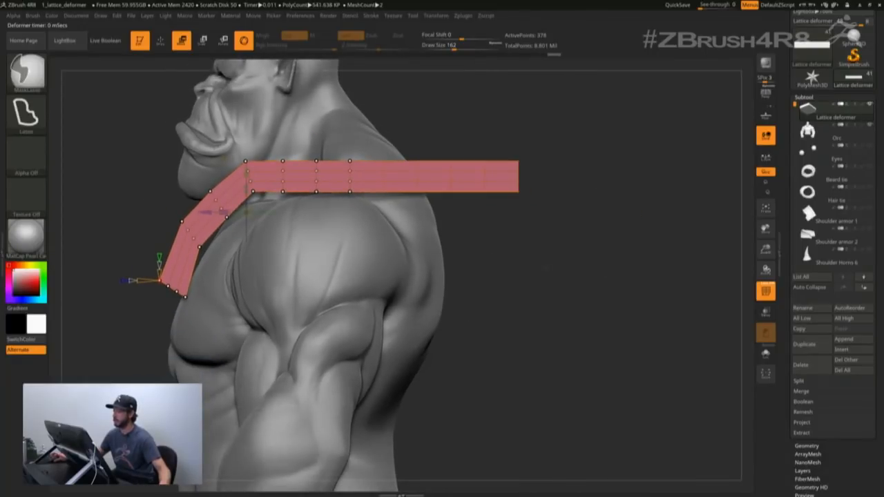
alt+right_drag(492, 247, 499, 274)
drag(498, 202, 487, 288)
ctrl+right_drag(487, 287, 525, 311)
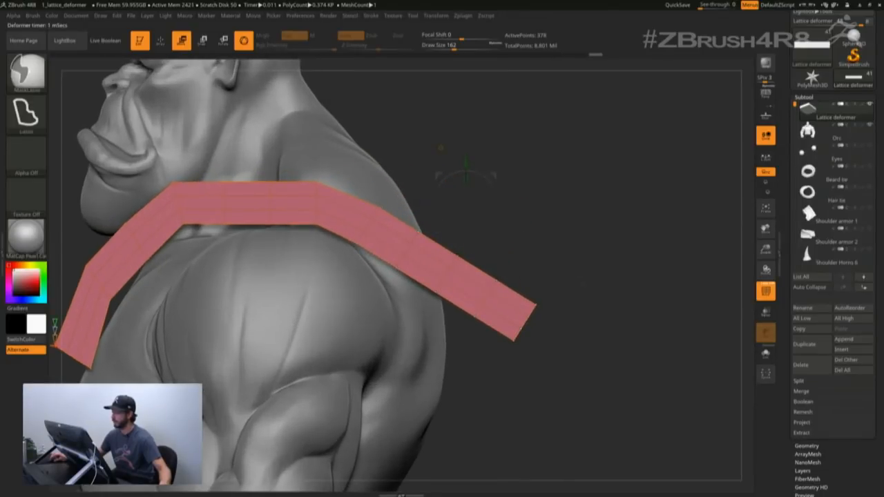
Step: Bend the bar's rear end further down along the back, rotating progressively fewer lattice columns toward its tip
mouse_move(543, 241)
ctrl+alt+mouse_down()
mouse_move(445, 220)
mouse_move(376, 322)
mouse_move(554, 294)
ctrl+alt+mouse_up()
mouse_move(497, 269)
mouse_down()
mouse_move(504, 279)
mouse_move(480, 299)
mouse_up()
ctrl+right_drag(481, 291, 452, 273)
mouse_move(545, 344)
ctrl+alt+mouse_down()
mouse_move(440, 328)
mouse_move(495, 307)
ctrl+alt+mouse_up()
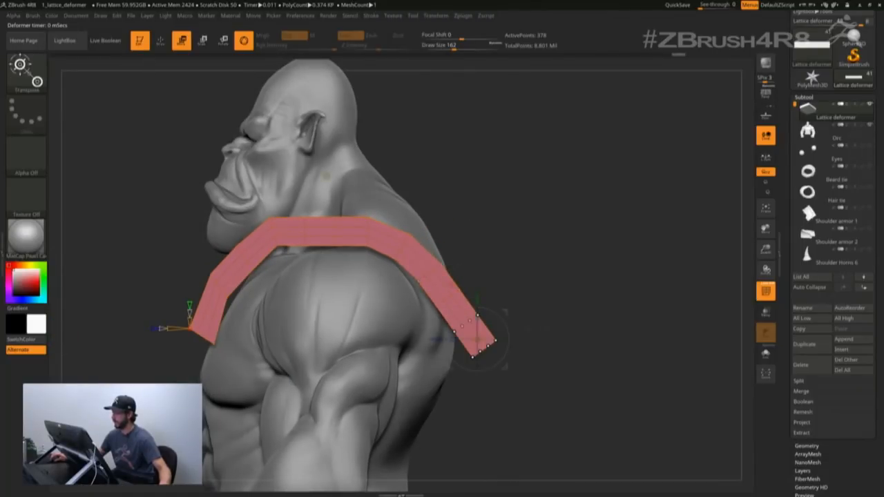
drag(509, 339, 492, 374)
mouse_move(497, 338)
ctrl+right_down()
mouse_move(514, 366)
mouse_move(504, 351)
ctrl+right_up()
Step: Accept the Deformer on the bar curved over the shoulder
right_drag(511, 311, 570, 298)
alt+right_drag(310, 162, 360, 145)
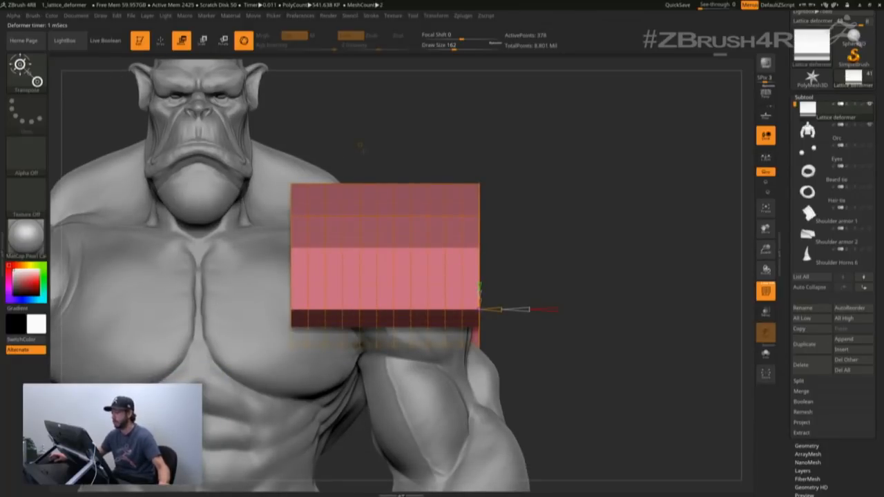
click(360, 145)
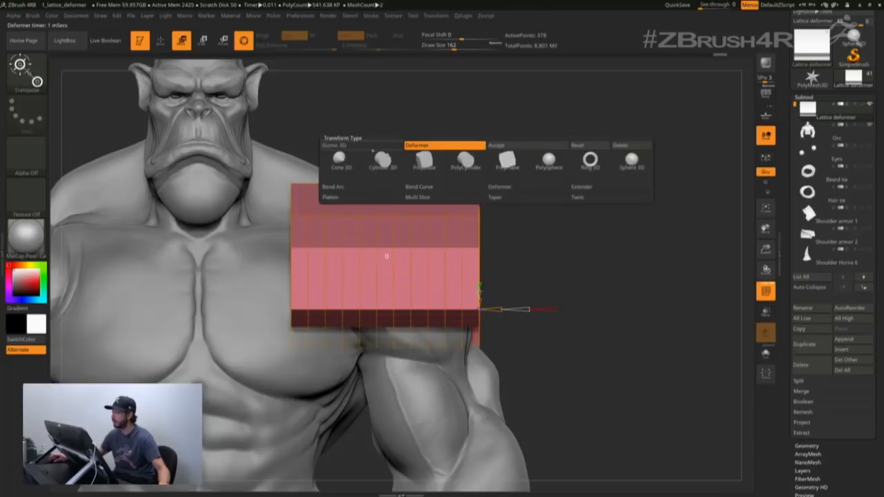
click(522, 145)
Step: Tilt and reposition the curved plate to follow the slope of the Orc's shoulder, and return to Draw mode
alt+right_drag(523, 145, 556, 153)
drag(449, 206, 448, 218)
drag(379, 193, 342, 180)
mouse_move(525, 238)
alt+mouse_down()
mouse_move(567, 198)
mouse_move(543, 236)
mouse_move(550, 221)
alt+mouse_up()
key(q)
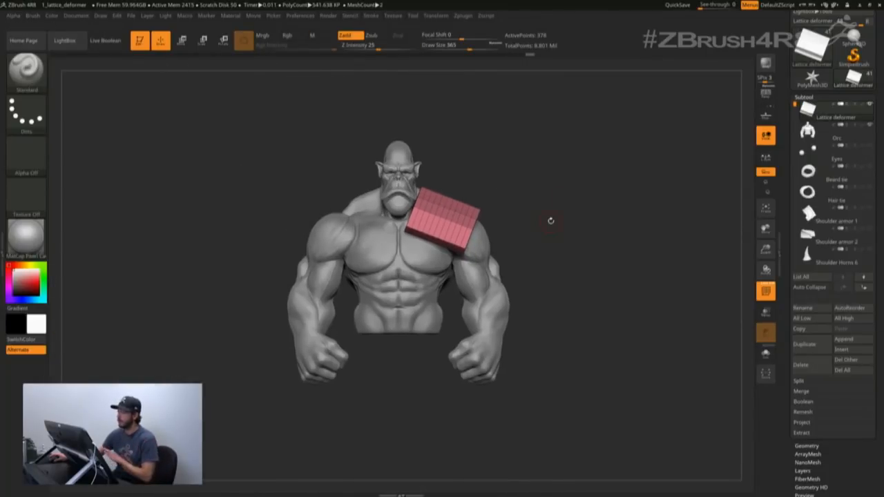
Step: Turn off PolyFrame display and open the 2_bend_curve_deformer project
alt+drag(568, 257, 516, 199)
click(771, 294)
click(65, 43)
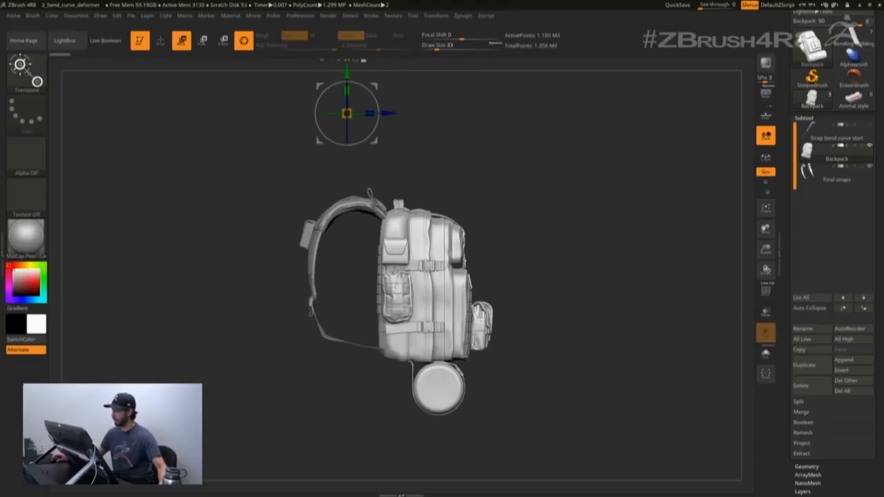
Step: Centre the gizmo on the Backpack and apply the Bend Curve deformer
click(437, 299)
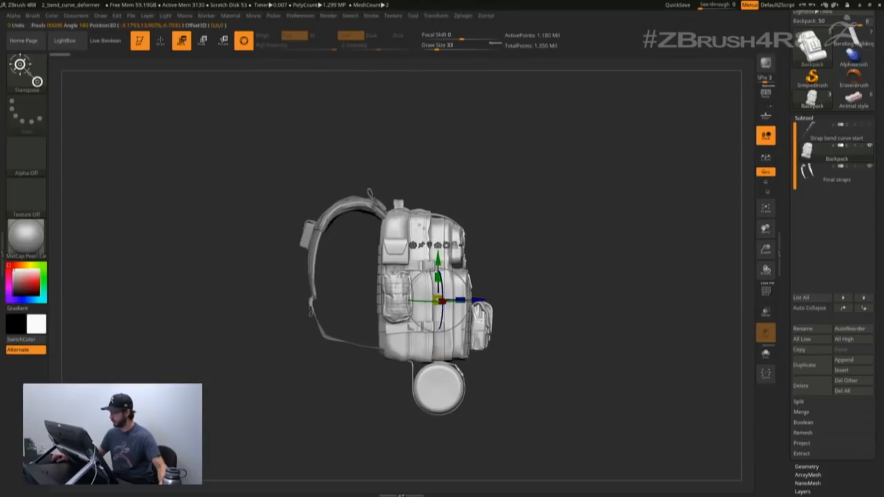
click(429, 245)
click(445, 252)
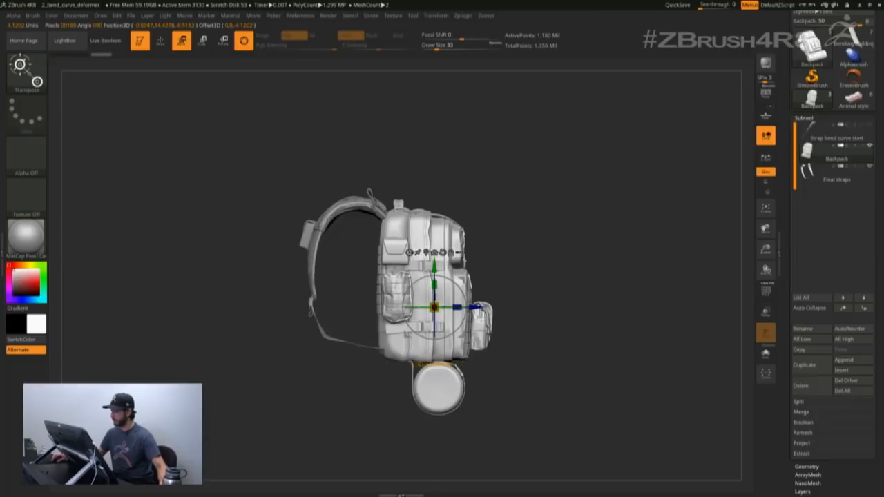
click(411, 253)
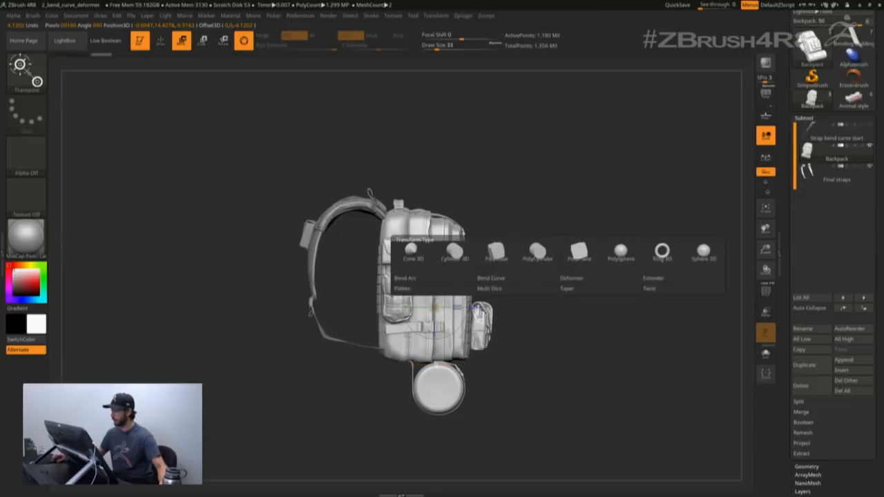
click(493, 279)
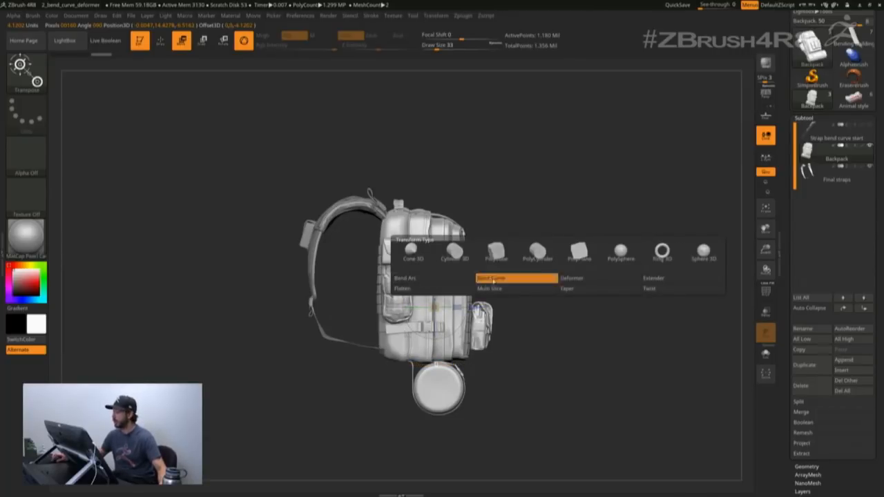
Step: Increase the bend curve's resolution to add more control points across the Backpack's width
drag(544, 312, 552, 298)
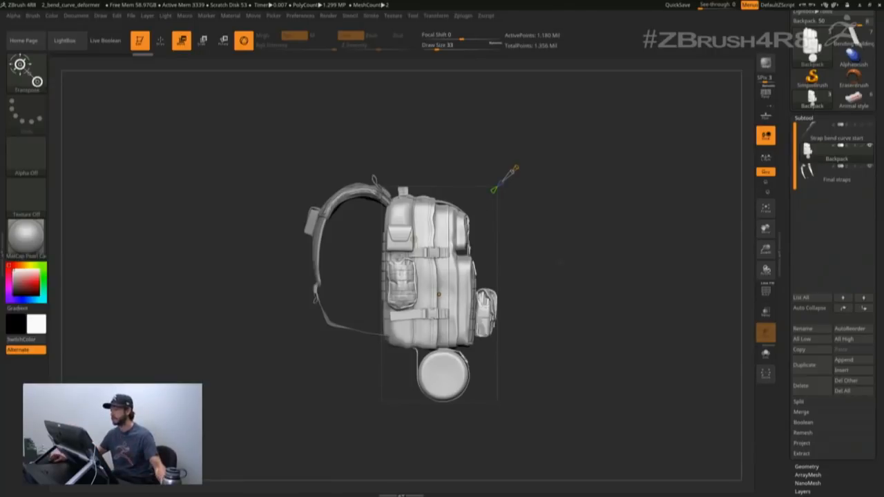
drag(561, 250, 494, 250)
alt+drag(559, 228, 563, 244)
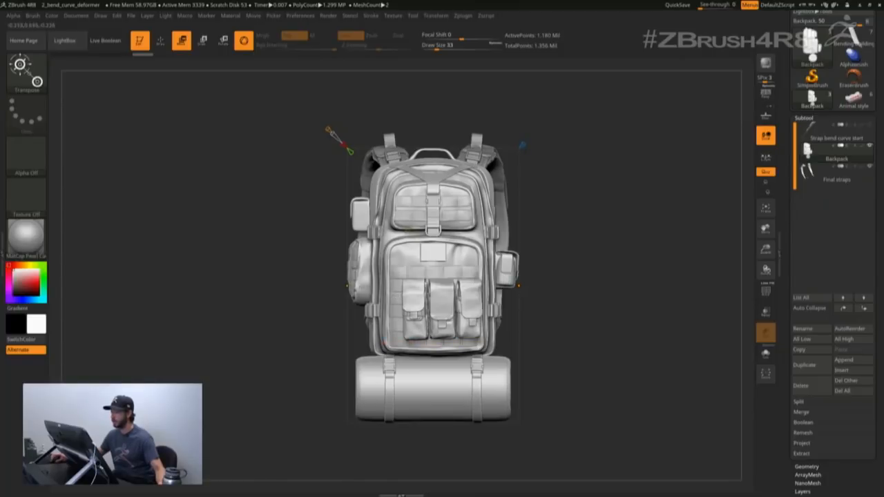
drag(347, 285, 319, 315)
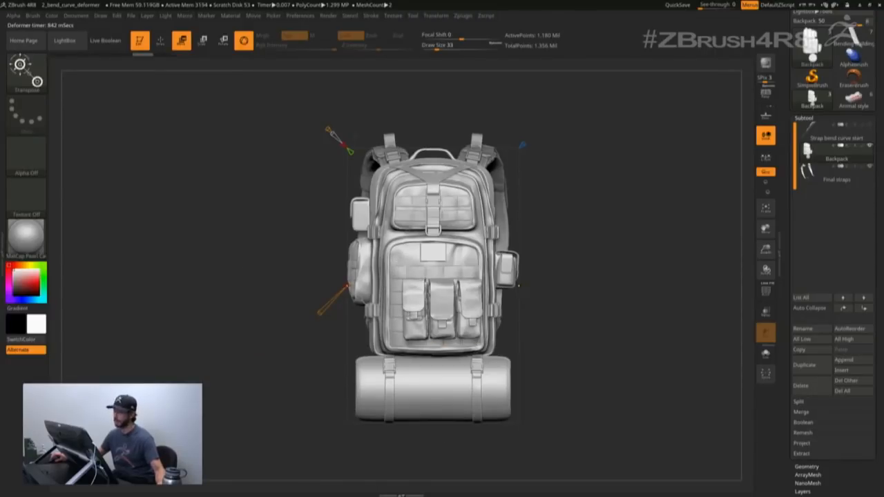
alt+drag(297, 325, 294, 317)
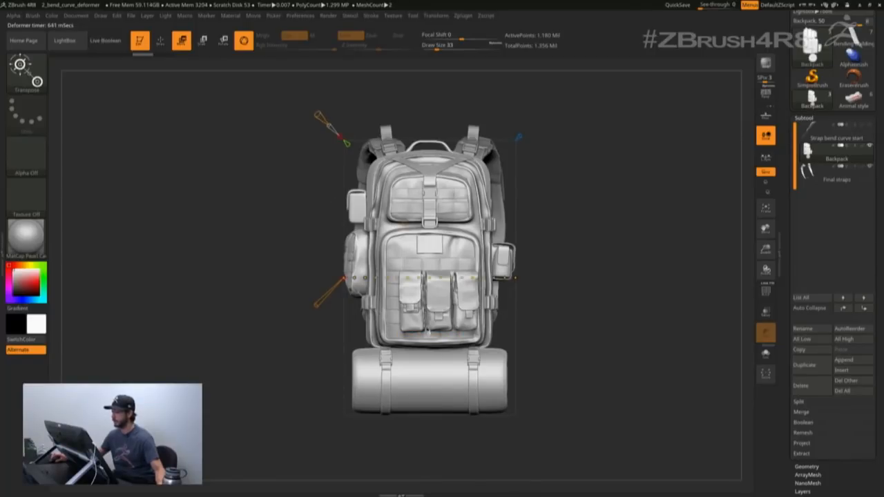
mouse_move(297, 325)
mouse_down()
mouse_move(380, 318)
mouse_move(282, 329)
mouse_up()
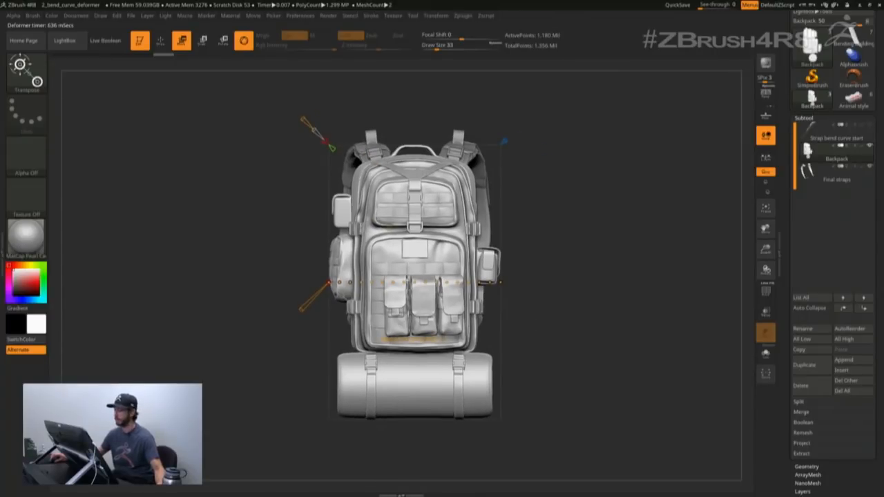
Step: Switch the bend curve's axis to the Backpack's depth and back to its width, and accept the deformer
drag(325, 141, 313, 129)
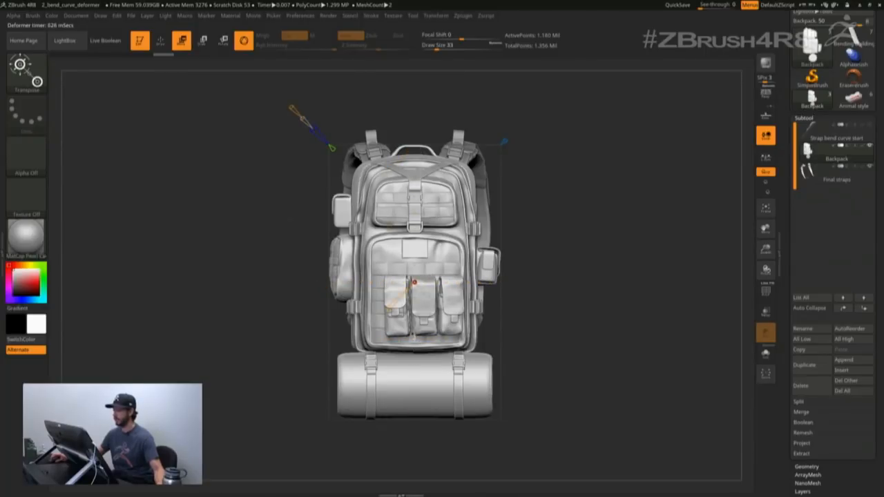
drag(313, 129, 324, 140)
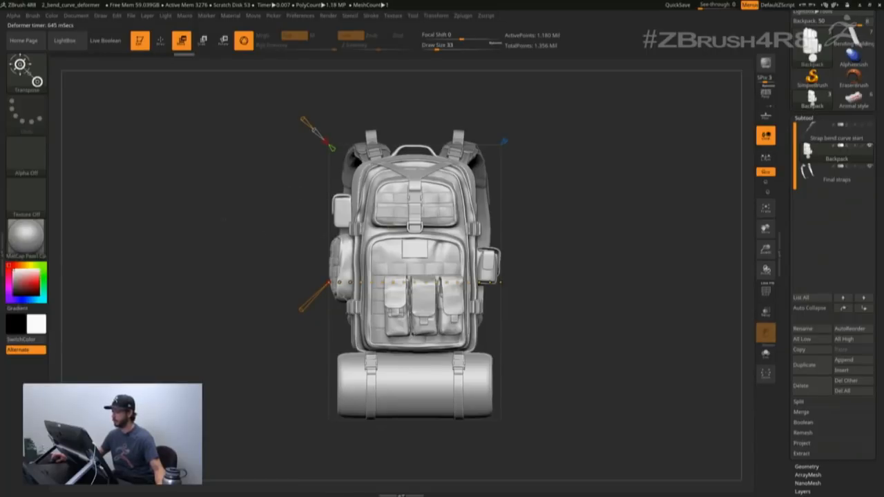
click(390, 227)
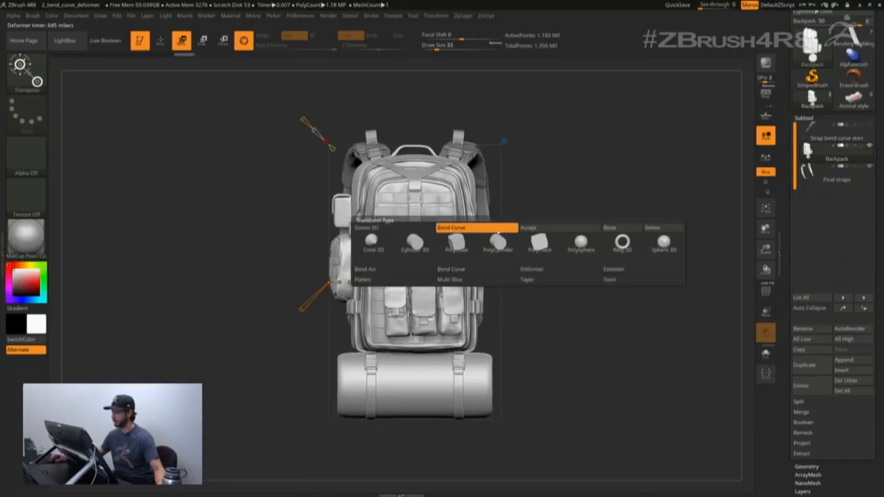
click(529, 229)
Step: Tilt the gizmo diagonally relative to the Backpack and apply Bend Curve in that orientation
mouse_move(577, 274)
alt+mouse_down()
mouse_move(566, 256)
mouse_move(586, 279)
alt+mouse_up()
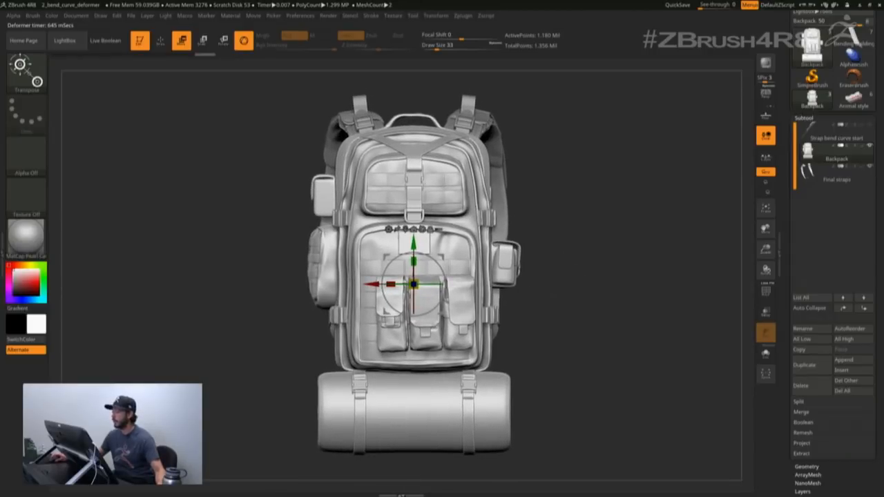
mouse_move(586, 279)
mouse_down()
mouse_move(625, 284)
mouse_move(594, 279)
mouse_up()
alt+drag(424, 257, 439, 270)
click(389, 229)
click(460, 257)
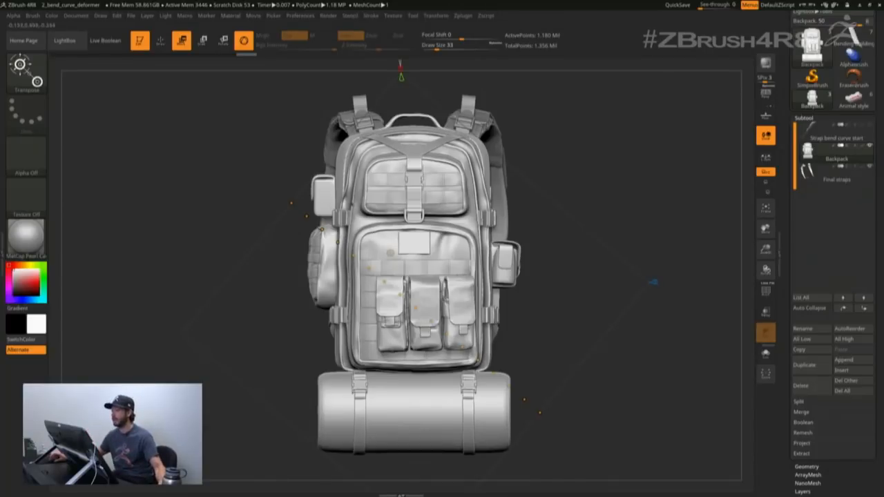
Step: Accept the tilted bend curve deformer on the Backpack
click(399, 253)
click(528, 252)
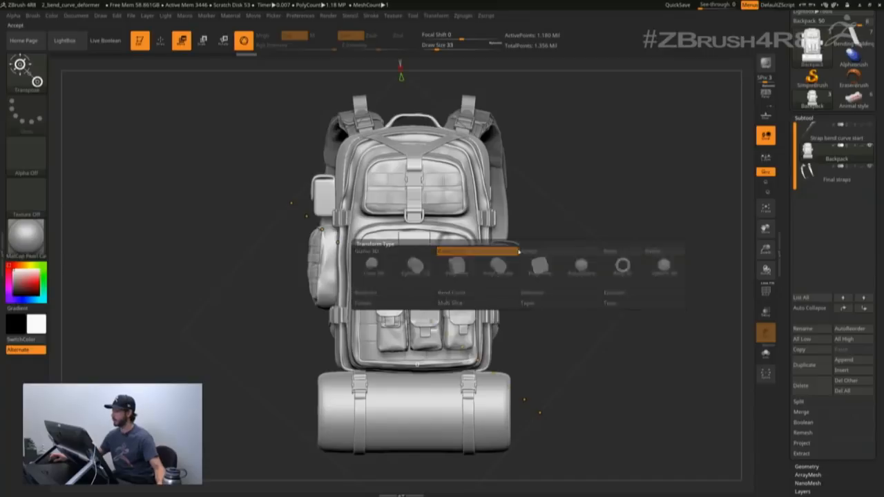
drag(622, 76, 782, 162)
drag(697, 90, 744, 168)
Step: Make the Strap bend curve start subtool active and hide the Final straps subtool
click(836, 134)
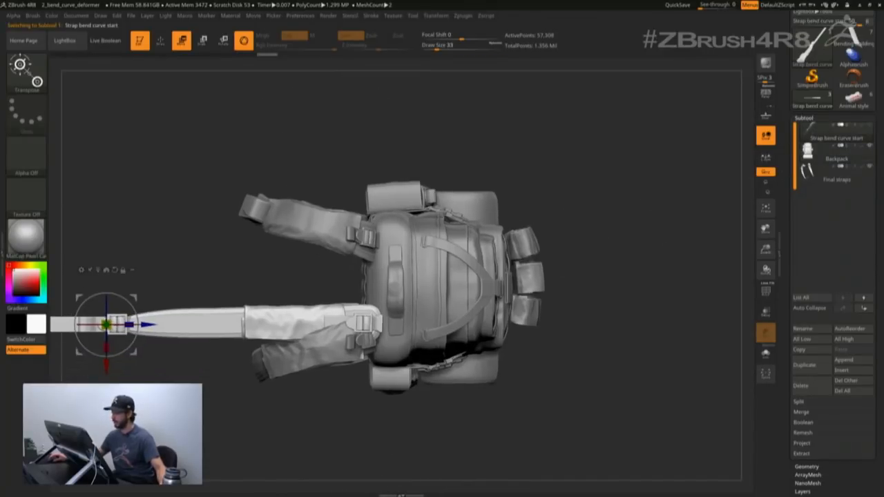
alt+drag(622, 208, 678, 72)
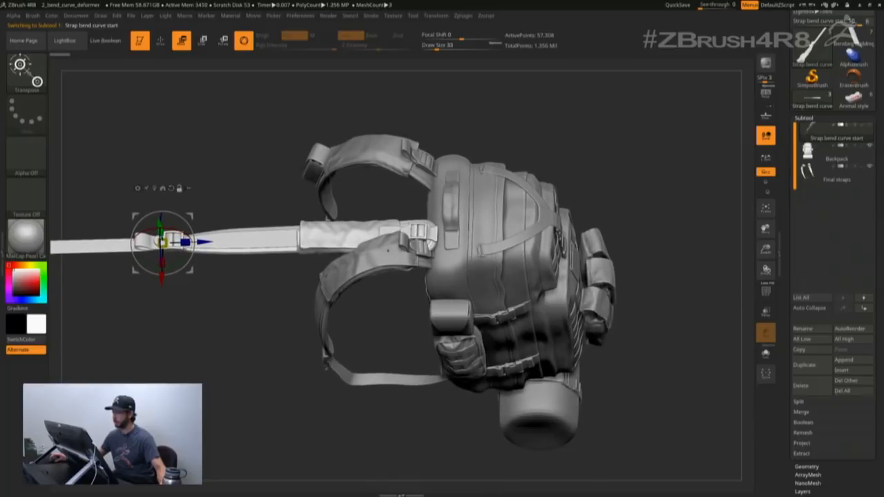
drag(677, 208, 669, 166)
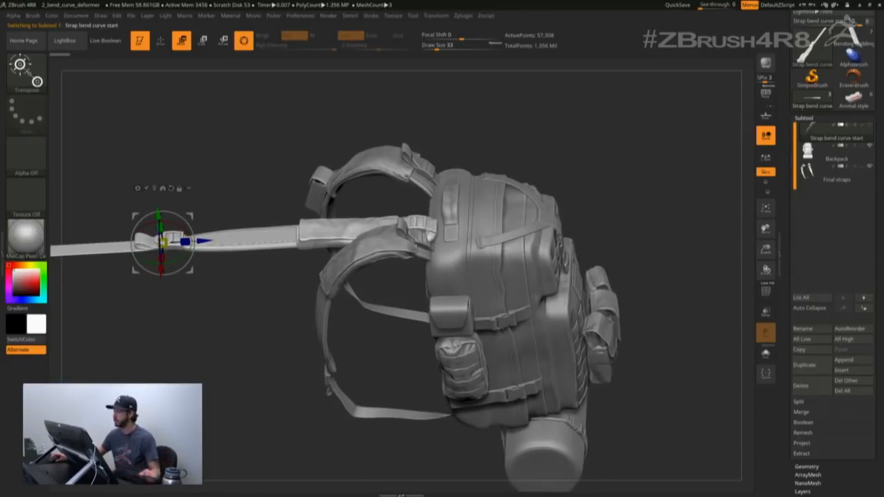
click(870, 167)
drag(677, 180, 751, 283)
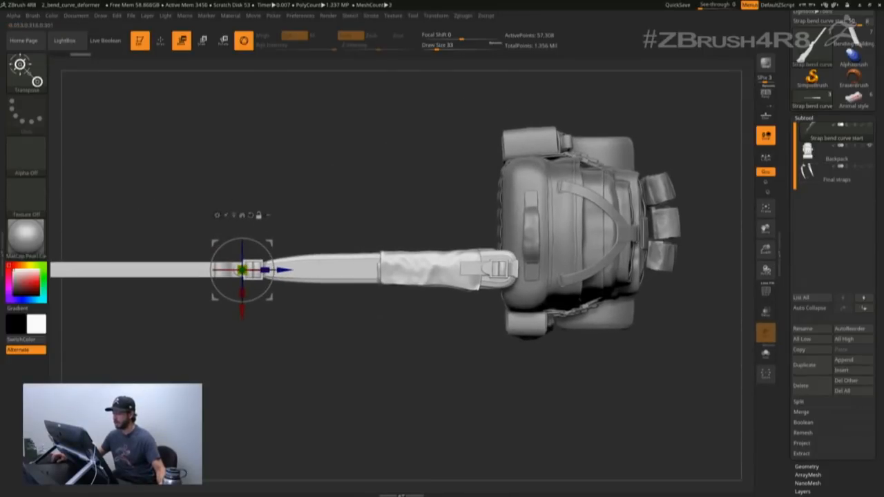
Step: Show the strap's polyframe, place the gizmo on the webbing and try realigning it along the strap
click(233, 216)
alt+drag(345, 166, 339, 217)
alt+drag(297, 304, 297, 181)
alt+drag(345, 166, 300, 201)
alt+drag(282, 148, 334, 109)
alt+drag(396, 270, 424, 253)
key(shift+f)
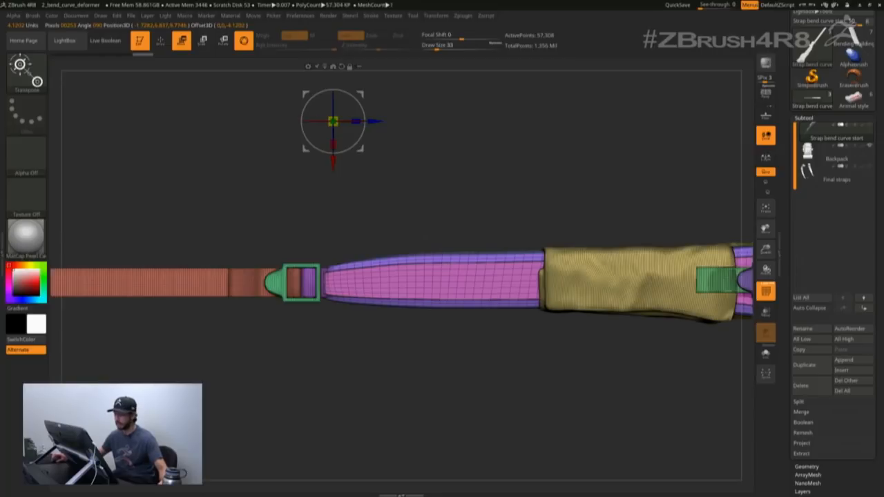
click(152, 281)
alt+drag(138, 353, 234, 357)
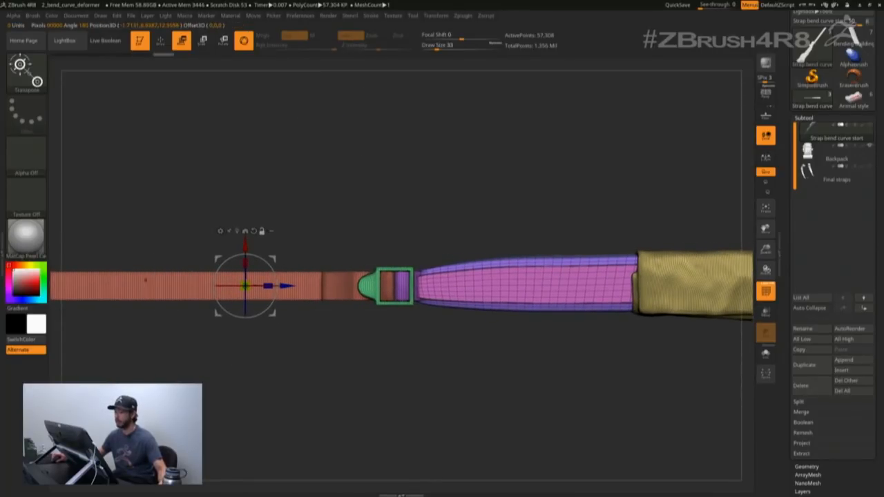
drag(134, 286, 185, 284)
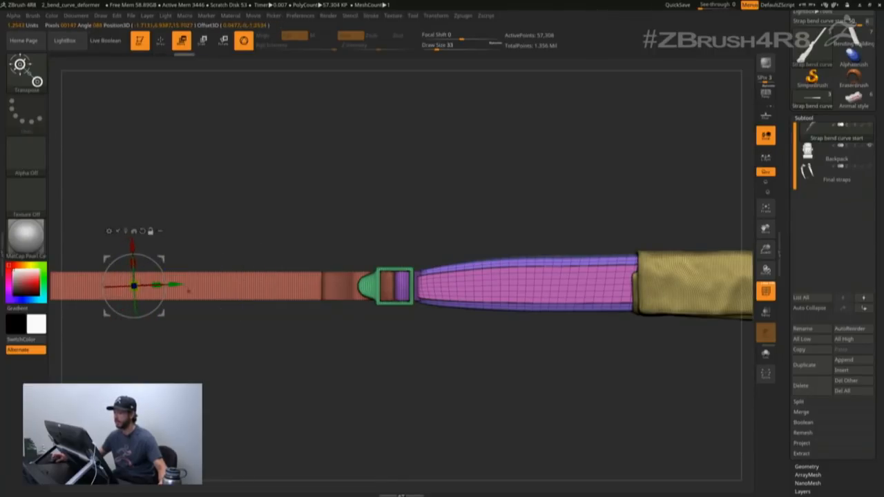
Step: Return to draw mode and make the Backpack the active subtool
alt+drag(176, 346, 490, 396)
alt+drag(505, 345, 448, 291)
alt+drag(443, 353, 225, 283)
drag(225, 345, 228, 287)
key(q)
alt+click(352, 255)
drag(407, 339, 436, 335)
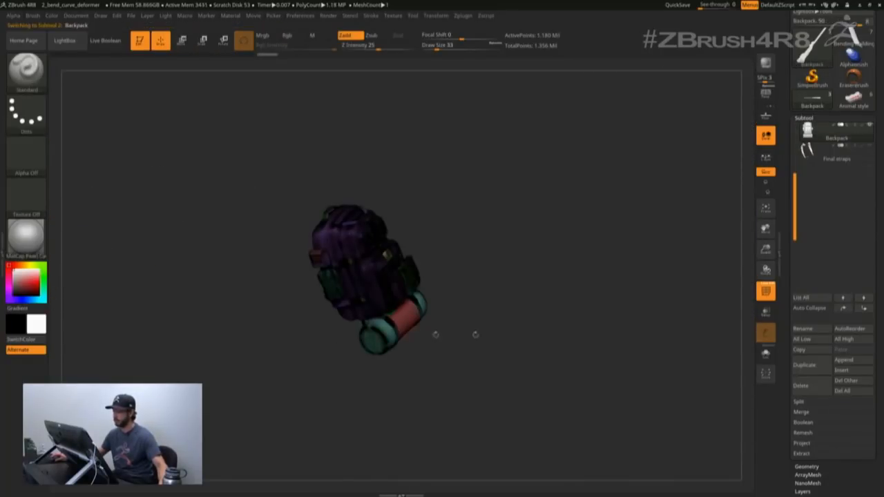
Step: Compare the Backpack with polyframe display on and off from different angles
key(shift+f)
alt+drag(454, 260, 551, 236)
key(shift+f)
key(w)
alt+click(431, 355)
mouse_move(580, 304)
mouse_down()
mouse_move(563, 329)
mouse_move(573, 346)
mouse_move(554, 302)
mouse_move(528, 333)
mouse_move(546, 366)
mouse_move(529, 355)
mouse_move(554, 344)
mouse_up()
key(shift+f)
key(q)
Step: Reactivate the Strap bend curve start subtool and bring up its gizmo
drag(794, 179, 790, 130)
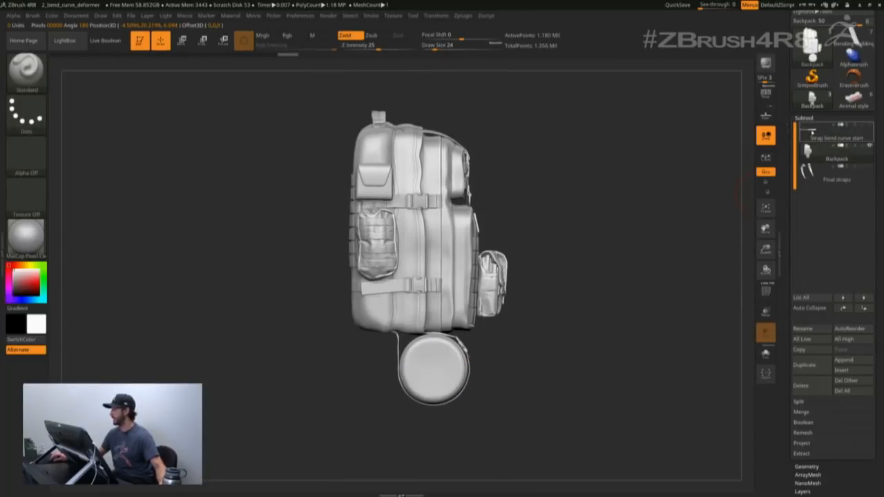
click(819, 132)
alt+drag(550, 225, 612, 231)
alt+drag(313, 163, 408, 191)
key(w)
Step: Centre the gizmo on the straight strap, reset its orientation and apply the Bend Curve deformer
click(267, 193)
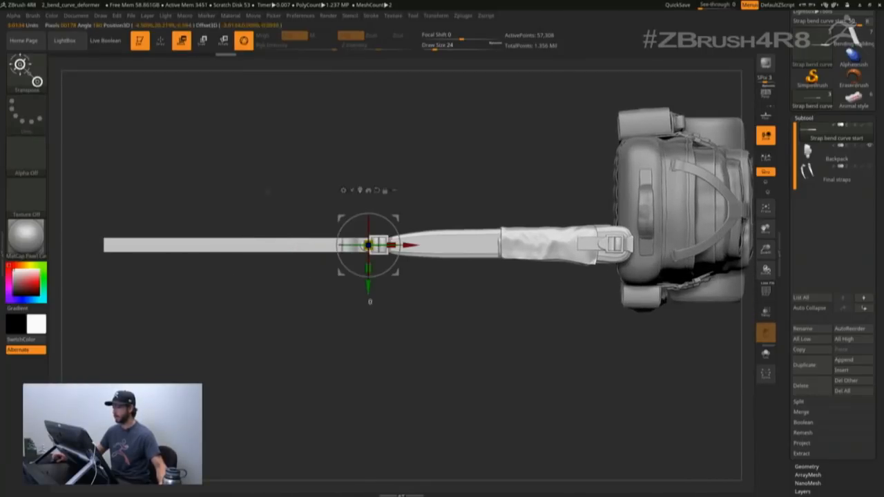
alt+click(377, 190)
alt+drag(389, 177, 342, 174)
click(297, 188)
click(395, 217)
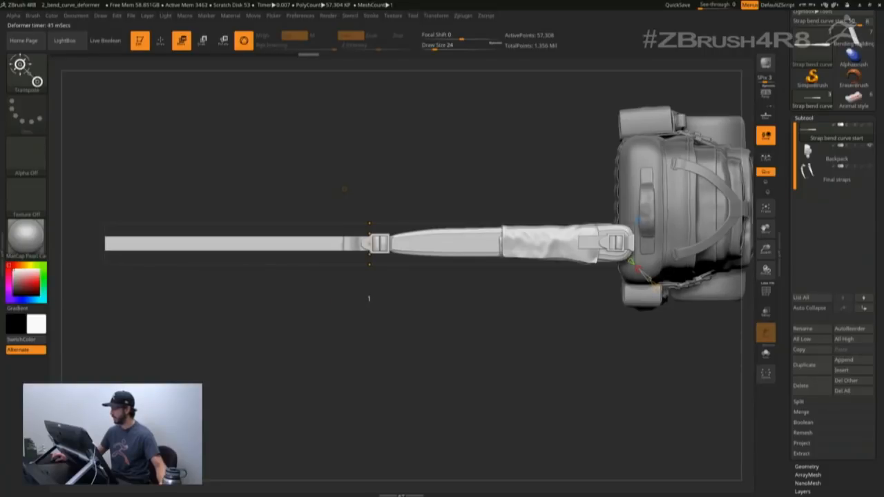
Step: Run the bend curve along the strap's length and bend the strap into a loop down to the backpack's lower edge
drag(345, 189, 349, 99)
drag(169, 155, 562, 323)
drag(320, 175, 449, 245)
drag(369, 242, 388, 251)
drag(536, 141, 528, 161)
drag(423, 155, 422, 152)
drag(387, 249, 382, 246)
alt+drag(428, 219, 369, 246)
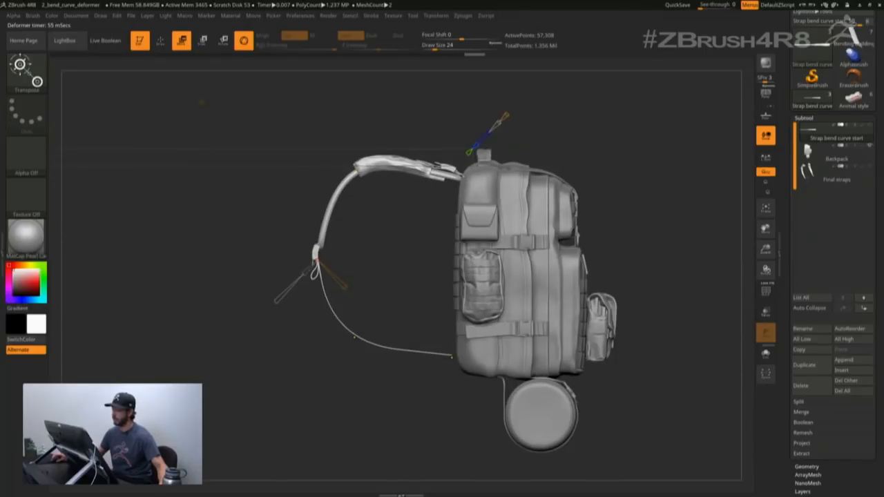
Step: Reposition the curve point at the strap's buckle to round out the loop
drag(316, 261, 356, 266)
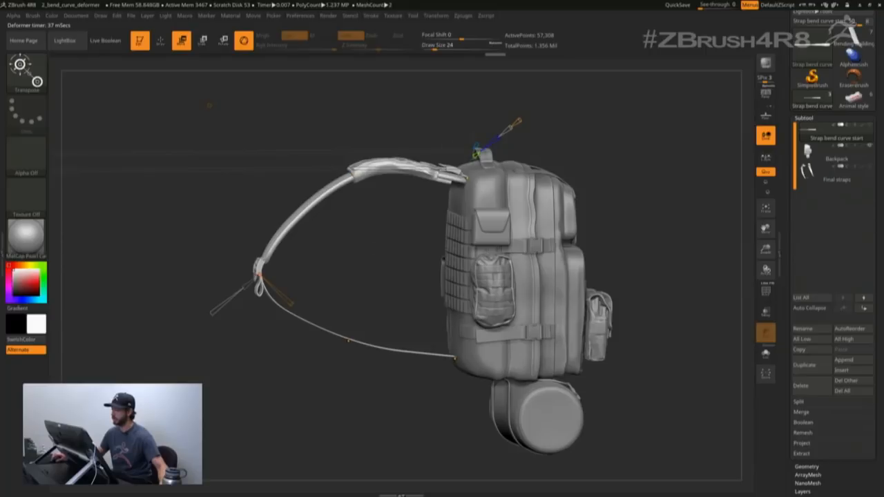
drag(476, 144, 493, 120)
alt+drag(408, 103, 404, 200)
drag(408, 138, 388, 138)
alt+drag(404, 200, 387, 93)
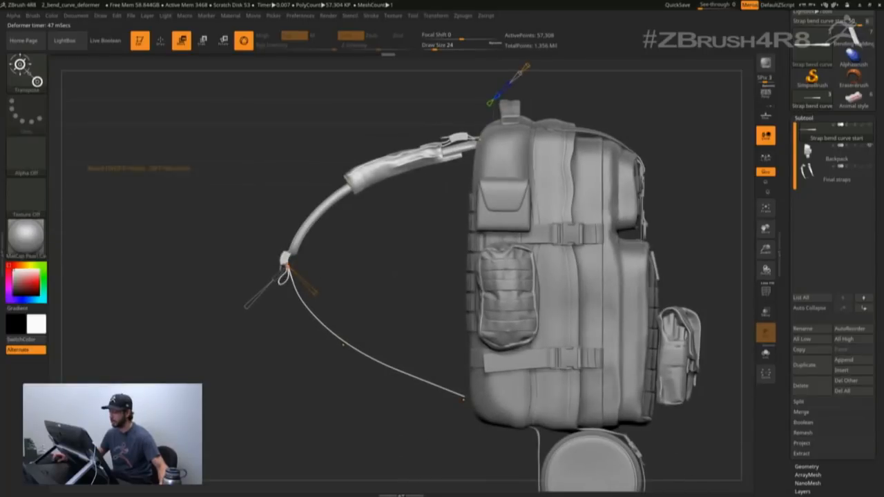
drag(286, 264, 323, 275)
Step: Adjust the lower webbing point and the end point so the strap meets the backpack's base
alt+drag(387, 297, 384, 270)
drag(346, 318, 356, 332)
alt+drag(387, 297, 373, 283)
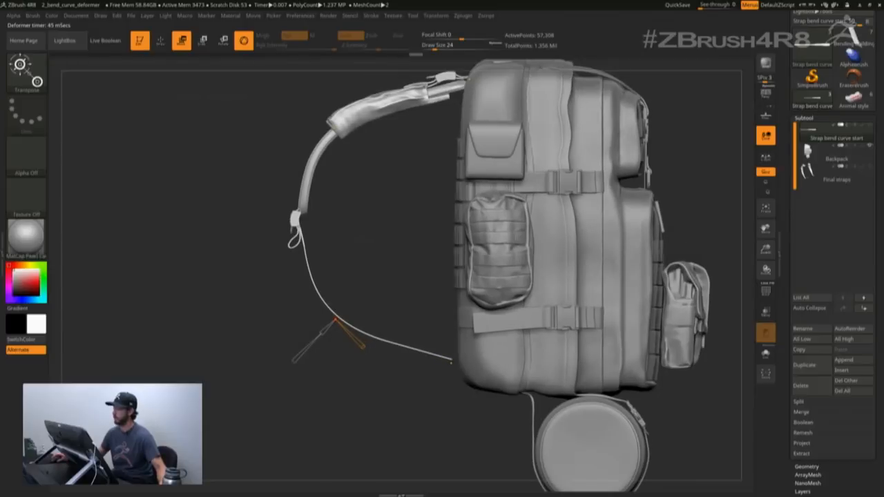
drag(451, 362, 456, 356)
alt+drag(387, 297, 438, 223)
drag(339, 231, 339, 232)
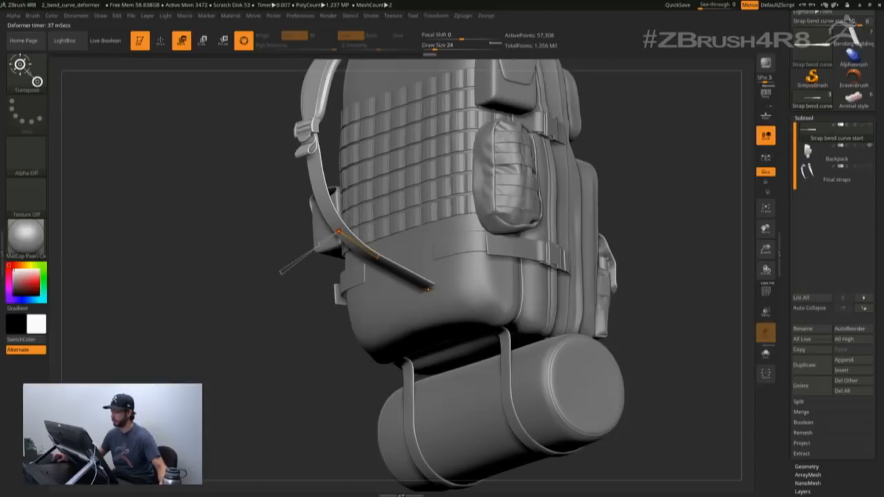
Step: Try scaling the strap at the buckle's curve point, and undo the scaling
click(314, 136)
alt+drag(242, 200, 186, 290)
ctrl+right_drag(228, 304, 325, 341)
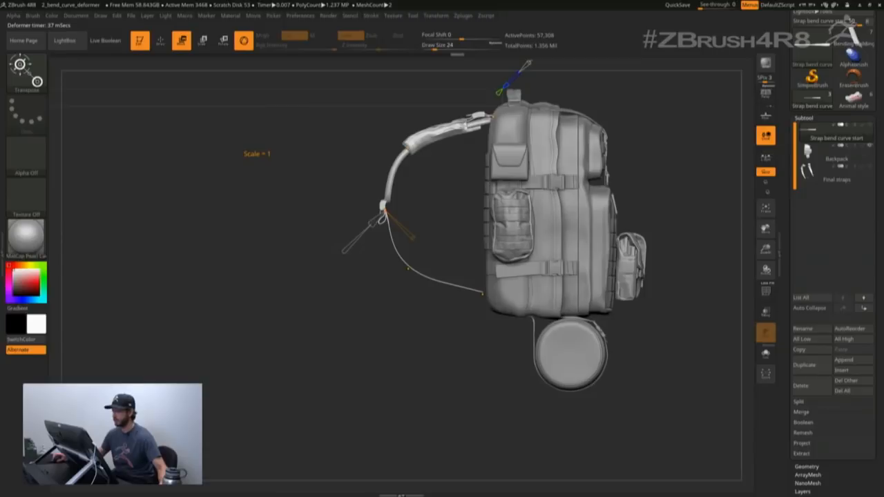
ctrl+right_drag(304, 276, 304, 346)
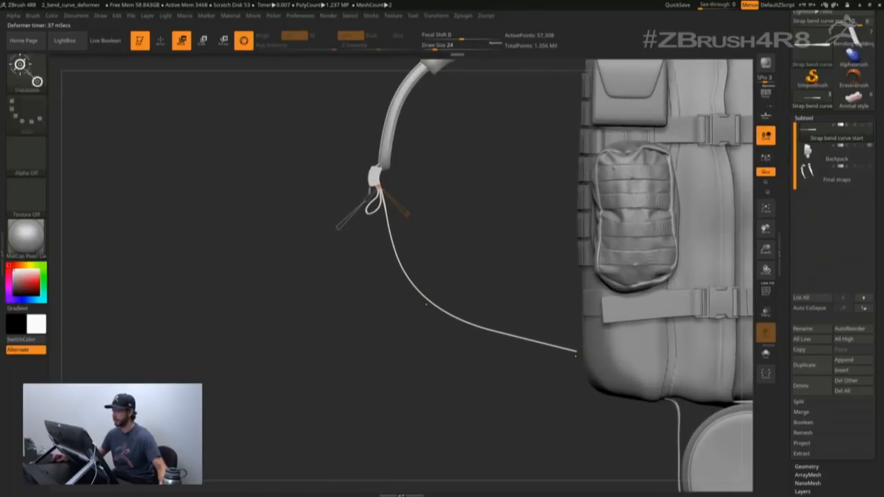
drag(339, 228, 328, 238)
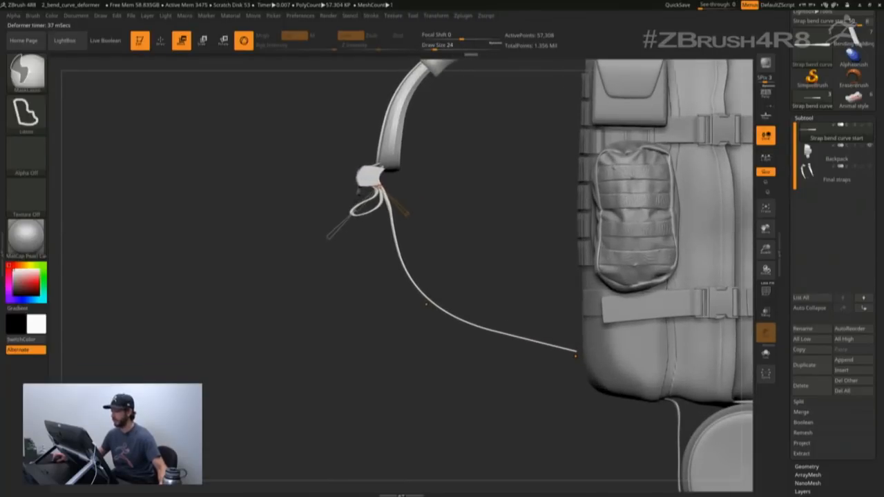
key(ctrl+z)
drag(324, 244, 339, 228)
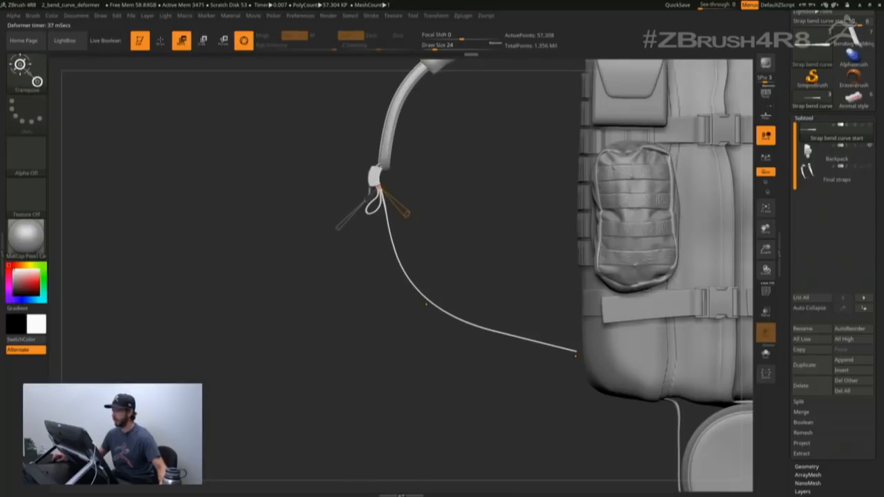
Step: Twist the strap slightly at the buckle point and at the lower webbing point
alt+right_drag(442, 229, 406, 244)
drag(371, 228, 373, 231)
alt+right_drag(373, 230, 368, 211)
click(386, 299)
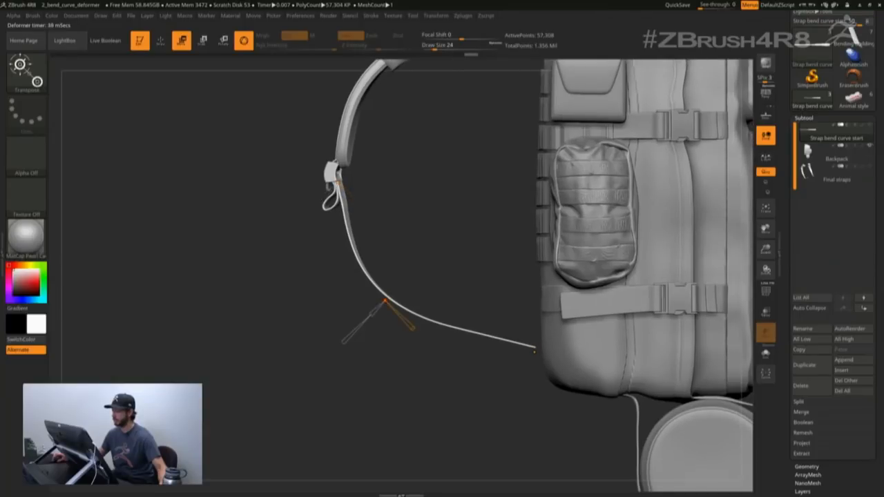
alt+right_drag(385, 300, 365, 276)
drag(391, 303, 394, 308)
alt+right_drag(394, 308, 301, 449)
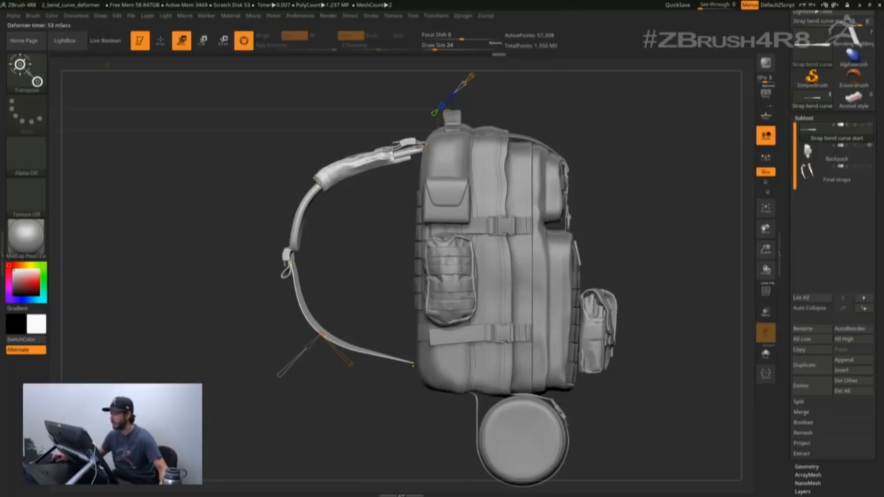
Step: Twist the strap slightly below the shoulder pad and shift its top end point into the backpack
click(319, 182)
drag(348, 210, 354, 217)
drag(427, 145, 429, 141)
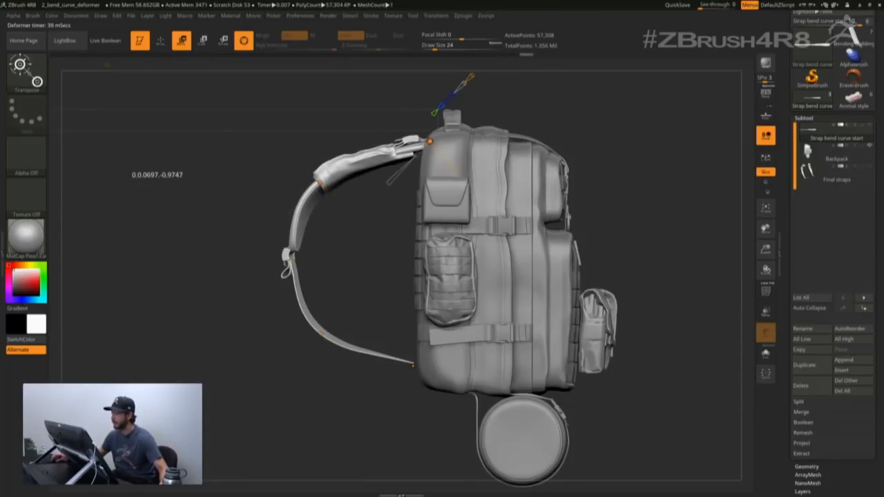
Step: Add a control point to the strap's bend curve, raise the shoulder pad and refine the lower webbing
alt+drag(359, 284, 360, 243)
drag(323, 295, 319, 303)
drag(415, 325, 416, 325)
alt+drag(394, 187, 425, 254)
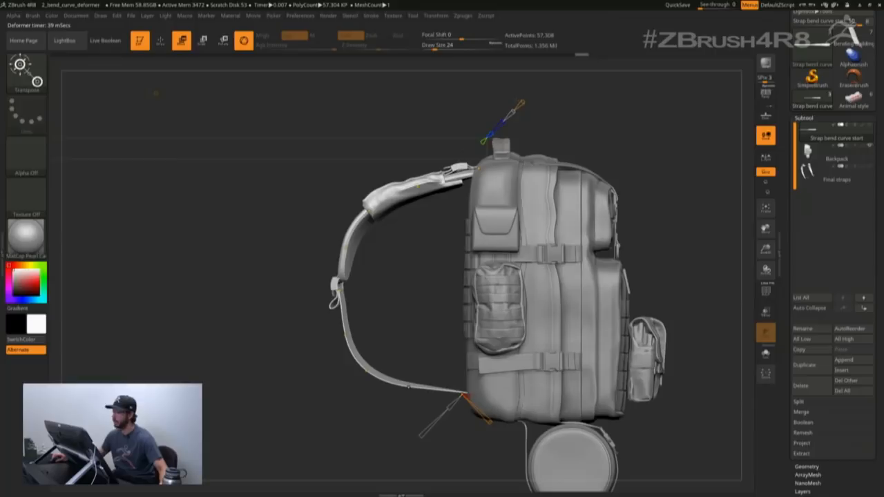
drag(417, 185, 419, 173)
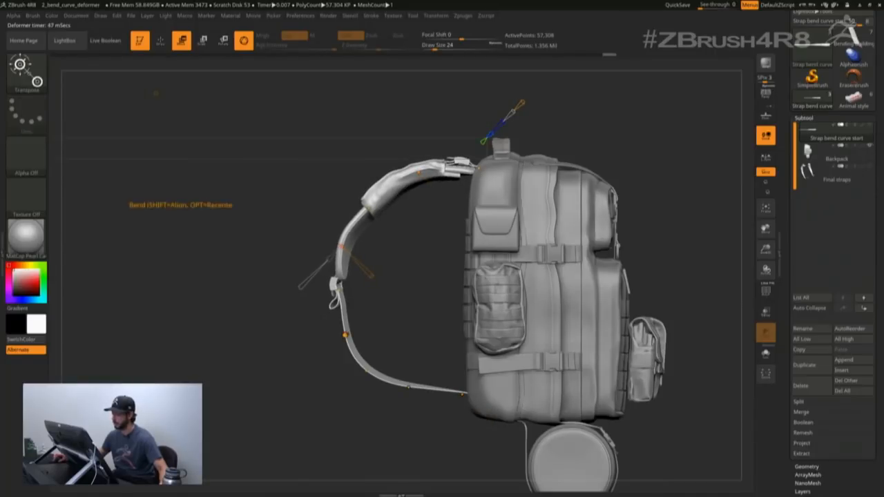
drag(373, 364, 367, 355)
Step: Examine the bent strap against the backpack from several angles and switch to the Backpack subtool
ctrl+right_drag(368, 355, 368, 304)
right_drag(367, 304, 485, 415)
alt+right_drag(513, 244, 503, 364)
ctrl+right_drag(503, 365, 508, 311)
mouse_move(553, 442)
right_down()
mouse_move(572, 380)
mouse_move(552, 273)
mouse_move(491, 327)
mouse_move(494, 258)
right_up()
key(q)
alt+click(378, 321)
alt+right_drag(373, 318, 408, 331)
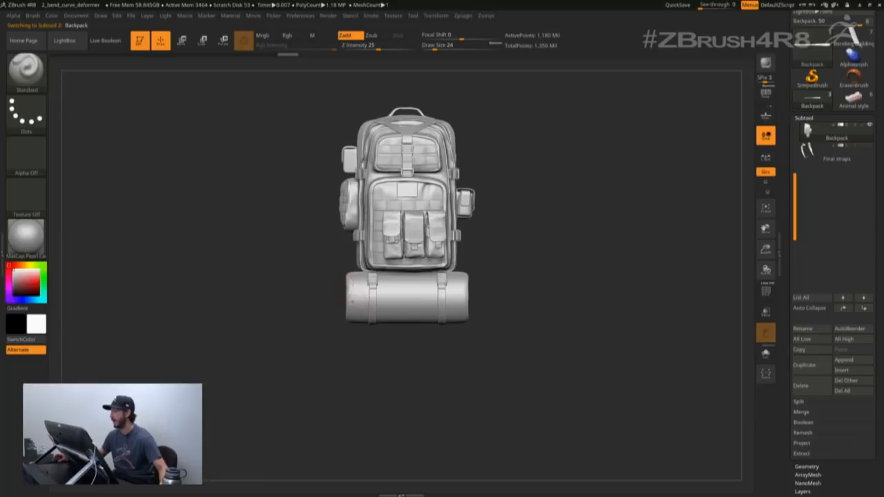
right_drag(509, 329, 528, 336)
Step: Reselect the Strap bend curve start subtool and accept its bend curve deformation
drag(795, 181, 795, 130)
click(829, 133)
drag(555, 262, 501, 310)
key(w)
alt+drag(88, 73, 254, 121)
click(254, 120)
click(398, 118)
drag(318, 219, 353, 256)
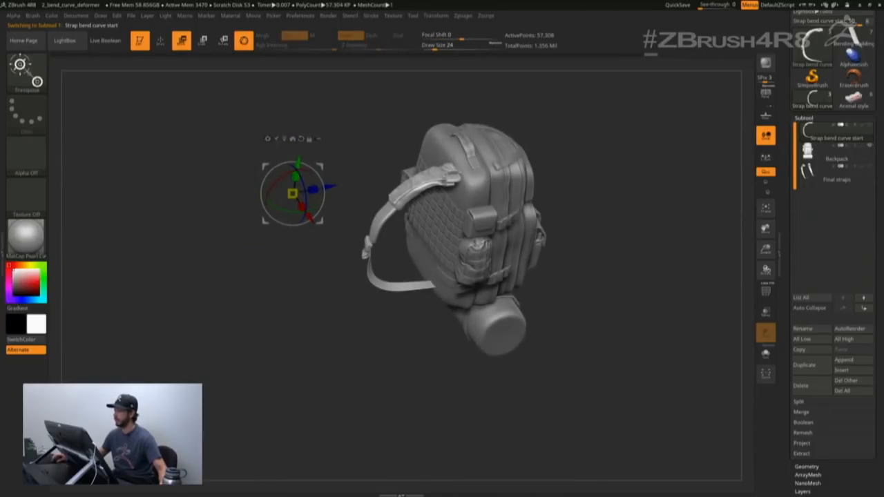
Step: Display the Spotlight reference images over the canvas, reposition them and dismiss them
key(q)
mouse_move(361, 325)
alt+mouse_down()
mouse_move(355, 369)
mouse_move(351, 338)
alt+mouse_up()
mouse_move(351, 338)
mouse_down()
mouse_move(326, 345)
mouse_move(358, 340)
mouse_up()
key(shift+z)
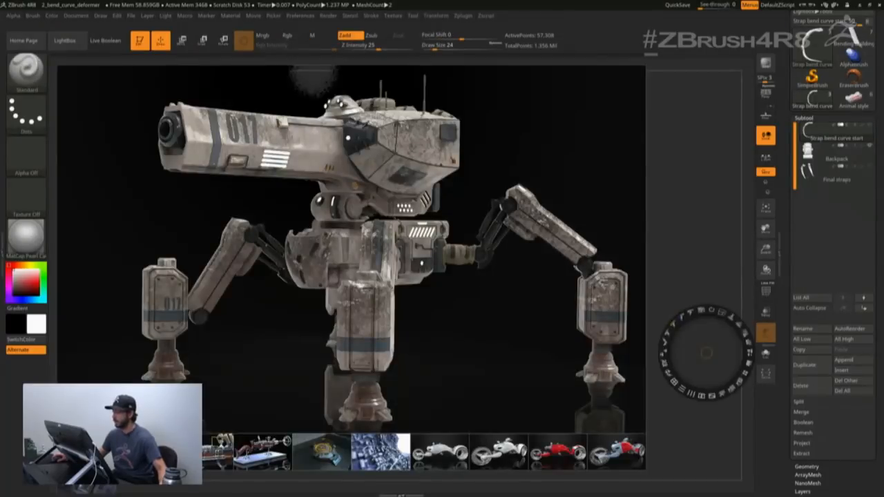
drag(675, 426, 688, 387)
click(401, 408)
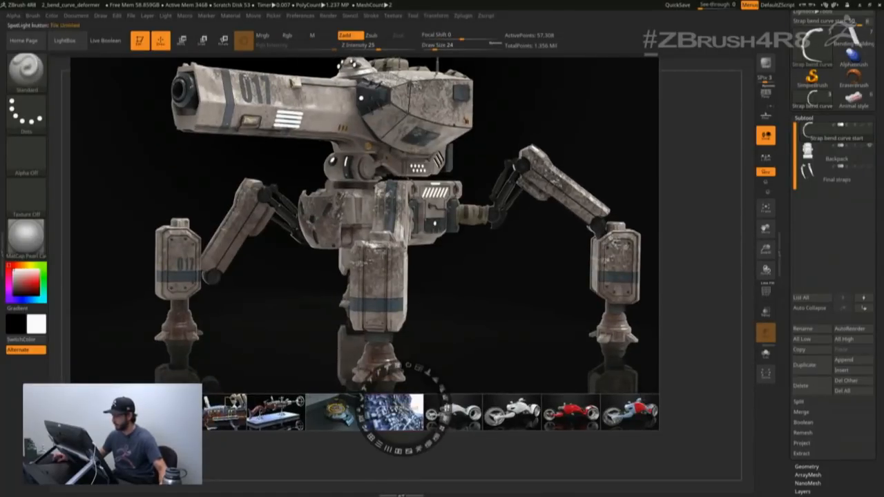
click(446, 419)
drag(404, 395, 671, 332)
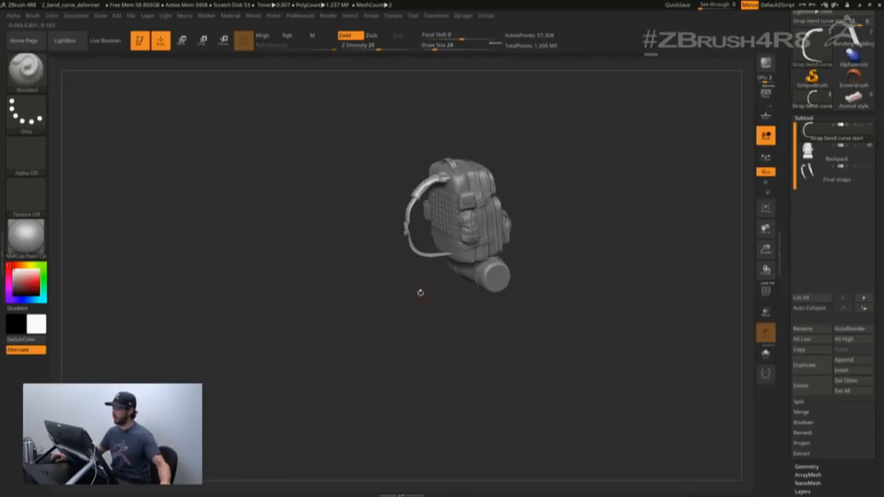
Step: Switch to the Bending building tool and make its Bending building 01 subtool active
drag(419, 292, 395, 363)
alt+drag(593, 298, 596, 284)
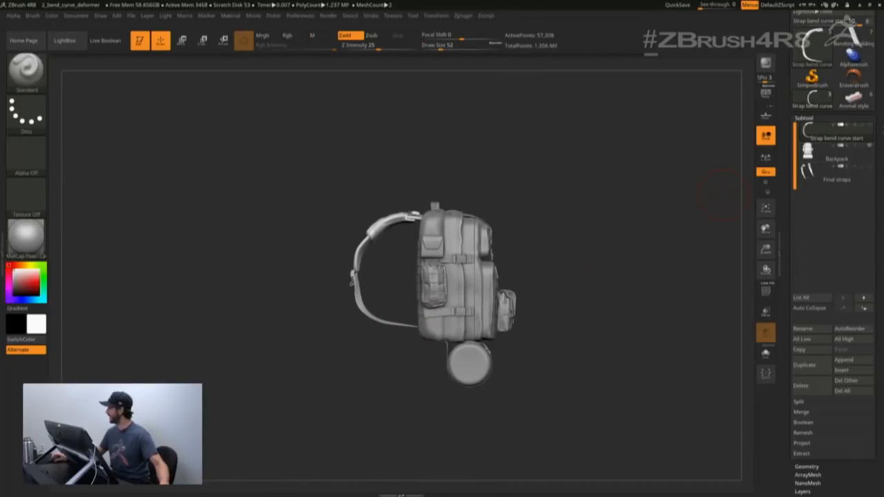
drag(829, 116, 829, 175)
click(858, 101)
alt+right_drag(571, 212, 472, 300)
alt+drag(517, 365, 542, 407)
alt+drag(580, 72, 607, 285)
ctrl+right_drag(607, 285, 564, 222)
alt+click(466, 241)
alt+drag(557, 273, 624, 302)
Step: Bend the top of the Bending building 01 tower far over the smaller buildings using its bend curve's top point
key(shift+f)
key(w)
drag(542, 257, 562, 271)
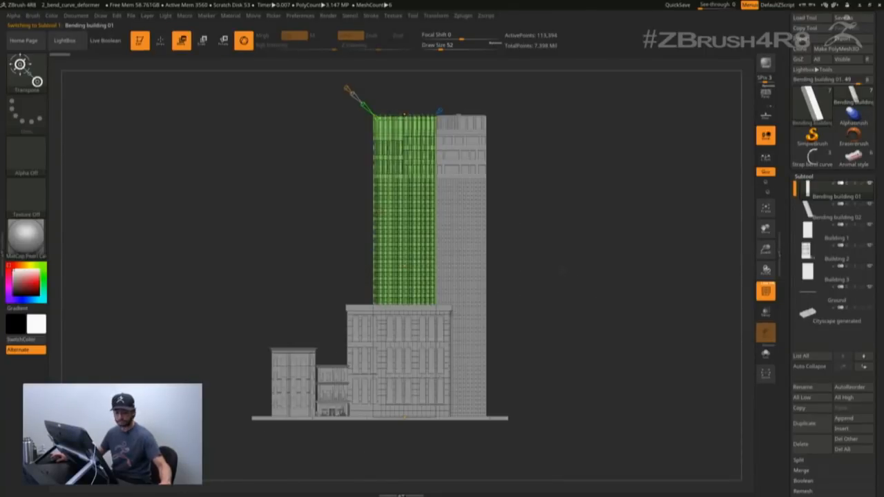
key(shift+f)
alt+right_drag(383, 136, 407, 150)
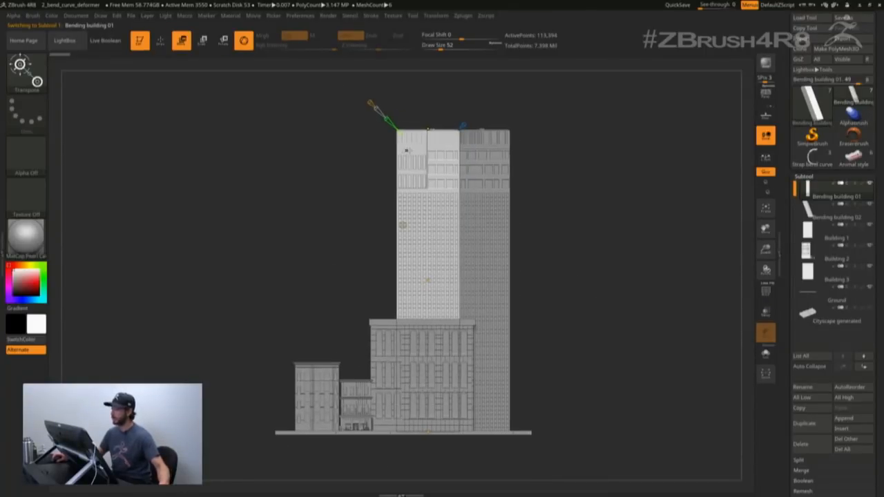
drag(428, 129, 169, 168)
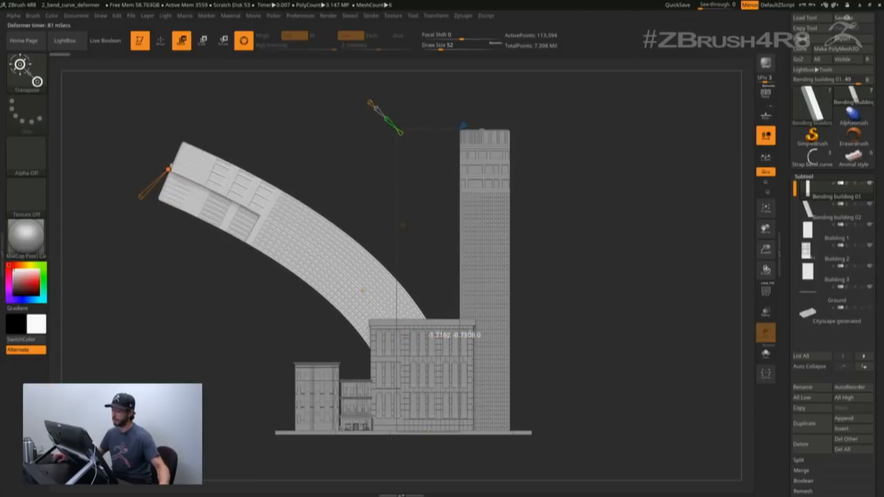
Step: Curve the Bending building 01 tower into an arch by raising its middle curve point and pulling its tip down, and enable perspective
drag(362, 290, 366, 228)
drag(169, 169, 148, 308)
drag(180, 359, 244, 364)
click(764, 99)
right_drag(428, 277, 401, 227)
alt+right_drag(412, 427, 425, 423)
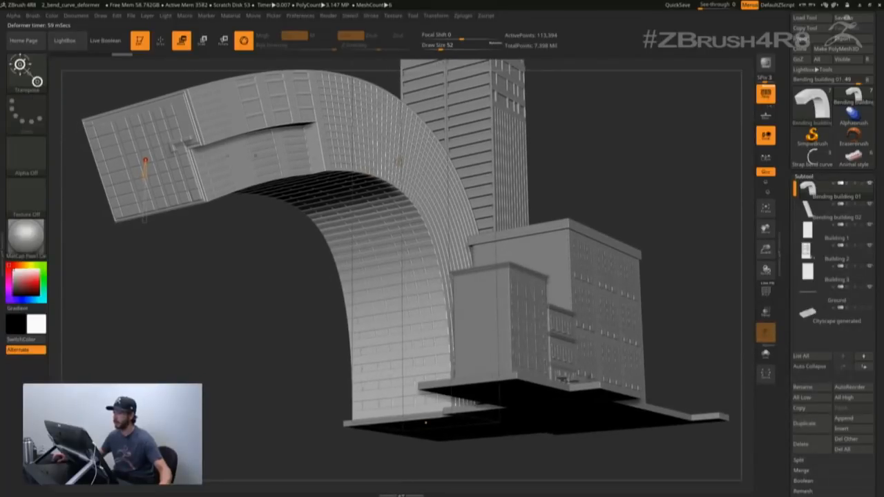
Step: Reshape the arch of Bending building 01 by adjusting its tip and upper curve points so it curls over the small buildings
drag(145, 159, 374, 235)
drag(277, 331, 177, 304)
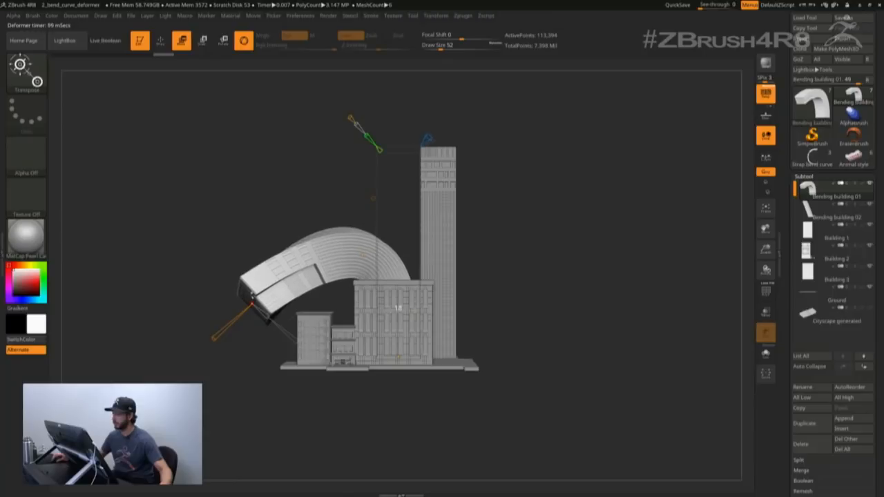
alt+drag(178, 305, 178, 345)
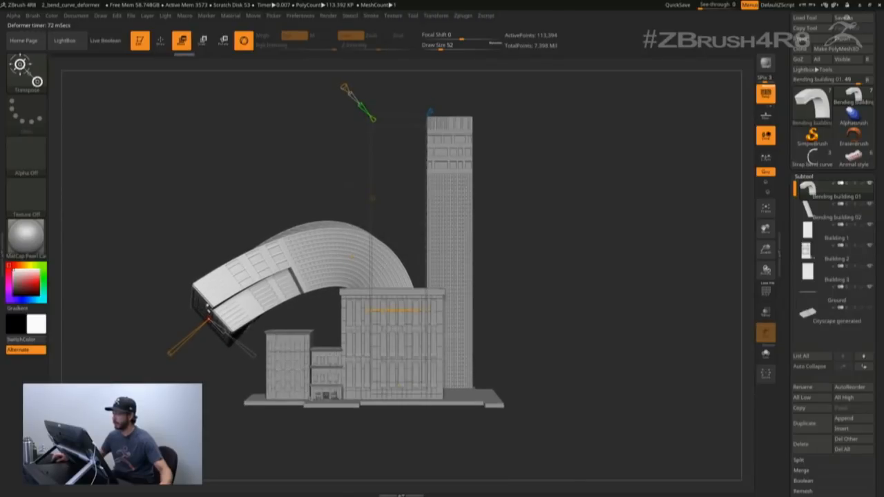
alt+right_drag(294, 262, 327, 263)
drag(329, 270, 327, 267)
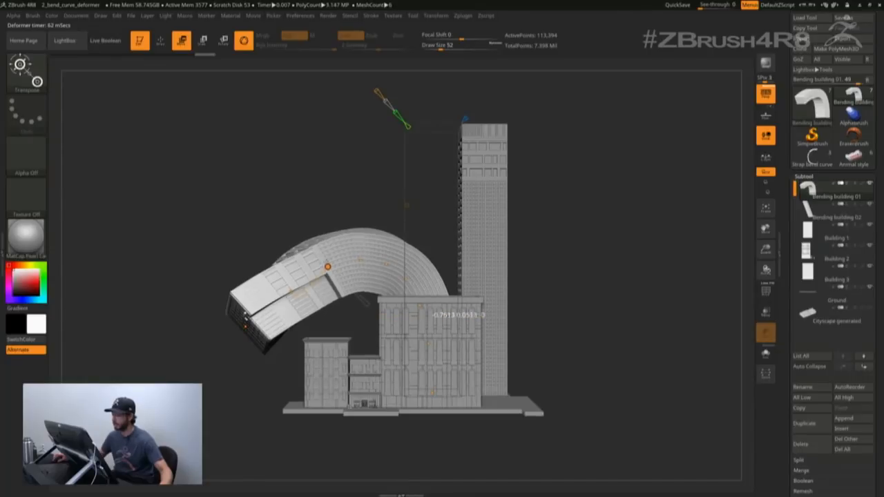
drag(323, 259, 285, 273)
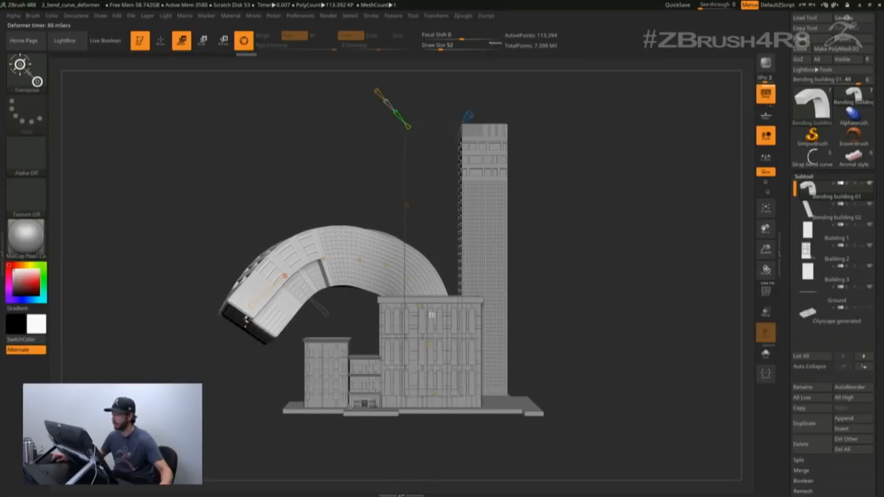
Step: Make Bending building 02 the active subtool and bend its top away from the first arched tower
key(q)
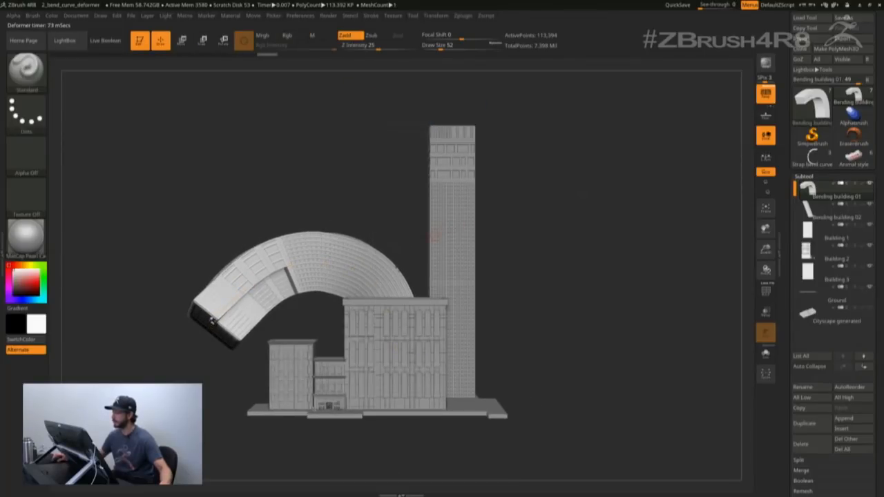
alt+click(454, 221)
key(w)
alt+drag(525, 242, 513, 272)
drag(439, 158, 636, 232)
alt+drag(608, 345, 514, 419)
drag(491, 307, 469, 413)
drag(553, 415, 558, 356)
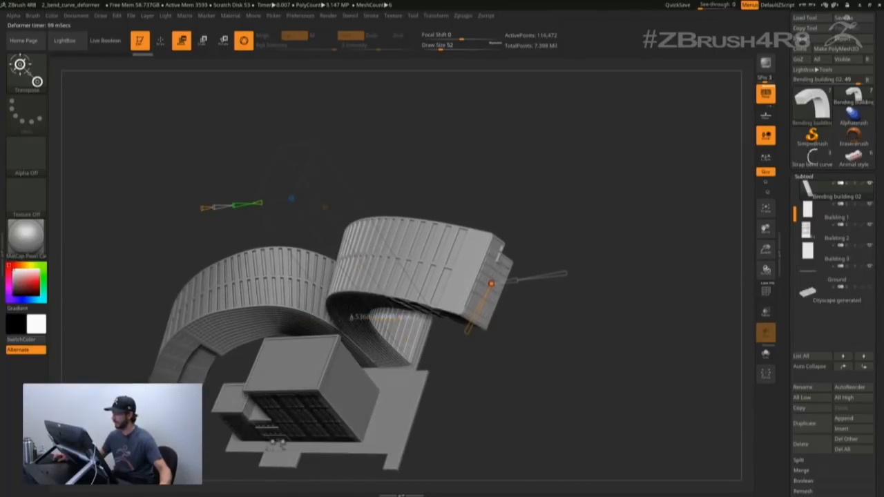
Step: Refine the curve and angle of Bending building 02's bent top and return to Draw mode
drag(491, 283, 493, 324)
drag(469, 371, 479, 353)
drag(553, 404, 517, 305)
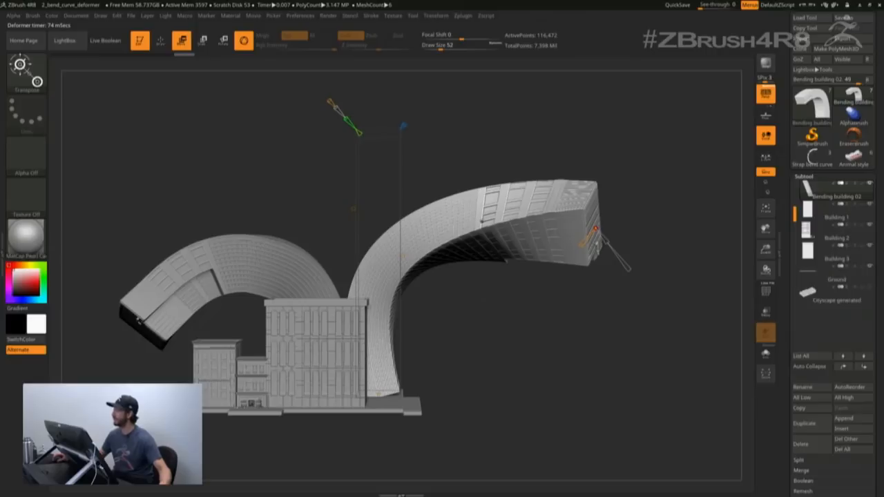
drag(403, 125, 409, 118)
mouse_move(418, 266)
mouse_down()
mouse_move(419, 248)
mouse_move(428, 259)
mouse_up()
key(q)
mouse_move(467, 132)
alt+mouse_down()
mouse_move(371, 159)
mouse_move(401, 134)
mouse_move(404, 160)
mouse_move(414, 138)
mouse_move(401, 152)
mouse_move(405, 145)
mouse_move(438, 158)
mouse_move(416, 150)
mouse_move(409, 133)
mouse_move(417, 176)
mouse_move(426, 157)
alt+mouse_up()
key(ctrl+shift)
key(s)
mouse_move(426, 158)
ctrl+right_down()
mouse_move(408, 154)
mouse_move(407, 173)
ctrl+right_up()
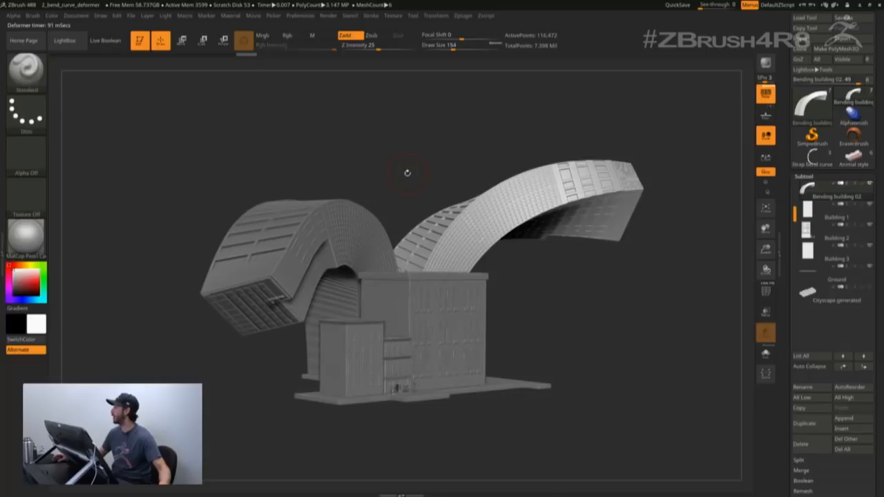
drag(416, 171, 408, 154)
Step: Make the Cityscape generated subtool active and isolate it with Solo
click(836, 295)
click(766, 354)
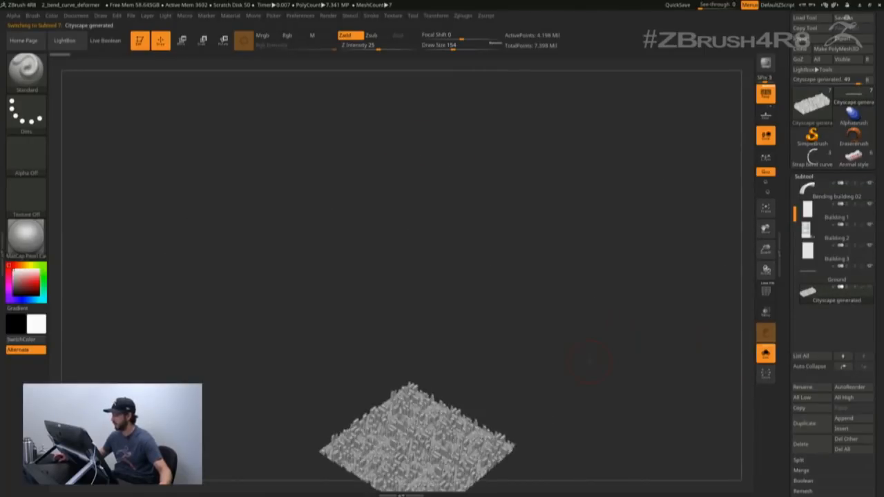
mouse_move(432, 368)
alt+right_down()
mouse_move(440, 314)
mouse_move(431, 272)
mouse_move(404, 301)
mouse_move(406, 312)
mouse_move(411, 267)
alt+right_up()
ctrl+right_drag(412, 267, 423, 300)
alt+right_drag(422, 300, 434, 287)
mouse_move(344, 273)
right_down()
mouse_move(333, 255)
mouse_move(342, 281)
mouse_move(345, 242)
mouse_move(353, 258)
mouse_move(366, 255)
right_up()
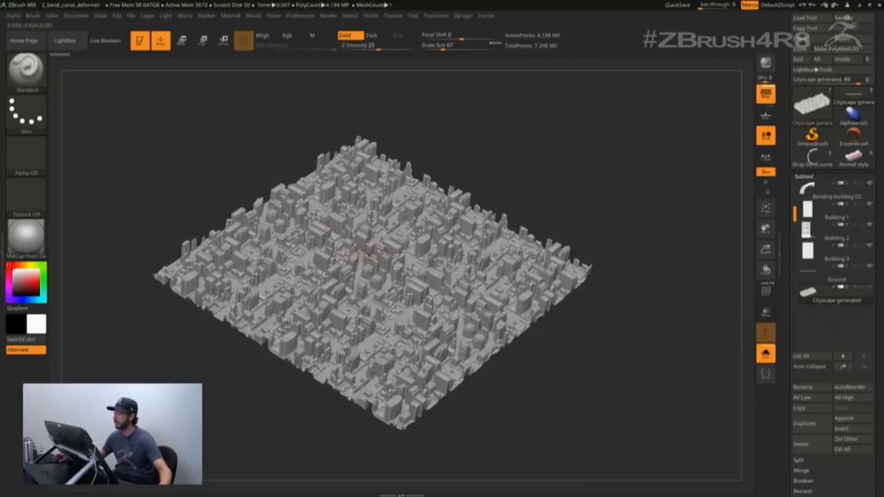
Step: Lower the cityscape to subdivision level 6, delete its higher and lower levels, and reconstruct a lower subdivision level
click(804, 176)
click(807, 185)
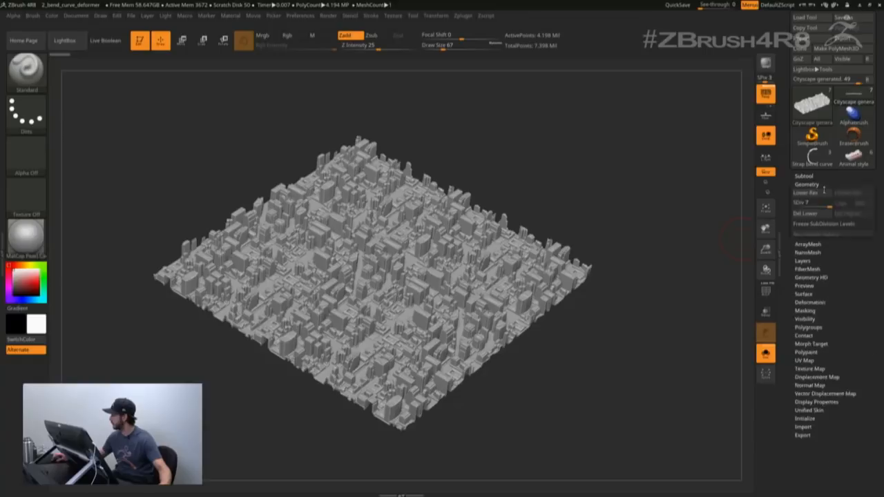
key(shift+d)
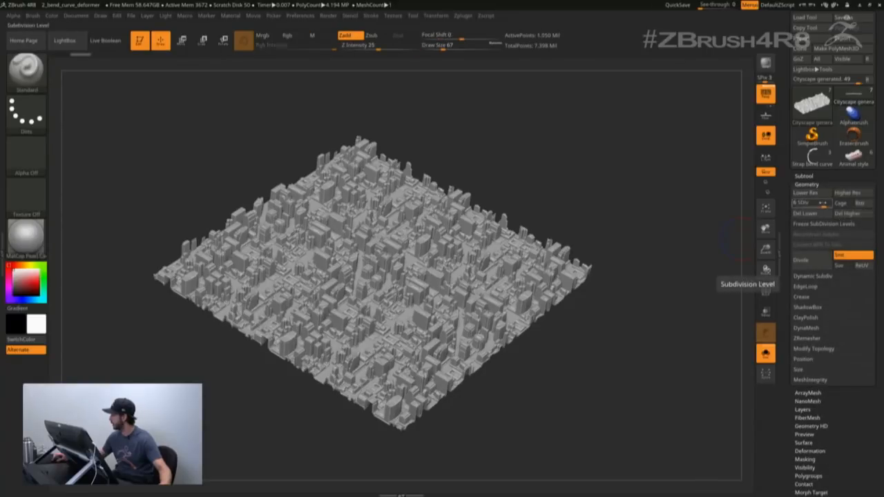
click(852, 214)
click(806, 213)
click(818, 233)
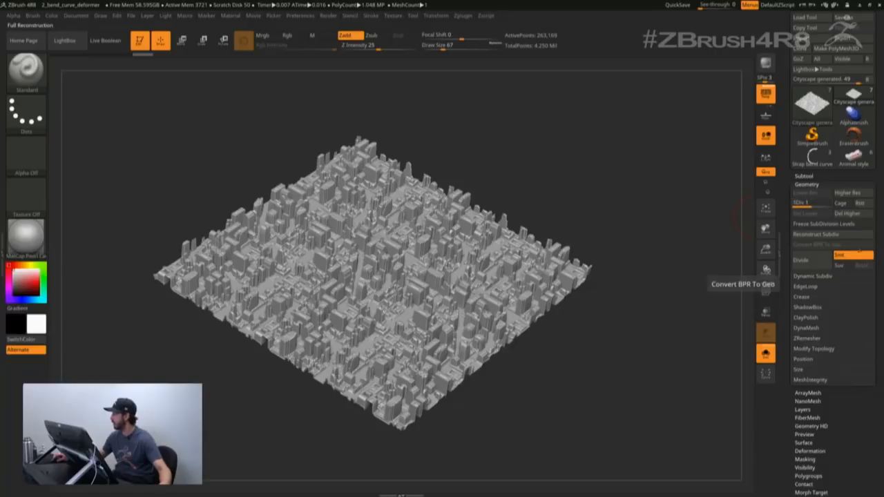
drag(626, 223, 585, 252)
key(w)
click(331, 220)
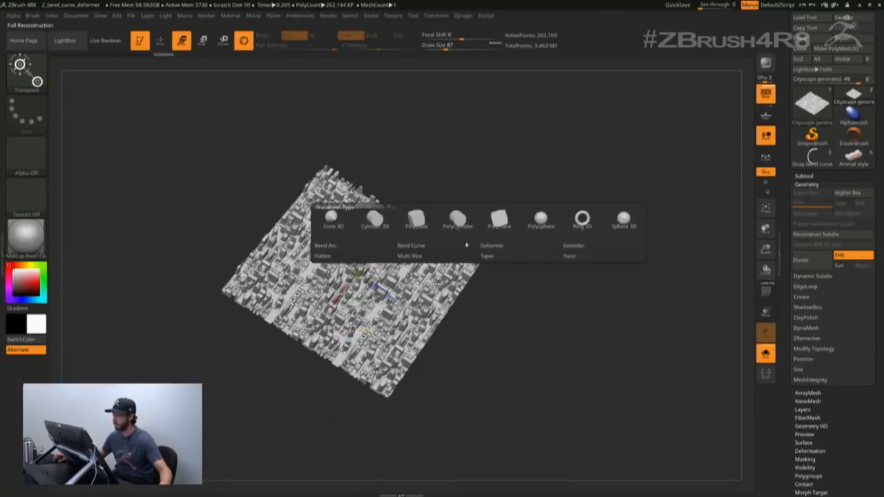
click(518, 245)
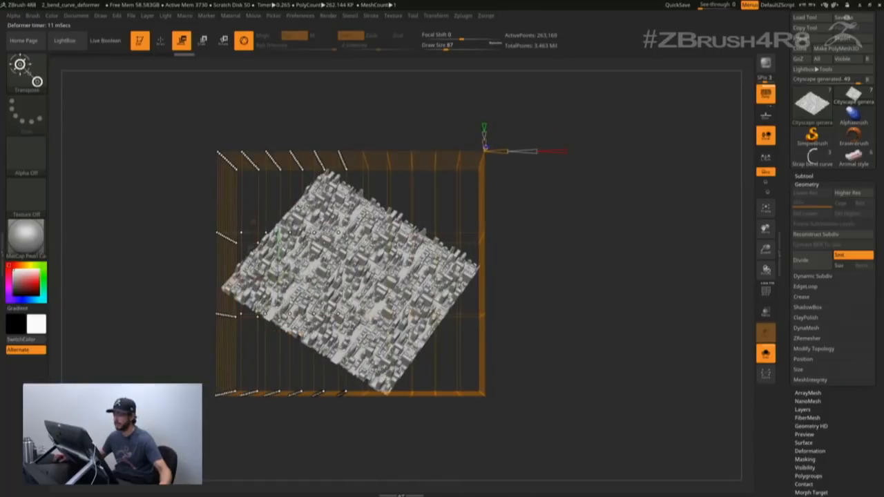
click(253, 222)
click(325, 263)
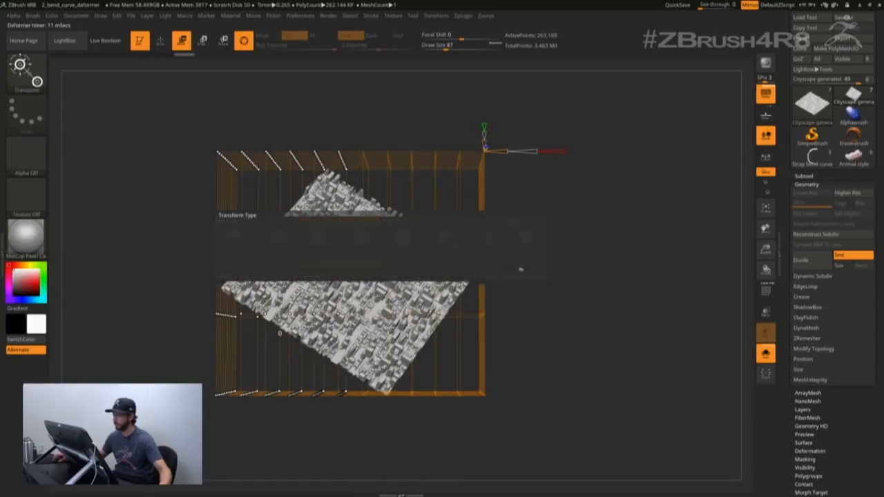
click(317, 257)
Step: Turn Solo off, then straighten the gizmo and place it at the center of the cityscape
shift+drag(539, 277, 566, 318)
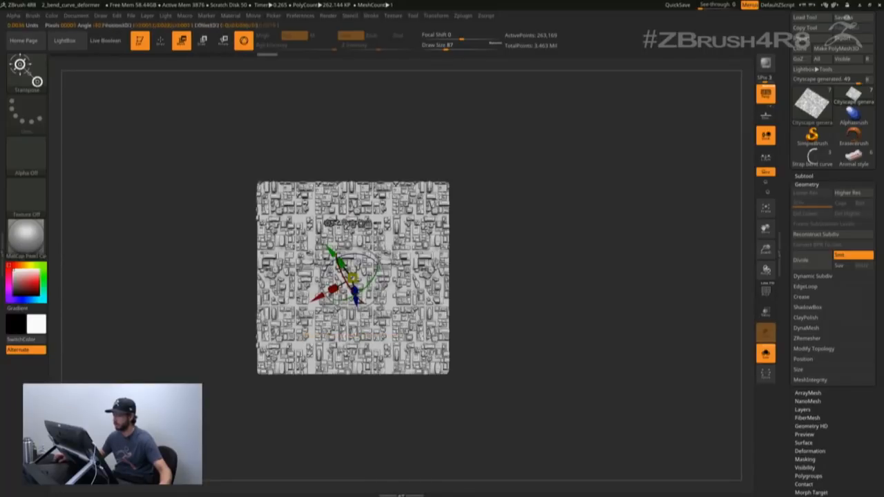
alt+click(403, 292)
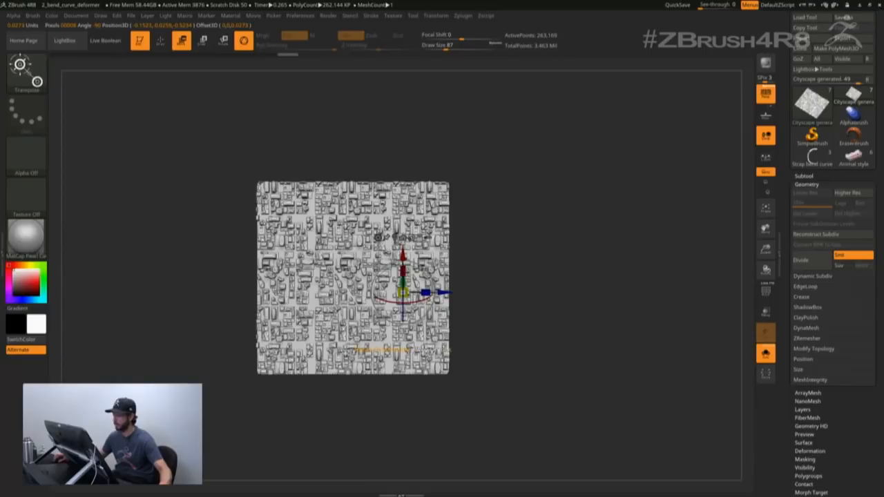
drag(539, 276, 546, 359)
drag(529, 228, 520, 369)
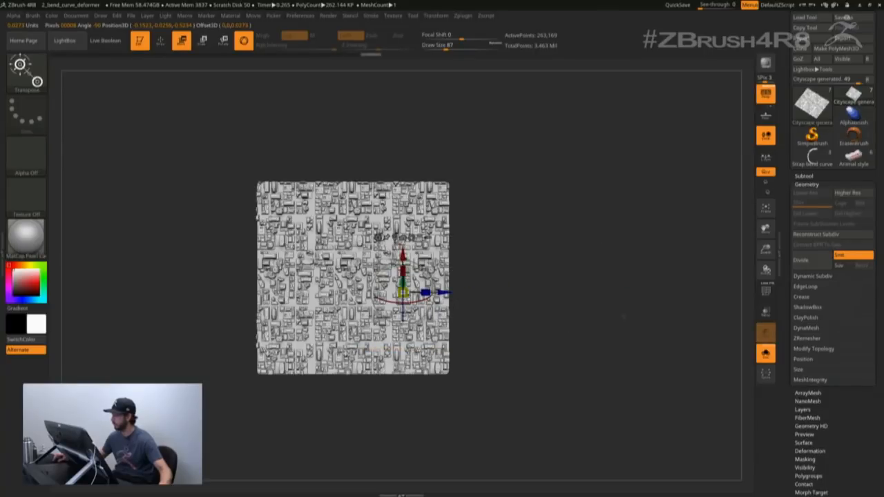
click(765, 333)
key(q)
key(w)
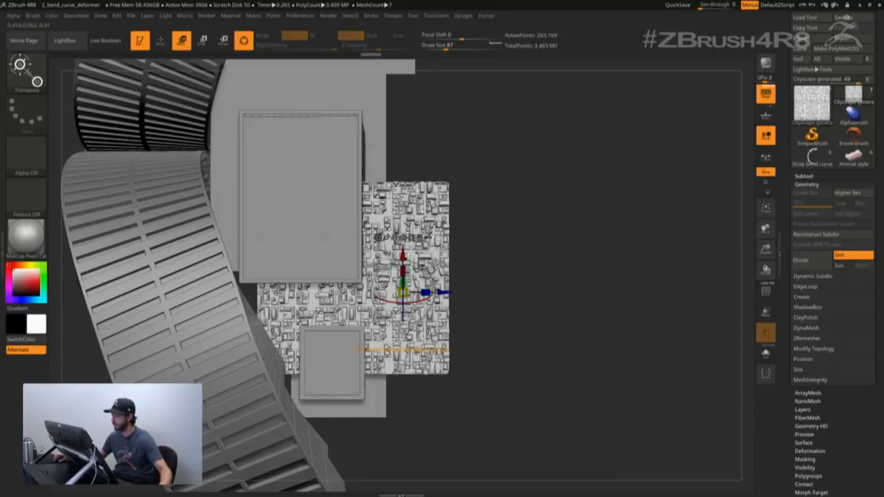
alt+click(412, 238)
alt+drag(403, 293, 352, 279)
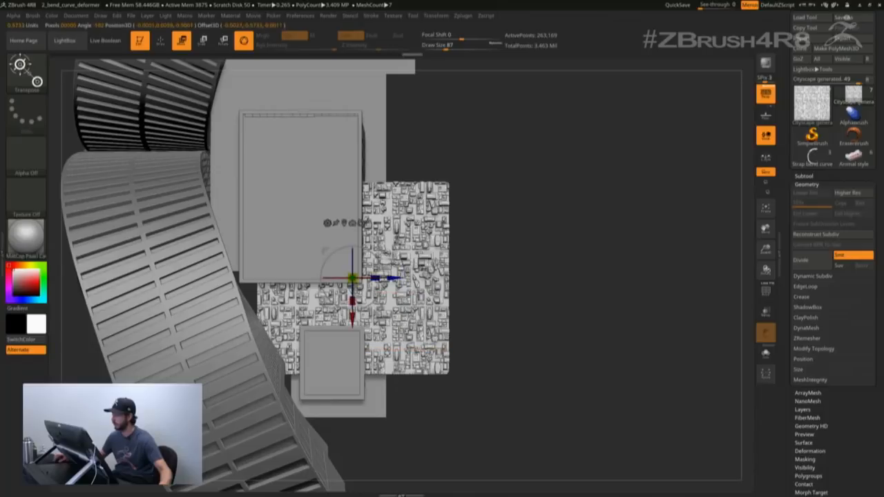
Step: Isolate the cityscape again and apply the Bend Curve deformer to it
click(762, 356)
ctrl+right_drag(553, 311, 553, 342)
alt+right_drag(552, 342, 583, 334)
right_drag(582, 335, 538, 308)
click(357, 216)
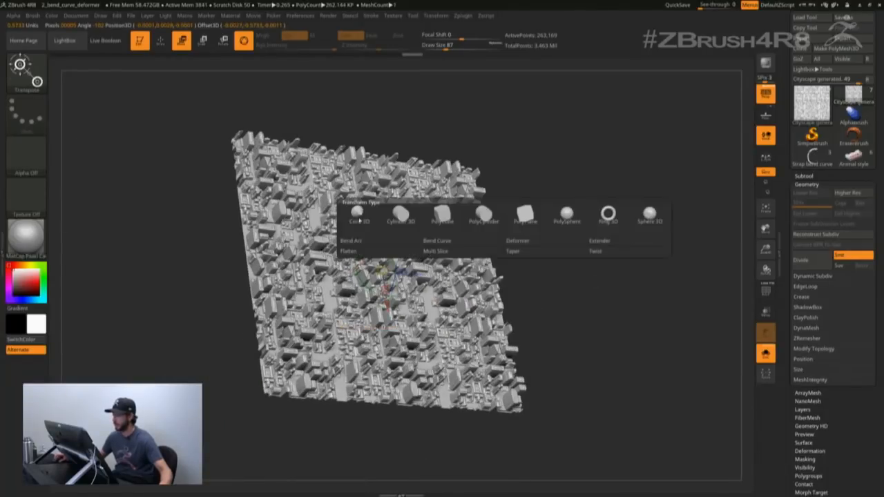
click(446, 242)
Step: Try stretching the cityscape's buildings upward by raising the bend curve's top point
drag(556, 311, 543, 203)
drag(543, 277, 570, 304)
ctrl+right_drag(571, 319, 566, 339)
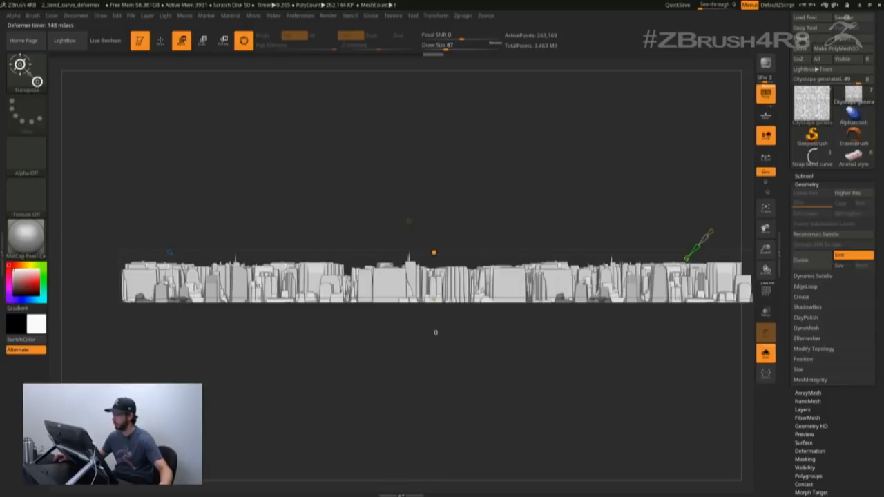
drag(433, 253, 434, 168)
right_drag(445, 206, 488, 196)
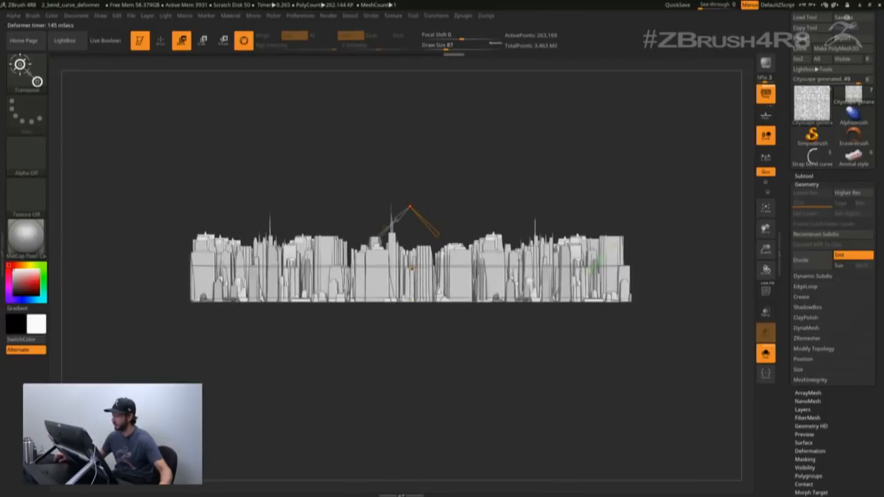
drag(381, 297, 368, 308)
key(ctrl+z)
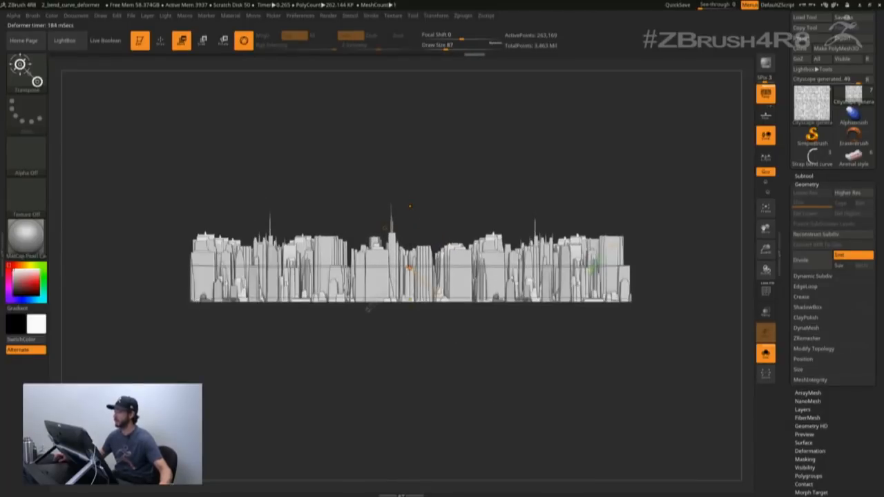
right_drag(387, 346, 387, 394)
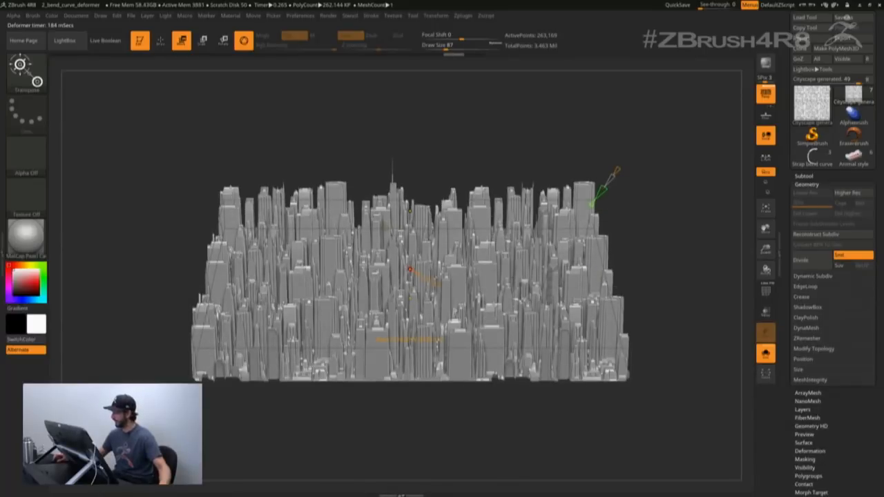
drag(411, 269, 410, 283)
right_drag(428, 428, 392, 360)
key(f)
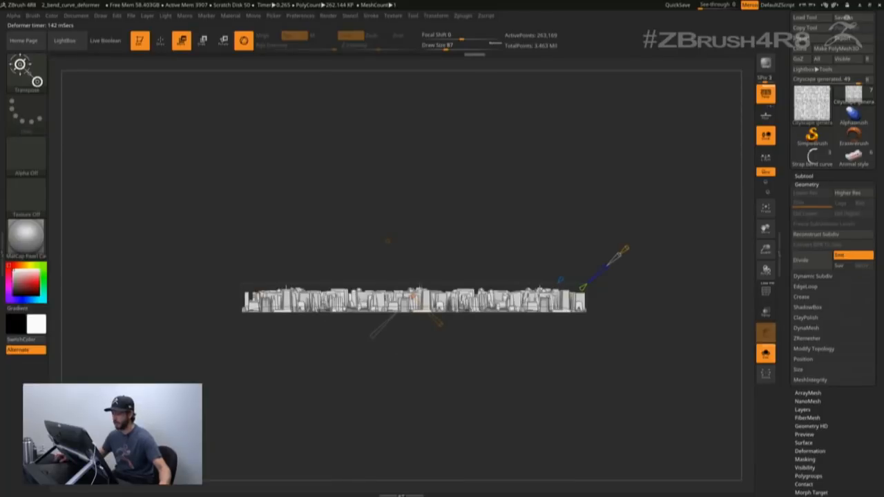
Step: Curl one end of the cityscape up into a steep wall and adjust the curve point near the opposite end
drag(247, 302, 374, 119)
drag(444, 249, 384, 280)
drag(497, 193, 436, 224)
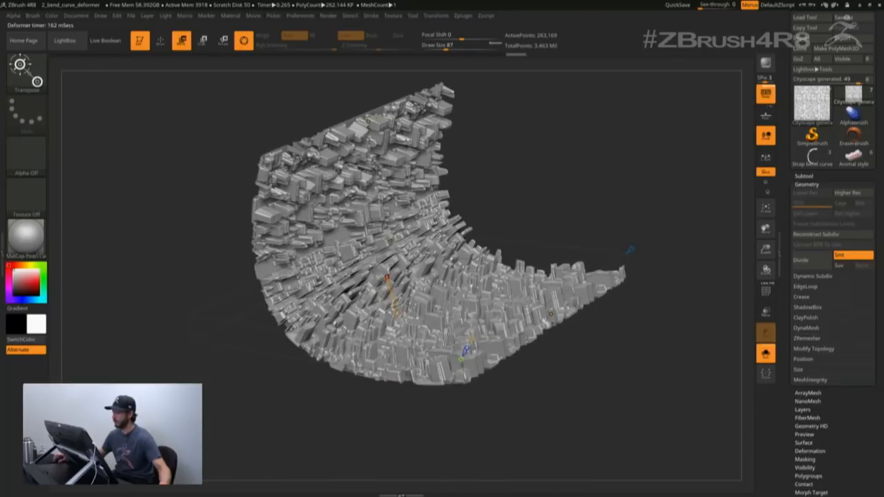
drag(378, 156, 378, 148)
drag(553, 194, 525, 191)
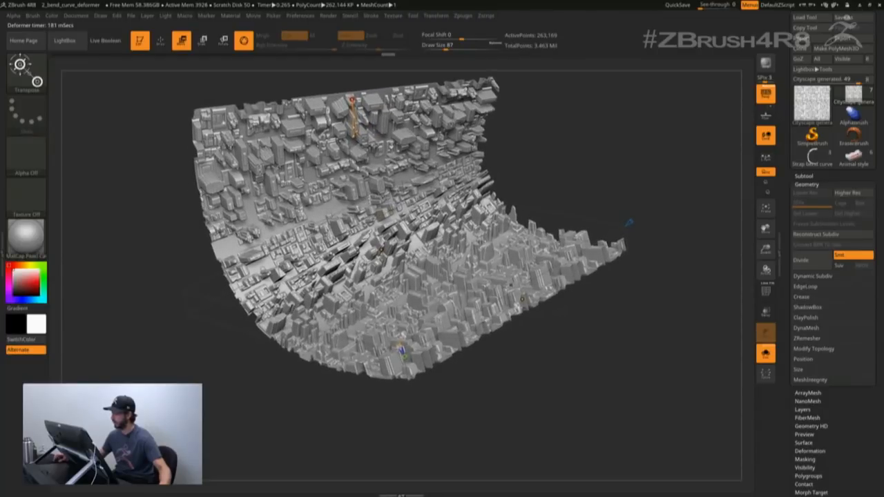
drag(522, 299, 528, 342)
drag(402, 351, 398, 347)
Step: Toggle the Spotlight reference images on over the canvas and hide them again
key(shift+z)
drag(478, 320, 482, 329)
key(z)
key(shift+z)
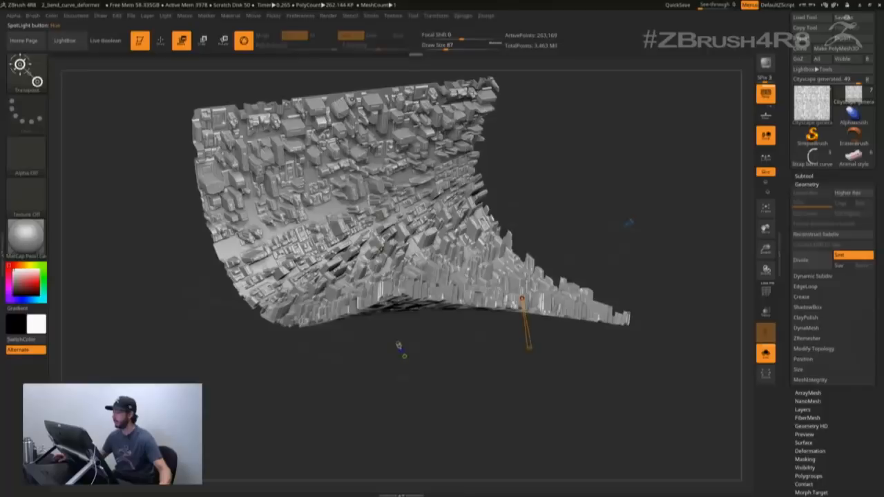
Step: Make a final adjustment to the cityscape's bend and accept the Bend Curve deformation
drag(399, 347, 385, 444)
click(406, 327)
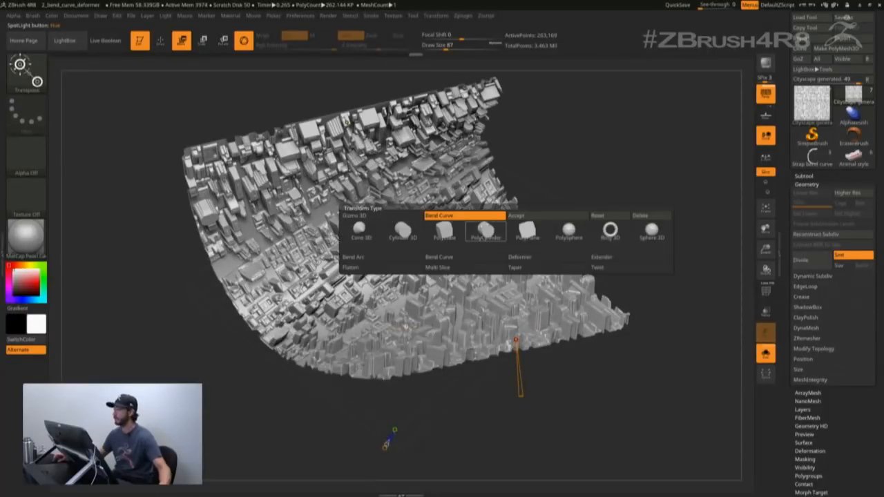
click(544, 217)
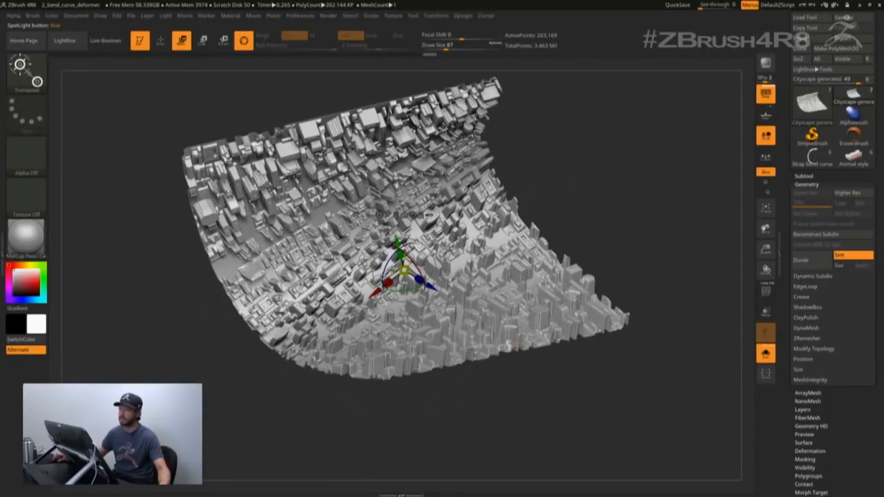
ctrl+right_drag(518, 343, 508, 311)
alt+right_drag(508, 311, 532, 351)
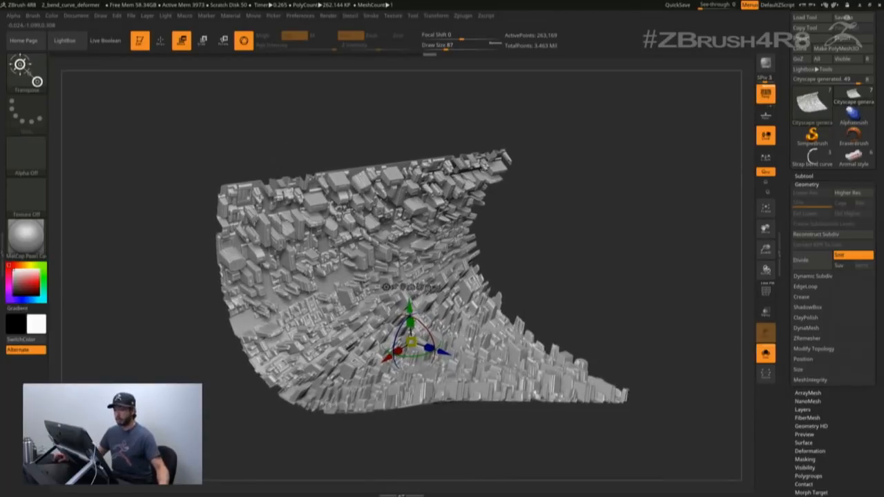
Step: Open the 3_extender_deformer project and discard the changes to the current project
click(64, 41)
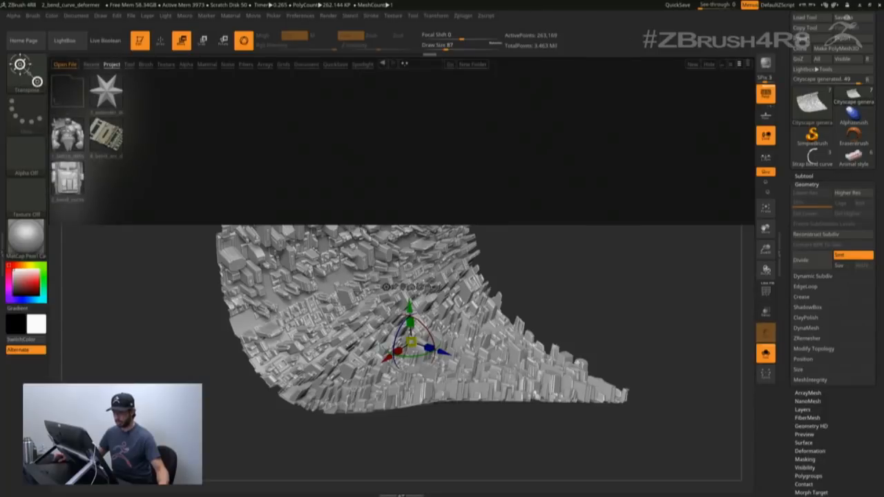
double_click(105, 91)
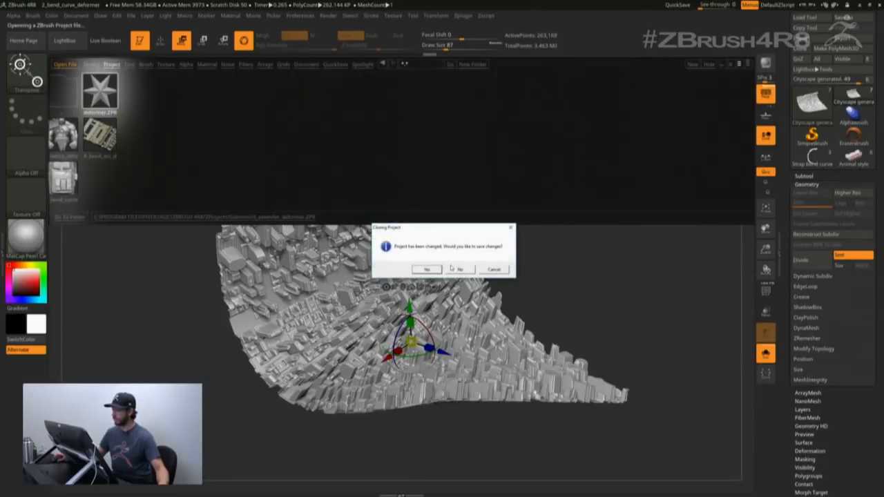
click(455, 270)
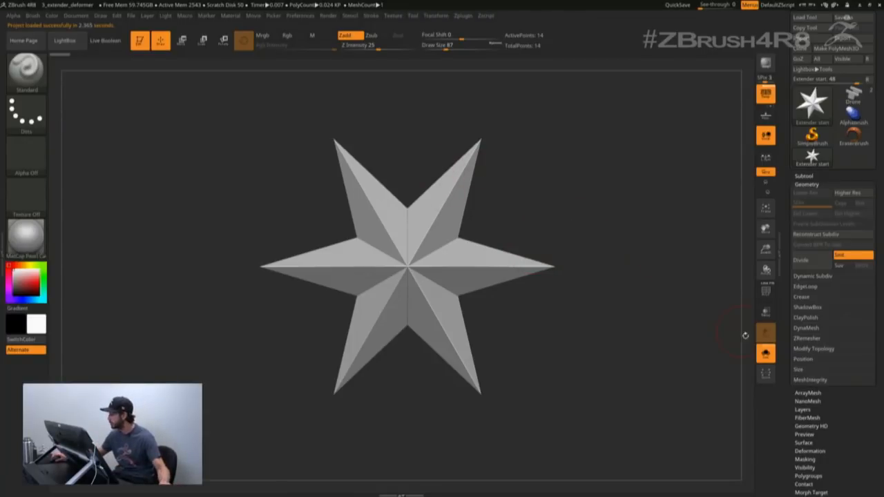
Step: Replace the star with a PolySphere primitive through the gizmo and show its polyframe
click(771, 360)
mouse_move(600, 269)
alt+mouse_down()
mouse_move(573, 281)
mouse_move(595, 270)
mouse_move(592, 289)
mouse_move(582, 286)
mouse_move(607, 301)
mouse_move(584, 285)
mouse_move(596, 277)
alt+mouse_up()
key(w)
click(373, 212)
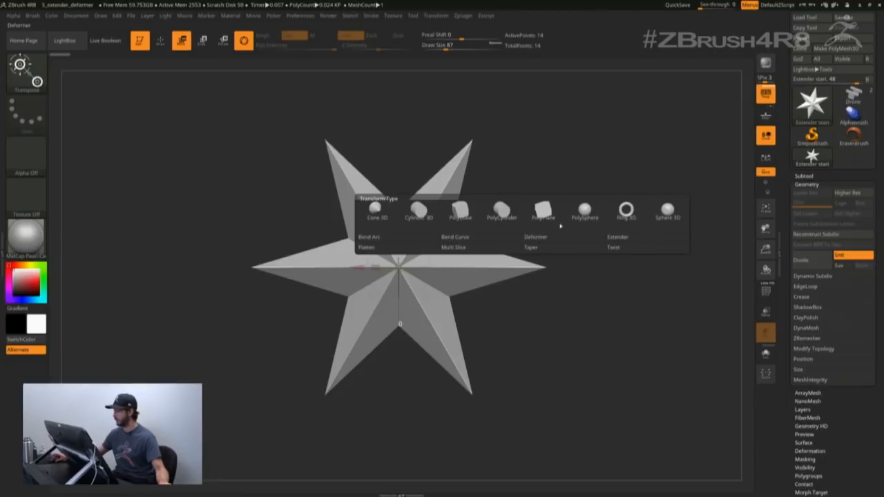
click(584, 213)
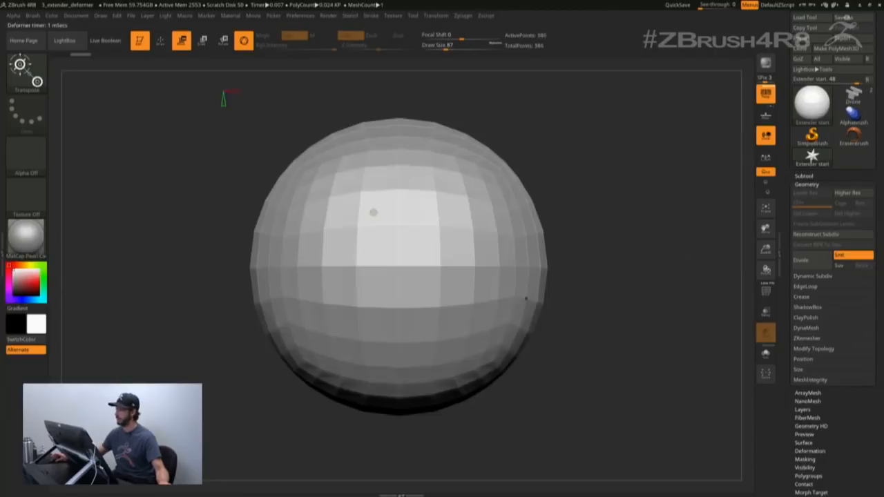
alt+right_drag(326, 236, 383, 207)
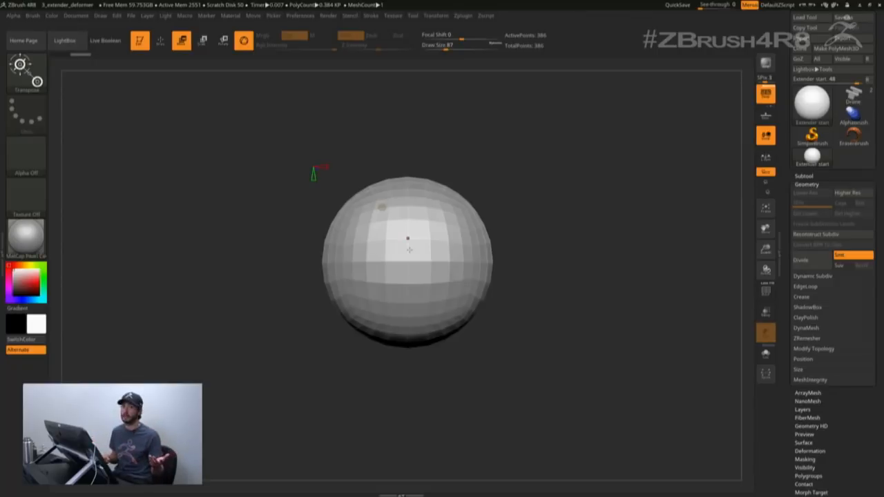
right_drag(382, 207, 403, 249)
key(shift+f)
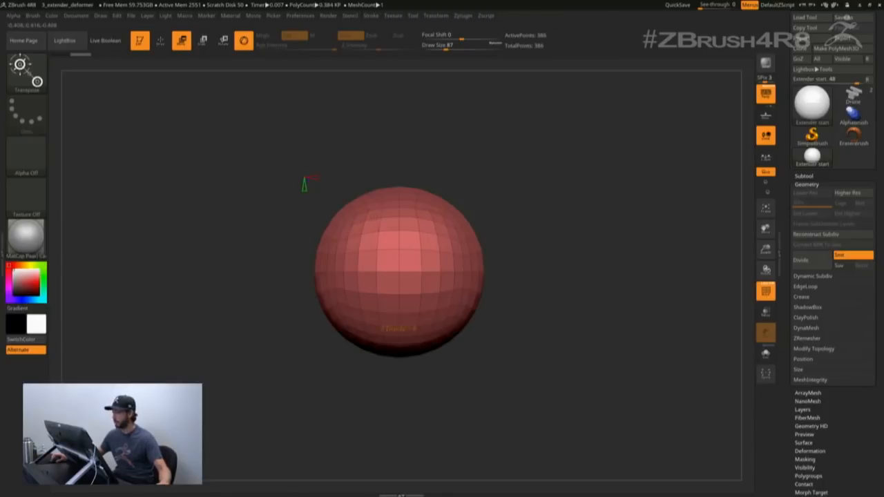
Step: Apply the Extender deformer to the sphere and stretch it sideways into a long horizontal capsule
mouse_move(304, 178)
mouse_down()
mouse_move(324, 188)
mouse_move(304, 180)
mouse_up()
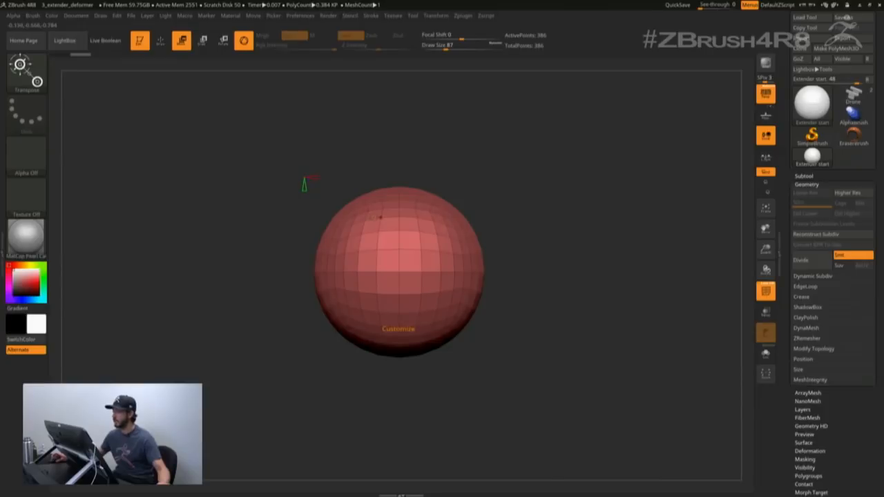
click(399, 329)
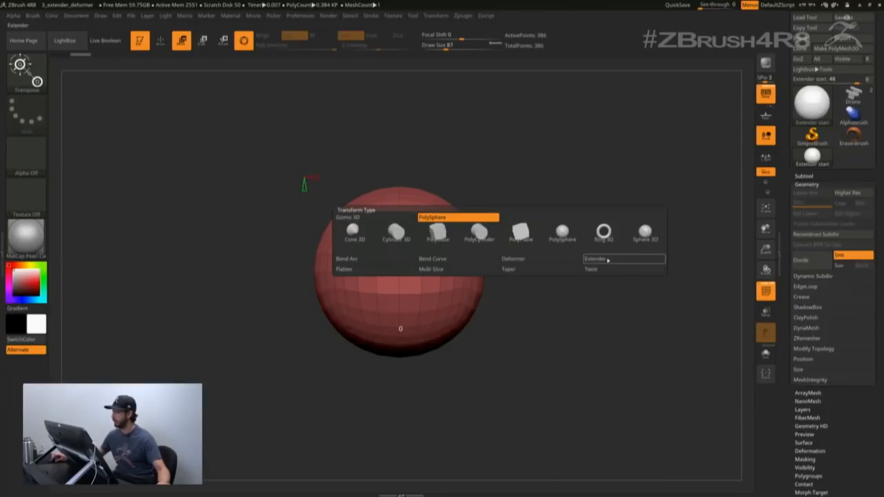
click(608, 260)
alt+drag(579, 278, 556, 285)
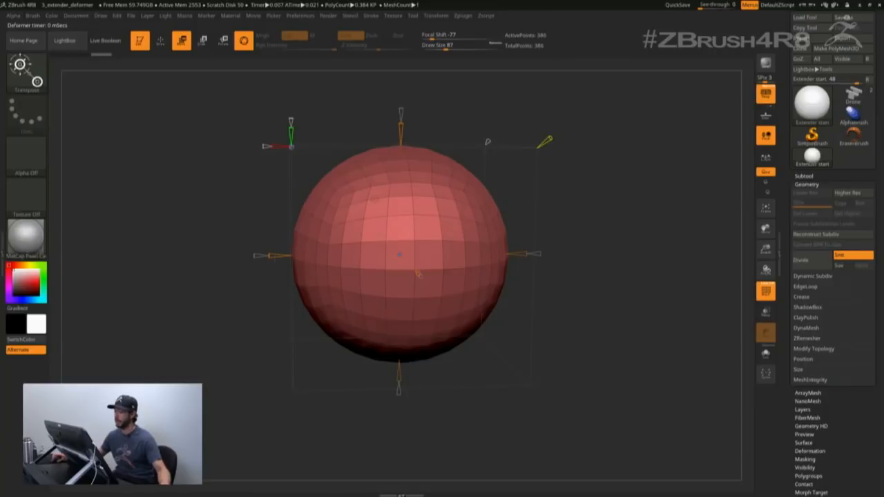
drag(518, 254, 730, 254)
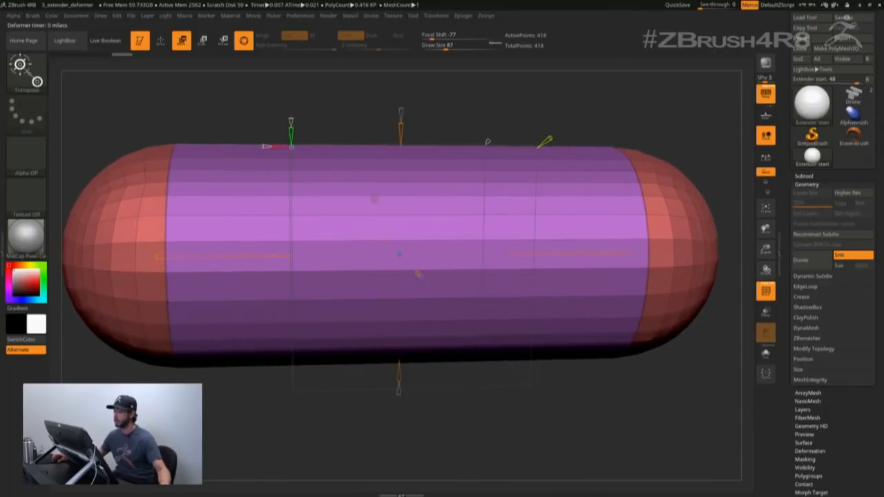
alt+drag(553, 401, 449, 422)
alt+drag(269, 222, 383, 225)
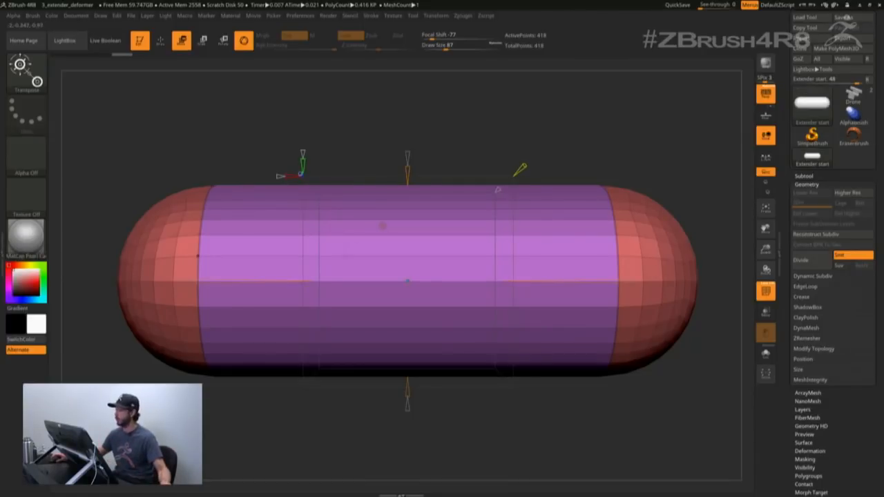
alt+drag(383, 226, 358, 236)
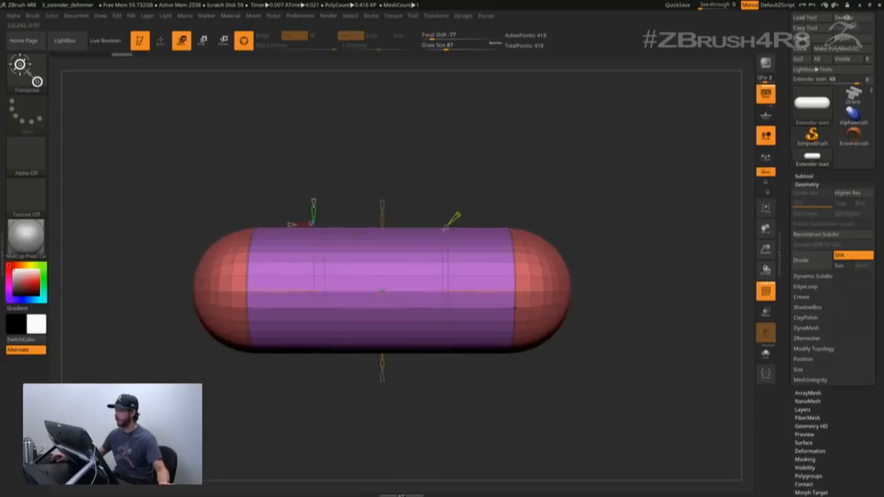
Step: Extend the capsule in height and depth with the Extender to form a rounded box
drag(382, 363, 382, 482)
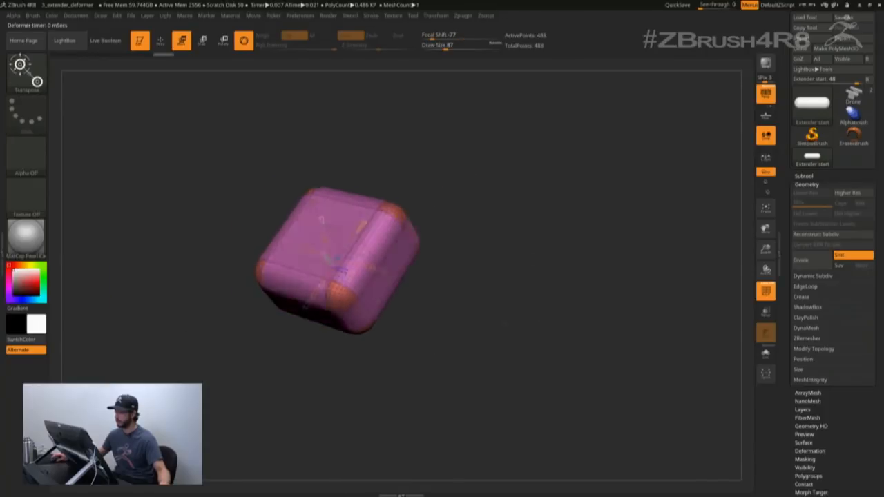
drag(505, 325, 560, 316)
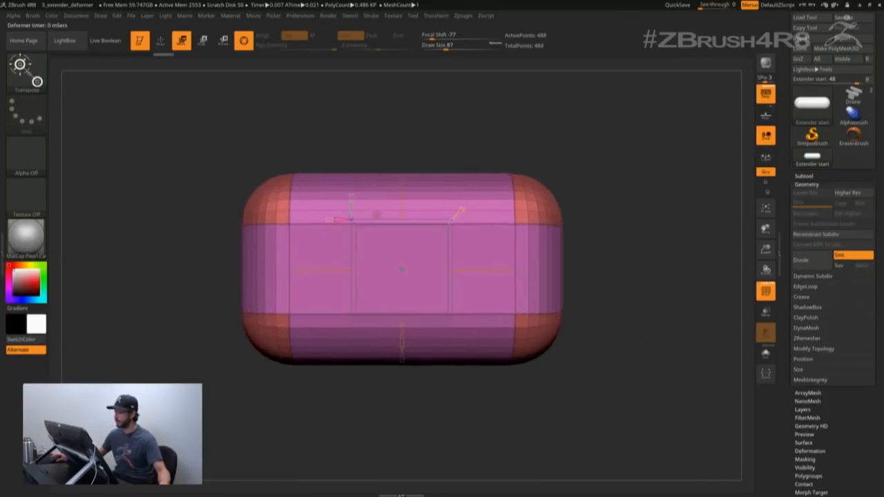
mouse_move(643, 343)
alt+mouse_down()
mouse_move(628, 341)
mouse_move(652, 359)
mouse_move(635, 355)
alt+mouse_up()
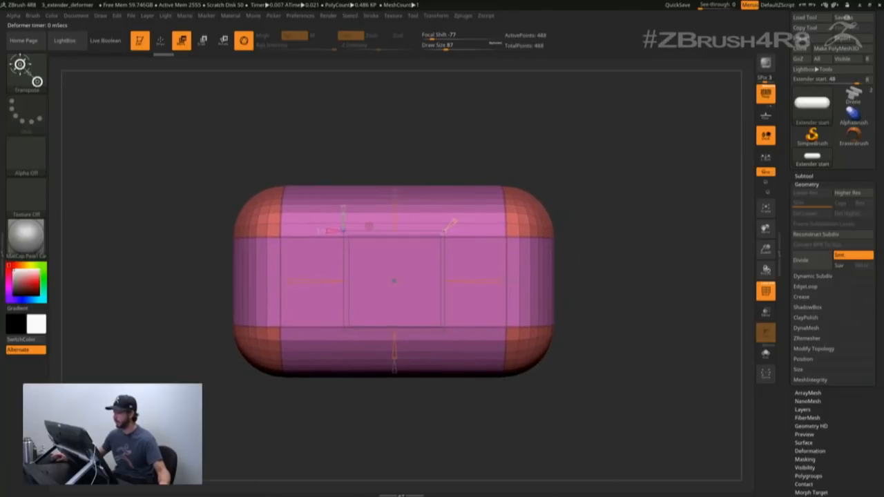
ctrl+right_drag(234, 304, 235, 346)
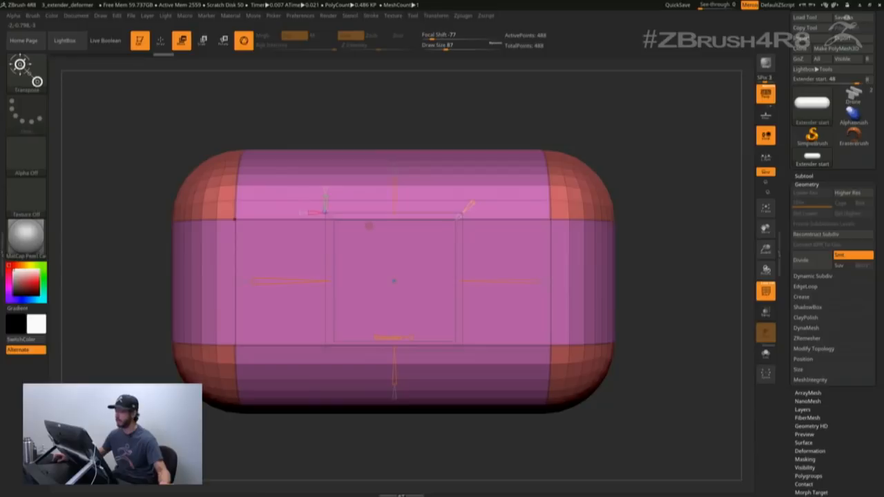
Step: Try flaring individual sides of the rounded box with the Extender's outer handles, undoing each change
drag(240, 281, 217, 281)
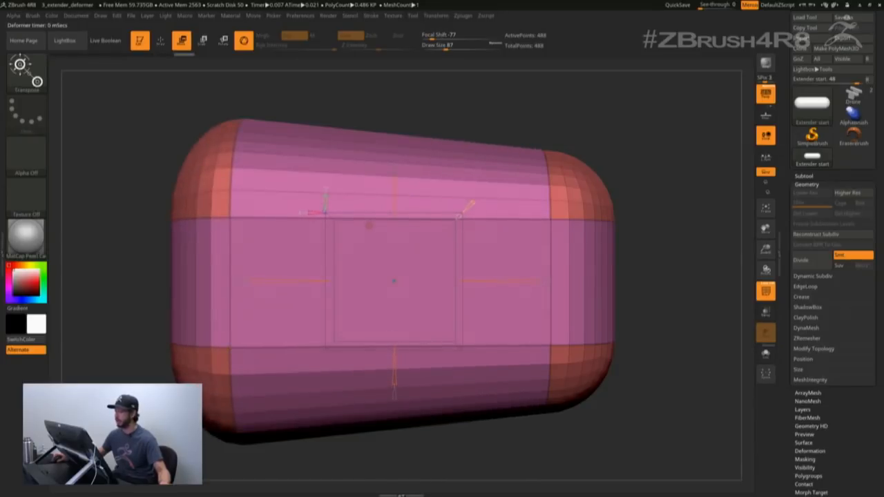
key(ctrl+z)
drag(543, 281, 572, 281)
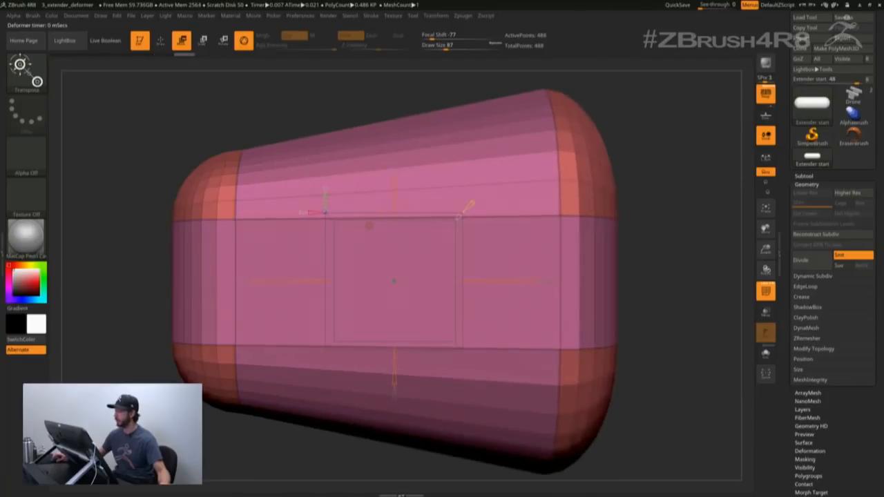
key(ctrl+z)
drag(395, 395, 394, 413)
key(ctrl+z)
drag(456, 443, 503, 452)
key(ctrl+z)
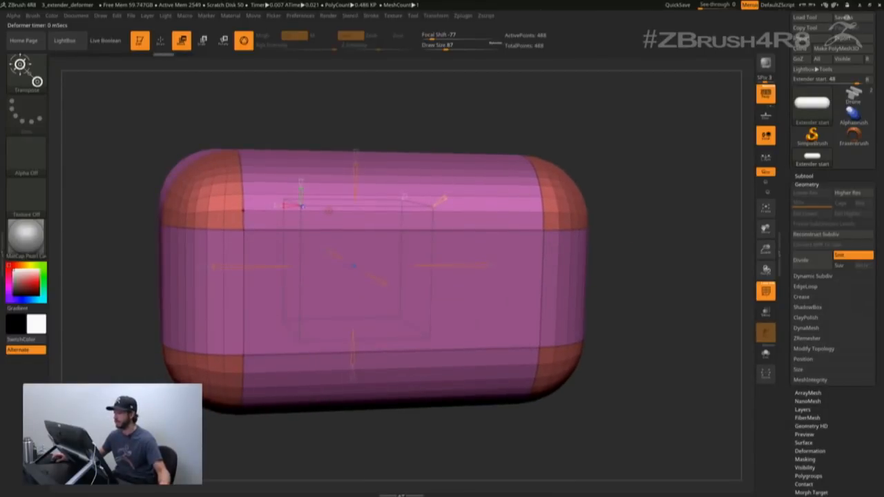
Step: Try shifting the Extender's centre point upward on the rounded box and undo the shift
mouse_move(355, 168)
mouse_down()
mouse_move(356, 185)
mouse_move(356, 172)
mouse_up()
drag(443, 442, 507, 449)
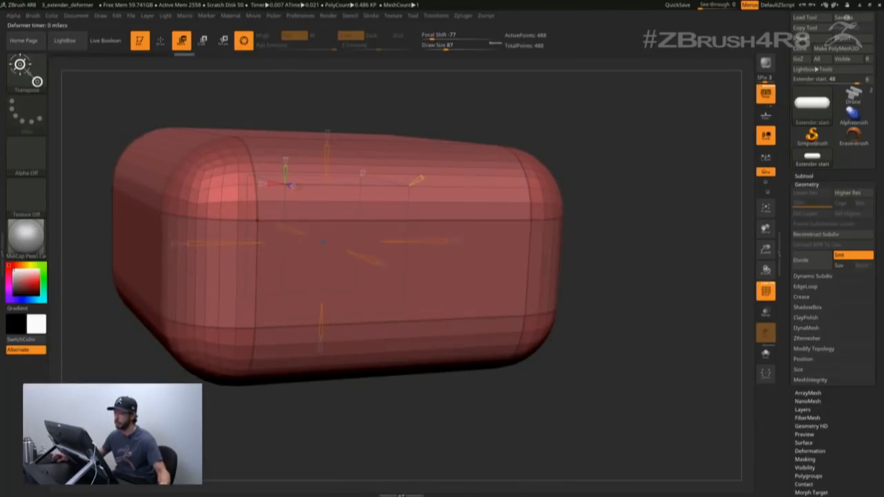
drag(326, 242, 325, 215)
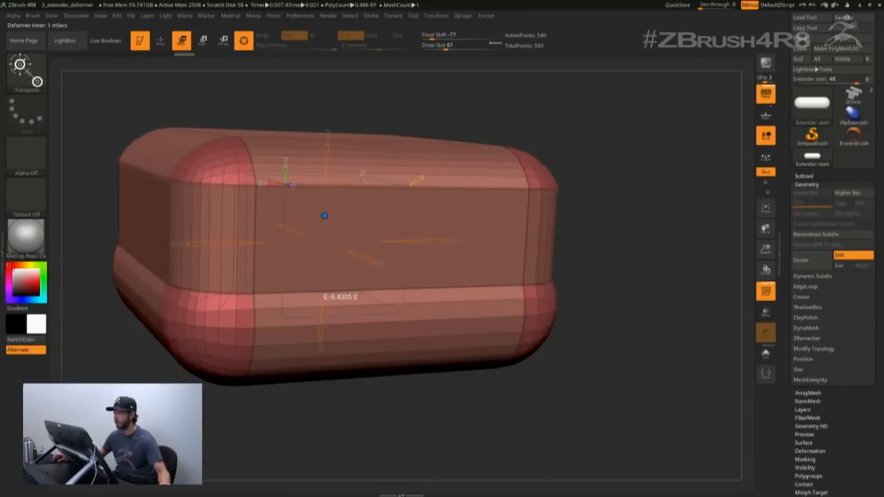
key(ctrl+z)
Step: Accept the Extender result, apply Extender again and insert a wide section across the box's middle
drag(442, 429, 559, 428)
click(488, 194)
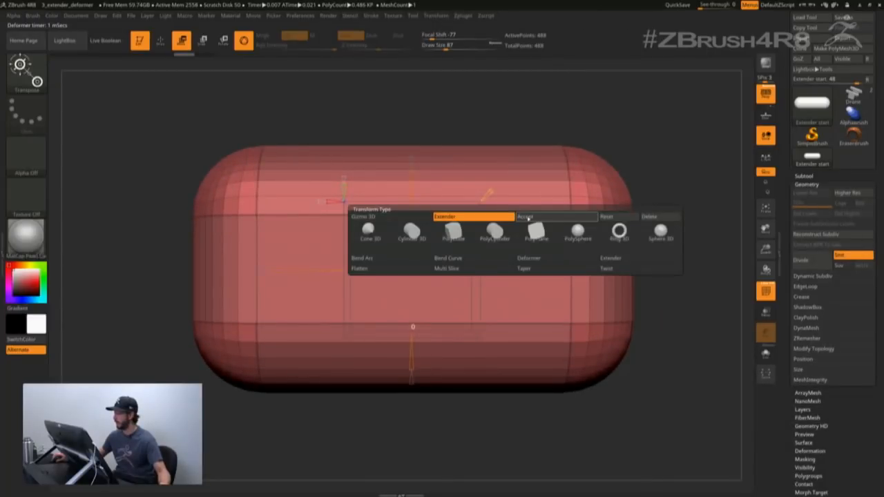
click(527, 217)
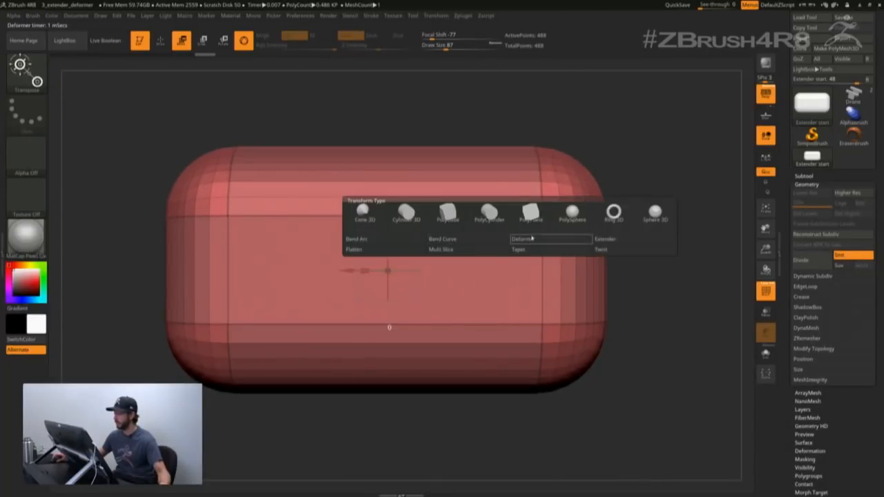
click(599, 239)
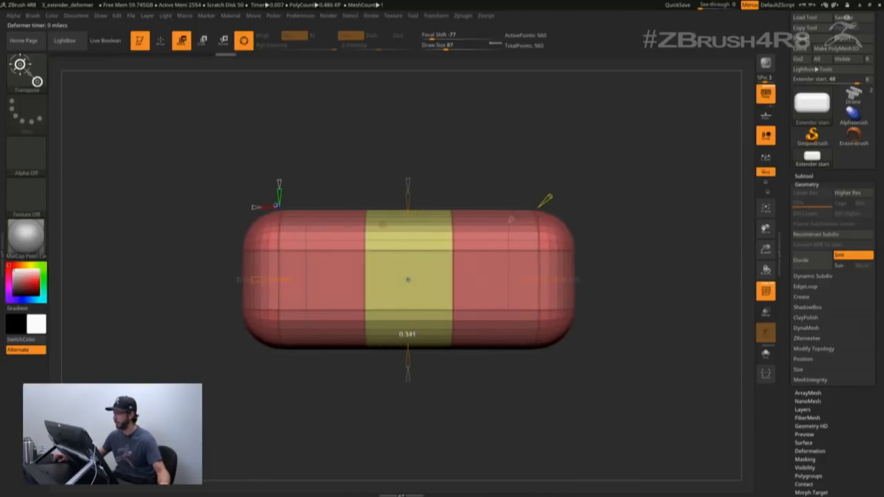
drag(415, 387, 452, 435)
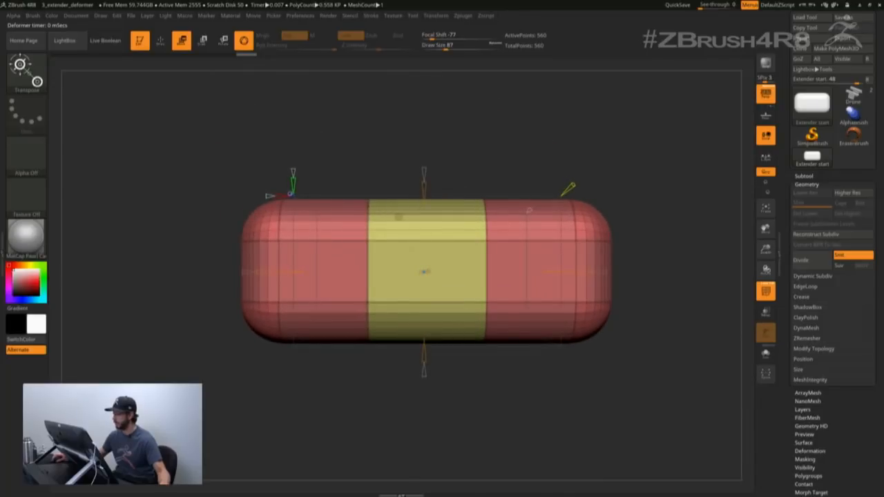
Step: Insert a thin horizontal band around the box's mid-height and accept the Extender result
drag(425, 189, 424, 184)
alt+drag(449, 408, 463, 456)
alt+drag(414, 408, 454, 403)
drag(470, 105, 454, 147)
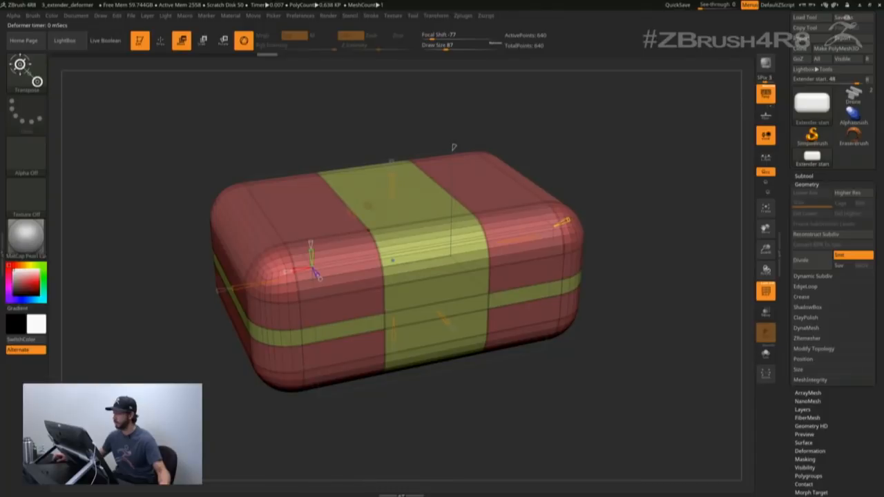
click(505, 204)
drag(435, 398, 387, 311)
alt+drag(501, 271, 482, 233)
Step: Apply a new Extender and insert a horizontal band of about 0.053 at the box's mid-height
click(377, 252)
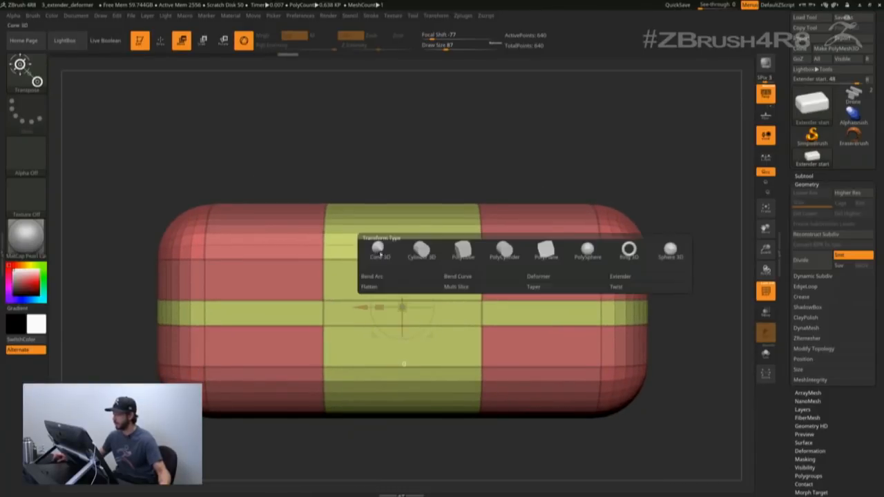
click(616, 278)
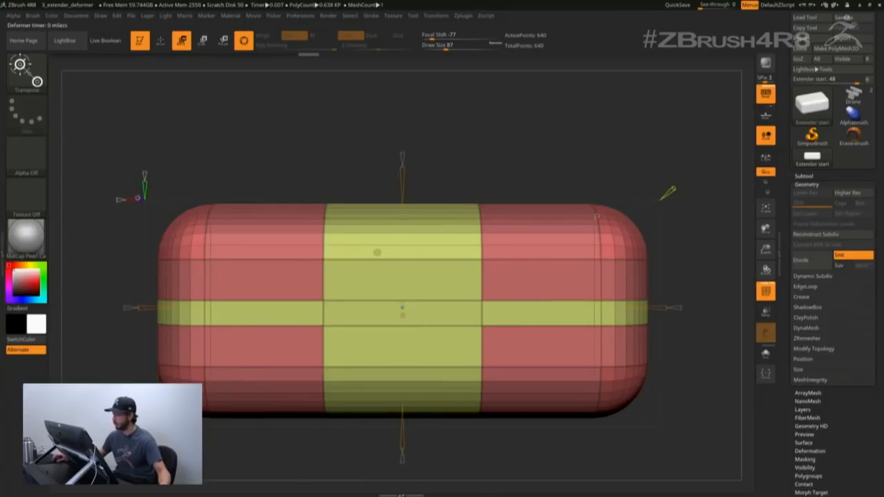
drag(403, 363, 402, 370)
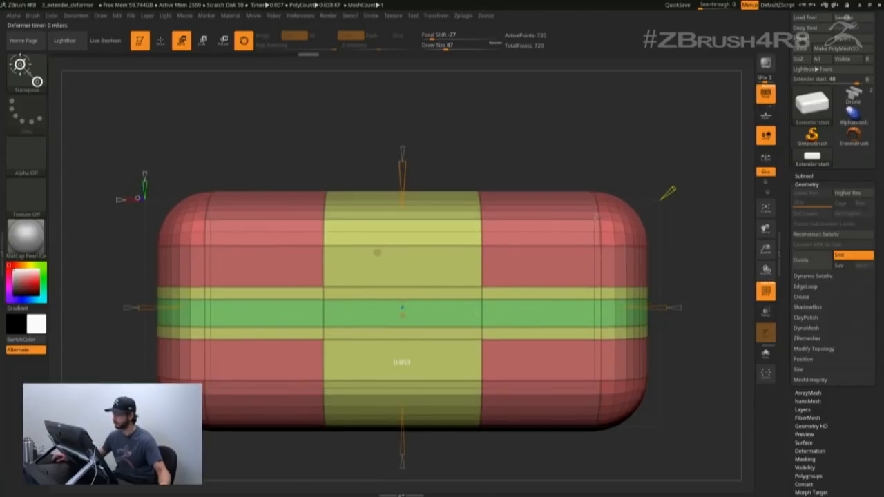
right_drag(378, 253, 401, 216)
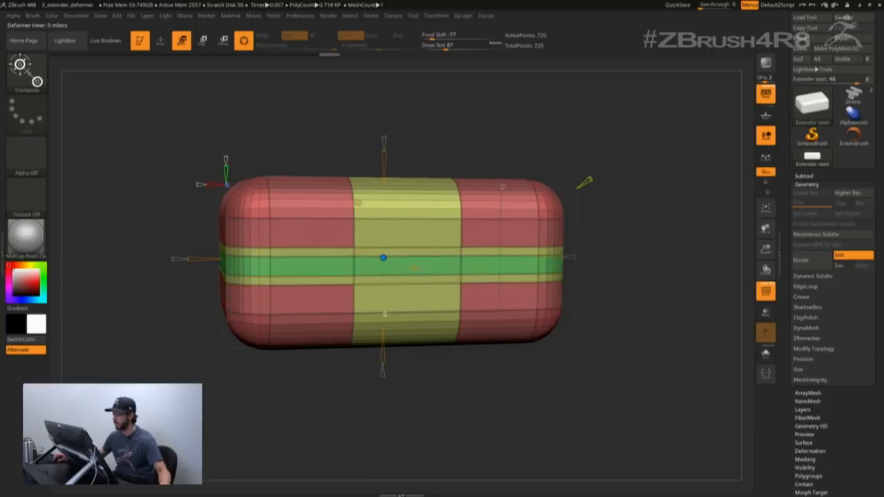
Step: Move the Extender's centre point lower on the box and insert a vertical band by extending its depth
drag(383, 258, 383, 275)
alt+right_drag(384, 275, 478, 319)
drag(496, 283, 513, 291)
alt+right_drag(513, 292, 478, 302)
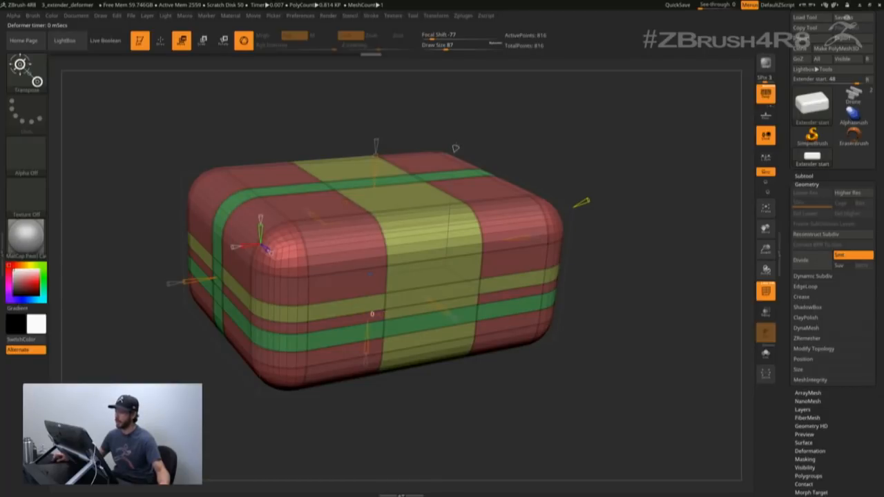
Step: Try insetting the green bands by about 0.035 to form grooves and inspect them with the polyframe toggled
mouse_move(455, 148)
mouse_down()
mouse_move(462, 135)
mouse_move(451, 159)
mouse_up()
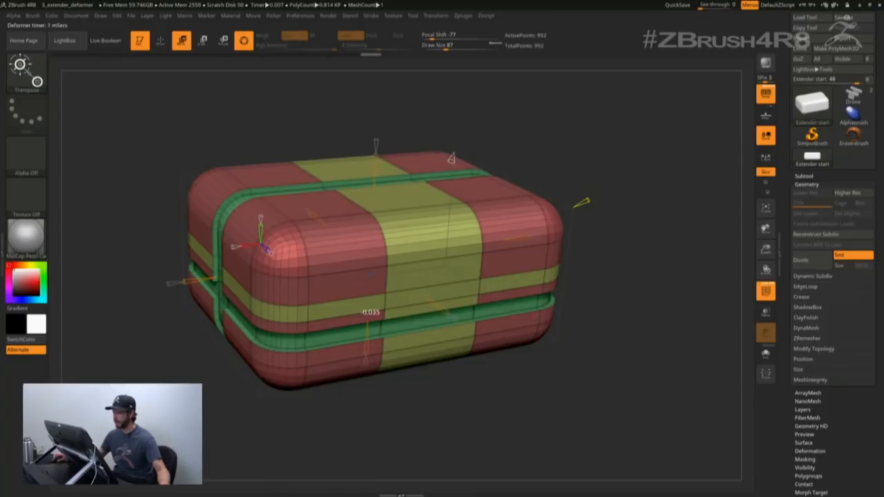
key(shift+f)
mouse_move(442, 164)
right_down()
mouse_move(485, 160)
mouse_move(429, 167)
right_up()
key(shift+f)
mouse_move(483, 147)
alt+right_down()
mouse_move(458, 163)
mouse_move(482, 149)
alt+right_up()
mouse_move(483, 150)
alt+right_down()
mouse_move(461, 163)
mouse_move(464, 178)
mouse_move(527, 211)
mouse_move(574, 181)
mouse_move(679, 154)
mouse_move(615, 163)
mouse_move(627, 168)
alt+right_up()
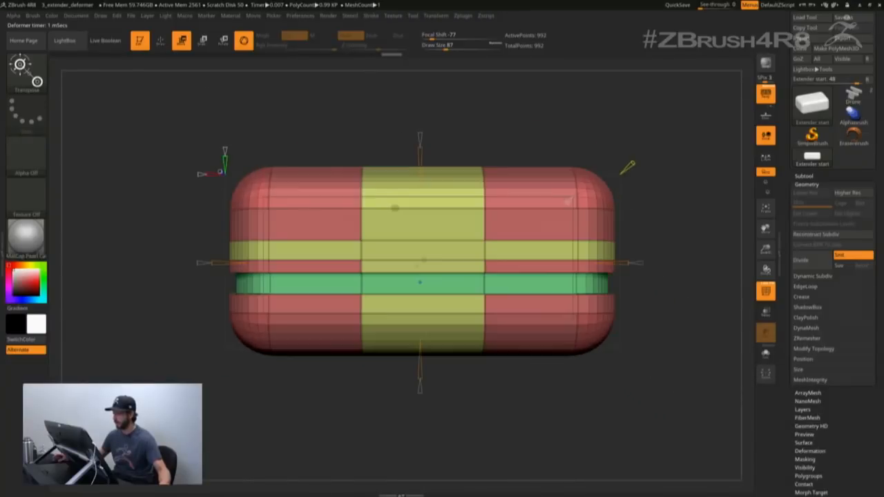
Step: Hide the polyframe, inspect the grooved box and undo the latest Extender changes, including the inset grooves
drag(423, 319, 427, 320)
key(shift+f)
right_drag(429, 320, 508, 380)
key(ctrl+z)
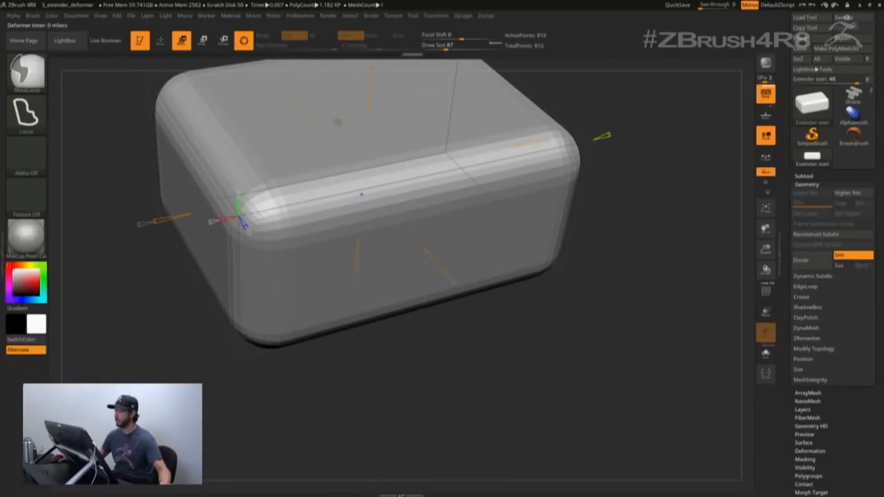
Step: Show the polyframe, try extending a thin raised band about 0.025 around the box, and undo the change
key(shift+f)
shift+right_drag(601, 136, 573, 172)
drag(475, 163, 477, 162)
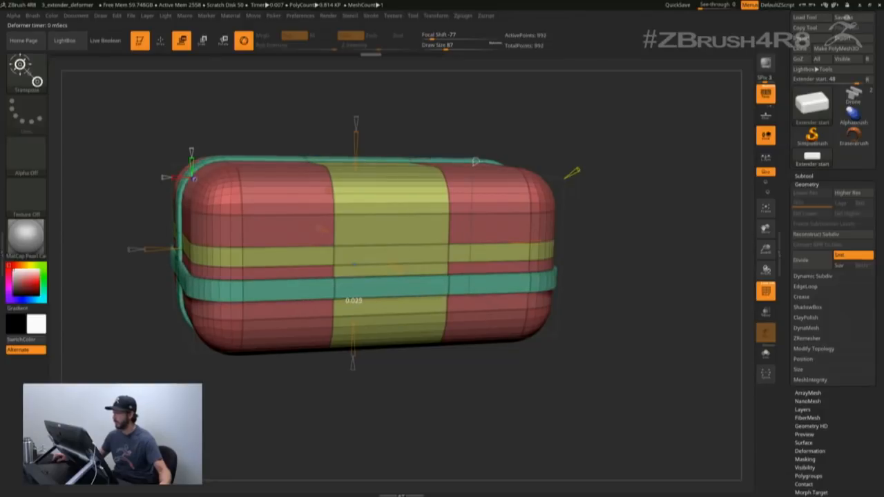
key(ctrl+z)
key(ctrl+z)
Step: Extend a raised rim of about 0.033 around the box below its mid-height and accept the Extender
right_drag(477, 165, 495, 192)
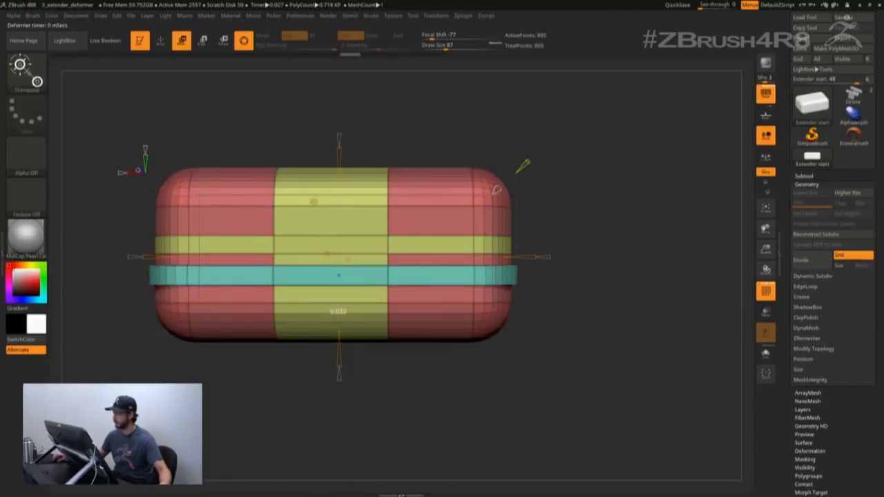
drag(496, 190, 498, 188)
right_drag(495, 192, 470, 124)
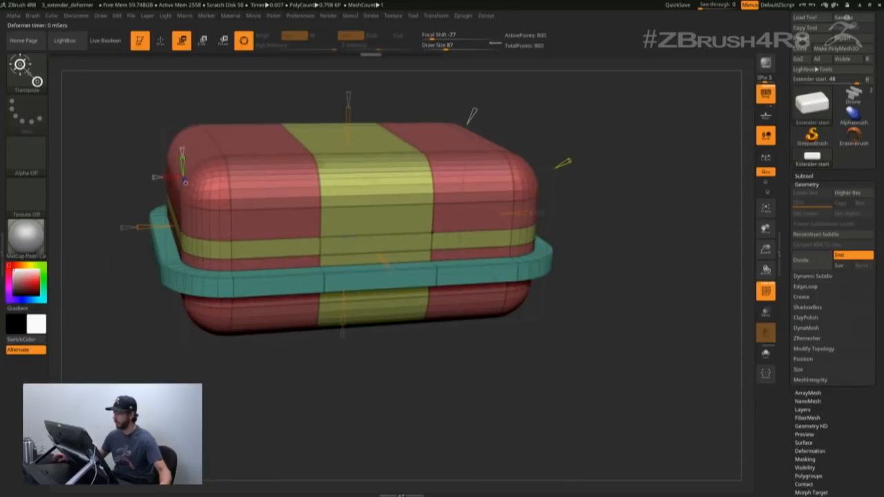
click(321, 164)
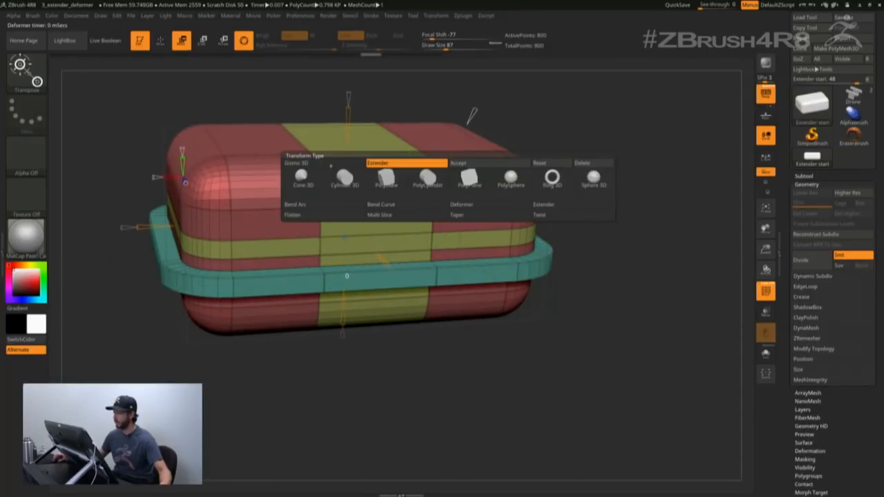
click(475, 167)
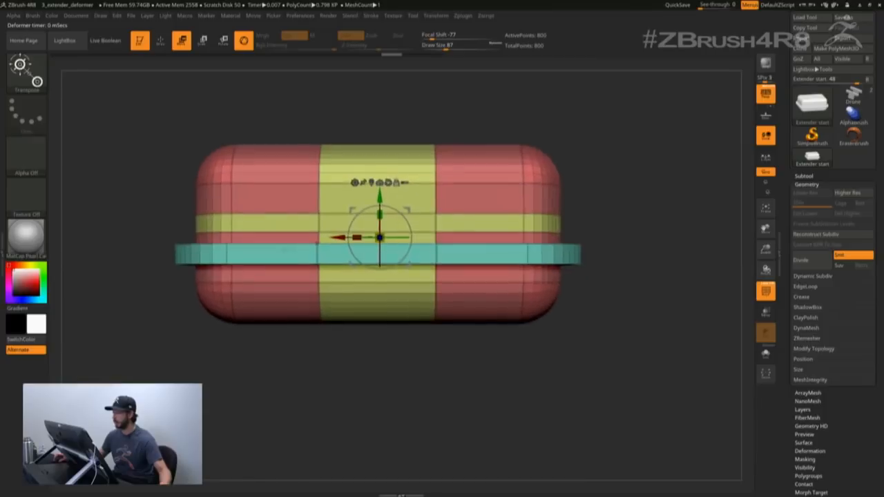
Step: Apply a new Extender, insert a thin raised band around the box and move its centre point down into the teal rim
ctrl+right_drag(288, 251, 360, 176)
click(380, 172)
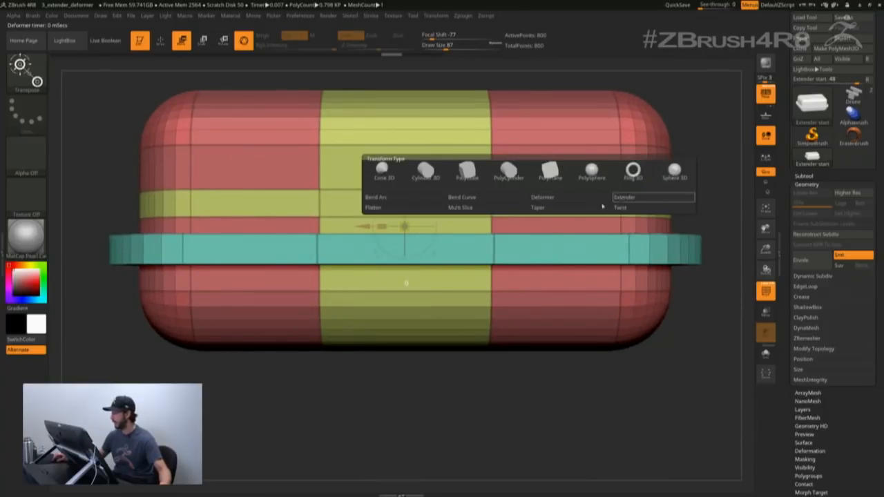
click(622, 199)
right_drag(379, 170, 362, 185)
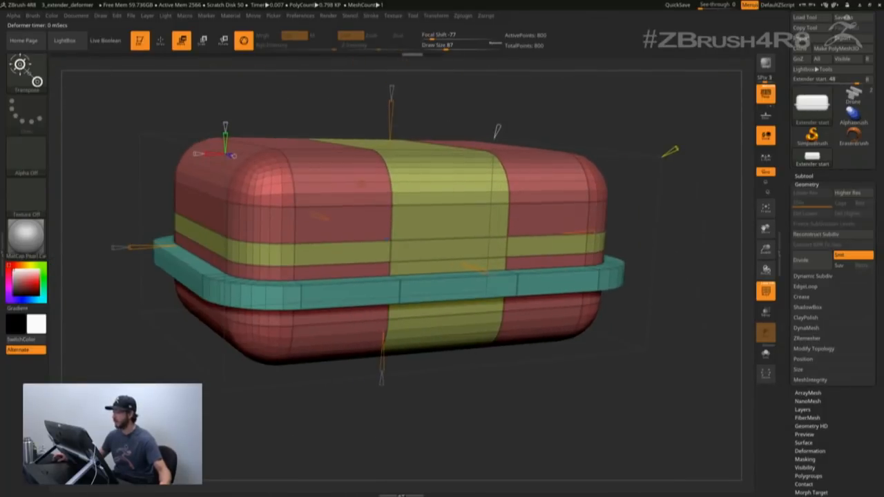
drag(385, 296, 384, 295)
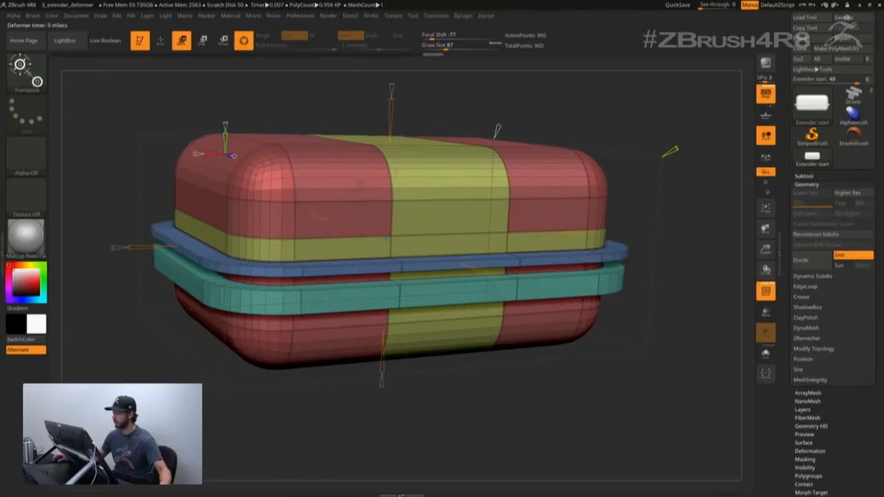
drag(386, 239, 385, 260)
Step: Check the rim with the polyframe toggled, and draw the thin band inward to form a narrow groove along the rim
key(shift+f)
key(shift+f)
key(shift+f)
key(shift+f)
key(shift+f)
key(shift+f)
key(shift+f)
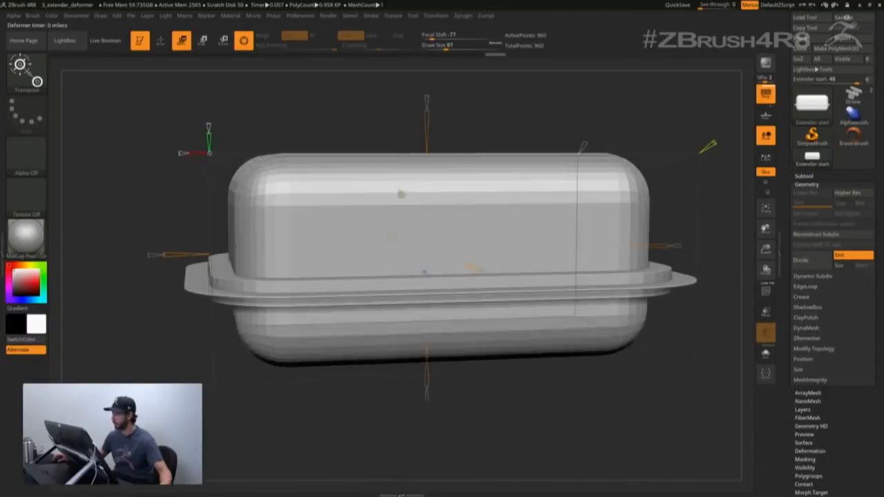
drag(639, 148, 662, 130)
drag(497, 65, 503, 73)
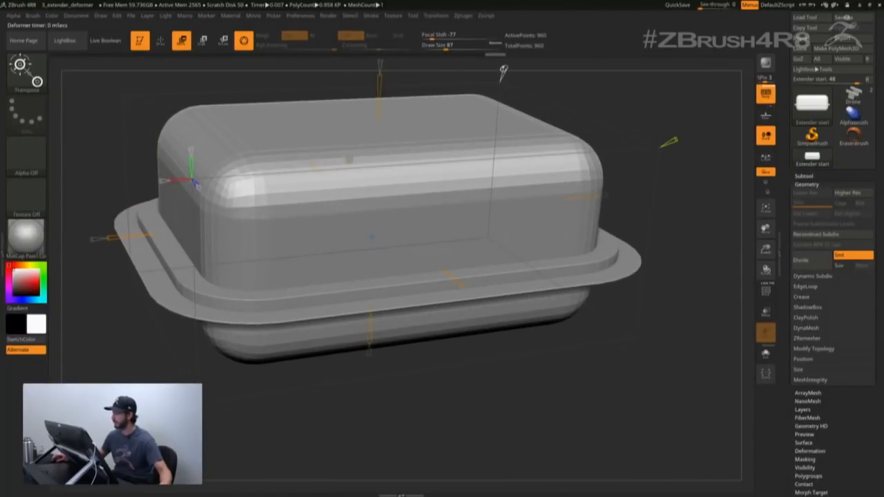
key(shift+f)
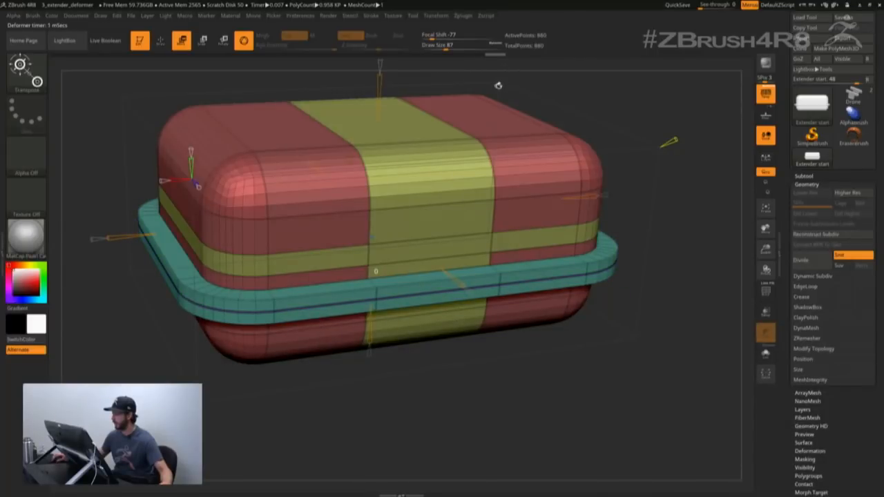
key(shift+f)
right_drag(497, 88, 479, 143)
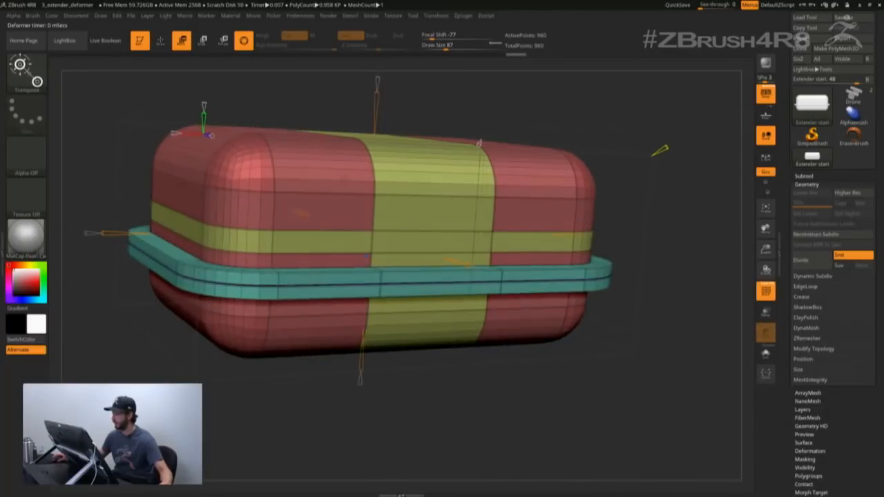
Step: Preview the box smoothed with Dynamic Subdiv, choosing Always YES for auto-activation, and return to the unsmoothed mesh
key(shift+f)
right_drag(343, 180, 325, 134)
key(ctrl+d)
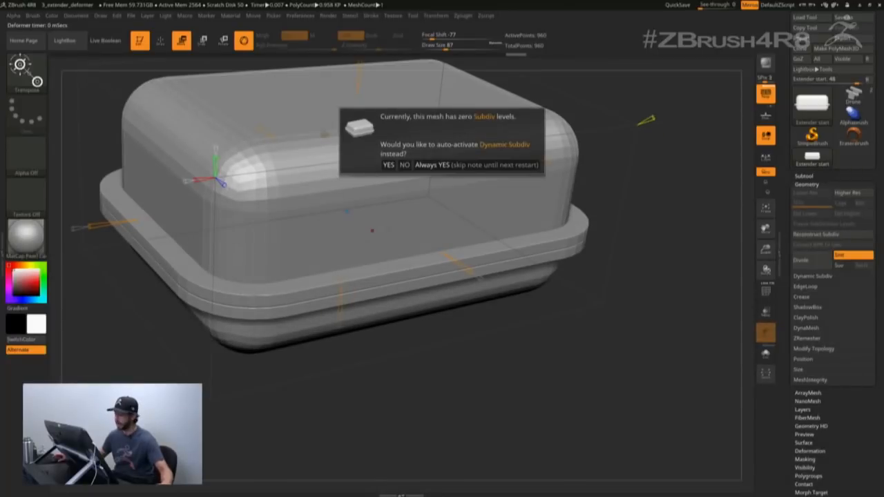
click(431, 168)
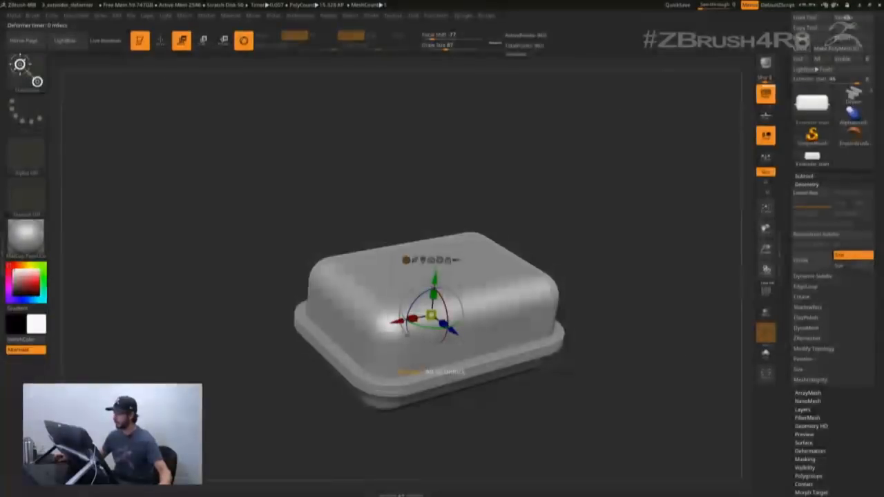
key(shift+d)
key(shift+d)
key(f)
alt+drag(617, 428, 588, 420)
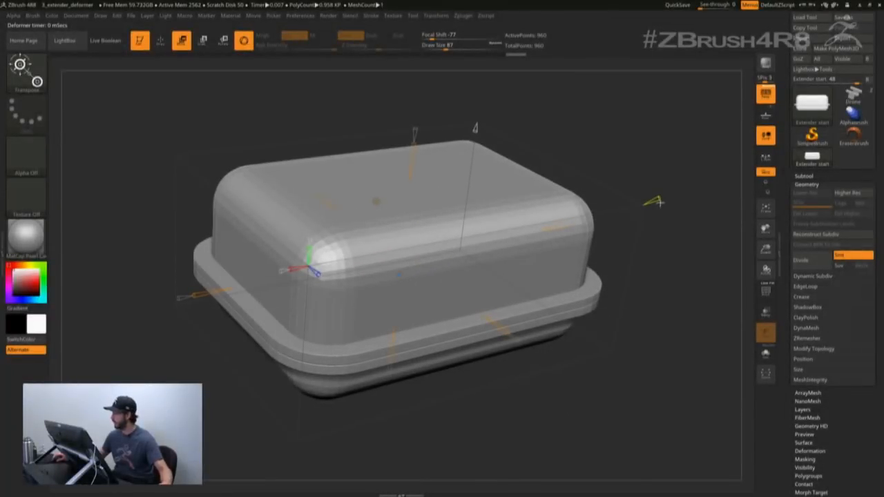
Step: Examine the box's polygroups and grooved rim from several angles, with and without the polyframe
key(shift+f)
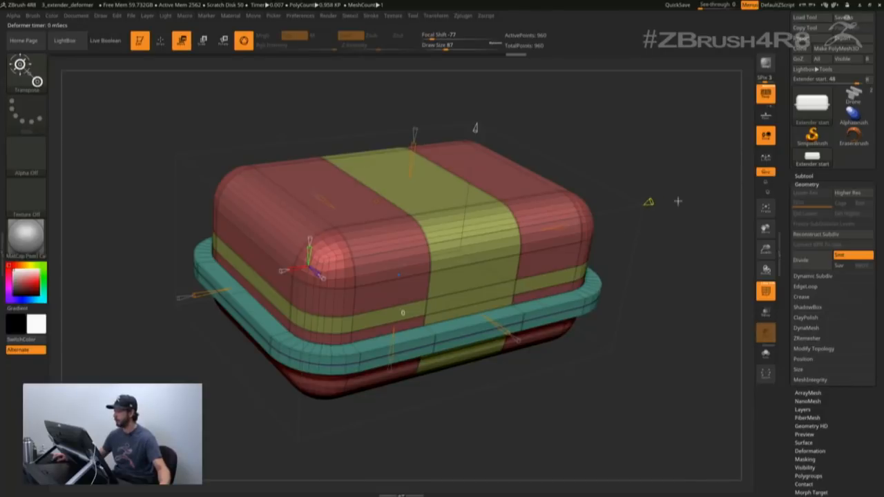
drag(678, 215, 586, 224)
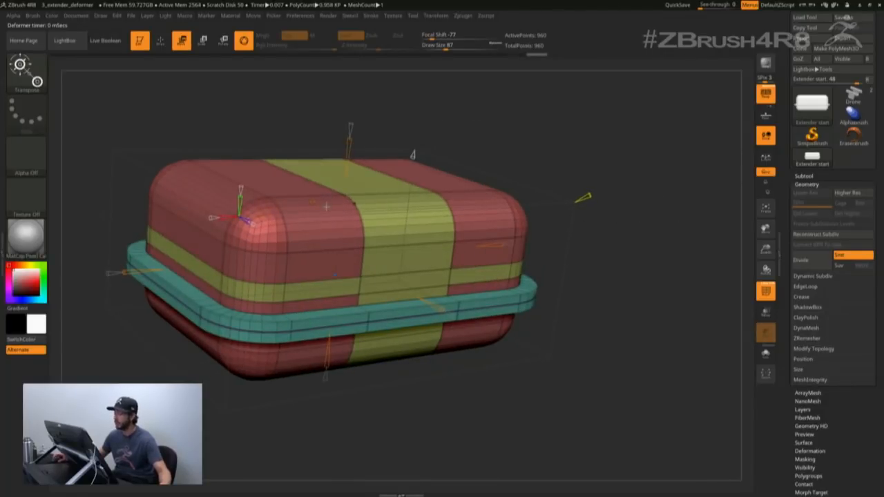
drag(592, 196, 632, 263)
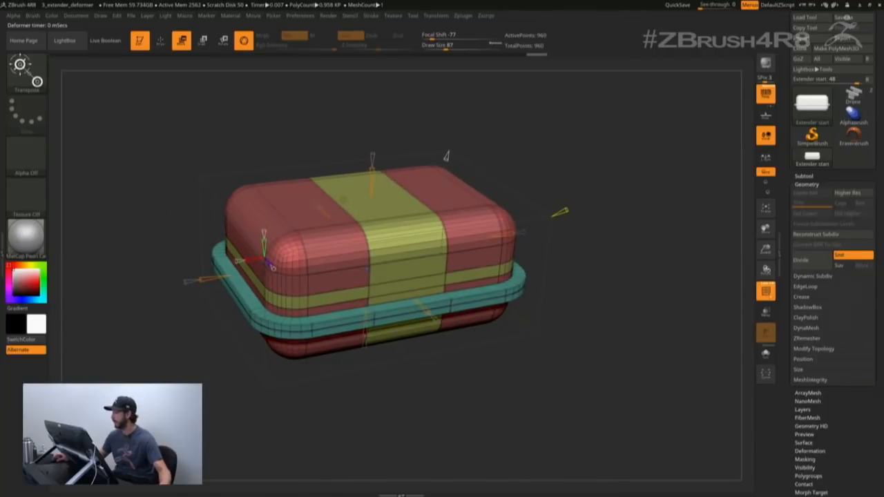
alt+drag(709, 285, 684, 345)
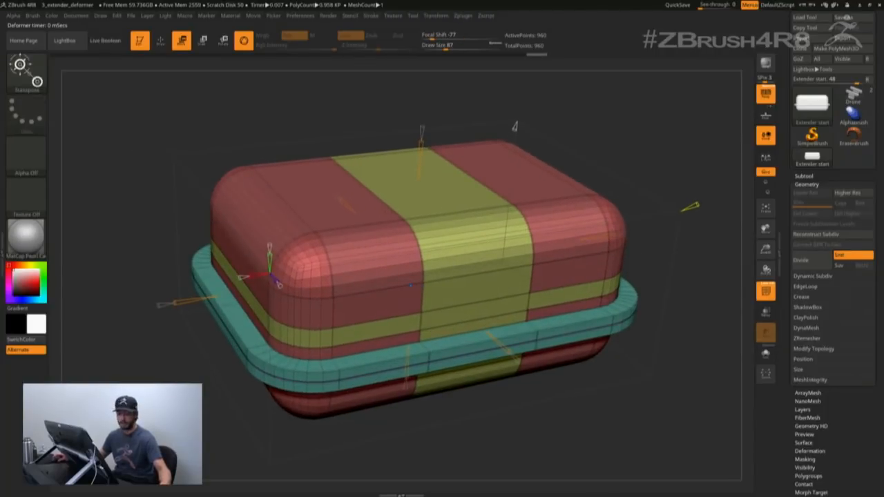
key(shift+f)
key(q)
mouse_move(570, 429)
mouse_down()
mouse_move(526, 378)
mouse_move(547, 337)
mouse_move(528, 366)
mouse_move(487, 339)
mouse_move(523, 325)
mouse_up()
mouse_move(534, 371)
mouse_down()
mouse_move(521, 361)
mouse_move(510, 375)
mouse_move(454, 367)
mouse_up()
key(shift+f)
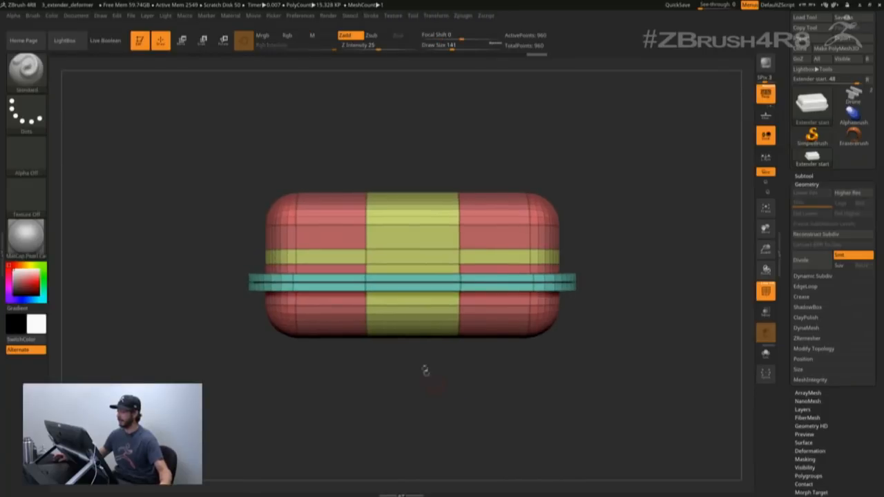
Step: Return to the gizmo in front view, accept the current Extender and apply a fresh one to the box
key(w)
drag(410, 282, 330, 281)
click(386, 212)
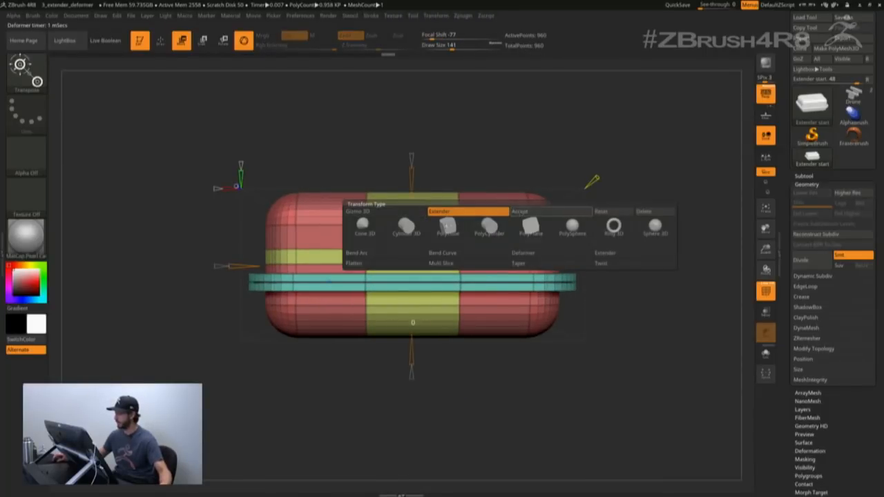
click(535, 212)
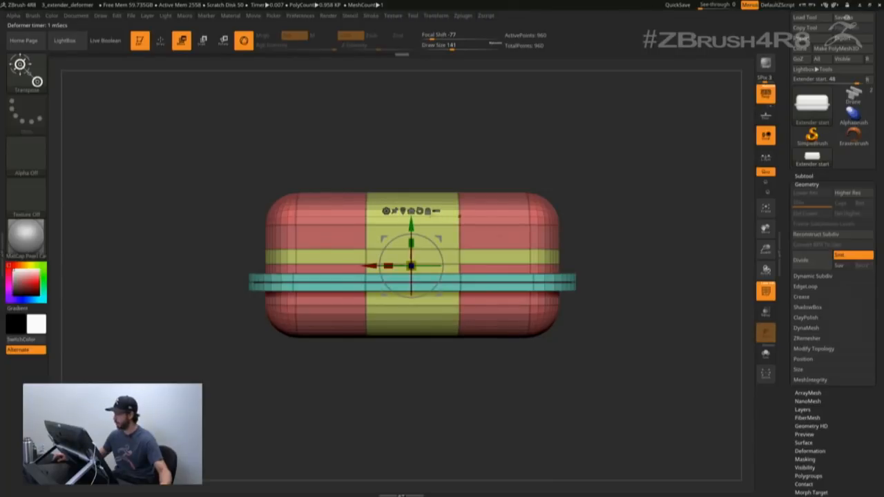
click(386, 212)
click(623, 238)
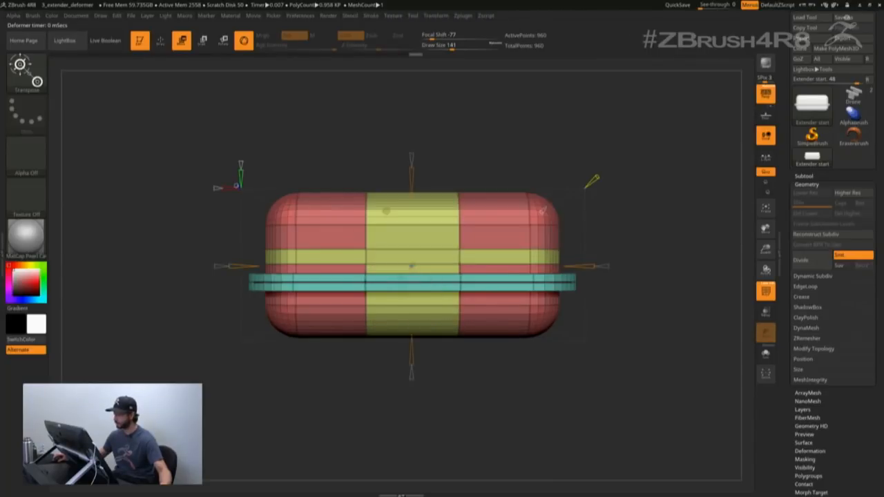
Step: Move the Extender's centre point toward the box's left end and insert a vertical band there by extending its width
drag(625, 304, 630, 346)
drag(225, 232, 217, 233)
key(ctrl+z)
drag(401, 229, 317, 240)
drag(223, 232, 213, 233)
drag(429, 401, 462, 342)
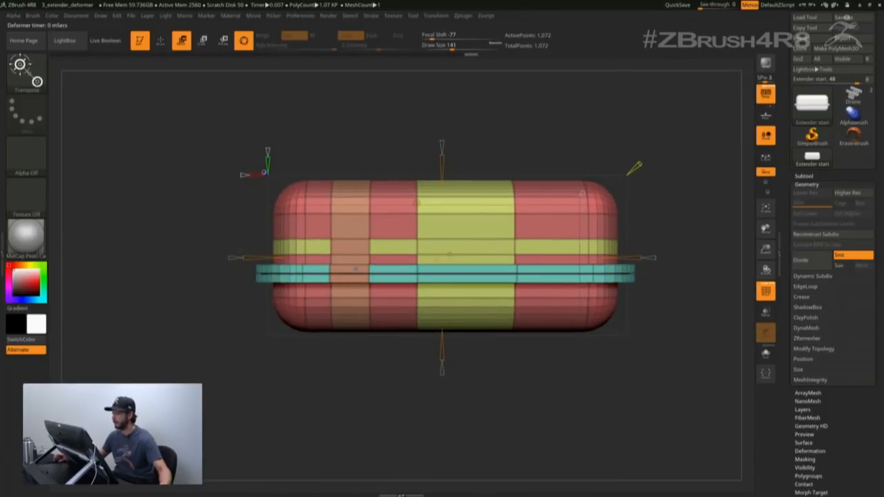
mouse_move(582, 193)
mouse_down()
mouse_move(569, 167)
mouse_move(582, 193)
mouse_move(586, 185)
mouse_up()
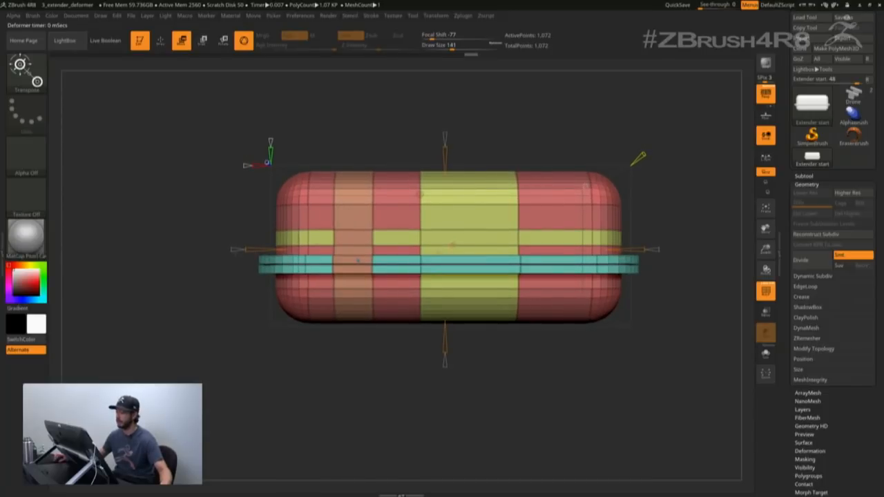
Step: Enlarge the box's left end section to a scale of about 1.13 and narrow the vertical band into a short flare
drag(445, 340, 445, 363)
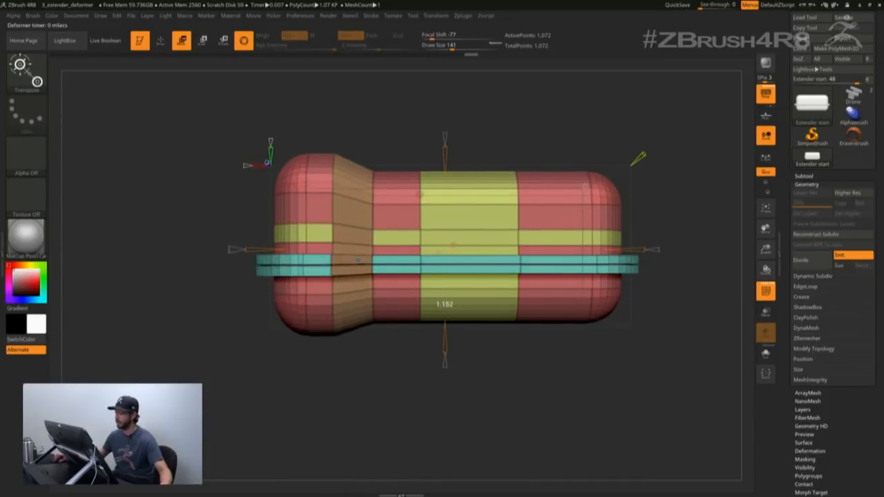
mouse_move(484, 408)
mouse_down()
mouse_move(479, 420)
mouse_move(486, 406)
mouse_up()
drag(257, 250, 263, 249)
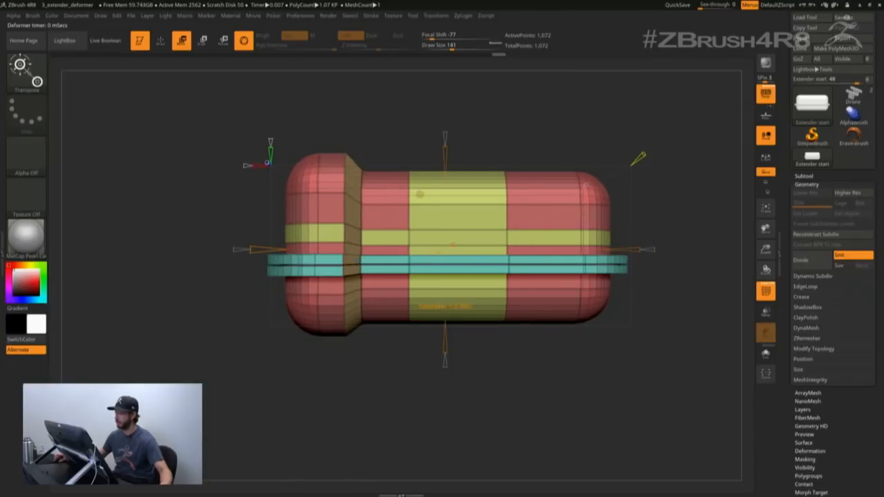
drag(445, 340, 445, 354)
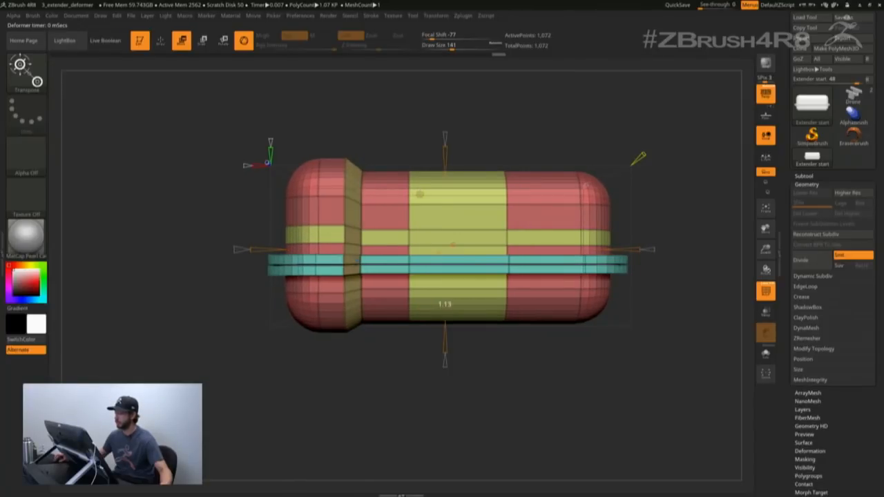
drag(483, 408, 408, 430)
drag(584, 150, 509, 148)
Step: Accept the Extender and run Mirror And Weld so the flared end is copied to the opposite side of the box
click(222, 183)
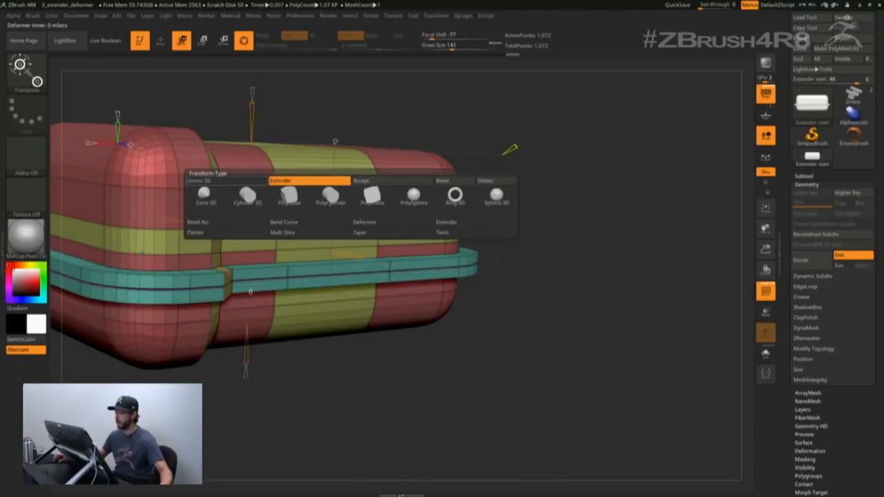
click(376, 181)
click(814, 350)
click(838, 382)
Step: Preview the mirrored box with Dynamic Subdiv and the polyframe hidden, examining its flared ends and grooved rim
key(q)
drag(578, 336, 478, 316)
key(d)
key(shift+f)
mouse_move(502, 352)
mouse_down()
mouse_move(505, 275)
mouse_move(484, 297)
mouse_move(487, 323)
mouse_move(514, 327)
mouse_move(534, 294)
mouse_up()
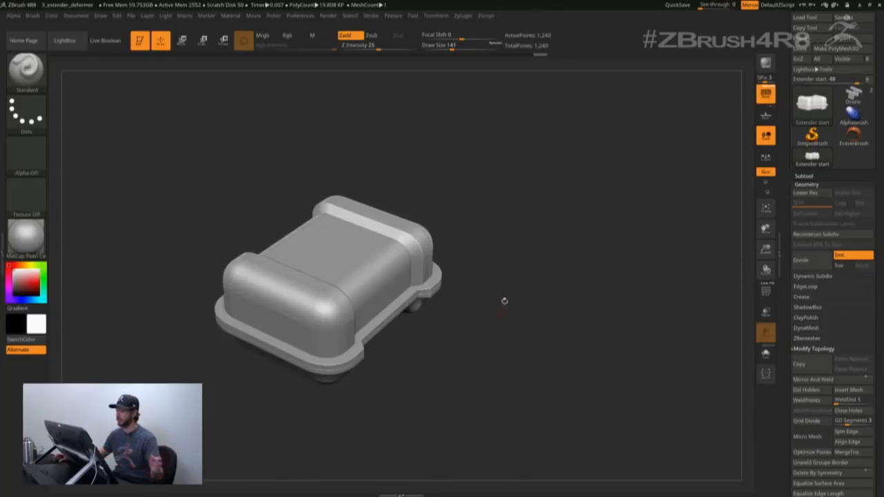
mouse_move(511, 326)
mouse_down()
mouse_move(504, 332)
mouse_move(587, 385)
mouse_move(575, 349)
mouse_move(597, 369)
mouse_move(581, 320)
mouse_up()
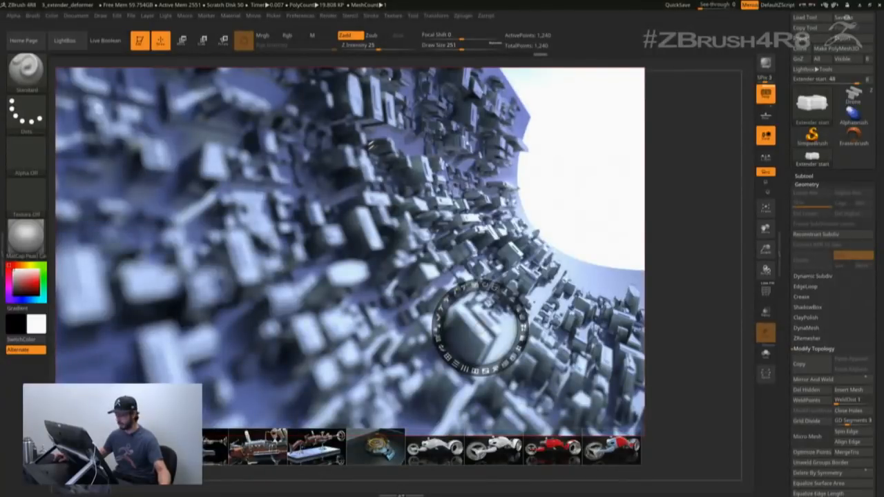
Step: Review the enlarged four-legged drone render in Spotlight, close it and load the Drone tool
click(159, 446)
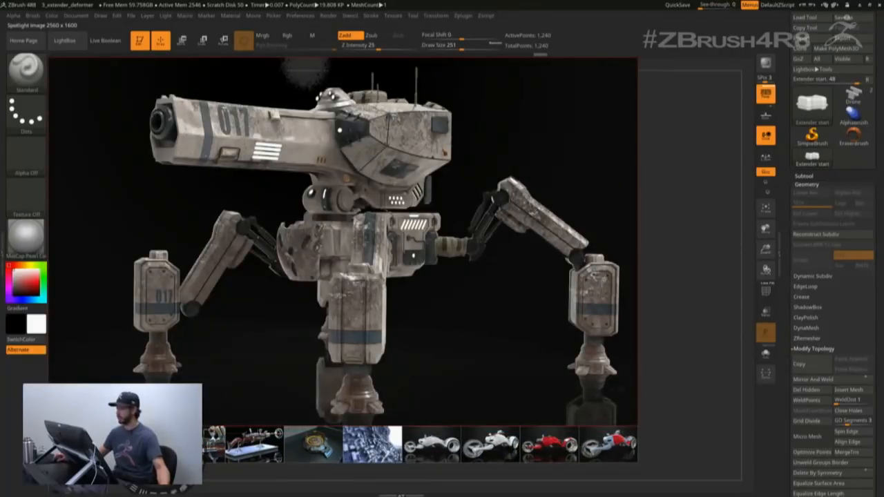
drag(684, 401, 697, 405)
key(z)
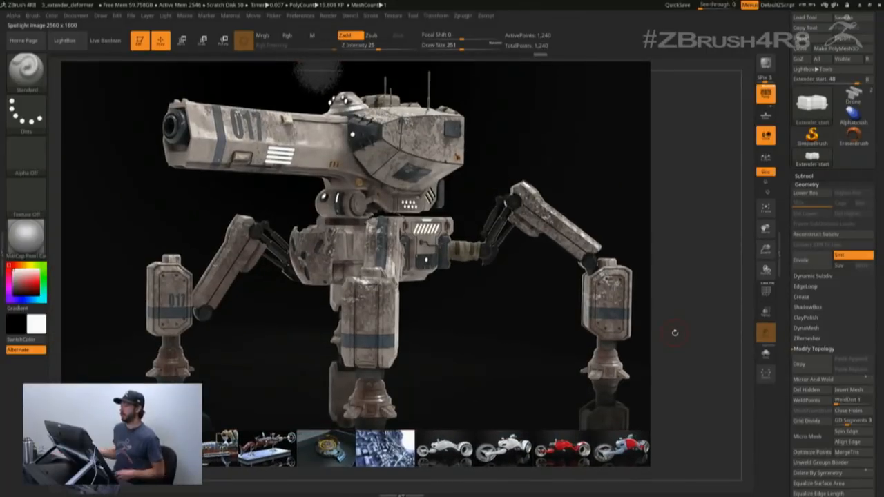
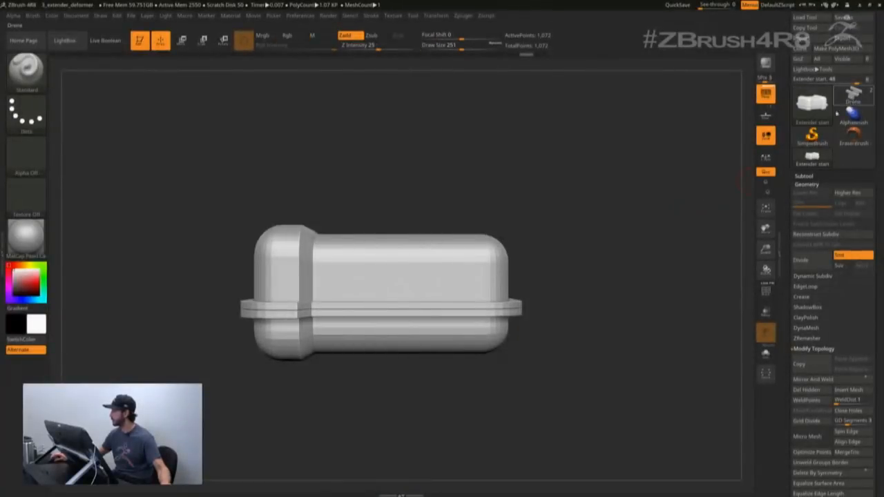
click(838, 110)
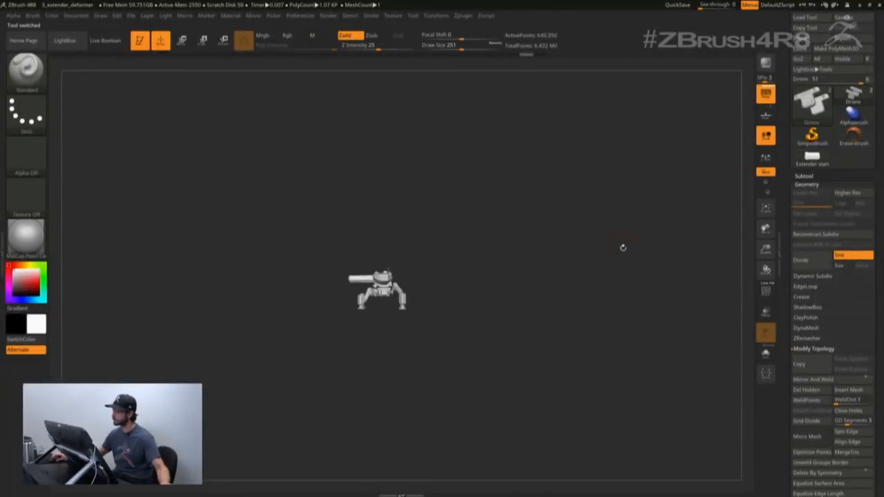
Step: Examine the four-legged drone model, from its jointed legs and hull to the side view of the long cannon
ctrl+right_drag(486, 268, 552, 250)
ctrl+right_drag(414, 304, 351, 364)
key(s)
drag(350, 372, 328, 372)
mouse_move(353, 335)
alt+right_down()
mouse_move(413, 275)
mouse_move(384, 320)
mouse_move(298, 284)
mouse_move(319, 290)
alt+right_up()
right_drag(178, 253, 218, 274)
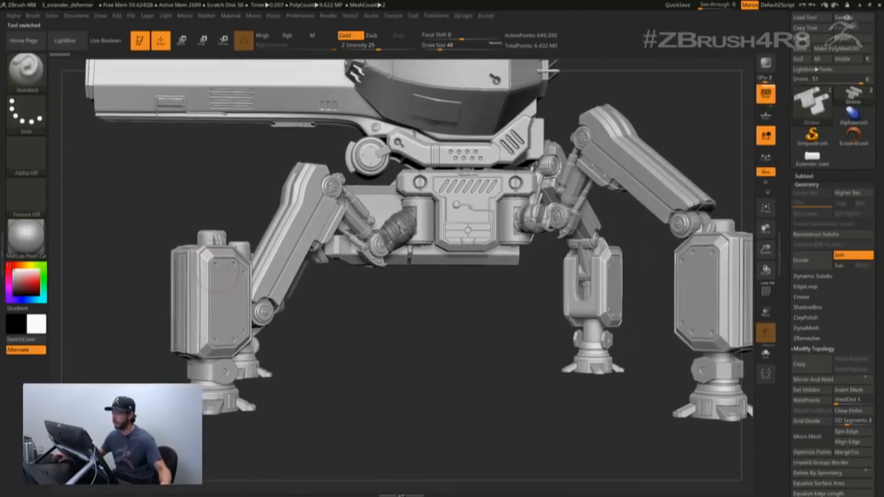
alt+right_drag(277, 277, 414, 382)
right_drag(415, 382, 433, 404)
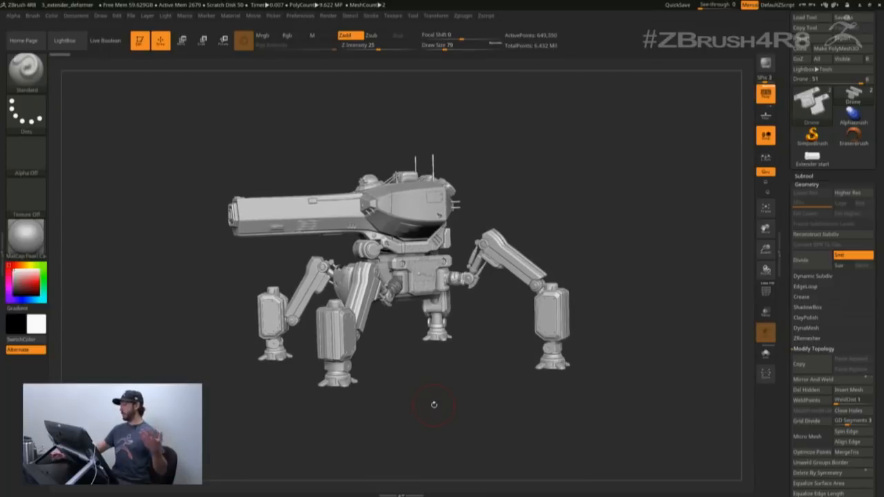
right_drag(408, 387, 295, 374)
alt+right_drag(189, 250, 209, 249)
ctrl+right_drag(209, 249, 195, 236)
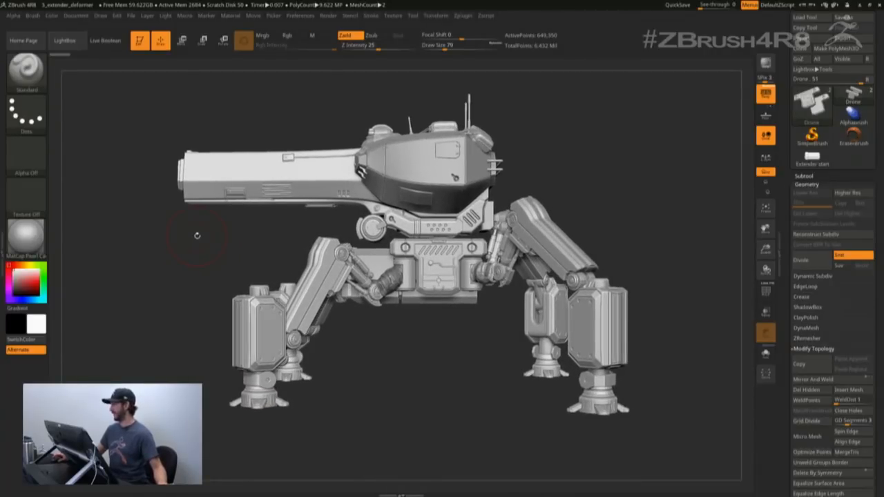
key(s)
drag(136, 136, 126, 134)
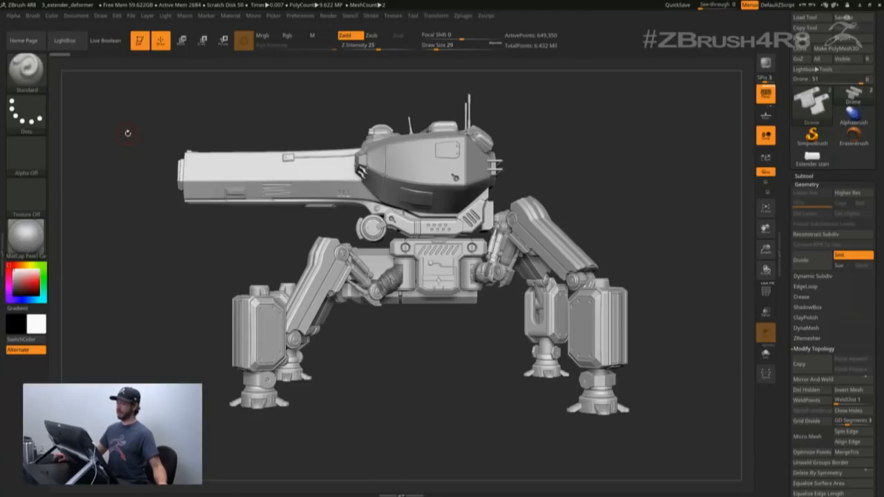
Step: Open the 4_bend_arc_deformer project from LightBox
click(68, 43)
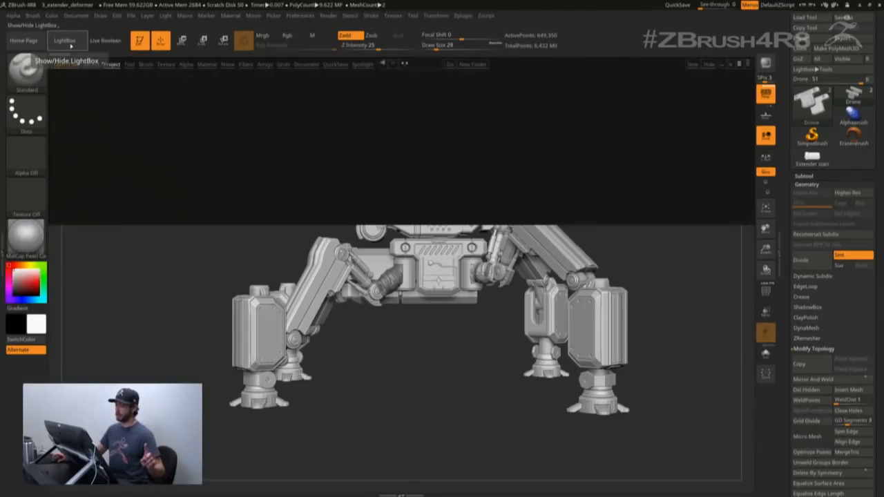
double_click(106, 134)
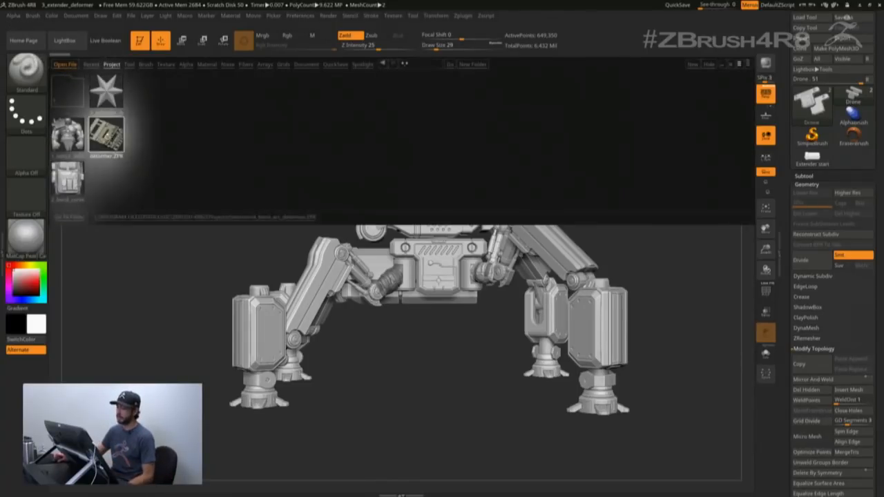
click(459, 268)
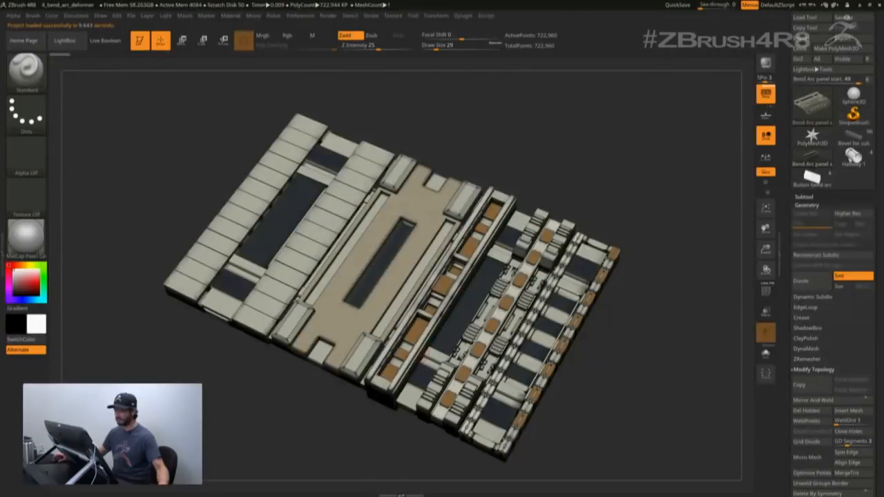
Step: Inspect the detailed flat panel's topology and polygroups with the polyframe shown, and hide the polyframe again
mouse_move(504, 367)
ctrl+right_down()
mouse_move(491, 346)
mouse_move(451, 346)
mouse_move(449, 332)
mouse_move(431, 322)
mouse_move(451, 308)
mouse_move(462, 333)
mouse_move(421, 326)
mouse_move(419, 275)
mouse_move(437, 278)
mouse_move(451, 315)
mouse_move(442, 341)
mouse_move(505, 380)
ctrl+right_up()
key(s)
click(485, 342)
key(shift+f)
key(shift+f)
key(shift+f)
right_drag(331, 270, 340, 241)
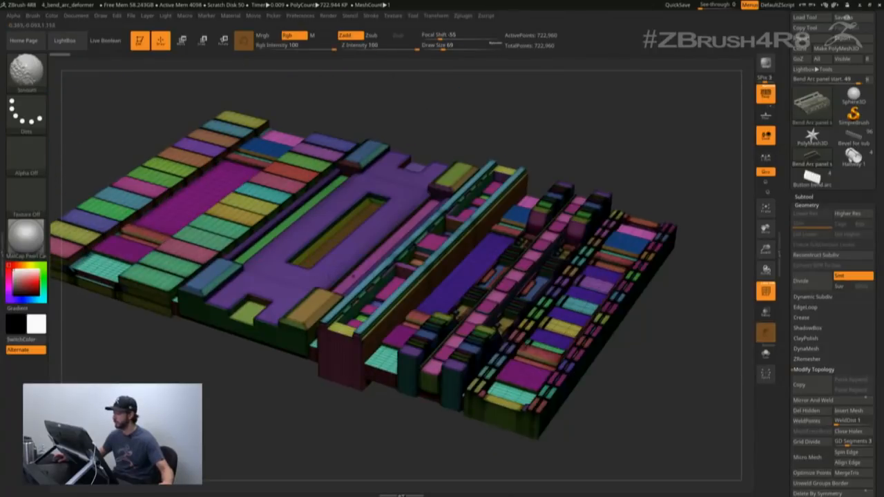
key(shift+f)
ctrl+right_drag(470, 362, 472, 327)
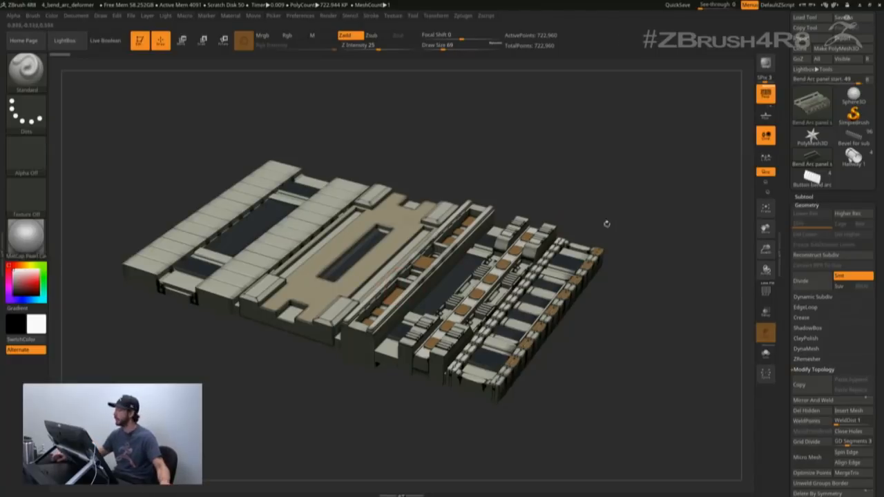
Step: Turn off the polypaint colour of the Bend Arc panel start subtool
click(801, 199)
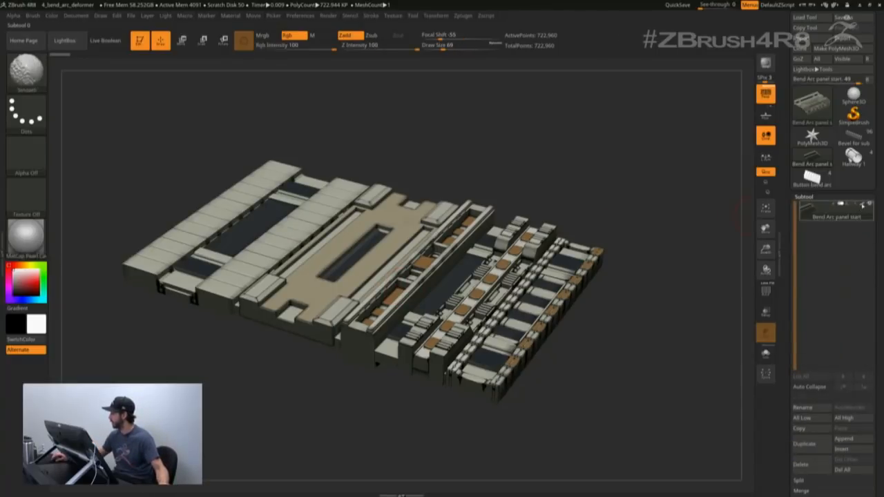
shift+click(862, 205)
mouse_move(604, 210)
right_down()
mouse_move(572, 255)
mouse_move(632, 301)
mouse_move(631, 347)
mouse_move(144, 231)
mouse_move(521, 359)
mouse_move(512, 358)
mouse_move(514, 338)
mouse_move(561, 361)
mouse_move(538, 380)
right_up()
key(s)
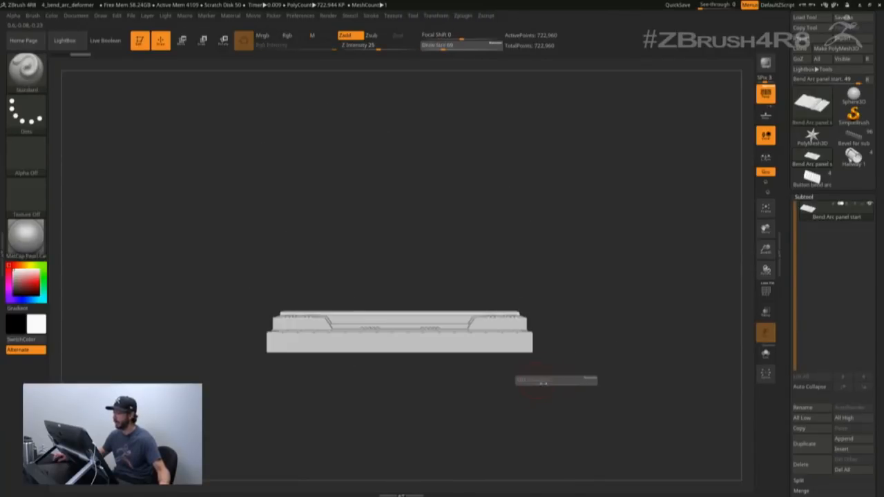
drag(539, 381, 545, 382)
alt+right_drag(544, 381, 534, 367)
drag(527, 369, 532, 363)
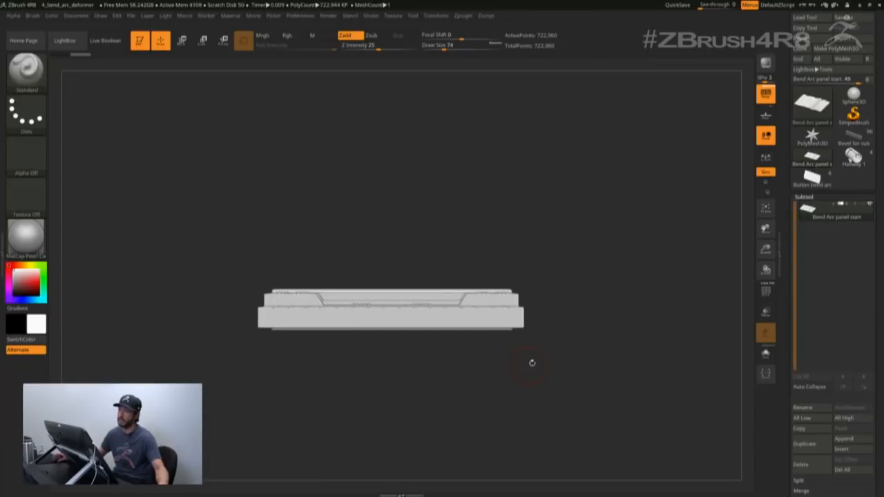
mouse_move(432, 387)
mouse_down()
mouse_move(441, 384)
mouse_move(420, 385)
mouse_move(447, 388)
mouse_up()
Step: Apply the Bend Arc deformer to the panel and bend it into a closed ring at an angle of 180, -180
key(w)
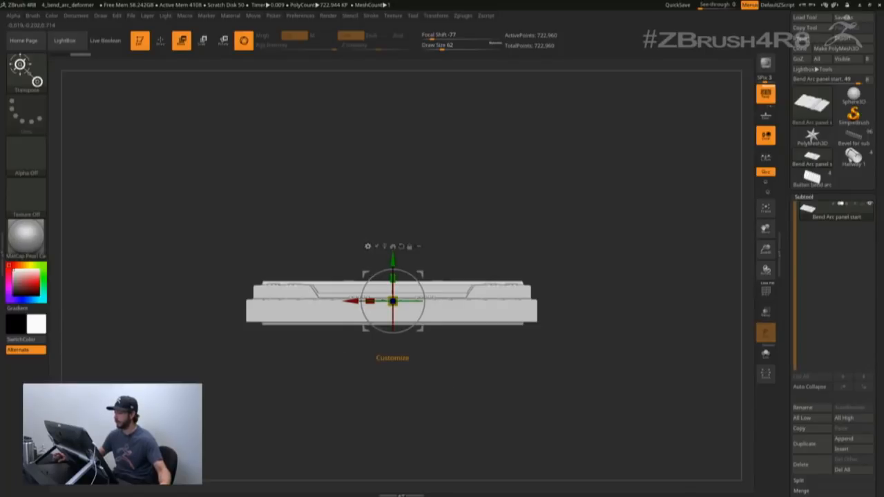
click(368, 246)
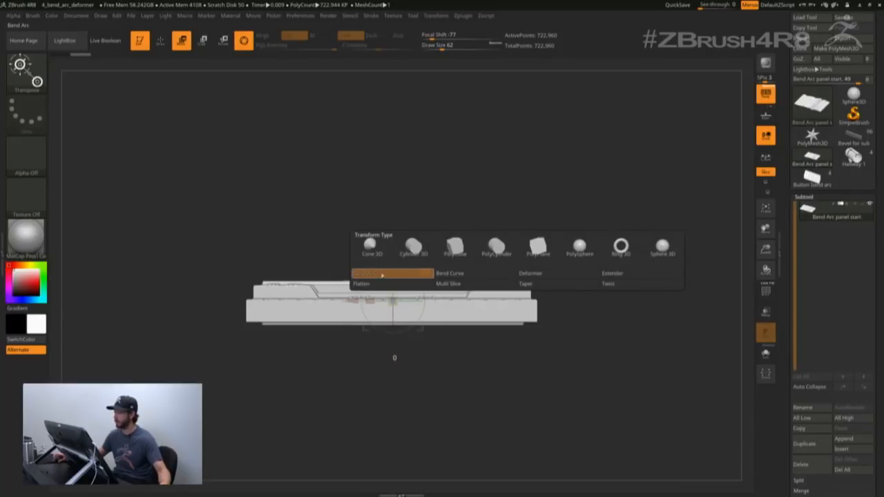
click(381, 274)
mouse_move(422, 381)
ctrl+right_down()
mouse_move(404, 353)
mouse_move(419, 363)
mouse_move(413, 328)
mouse_move(399, 328)
ctrl+right_up()
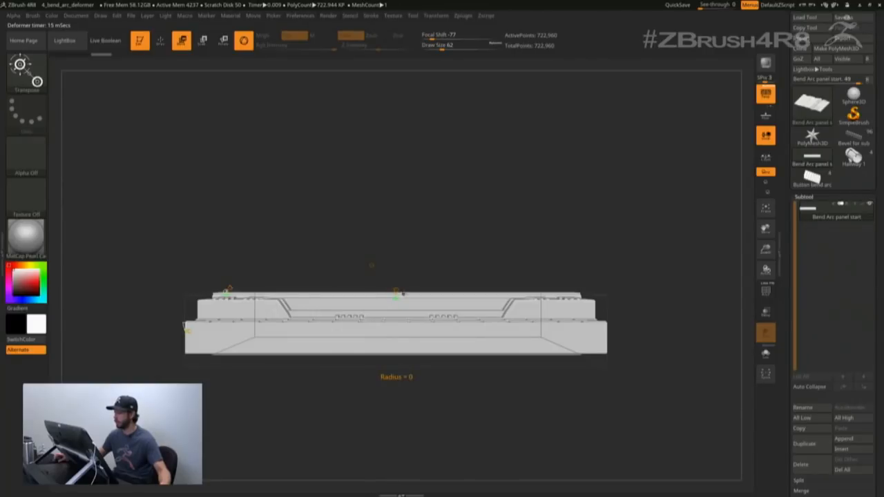
drag(332, 242, 297, 308)
ctrl+right_drag(397, 314, 396, 348)
drag(403, 338, 402, 237)
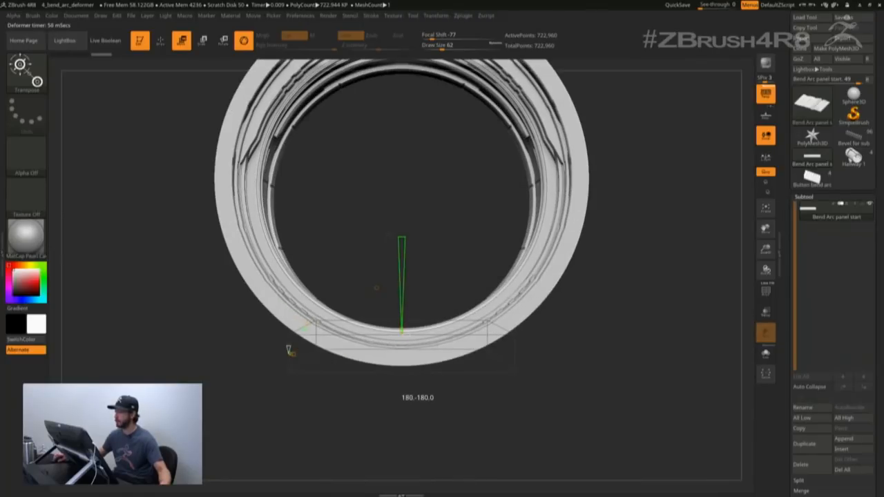
ctrl+right_drag(401, 237, 375, 253)
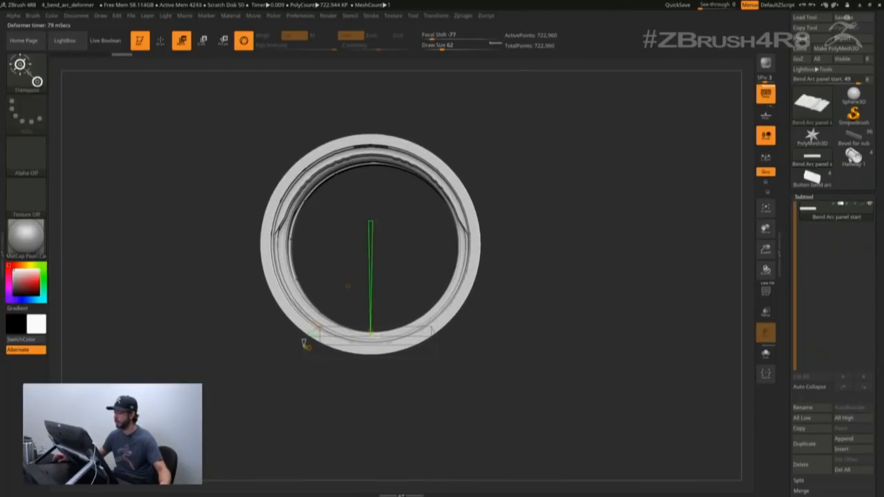
mouse_move(304, 343)
right_down()
mouse_move(345, 386)
mouse_move(313, 350)
right_up()
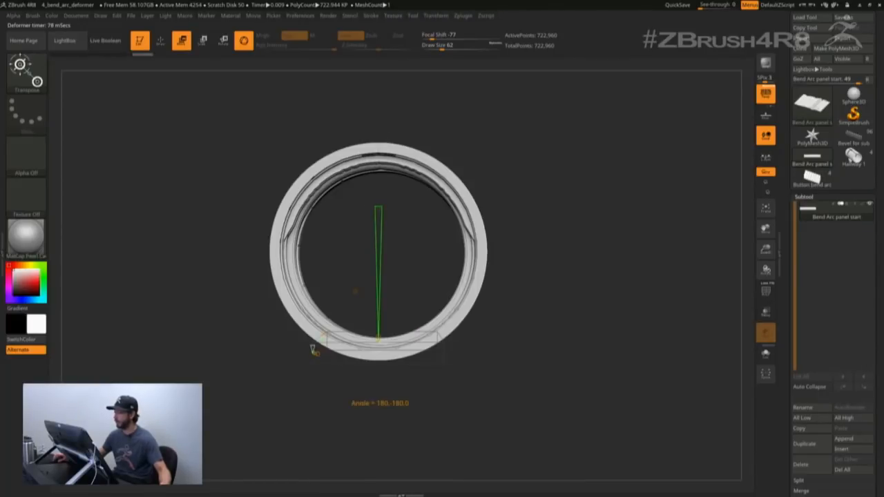
Step: Open a gap in the ring by lowering the bend angle, and bend it back into a closed ring
drag(379, 230, 379, 267)
right_drag(385, 325, 413, 363)
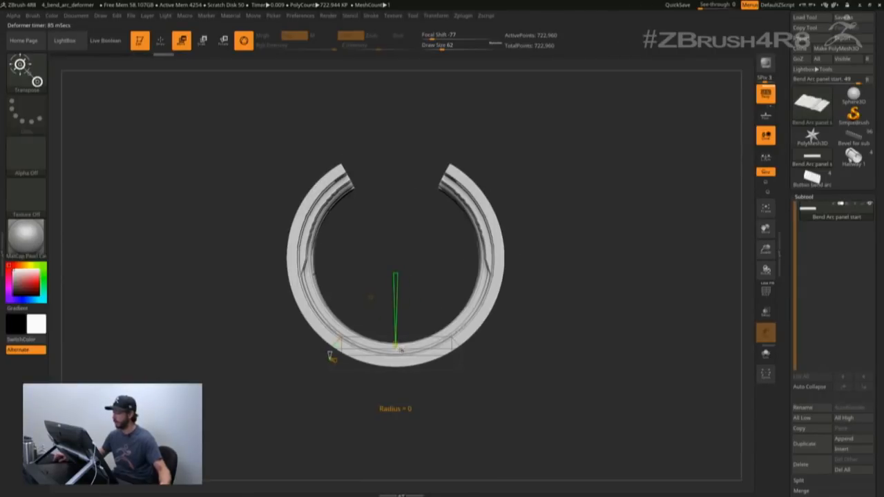
drag(330, 356, 332, 357)
drag(396, 274, 396, 242)
drag(573, 311, 647, 369)
alt+drag(386, 351, 380, 315)
alt+drag(379, 316, 356, 348)
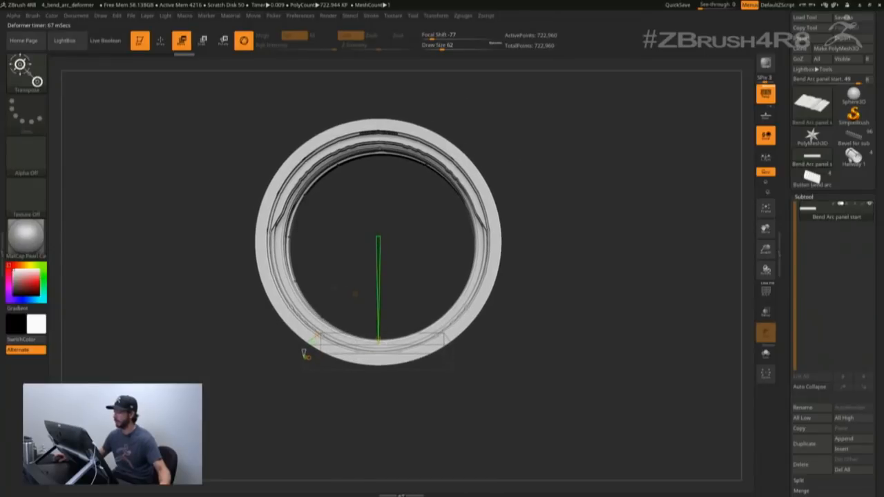
Step: Try flaring the closed ring into a cone with the Bend Arc radius, and bring it back to a straight tube
mouse_move(379, 339)
mouse_down()
mouse_move(382, 304)
mouse_move(383, 336)
mouse_move(384, 325)
mouse_up()
drag(138, 255, 359, 263)
mouse_move(473, 385)
ctrl+right_down()
mouse_move(477, 325)
mouse_move(477, 366)
mouse_move(494, 332)
mouse_move(478, 329)
mouse_move(510, 330)
mouse_move(473, 337)
mouse_move(462, 288)
mouse_move(495, 279)
mouse_move(468, 314)
mouse_move(497, 306)
ctrl+right_up()
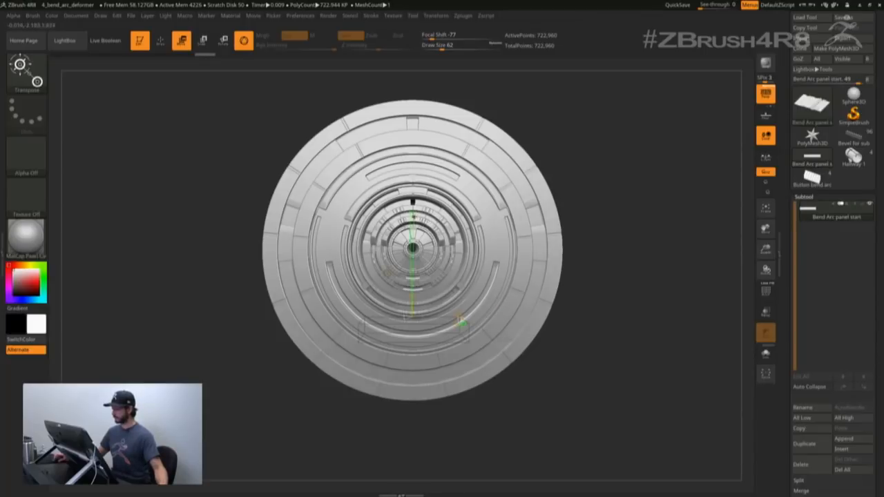
right_drag(461, 248, 389, 221)
mouse_move(417, 189)
mouse_down()
mouse_move(408, 296)
mouse_move(416, 188)
mouse_up()
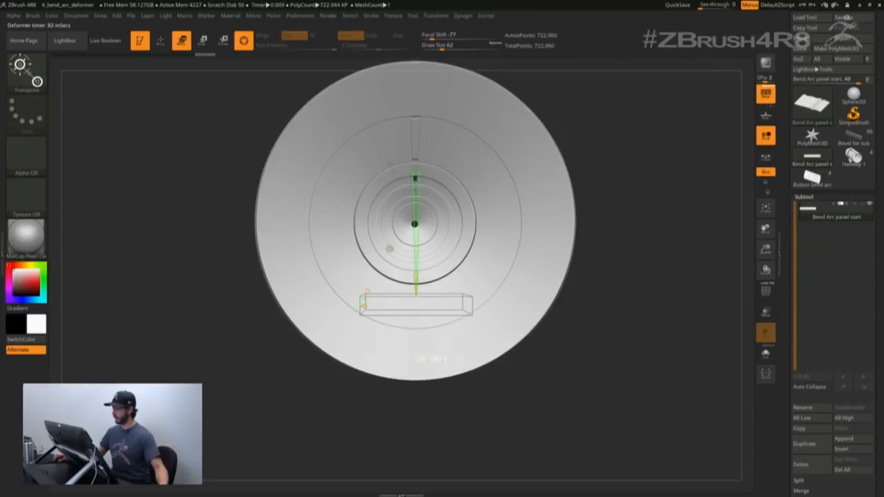
drag(416, 275, 416, 300)
Step: Leave the Bend Arc deformer, return to Draw mode and inspect the panel details inside the tube
drag(552, 332, 622, 366)
ctrl+right_drag(511, 332, 536, 387)
ctrl+right_drag(535, 386, 532, 355)
key(w)
drag(381, 323, 416, 344)
mouse_move(519, 388)
ctrl+right_down()
mouse_move(515, 362)
mouse_move(518, 418)
mouse_move(528, 419)
ctrl+right_up()
key(q)
mouse_move(528, 419)
ctrl+right_down()
mouse_move(530, 438)
mouse_move(527, 428)
ctrl+right_up()
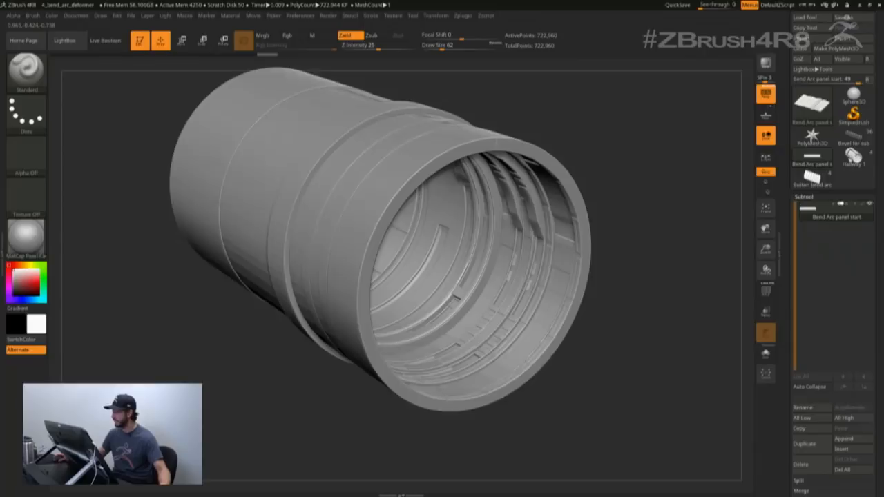
ctrl+right_drag(508, 349, 503, 339)
key(super)
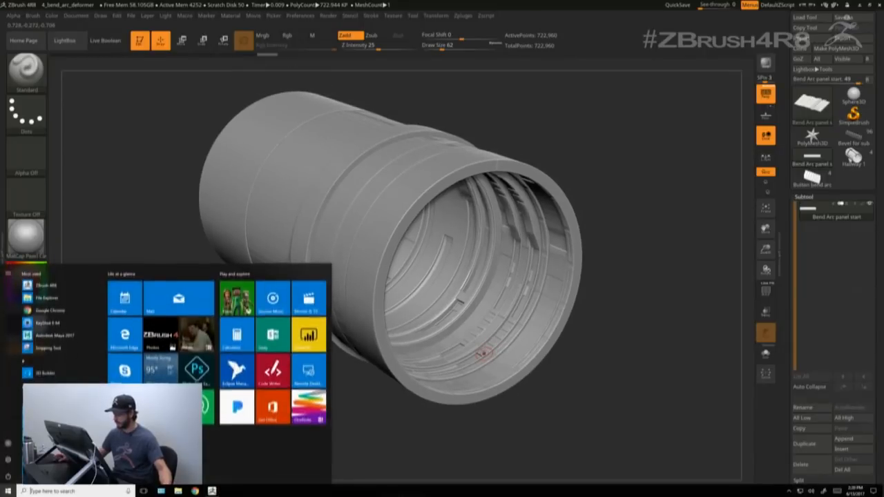
right_drag(522, 417, 518, 414)
Step: Review the enlarged sci-fi tunnel render in Spotlight and close it
key(shift+z)
key(z)
key(z)
click(97, 447)
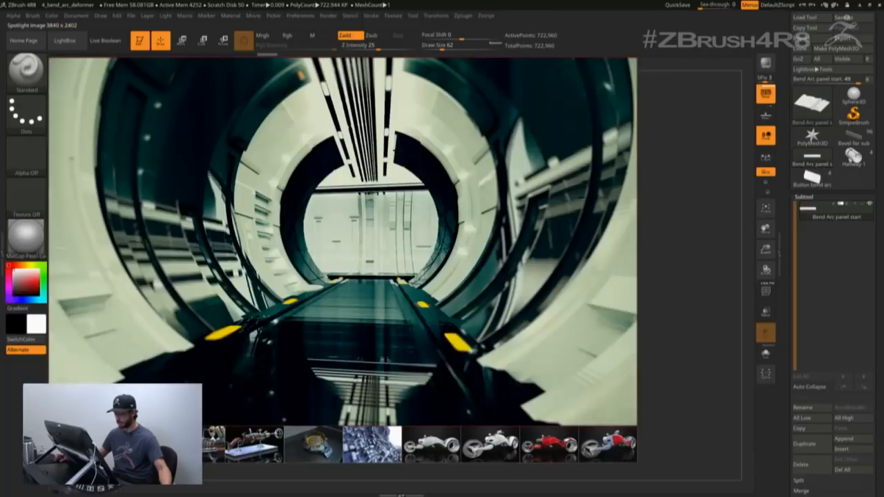
drag(674, 360, 691, 369)
key(z)
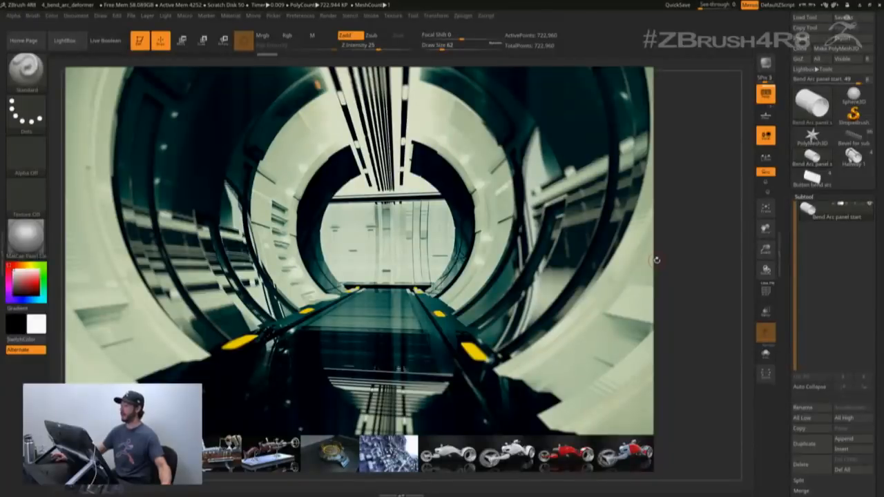
key(shift+z)
Step: Load the Button bend arc tool containing the watch model
drag(631, 297, 633, 359)
mouse_move(608, 359)
ctrl+right_down()
mouse_move(521, 359)
mouse_move(580, 360)
mouse_move(528, 369)
ctrl+right_up()
mouse_move(528, 370)
mouse_down()
mouse_move(511, 331)
mouse_move(496, 354)
mouse_up()
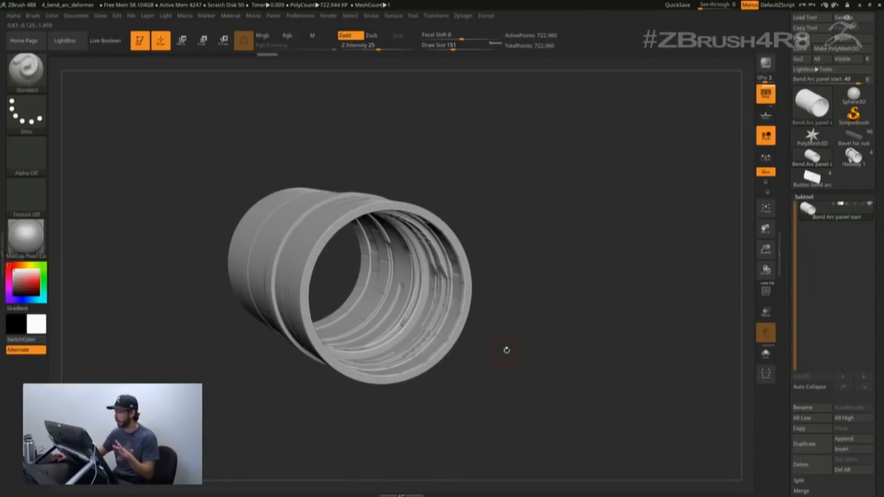
drag(512, 330, 608, 314)
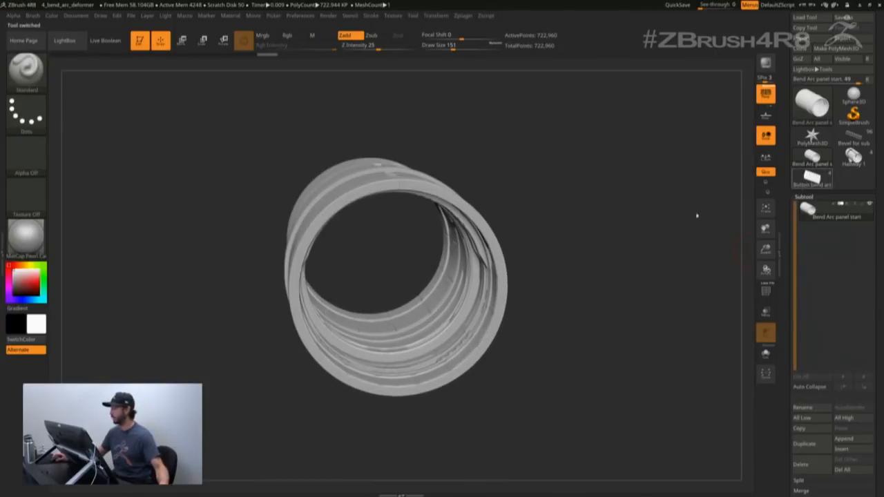
click(811, 179)
drag(631, 253, 544, 331)
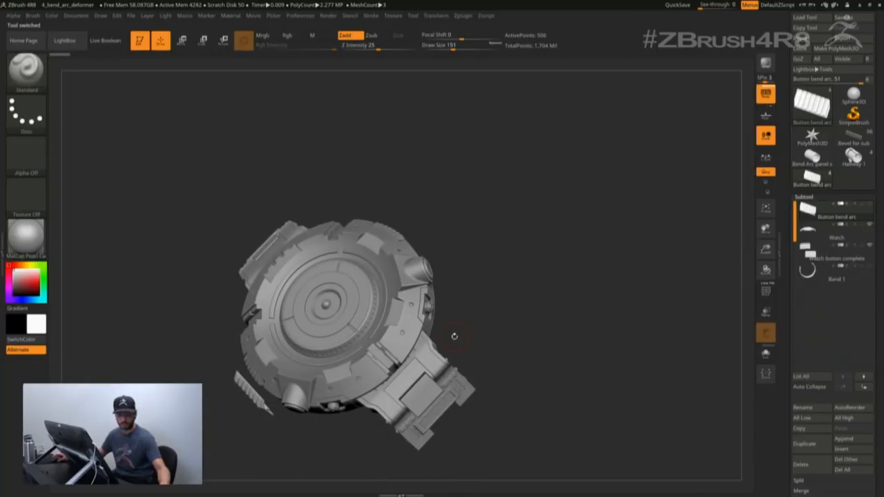
Step: Review the enlarged futuristic watch render in Spotlight and close it
key(shift+z)
click(326, 456)
click(369, 463)
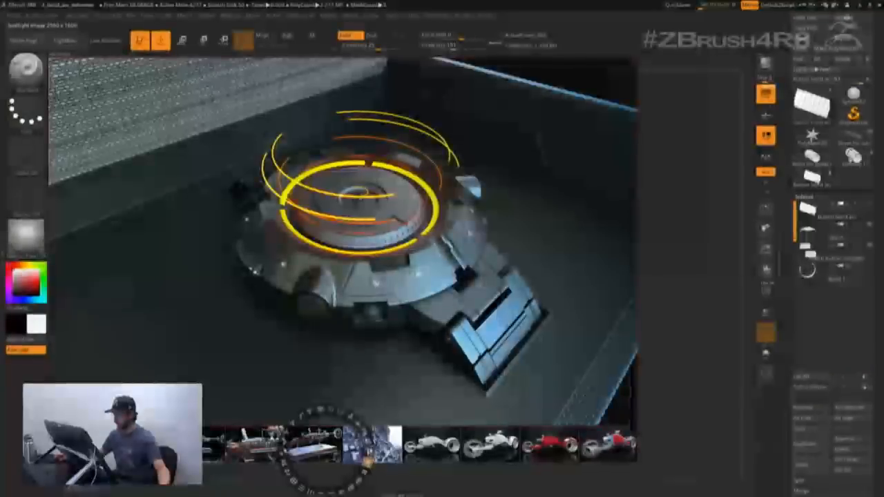
drag(686, 339, 700, 347)
key(z)
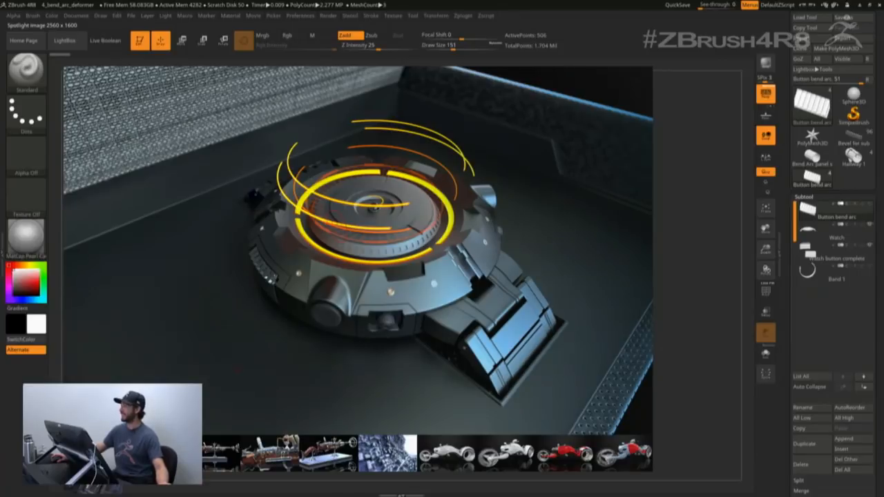
key(z)
drag(650, 260, 665, 270)
key(z)
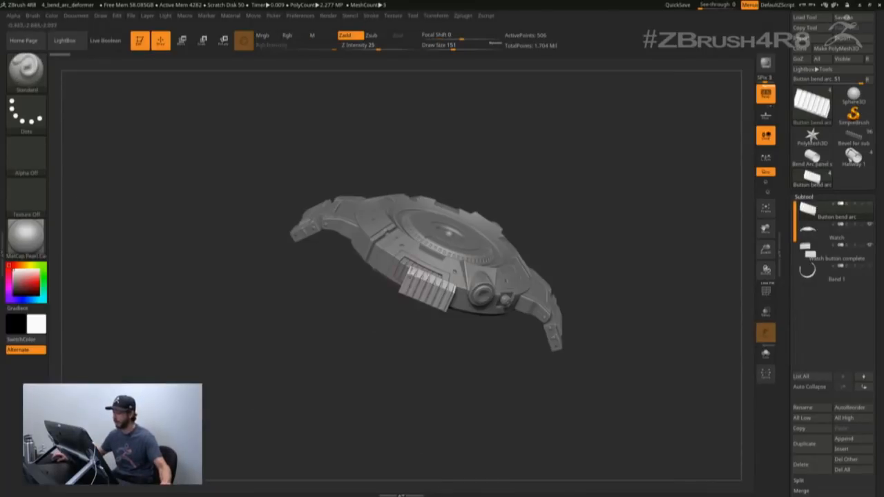
Step: Inspect the ridged button strip beside the watch and hide the Watch button complete subtool
key(f)
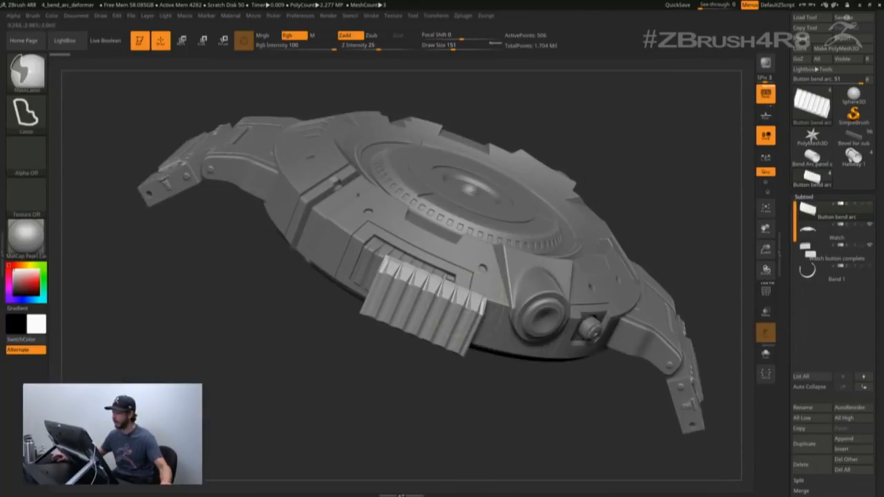
drag(325, 346, 345, 387)
shift+drag(463, 373, 309, 311)
key(shift+f)
key(shift+f)
click(870, 245)
Step: Apply the Bend Arc deformer to the straight ridged button strip beside the watch
key(s)
mouse_move(470, 255)
ctrl+right_down()
mouse_move(456, 288)
mouse_move(462, 240)
ctrl+right_up()
key(w)
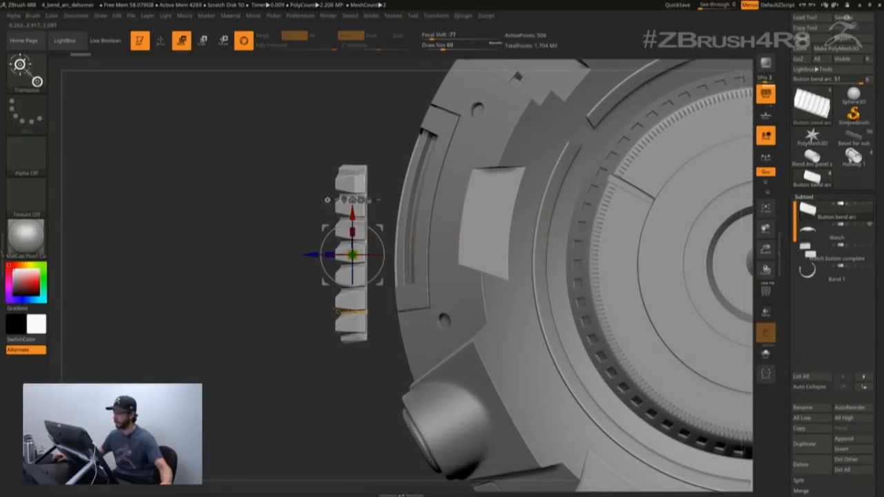
click(327, 201)
click(350, 226)
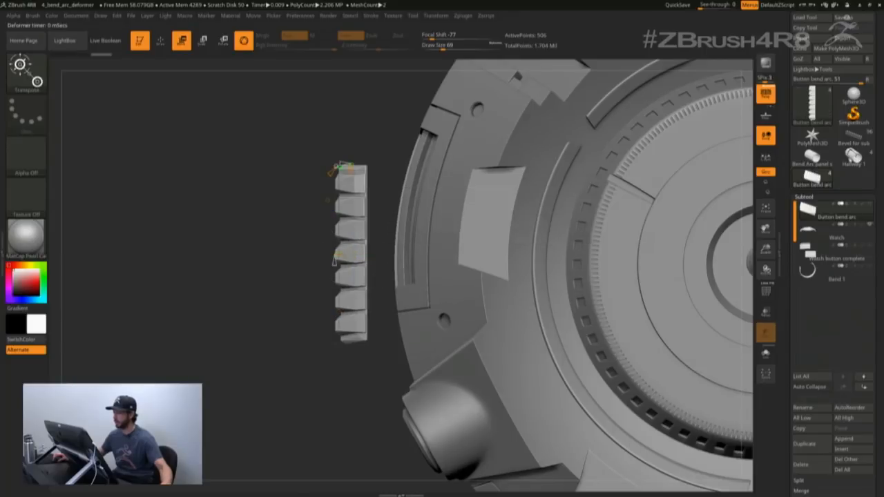
Step: Fit the button strip to the recessed slot on the watch's edge and bend it to the case's curvature with Bend Arc
drag(353, 311, 413, 230)
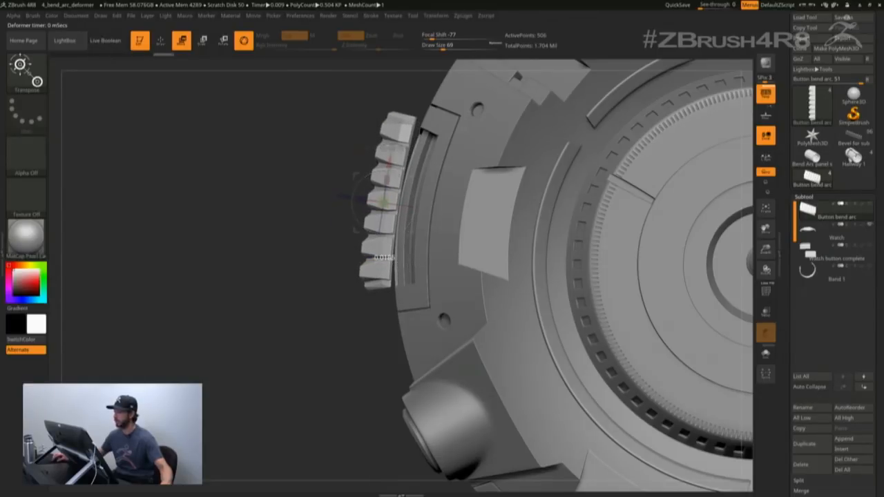
drag(384, 203, 377, 207)
click(358, 148)
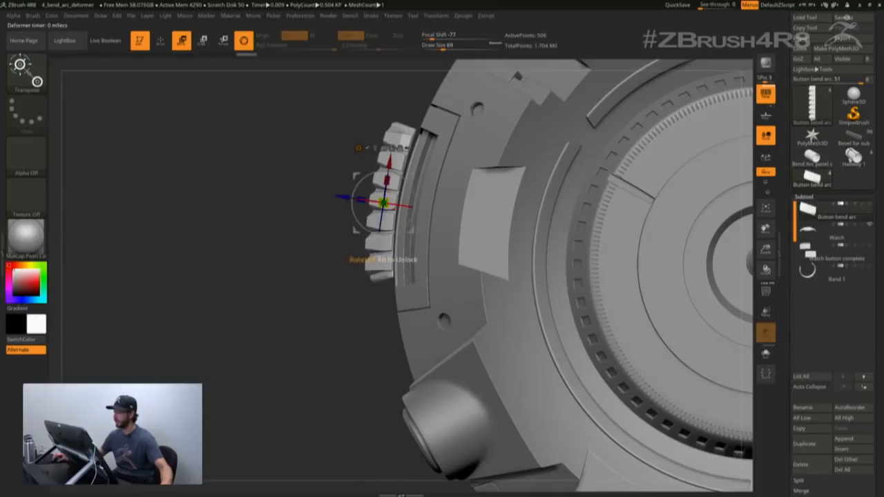
drag(342, 198, 348, 198)
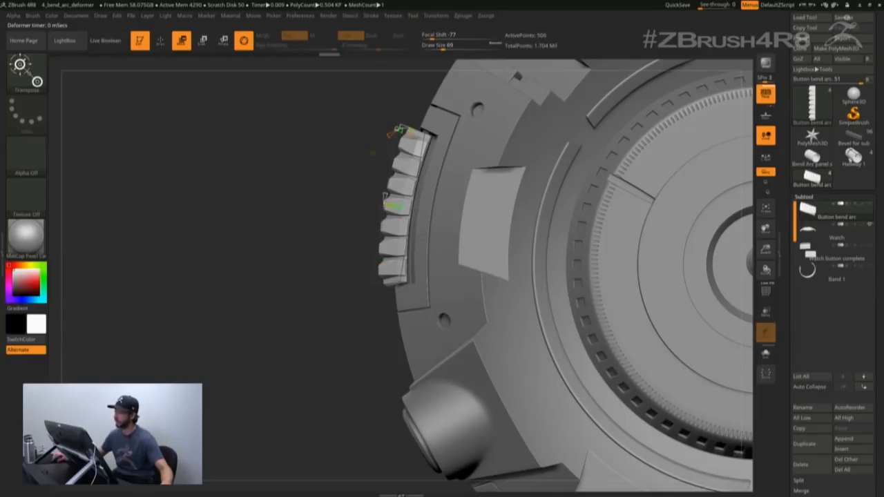
key(q)
Step: Examine the curved button strip against the slot and in relation to the complete watch
mouse_move(307, 244)
mouse_down()
mouse_move(435, 247)
mouse_move(448, 226)
mouse_move(444, 204)
mouse_move(482, 203)
mouse_up()
key(w)
key(q)
ctrl+right_drag(577, 225, 576, 173)
right_drag(576, 173, 535, 173)
shift+right_drag(528, 262, 389, 228)
alt+right_drag(388, 268, 295, 333)
ctrl+right_drag(295, 334, 288, 281)
mouse_move(529, 305)
shift+right_down()
mouse_move(522, 324)
mouse_move(563, 333)
mouse_move(545, 357)
mouse_move(541, 343)
mouse_move(556, 330)
shift+right_up()
key(s)
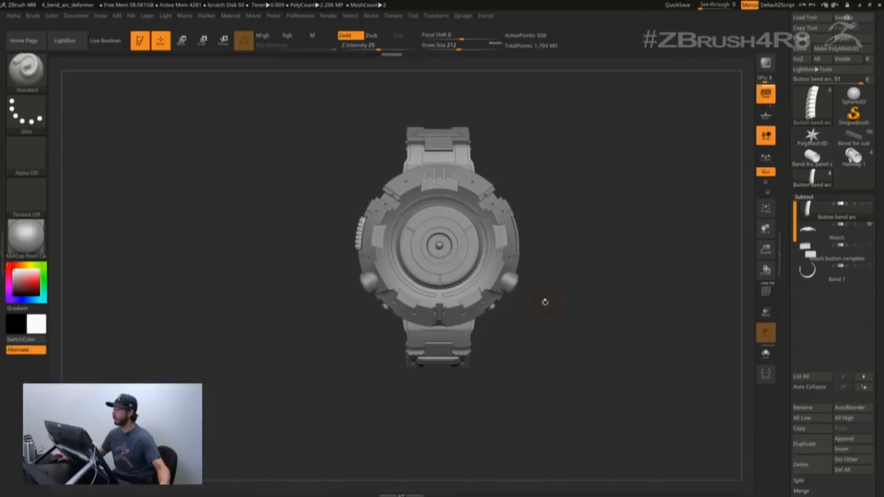
mouse_move(552, 272)
alt+right_down()
mouse_move(541, 301)
mouse_move(521, 293)
alt+right_up()
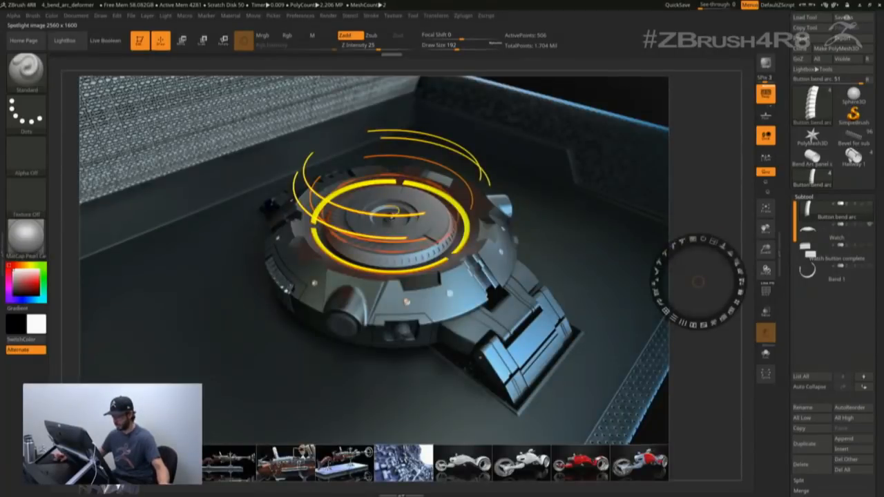
Step: Enlarge the finished rifle render in Spotlight, review it and close Spotlight
click(240, 448)
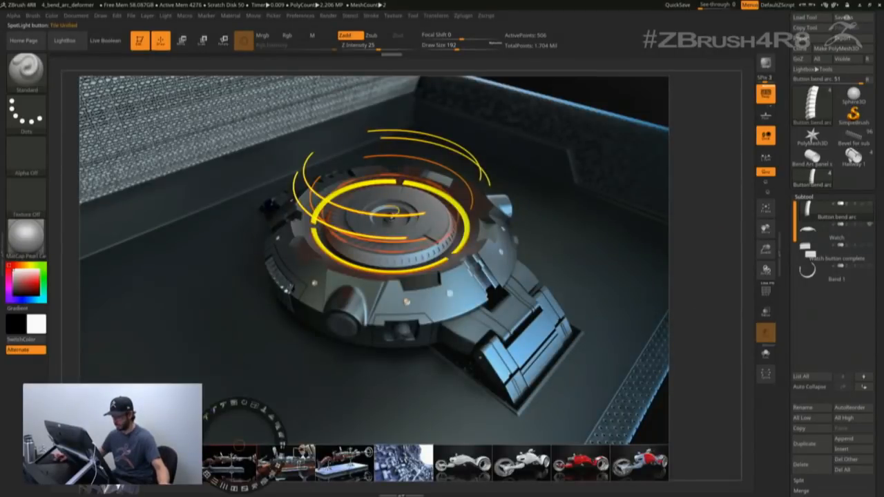
click(281, 456)
drag(679, 324, 700, 327)
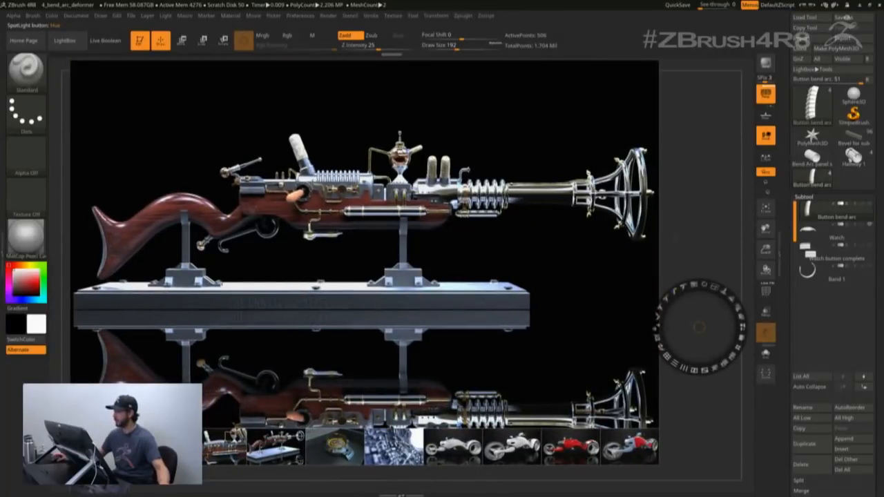
key(z)
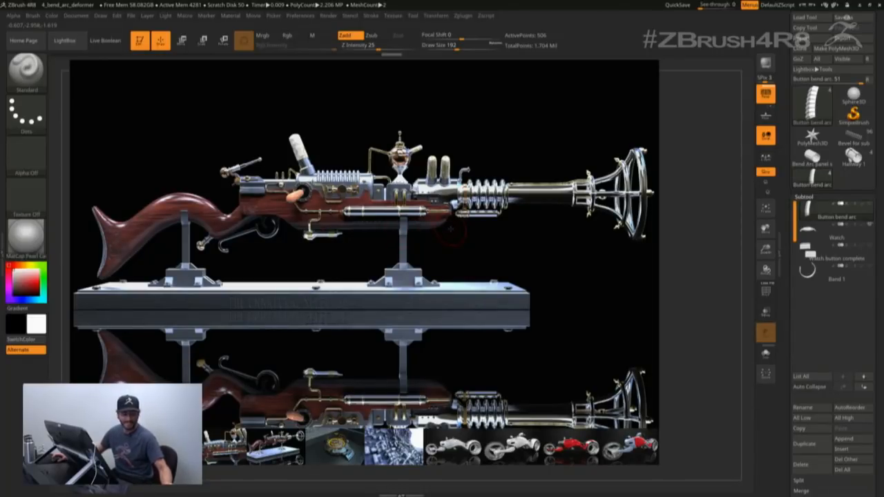
key(shift+z)
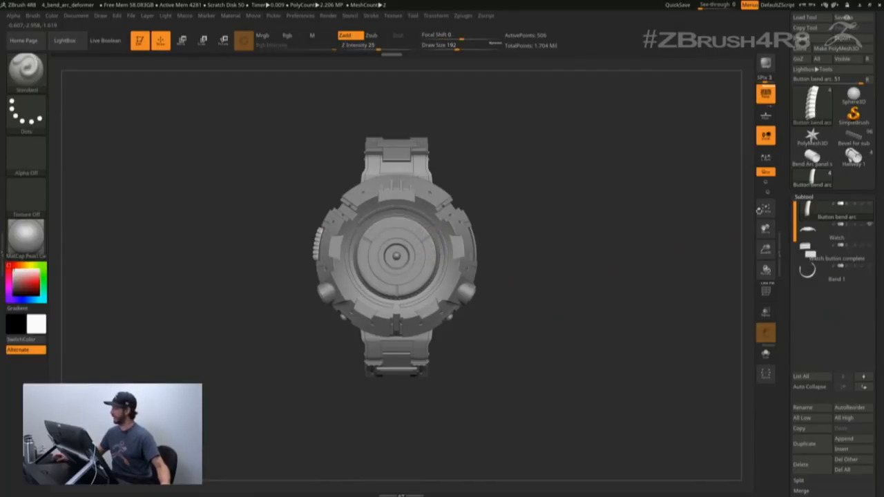
Step: Load the Bevel for sub tool and show all of its subtools to bring up the complete rifle model
click(855, 137)
shift+drag(525, 314, 573, 305)
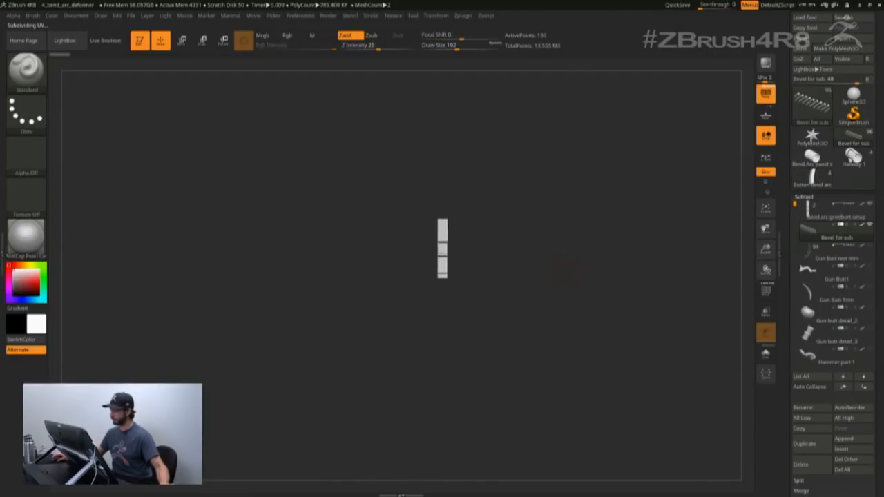
shift+click(870, 226)
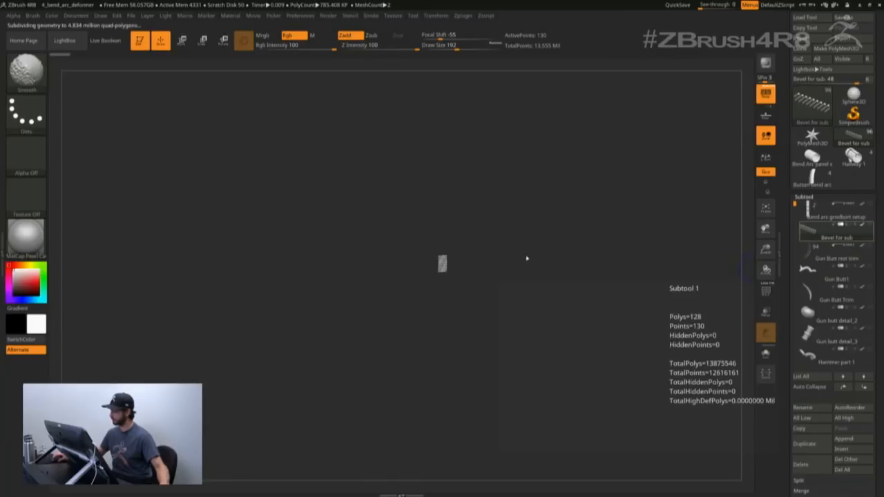
drag(535, 258, 576, 276)
ctrl+right_drag(576, 277, 599, 290)
drag(598, 290, 543, 278)
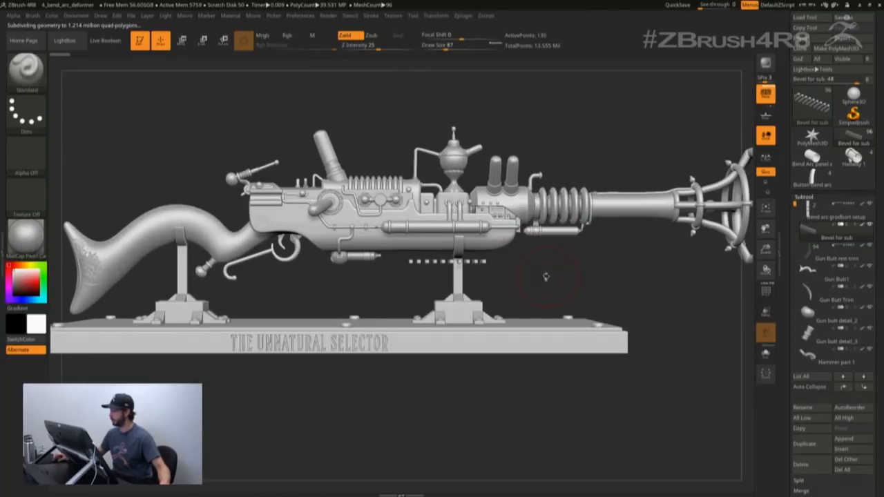
drag(482, 268, 467, 242)
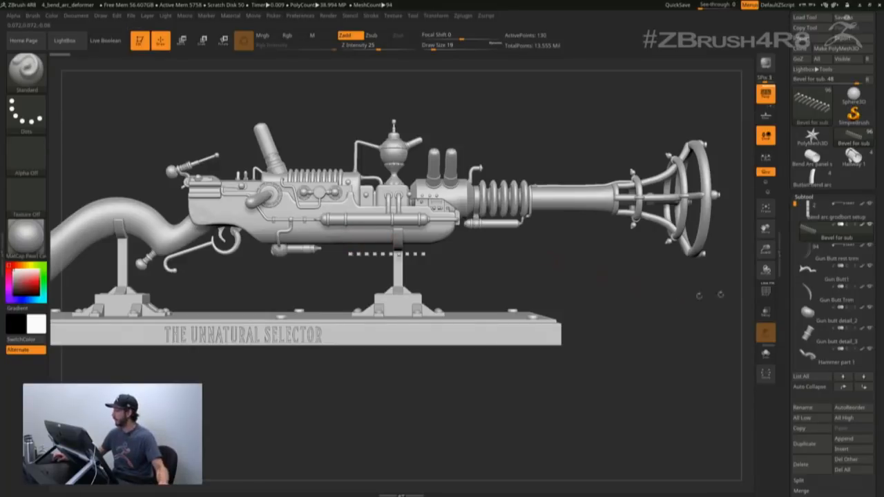
Step: Isolate the row of bars beneath the rifle and inspect its array structure with the polyframe on
click(765, 354)
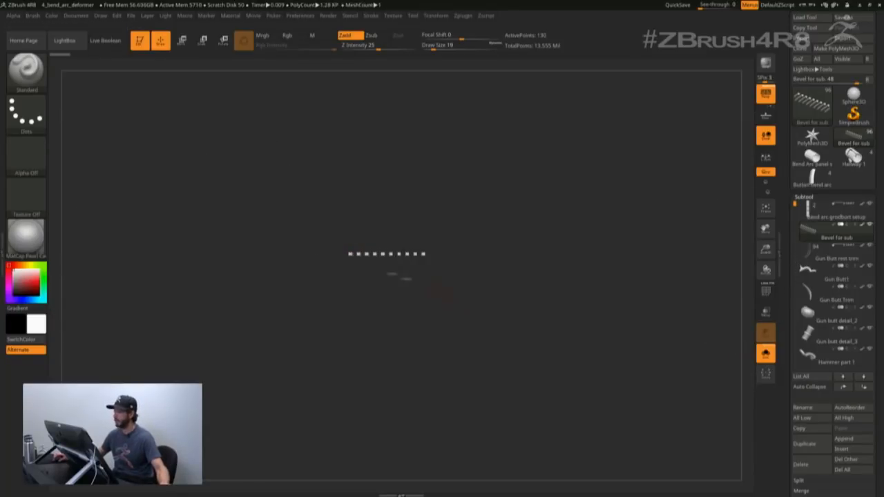
mouse_move(393, 248)
alt+mouse_down()
mouse_move(369, 247)
mouse_move(366, 229)
mouse_move(380, 221)
alt+mouse_up()
key(s)
click(363, 230)
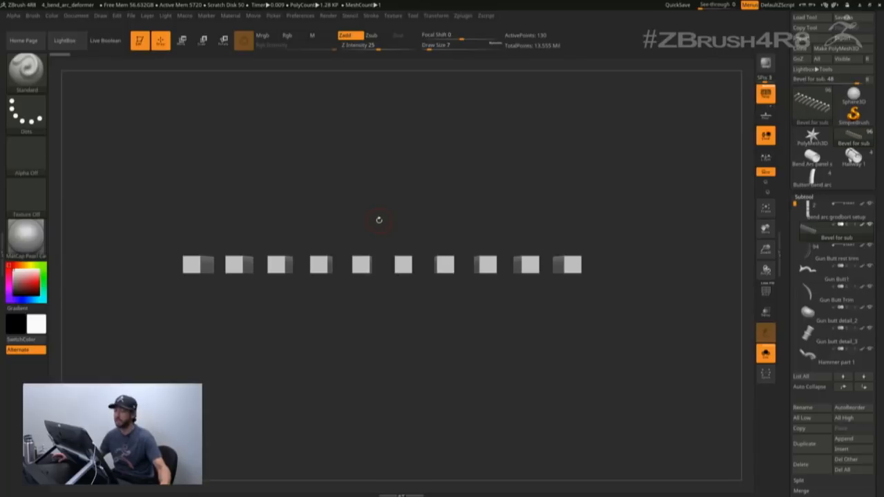
mouse_move(389, 211)
mouse_down()
mouse_move(401, 209)
mouse_move(394, 219)
mouse_up()
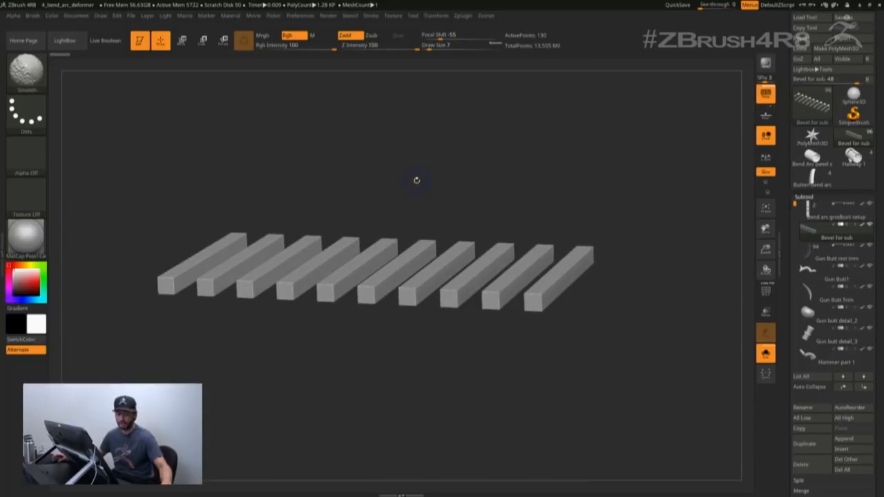
key(shift+f)
drag(373, 183, 267, 238)
drag(262, 209, 465, 209)
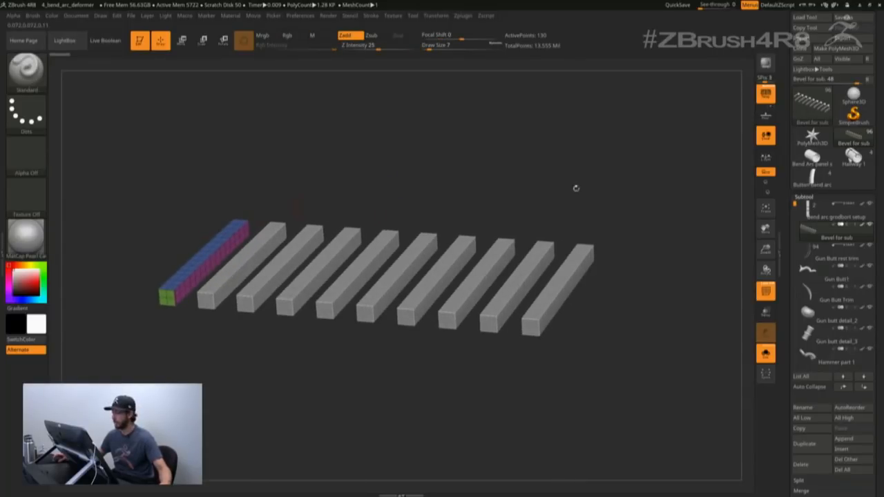
Step: Set the ArrayMesh repeat of the bar row to 11
click(803, 197)
click(808, 213)
drag(806, 315, 806, 316)
drag(636, 369, 458, 320)
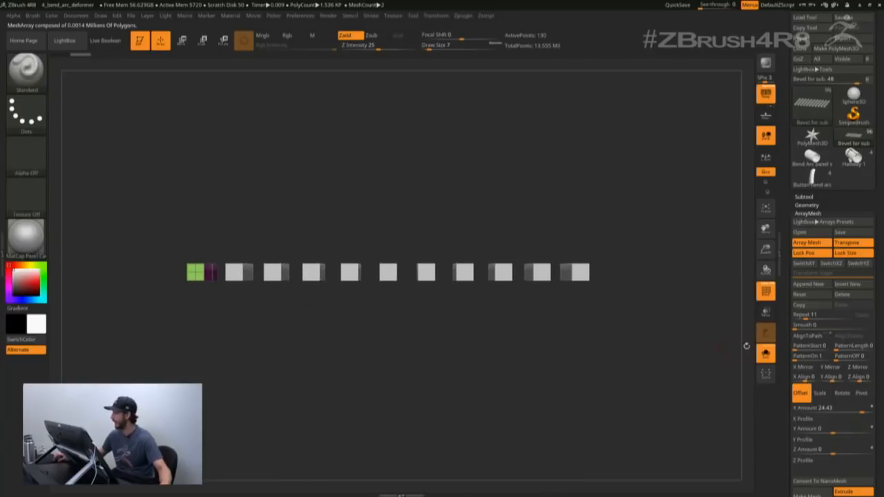
click(804, 197)
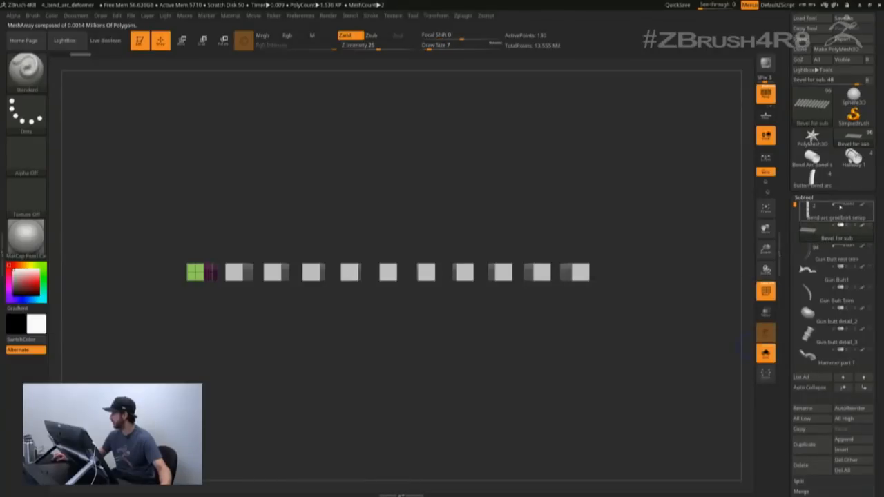
Step: Show the whole rifle again without perspective and raise the bars against the underside of its body
click(765, 353)
drag(555, 330, 580, 338)
key(w)
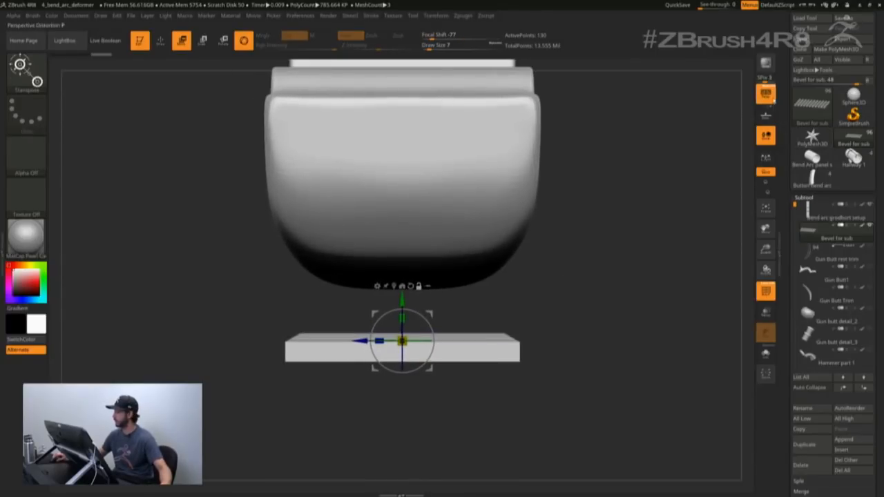
click(766, 94)
drag(396, 325, 397, 285)
alt+drag(558, 277, 585, 304)
Step: Bend the bars into a U shape around the rifle's underside with Bend Arc, using transparency as a guide, and accept it
click(372, 259)
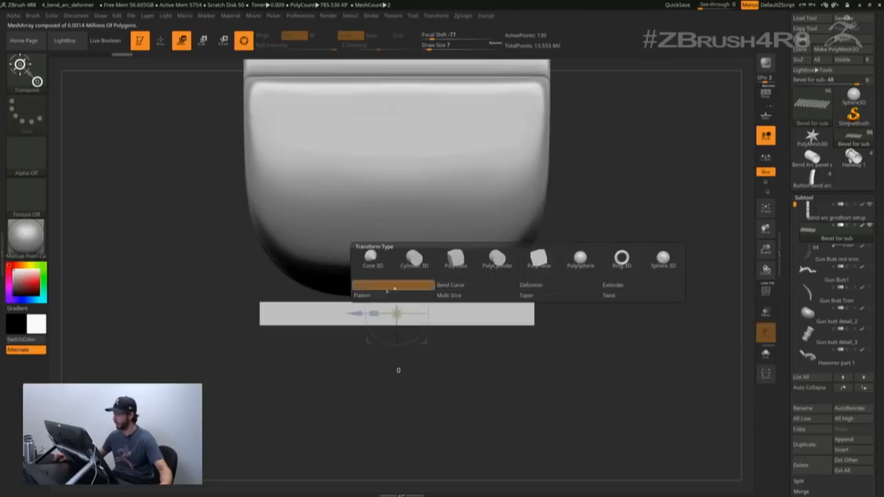
click(480, 288)
drag(404, 322, 405, 275)
click(765, 314)
alt+drag(390, 385, 396, 394)
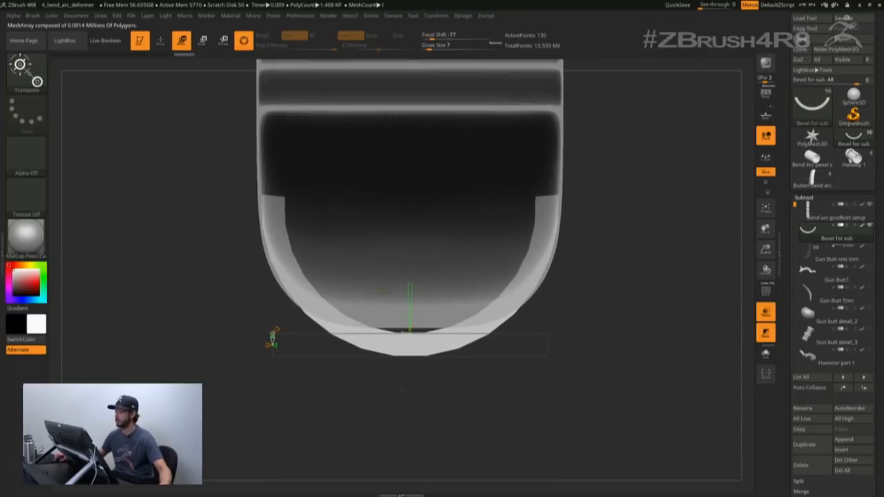
click(385, 290)
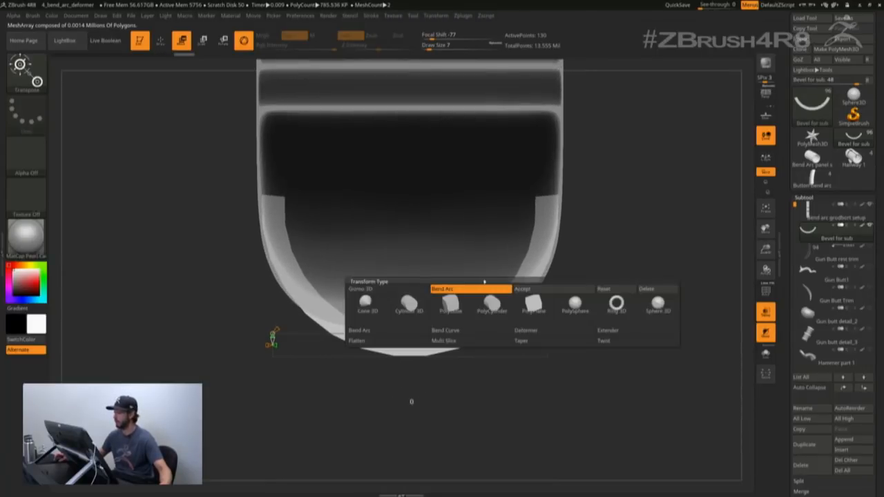
click(526, 289)
Step: Apply the Deformer lattice to the U-shaped bars around the rifle's underside
alt+drag(536, 355, 556, 352)
click(405, 289)
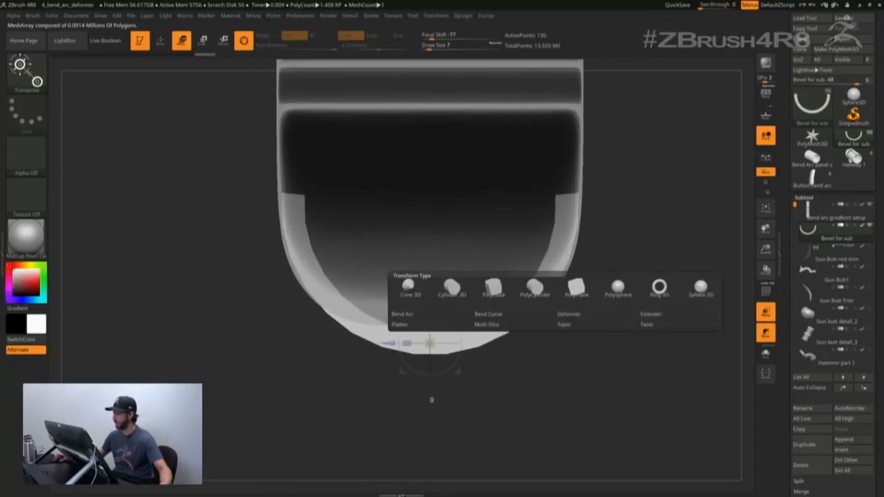
click(572, 316)
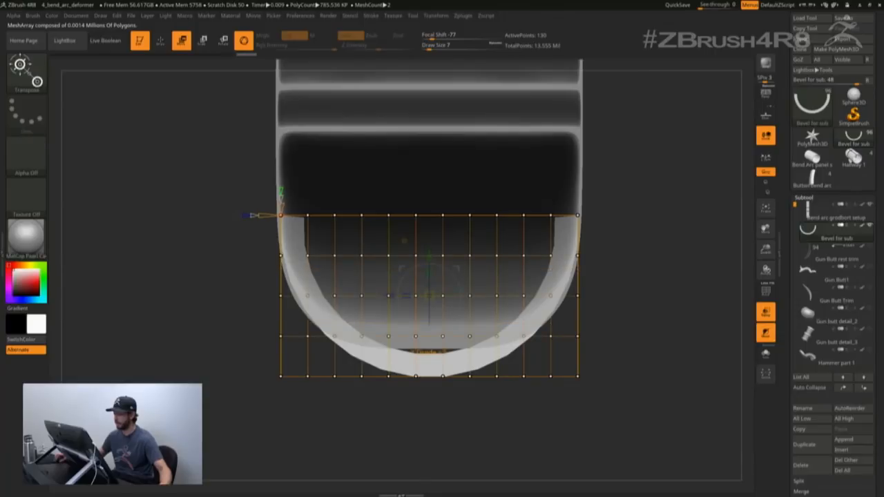
shift+drag(405, 241, 434, 217)
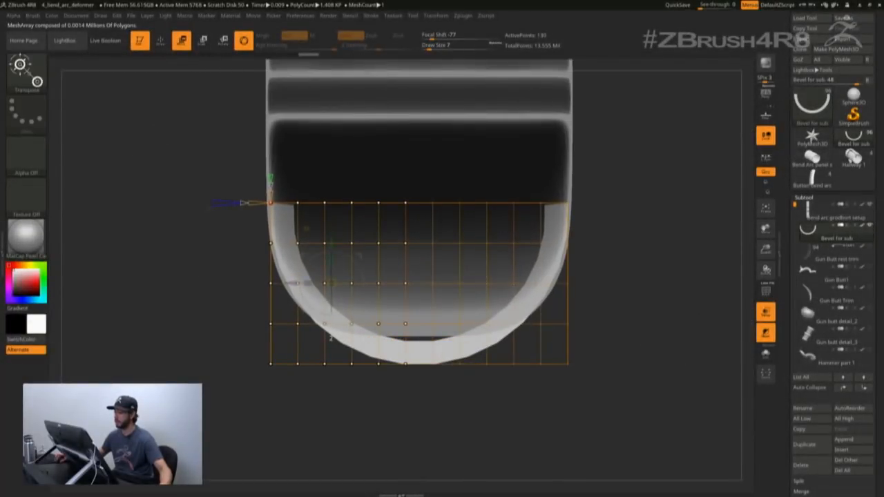
Step: Try to widen the U-shaped bars by spreading the lattice's two upper rows and its outer columns outward
mouse_move(181, 175)
ctrl+mouse_down()
mouse_move(474, 187)
mouse_move(639, 216)
mouse_move(238, 209)
mouse_move(197, 194)
ctrl+mouse_up()
drag(317, 203, 310, 203)
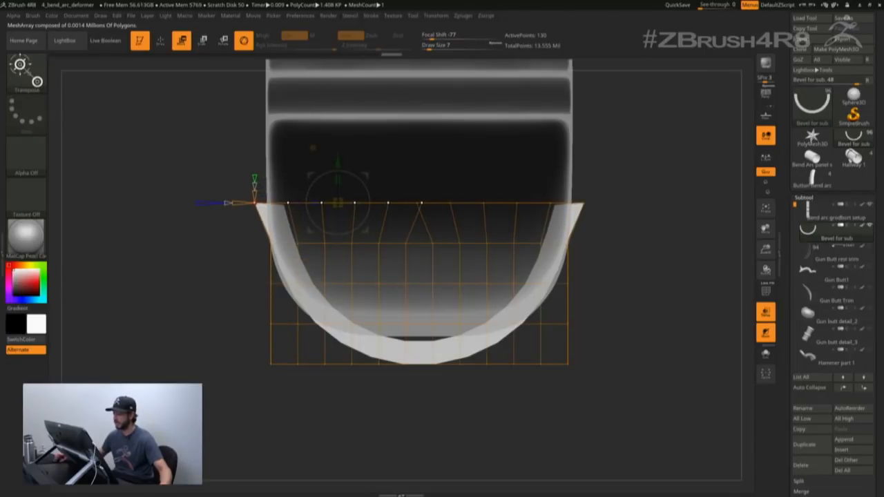
mouse_move(211, 227)
ctrl+mouse_down()
mouse_move(344, 227)
mouse_move(546, 262)
mouse_move(211, 251)
mouse_move(207, 228)
ctrl+mouse_up()
drag(301, 243, 292, 243)
mouse_move(206, 270)
ctrl+mouse_down()
mouse_move(387, 267)
mouse_move(228, 304)
mouse_move(205, 290)
mouse_move(207, 271)
ctrl+mouse_up()
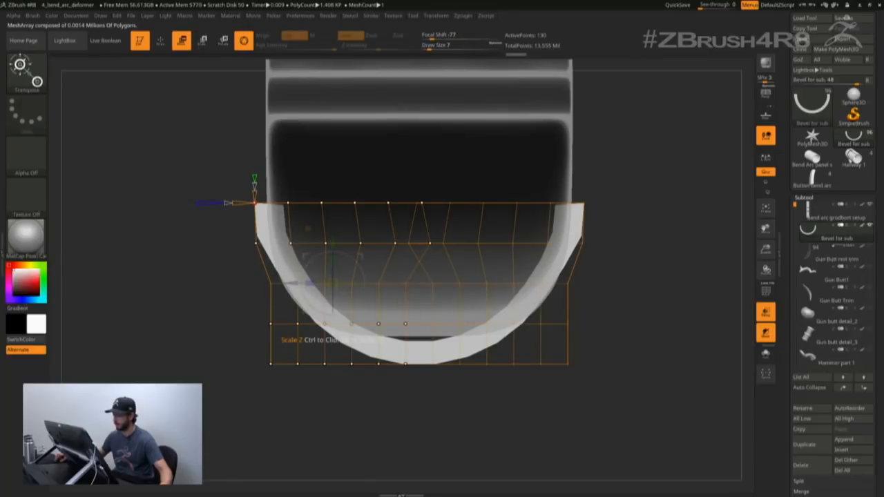
key(ctrl)
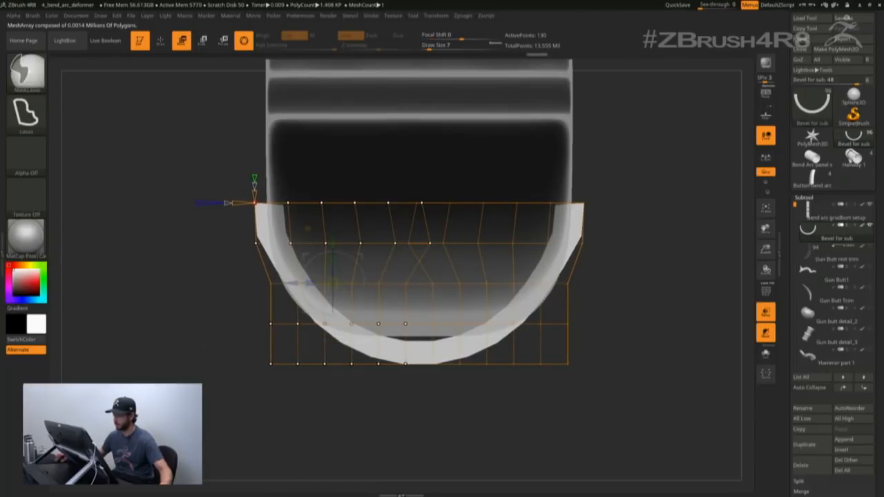
mouse_move(265, 418)
ctrl+mouse_down()
mouse_move(283, 365)
mouse_move(266, 272)
mouse_move(253, 271)
mouse_move(229, 307)
ctrl+mouse_up()
key(ctrl)
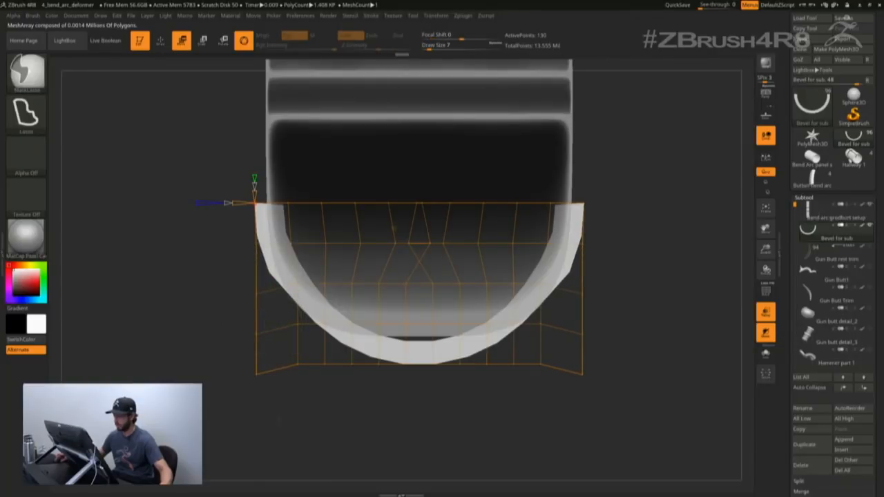
mouse_move(279, 407)
ctrl+mouse_down()
mouse_move(285, 210)
mouse_move(297, 183)
mouse_move(305, 334)
mouse_move(284, 418)
ctrl+mouse_up()
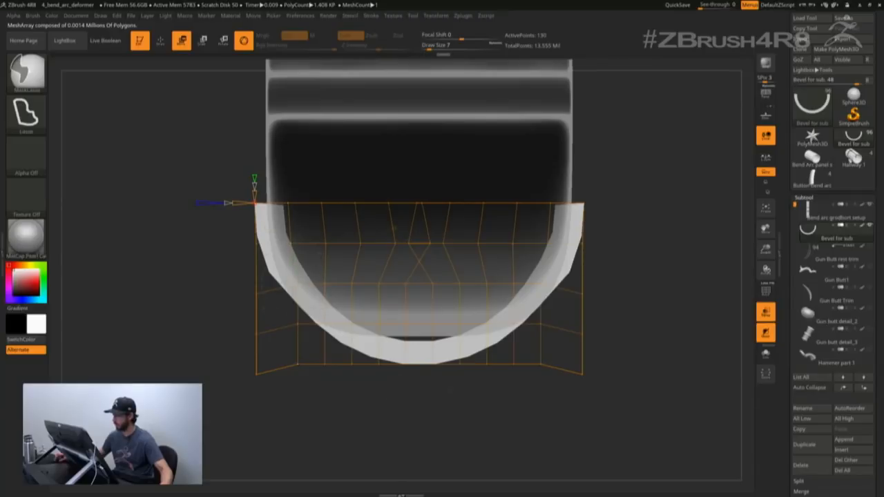
Step: Undo the outward edits to the lattice's rows and outer columns
key(ctrl+z)
key(ctrl+z)
key(ctrl+z)
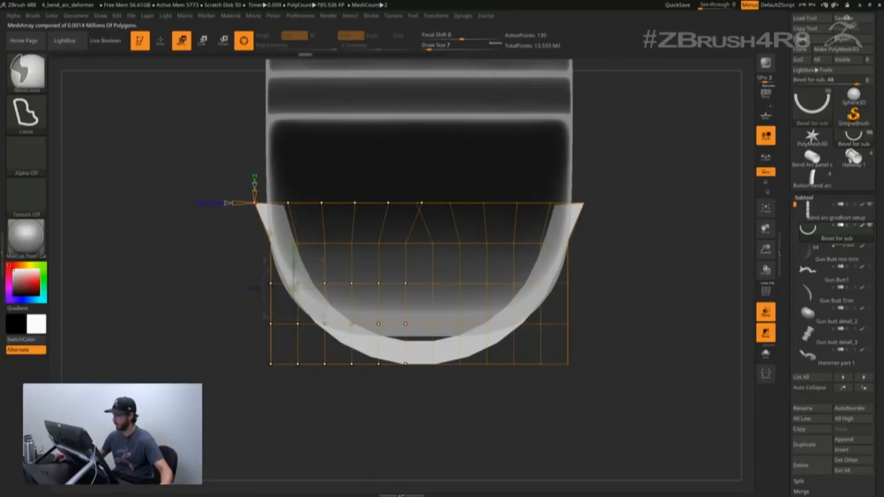
key(ctrl+z)
Step: Try lowering the lattice's centre columns and the neighbouring pair, and undo the neighbouring pair's move
mouse_move(395, 420)
ctrl+mouse_down()
mouse_move(391, 433)
mouse_move(391, 311)
mouse_move(412, 171)
mouse_move(451, 284)
mouse_move(420, 444)
ctrl+mouse_up()
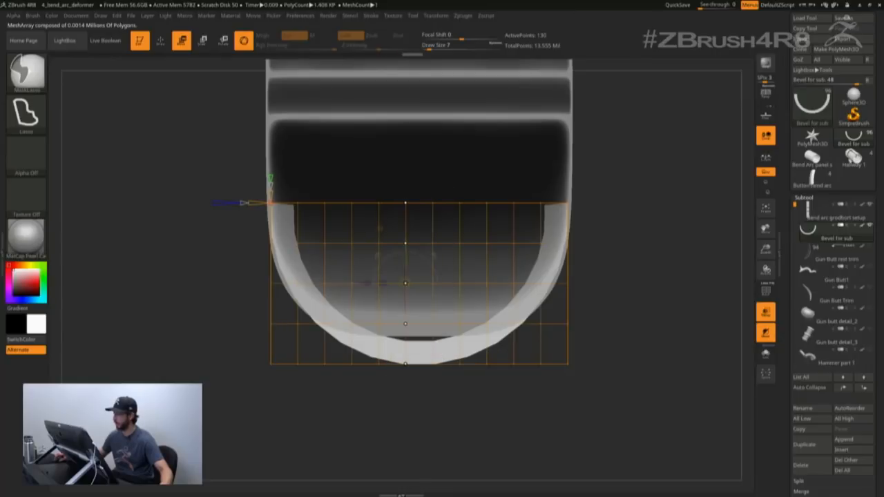
key(ctrl+z)
drag(406, 201, 406, 203)
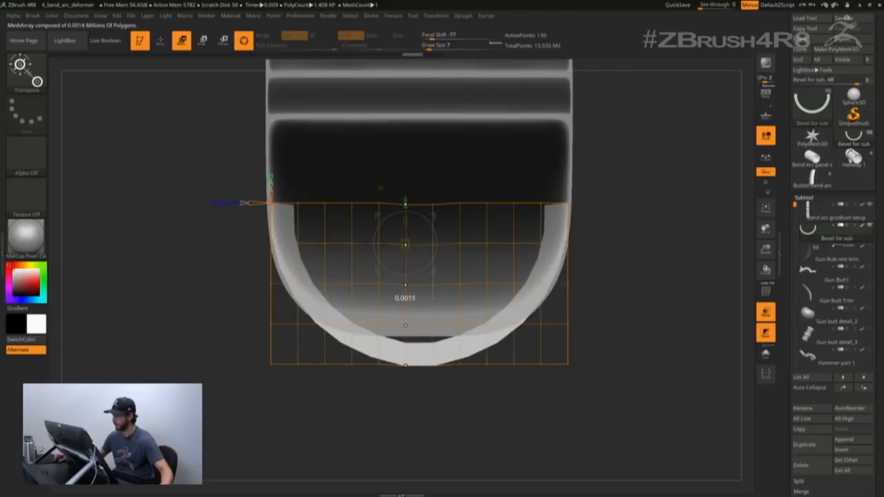
mouse_move(356, 375)
ctrl+shift+mouse_down()
mouse_move(364, 181)
mouse_move(384, 408)
mouse_move(373, 394)
ctrl+shift+mouse_up()
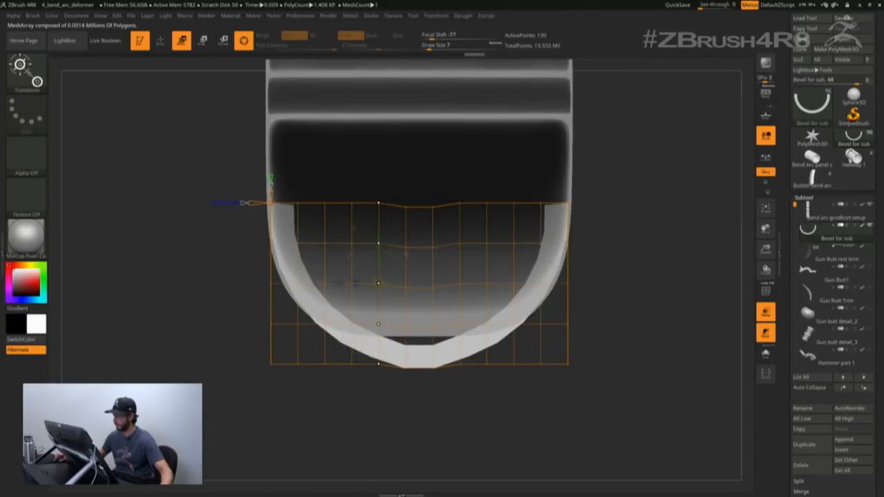
drag(379, 245, 379, 253)
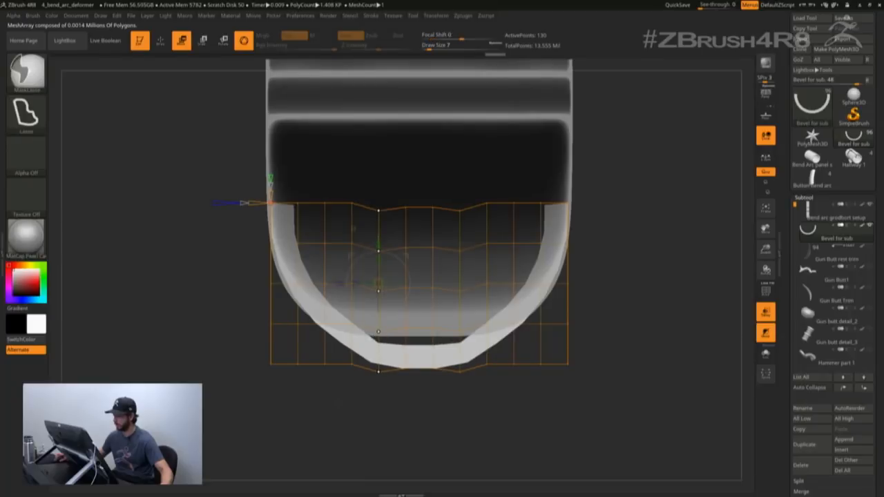
key(ctrl+z)
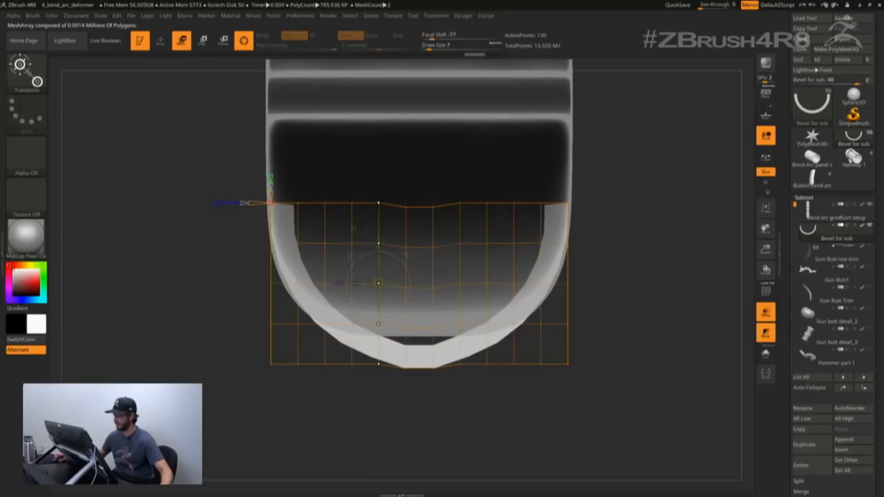
Step: Raise the lattice's centre columns and the columns beside them to flatten the bottom of the U-shaped bars
drag(378, 242, 379, 236)
mouse_move(394, 396)
ctrl+mouse_down()
mouse_move(395, 278)
mouse_move(409, 193)
mouse_move(395, 430)
ctrl+mouse_up()
key(ctrl+i)
drag(406, 246, 405, 232)
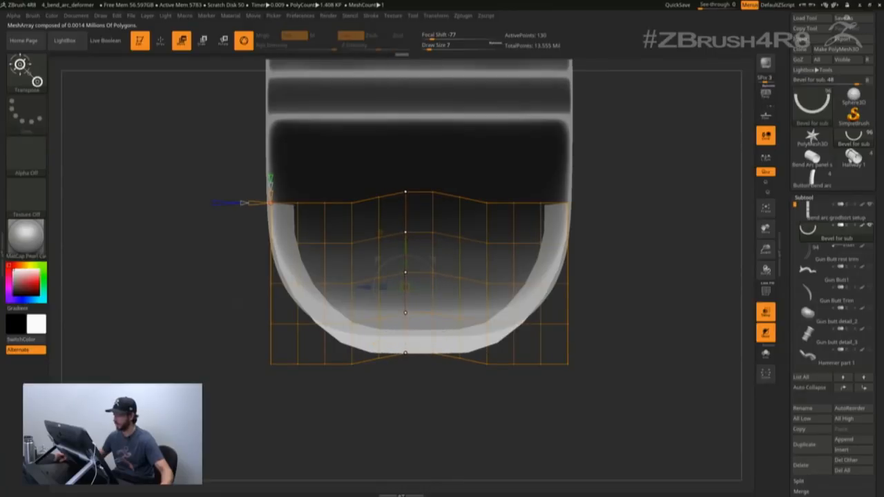
Step: Lower the third lattice column from each side to fill out the lower corners of the bars
key(ctrl)
mouse_move(307, 354)
ctrl+mouse_down()
mouse_move(311, 176)
mouse_move(345, 332)
mouse_move(330, 427)
mouse_move(325, 414)
ctrl+mouse_up()
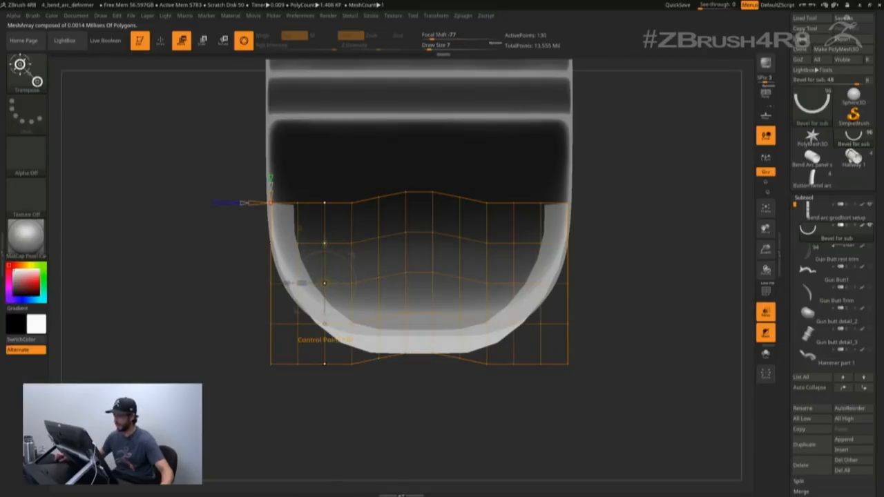
drag(325, 244, 324, 256)
Step: Move the three outermost lattice columns on each side slightly outward and leave the Deformer to return to Draw mode
ctrl+drag(200, 308, 201, 308)
mouse_move(278, 408)
ctrl+mouse_down()
mouse_move(272, 166)
mouse_move(338, 400)
mouse_move(304, 446)
ctrl+mouse_up()
mouse_move(137, 280)
ctrl+mouse_down()
mouse_move(280, 186)
mouse_move(333, 297)
mouse_move(326, 433)
ctrl+mouse_up()
mouse_move(202, 280)
ctrl+mouse_down()
mouse_move(276, 186)
mouse_move(335, 304)
mouse_move(314, 432)
ctrl+mouse_up()
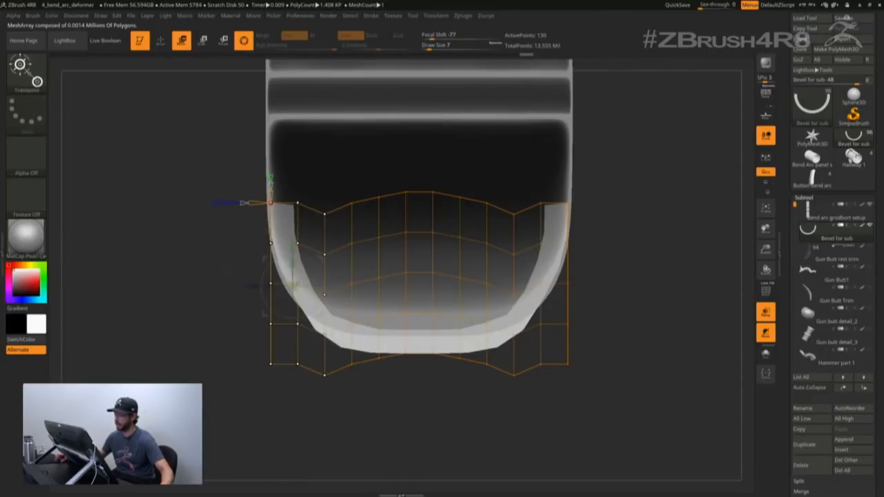
drag(254, 286, 240, 285)
key(q)
Step: Turn off transparency, select the rifle body subtool and enable Live Boolean to preview the bars cutting into it
mouse_move(170, 277)
mouse_down()
mouse_move(313, 370)
mouse_move(381, 355)
mouse_up()
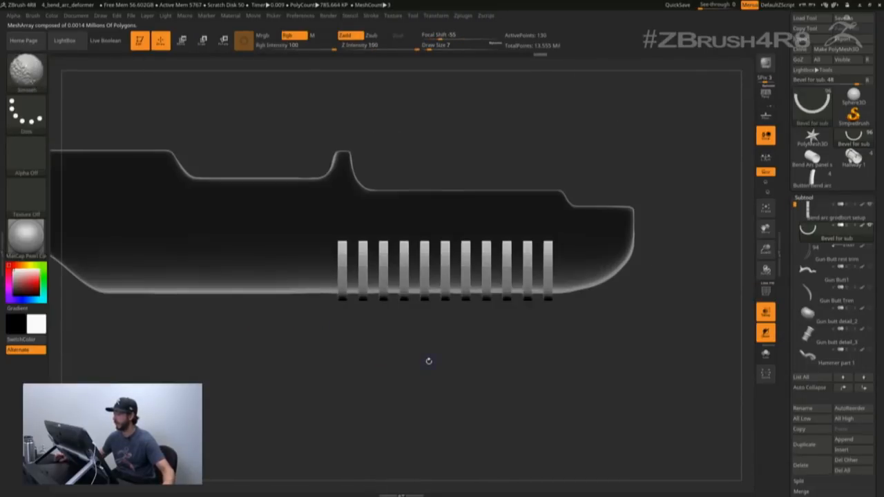
click(770, 315)
alt+drag(726, 297, 682, 308)
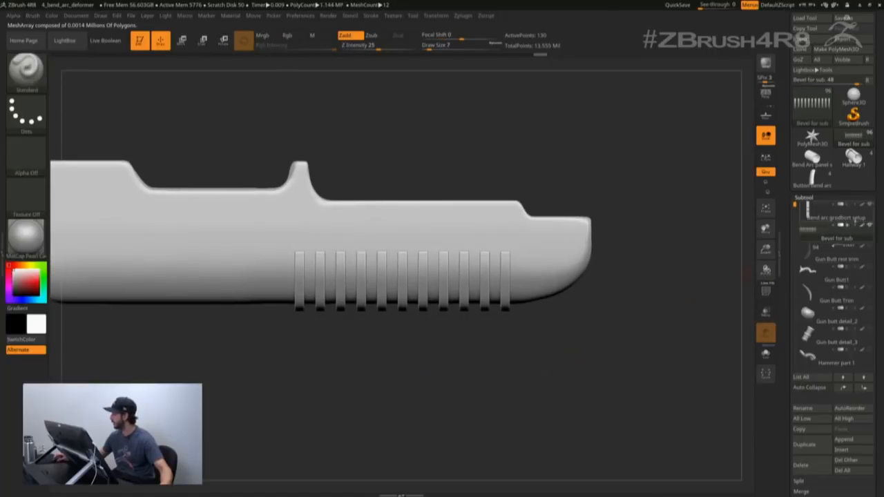
click(828, 208)
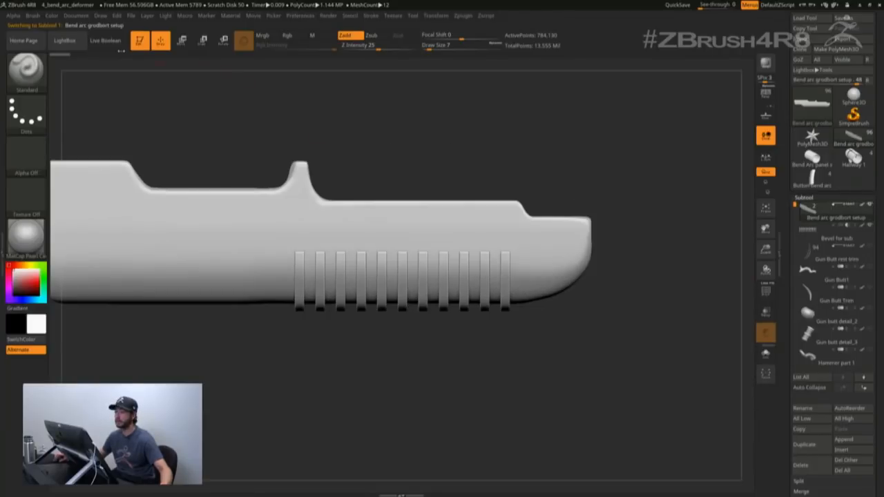
click(109, 40)
Step: Examine the row of grooves that the bars cut into the rifle body's underside
ctrl+right_drag(267, 132, 421, 200)
right_drag(421, 201, 454, 181)
mouse_move(454, 181)
right_down()
mouse_move(438, 172)
mouse_move(424, 125)
mouse_move(436, 217)
right_up()
key(s)
mouse_move(435, 217)
alt+right_down()
mouse_move(475, 208)
mouse_move(386, 225)
mouse_move(303, 223)
mouse_move(313, 243)
alt+right_up()
mouse_move(314, 243)
alt+right_down()
mouse_move(357, 228)
mouse_move(301, 236)
alt+right_up()
key(shift+f)
key(shift+f)
mouse_move(210, 317)
ctrl+mouse_down()
mouse_move(216, 215)
mouse_move(197, 308)
mouse_move(211, 260)
mouse_move(220, 313)
ctrl+mouse_up()
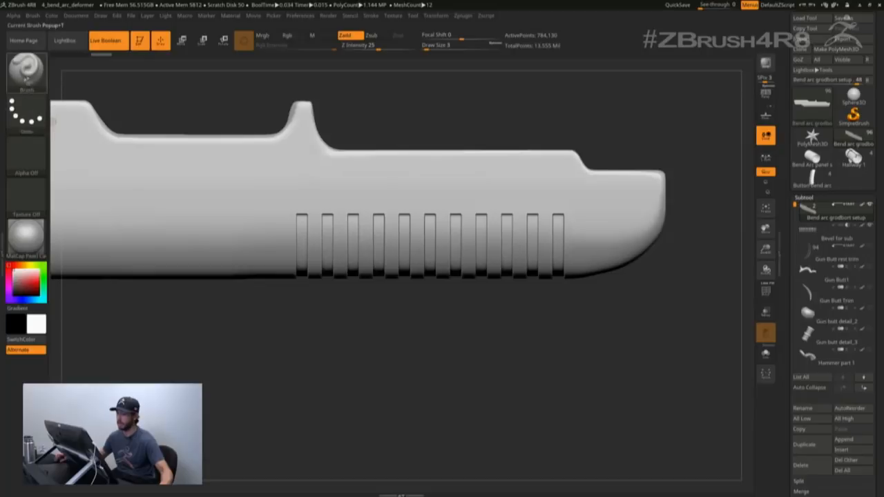
ctrl+click(27, 72)
ctrl+click(119, 76)
mouse_move(188, 316)
ctrl+mouse_down()
mouse_move(198, 203)
mouse_move(198, 211)
ctrl+mouse_up()
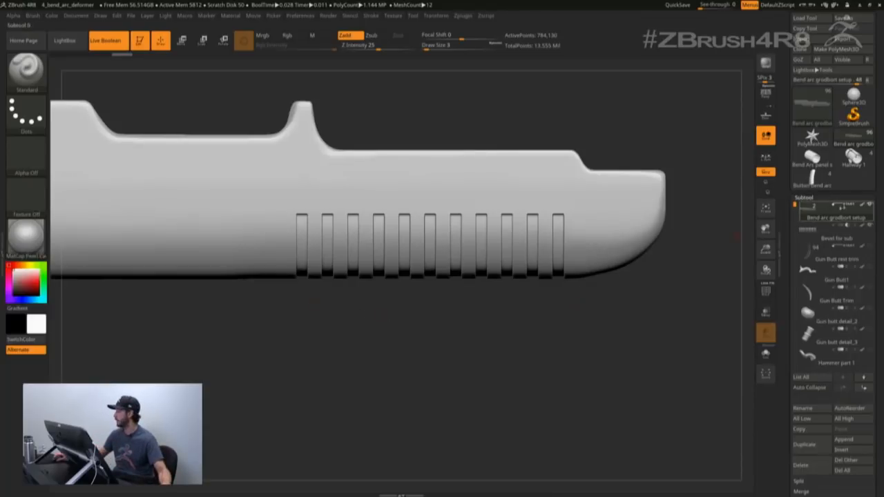
Step: Isolate the rifle body subtool, restore the visibility of all subtools and view the complete rifle at an angle
shift+click(870, 206)
ctrl+right_drag(621, 330, 615, 280)
ctrl+drag(469, 307, 439, 357)
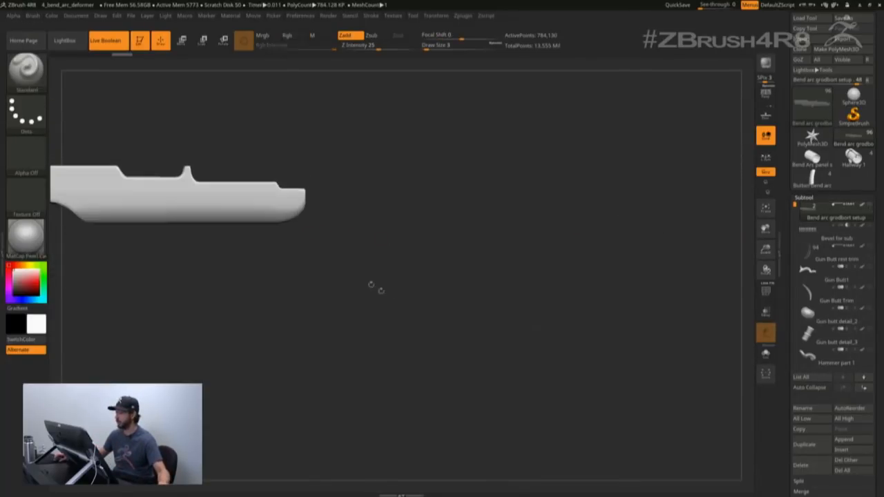
alt+right_drag(371, 284, 469, 302)
shift+click(869, 206)
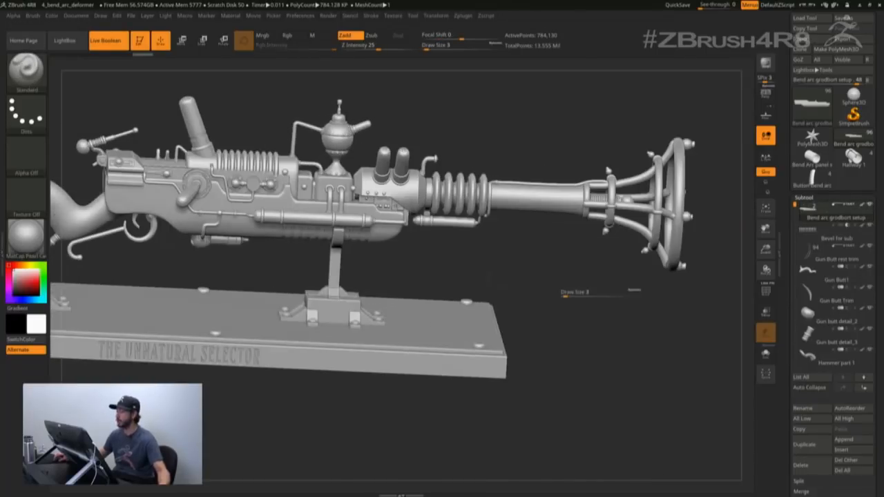
drag(441, 277, 490, 274)
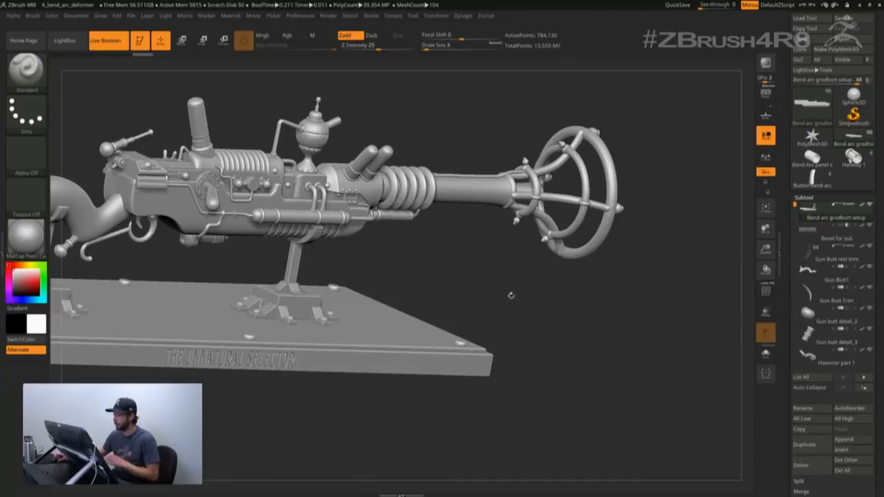
Step: Activate the Move gizmo on the rifle body and open its list of primitives and deformers
key(w)
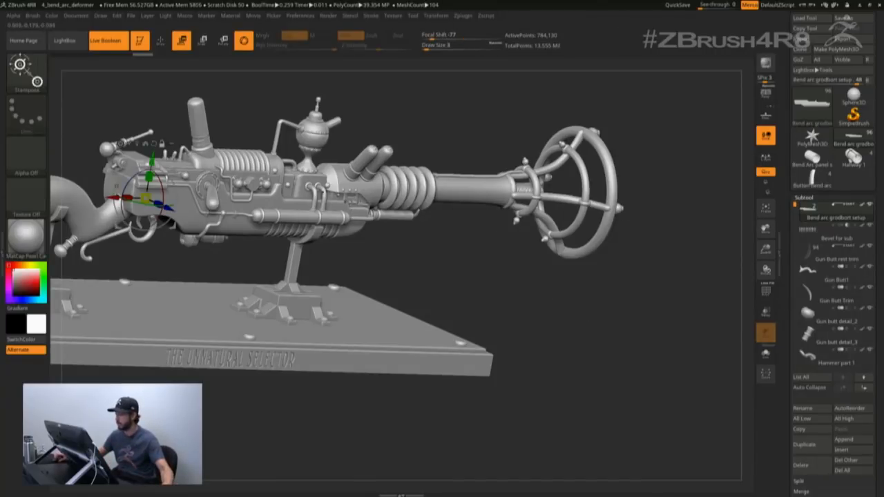
click(136, 143)
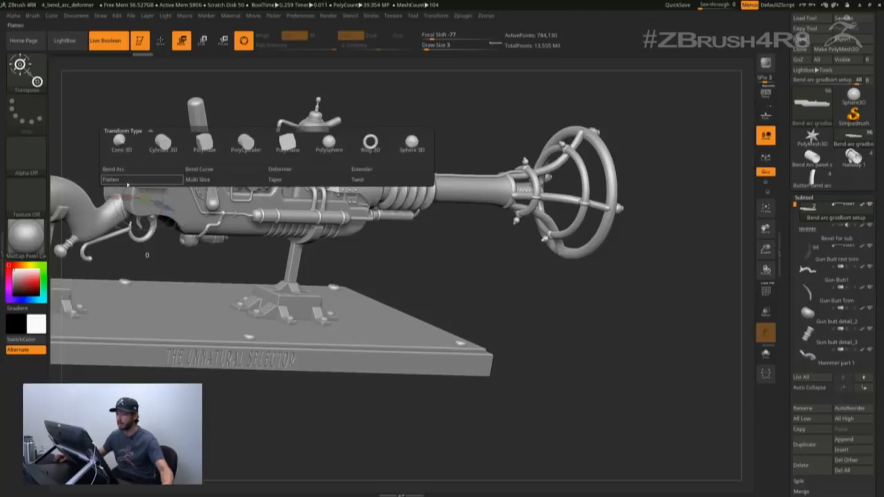